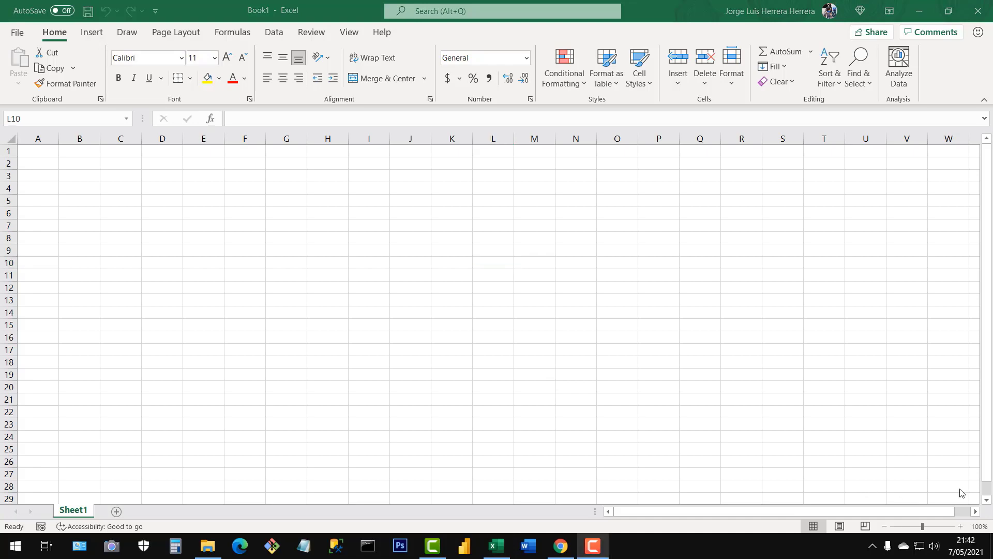
# Fill L17 up to L14 with 365, 2019, 2016 and 2013, one value per cell.
pyautogui.click(503, 228)
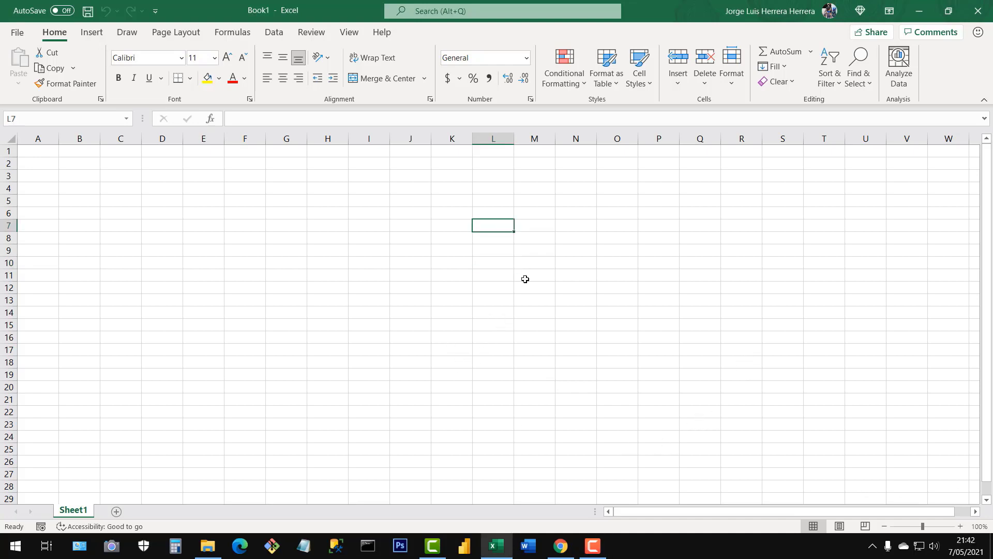
pyautogui.click(508, 348)
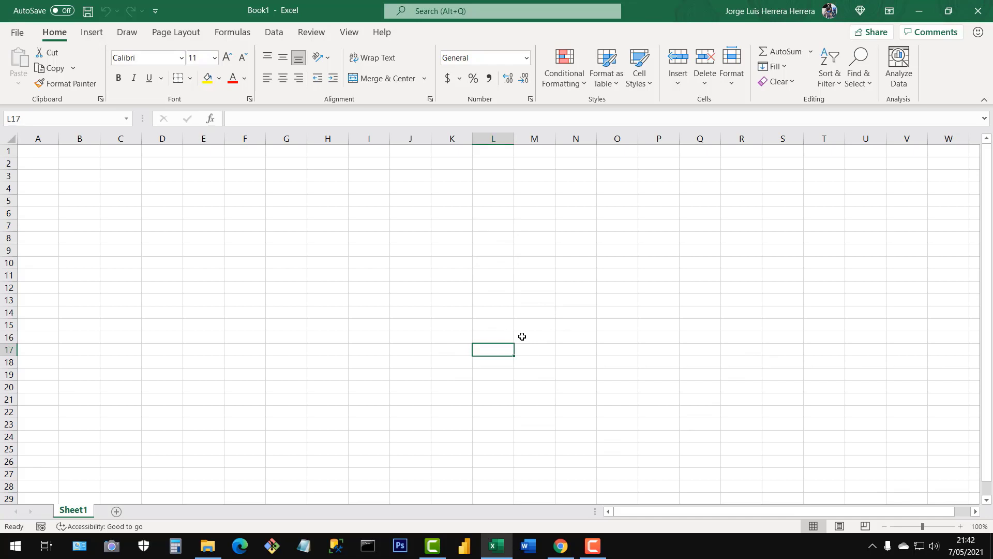
pyautogui.write('365')
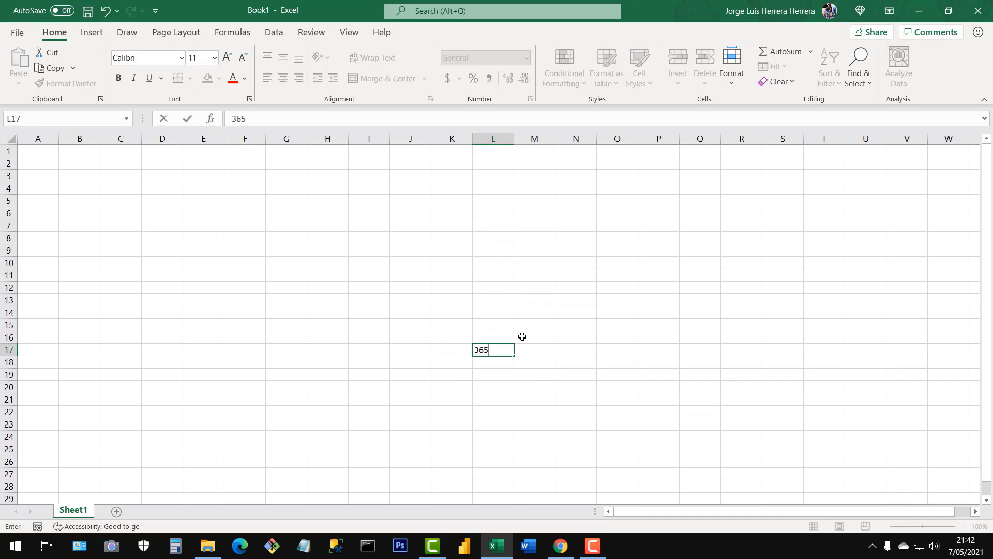
pyautogui.press('Up')
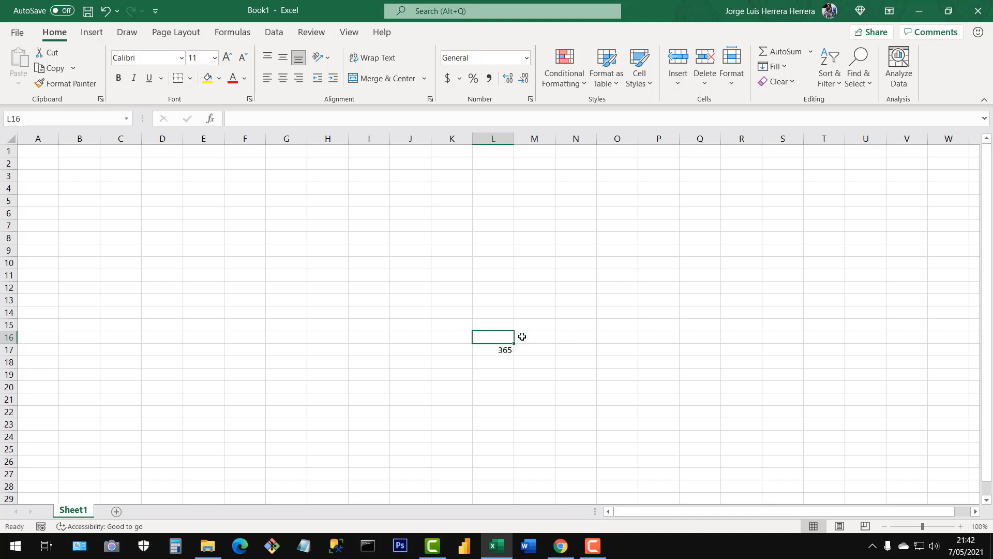
pyautogui.write('2019')
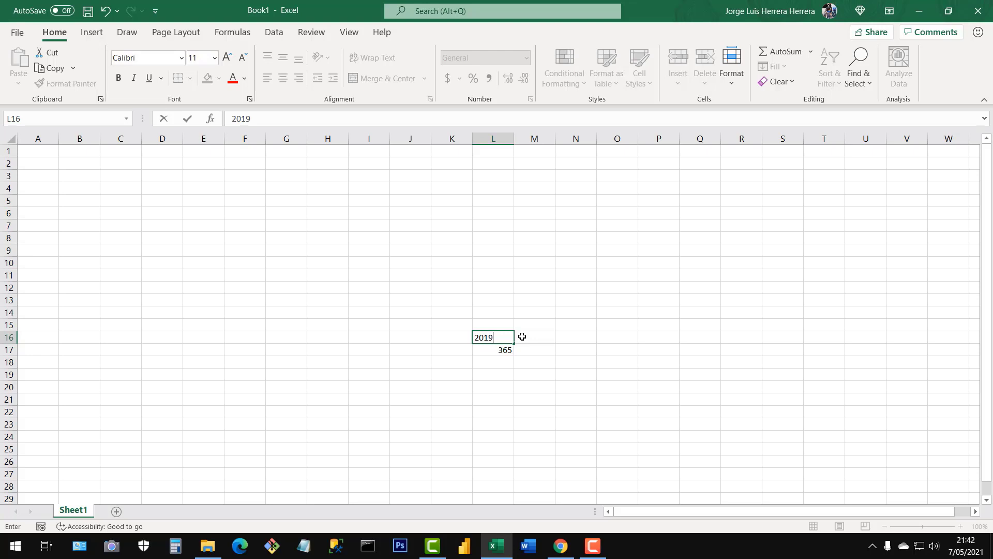
pyautogui.press('Up')
pyautogui.write('2016')
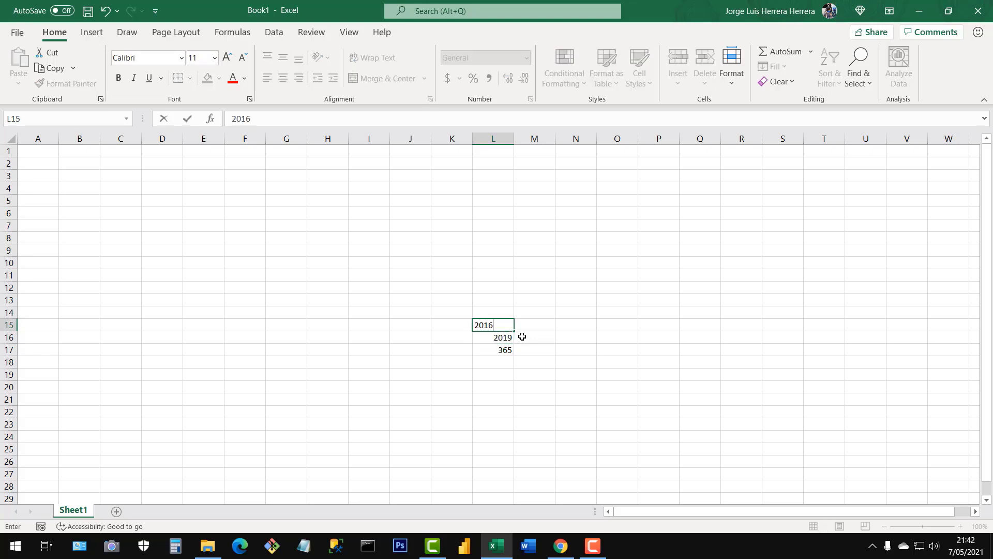
pyautogui.press('Up')
pyautogui.write('2013')
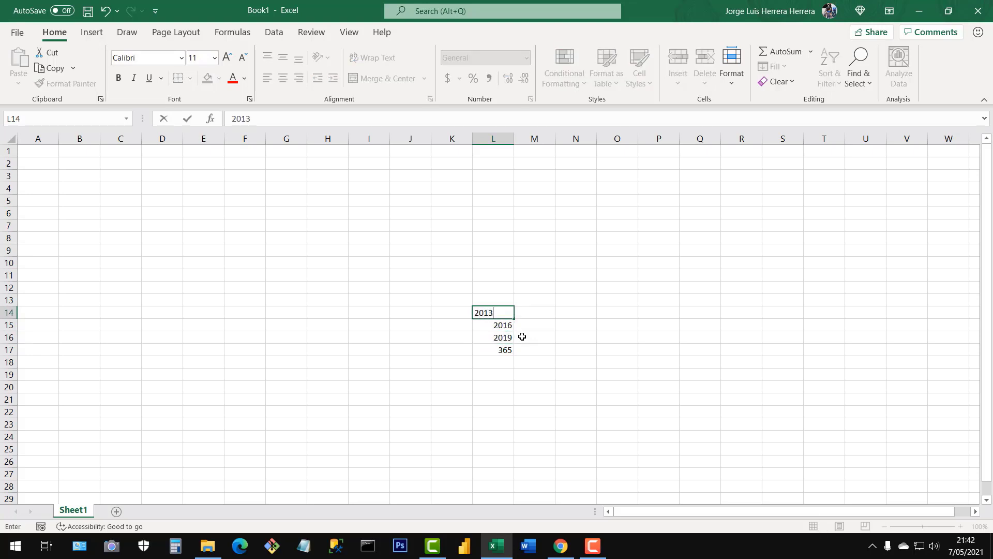
pyautogui.press('Up')
# Continue the list upward in column L with 2010 in L13, 2007 in L12 and 2003 in L11.
pyautogui.write('2')
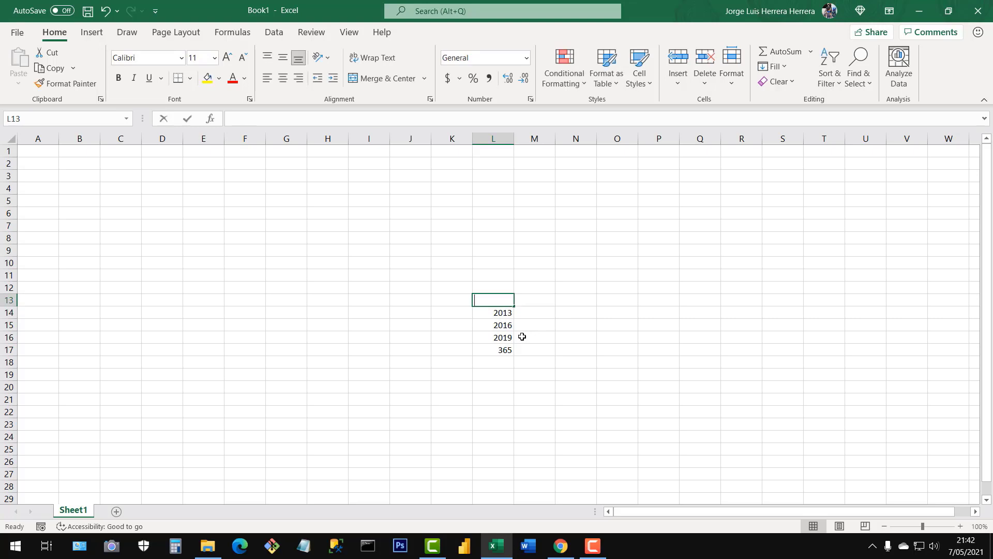
pyautogui.write('010')
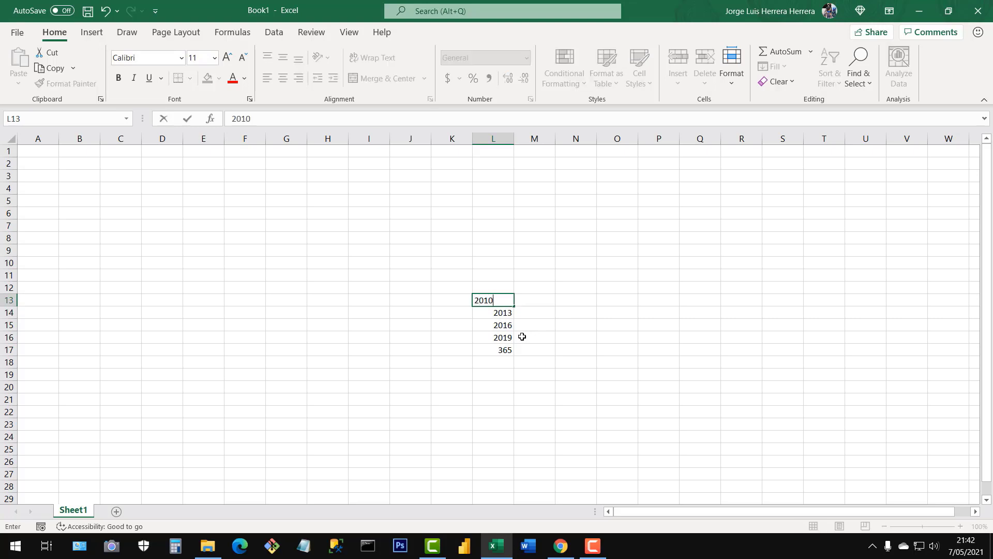
pyautogui.press('Up')
pyautogui.write('2')
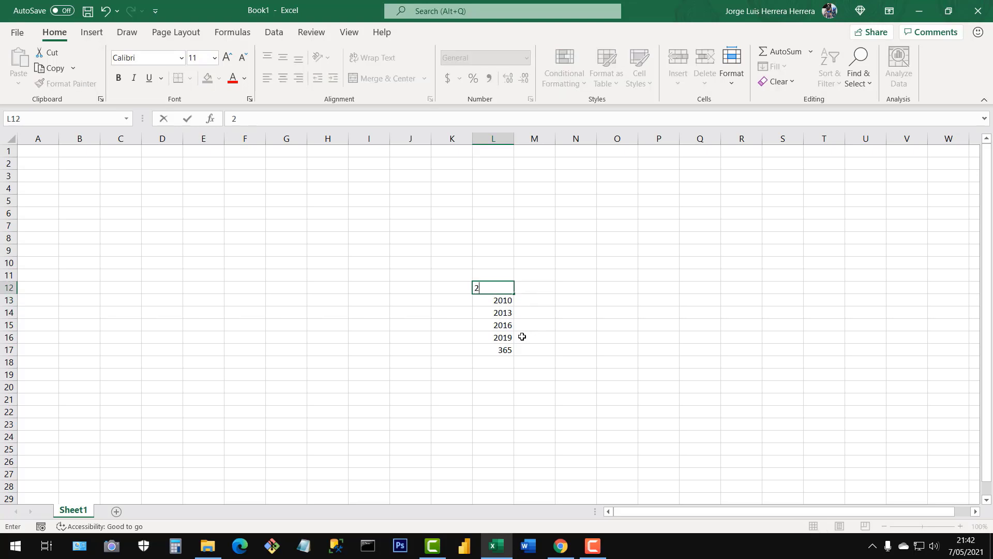
pyautogui.write('007')
pyautogui.press('Up')
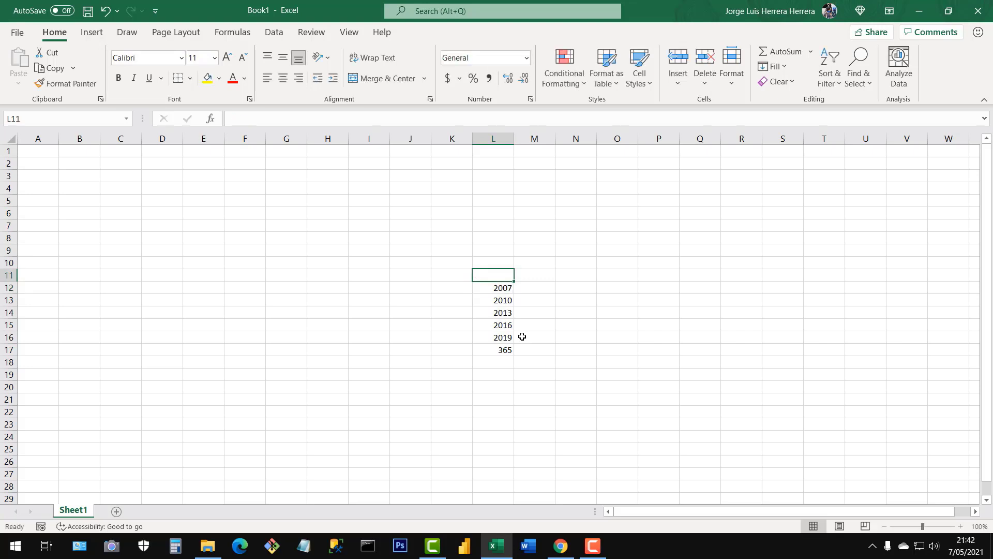
pyautogui.write('20')
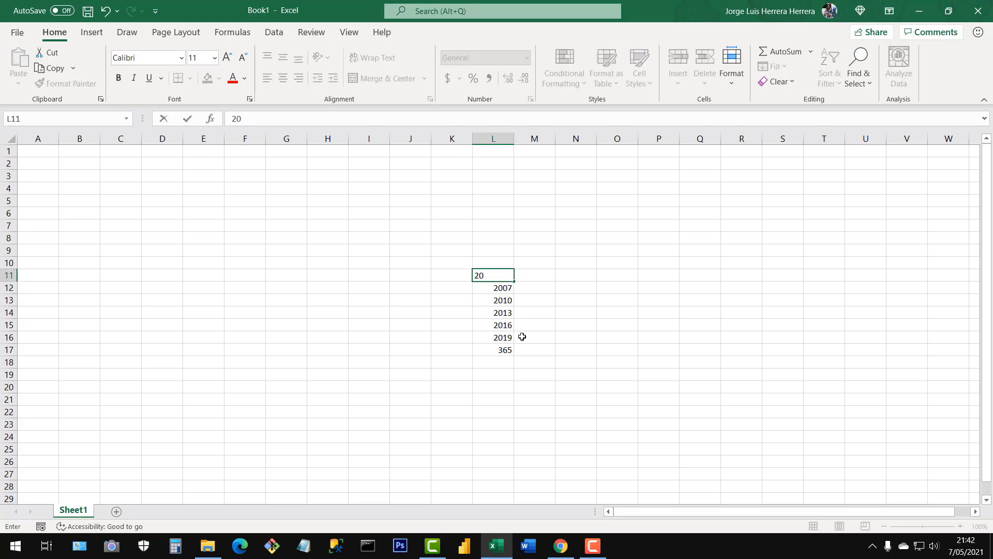
pyautogui.write('03')
pyautogui.press('Up')
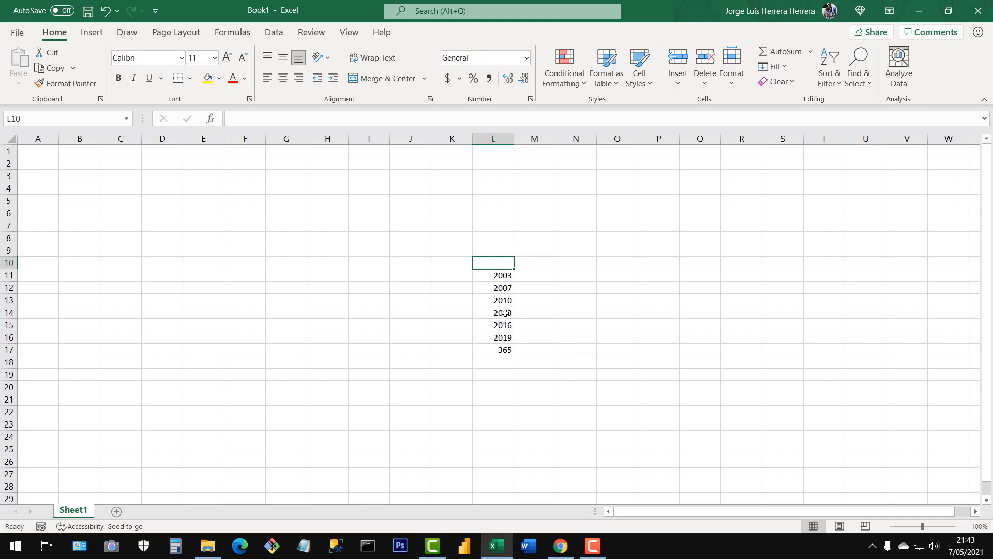
pyautogui.moveTo(504, 302); pyautogui.dragTo(502, 347)
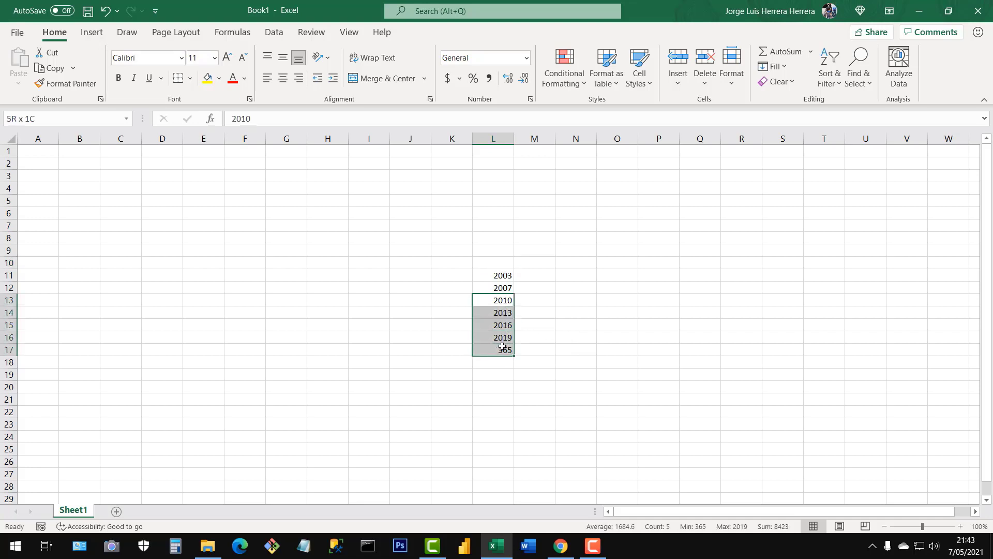
pyautogui.click(501, 301)
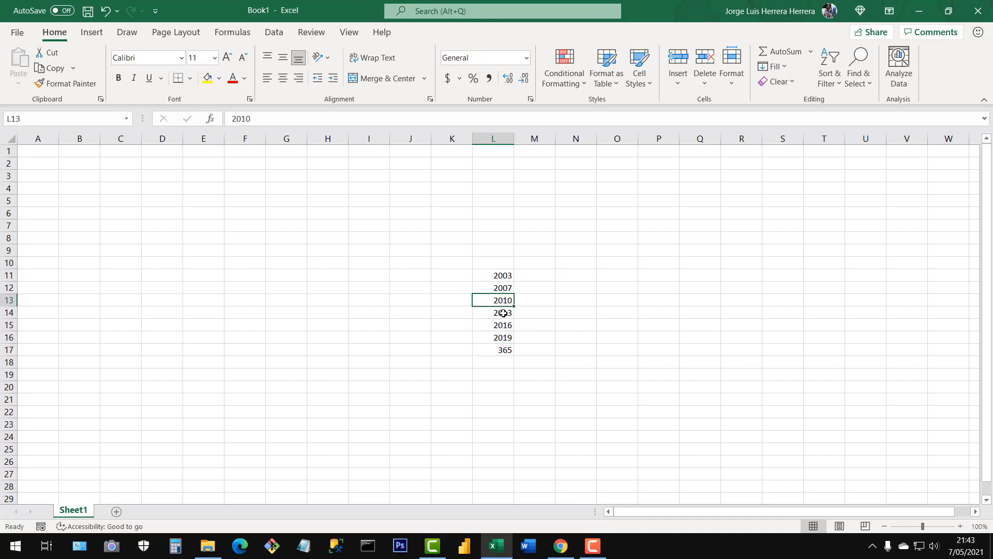
pyautogui.click(502, 313)
pyautogui.moveTo(503, 315); pyautogui.dragTo(504, 351)
pyautogui.click(502, 314)
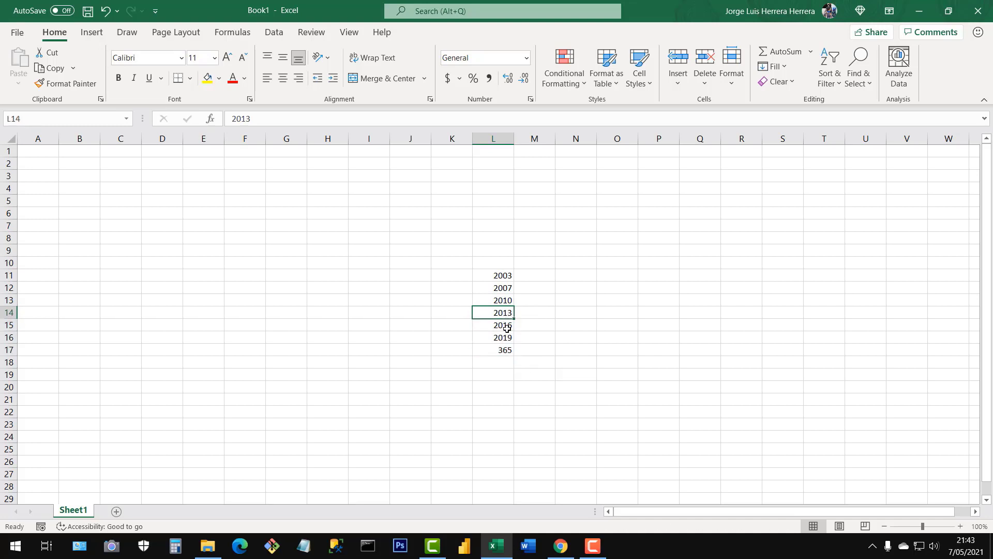
pyautogui.click(505, 327)
pyautogui.click(507, 338)
# Move the 365 entry from L17 to M16, beside 2019, and copy it into M15 and M14.
pyautogui.click(506, 350)
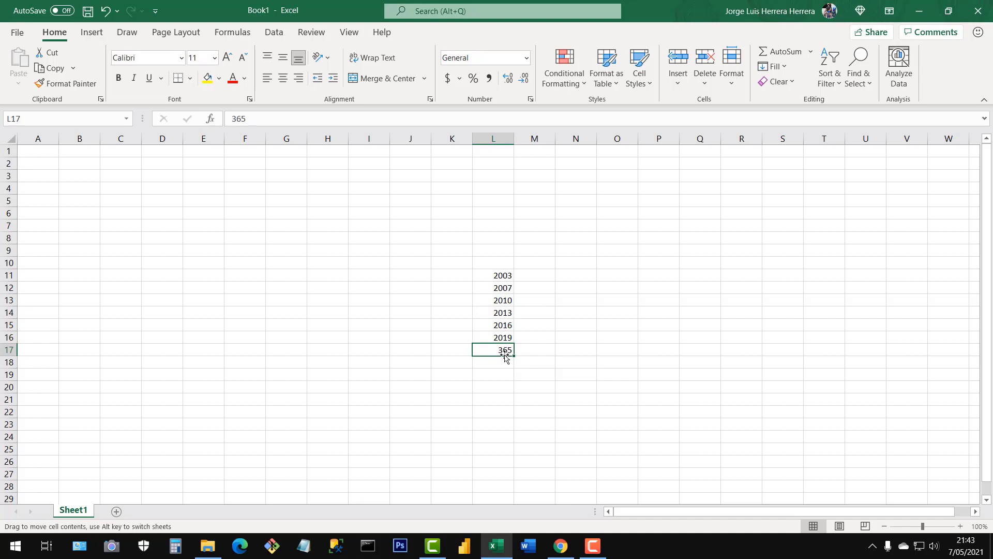
pyautogui.moveTo(508, 357); pyautogui.dragTo(533, 340)
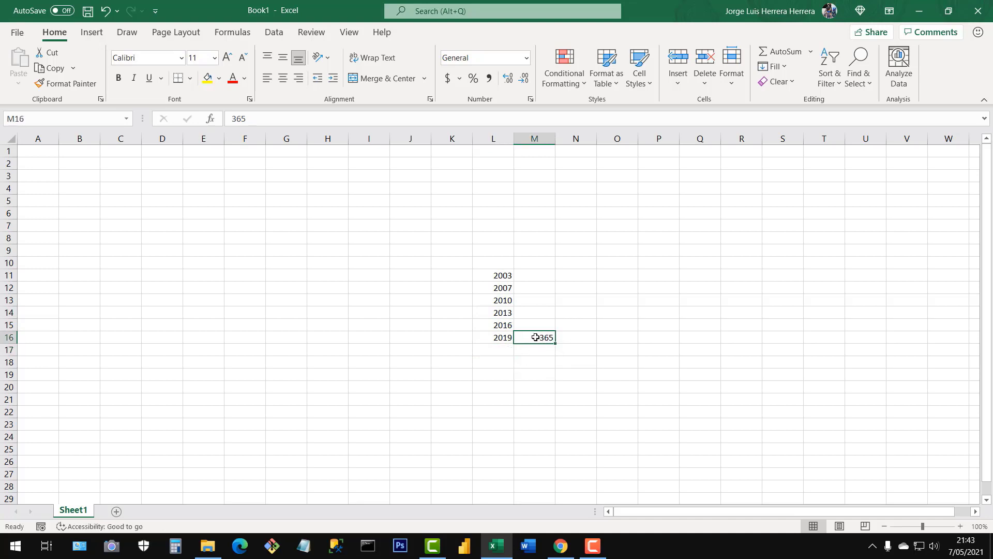
pyautogui.hotkey('ctrl', 'c')
pyautogui.click(535, 323)
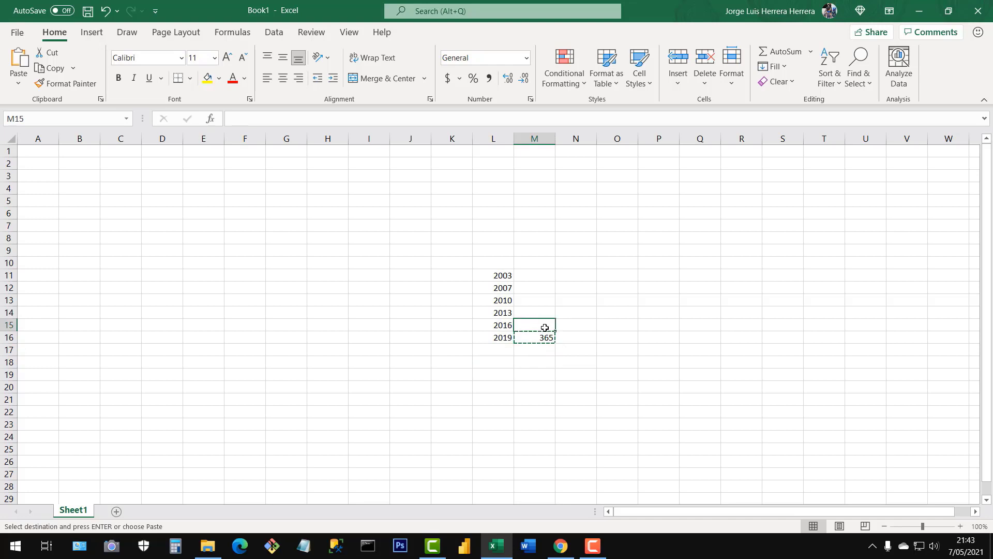
pyautogui.hotkey('ctrl', 'v')
pyautogui.click(538, 312)
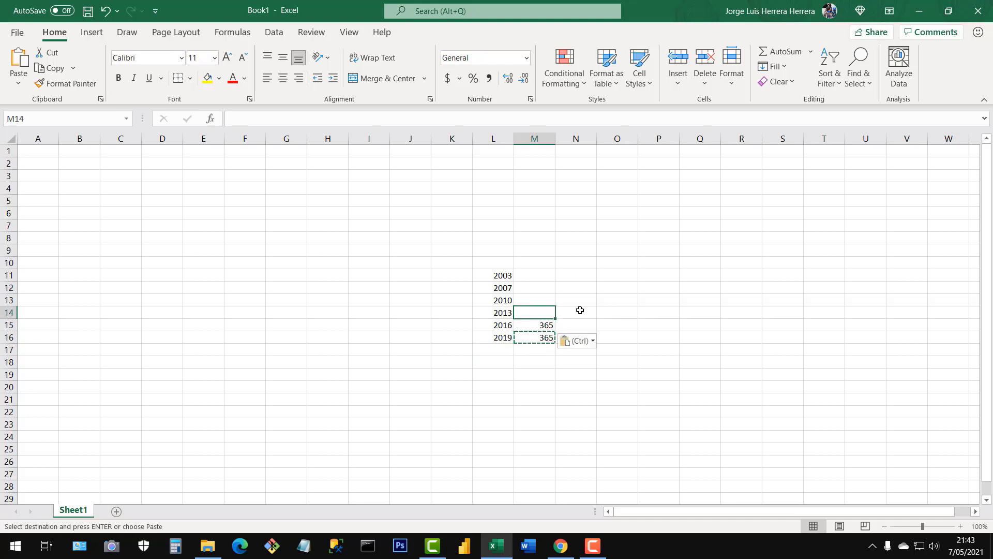
pyautogui.hotkey('ctrl', 'v')
pyautogui.press('Escape')
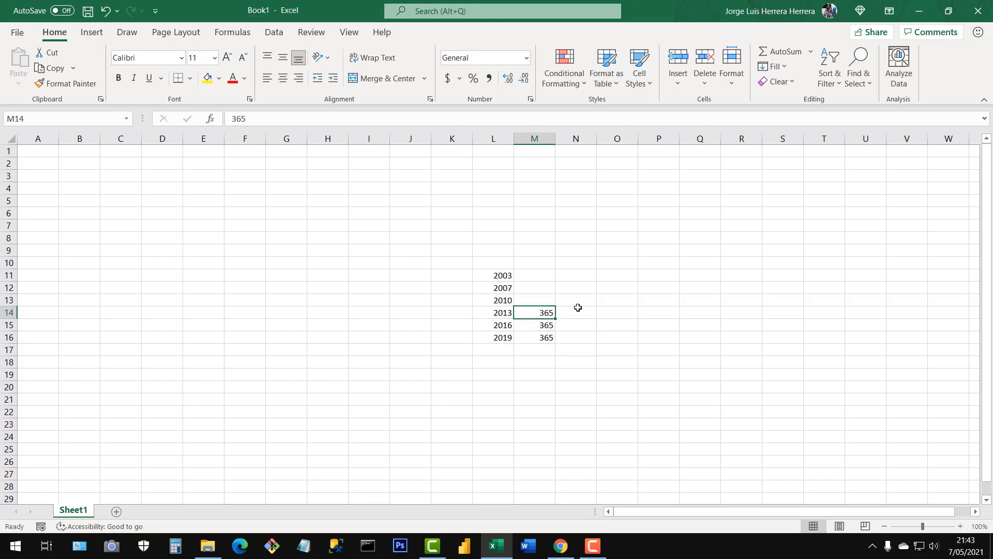
pyautogui.click(547, 300)
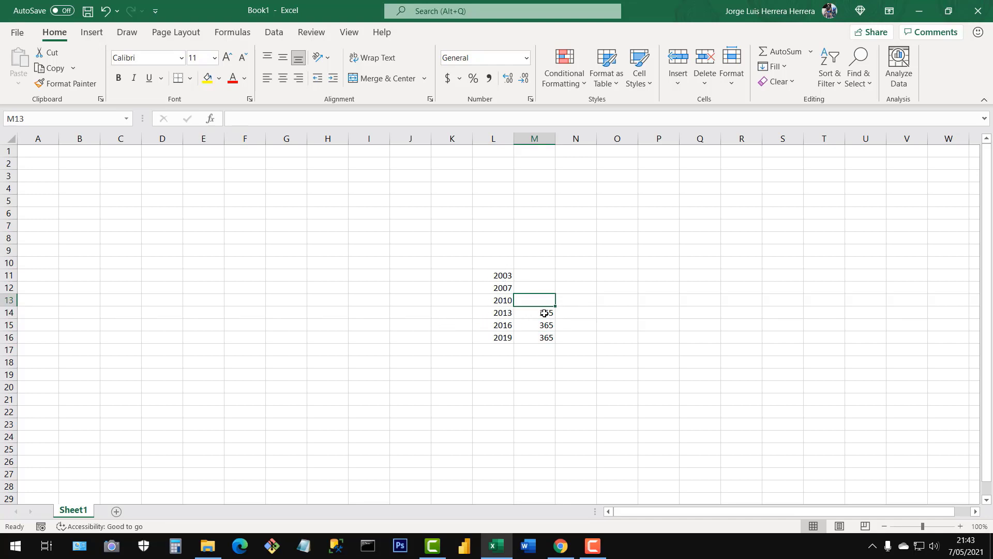
pyautogui.moveTo(494, 317); pyautogui.dragTo(547, 339)
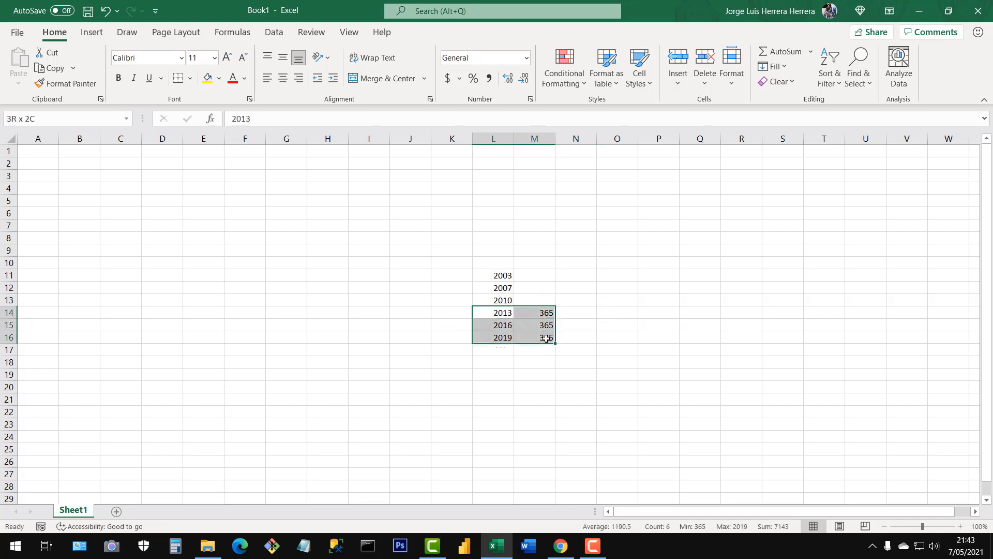
# Add 2021 in L17 below the version list and enter 365 beside it in M17.
pyautogui.click(490, 350)
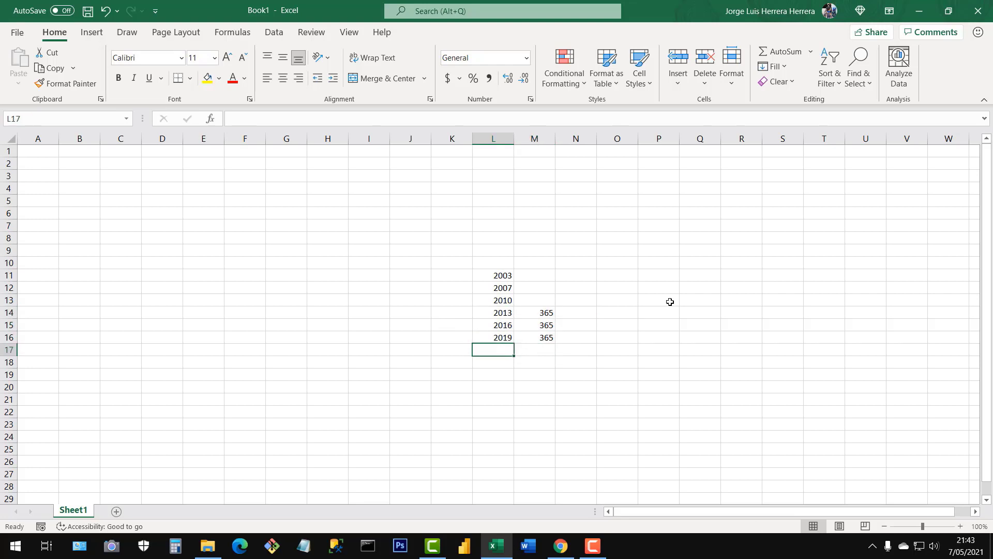
pyautogui.write('20')
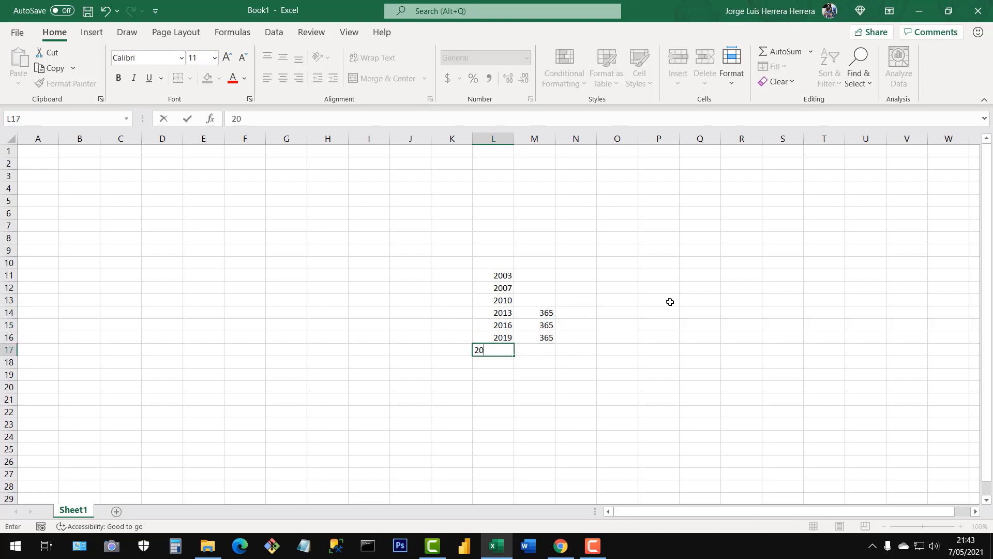
pyautogui.write('21')
pyautogui.press('Up')
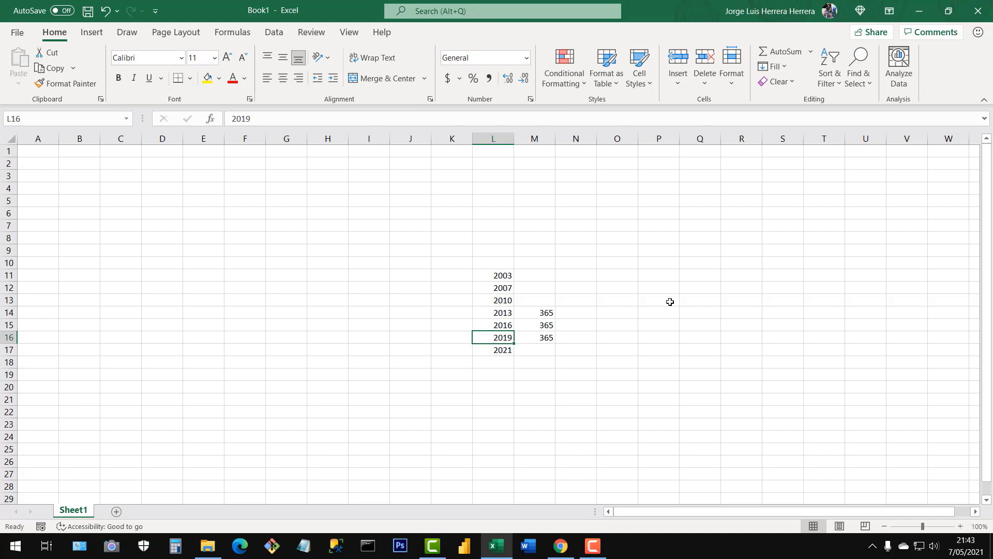
pyautogui.press('Down')
pyautogui.press('Right')
pyautogui.write('3')
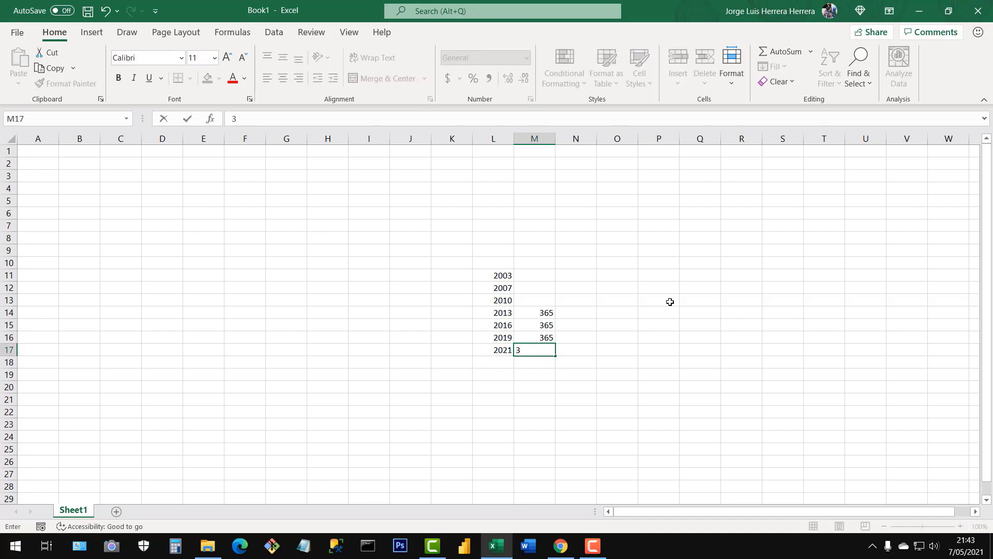
pyautogui.write('65')
pyautogui.press('Return')
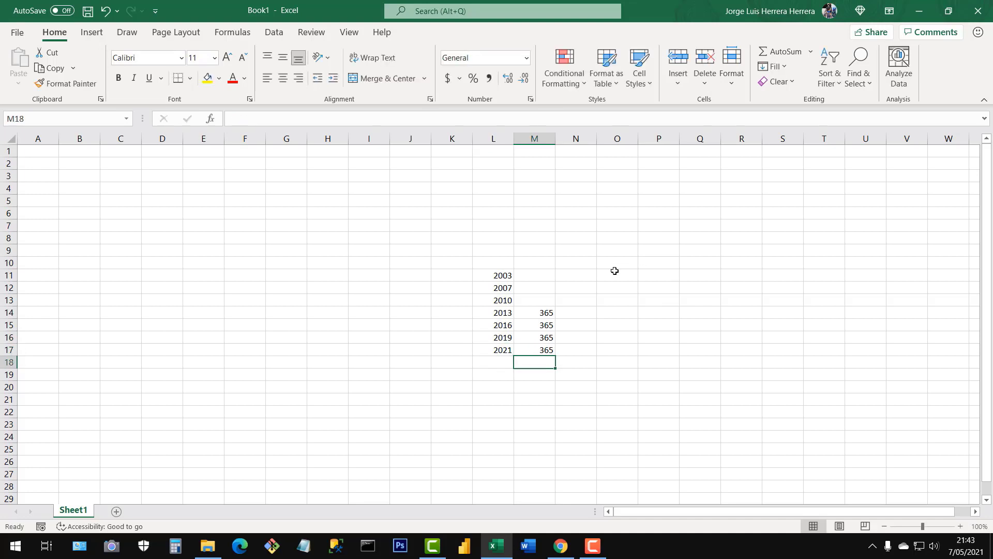
pyautogui.click(588, 303)
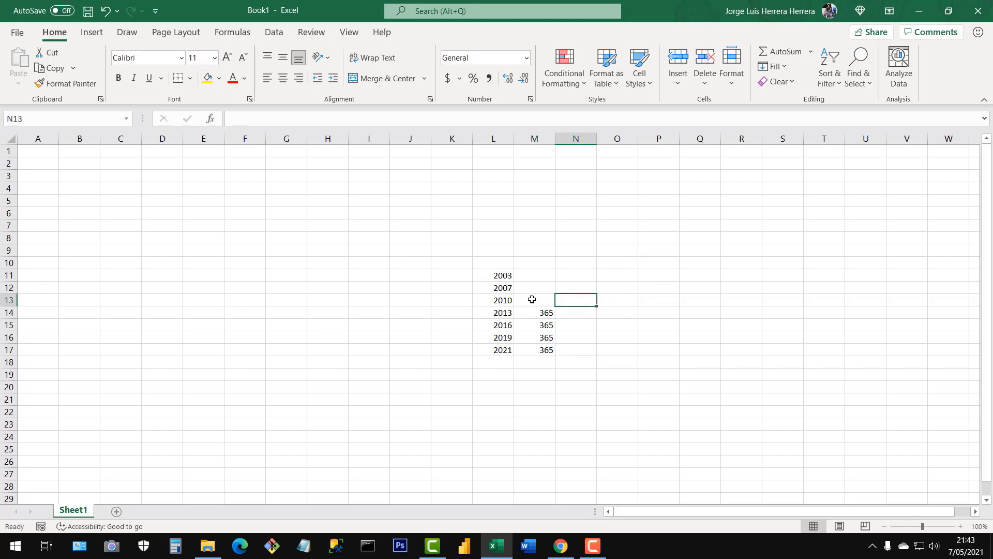
pyautogui.moveTo(502, 275); pyautogui.dragTo(501, 300)
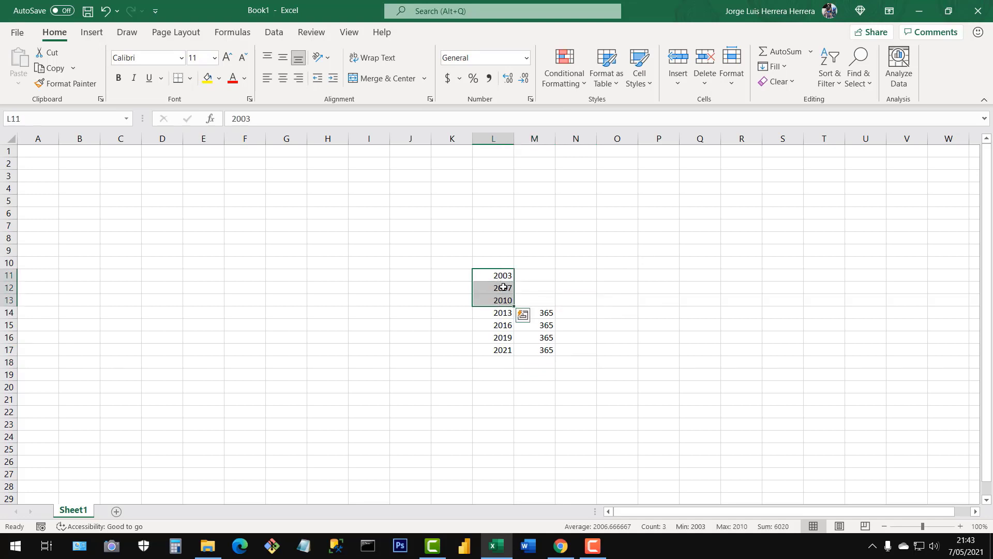
pyautogui.click(588, 286)
pyautogui.moveTo(500, 313); pyautogui.dragTo(533, 350)
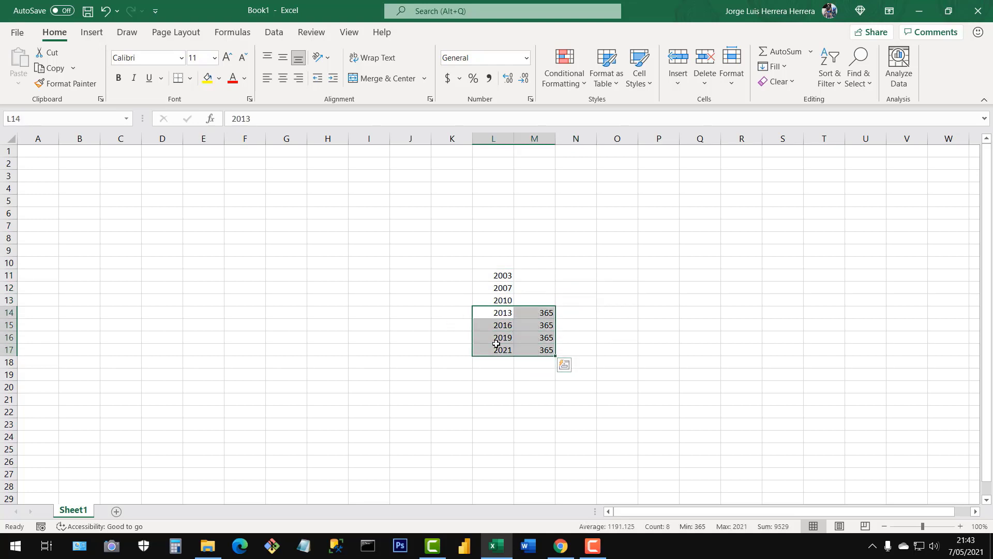
pyautogui.click(512, 376)
pyautogui.click(502, 340)
pyautogui.moveTo(502, 340); pyautogui.dragTo(544, 340)
pyautogui.click(510, 324)
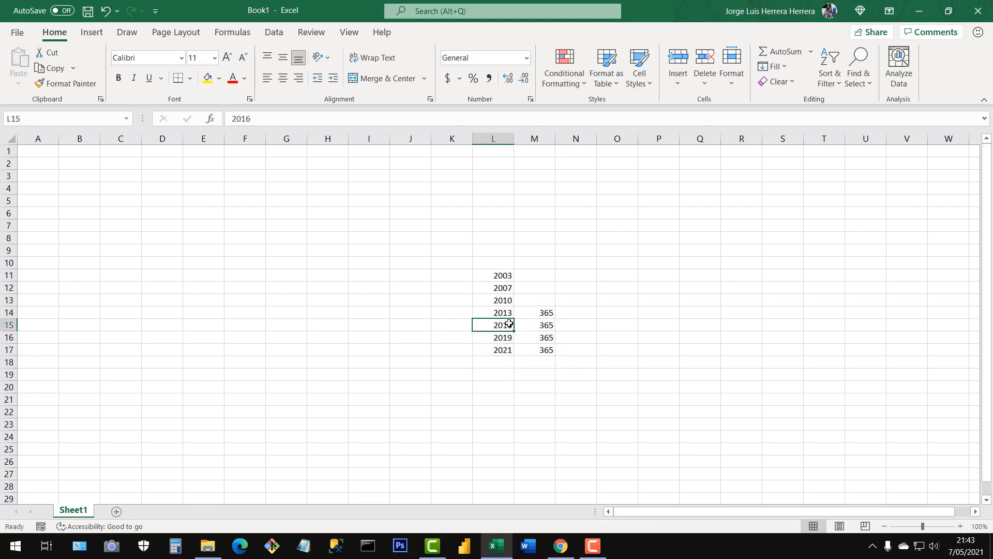
pyautogui.click(509, 310)
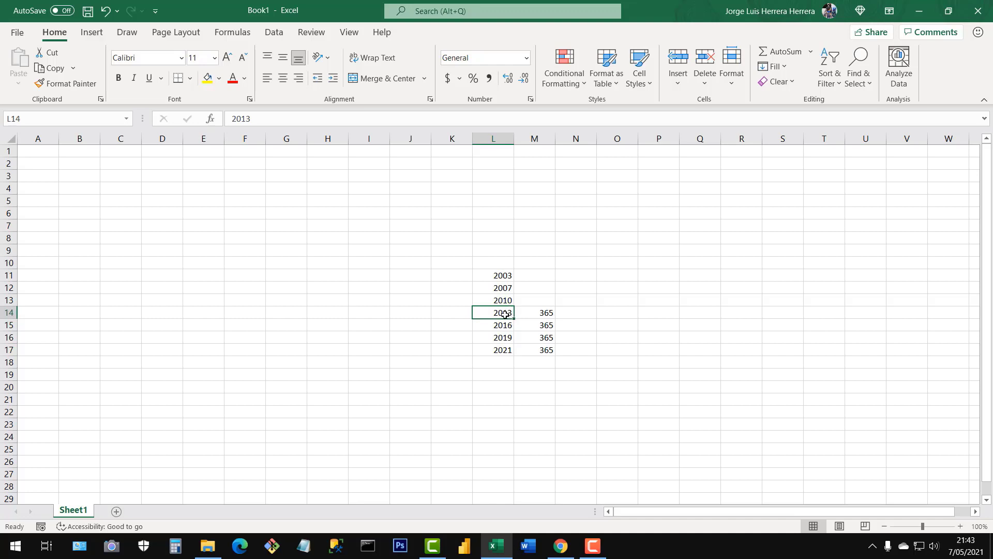
pyautogui.moveTo(505, 314); pyautogui.dragTo(502, 351)
pyautogui.click(502, 300)
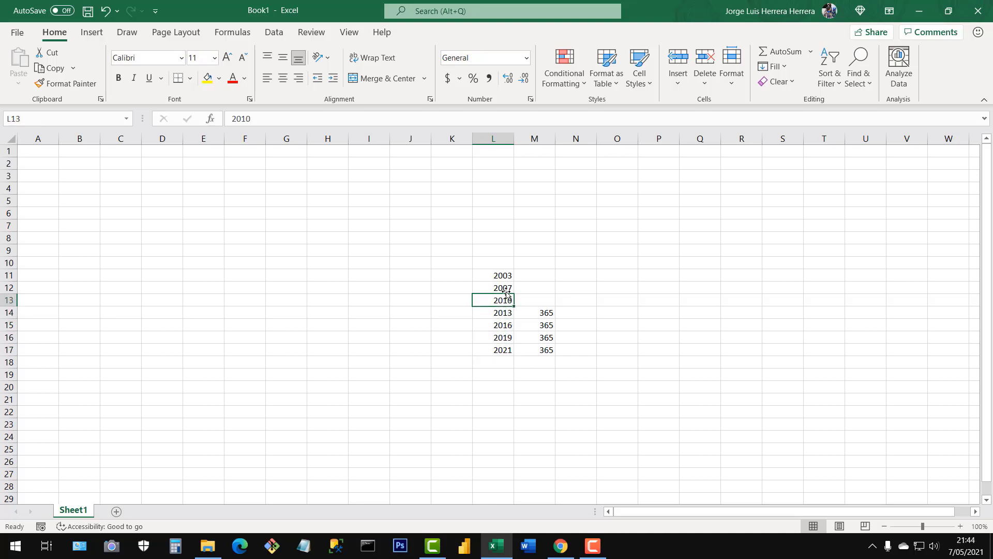
pyautogui.click(505, 288)
pyautogui.click(508, 278)
pyautogui.moveTo(467, 276); pyautogui.dragTo(502, 358)
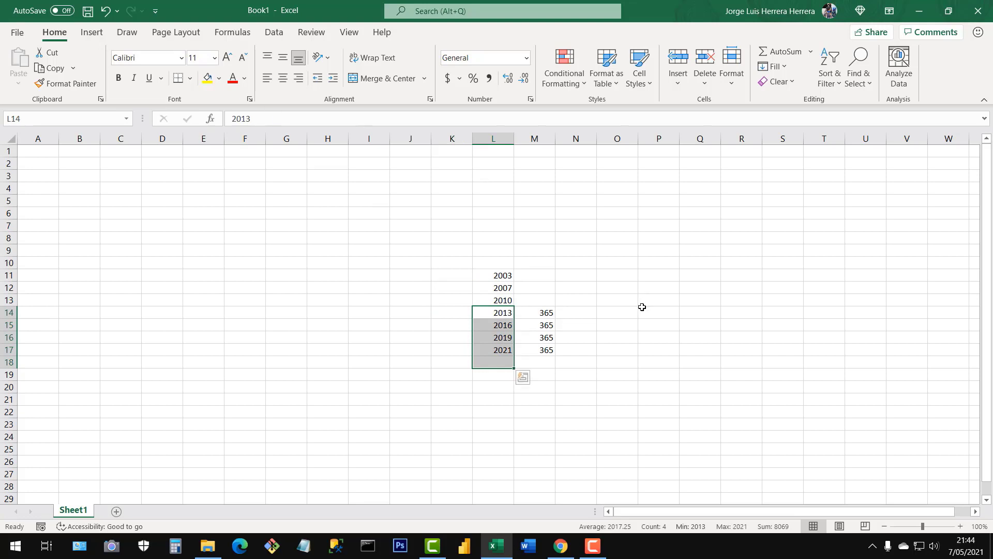
# Clear the version list from K10:N19 and close the workbook without saving.
pyautogui.click(564, 303)
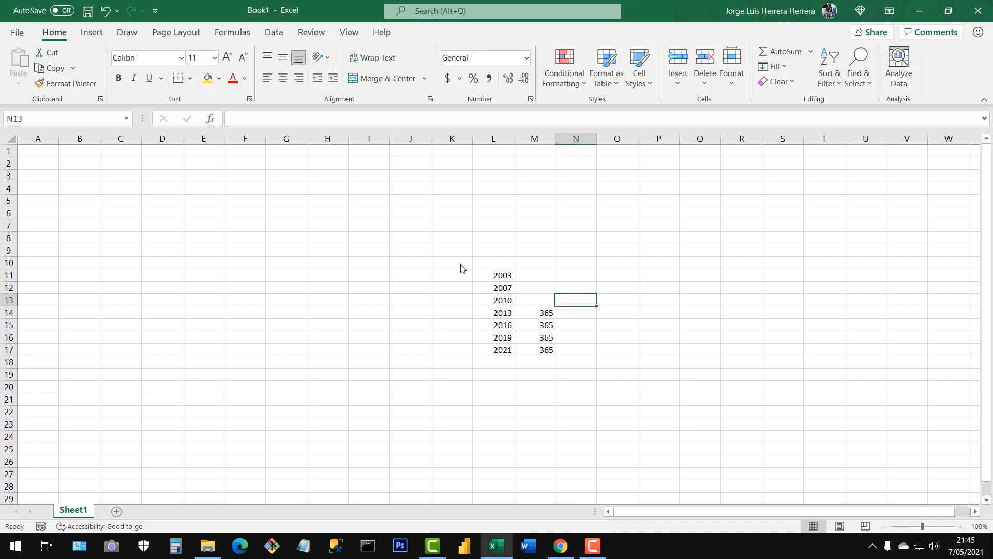
pyautogui.moveTo(458, 262); pyautogui.dragTo(579, 375)
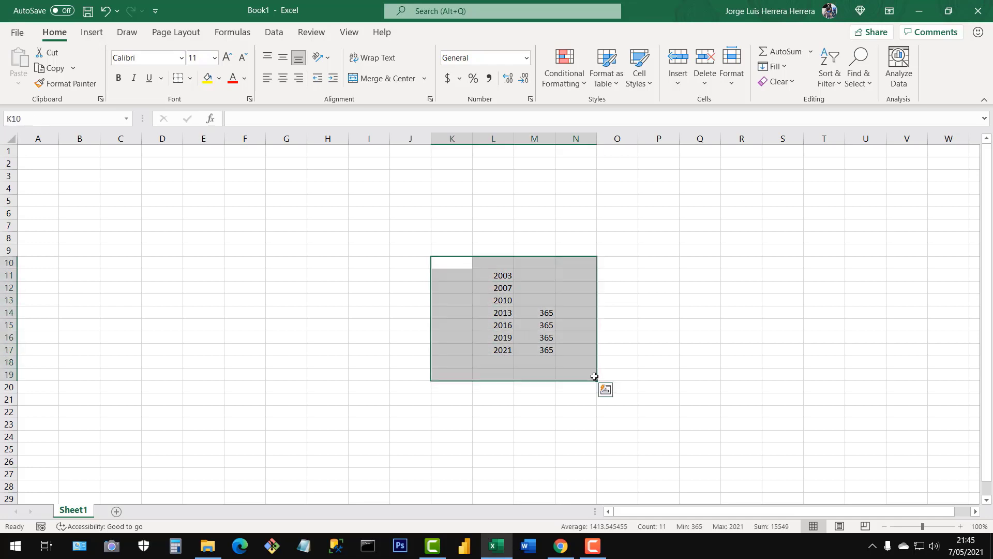
pyautogui.press('Delete')
pyautogui.click(375, 257)
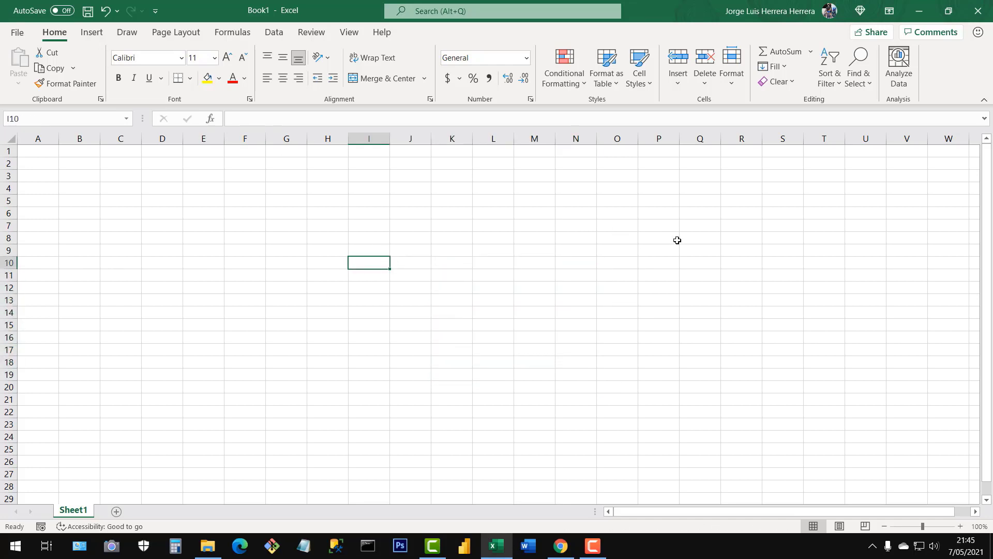
pyautogui.click(345, 245)
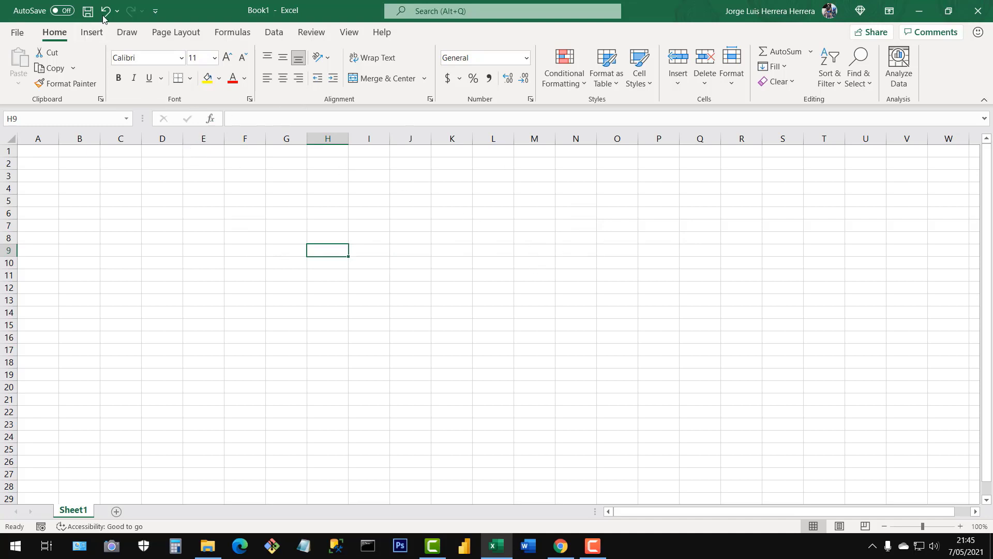
pyautogui.click(980, 12)
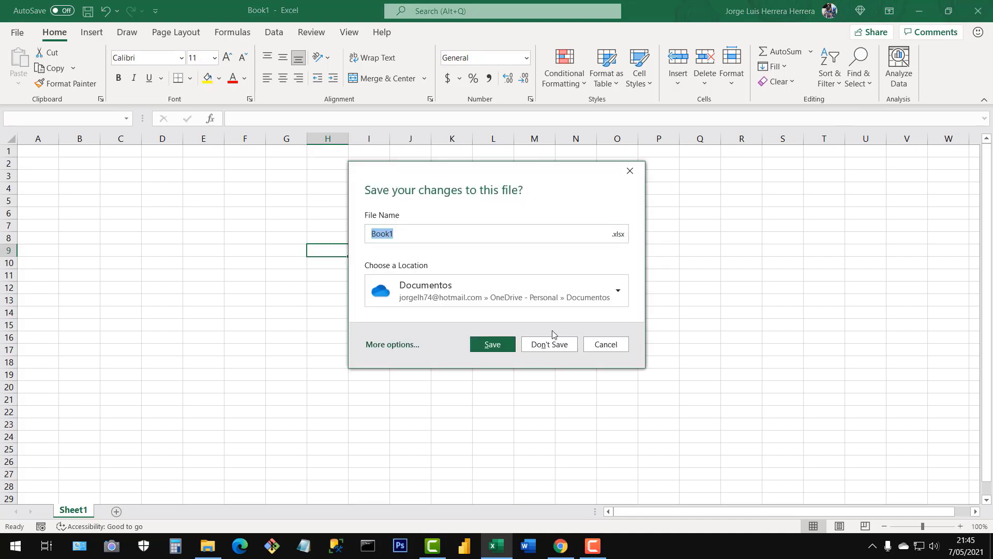
pyautogui.click(544, 350)
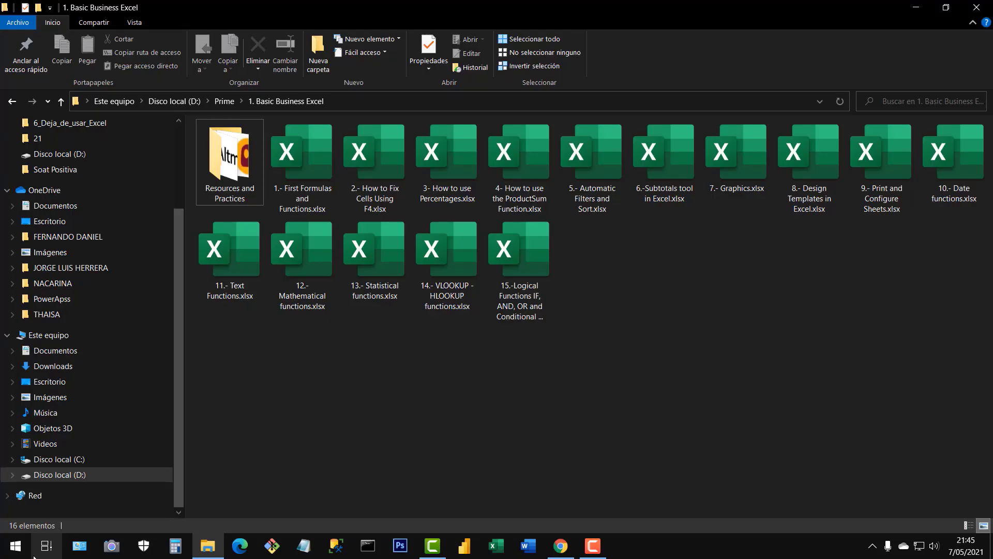
# Start Excel with a new blank workbook and close it again.
pyautogui.click(498, 549)
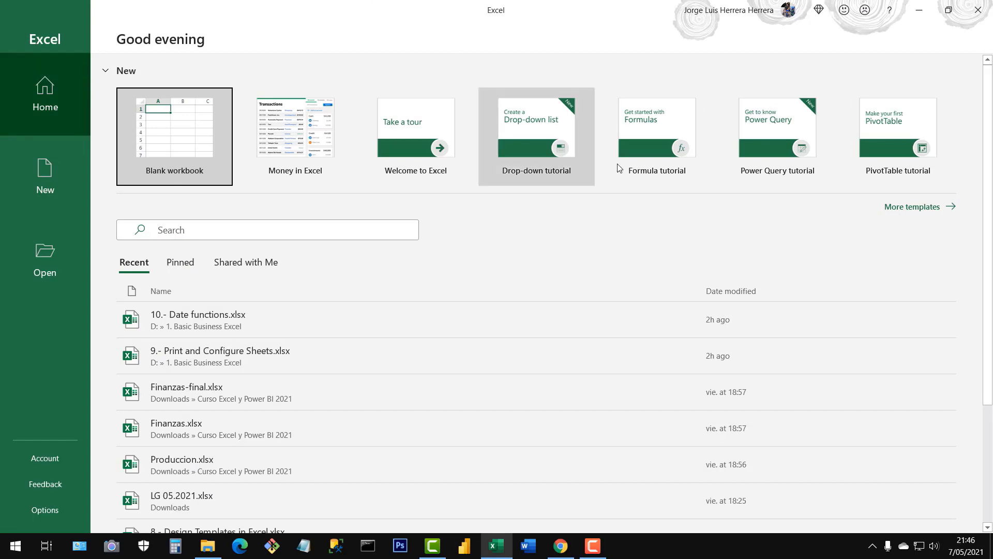
pyautogui.click(178, 150)
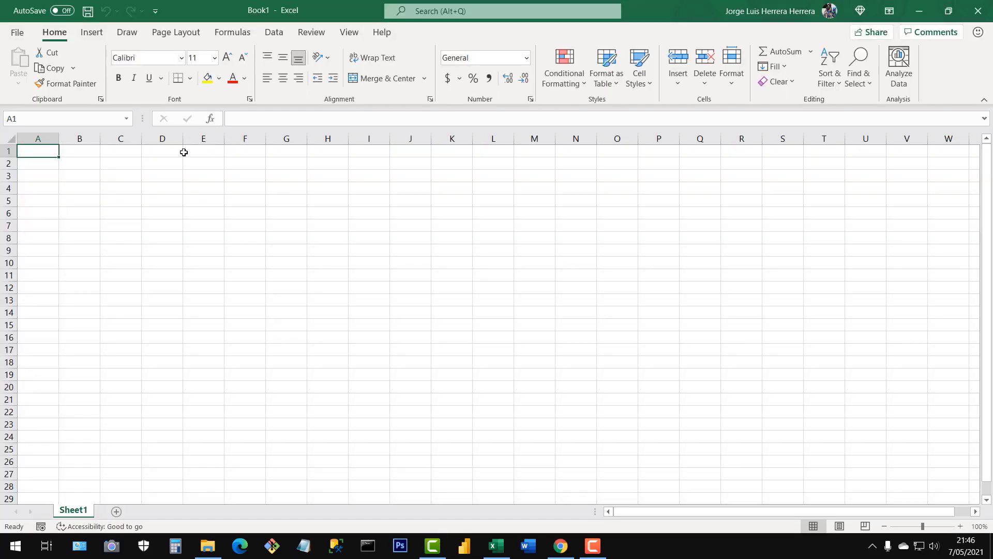
pyautogui.click(978, 11)
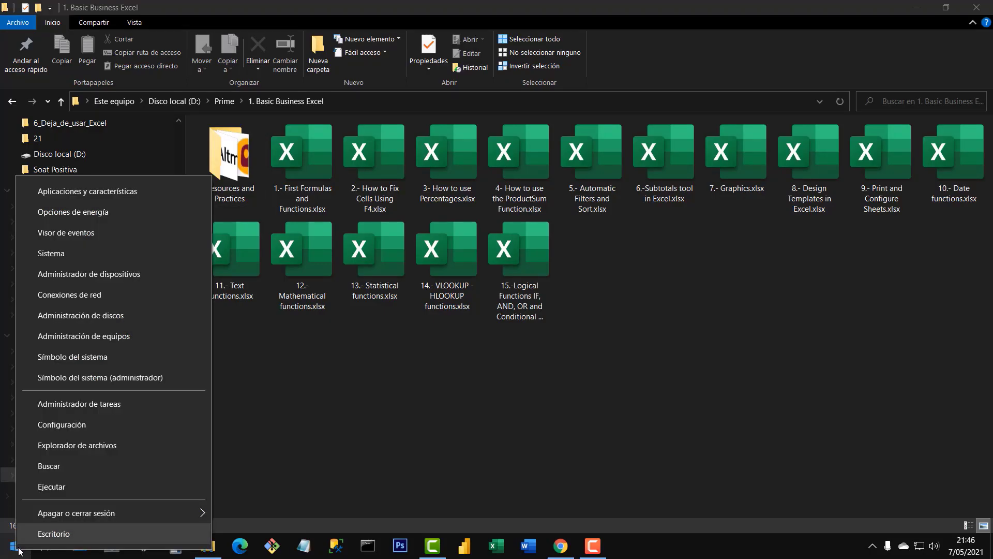
# Find Excel through the Windows search with "ex", launch it and create a blank workbook.
pyautogui.click(70, 468)
pyautogui.write('busca')
pyautogui.press('BackSpace')
pyautogui.press('BackSpace')
pyautogui.press('BackSpace')
pyautogui.press('BackSpace')
pyautogui.press('BackSpace')
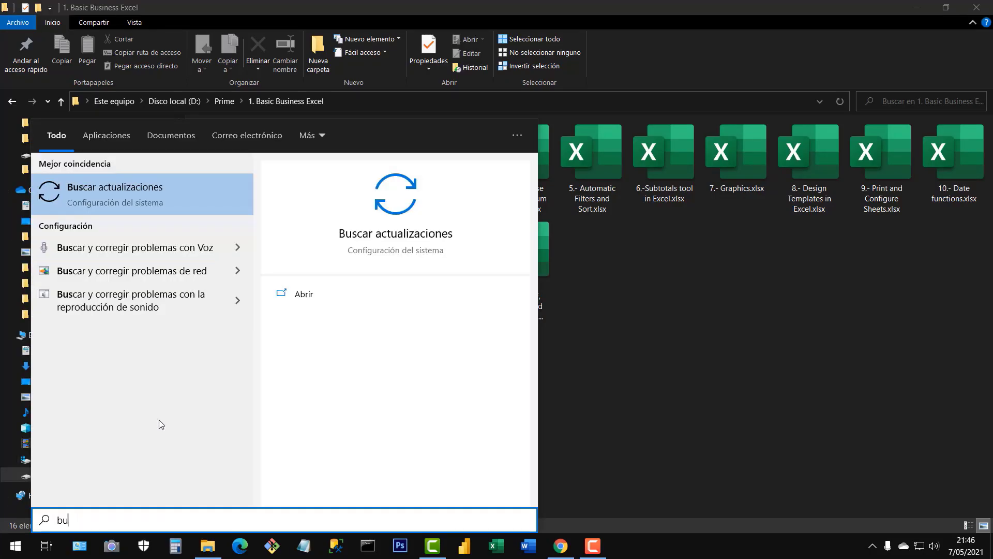
pyautogui.write('ex')
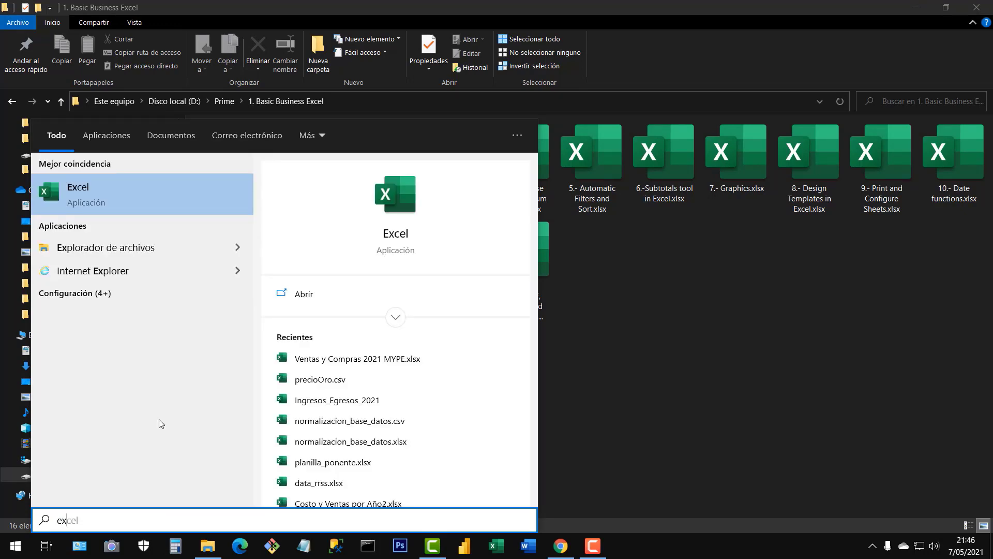
pyautogui.click(101, 201)
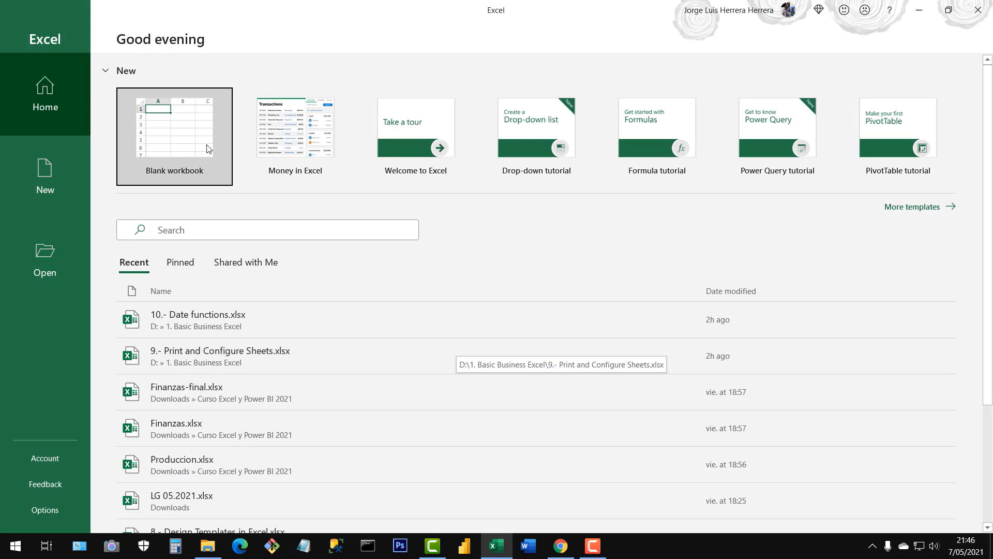
pyautogui.click(193, 140)
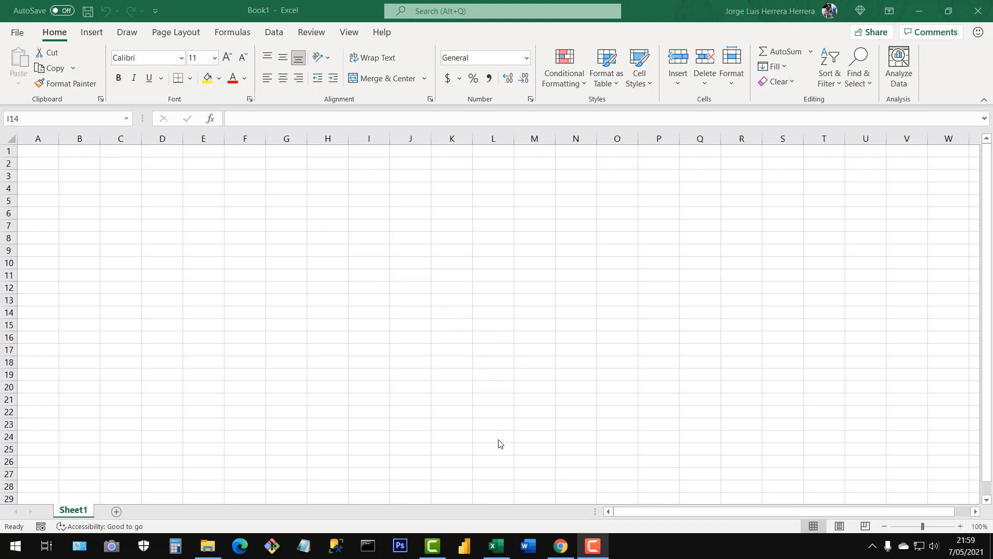
# Switch to File Explorer and survey the numbered lesson workbooks in the 1. Basic Business Excel folder.
pyautogui.click(208, 546)
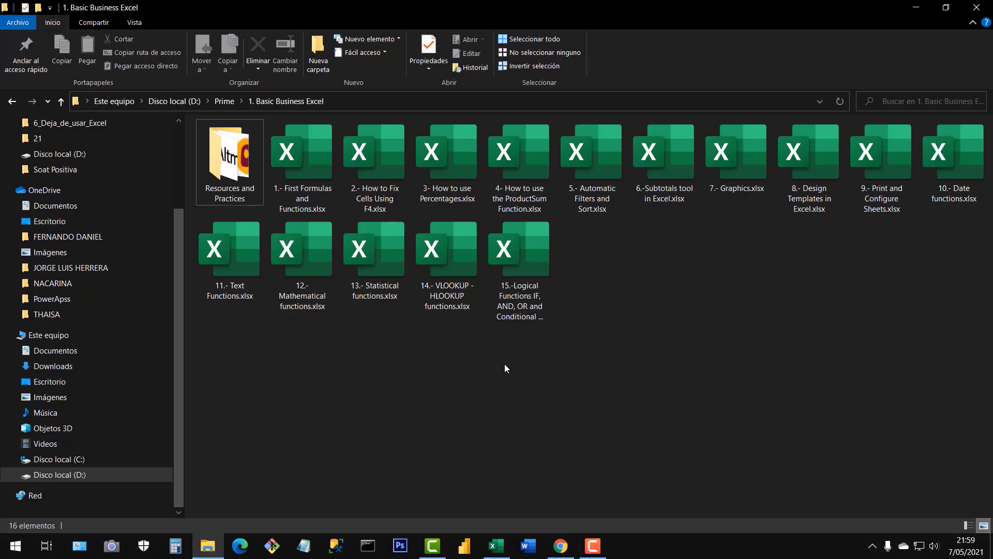
pyautogui.click(304, 190)
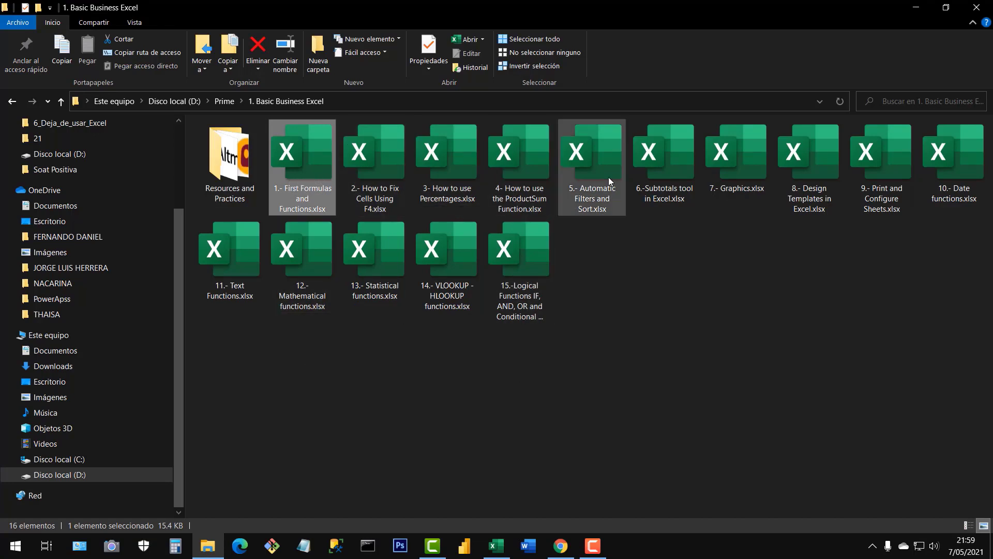
pyautogui.click(523, 281)
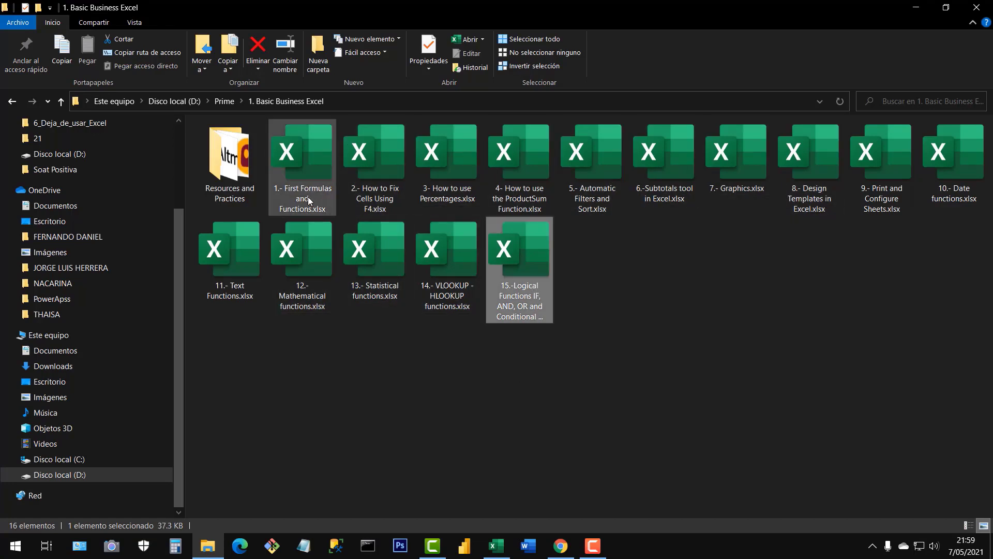
pyautogui.click(386, 190)
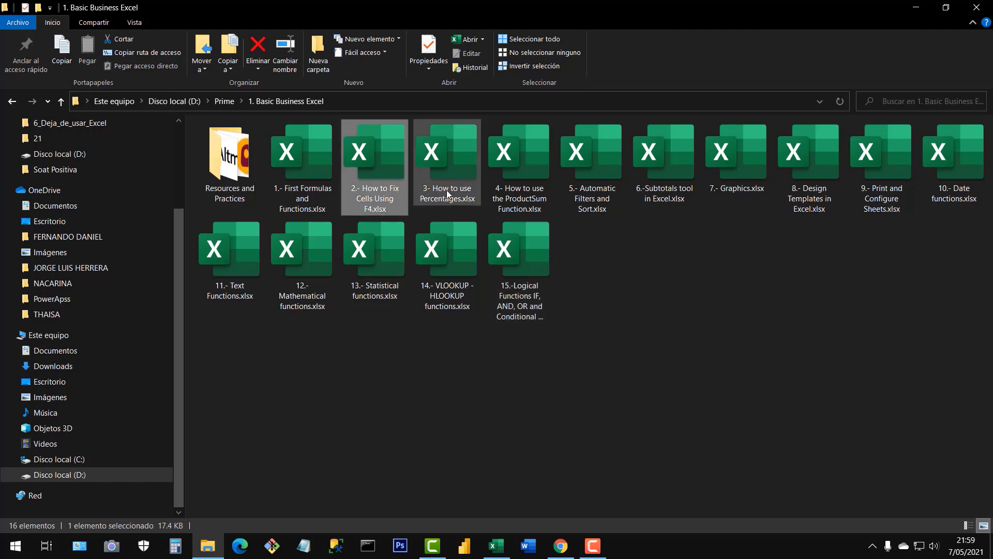
pyautogui.click(519, 197)
pyautogui.click(598, 337)
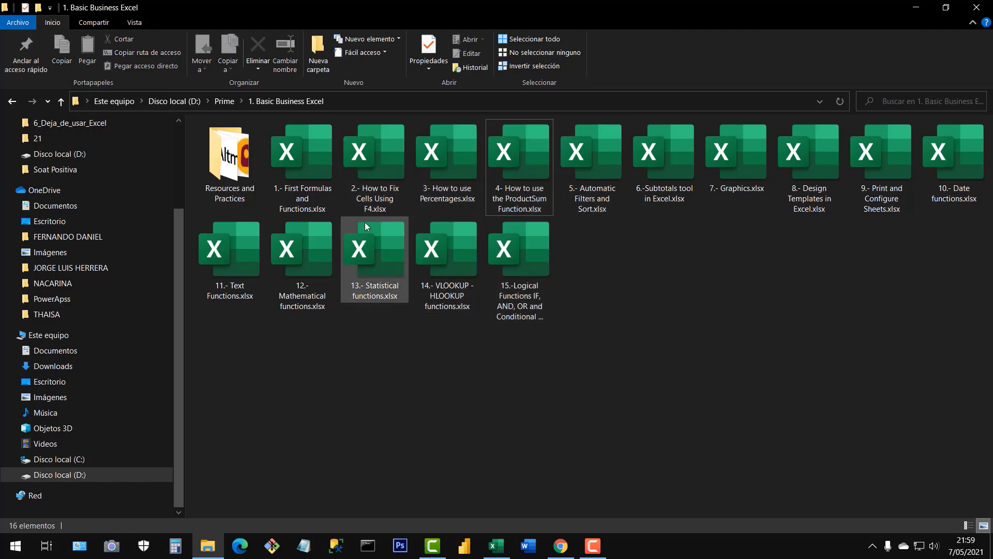
# Go through lesson workbooks 1 to 6 one by one, from First Formulas and Functions to Subtotals tool in Excel.
pyautogui.click(303, 179)
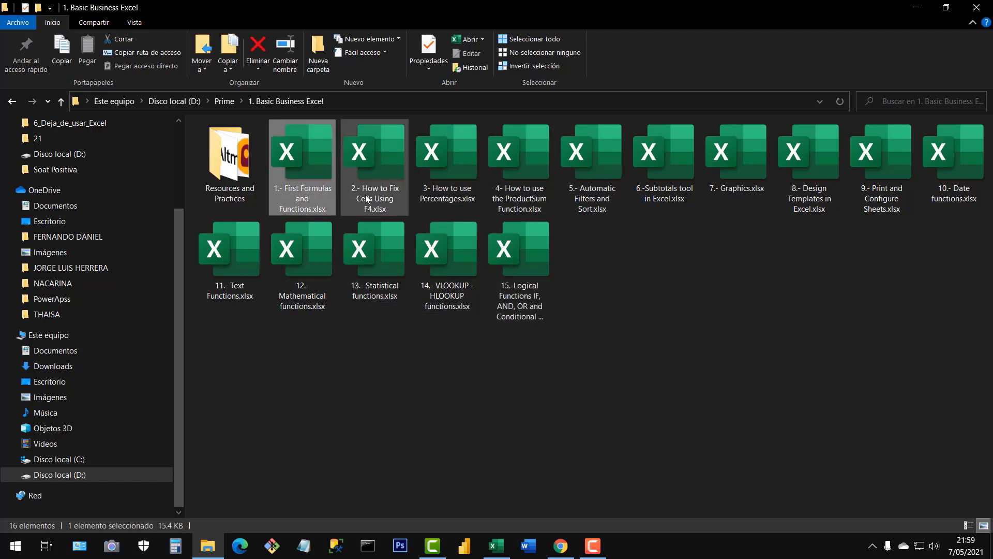
pyautogui.click(377, 169)
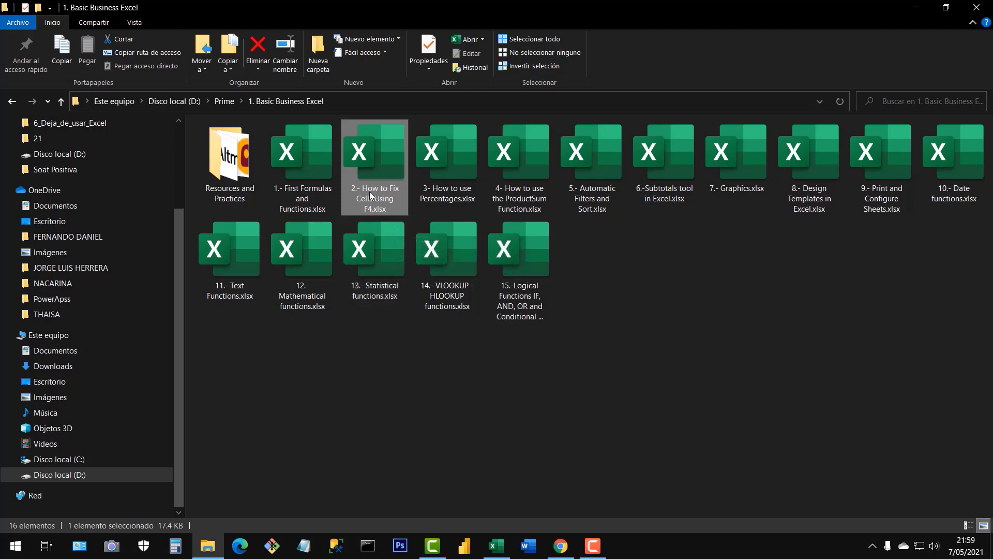
pyautogui.click(628, 365)
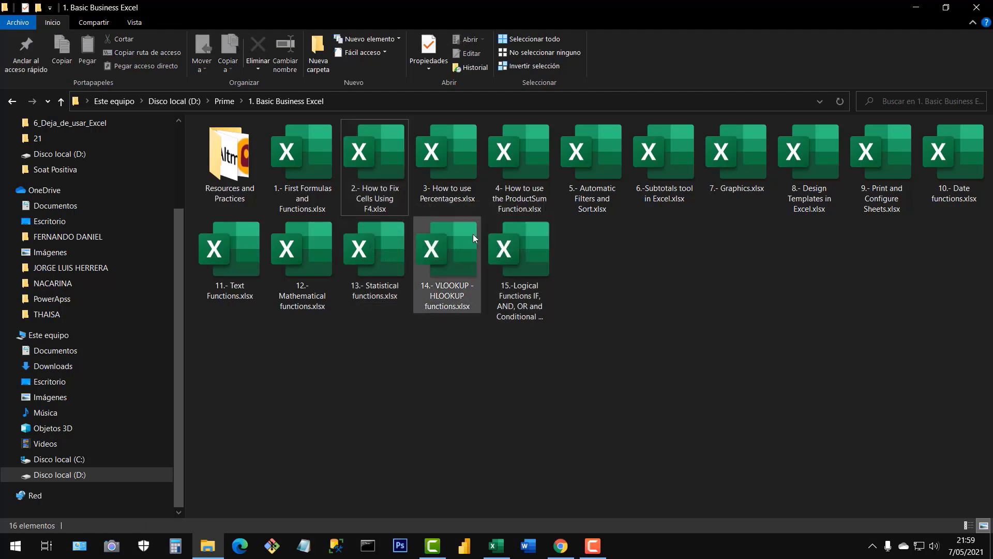
pyautogui.click(439, 175)
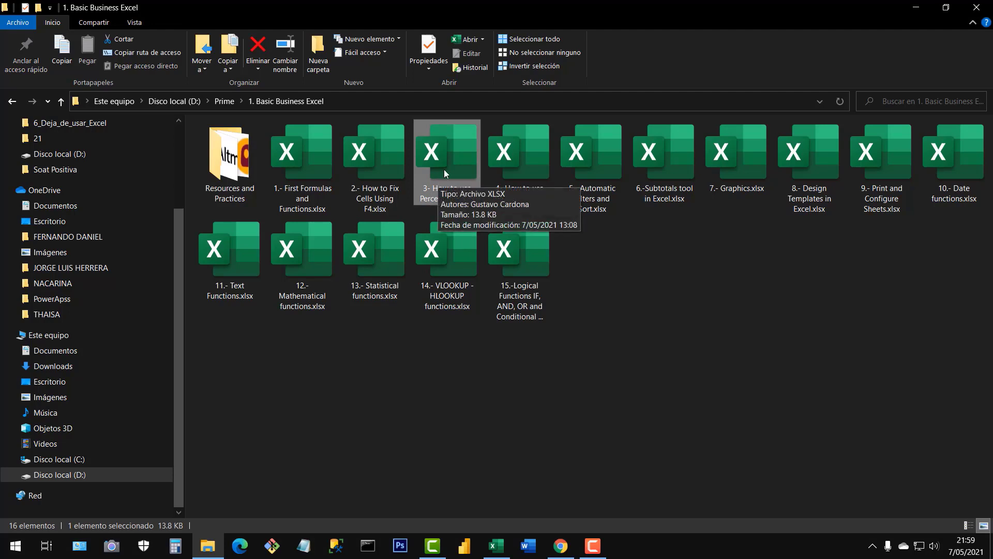
pyautogui.click(598, 311)
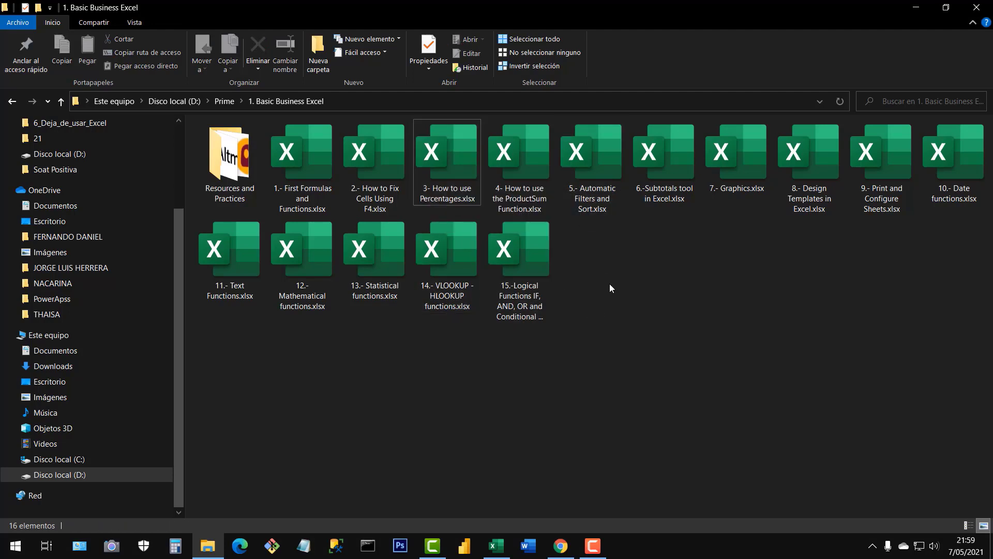
pyautogui.click(512, 176)
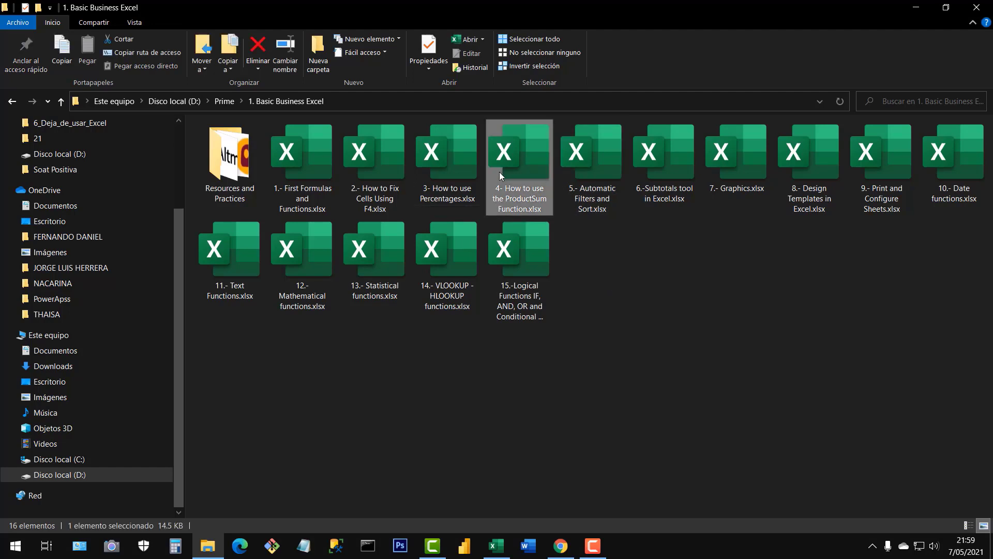
pyautogui.click(594, 182)
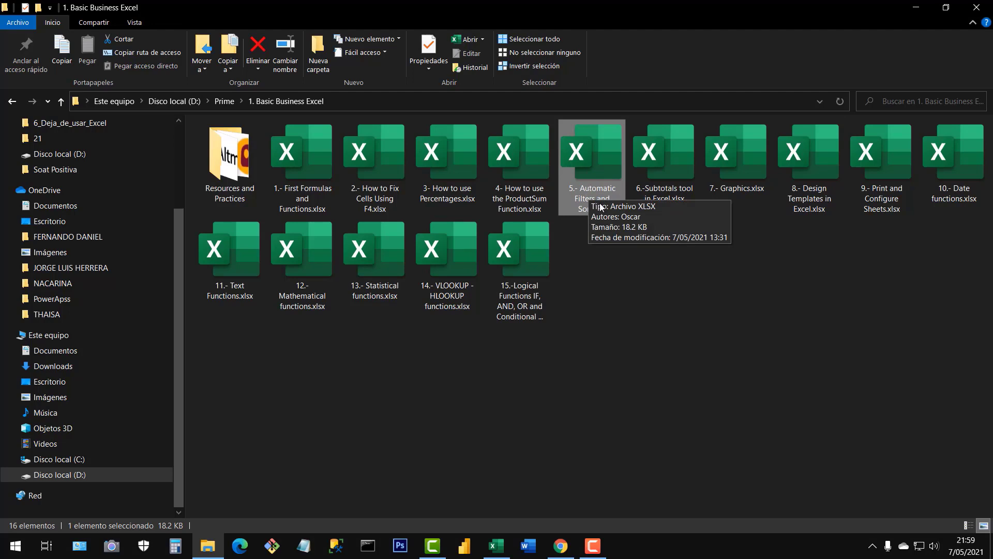
pyautogui.click(688, 177)
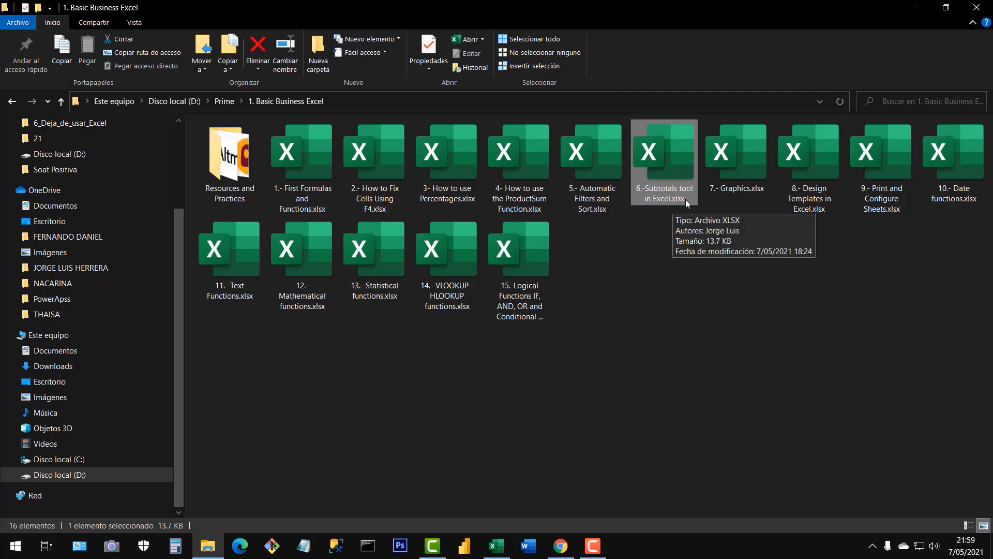
# Go through lesson workbooks 7 to 10 one by one, from Graphics to Date functions.
pyautogui.click(742, 151)
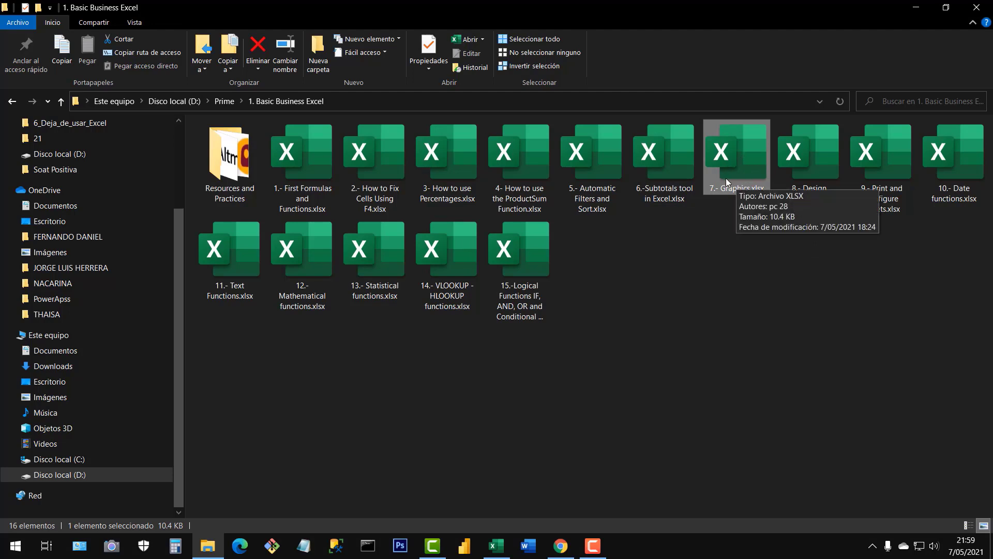
pyautogui.click(759, 290)
pyautogui.click(811, 174)
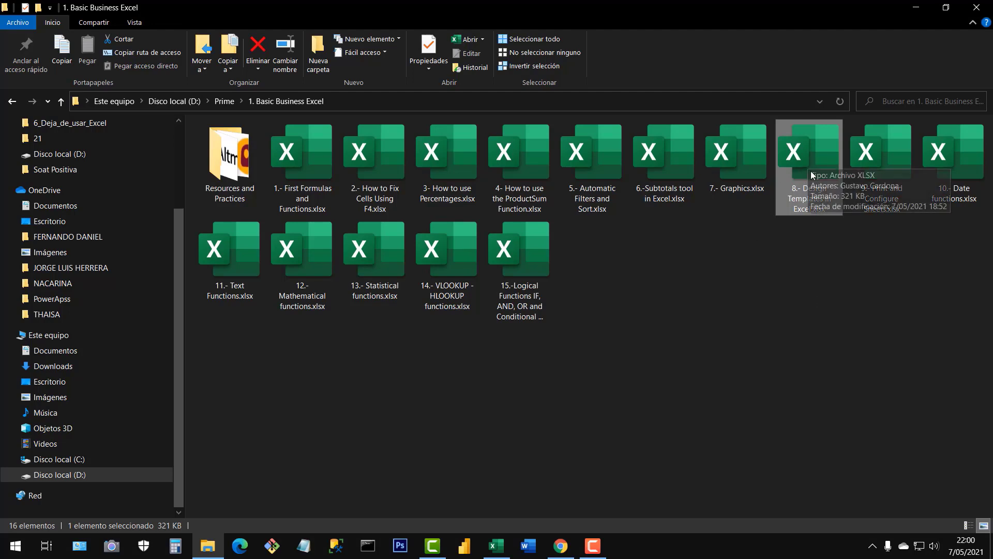
pyautogui.click(920, 294)
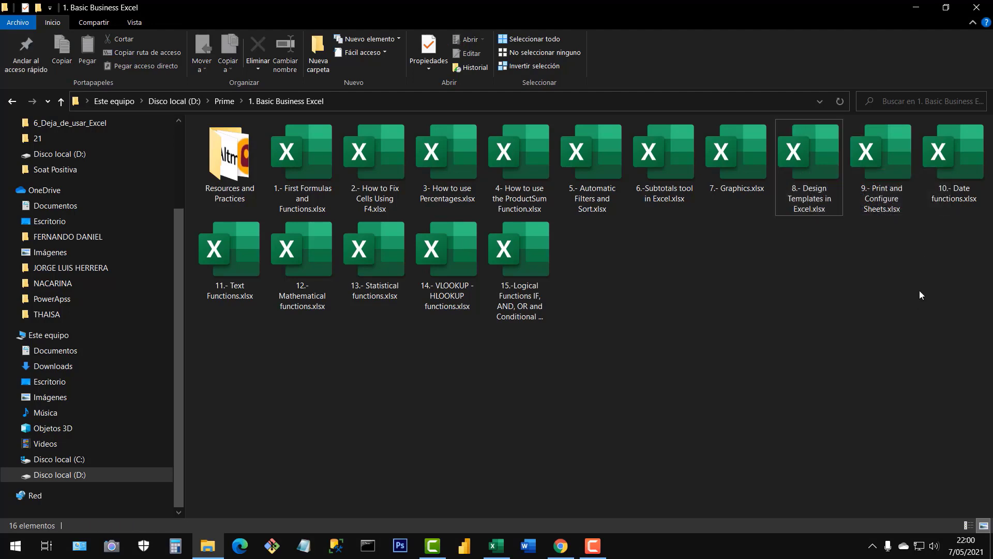
pyautogui.click(886, 169)
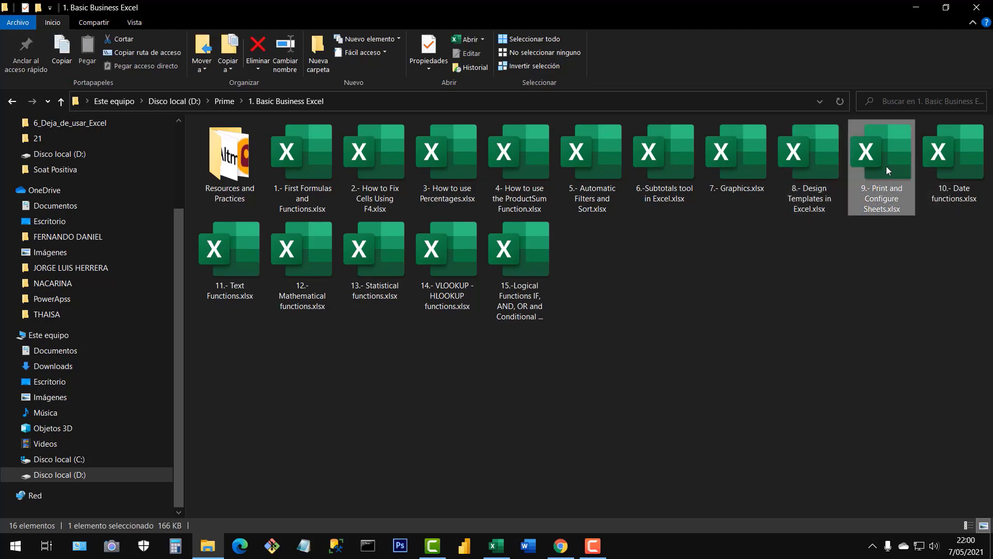
pyautogui.click(887, 308)
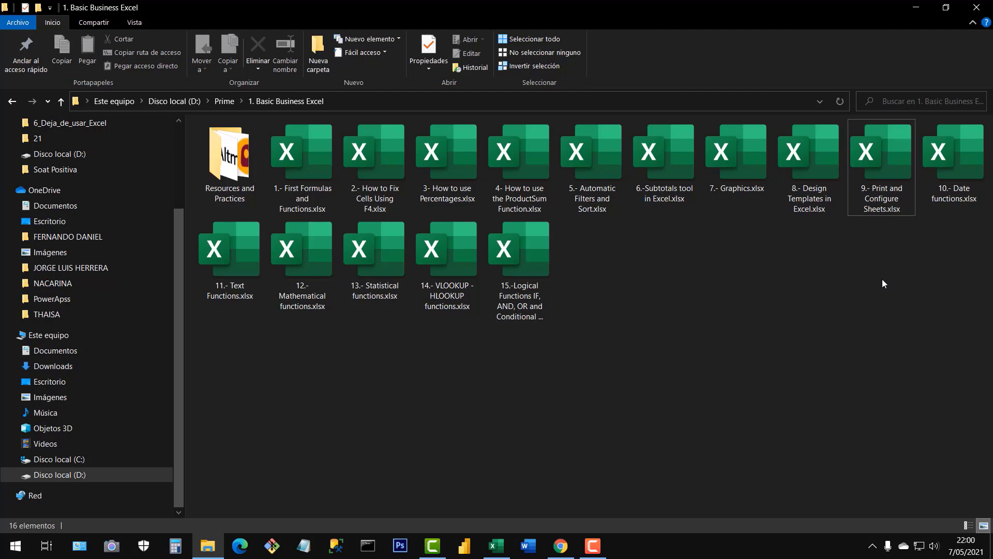
pyautogui.click(877, 161)
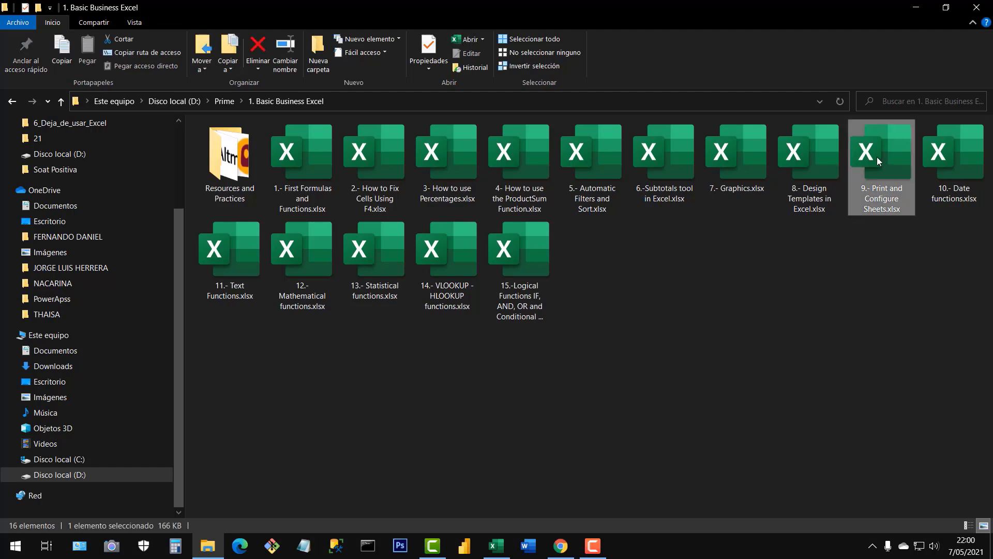
pyautogui.click(960, 178)
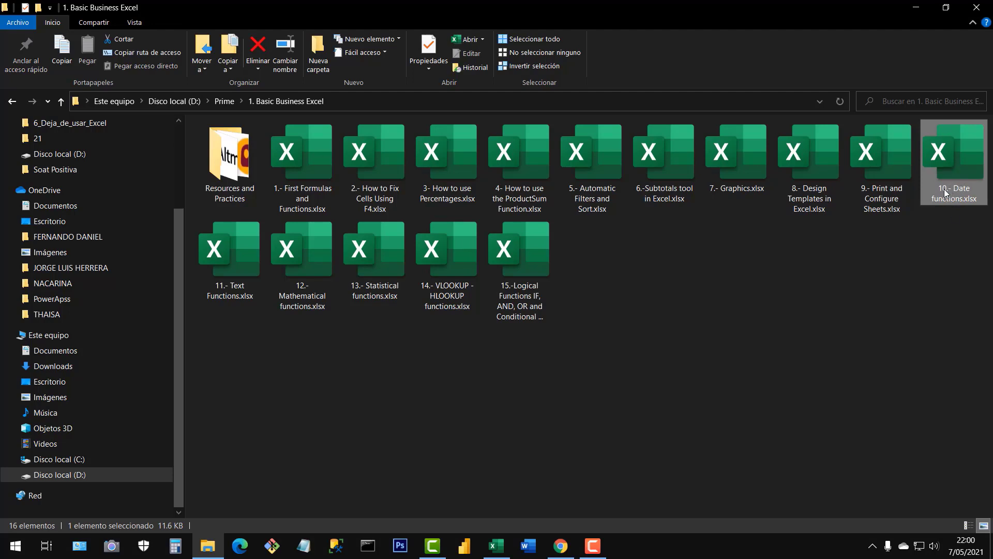
# Go through lesson workbooks 11 to 15 one by one, from Text Functions to the Logical Functions workbook.
pyautogui.click(237, 258)
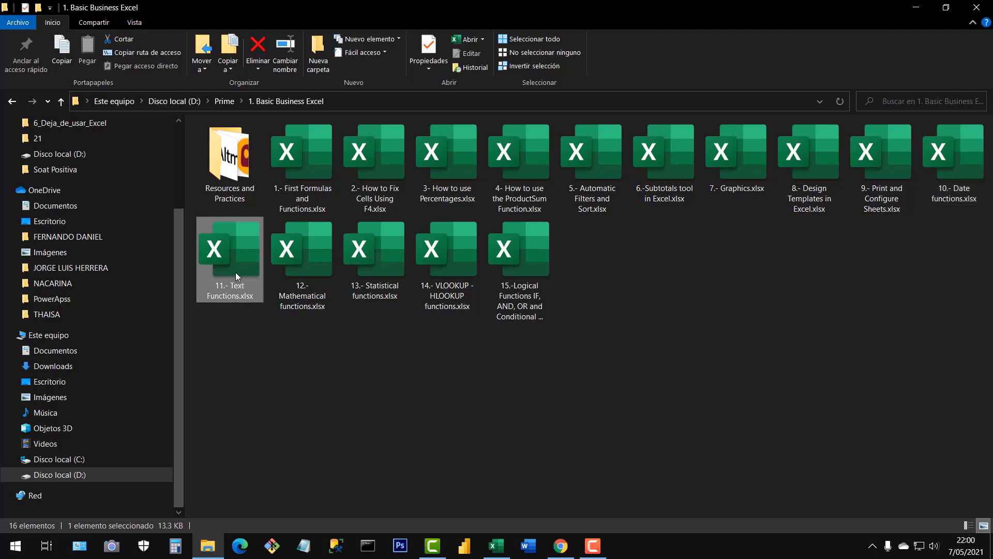
pyautogui.click(300, 262)
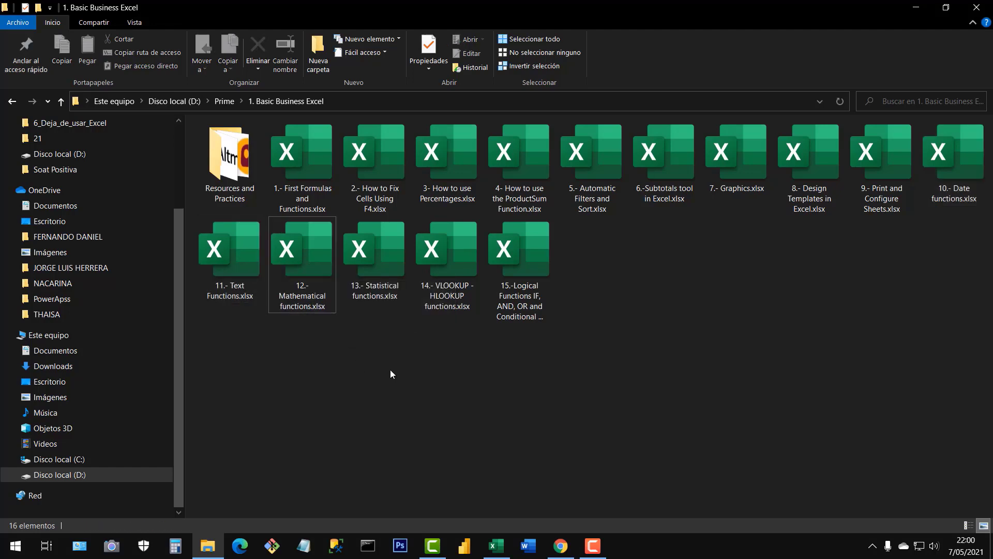
pyautogui.click(377, 266)
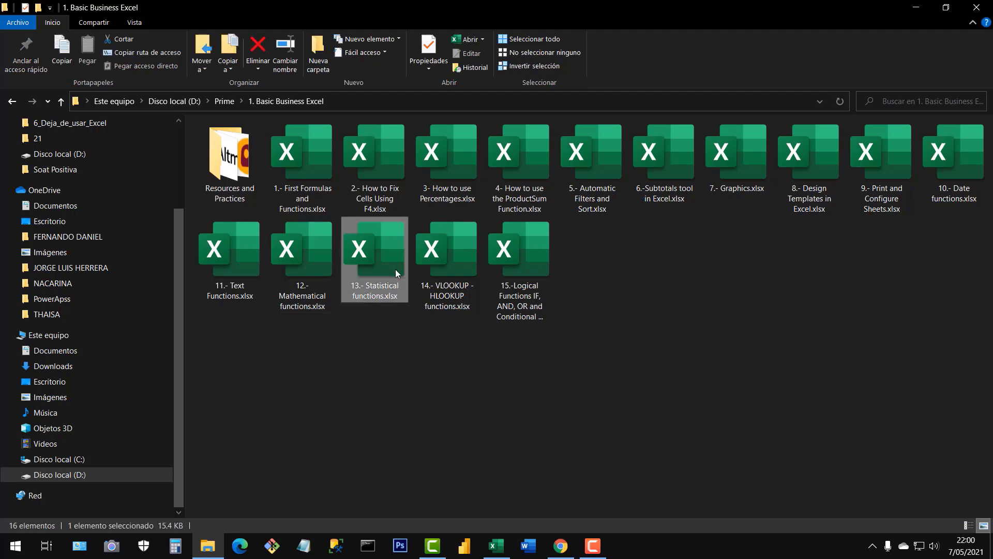
pyautogui.click(454, 267)
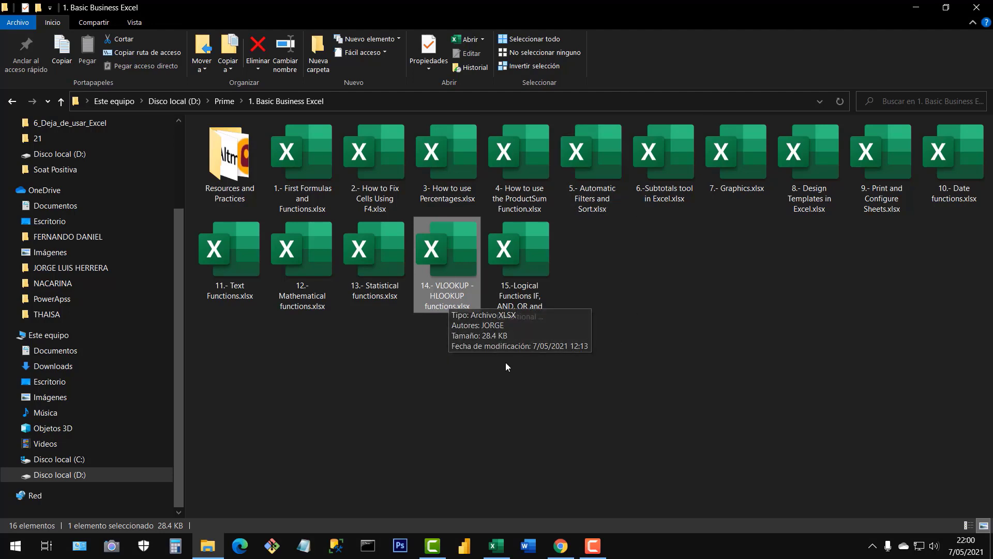
pyautogui.click(525, 263)
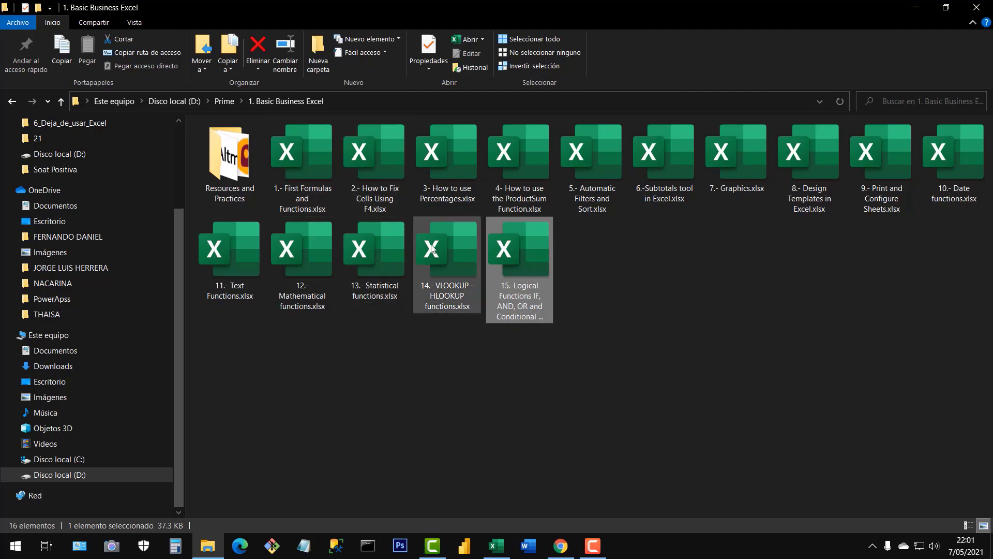
pyautogui.click(438, 387)
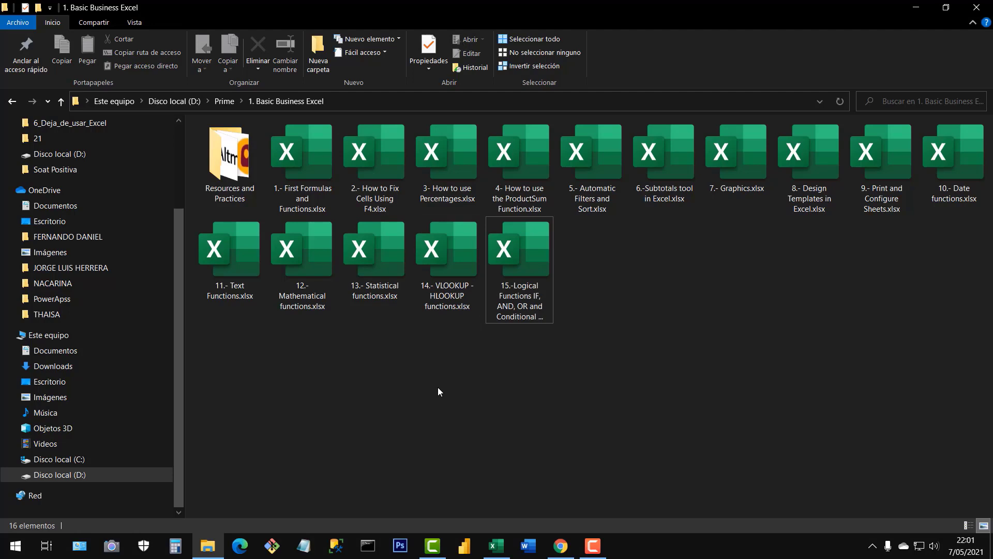
# Look into the Resources and Practices folder for logo1.png and logo2.jpg, and return to the 1. Basic Business Excel folder.
pyautogui.doubleClick(226, 158)
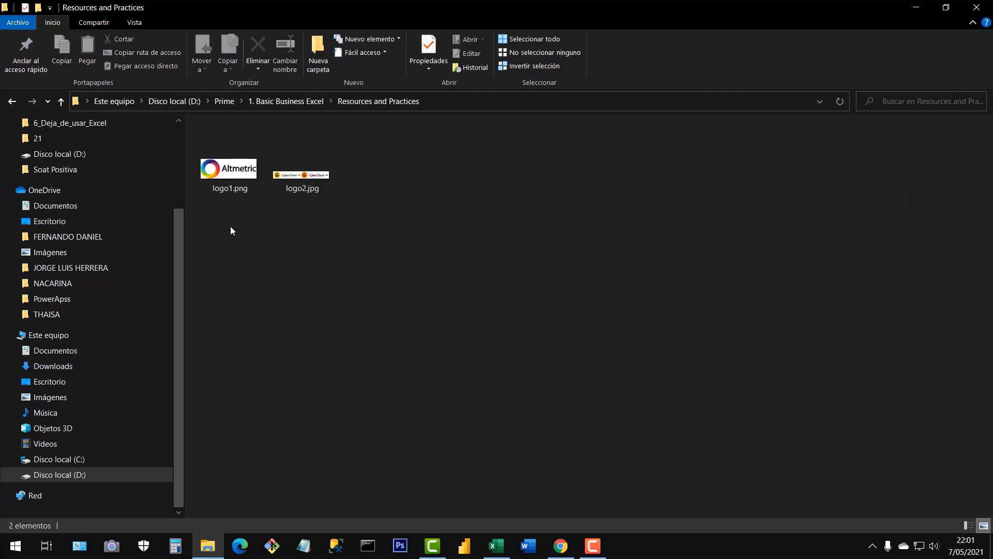
pyautogui.moveTo(230, 231); pyautogui.dragTo(344, 162)
pyautogui.click(311, 226)
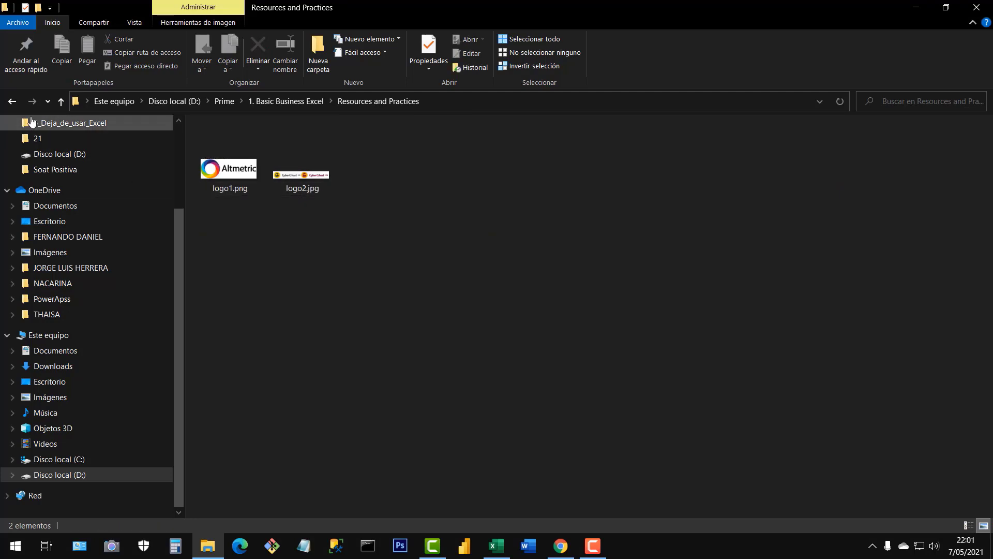
pyautogui.click(11, 101)
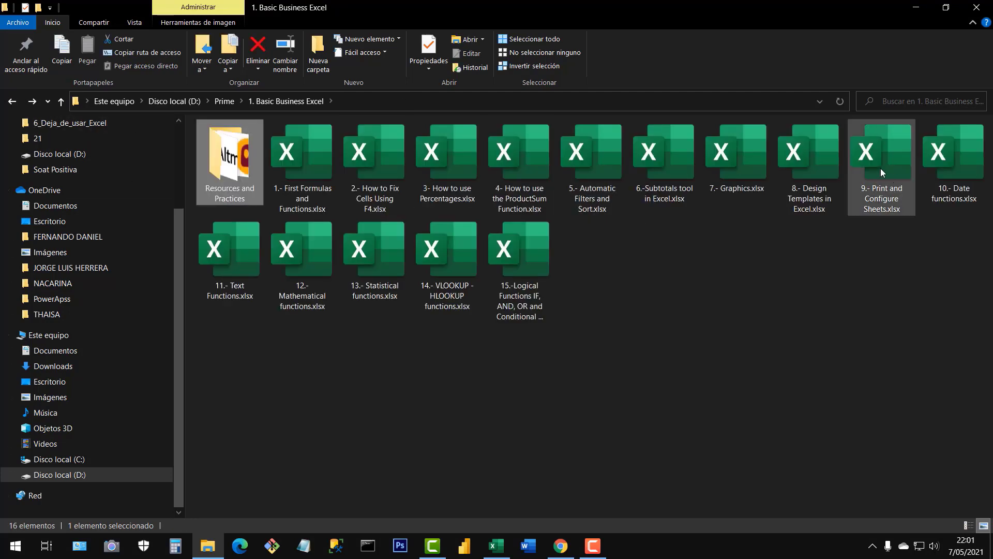
pyautogui.doubleClick(224, 177)
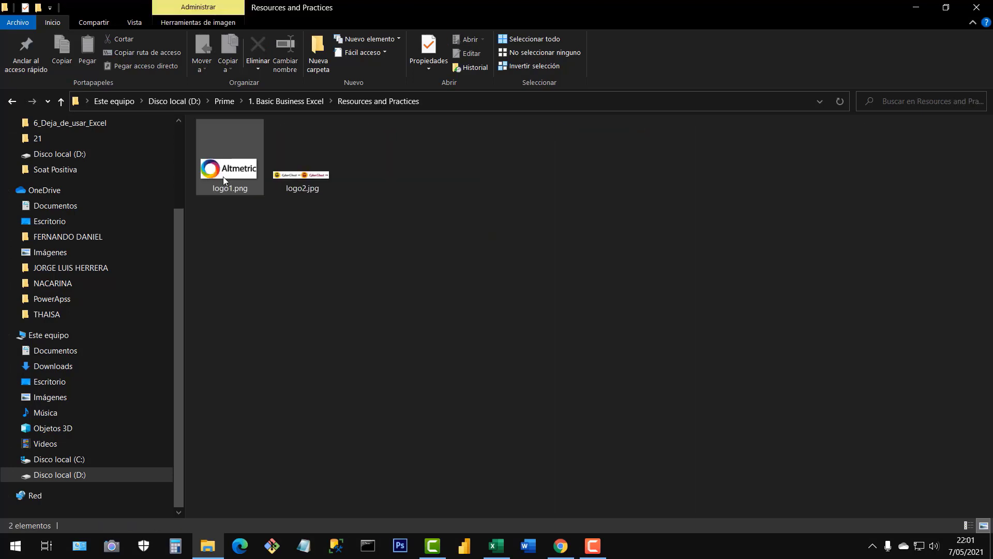
pyautogui.moveTo(333, 235); pyautogui.dragTo(196, 178)
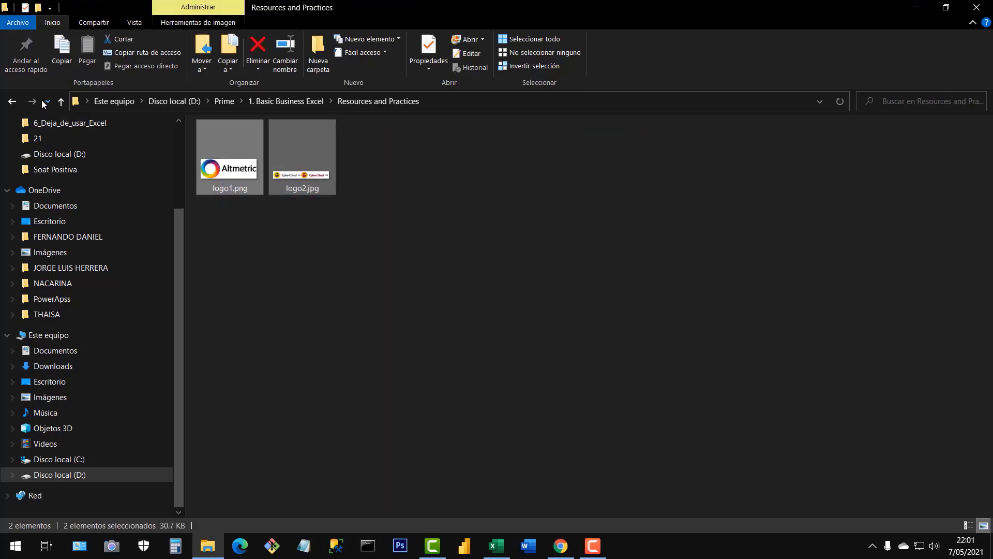
pyautogui.click(12, 101)
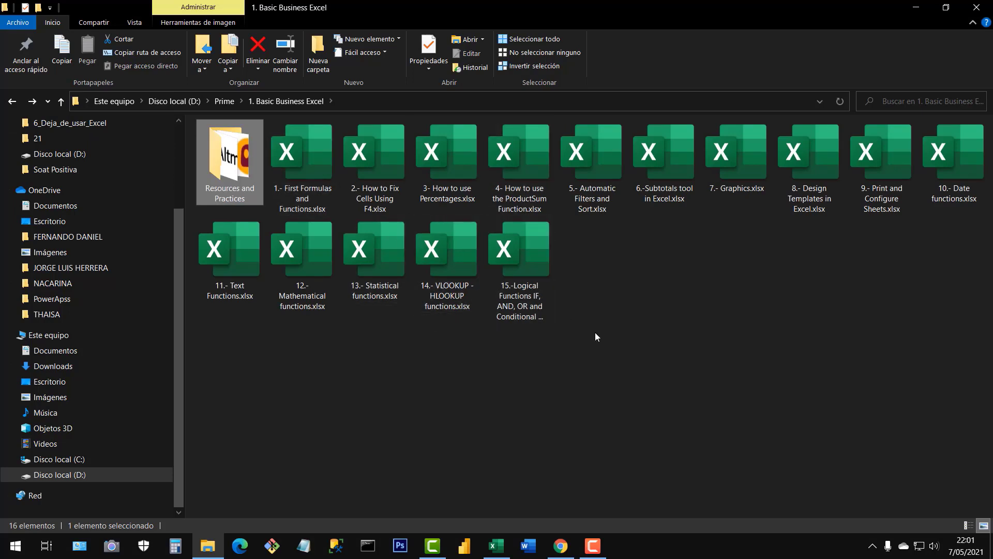
# Survey the full set of numbered lesson workbooks in the course folder once more.
pyautogui.click(655, 306)
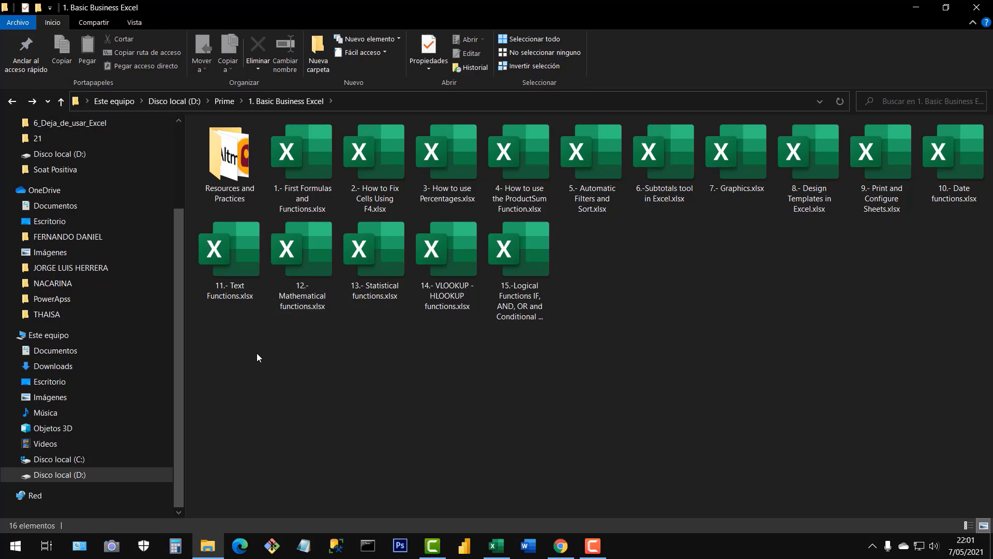
pyautogui.moveTo(257, 353); pyautogui.dragTo(966, 179)
pyautogui.click(675, 359)
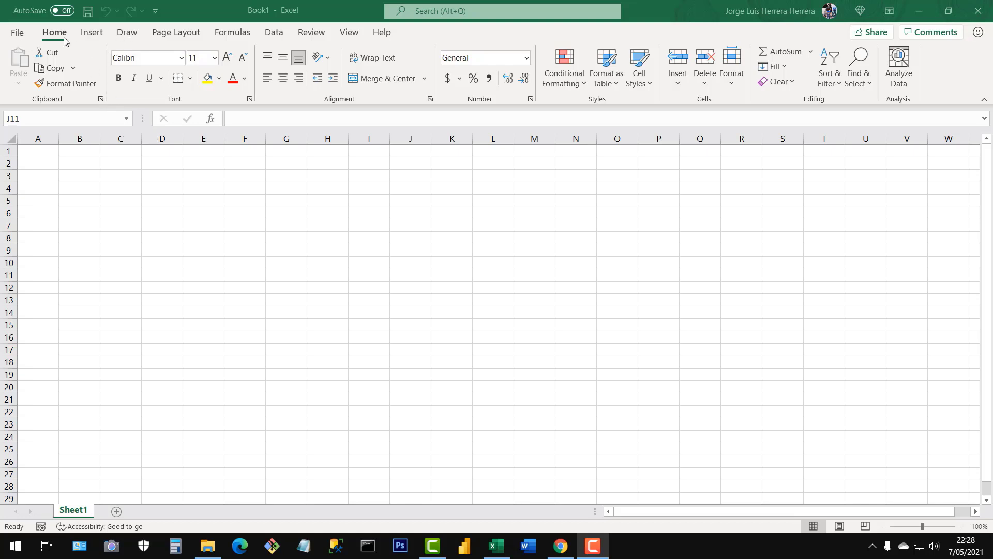
# In Excel's blank workbook, examine the ribbon command sets from Insert and Draw through to View and Help.
pyautogui.click(107, 37)
pyautogui.click(126, 36)
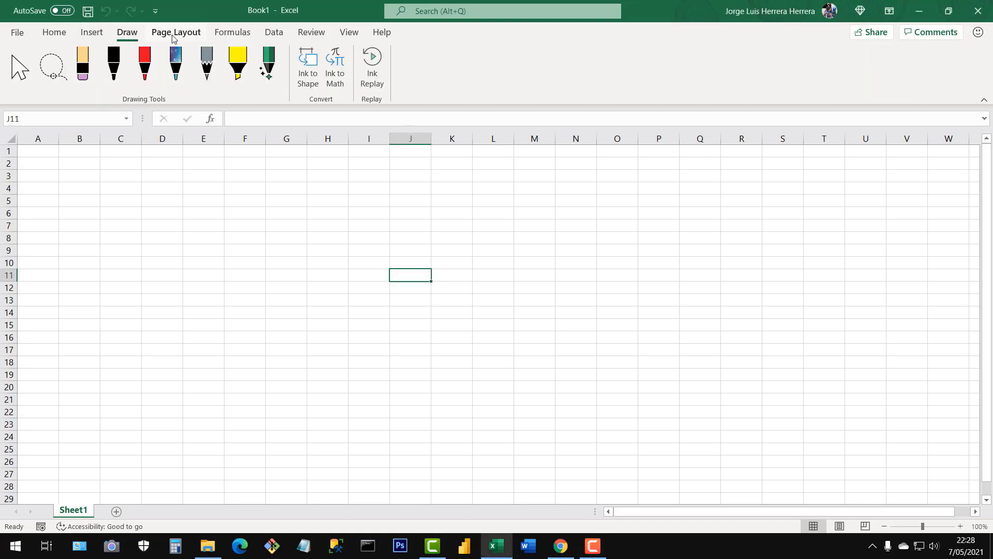
pyautogui.click(176, 36)
pyautogui.click(236, 35)
pyautogui.click(274, 33)
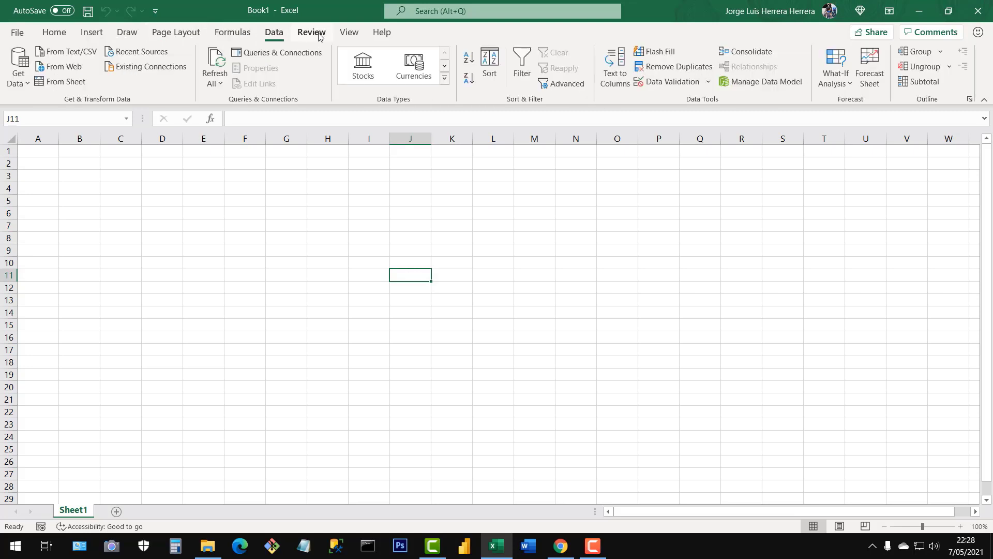
pyautogui.click(311, 33)
pyautogui.click(349, 33)
pyautogui.click(382, 33)
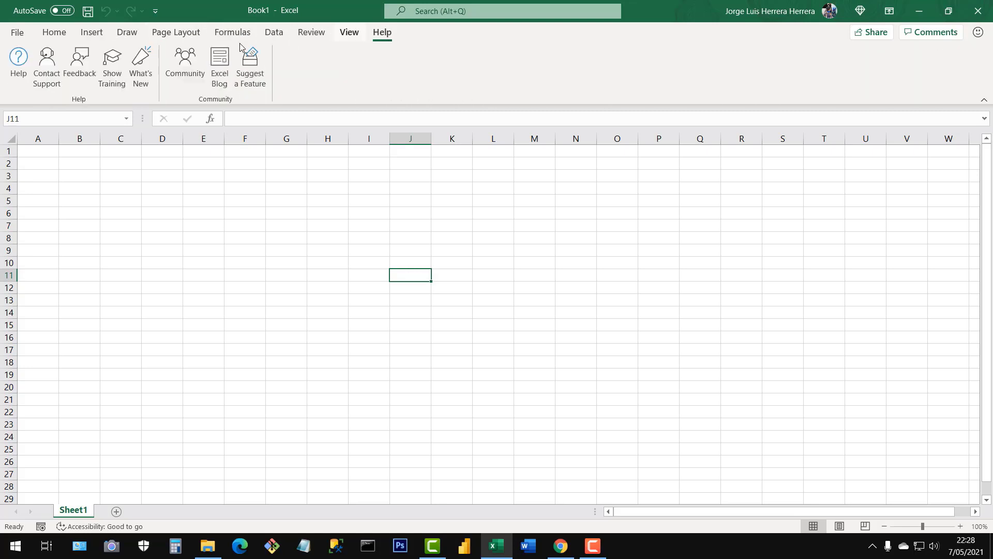
# Go through the ribbon command sets a second time, in order from Home to Help.
pyautogui.click(54, 33)
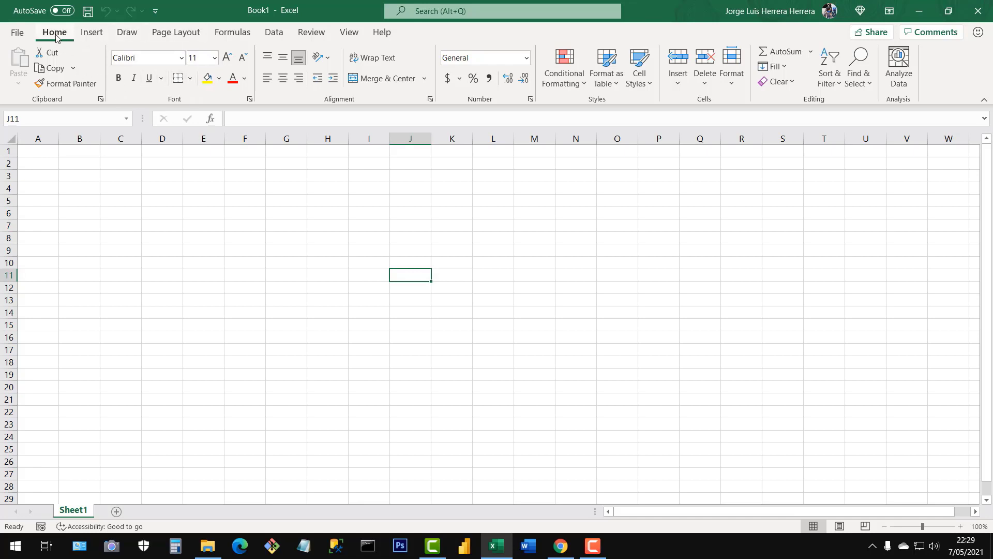
pyautogui.click(92, 35)
pyautogui.click(127, 35)
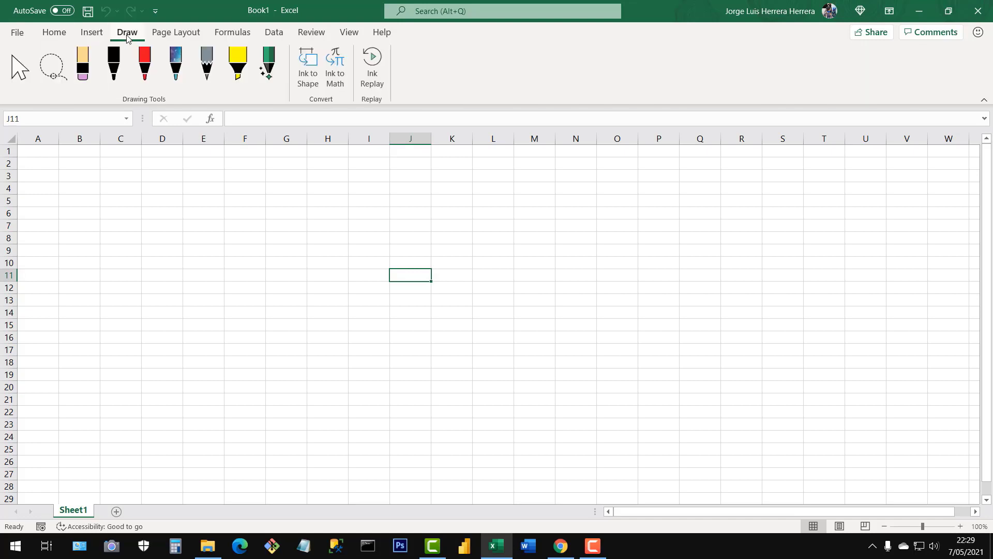
pyautogui.click(177, 35)
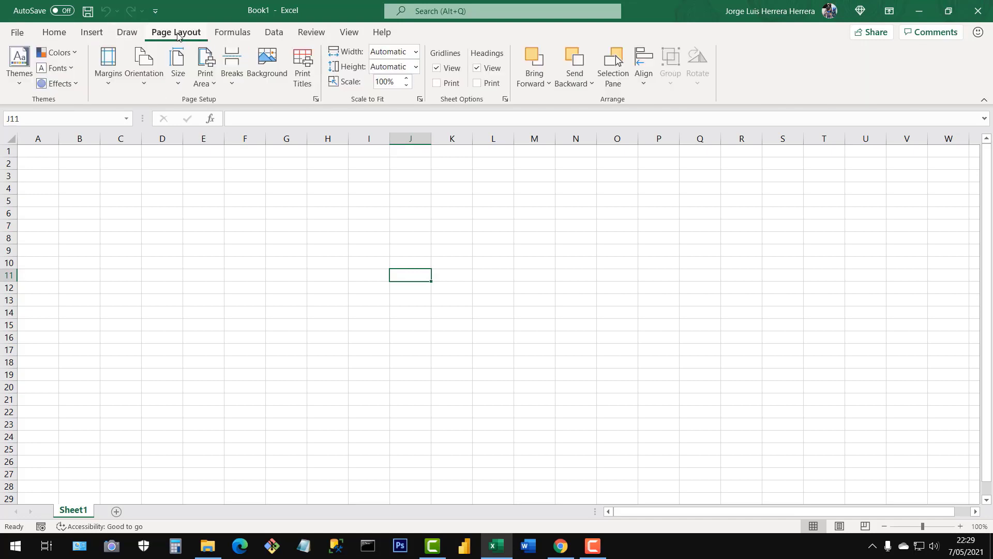
pyautogui.click(234, 38)
pyautogui.click(275, 38)
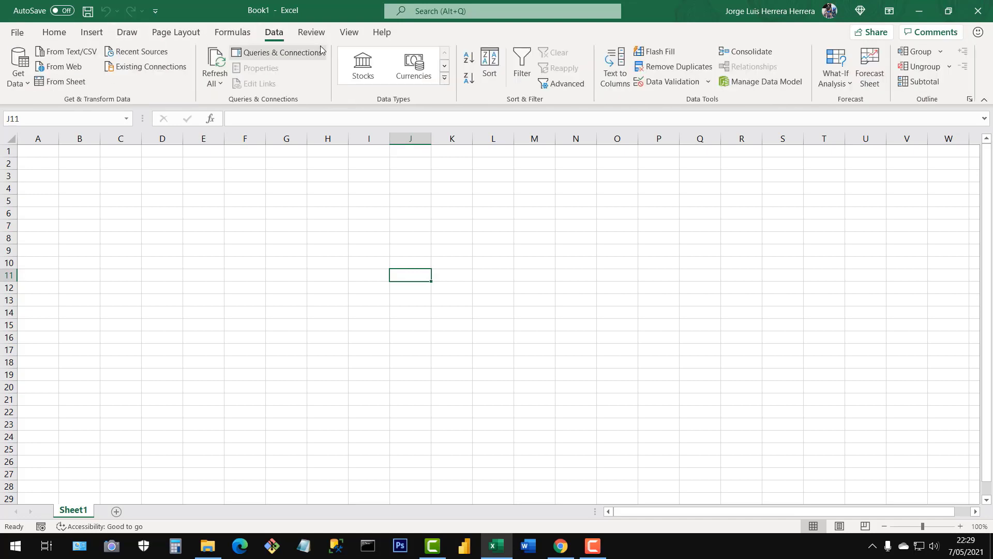
pyautogui.click(310, 38)
pyautogui.click(352, 38)
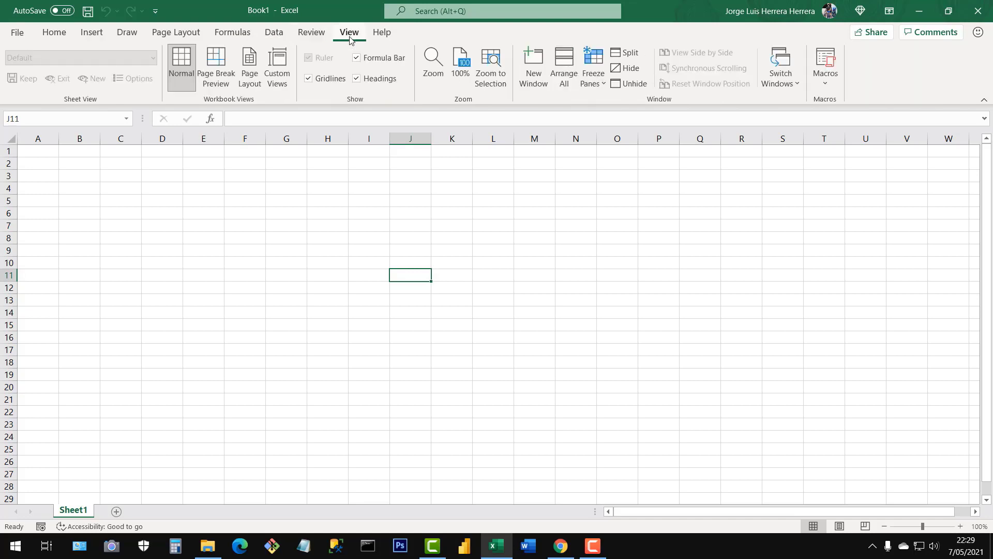
pyautogui.click(380, 39)
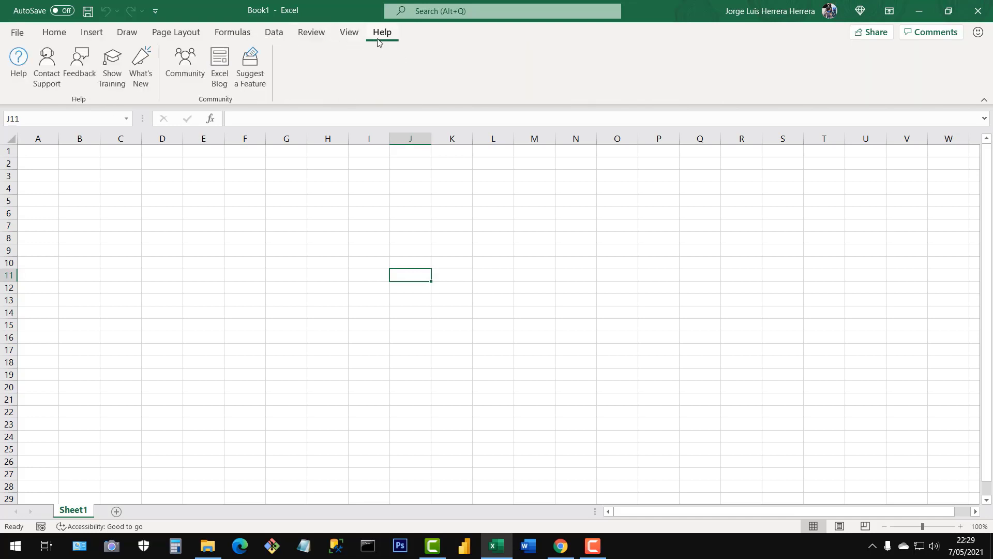
# Bring back the Home commands, view the File start page with templates and recent workbooks, and return to the worksheet.
pyautogui.click(58, 35)
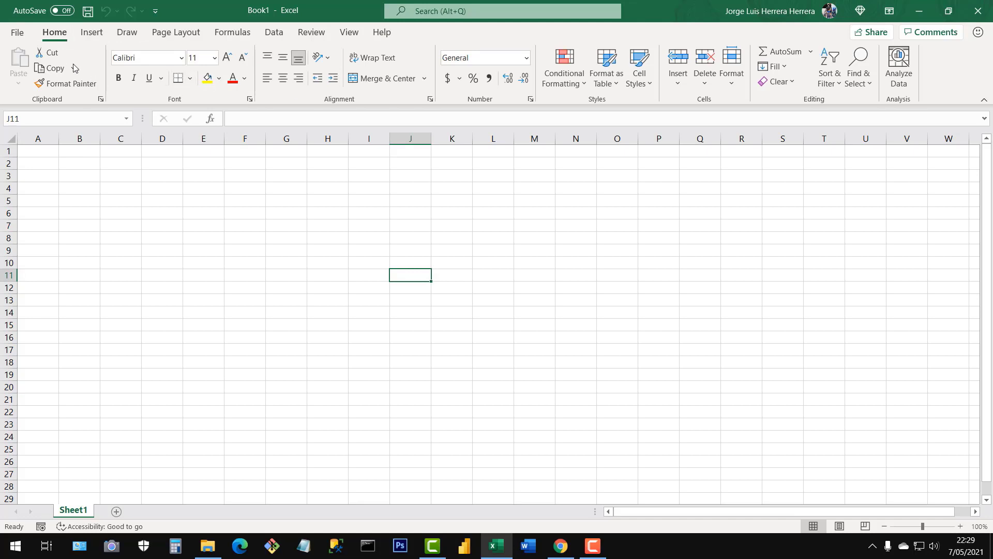
pyautogui.click(17, 34)
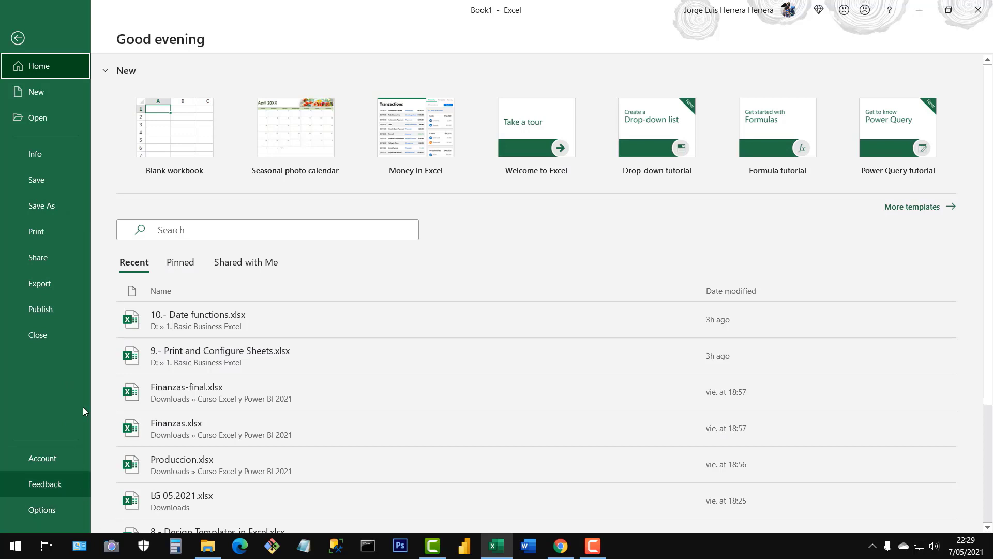
pyautogui.click(17, 38)
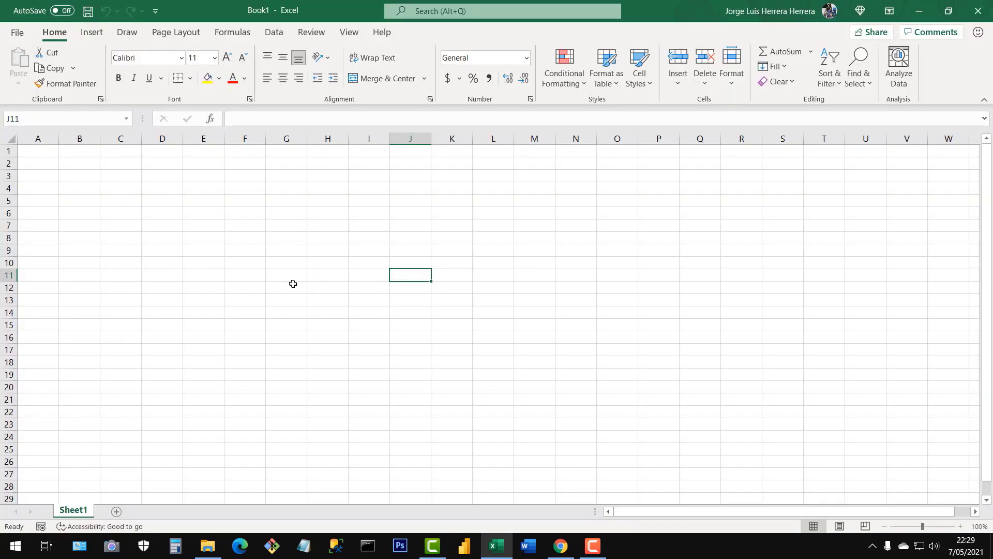
# Collapse the ribbon so only its headings remain, and expand it again with the Home commands.
pyautogui.click(88, 35)
pyautogui.click(125, 35)
pyautogui.click(54, 35)
pyautogui.doubleClick(55, 33)
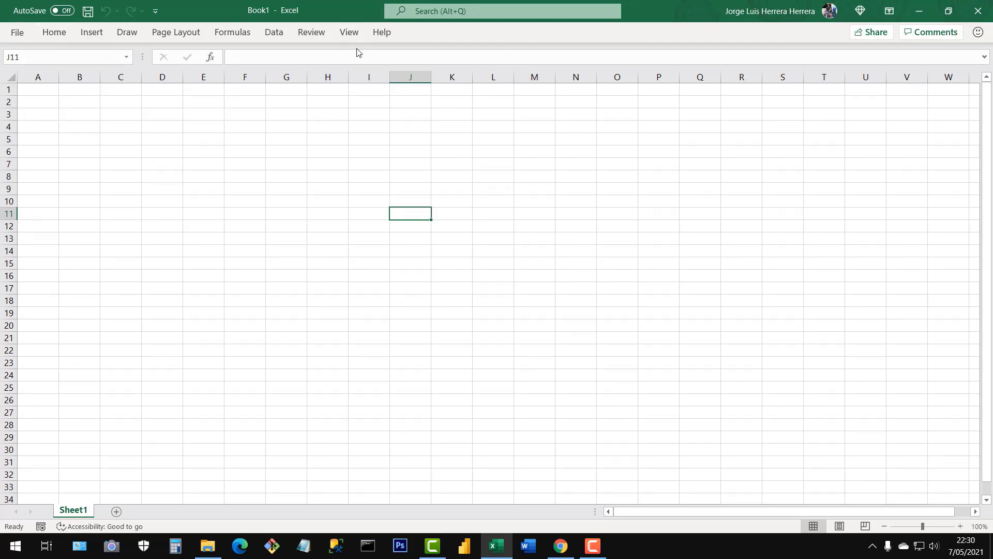
pyautogui.doubleClick(54, 37)
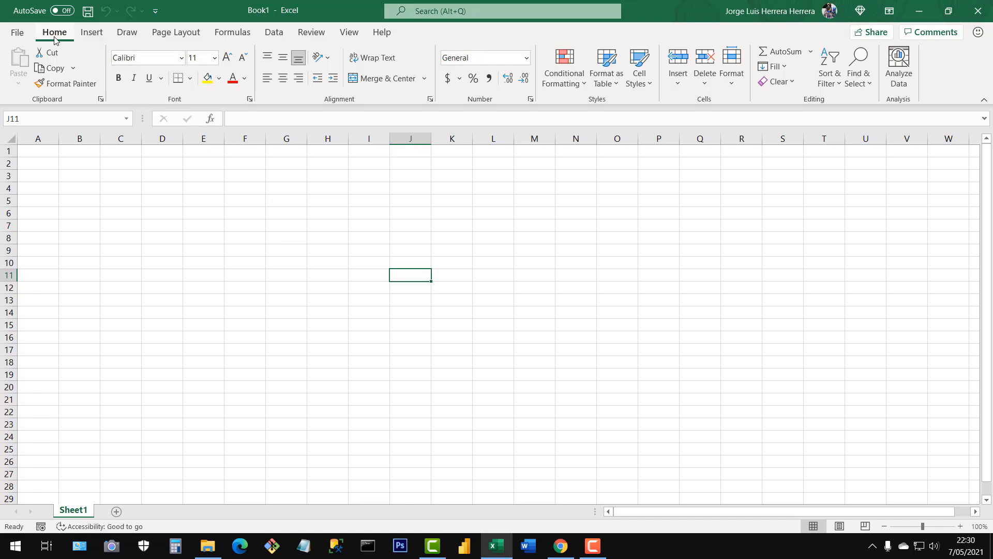
# Collapse the ribbon to its headings and select various cells across the enlarged sheet area, ending on F18.
pyautogui.doubleClick(54, 40)
pyautogui.click(203, 152)
pyautogui.moveTo(80, 90); pyautogui.dragTo(707, 425)
pyautogui.click(548, 276)
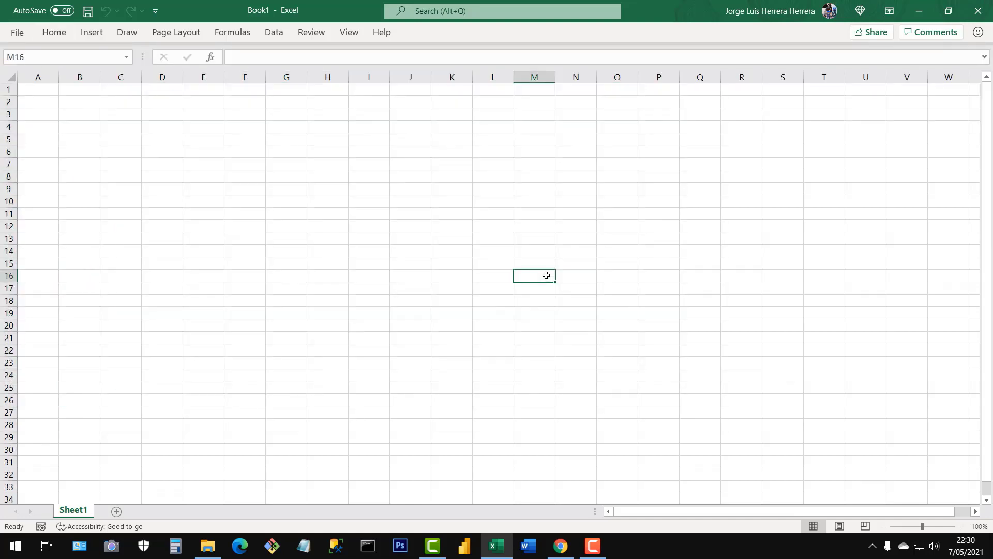
pyautogui.click(180, 239)
pyautogui.click(359, 250)
pyautogui.click(231, 295)
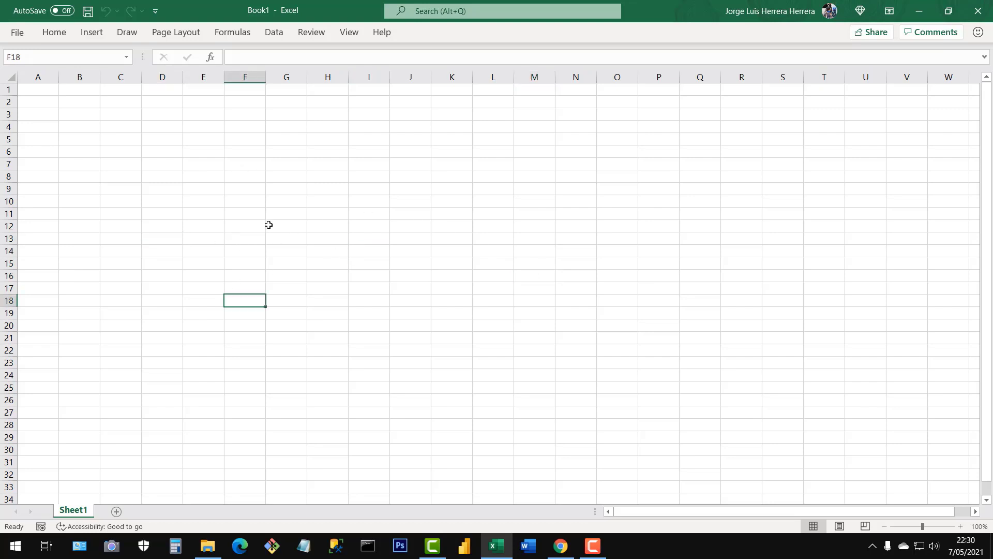
# With the ribbon collapsed, temporarily show the Insert commands and the Page Layout commands, and return to the worksheet.
pyautogui.click(91, 35)
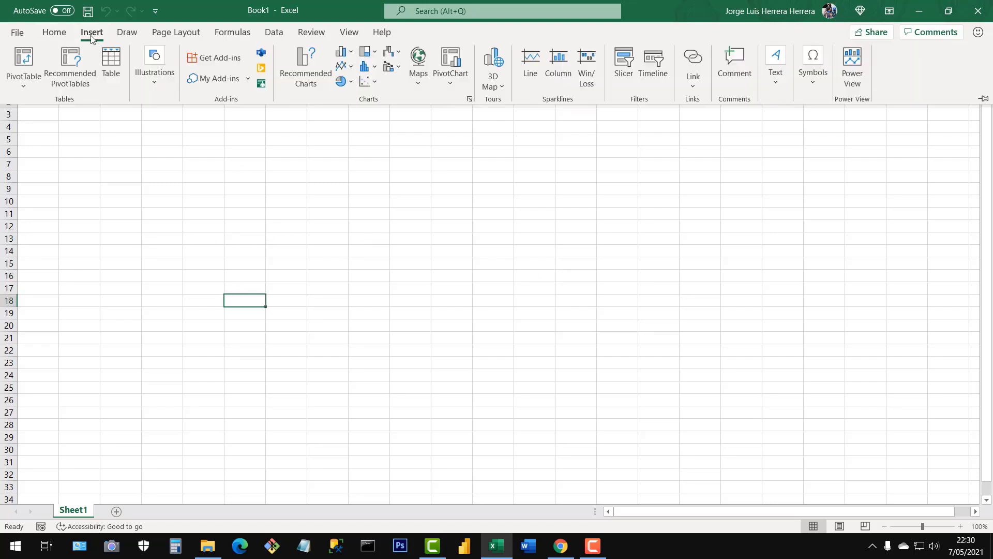
pyautogui.click(177, 34)
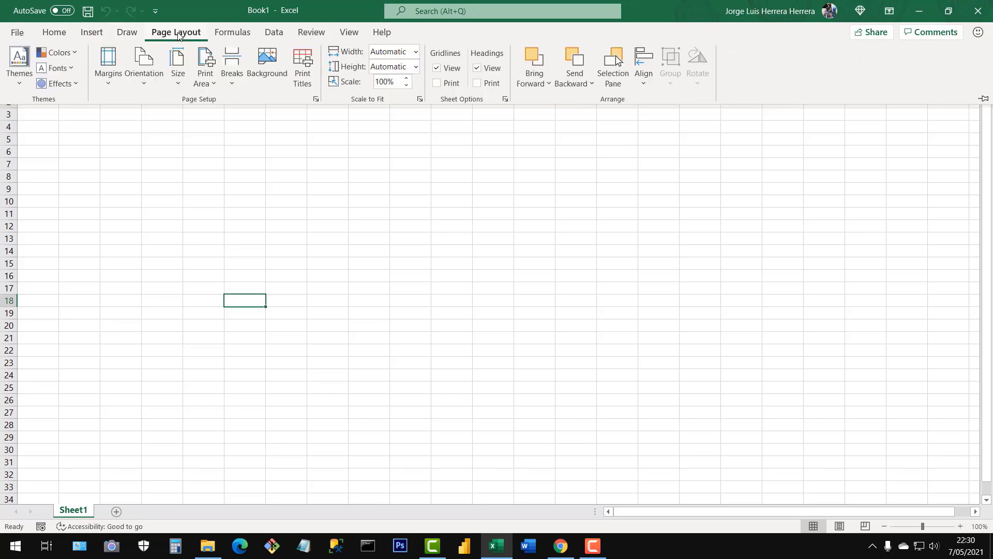
pyautogui.click(375, 293)
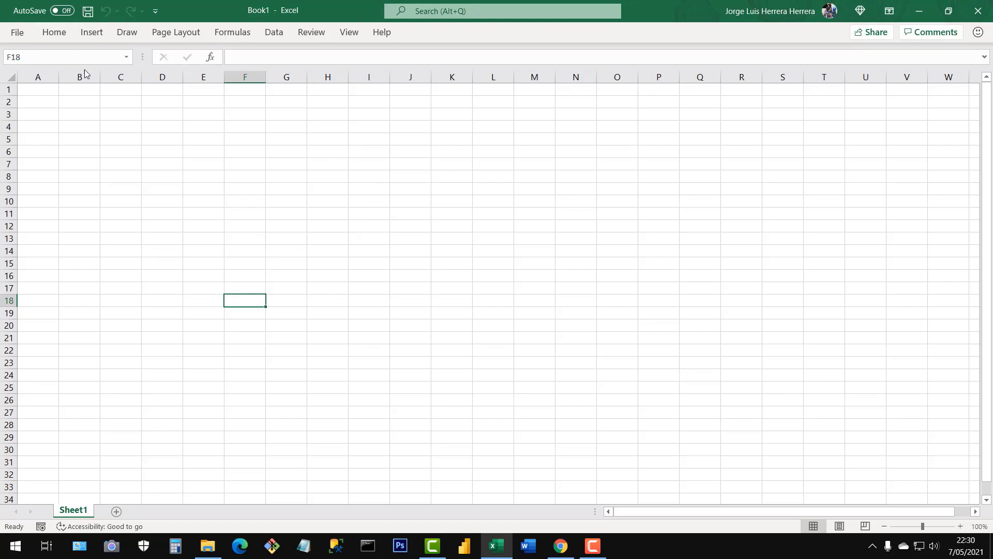
# Expand the ribbon with the Home commands and collapse it again, and do the same expand-and-collapse with the formula bar.
pyautogui.click(54, 37)
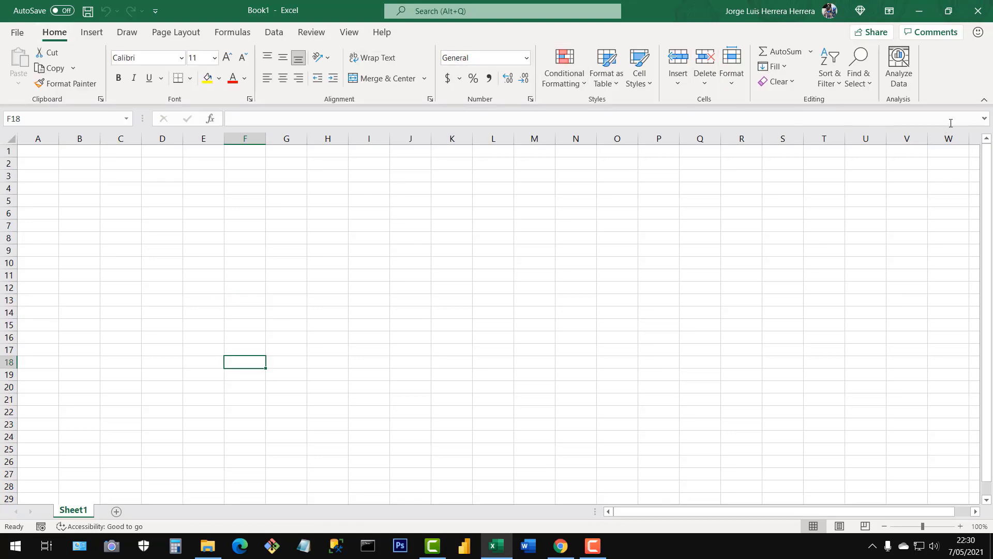
pyautogui.click(982, 102)
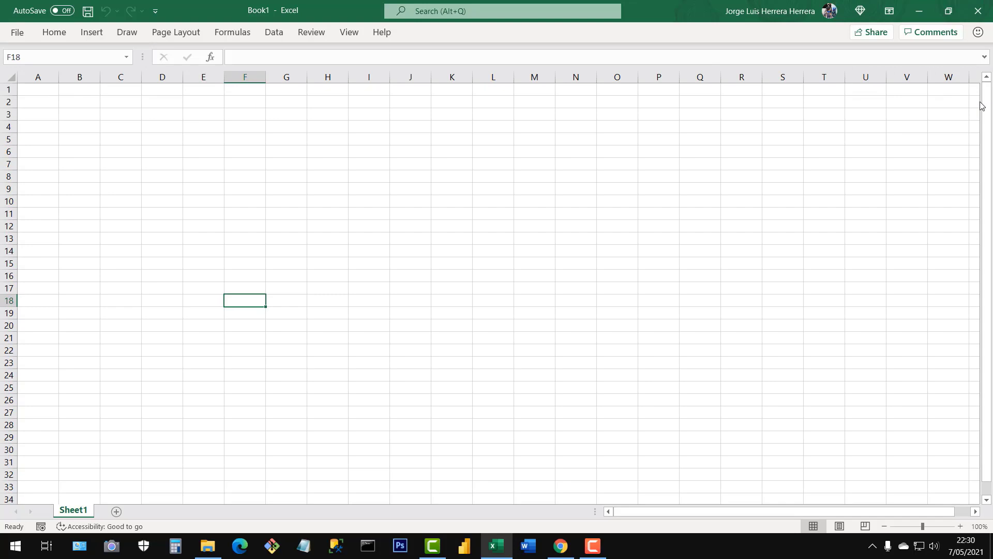
pyautogui.click(984, 57)
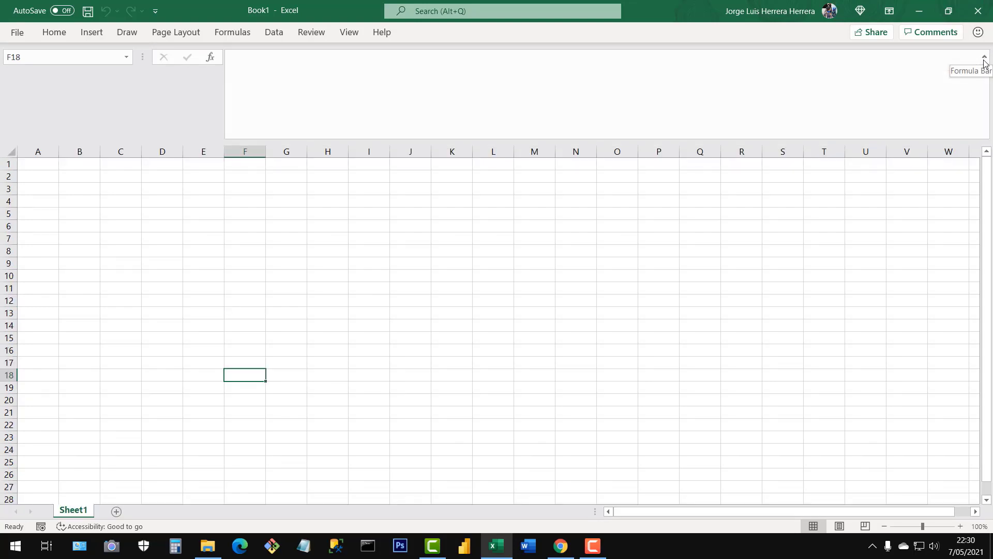
pyautogui.click(984, 57)
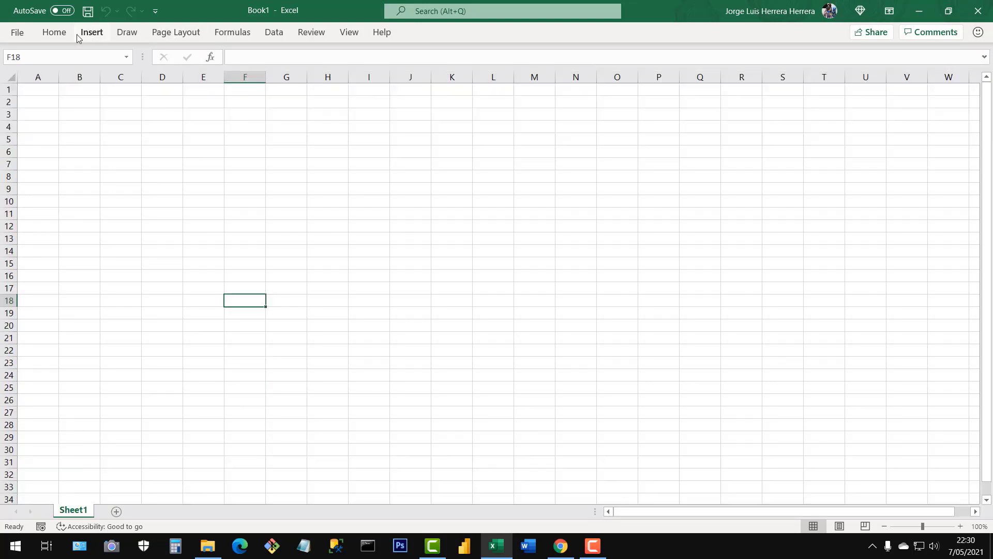
# Keep the ribbon permanently expanded with the Data commands showing.
pyautogui.click(274, 36)
pyautogui.click(273, 36)
pyautogui.doubleClick(274, 36)
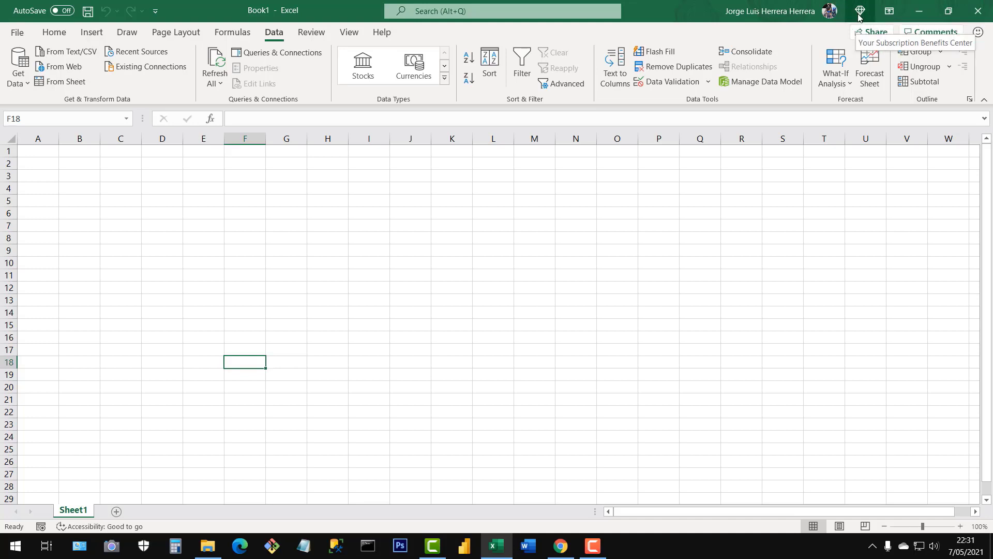
# Set the ribbon display to Auto-hide Ribbon, and restore it to Show Tabs and Commands.
pyautogui.click(891, 16)
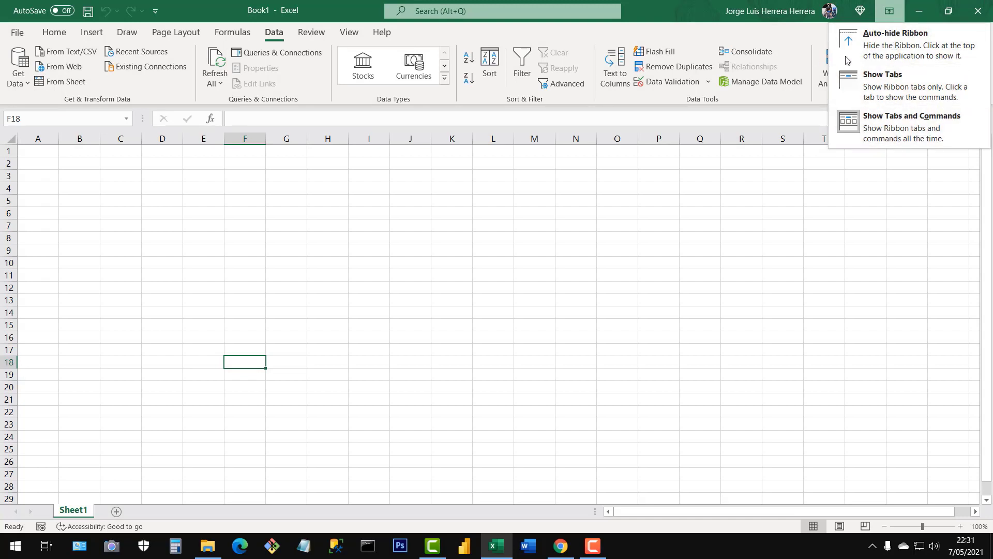
pyautogui.click(876, 36)
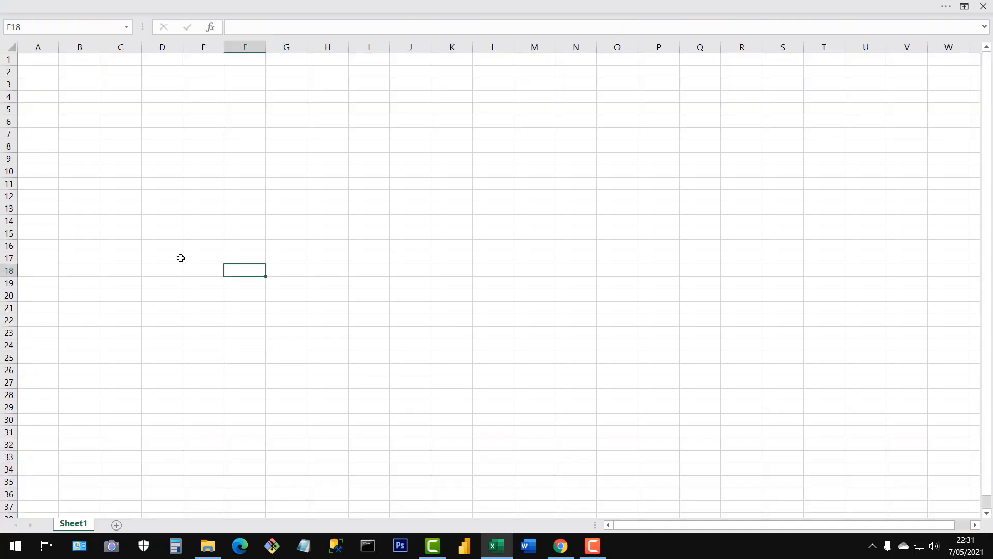
pyautogui.click(964, 7)
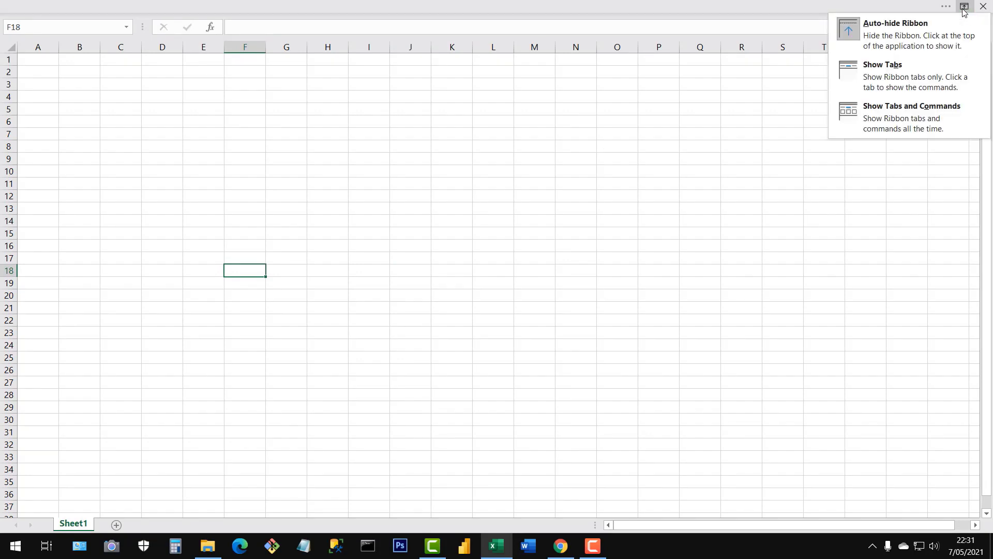
pyautogui.click(884, 119)
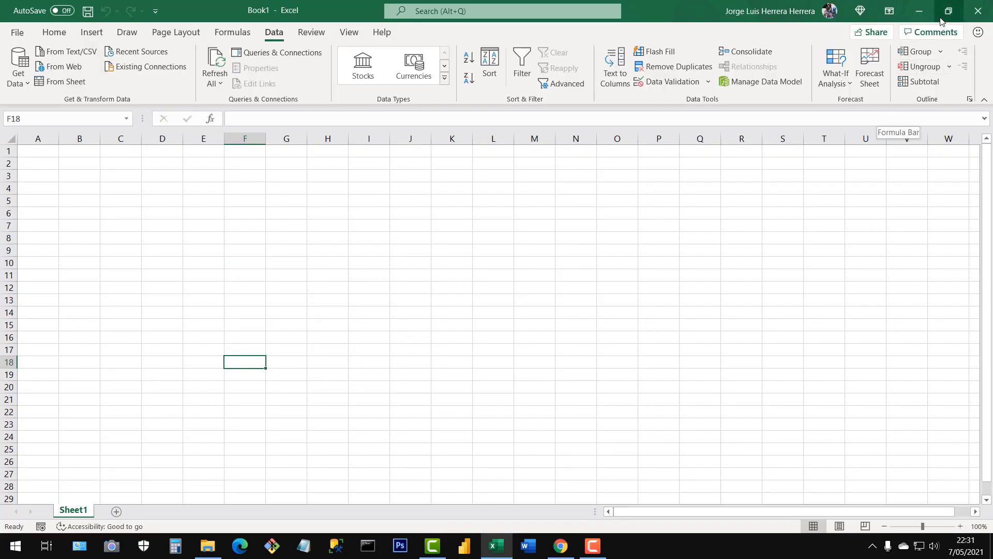
# Switch the ribbon display to Show Tabs only, and bring back the full Show Tabs and Commands display.
pyautogui.click(891, 12)
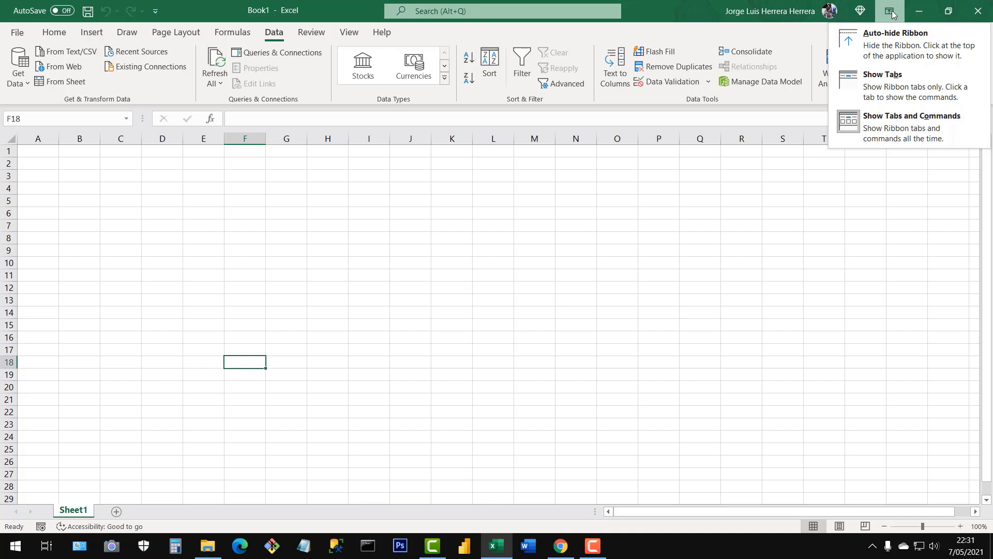
pyautogui.click(886, 92)
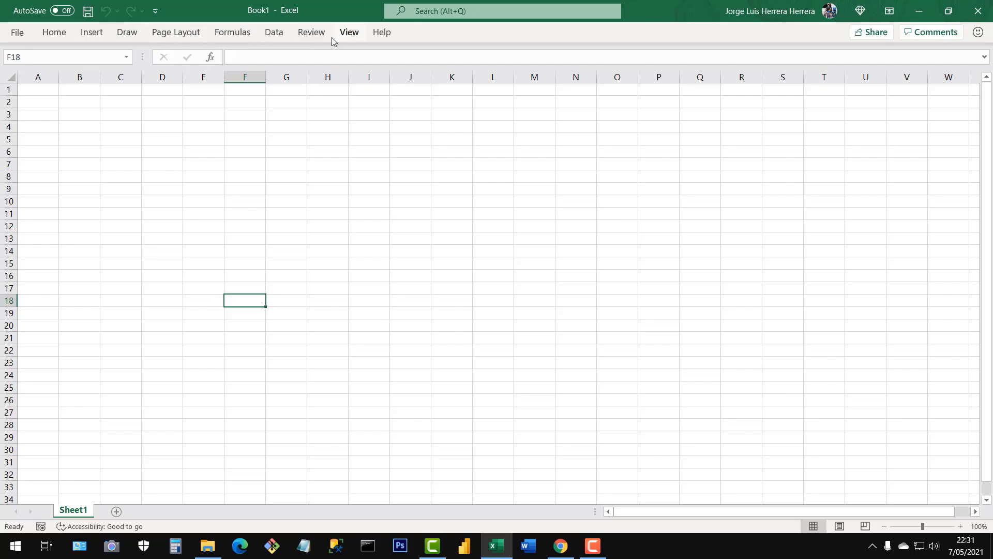
pyautogui.click(890, 12)
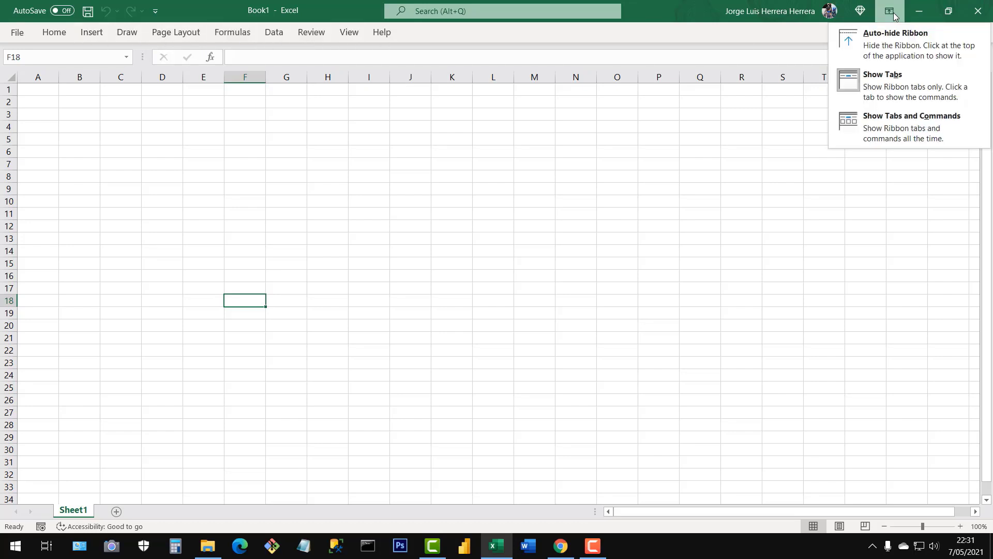
pyautogui.click(891, 124)
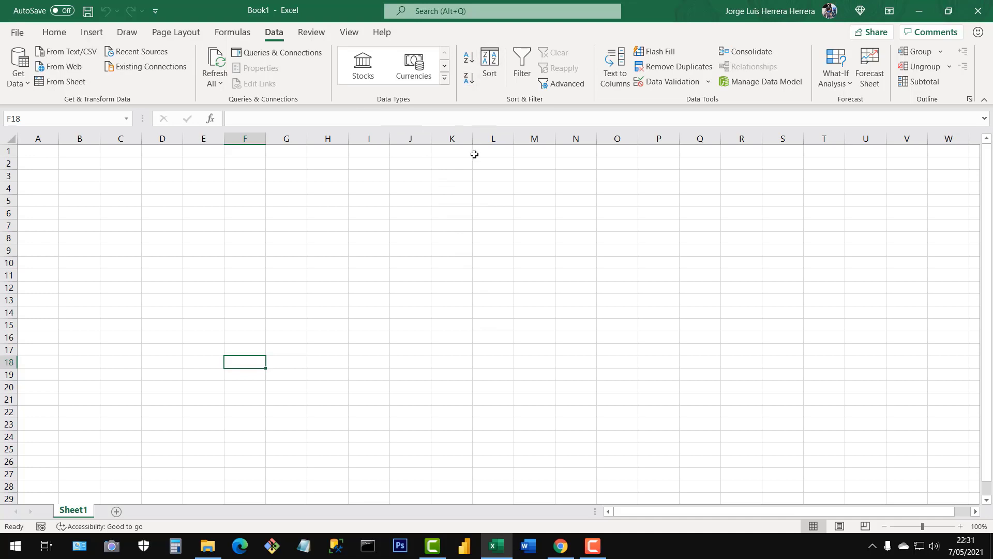
# Activate the formula bar for cell F18, stretch it to several lines tall, and shrink it back to a single line.
pyautogui.click(235, 120)
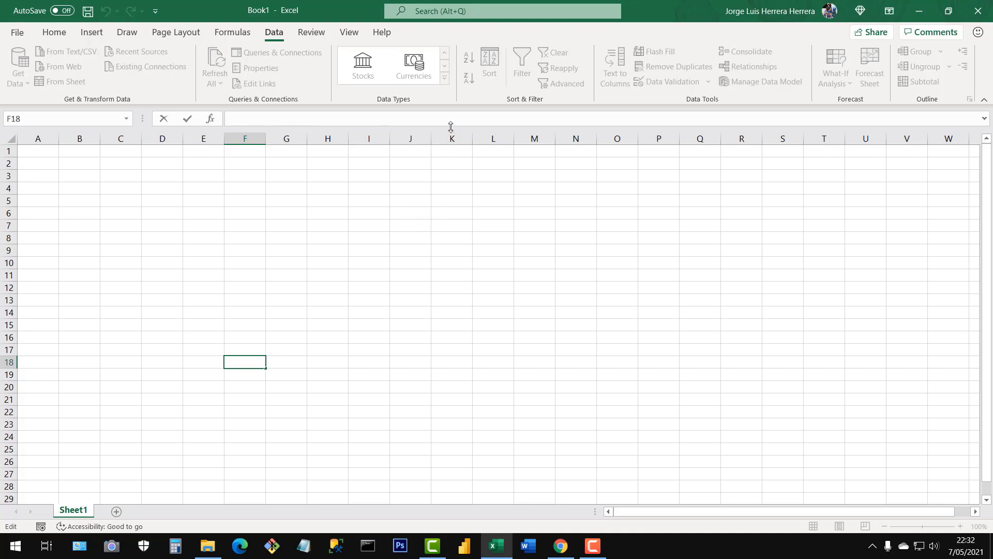
pyautogui.moveTo(452, 130); pyautogui.dragTo(464, 255)
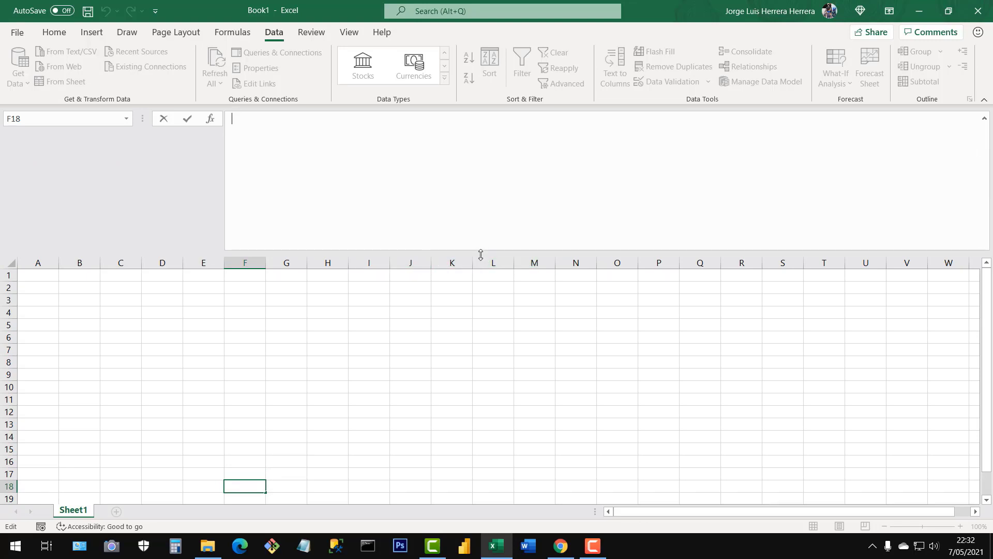
pyautogui.moveTo(480, 252); pyautogui.dragTo(481, 122)
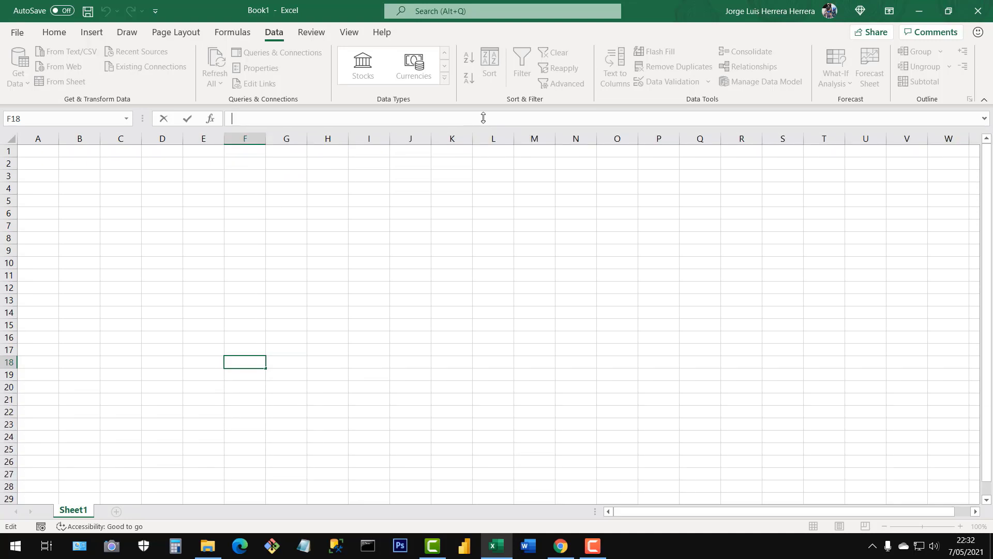
pyautogui.moveTo(483, 118)
pyautogui.mouseDown()
pyautogui.moveTo(476, 169)
pyautogui.moveTo(472, 126)
pyautogui.mouseUp()
# View the recently used functions in the Insert Function dialog, including the AVERAGE description, and cancel without inserting one.
pyautogui.click(211, 120)
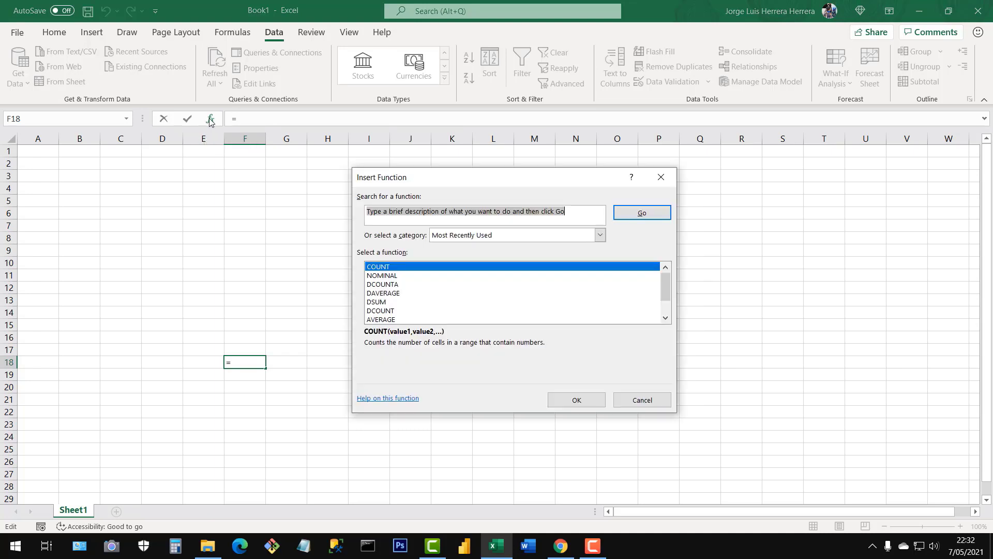
pyautogui.click(385, 287)
pyautogui.click(385, 302)
pyautogui.click(393, 319)
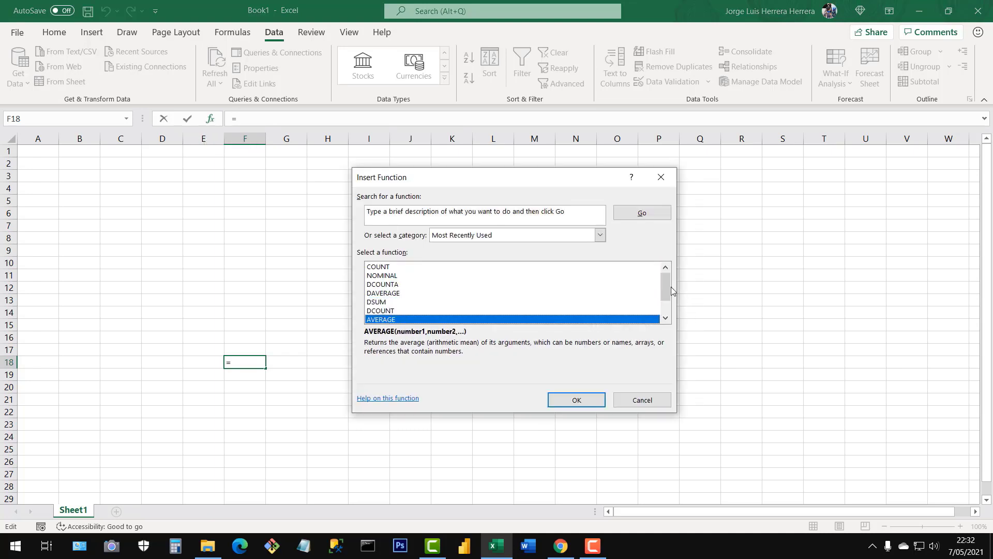
pyautogui.scroll(-1, 667, 321)
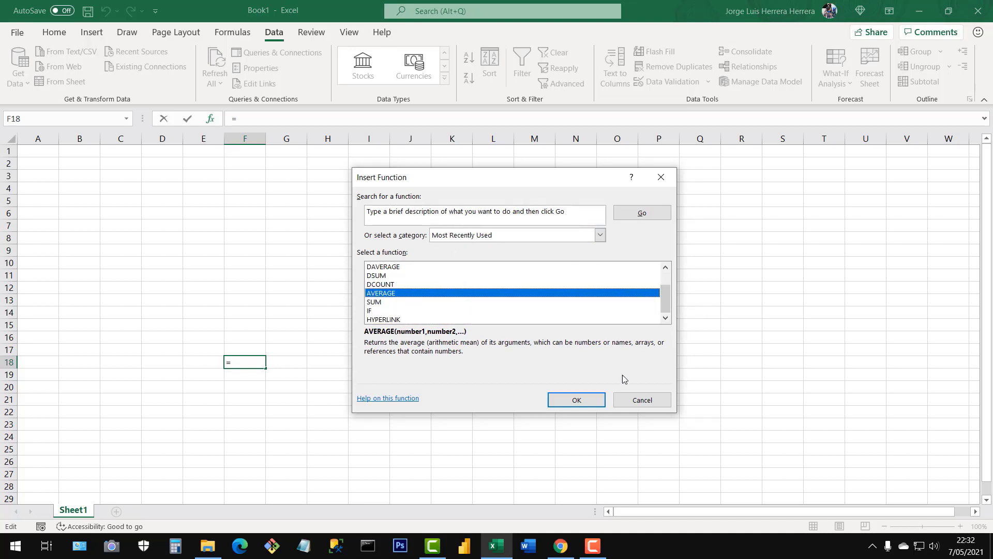
pyautogui.click(639, 402)
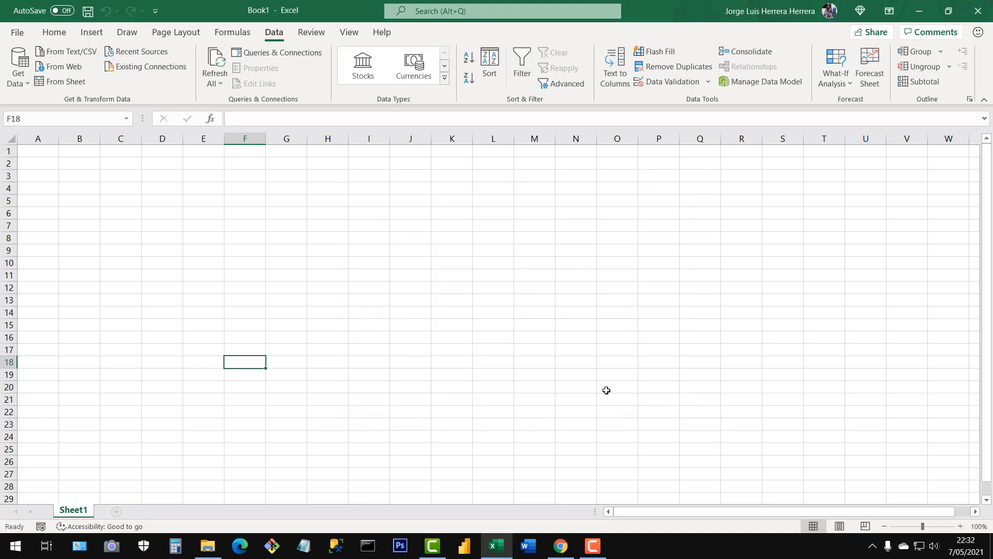
# Select cells F9 and G7 to check the Name Box reference, and view and dismiss the Name Box's list.
pyautogui.click(252, 244)
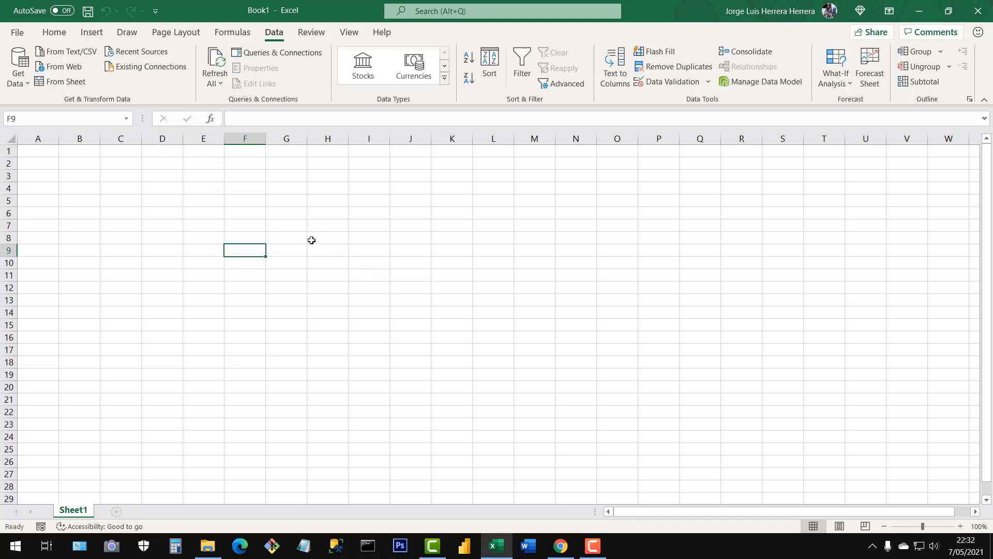
pyautogui.click(281, 229)
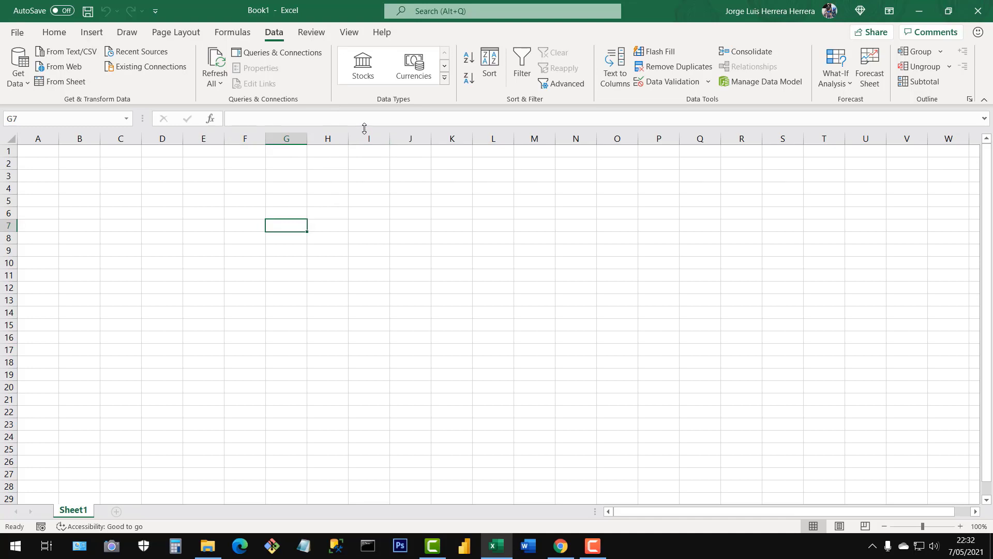
pyautogui.moveTo(364, 127); pyautogui.dragTo(328, 138)
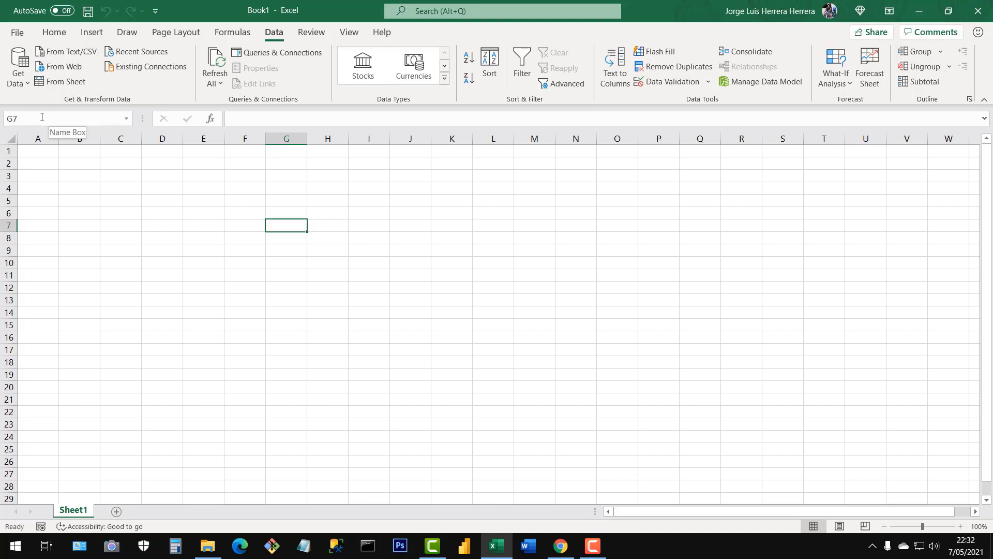
pyautogui.click(127, 121)
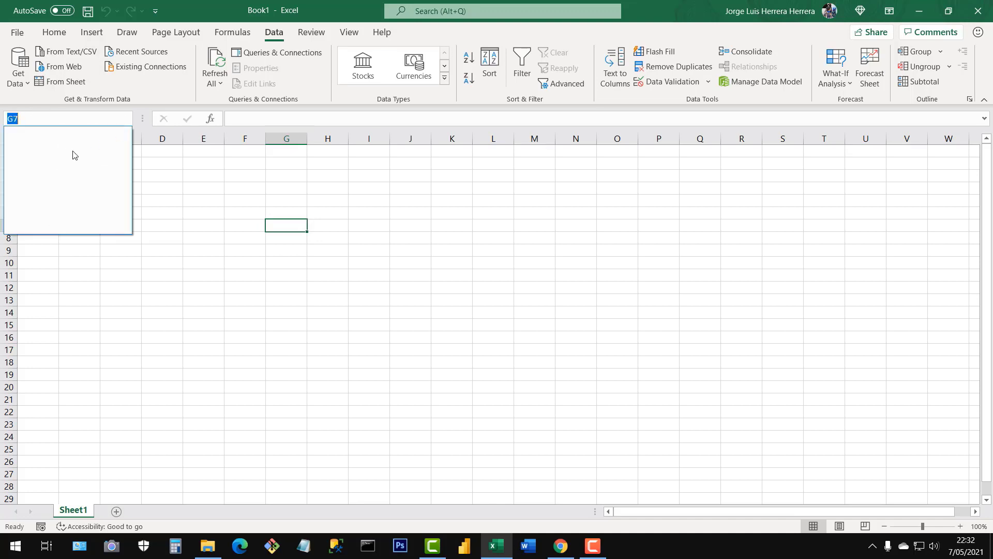
pyautogui.click(235, 290)
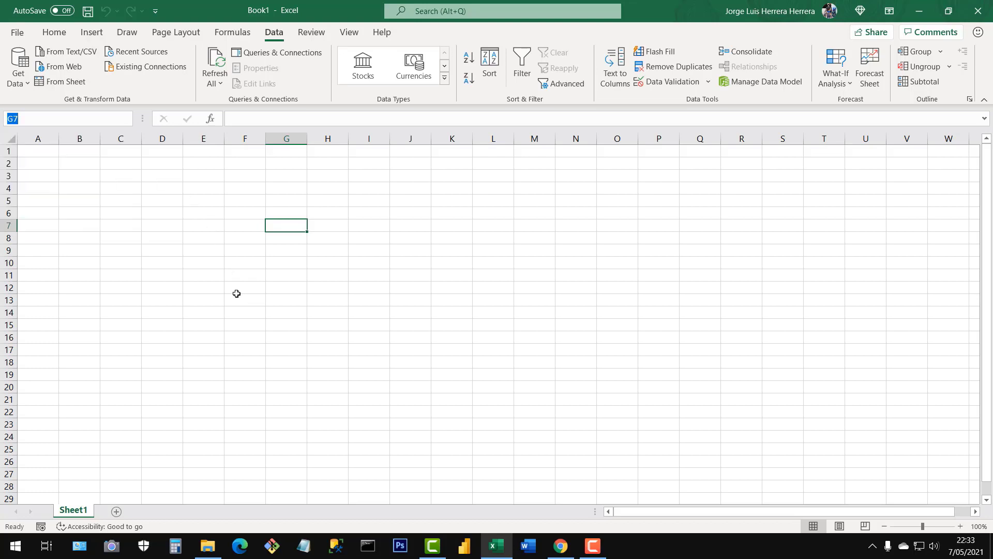
# Select several cells in turn, including D9, G13, J11, A1 and J8, to compare each with its Name Box reference.
pyautogui.click(166, 251)
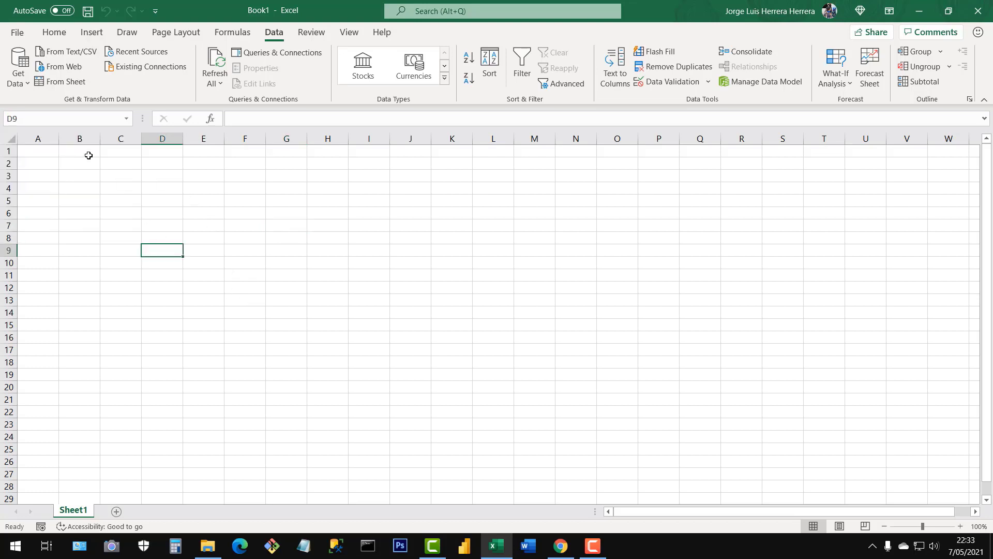
pyautogui.click(364, 226)
pyautogui.click(294, 297)
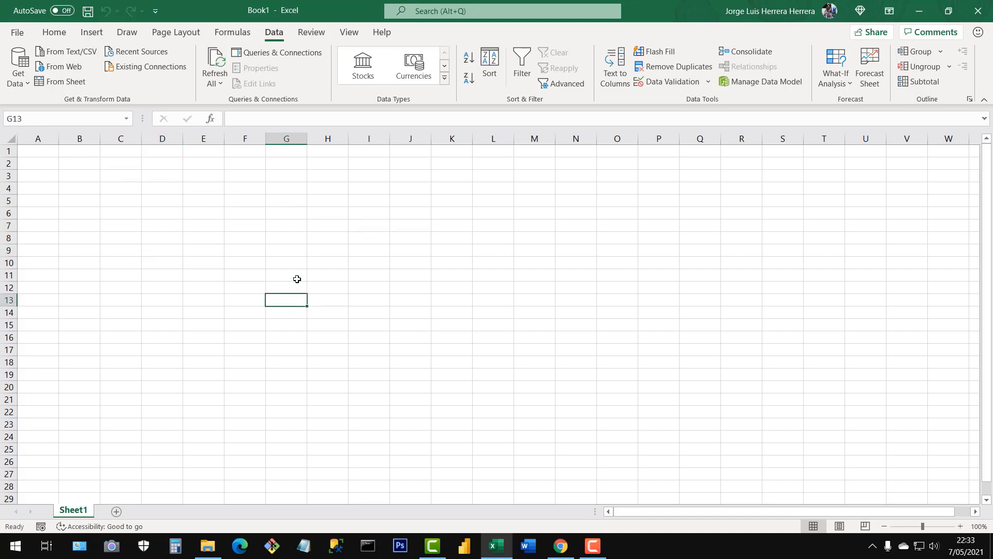
pyautogui.click(301, 226)
pyautogui.click(411, 274)
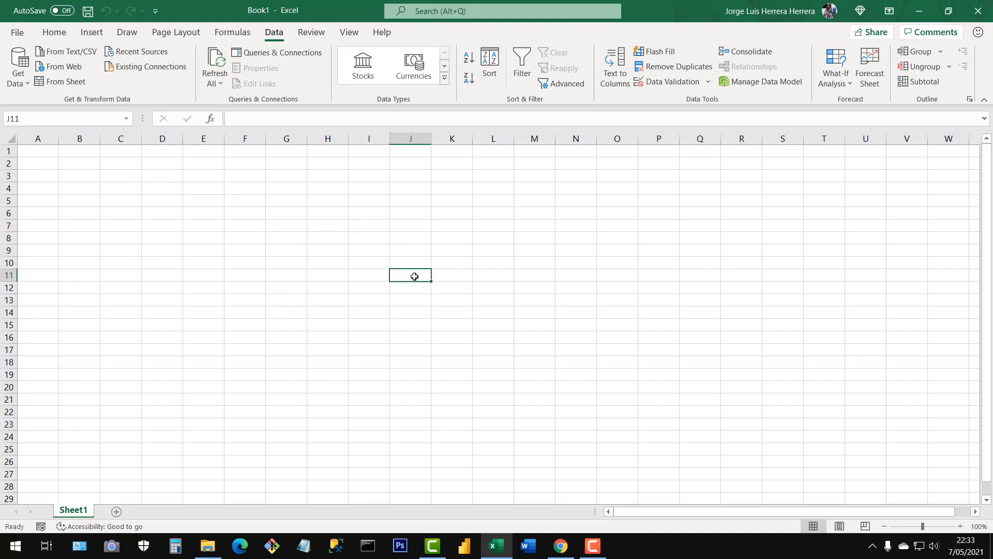
pyautogui.click(49, 150)
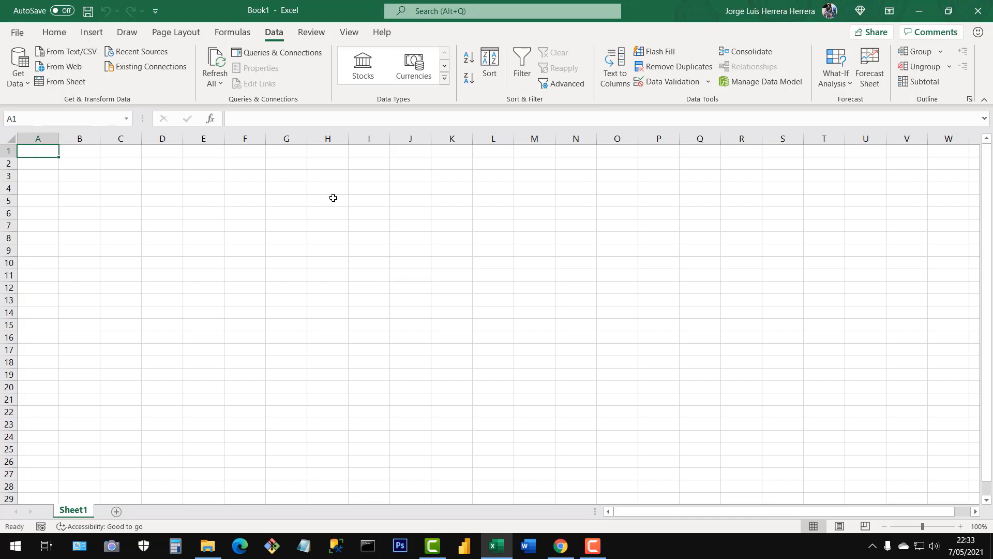
pyautogui.click(409, 240)
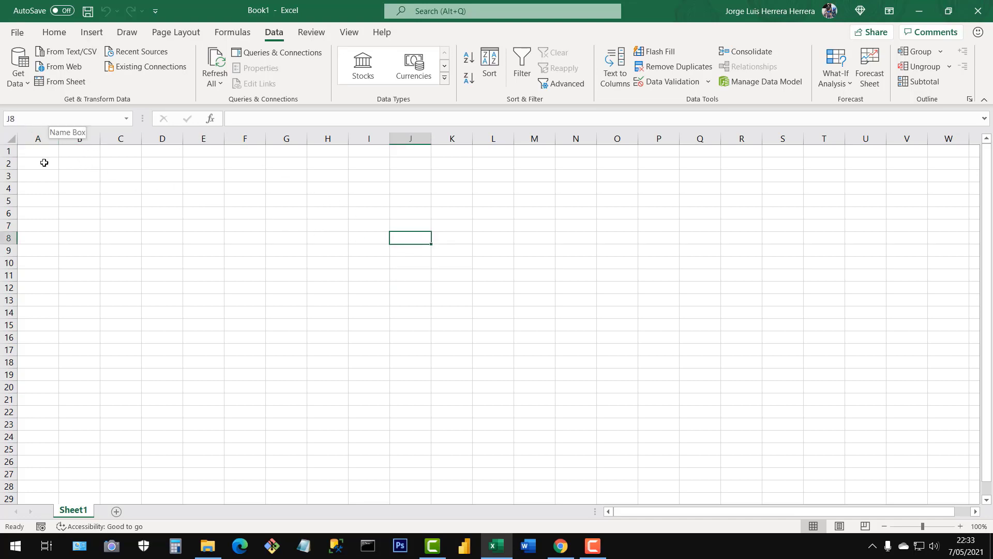
# Select the ranges H5:K17 and H5:L14 in turn to check the Name Box, and deselect by choosing cell I9.
pyautogui.moveTo(322, 202); pyautogui.dragTo(455, 345)
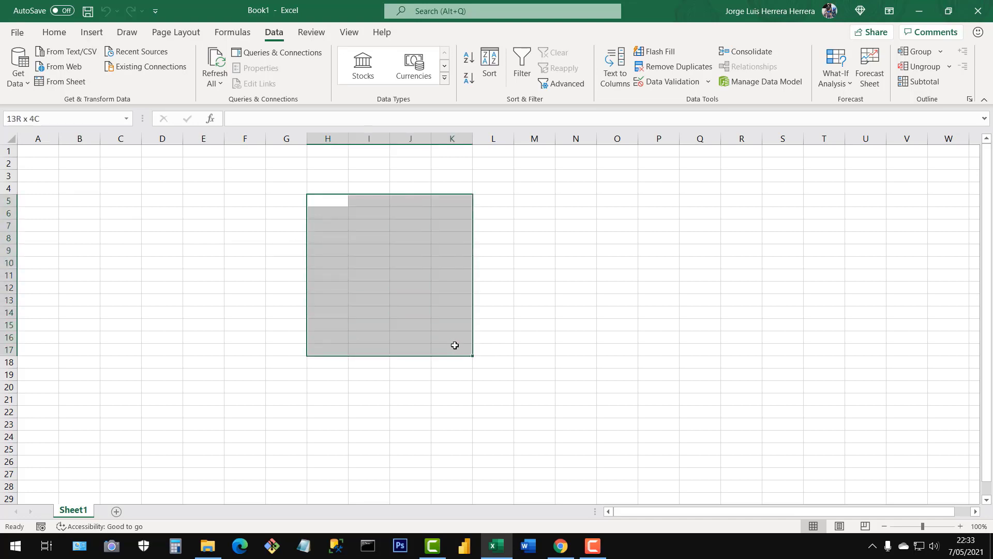
pyautogui.click(414, 304)
pyautogui.click(322, 200)
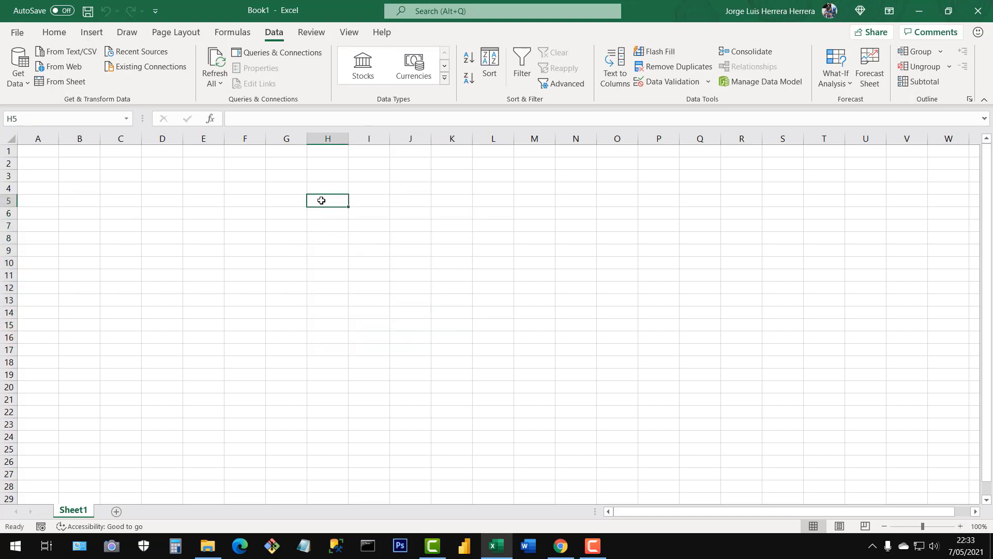
pyautogui.moveTo(321, 200); pyautogui.dragTo(478, 318)
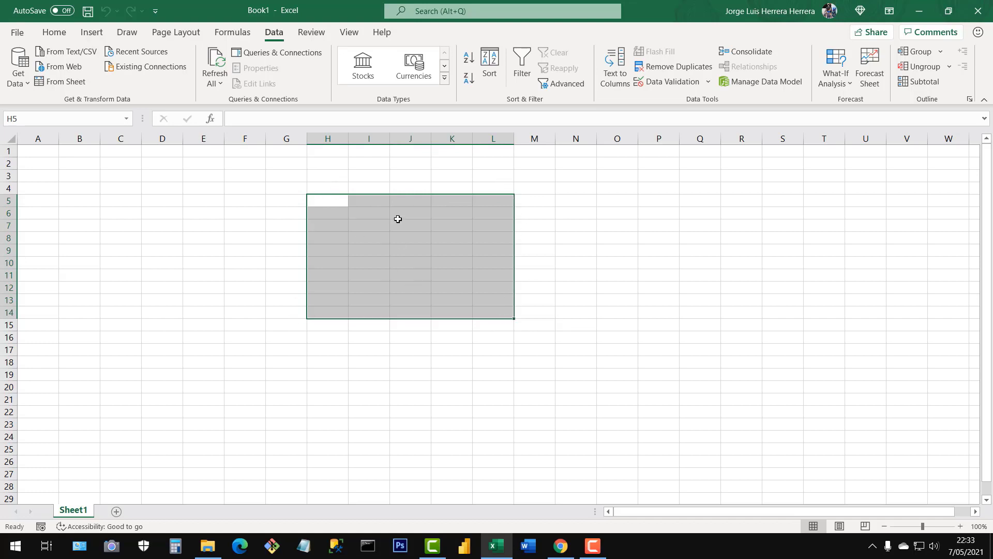
pyautogui.click(369, 252)
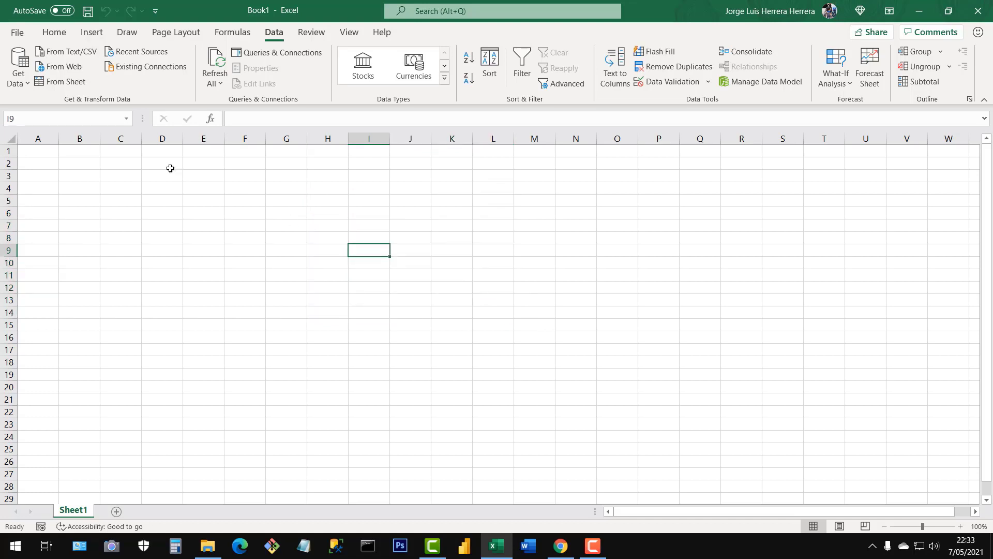
# View and dismiss the Name Box's list of defined names, and select cell H12.
pyautogui.click(127, 119)
pyautogui.click(126, 119)
pyautogui.click(252, 324)
pyautogui.click(341, 286)
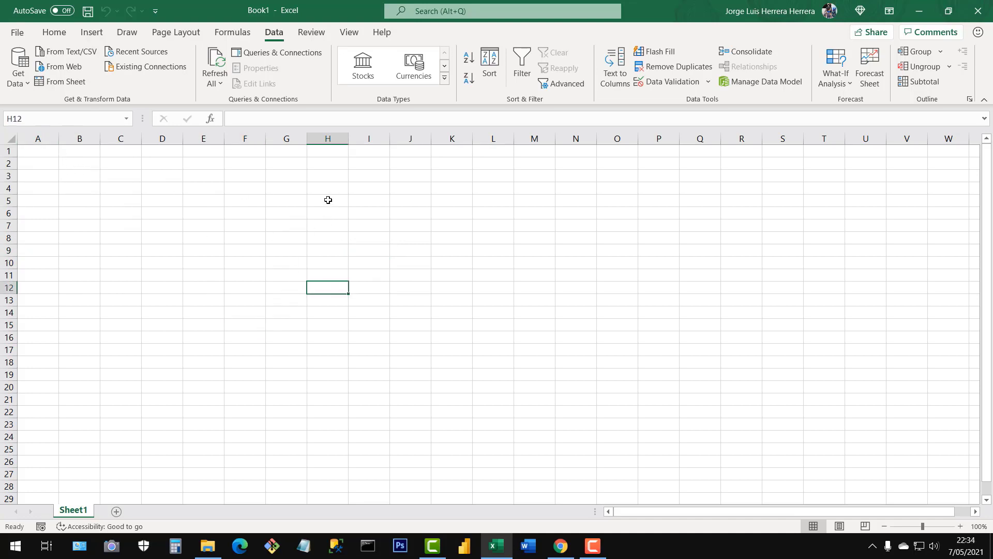
# Name the range H5:H16 "data" through the Name Box.
pyautogui.moveTo(328, 200); pyautogui.dragTo(323, 335)
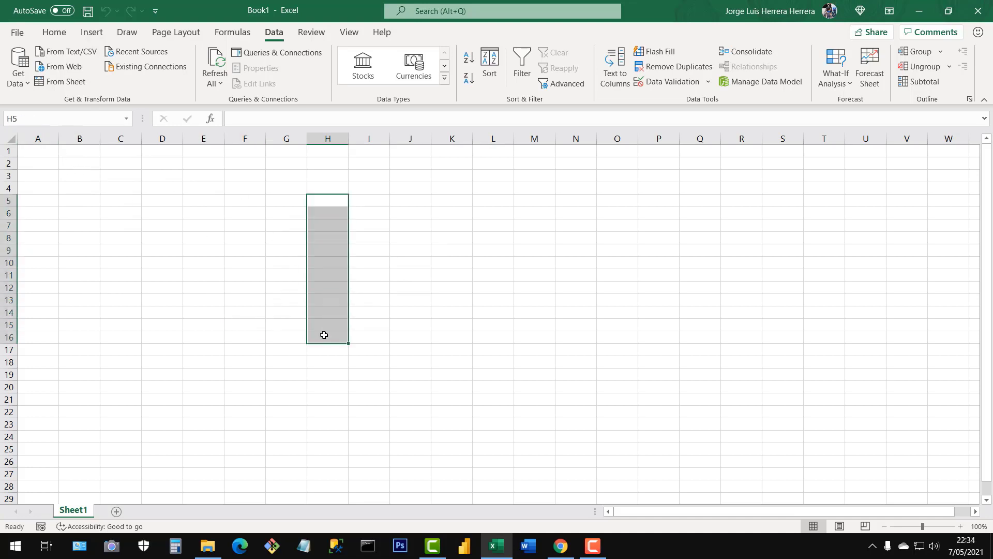
pyautogui.click(19, 120)
pyautogui.press('BackSpace')
pyautogui.write('data')
pyautogui.press('Return')
# Name the range J5:N16 "data2" through the Name Box.
pyautogui.moveTo(411, 201); pyautogui.dragTo(571, 336)
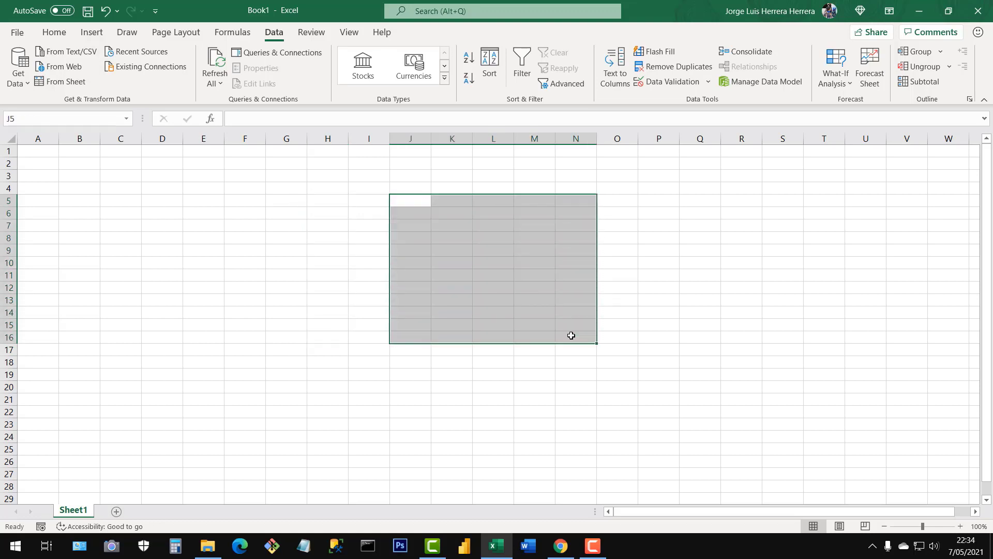
pyautogui.click(24, 118)
pyautogui.write('data2')
pyautogui.press('Return')
# From another cell, jump to the named range data and to data2 using the Name Box's list.
pyautogui.click(233, 271)
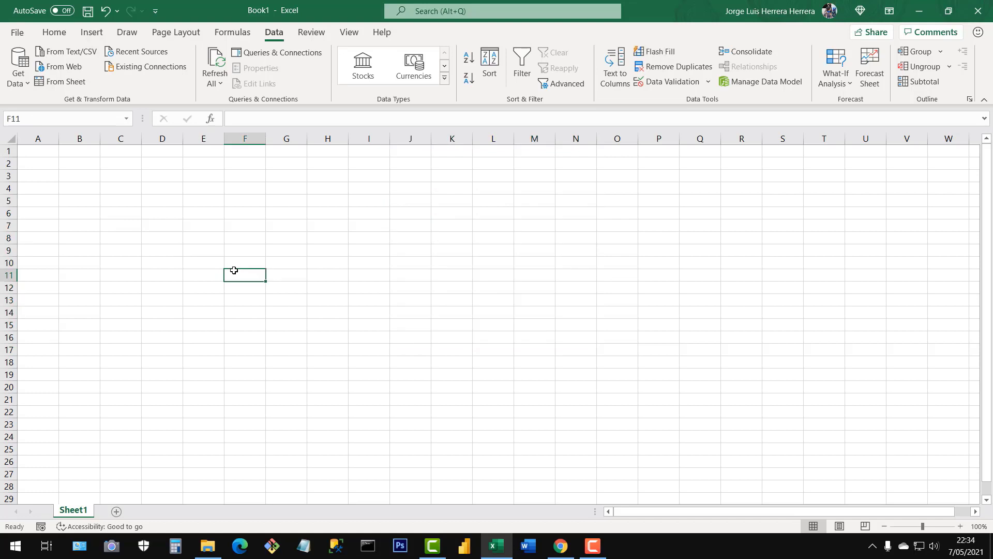
pyautogui.click(311, 213)
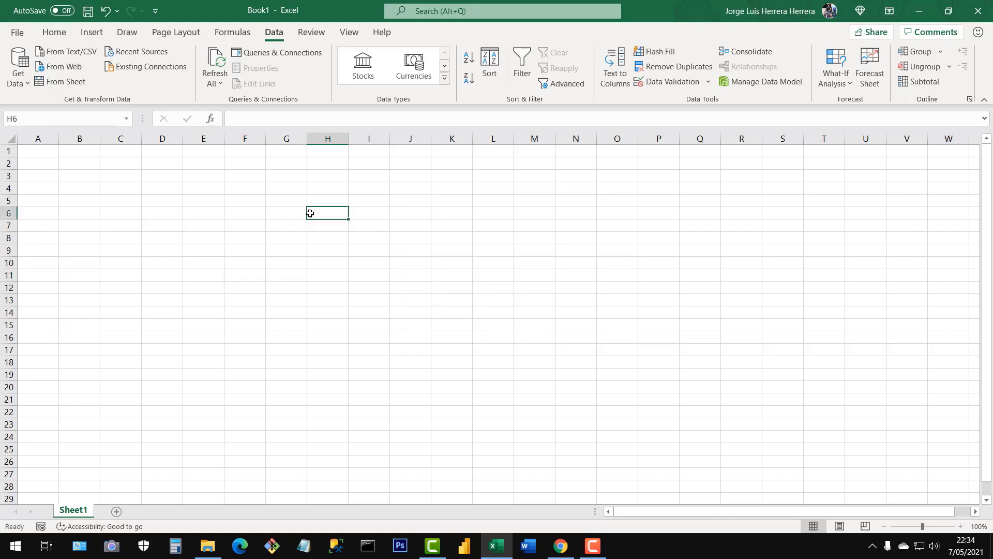
pyautogui.click(127, 119)
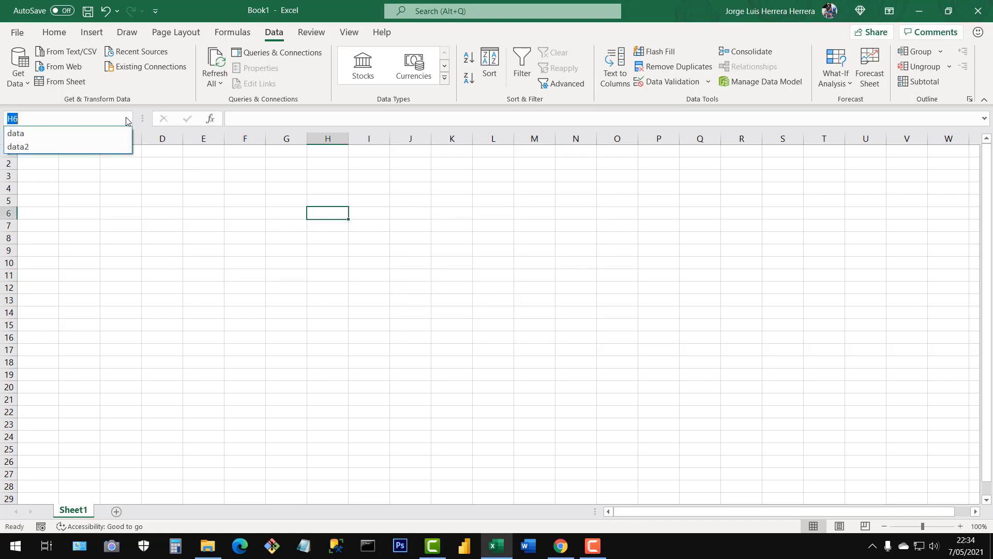
pyautogui.click(22, 135)
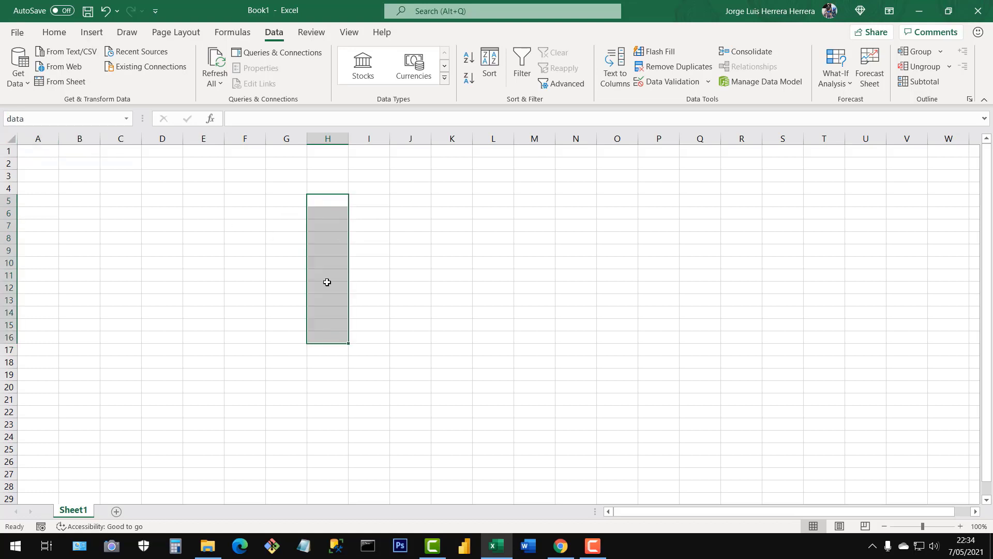
pyautogui.click(127, 119)
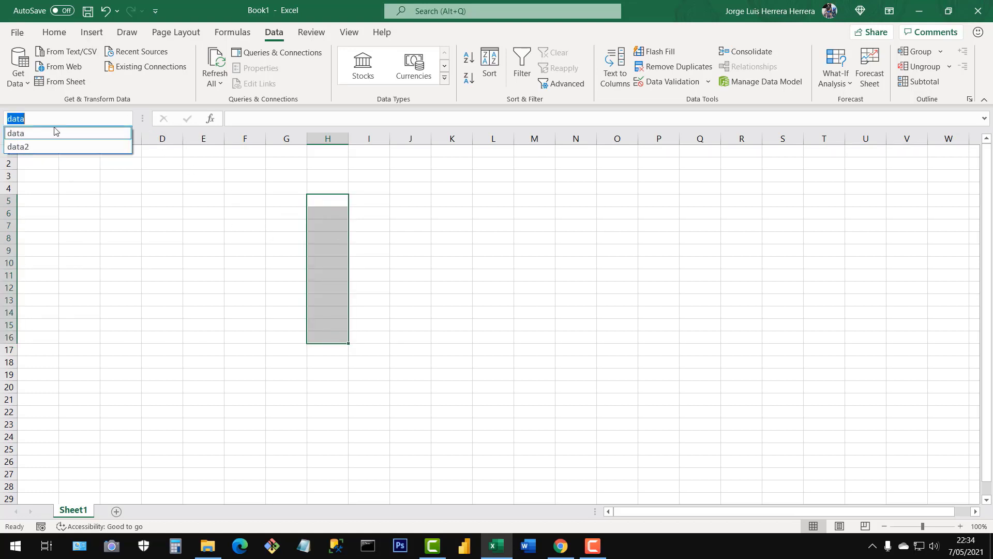
pyautogui.click(26, 147)
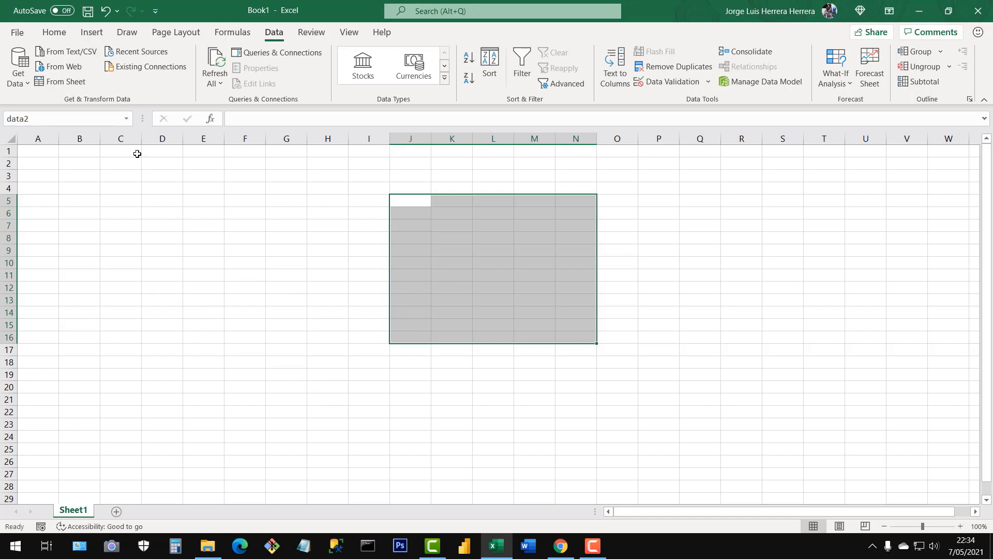
# Review the Name Box's list of defined names, dismiss it, and select cell F5.
pyautogui.click(124, 120)
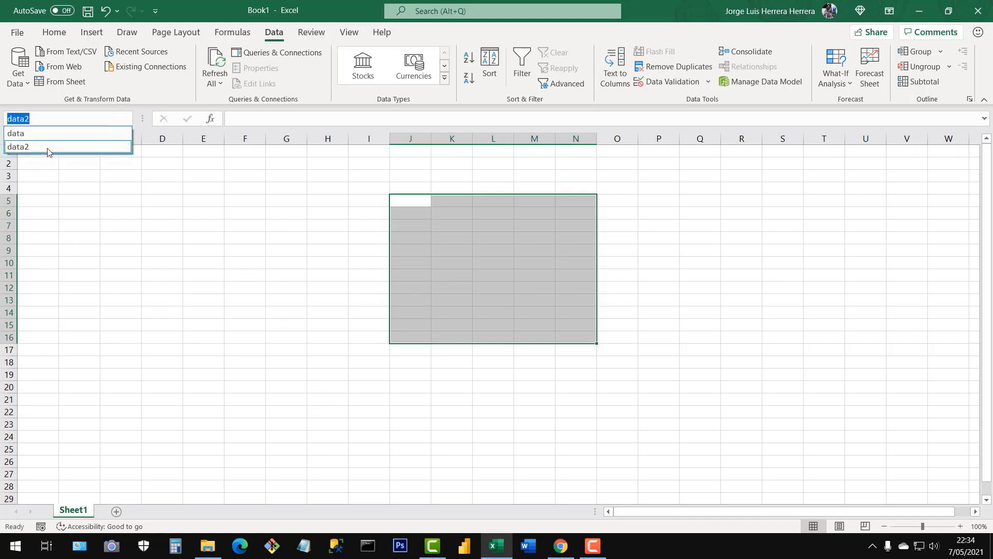
pyautogui.click(255, 234)
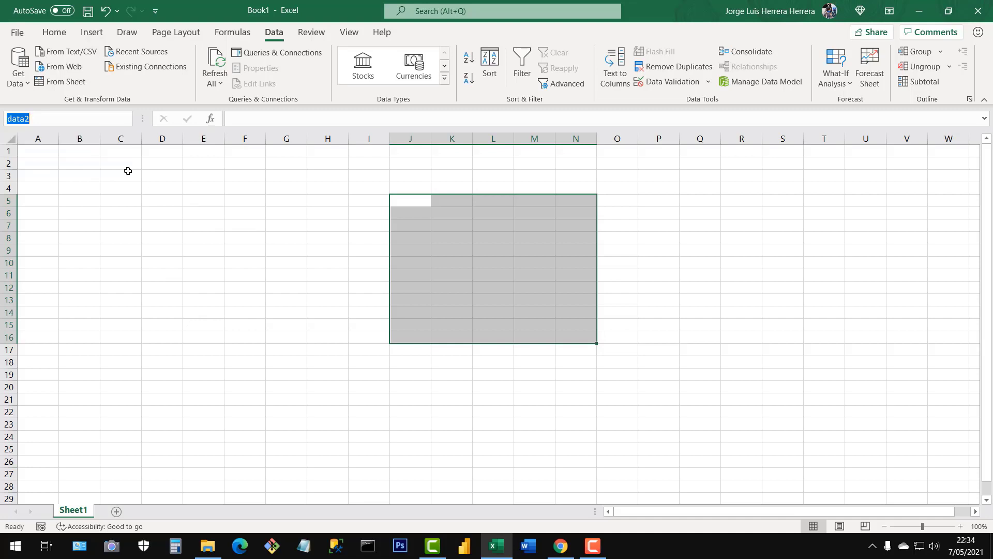
pyautogui.click(238, 248)
pyautogui.click(245, 196)
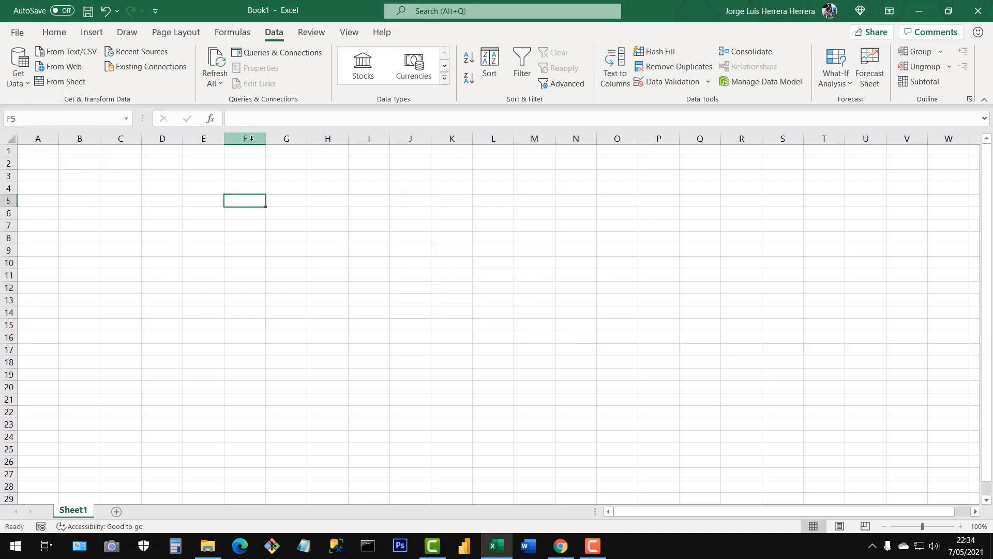
# Delete both defined names, data and data2, in the Name Manager and close it.
pyautogui.click(234, 33)
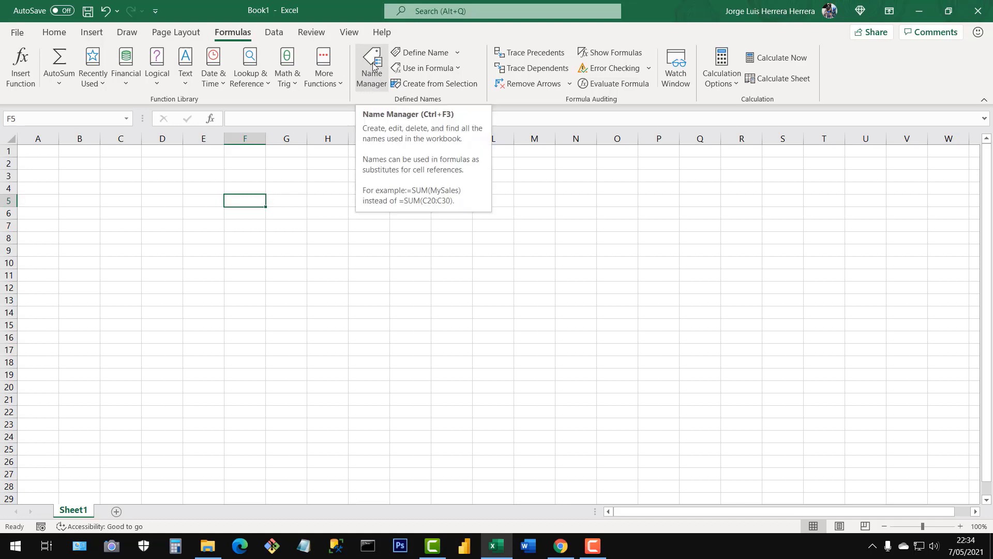
pyautogui.click(368, 75)
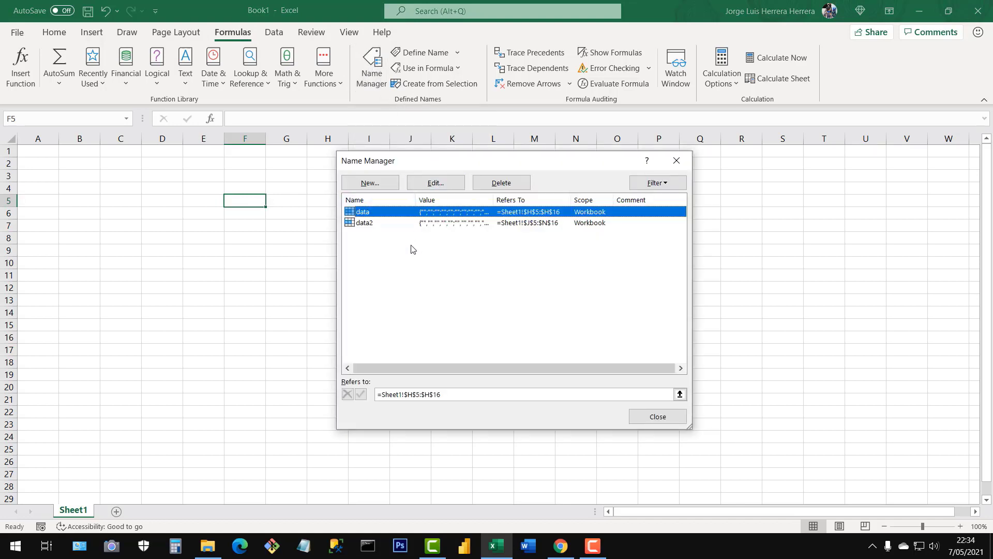
pyautogui.keyDown('shift'); pyautogui.click(372, 222); pyautogui.keyUp('shift')
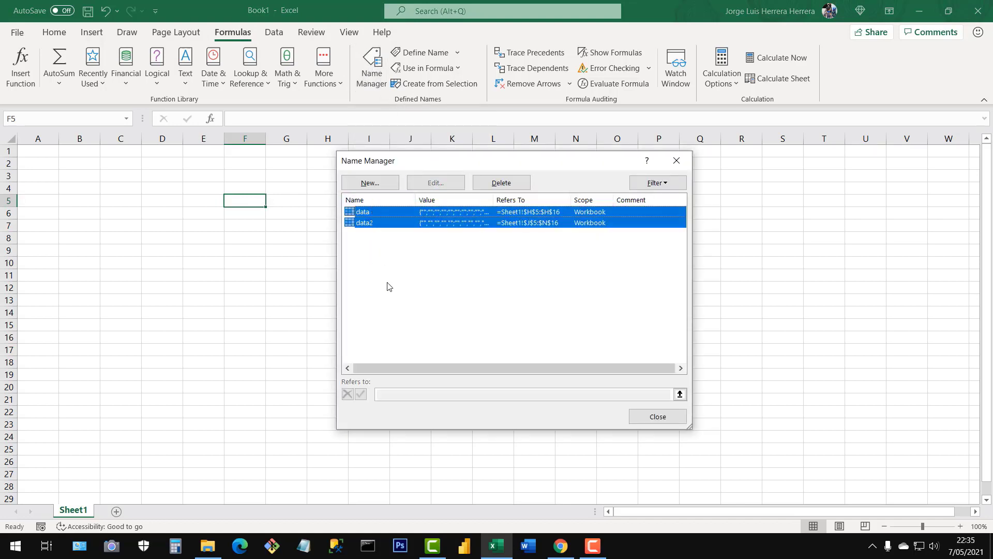
pyautogui.click(389, 286)
pyautogui.click(383, 222)
pyautogui.keyDown('shift'); pyautogui.click(381, 207); pyautogui.keyUp('shift')
pyautogui.click(510, 187)
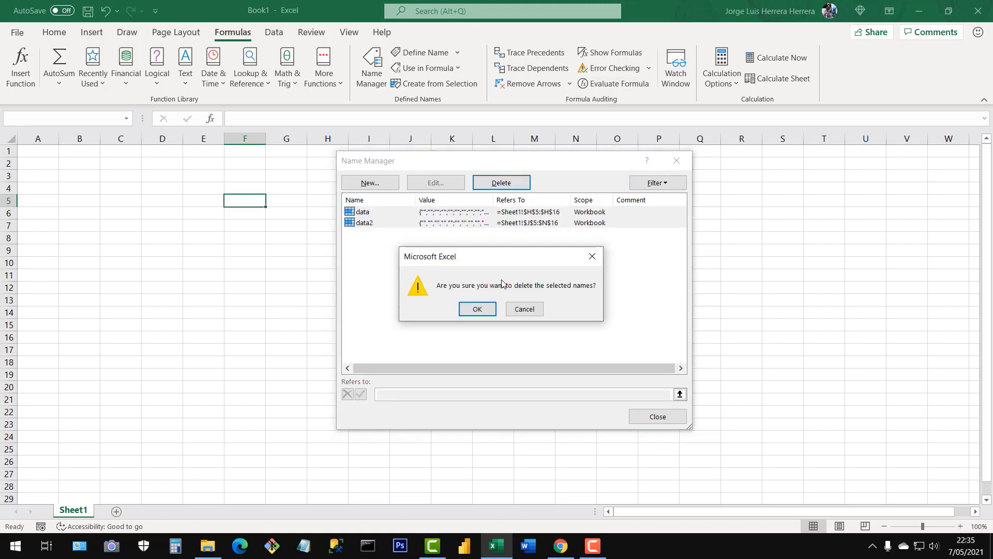
pyautogui.click(477, 310)
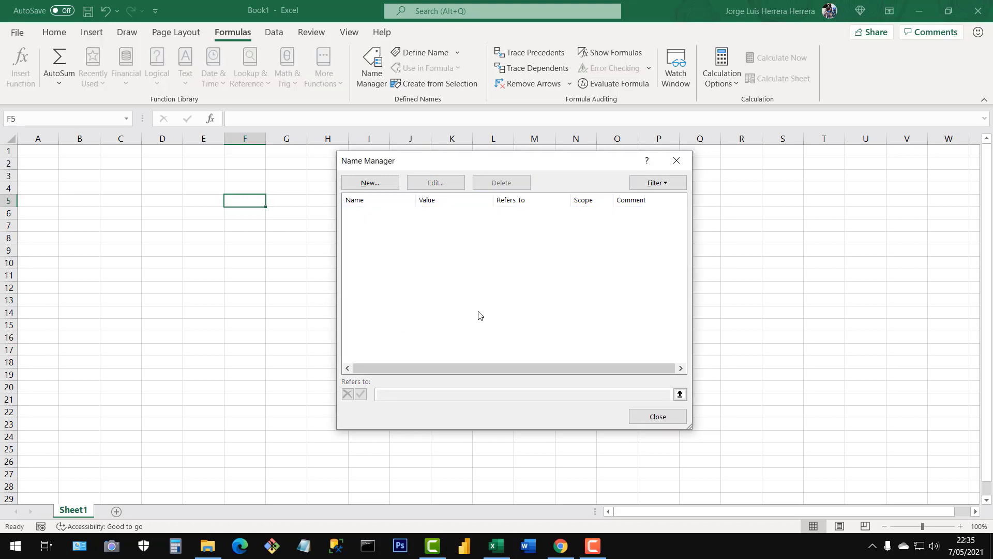
pyautogui.click(656, 421)
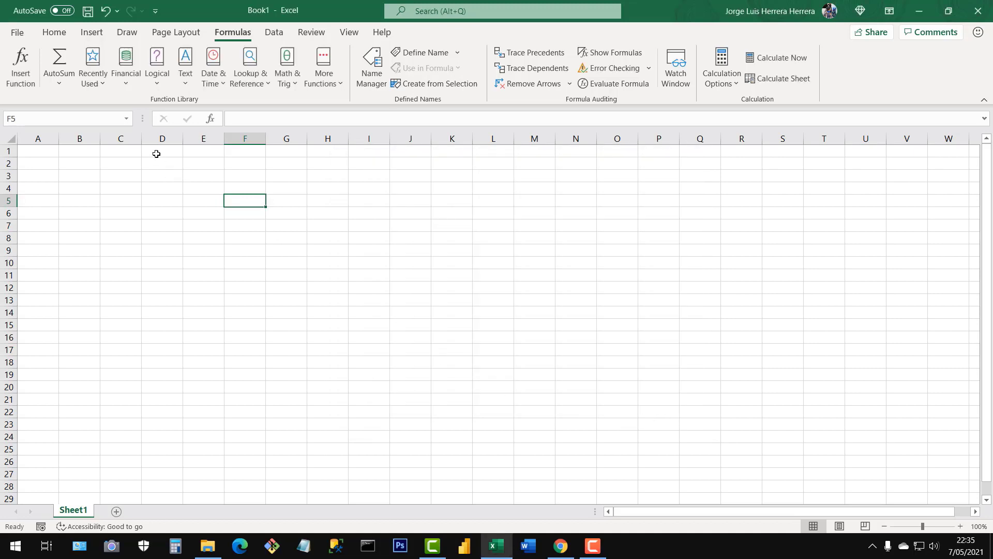
# Check the Name Box's list for remaining names, dismiss it, and select cell J7.
pyautogui.click(129, 119)
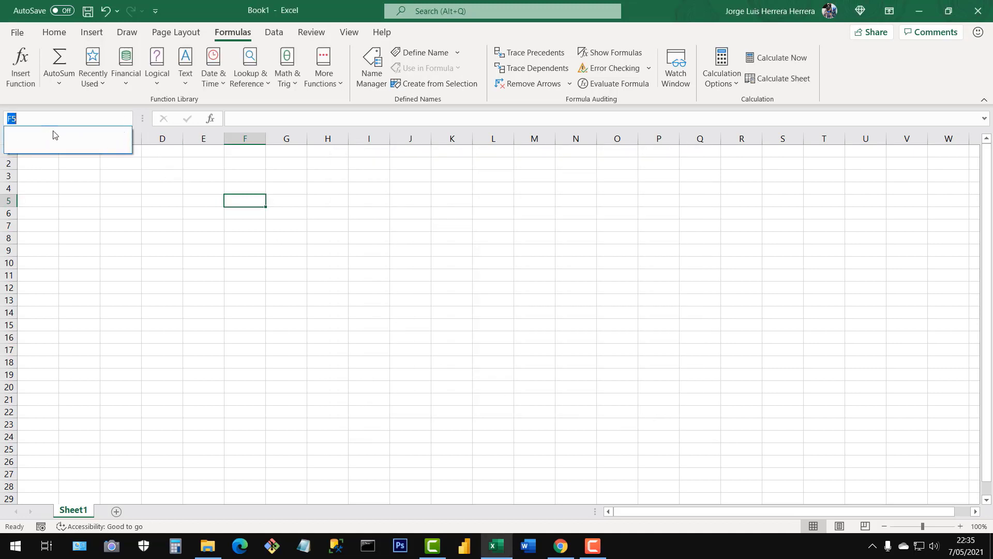
pyautogui.click(363, 413)
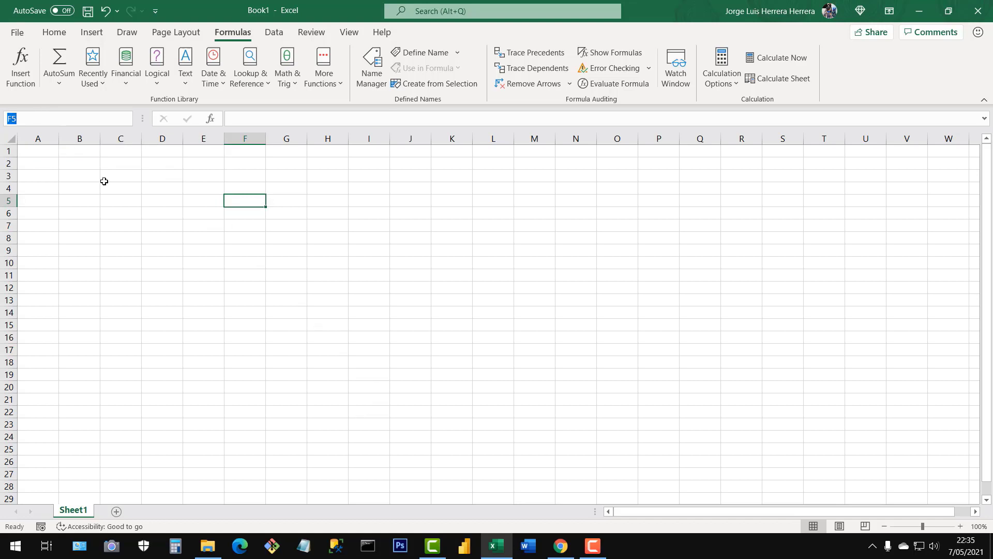
pyautogui.click(139, 246)
pyautogui.click(414, 222)
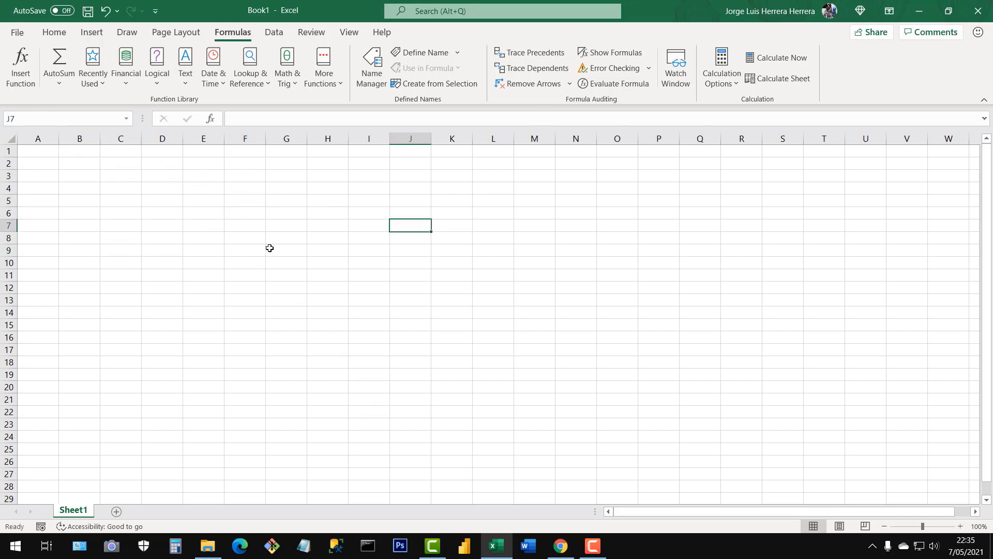
# Select several blocks of the worksheet area, including C3:U21 and E6:I14, and return to the single cell I10.
pyautogui.moveTo(97, 165); pyautogui.dragTo(680, 427)
pyautogui.click(298, 230)
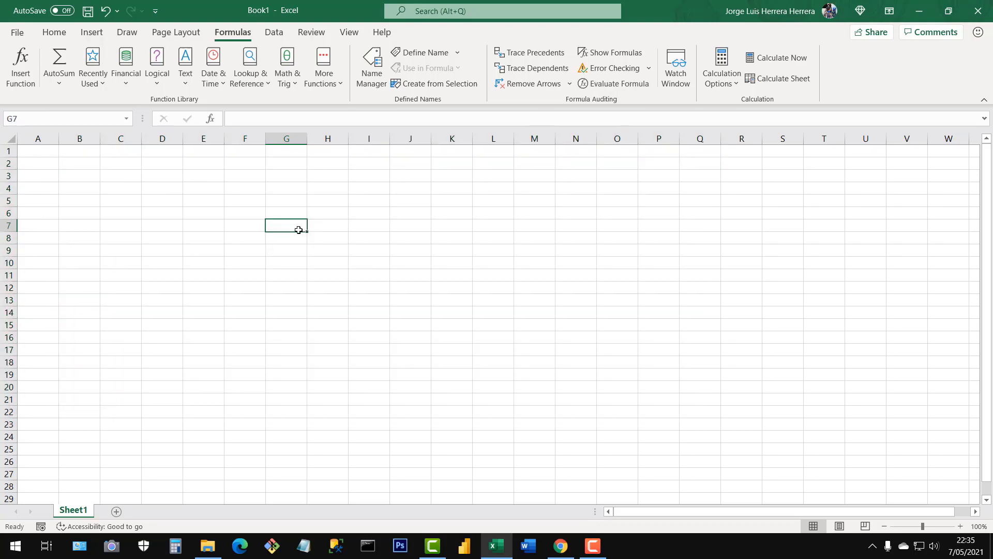
pyautogui.moveTo(114, 172); pyautogui.dragTo(862, 398)
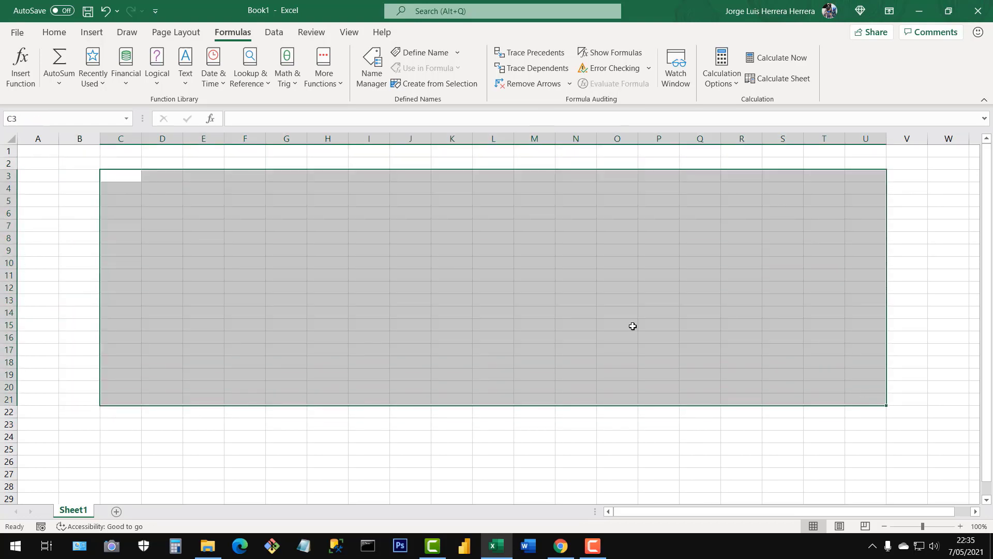
pyautogui.click(452, 263)
pyautogui.moveTo(199, 208); pyautogui.dragTo(344, 313)
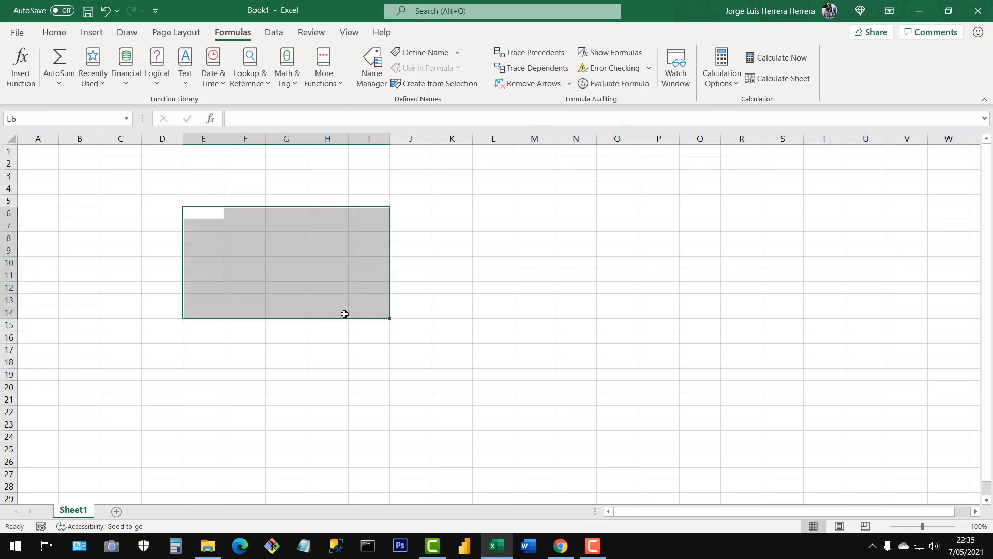
pyautogui.moveTo(162, 191); pyautogui.dragTo(591, 365)
pyautogui.click(350, 264)
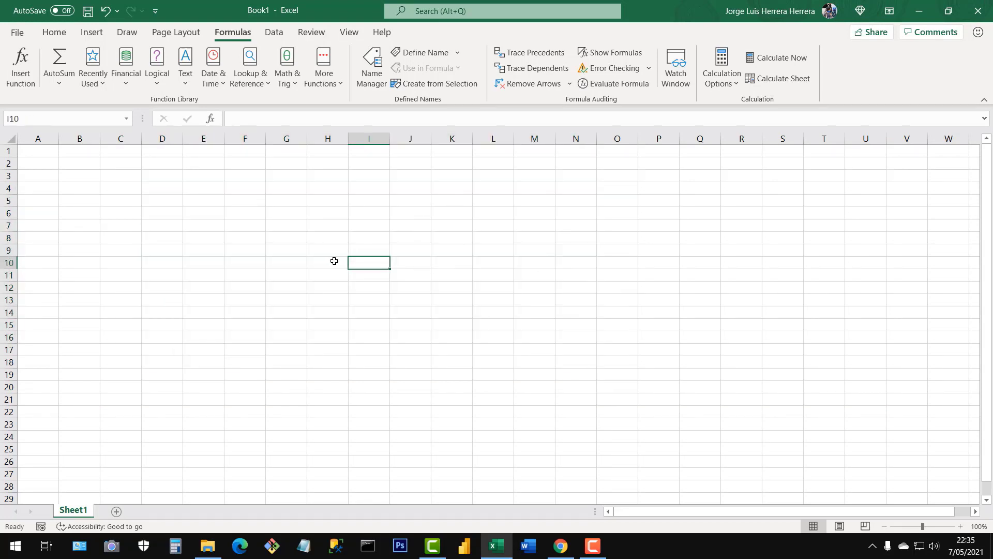
# Select individual cells across the grid, including C6, F10, H9 and H8, to demonstrate what a cell is.
pyautogui.click(133, 211)
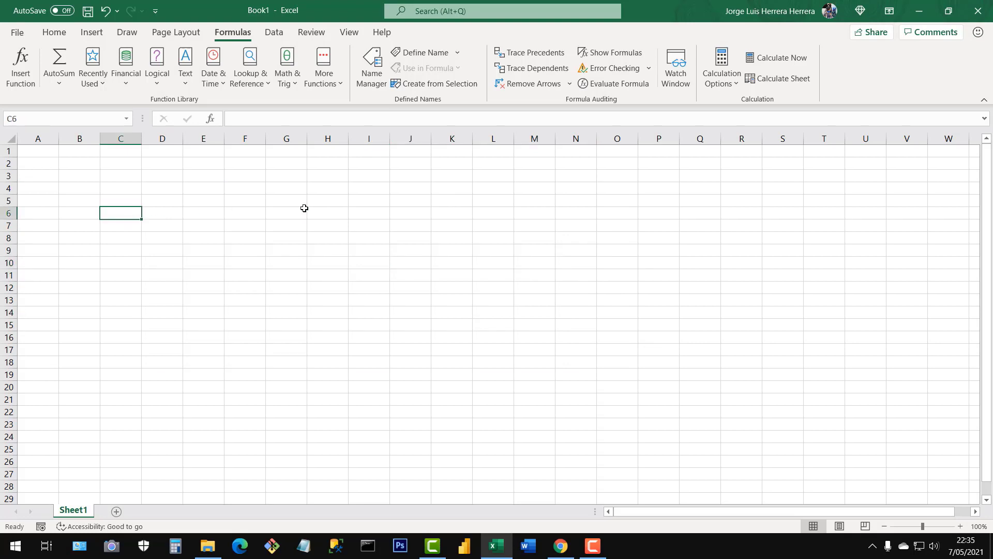
pyautogui.click(303, 210)
pyautogui.click(290, 273)
pyautogui.click(448, 273)
pyautogui.click(370, 311)
pyautogui.click(264, 264)
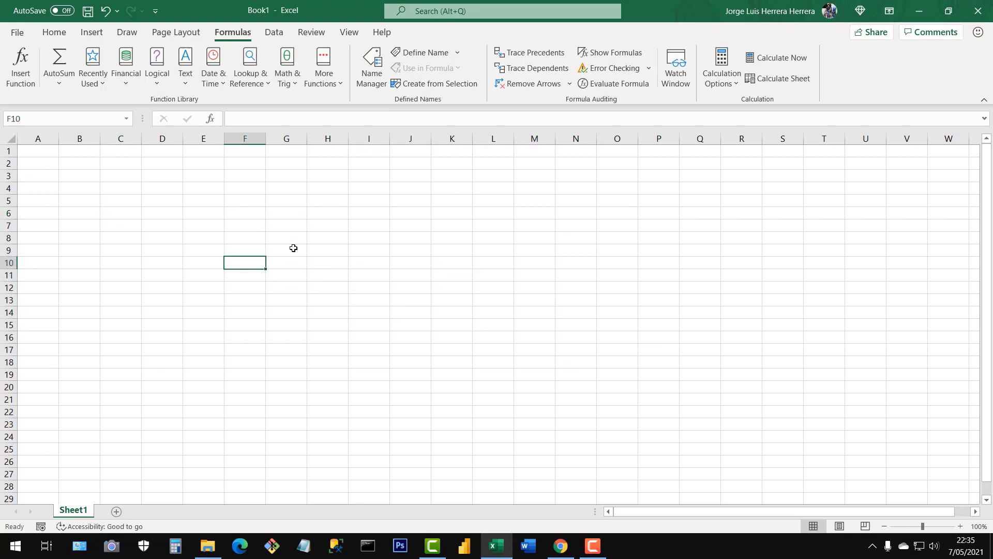
pyautogui.click(320, 247)
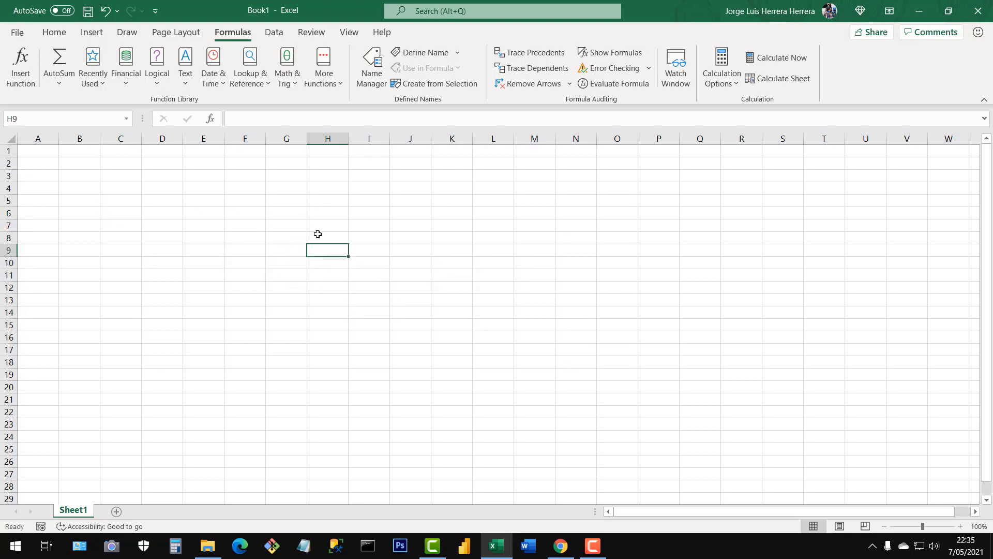
pyautogui.click(330, 265)
pyautogui.click(334, 250)
pyautogui.click(330, 237)
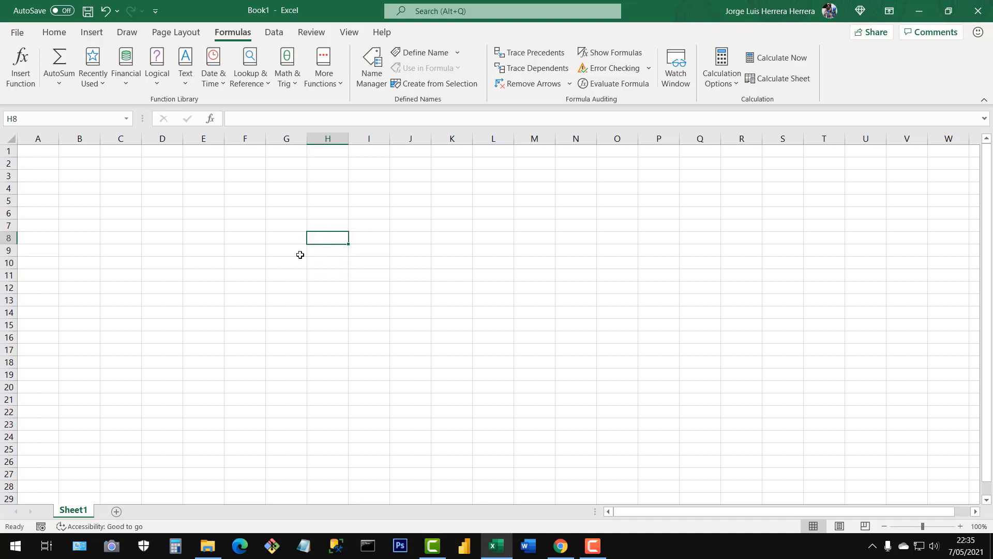
# Select the block A1:T24 to show the extent of the worksheet area.
pyautogui.click(234, 267)
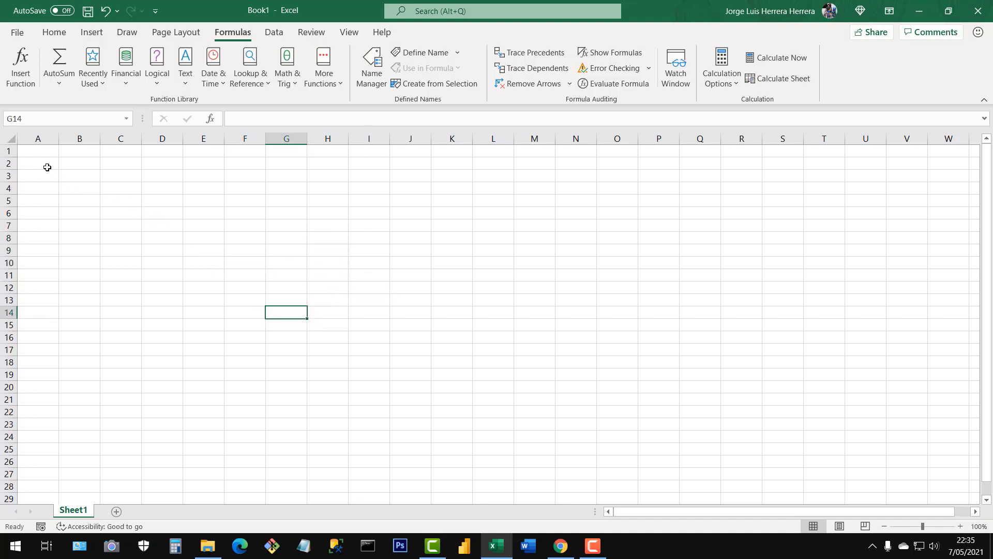
pyautogui.moveTo(42, 151); pyautogui.dragTo(77, 163)
pyautogui.moveTo(326, 178); pyautogui.dragTo(829, 439)
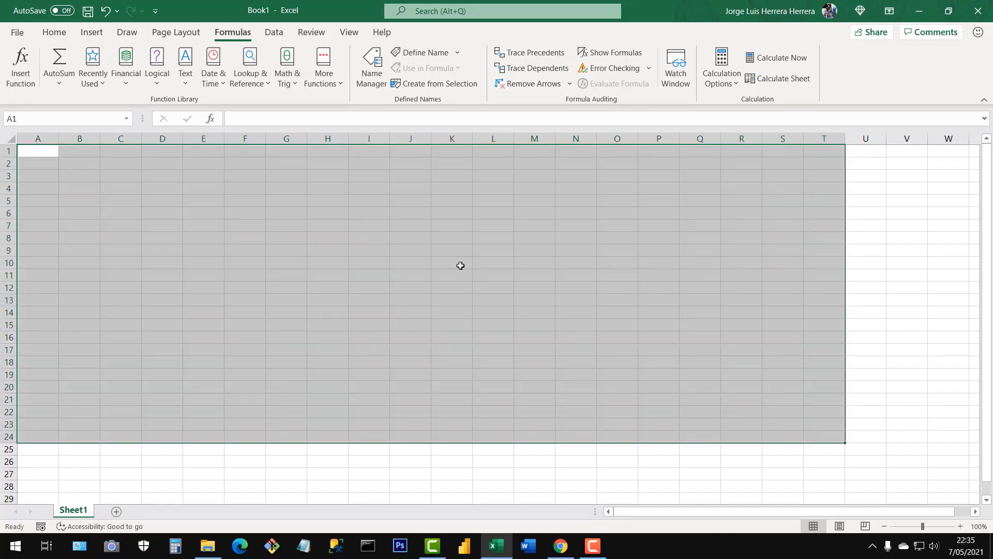
# Select the single cells K11, K14, H10 and I14 in turn.
pyautogui.click(457, 273)
pyautogui.click(458, 312)
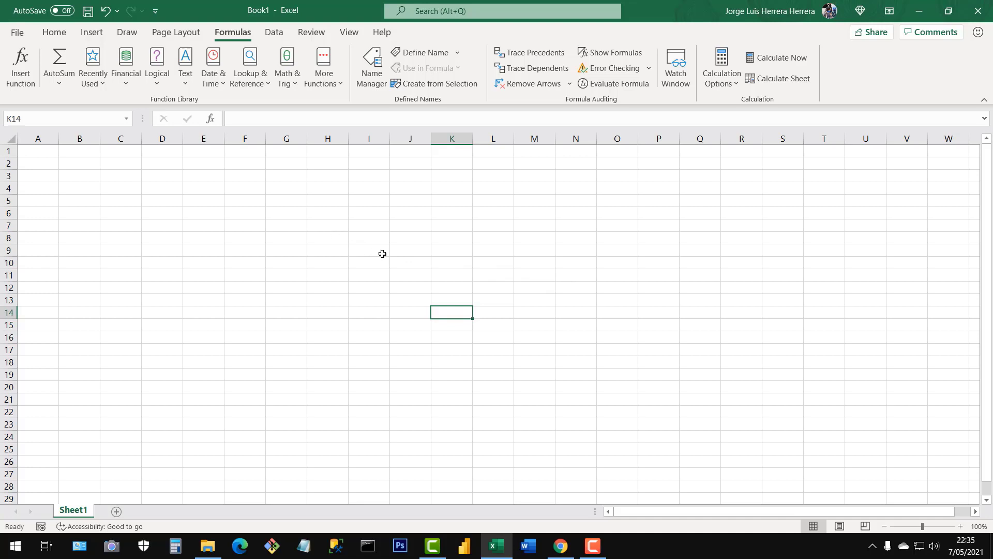
pyautogui.click(344, 258)
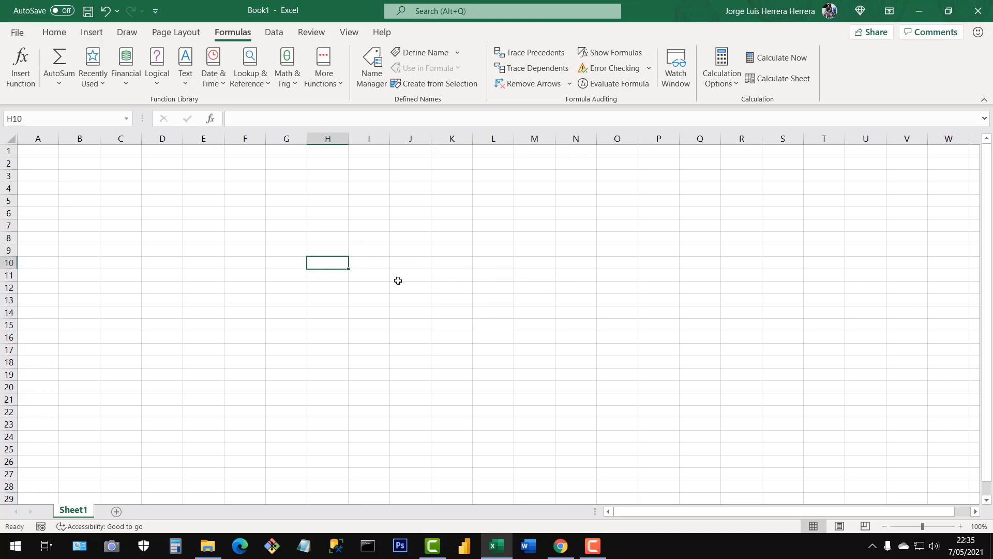
pyautogui.click(363, 309)
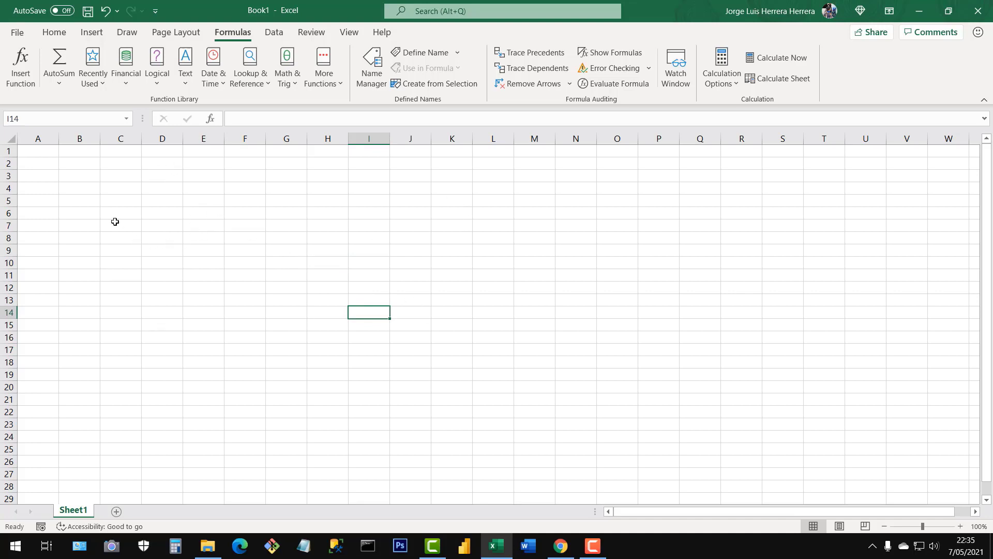
# Select the whole columns A, B, C and D one after another, and finish on cell I7.
pyautogui.click(35, 137)
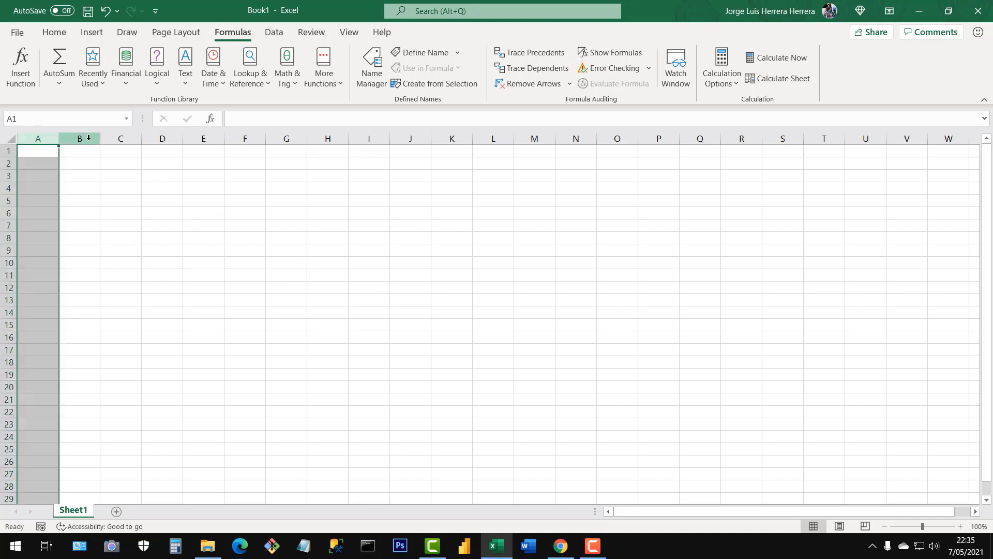
pyautogui.click(86, 137)
pyautogui.click(116, 138)
pyautogui.click(156, 138)
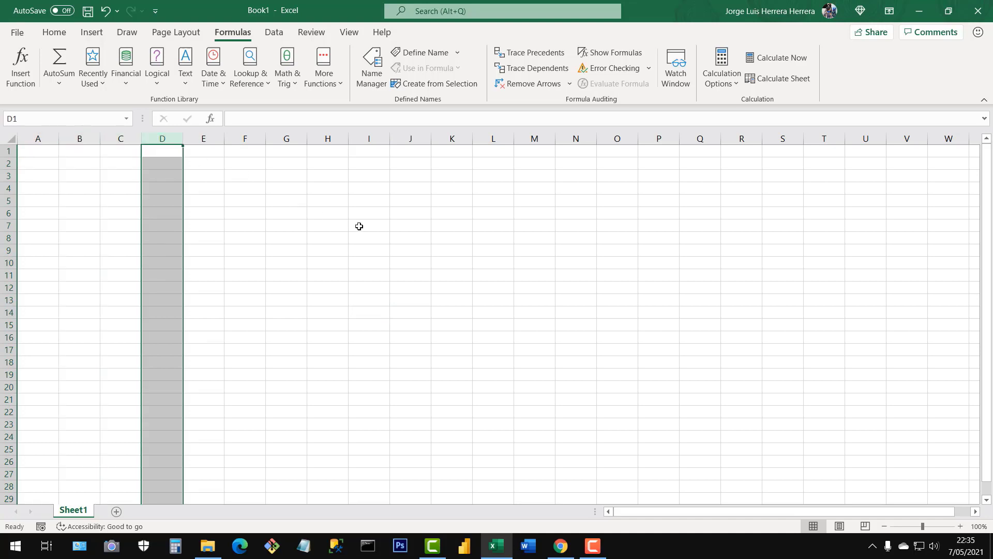
pyautogui.click(359, 224)
# Show how column lettering continues past Z by selecting columns Z, AA, AB and AC, finishing on cell AC11.
pyautogui.moveTo(976, 512); pyautogui.dragTo(976, 512)
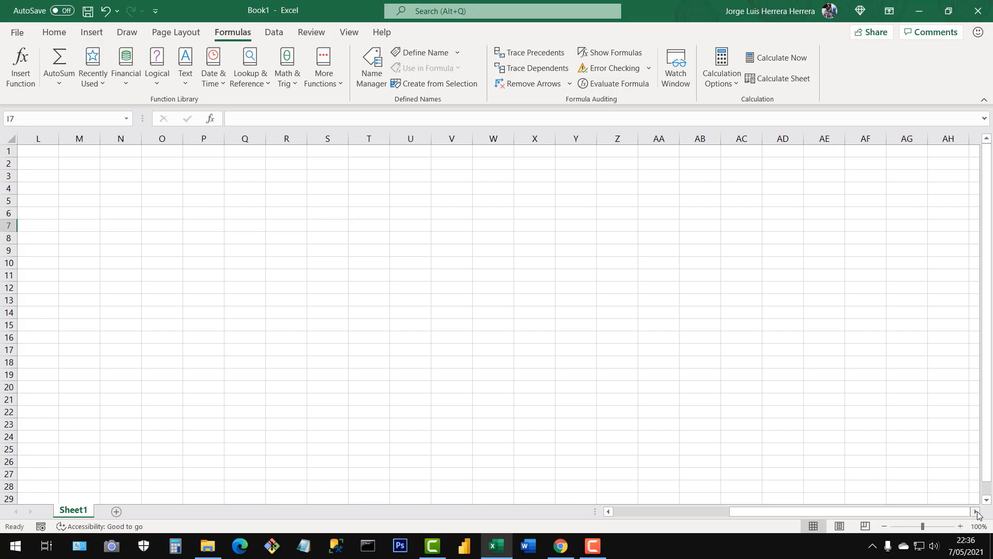
pyautogui.click(615, 137)
pyautogui.click(657, 137)
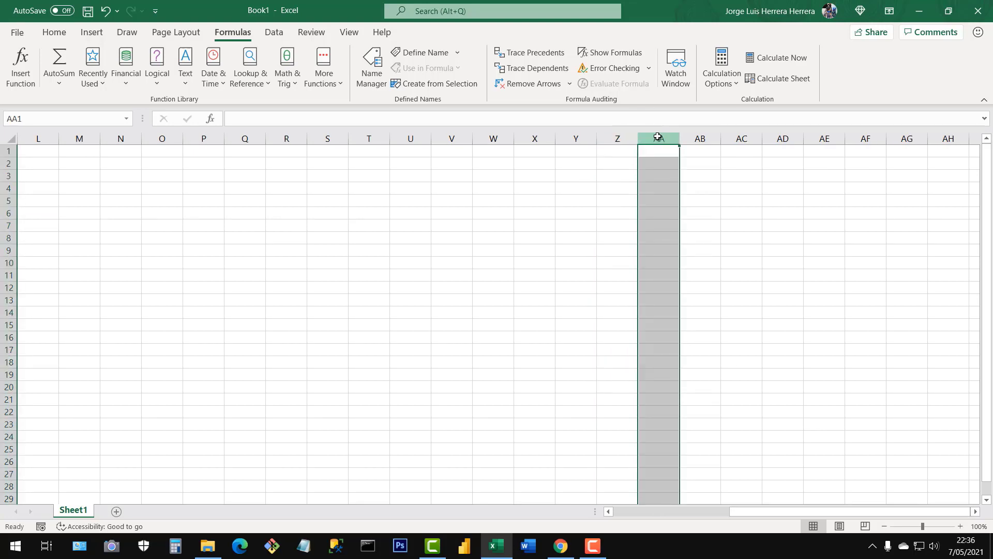
pyautogui.click(698, 137)
pyautogui.click(735, 137)
pyautogui.click(741, 275)
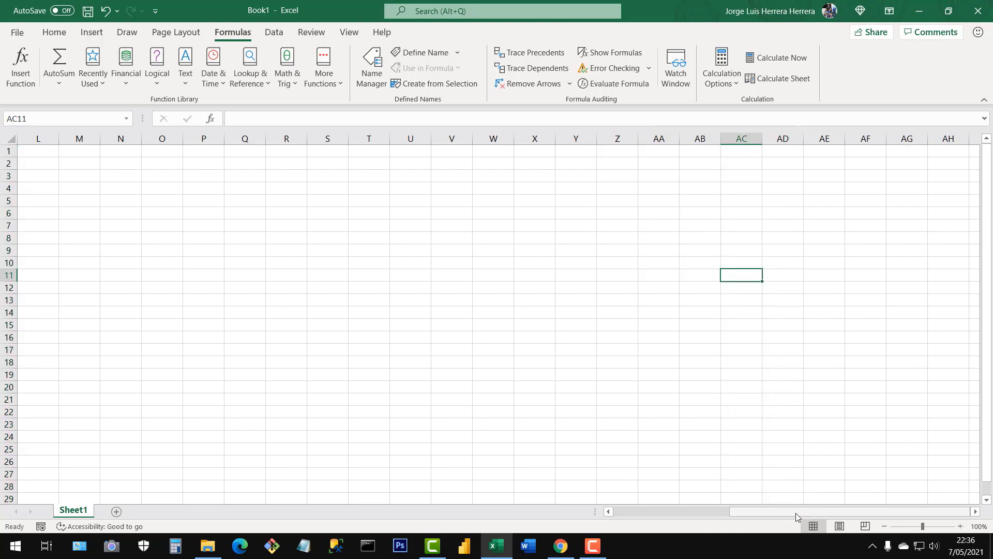
# Return to column A, select rows 1 to 4 one at a time, and look at the row numbering further down.
pyautogui.moveTo(797, 512); pyautogui.dragTo(642, 514)
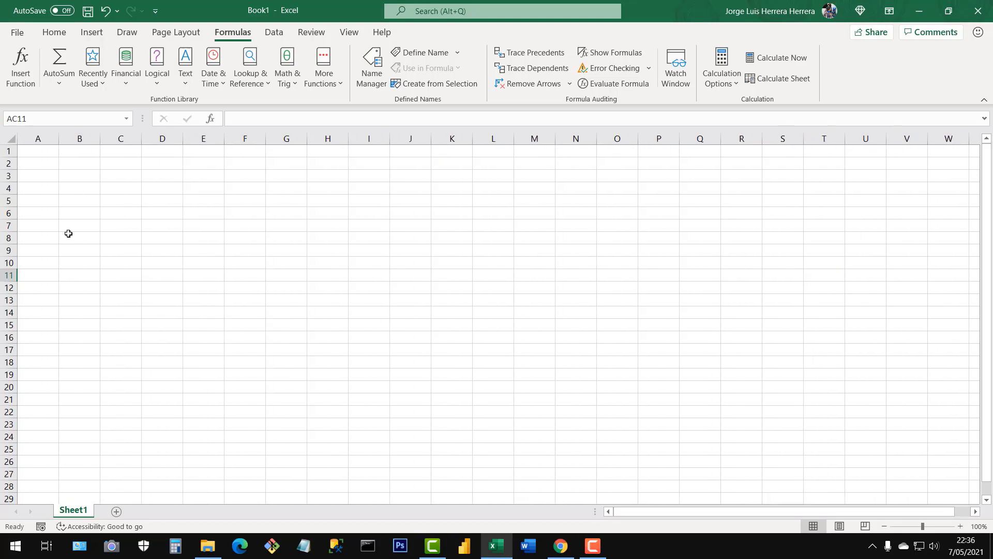
pyautogui.click(9, 153)
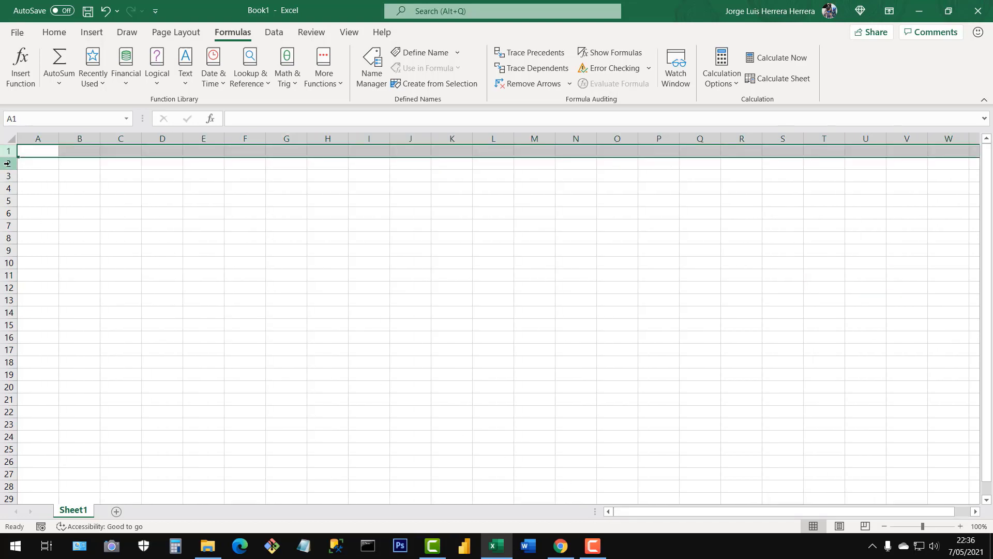
pyautogui.click(9, 163)
pyautogui.click(8, 176)
pyautogui.click(8, 187)
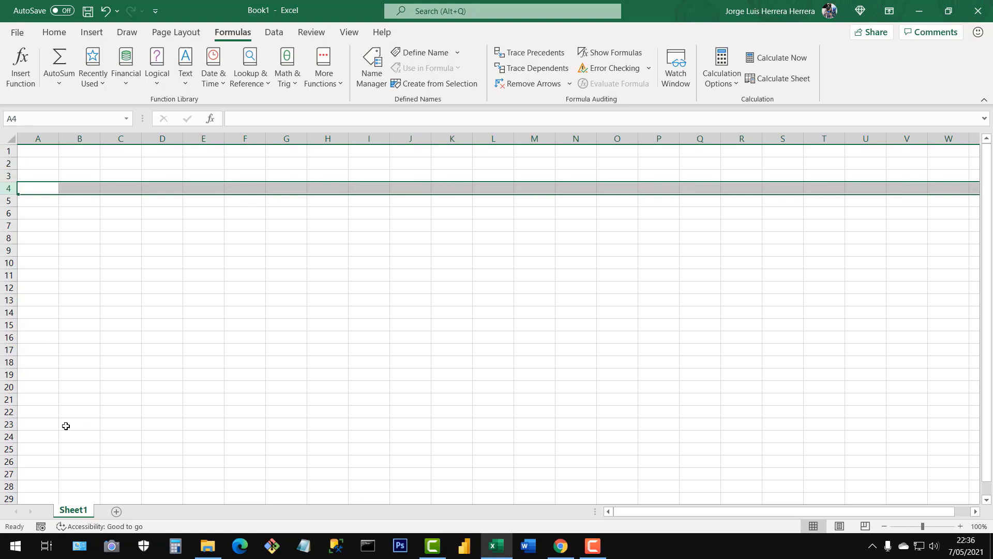
pyautogui.scroll(-18, 66, 425)
pyautogui.scroll(18, 66, 425)
# Select the cells E7, C3, F5 and C4 in turn to show how column and row form a cell address.
pyautogui.click(188, 226)
pyautogui.click(112, 171)
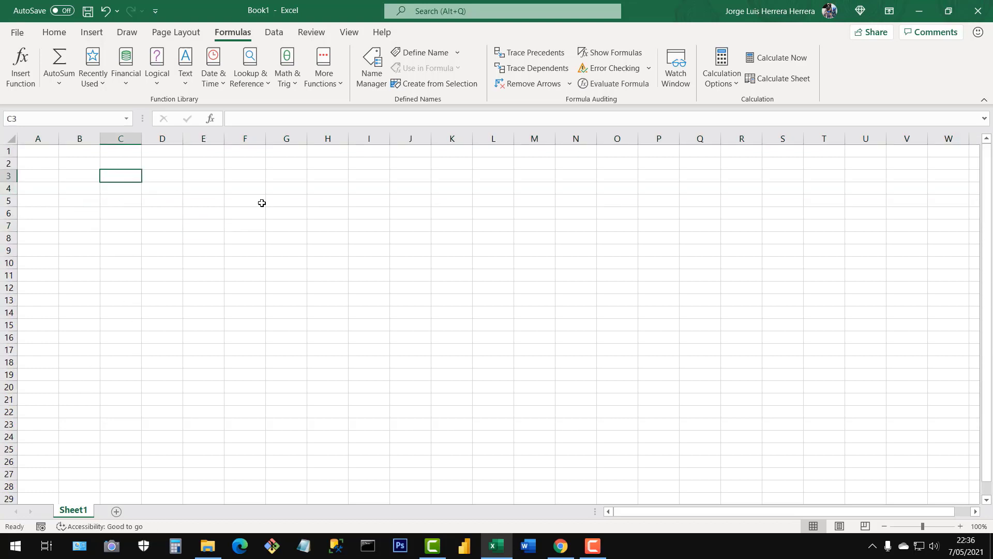
pyautogui.click(261, 202)
pyautogui.click(137, 190)
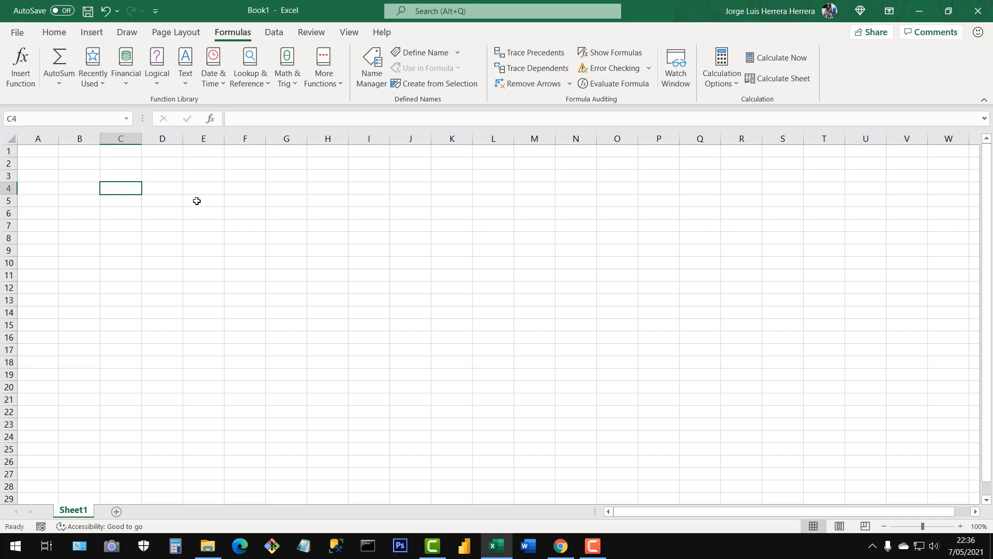
# Jump to the last column of row 4, go back to column A, and move up to cell A1.
pyautogui.hotkey('ctrl', 'Right')
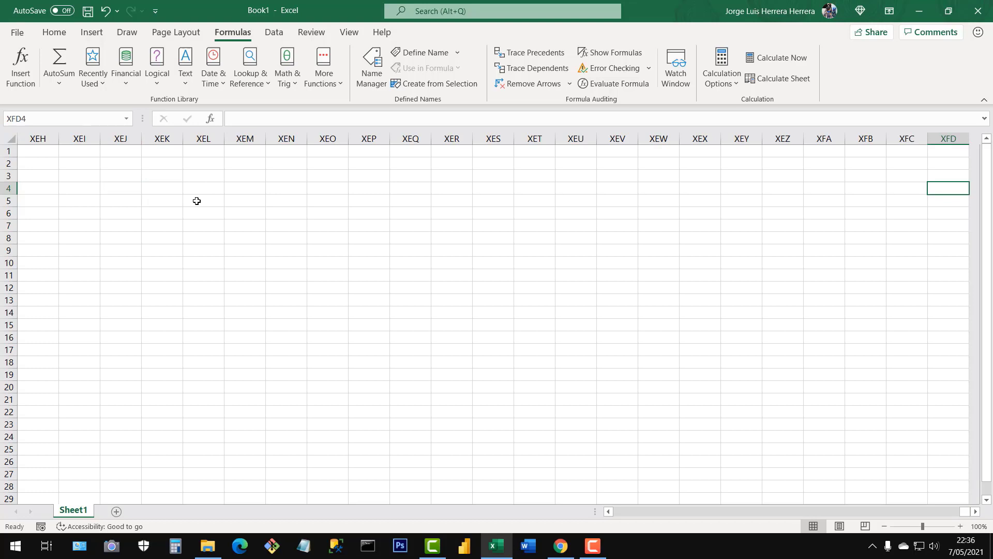
pyautogui.hotkey('ctrl', 'Left')
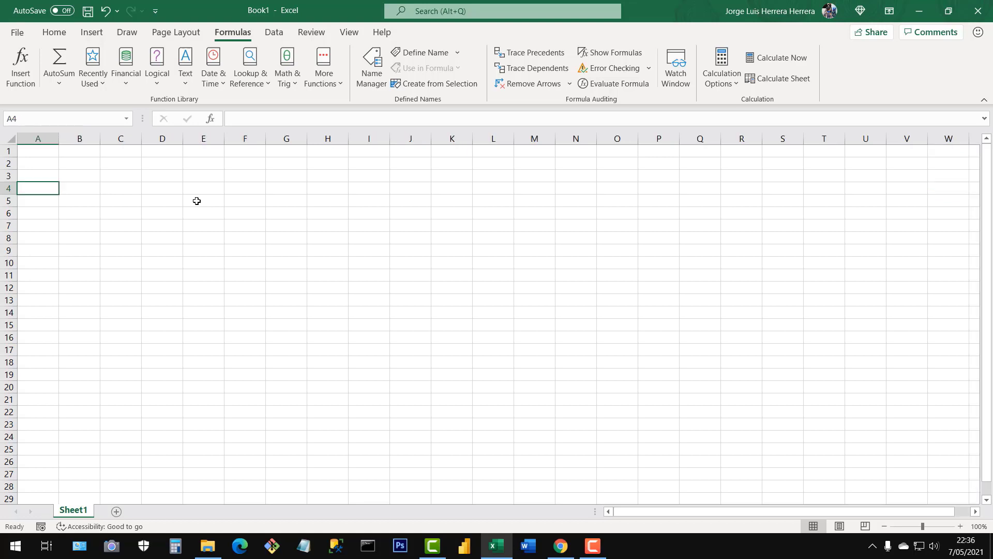
pyautogui.press('Up')
pyautogui.press('Up')
pyautogui.press('Up')
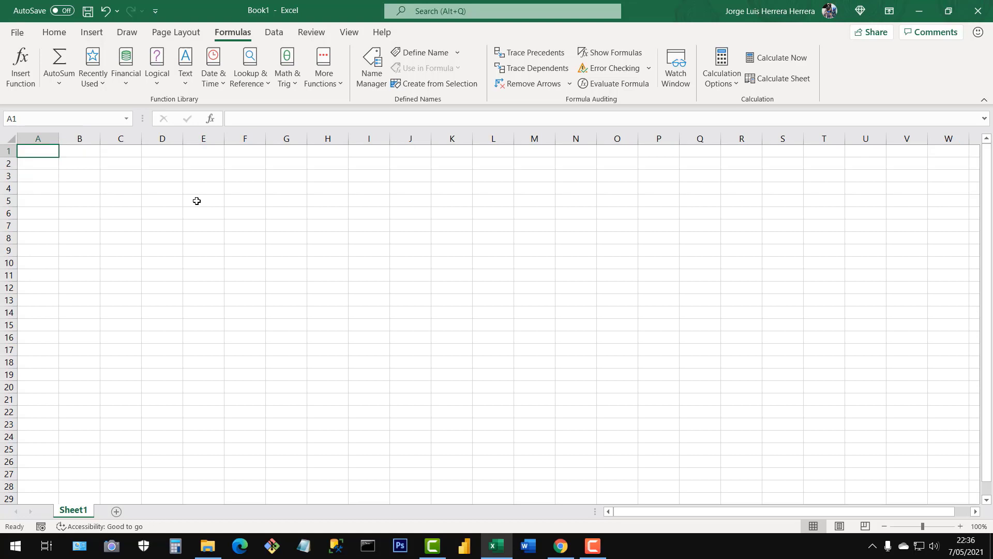
# Jump repeatedly between A1 and the worksheet's last row and last column, finishing back on A1.
pyautogui.hotkey('ctrl', 'Down')
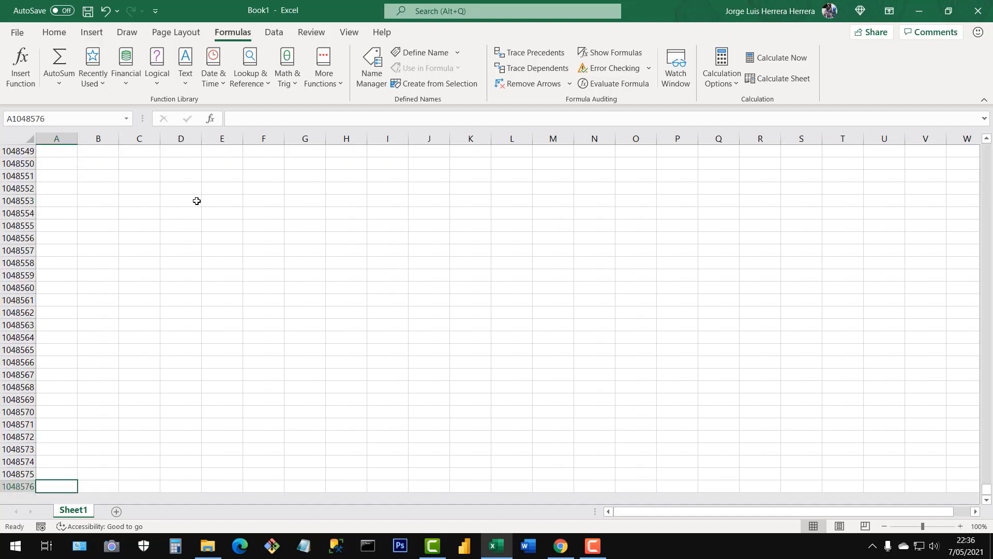
pyautogui.hotkey('ctrl', 'Up')
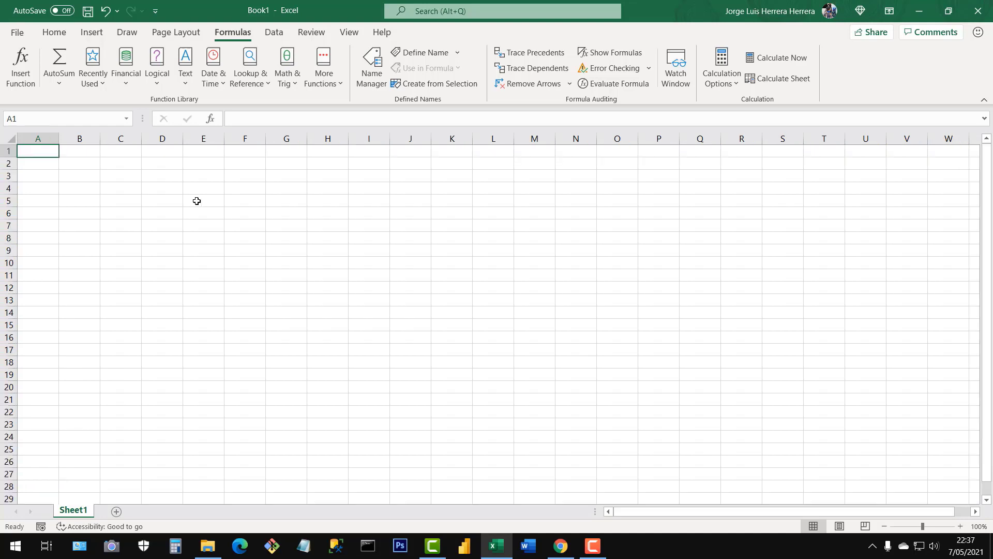
pyautogui.hotkey('ctrl', 'Right')
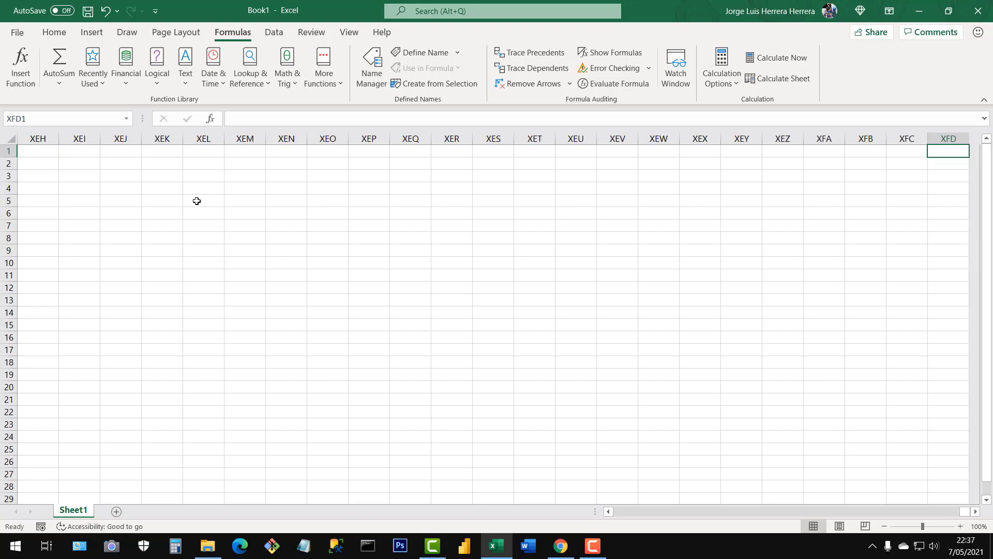
pyautogui.hotkey('ctrl', 'Left')
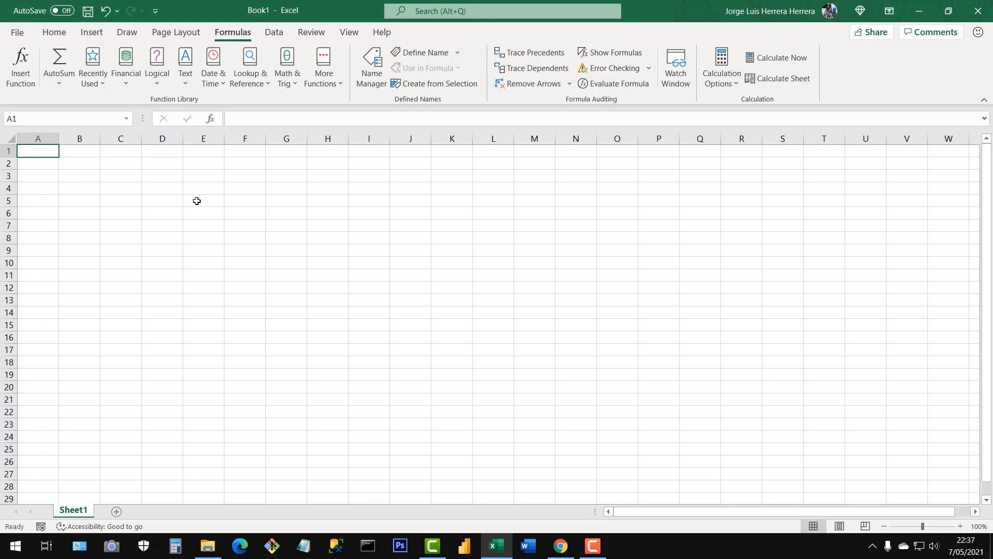
pyautogui.hotkey('ctrl', 'Down')
pyautogui.hotkey('ctrl', 'Up')
pyautogui.hotkey('ctrl', 'Right')
pyautogui.hotkey('ctrl', 'Left')
pyautogui.hotkey('ctrl', 'Down')
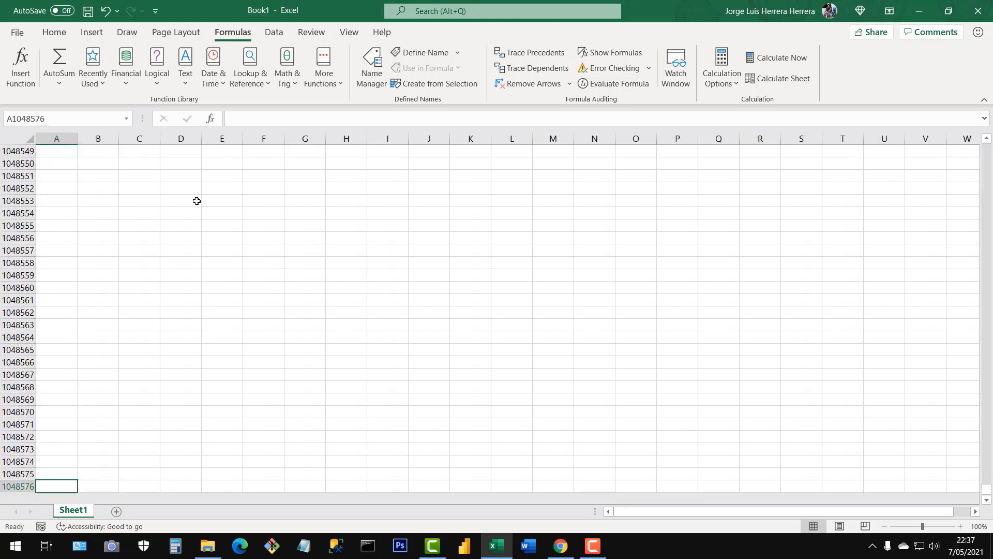
pyautogui.hotkey('ctrl', 'Up')
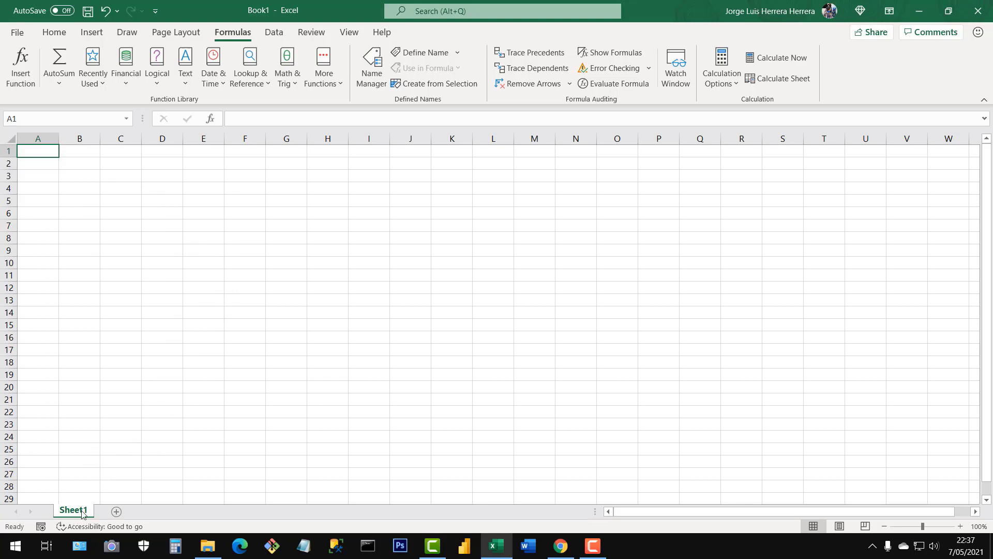
# Add a second worksheet and, starting from its cell A3, jump to the last column, back, and to the last row.
pyautogui.click(116, 511)
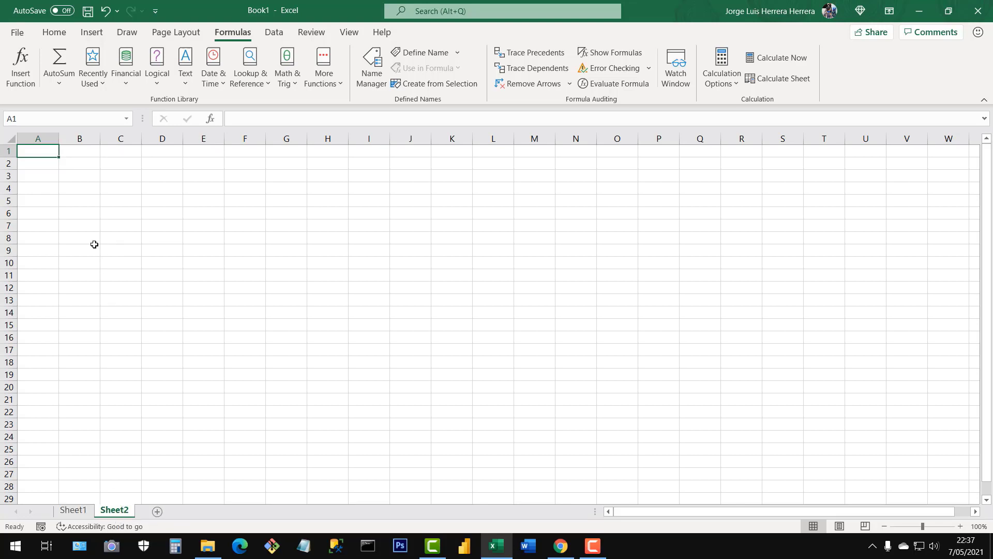
pyautogui.click(103, 192)
pyautogui.click(53, 175)
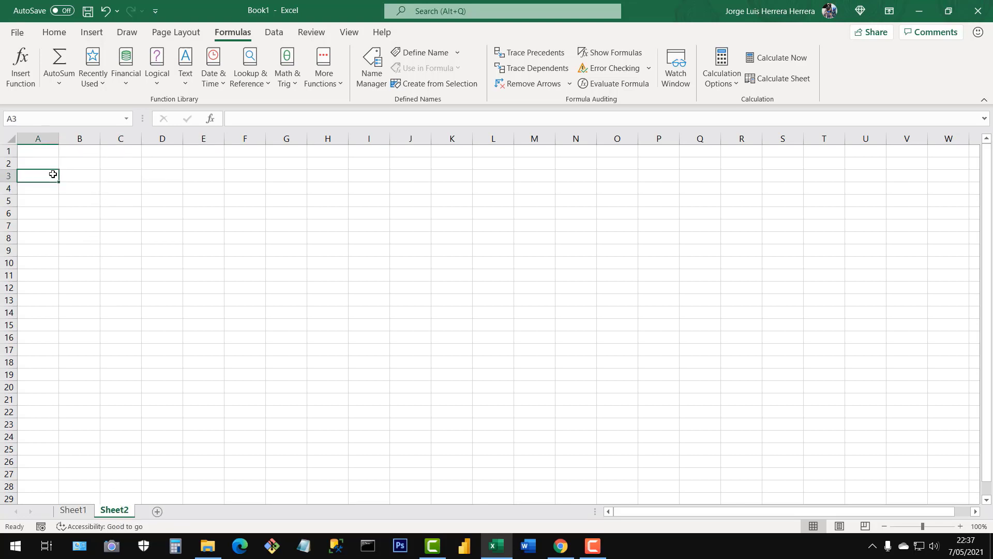
pyautogui.hotkey('ctrl', 'Right')
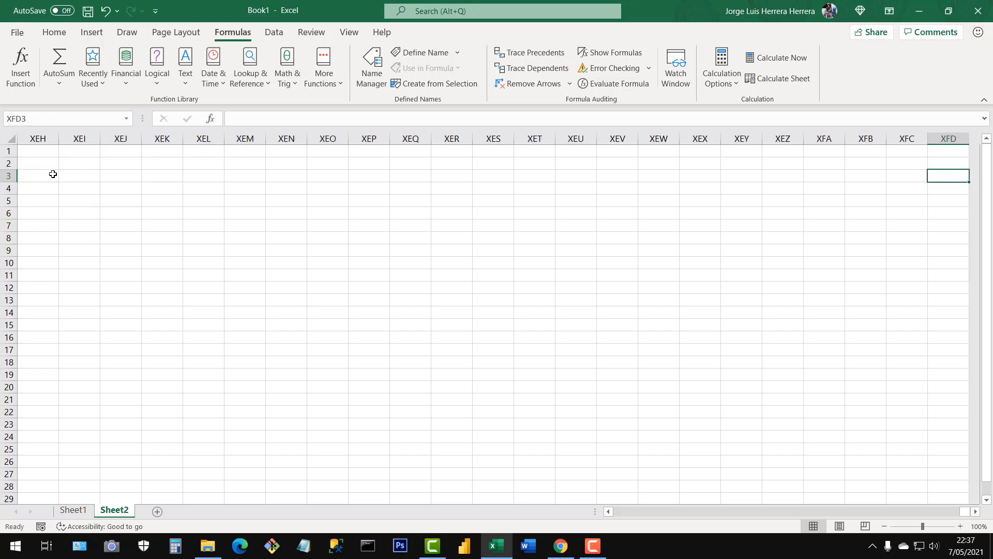
pyautogui.hotkey('ctrl', 'Left')
pyautogui.hotkey('ctrl', 'Down')
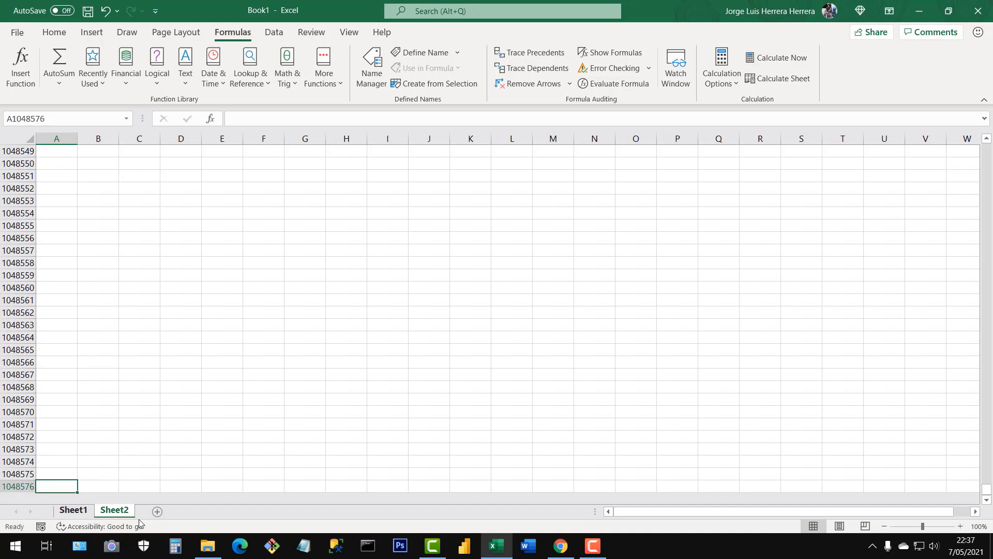
# Add a third worksheet and select its cells D23 and D16.
pyautogui.click(156, 511)
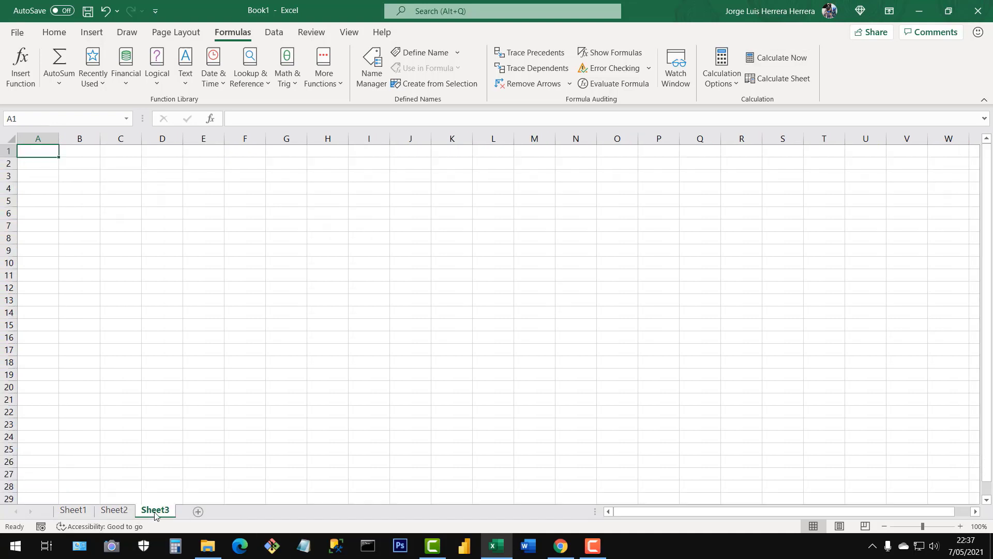
pyautogui.click(166, 427)
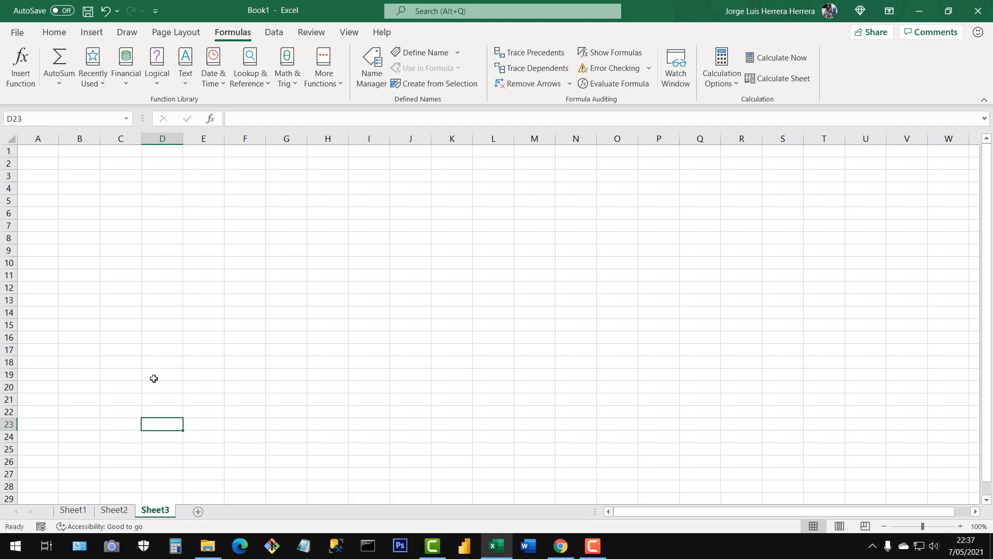
pyautogui.click(178, 341)
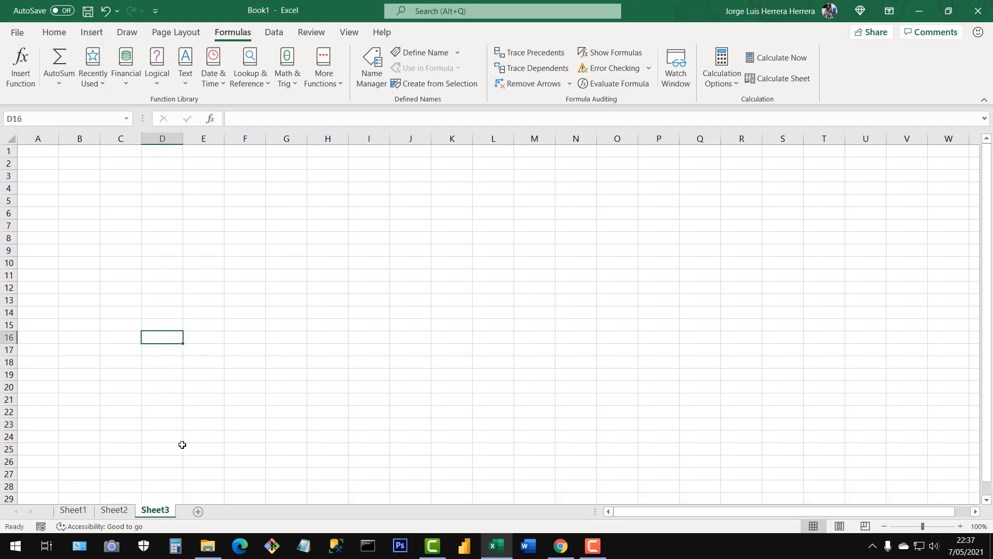
# Switch through Sheet2 and Sheet1, then return Sheet2 to its first rows and select cell C20.
pyautogui.click(120, 511)
pyautogui.click(73, 511)
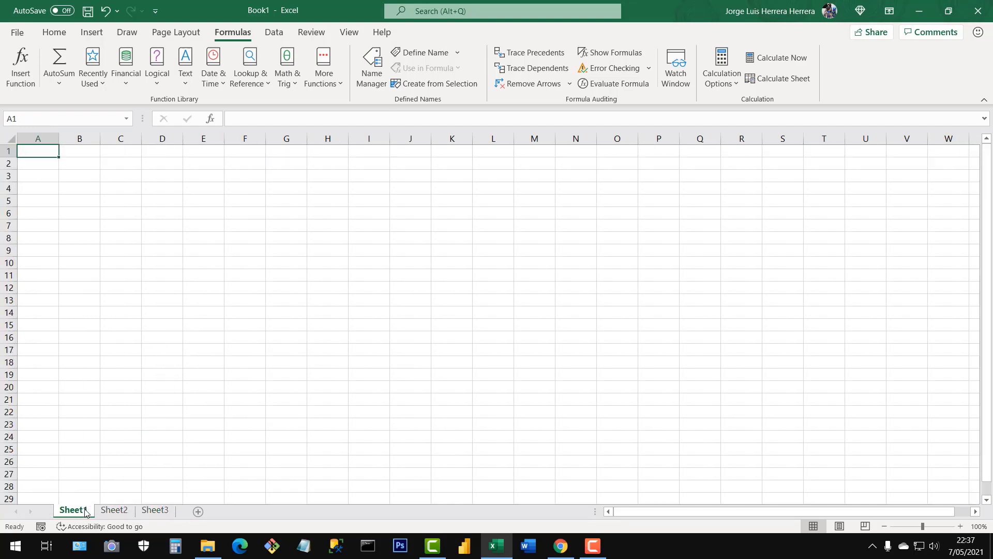
pyautogui.click(110, 510)
pyautogui.click(94, 416)
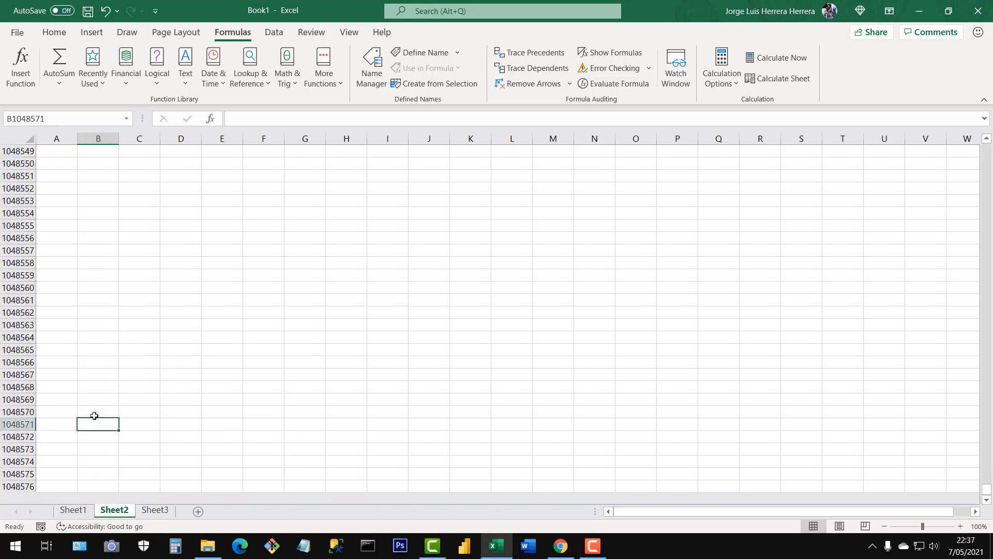
pyautogui.hotkey('ctrl', 'Up')
pyautogui.click(141, 381)
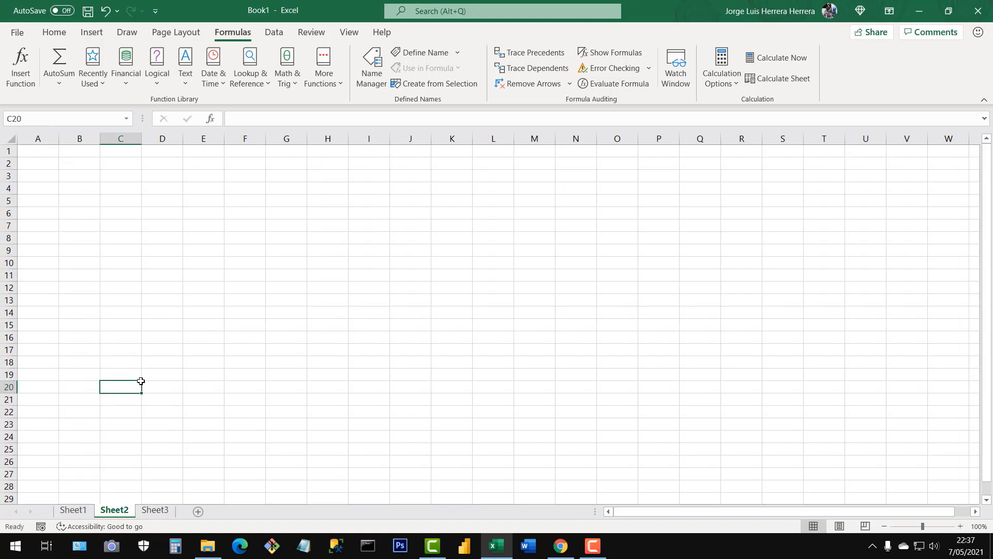
# Switch to Sheet1 and select cell B12, then cell E9.
pyautogui.click(74, 512)
pyautogui.click(92, 287)
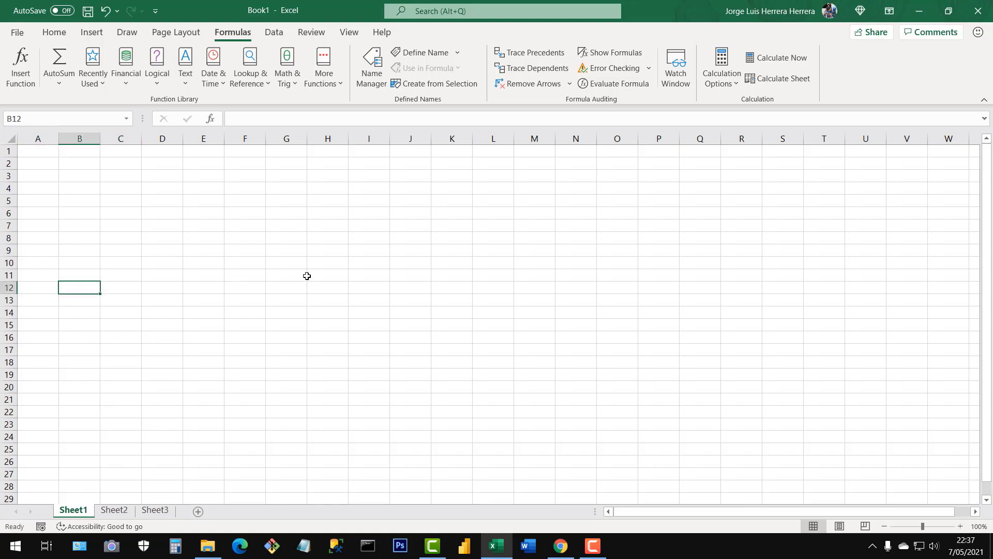
pyautogui.click(197, 245)
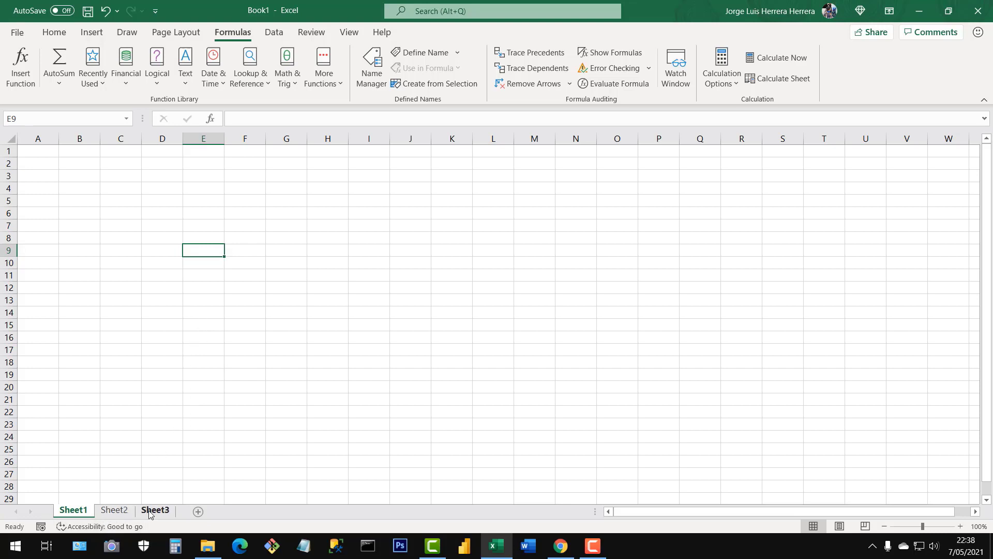
# Cycle through the workbook's three worksheets, ending on Sheet3.
pyautogui.click(116, 510)
pyautogui.click(154, 511)
pyautogui.click(75, 512)
pyautogui.click(116, 514)
pyautogui.click(150, 511)
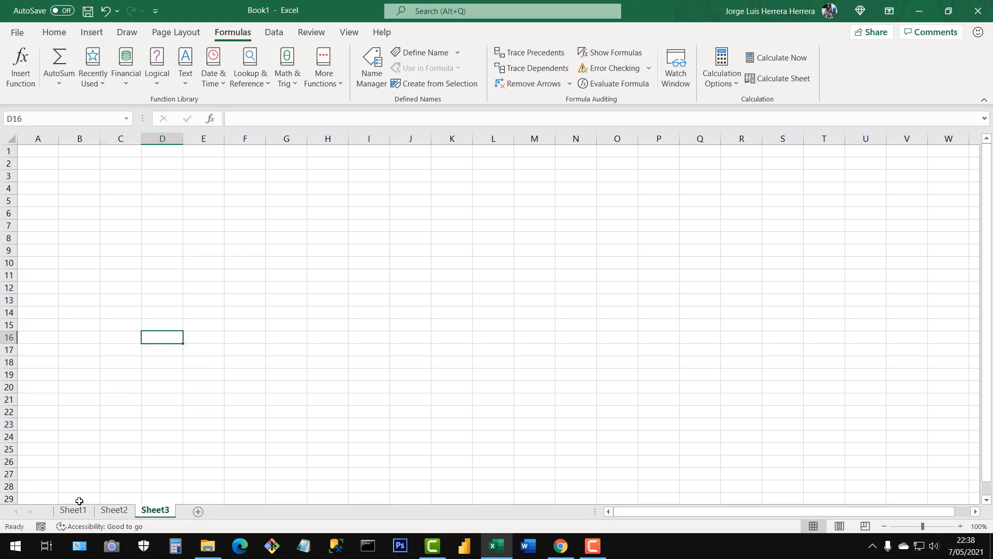
# Enter 2 in cell H7 and 4 in cell H8 of Sheet3.
pyautogui.click(124, 425)
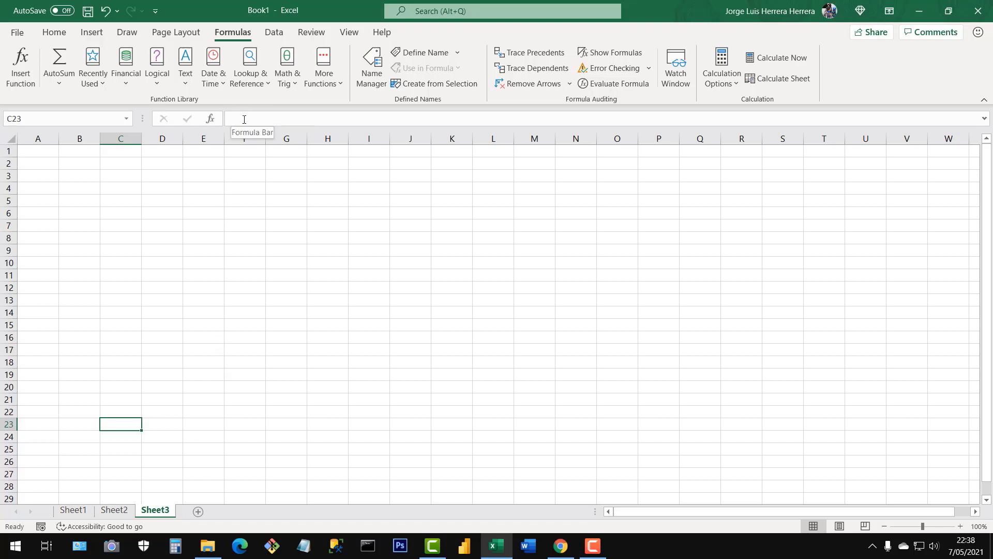
pyautogui.click(325, 249)
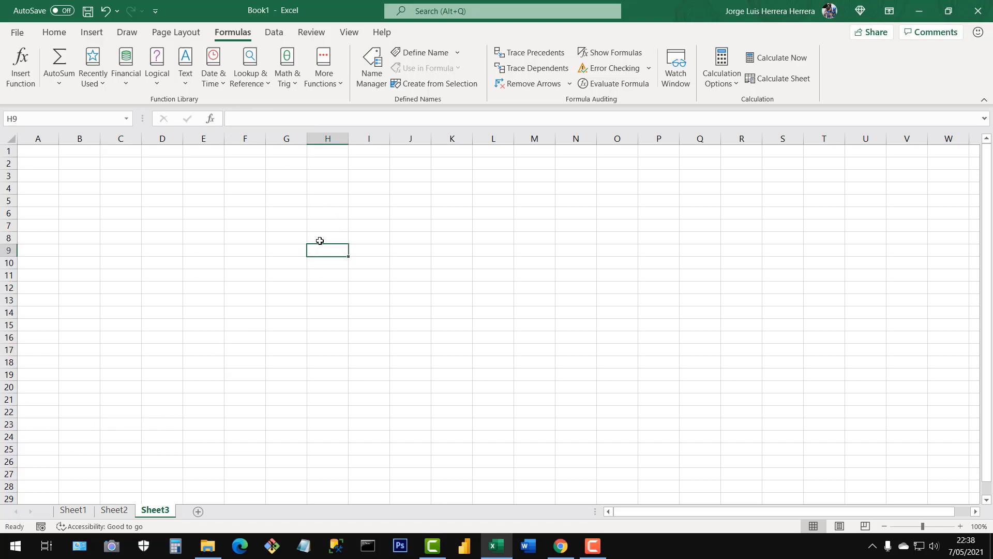
pyautogui.click(327, 227)
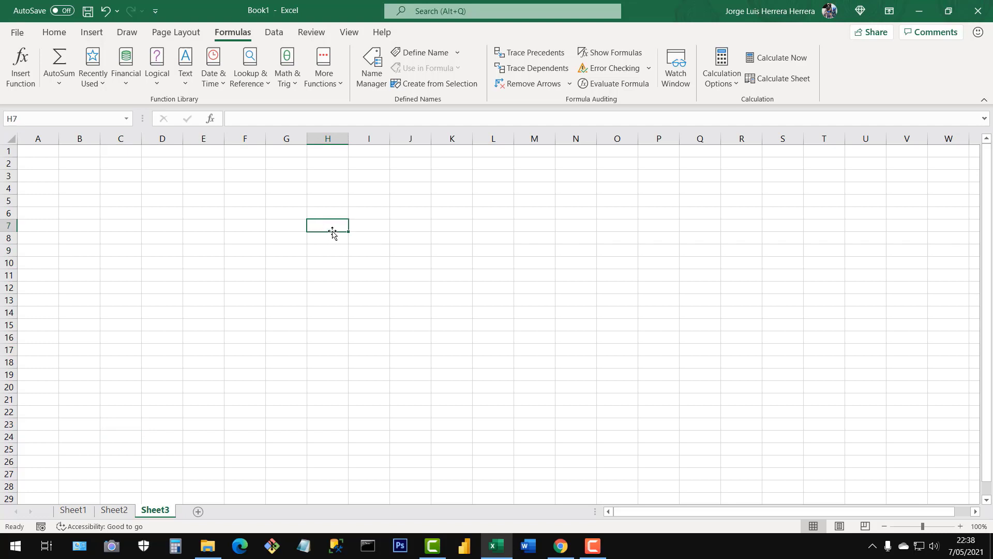
pyautogui.write('2')
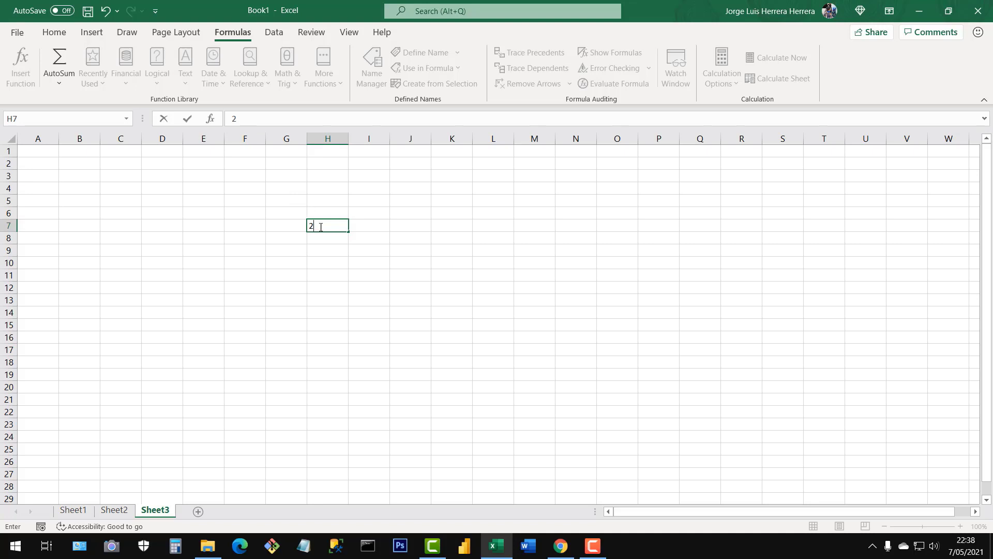
pyautogui.press('Return')
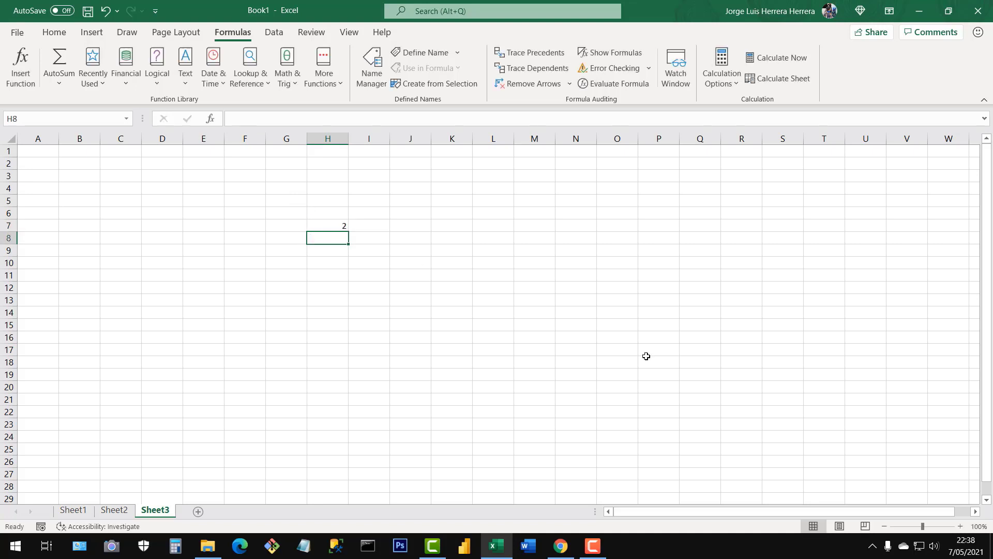
pyautogui.write('4')
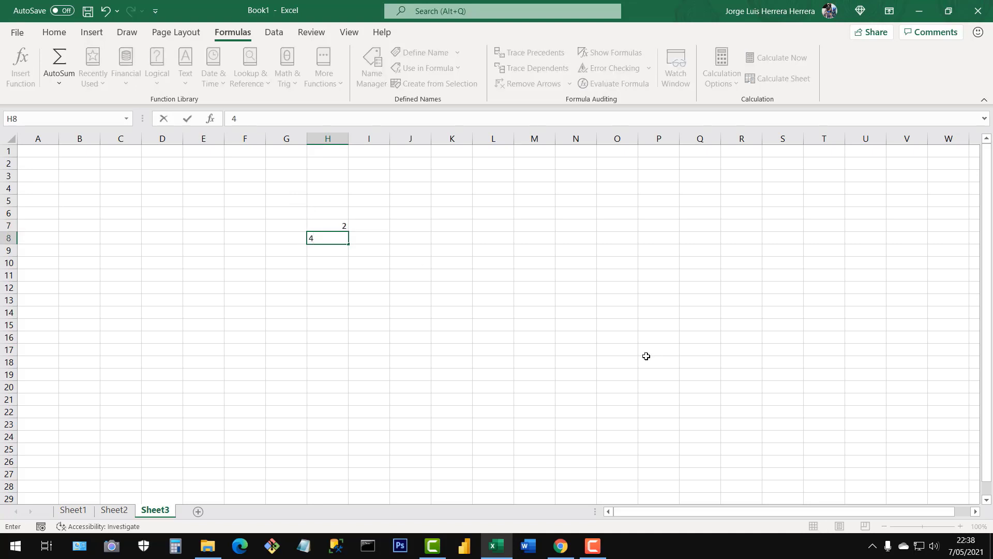
pyautogui.press('Return')
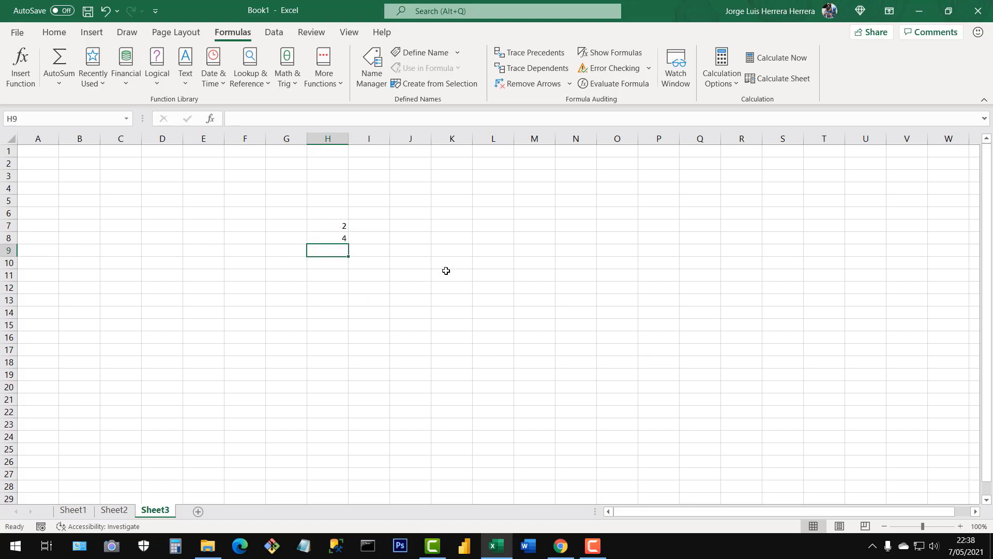
# Multiply the two numbers in cell H9 with the formula =H7*H8.
pyautogui.write('=')
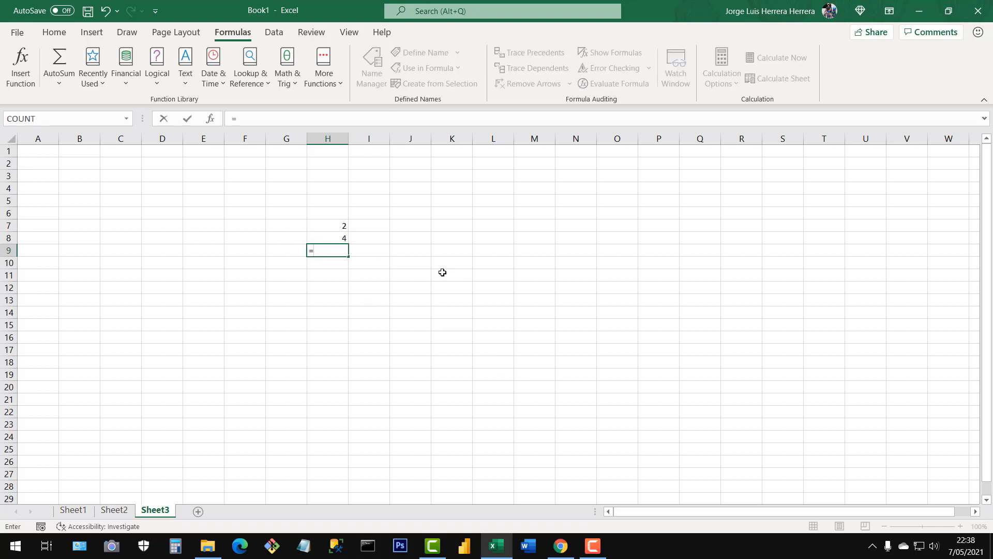
pyautogui.click(340, 225)
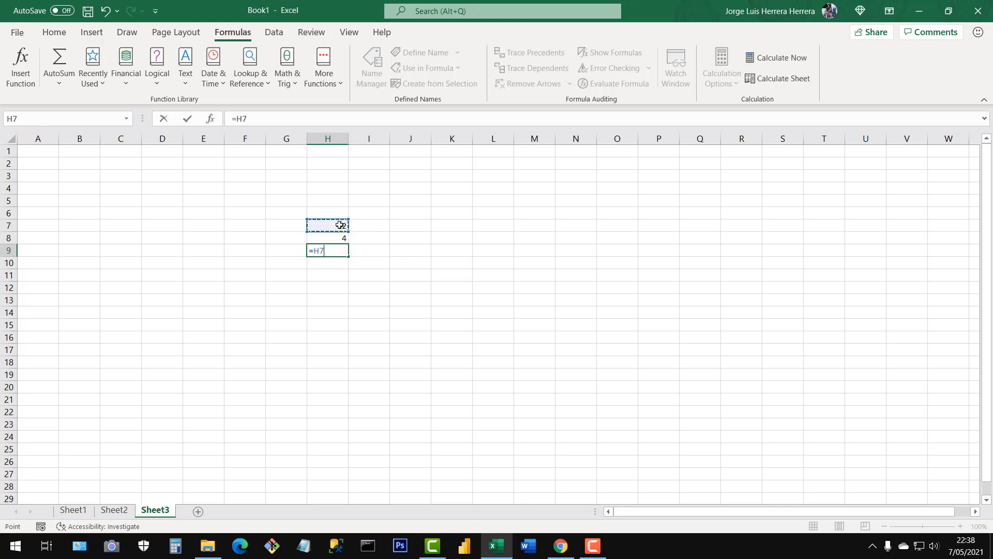
pyautogui.write('*')
pyautogui.click(340, 237)
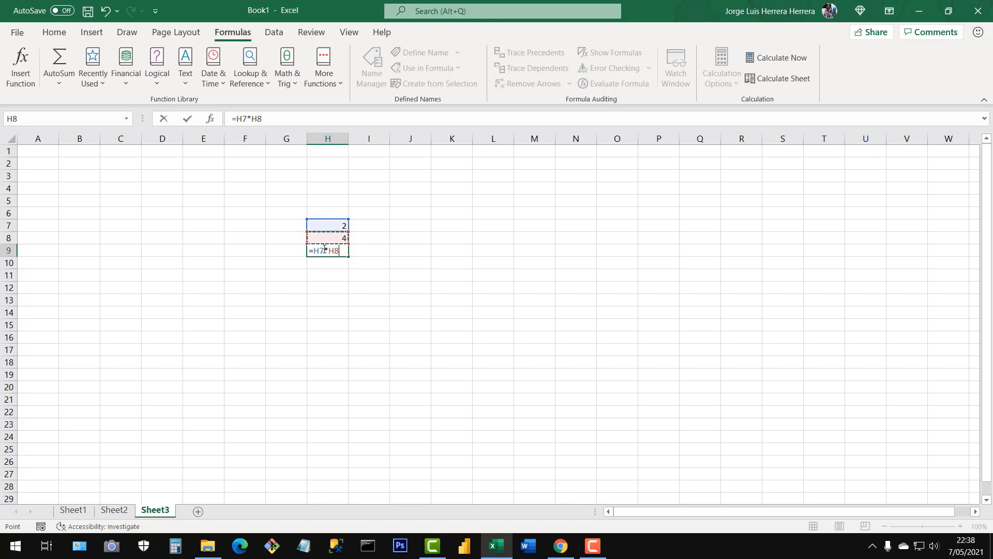
pyautogui.press('Return')
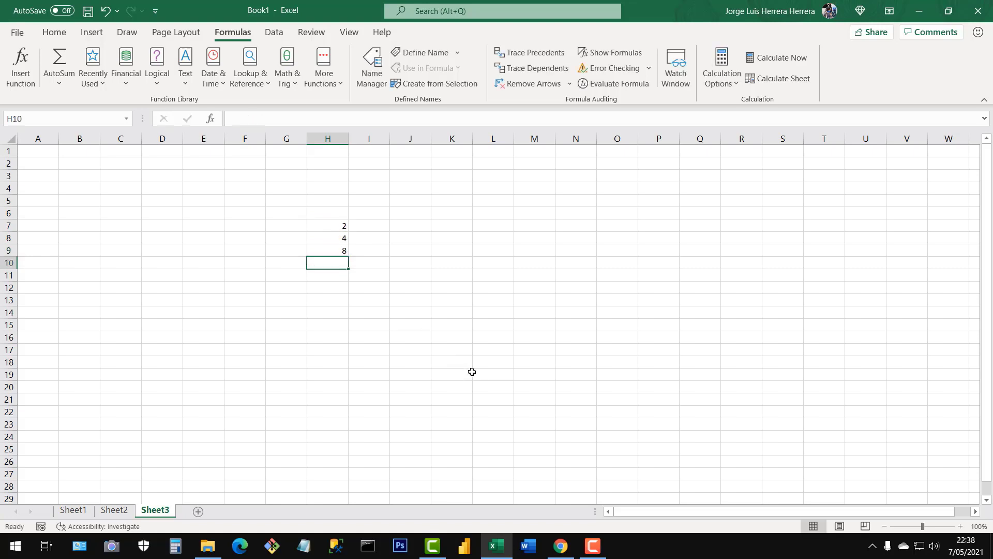
# Inspect the contents of cells H7, H8 and H9 one by one in the formula bar.
pyautogui.click(341, 252)
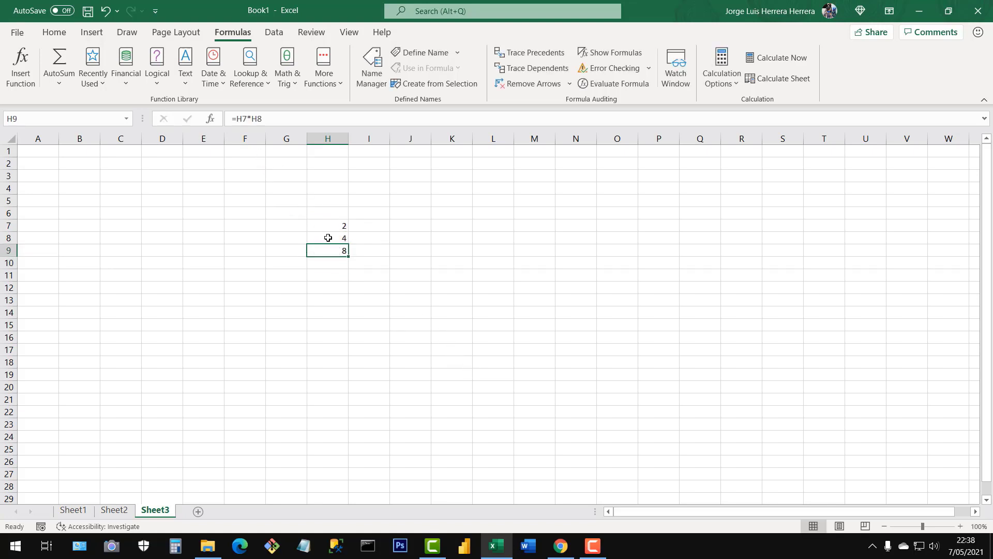
pyautogui.click(341, 223)
pyautogui.click(342, 236)
pyautogui.click(341, 250)
pyautogui.click(342, 238)
pyautogui.click(340, 228)
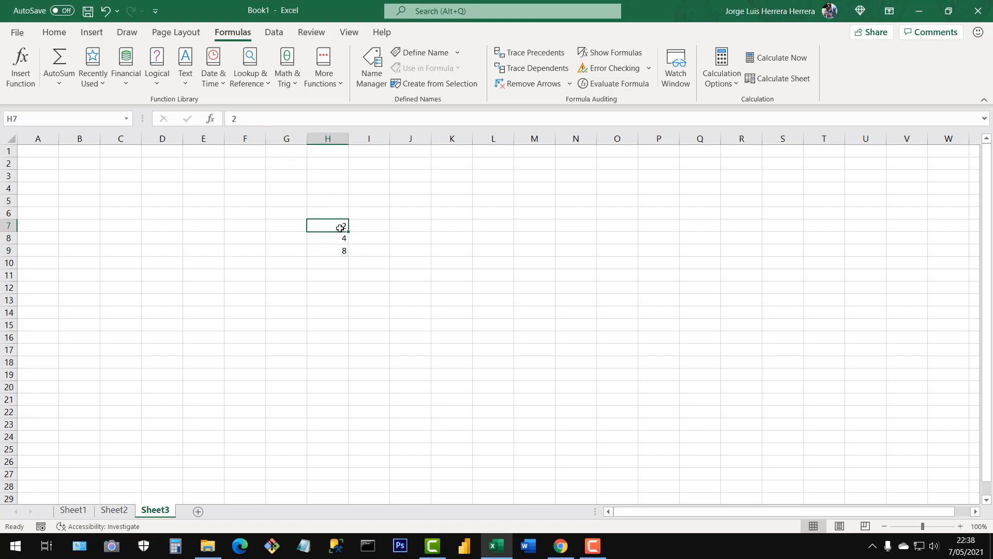
# Enter the heading Nº in cell H6 above the numbers and reselect that cell.
pyautogui.click(338, 213)
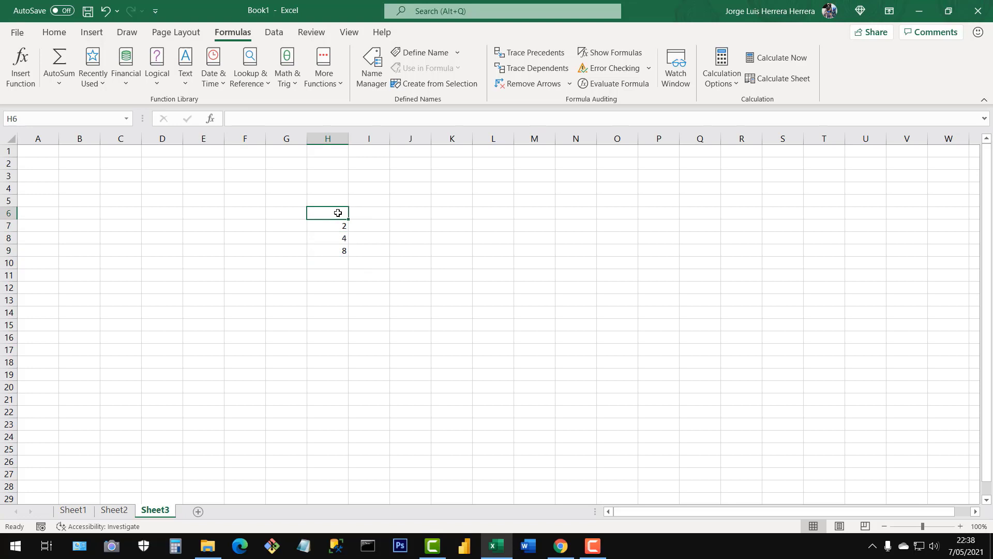
pyautogui.write('N')
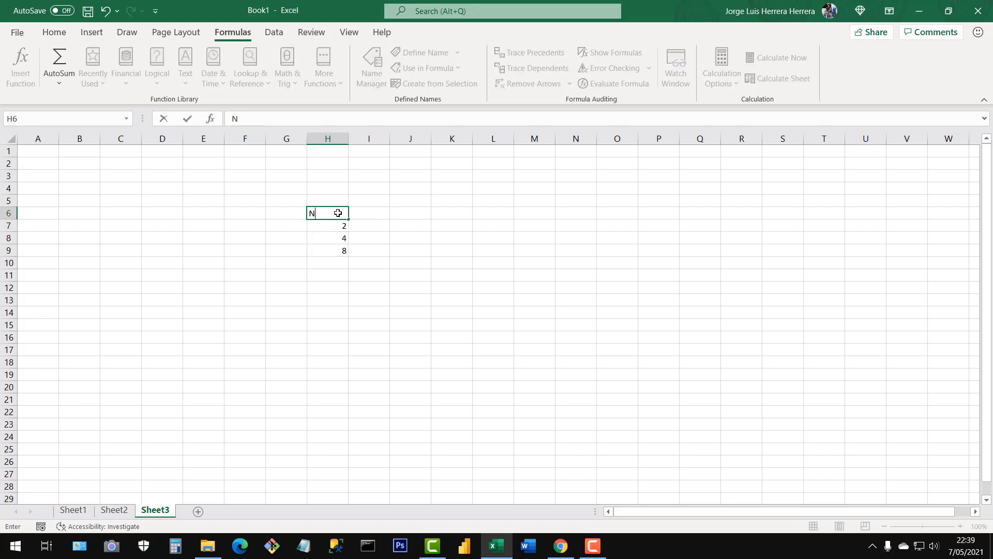
pyautogui.write('º')
pyautogui.click(347, 264)
pyautogui.click(325, 214)
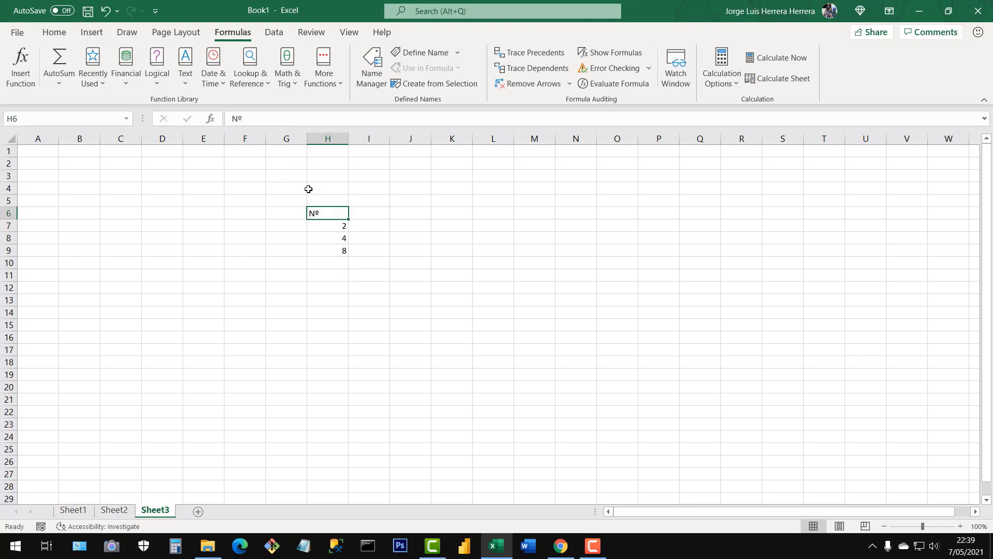
# Clear the contents of the range H4:I11 and select cell H16.
pyautogui.moveTo(308, 189); pyautogui.dragTo(375, 277)
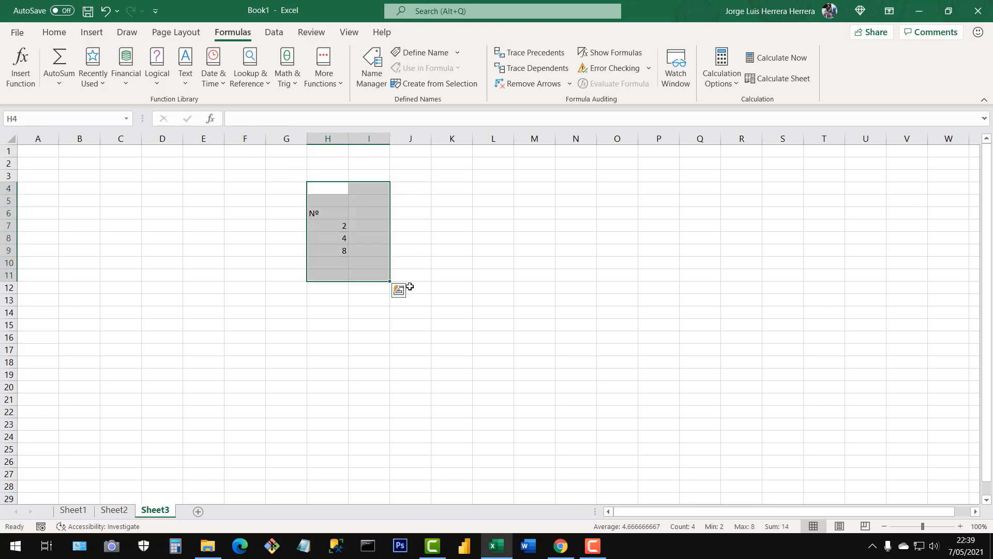
pyautogui.press('Delete')
pyautogui.click(313, 333)
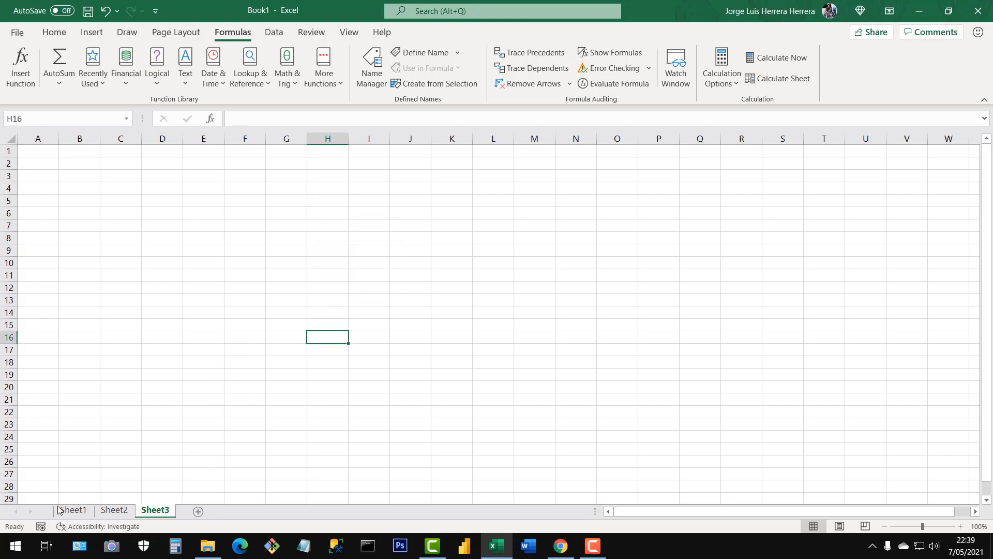
# Scroll through Sheet3 and back to its first rows, then select cell I17.
pyautogui.moveTo(729, 510); pyautogui.dragTo(641, 522)
pyautogui.moveTo(990, 393); pyautogui.dragTo(990, 477)
pyautogui.scroll(-3, 832, 404)
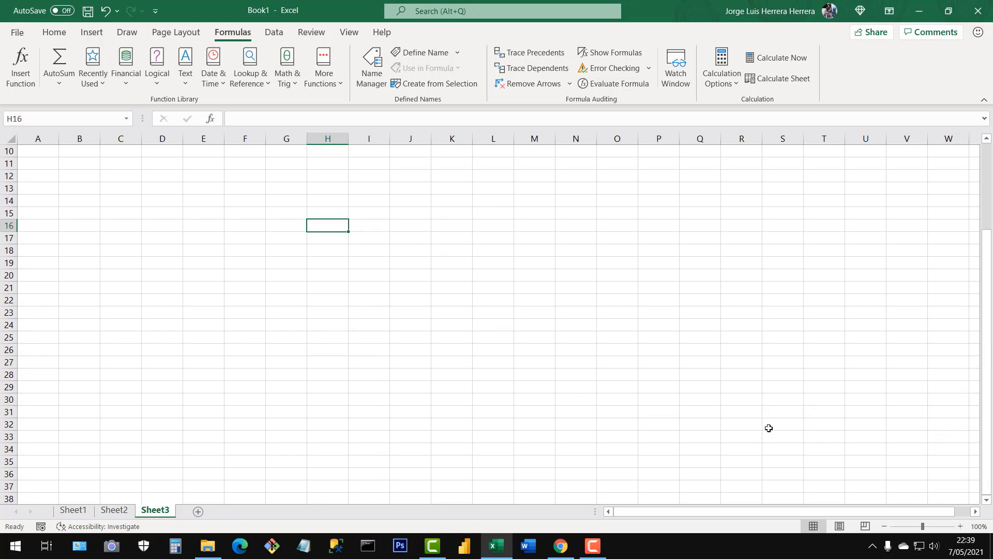
pyautogui.scroll(3, 768, 427)
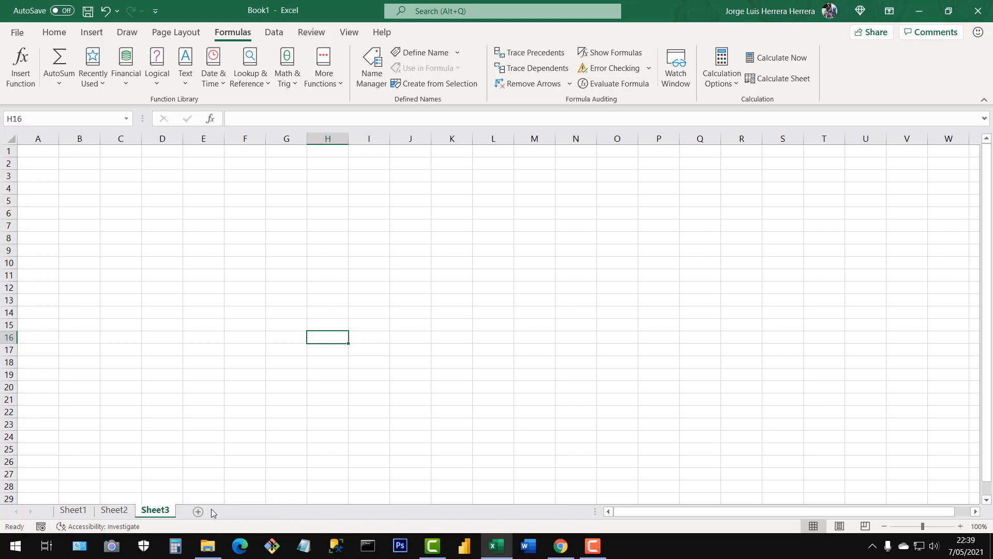
pyautogui.click(358, 351)
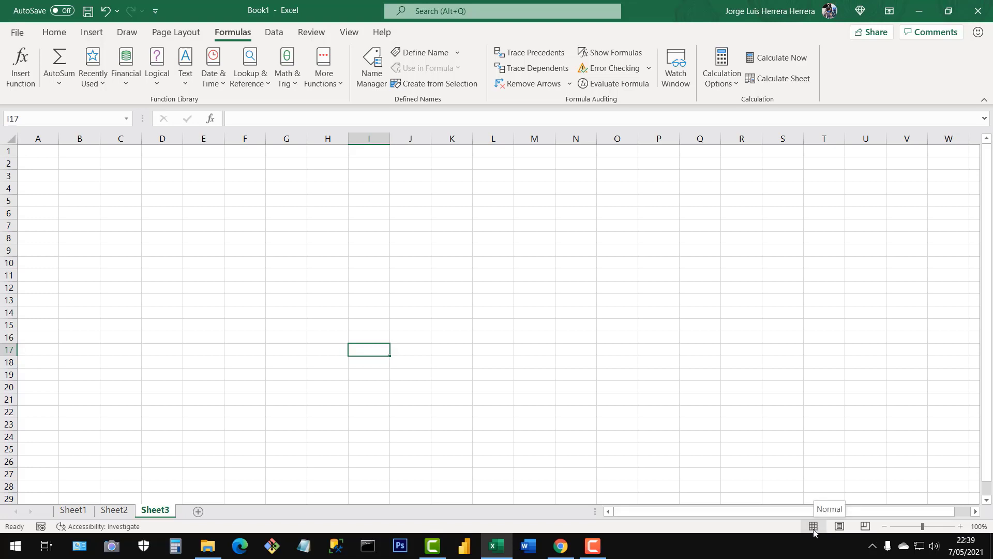
# Highlight B3:K14 on Sheet3 and a block of cells starting at B4 on Sheet1, then select cell S25.
pyautogui.moveTo(96, 177); pyautogui.dragTo(436, 317)
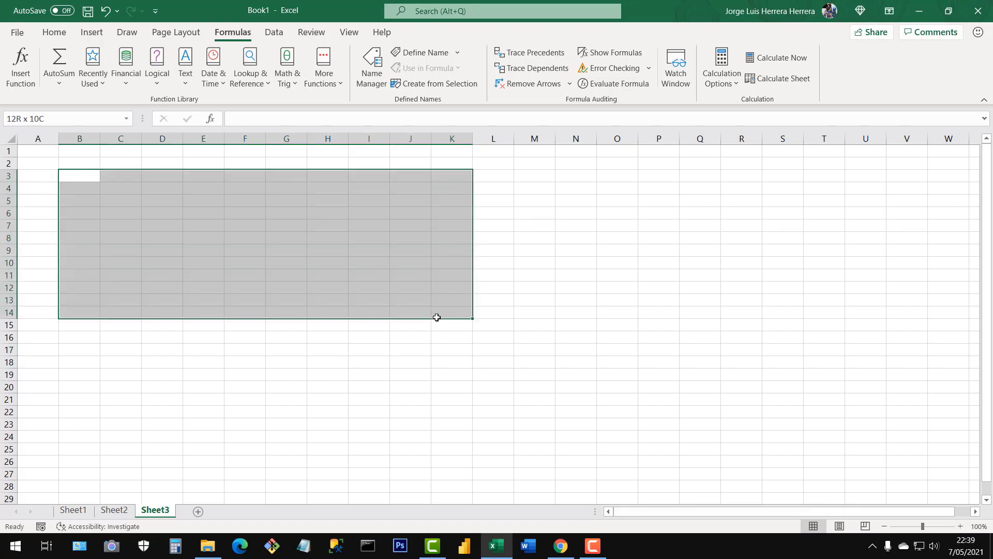
pyautogui.click(73, 510)
pyautogui.moveTo(77, 188); pyautogui.dragTo(448, 370)
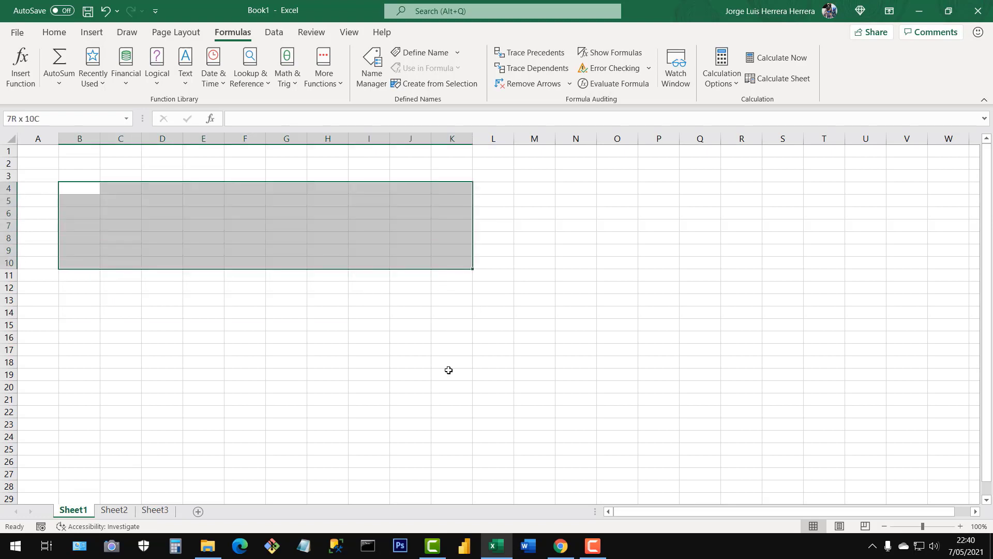
pyautogui.click(801, 450)
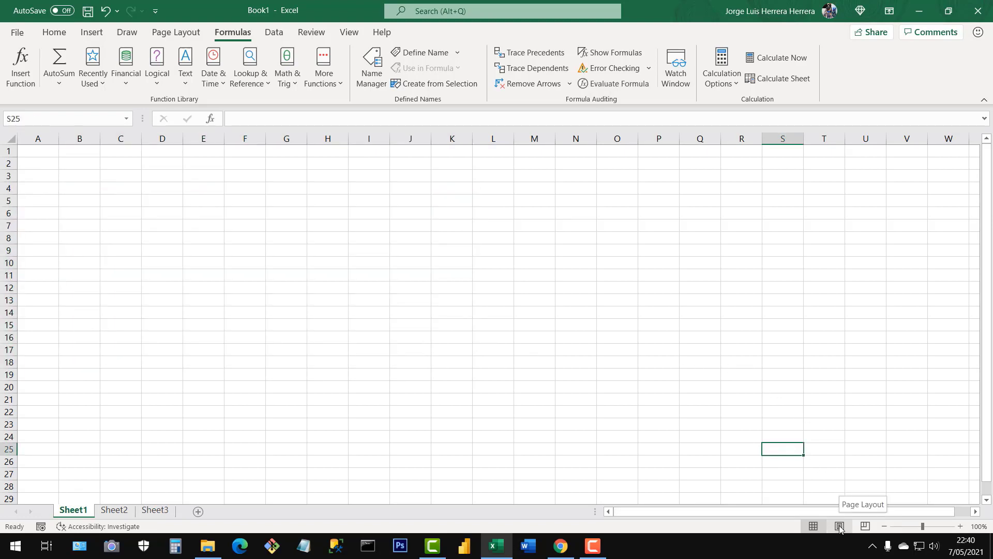
# Show Sheet1 in Page Layout view and browse its pages from the first column and row.
pyautogui.click(839, 526)
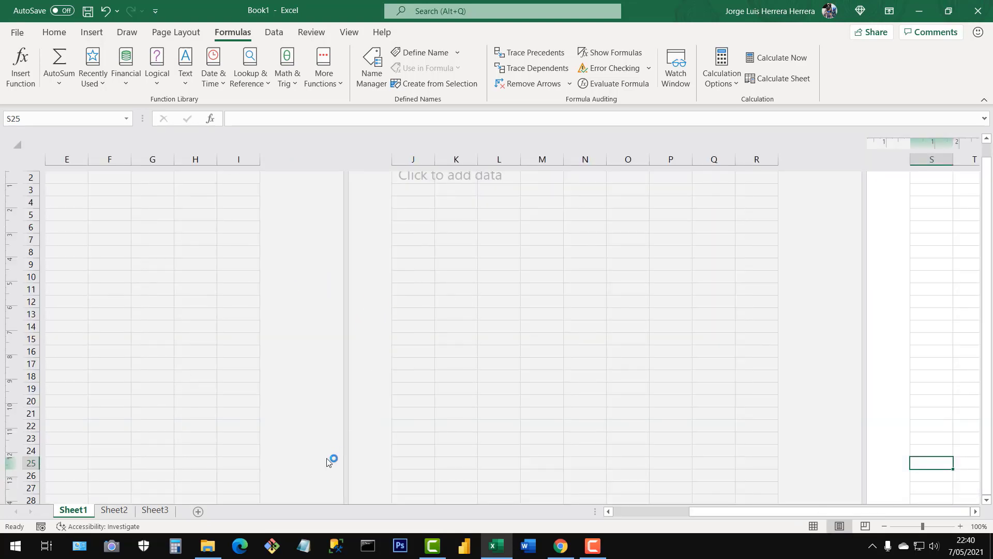
pyautogui.moveTo(721, 512); pyautogui.dragTo(591, 513)
pyautogui.scroll(2, 344, 307)
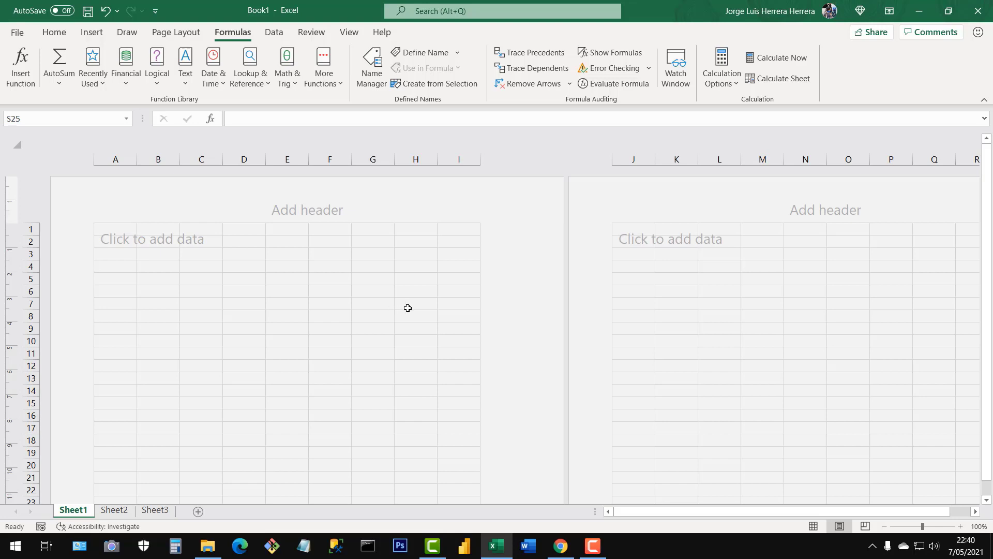
pyautogui.scroll(-4, 406, 308)
pyautogui.scroll(4, 443, 317)
pyautogui.click(100, 210)
pyautogui.scroll(-15, 519, 377)
pyautogui.scroll(15, 519, 362)
# Show Sheet1 in Page Break Preview, then return it to Normal view.
pyautogui.click(864, 526)
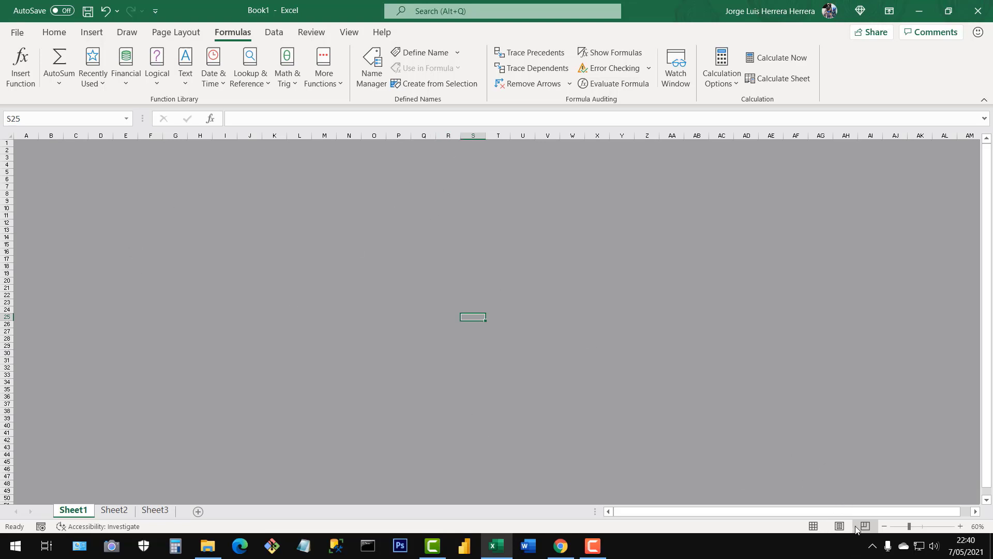
pyautogui.click(813, 525)
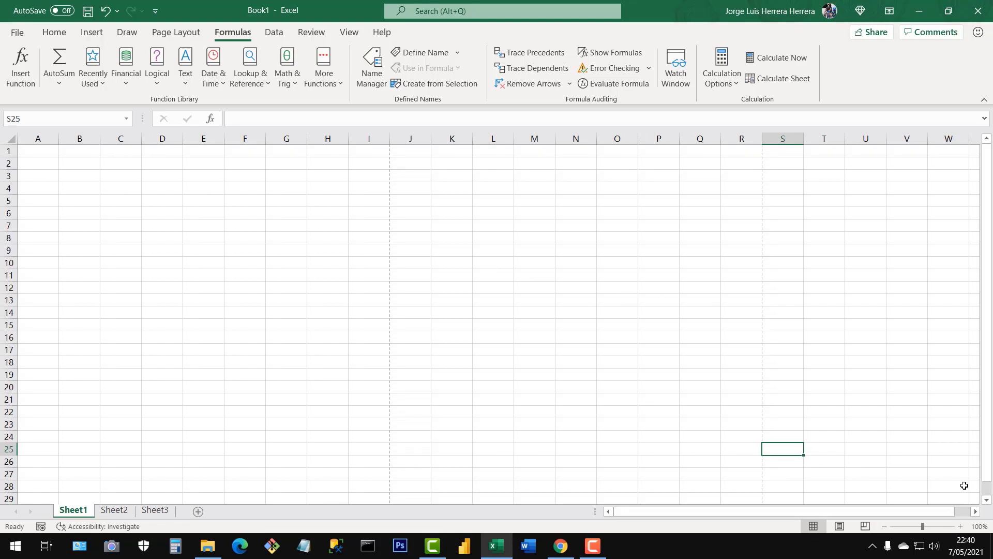
# Zoom Sheet1 in to 130% and back out to 100%.
pyautogui.click(960, 526)
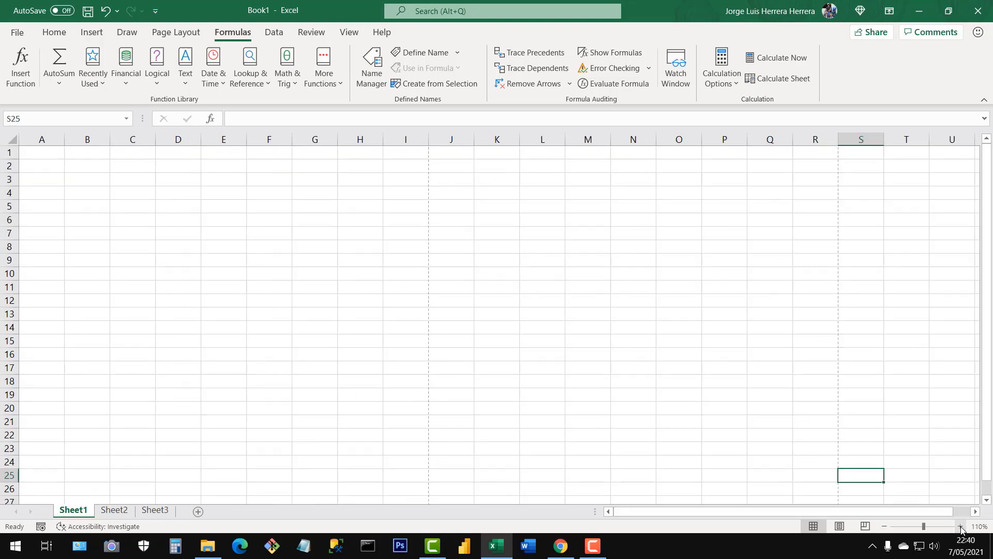
pyautogui.click(960, 526)
pyautogui.click(960, 526)
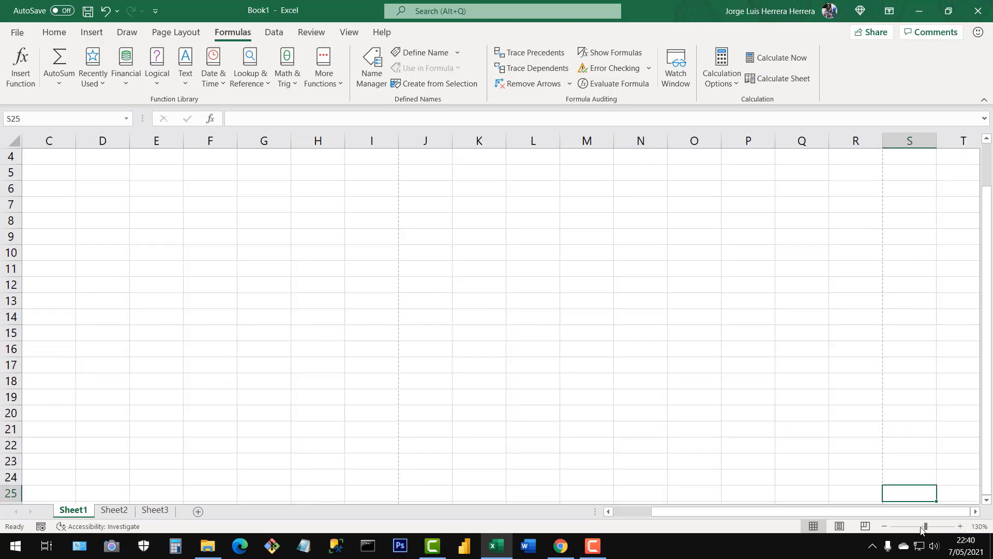
pyautogui.click(884, 526)
pyautogui.click(884, 526)
pyautogui.click(884, 526)
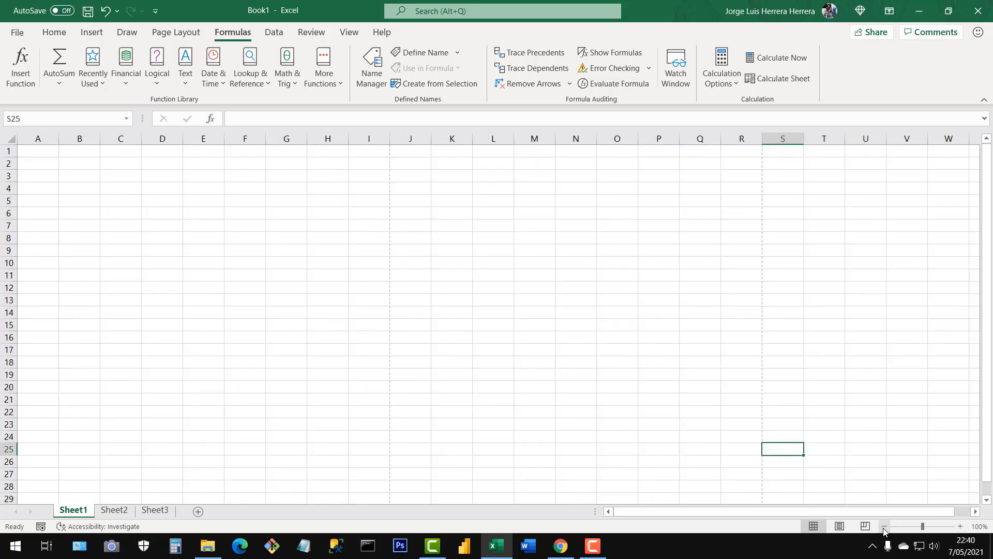
# Zoom Sheet1 in to 120%, view its first rows, then reduce the zoom to 110%.
pyautogui.click(960, 526)
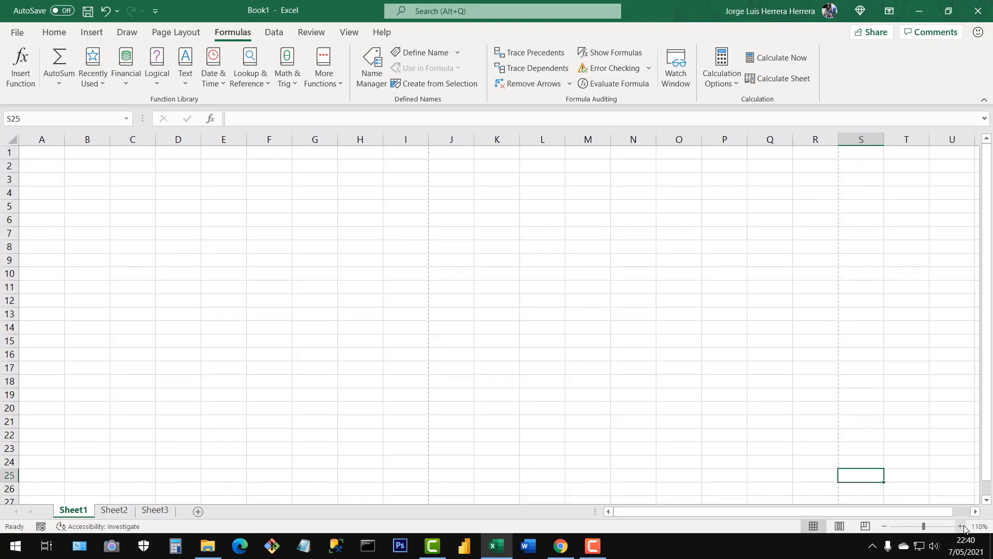
pyautogui.click(961, 526)
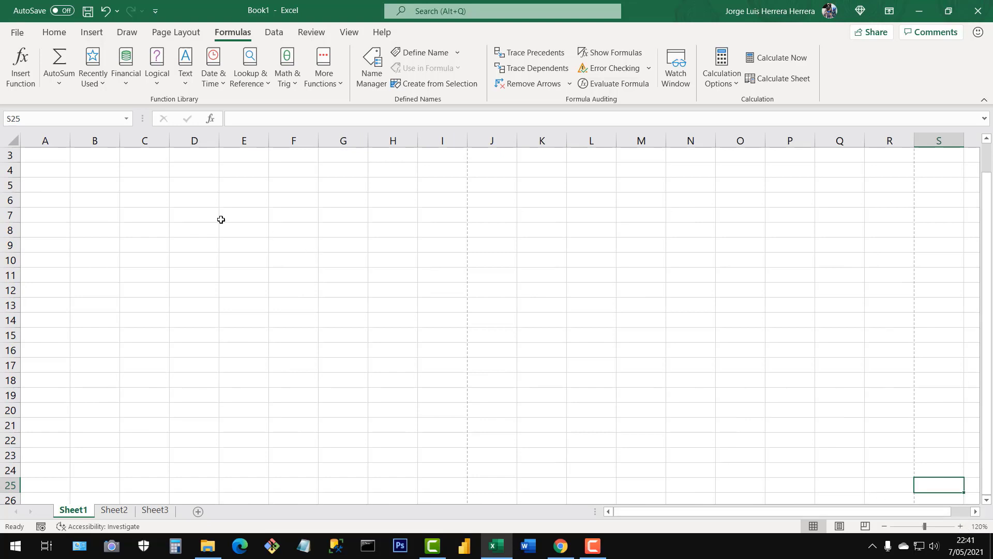
pyautogui.scroll(1, 134, 242)
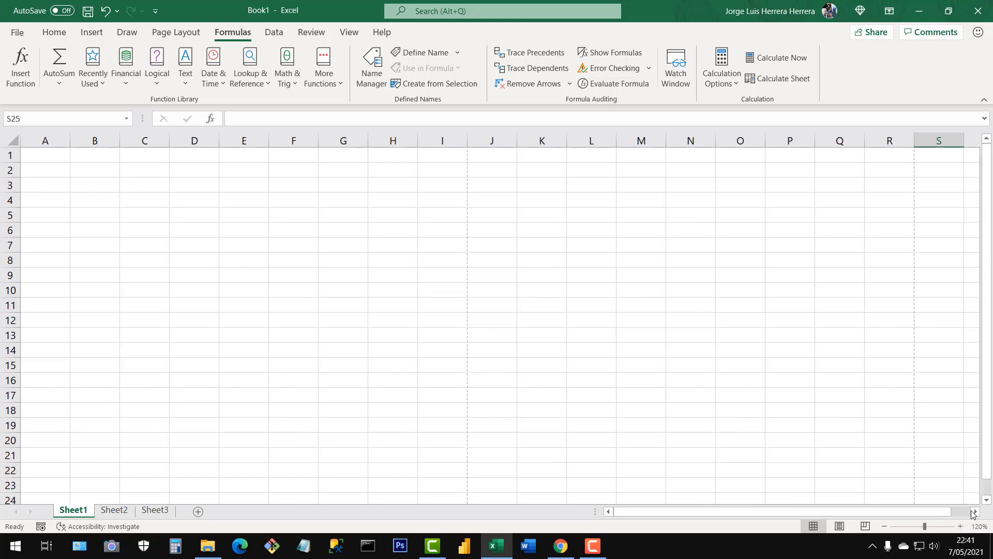
pyautogui.click(884, 526)
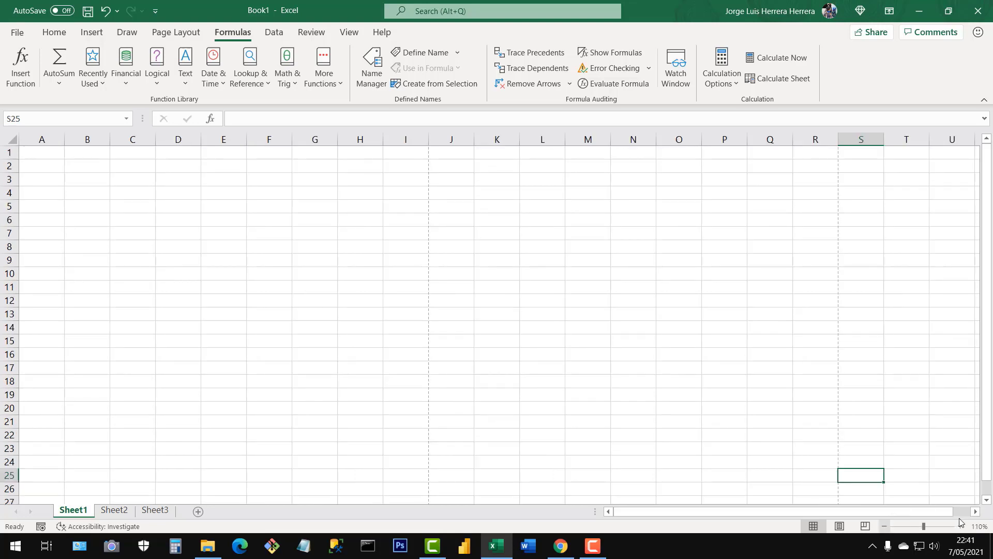
# Set the zoom of Sheet1 to 100% and select cell N12.
pyautogui.click(885, 526)
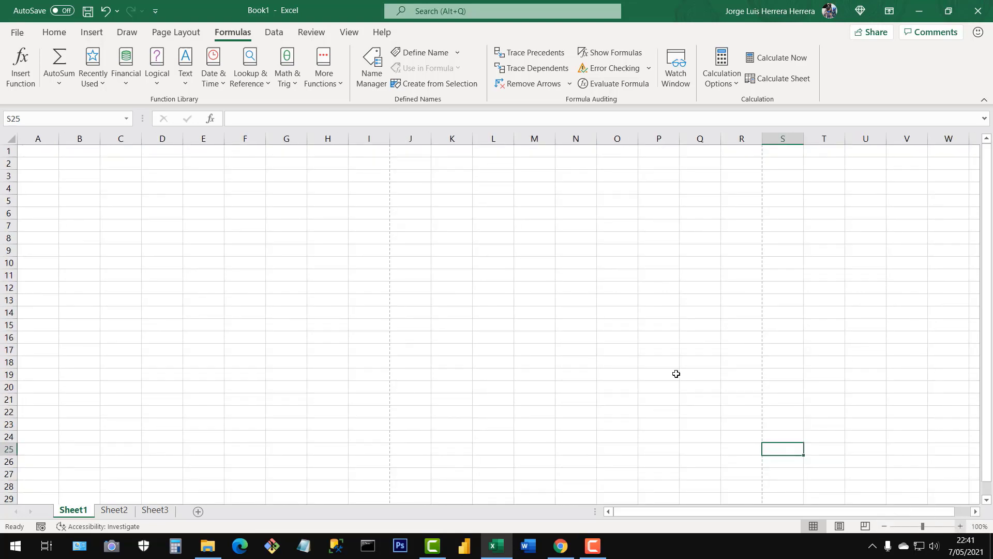
pyautogui.click(358, 272)
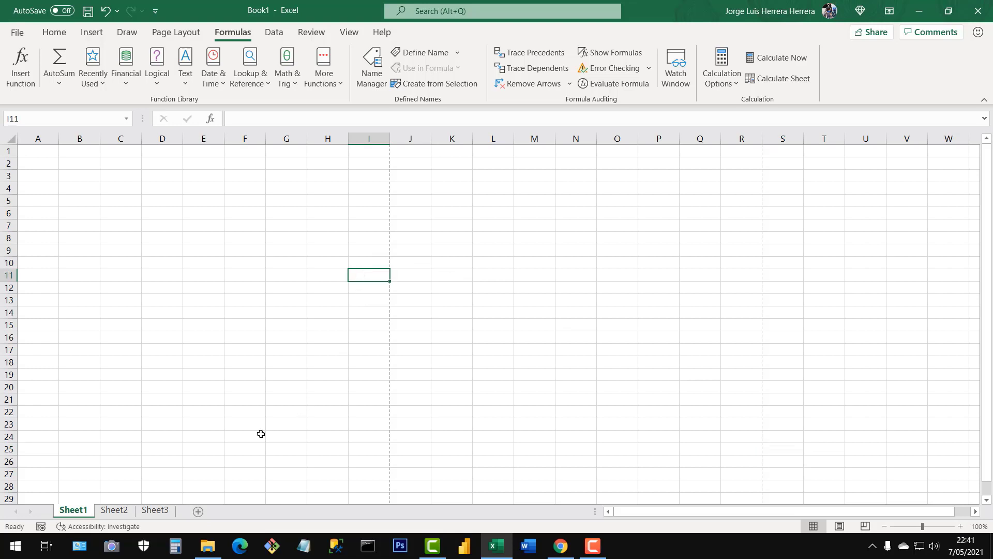
pyautogui.click(558, 284)
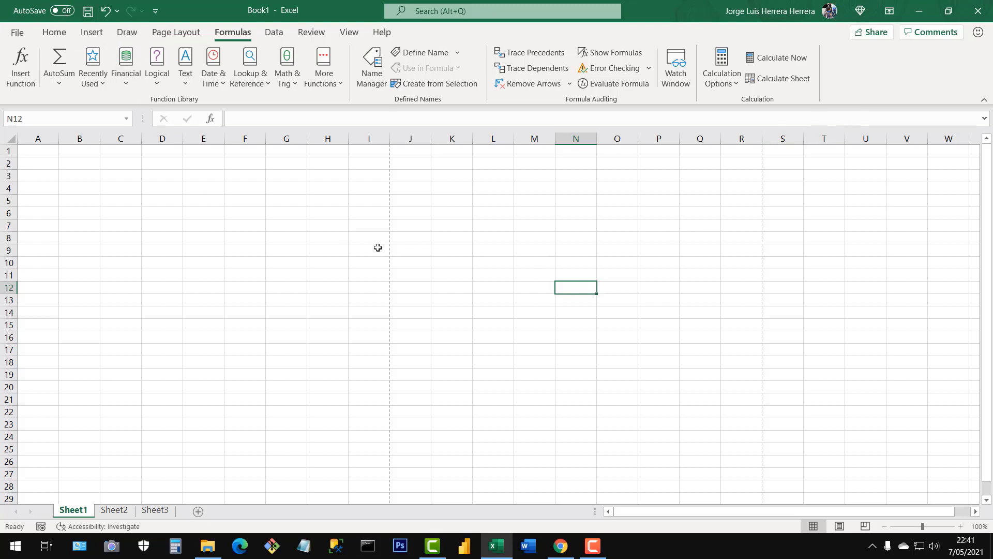
pyautogui.moveTo(71, 151); pyautogui.dragTo(629, 372)
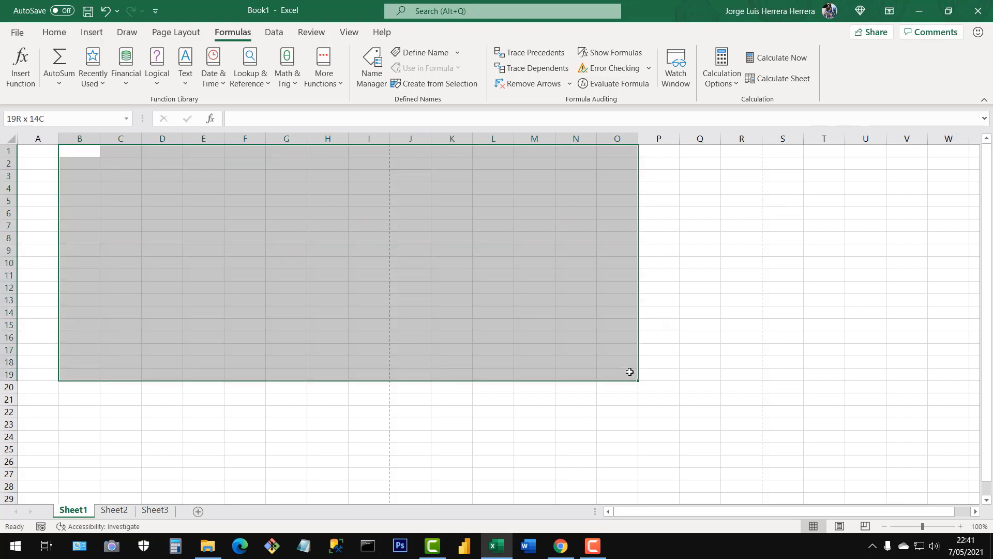
pyautogui.click(392, 326)
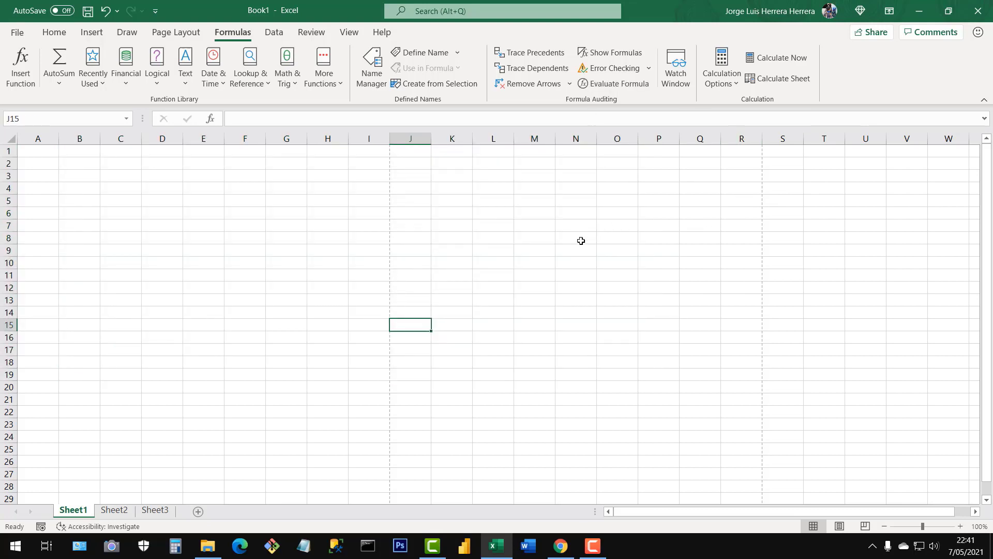
pyautogui.moveTo(213, 192); pyautogui.dragTo(537, 369)
pyautogui.click(403, 313)
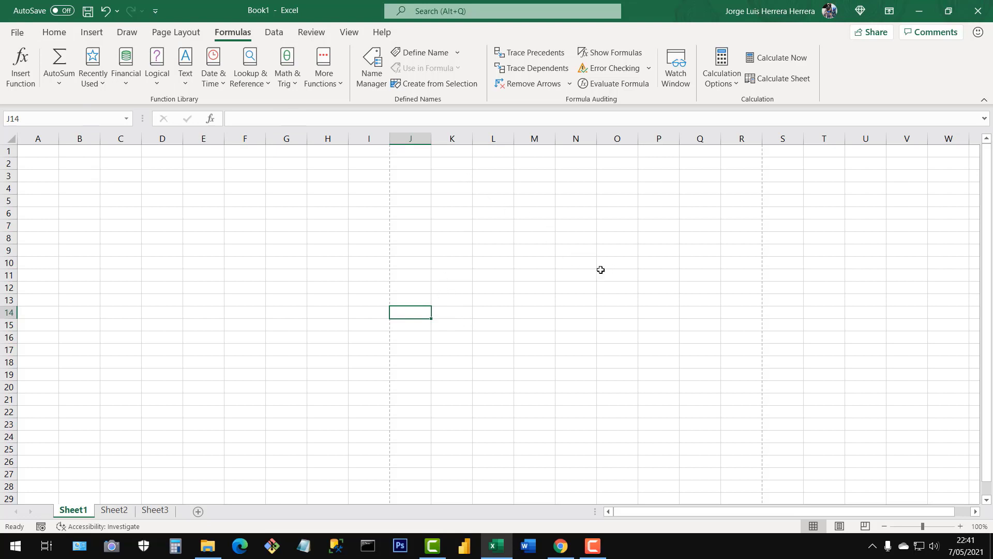
pyautogui.moveTo(53, 150); pyautogui.dragTo(597, 310)
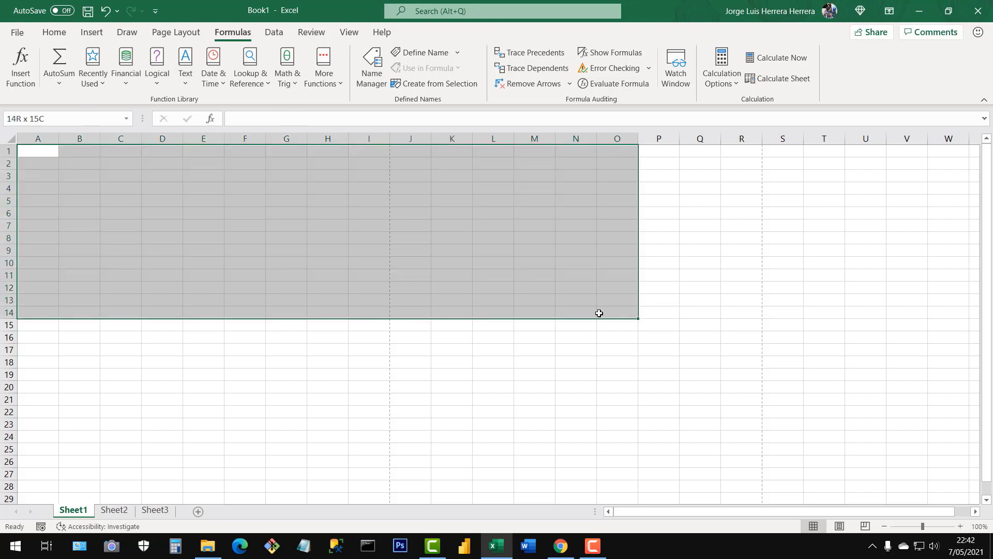
pyautogui.click(392, 269)
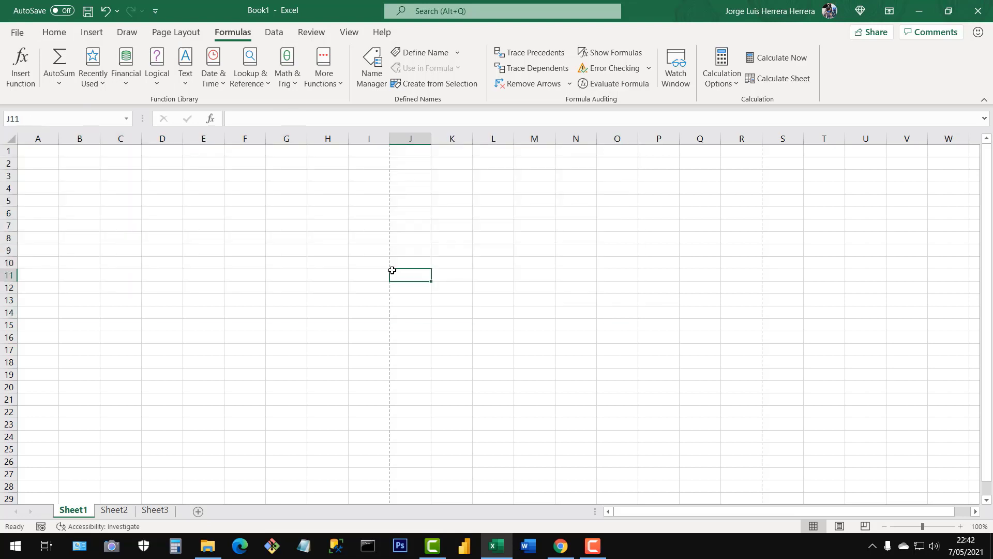
pyautogui.click(298, 234)
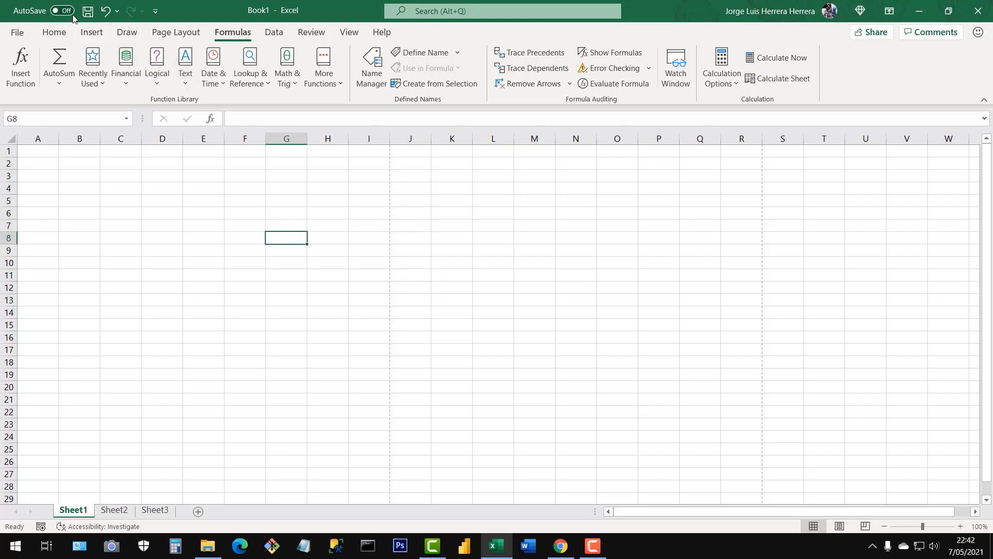
pyautogui.click(189, 266)
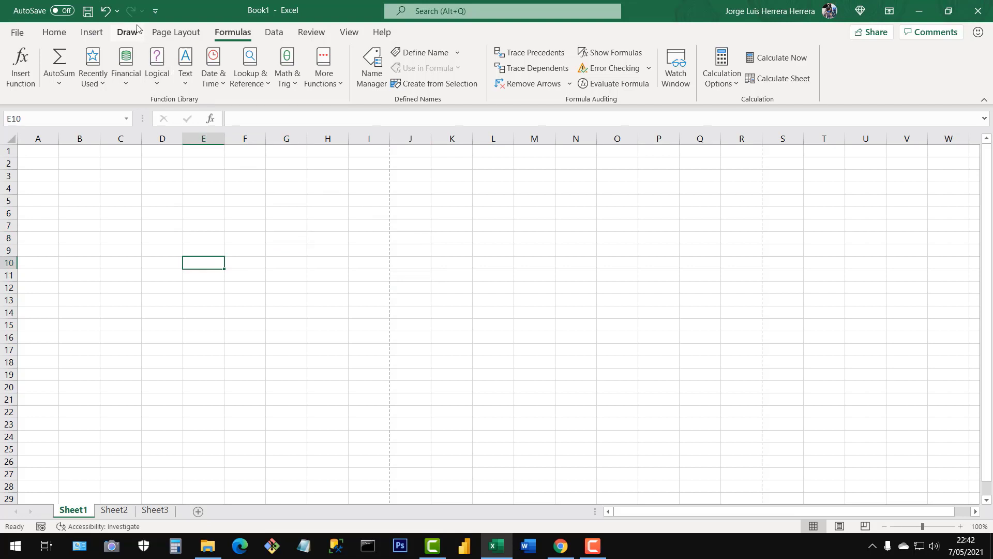
# Show the Quick Access Toolbar below the ribbon and return it above the ribbon, repeating the switch once more.
pyautogui.click(156, 11)
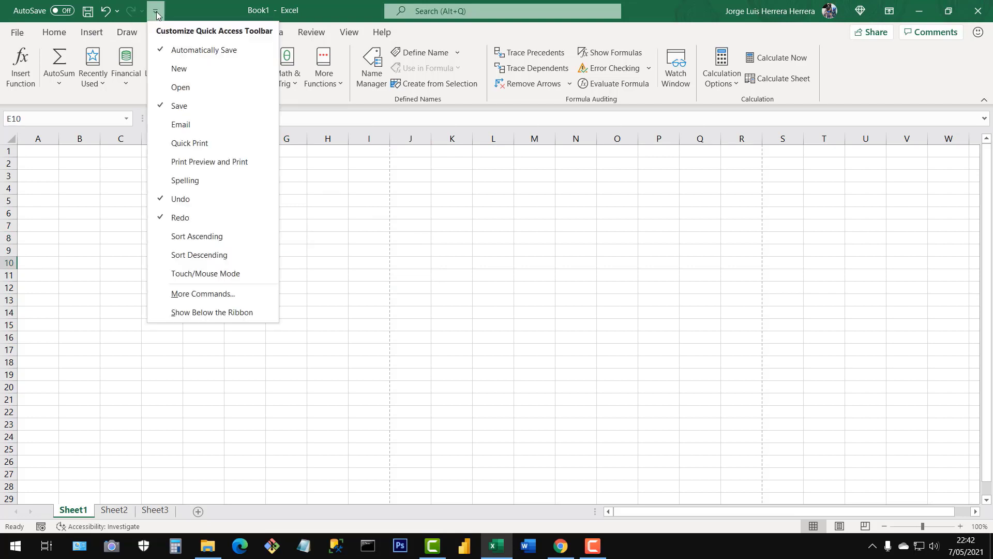
pyautogui.click(214, 312)
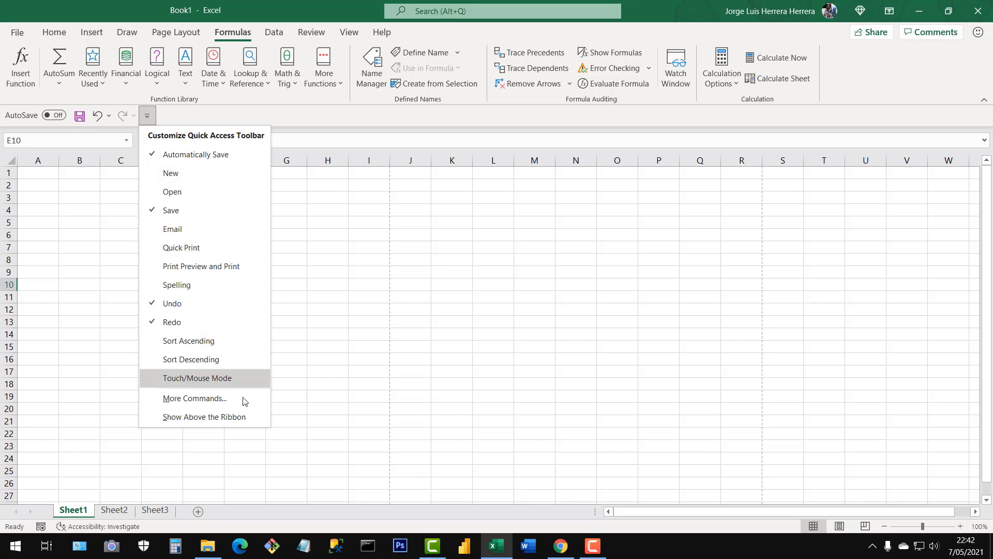
pyautogui.click(237, 423)
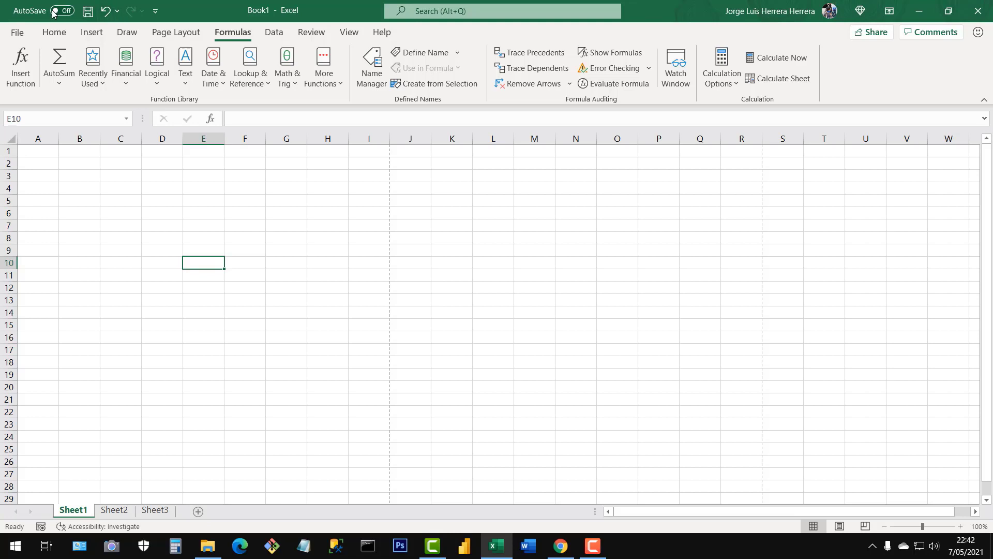
pyautogui.click(155, 10)
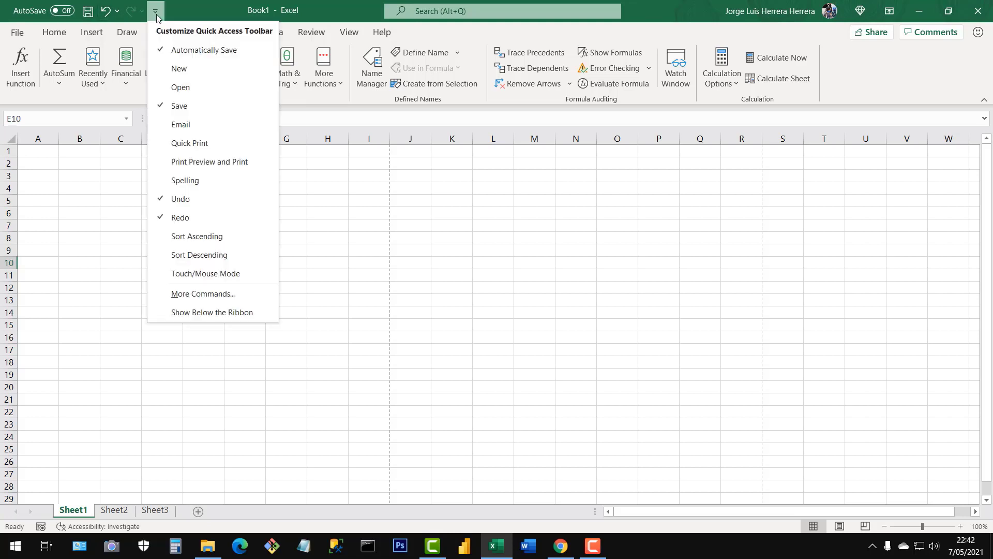
pyautogui.click(220, 312)
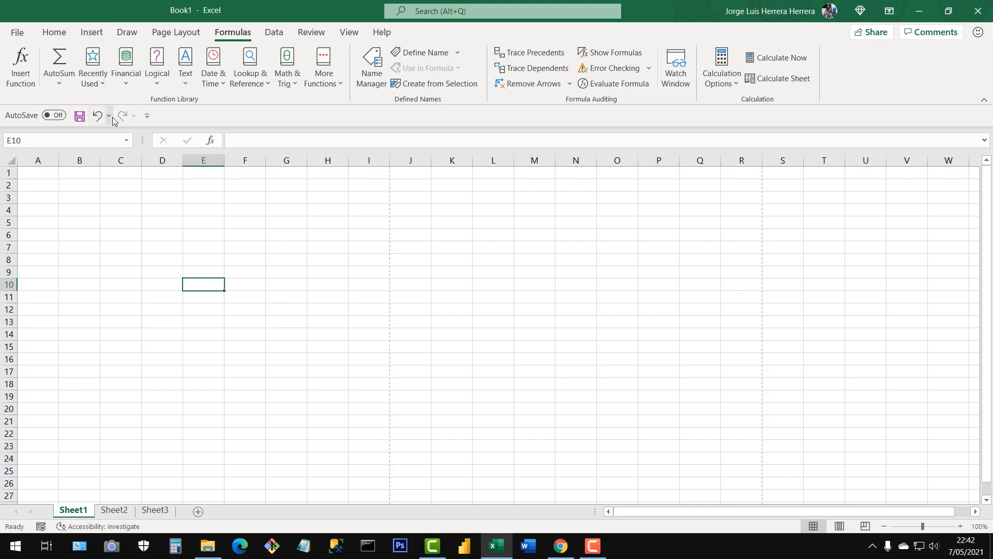
pyautogui.click(147, 116)
pyautogui.click(217, 414)
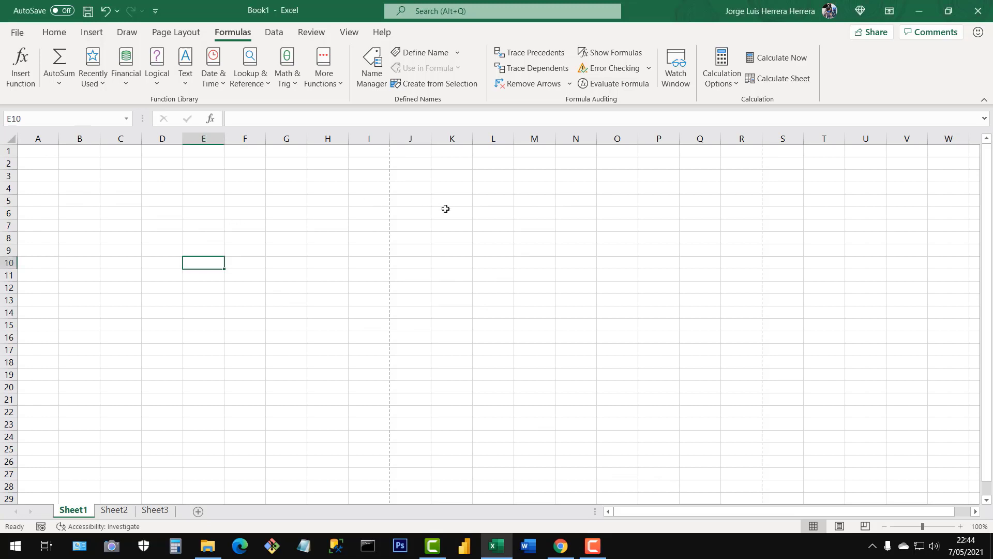
# Examine the lettered column headings of Sheet1 by selecting columns A through E one at a time.
pyautogui.moveTo(707, 515); pyautogui.dragTo(722, 515)
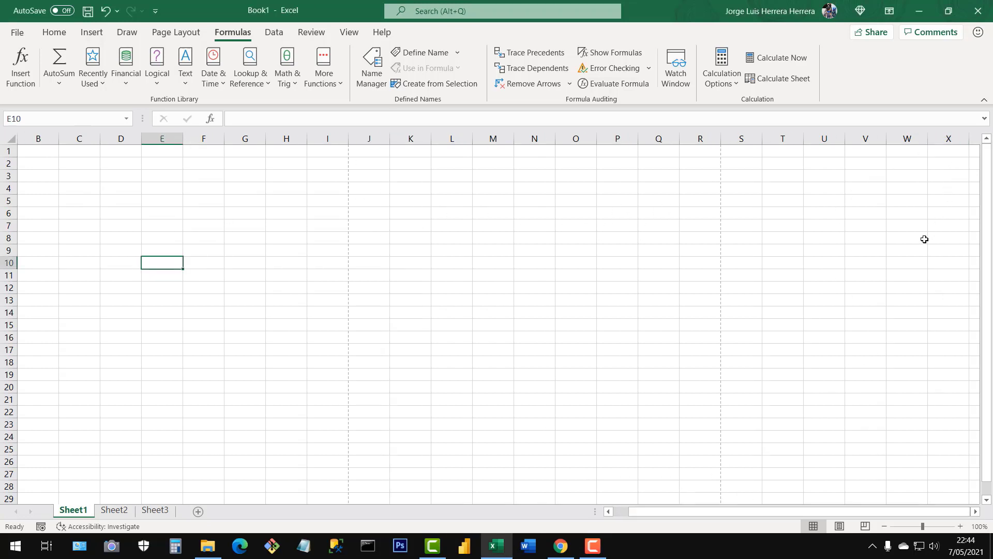
pyautogui.moveTo(709, 515); pyautogui.dragTo(634, 513)
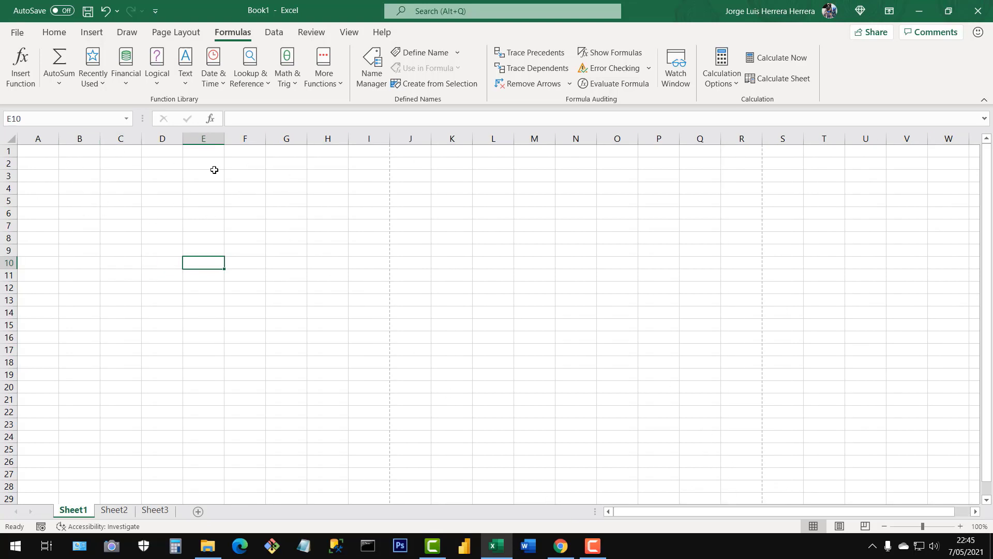
pyautogui.click(39, 138)
pyautogui.click(80, 139)
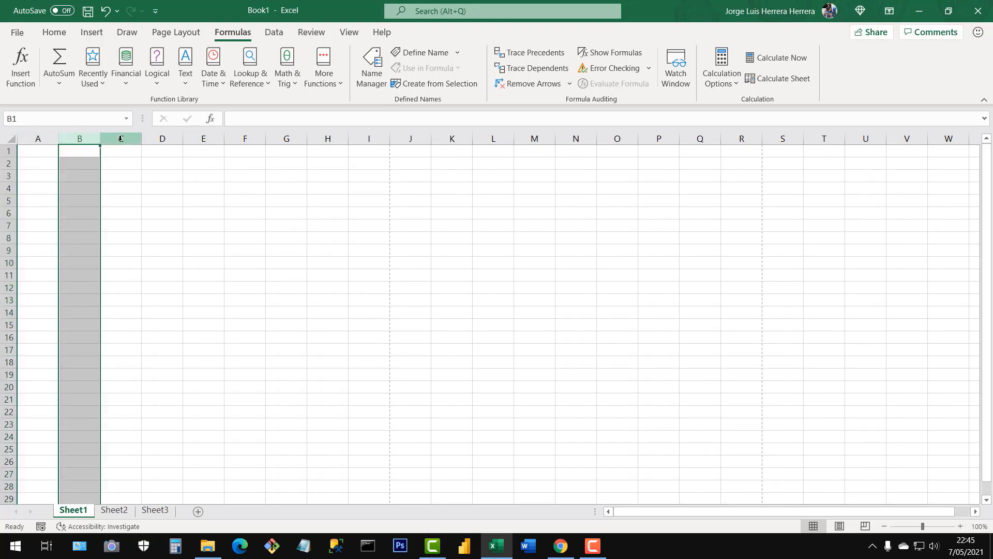
pyautogui.click(122, 138)
pyautogui.click(162, 139)
pyautogui.click(204, 138)
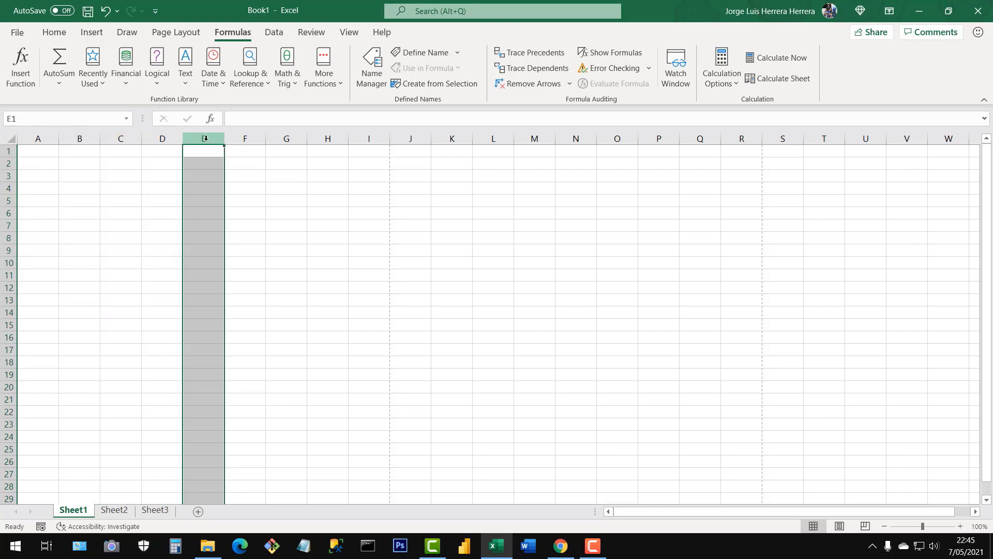
pyautogui.click(243, 227)
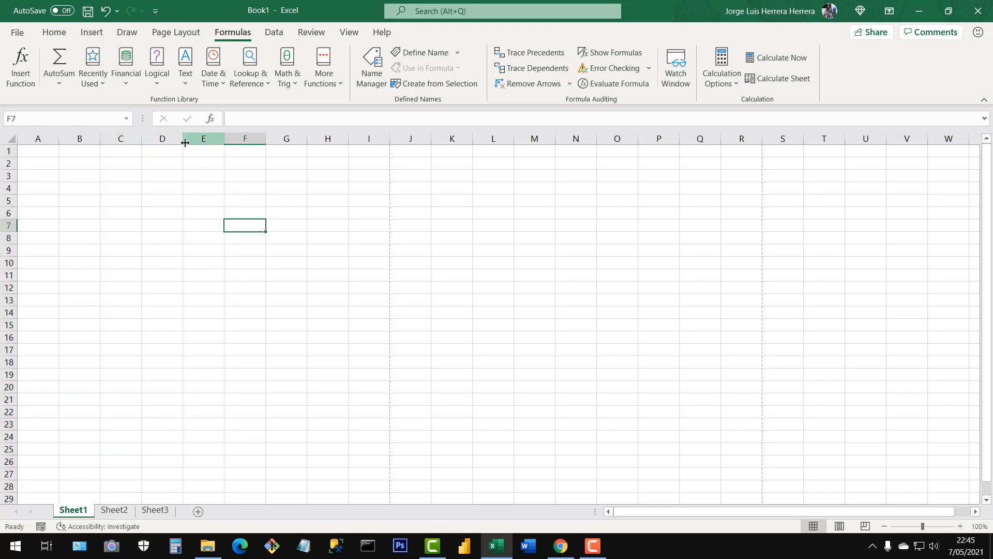
# Enable the R1C1 reference style in the formula options of Excel.
pyautogui.click(17, 32)
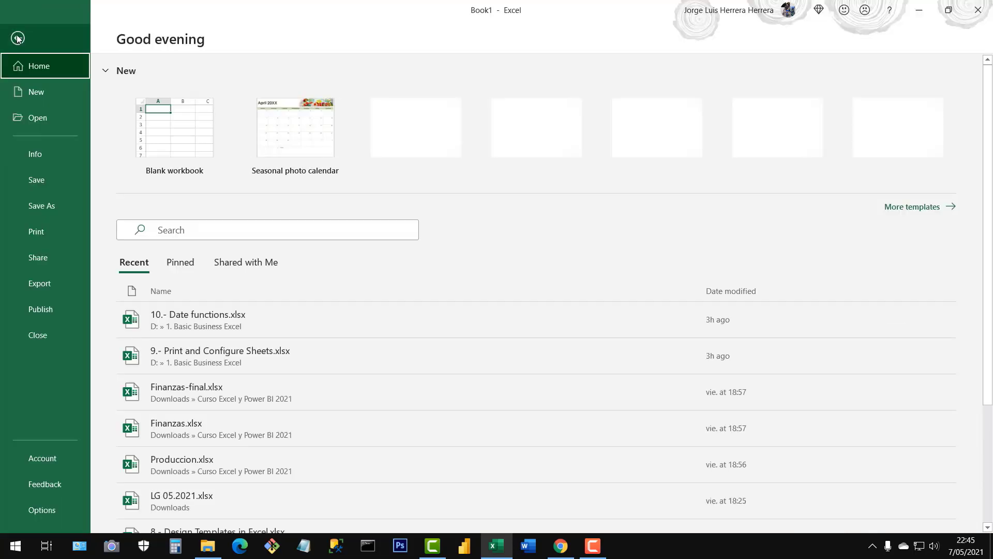
pyautogui.click(44, 511)
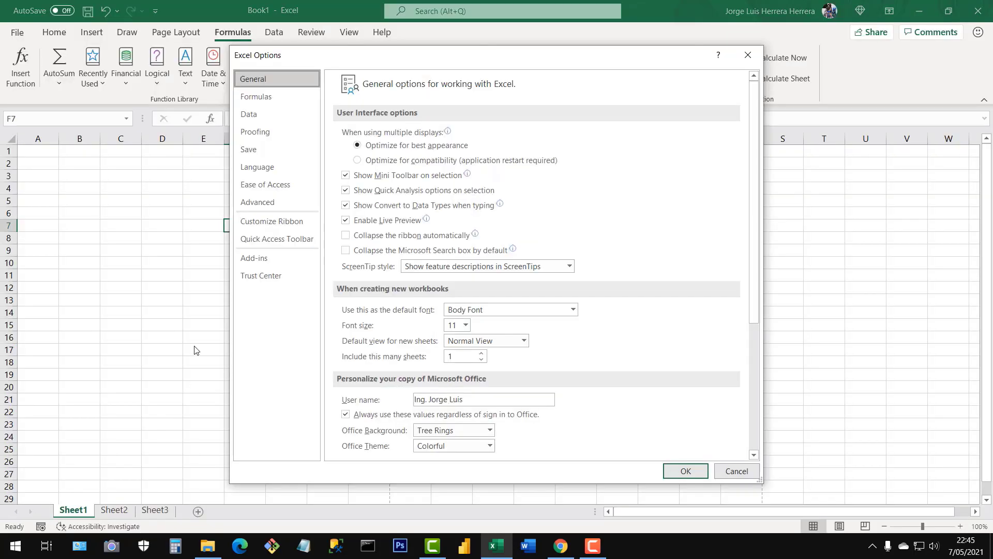
pyautogui.click(263, 96)
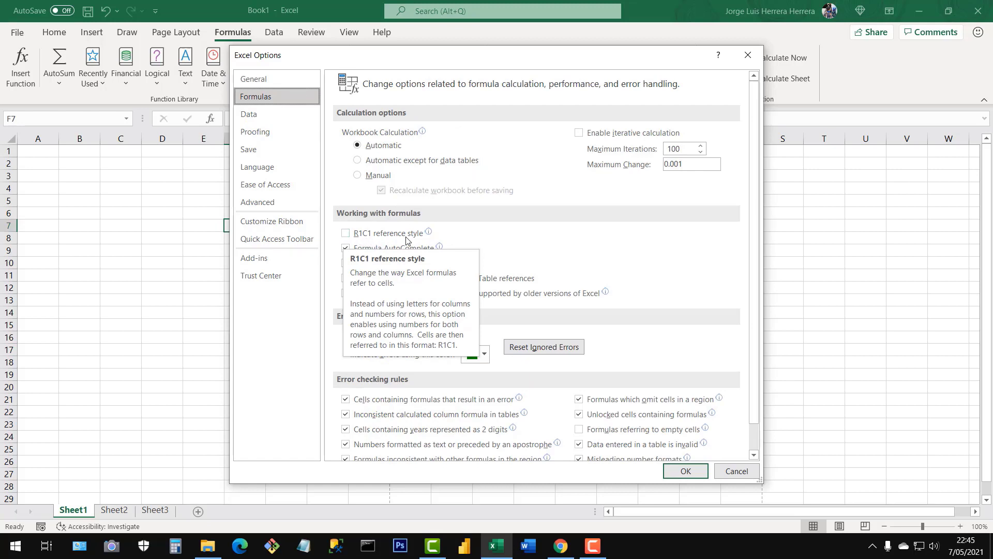
pyautogui.click(346, 236)
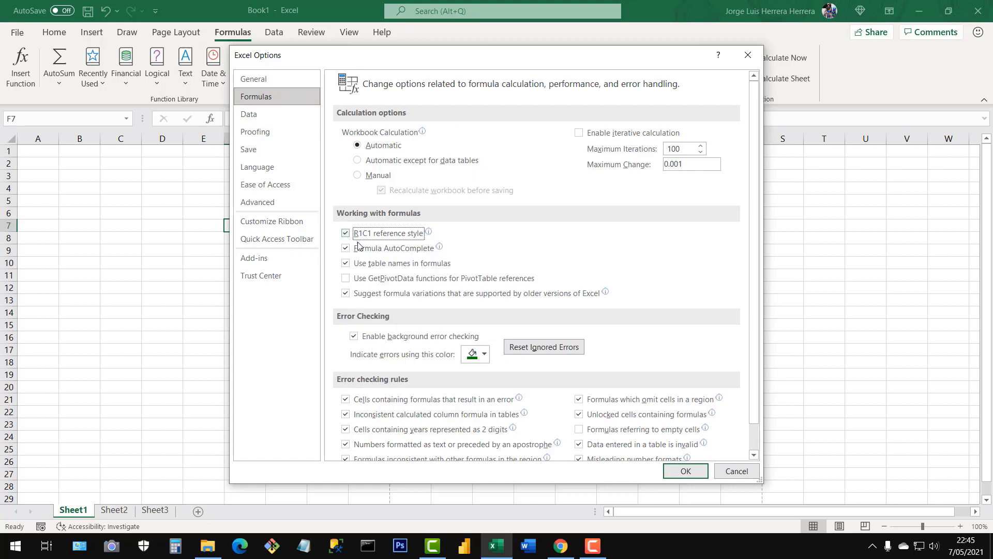
pyautogui.click(685, 471)
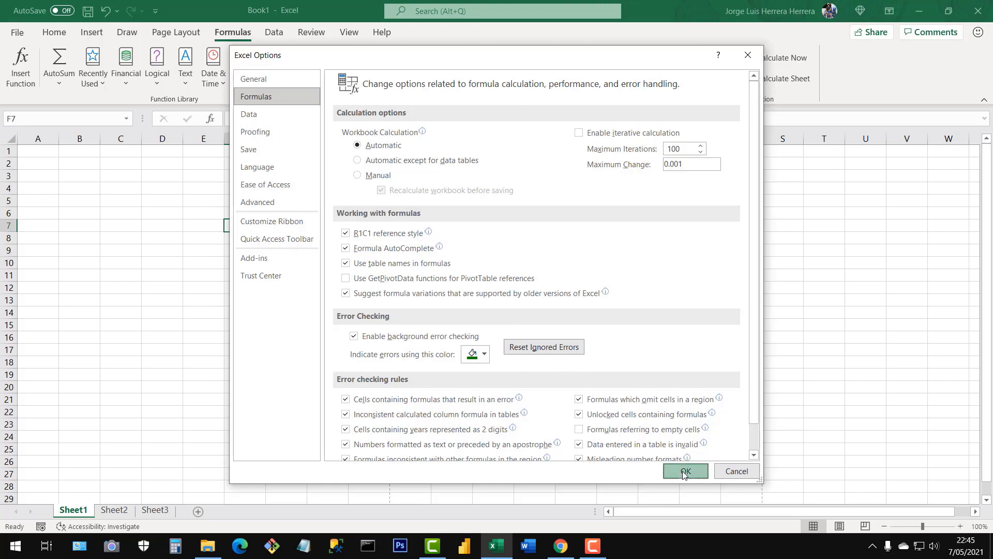
pyautogui.click(347, 236)
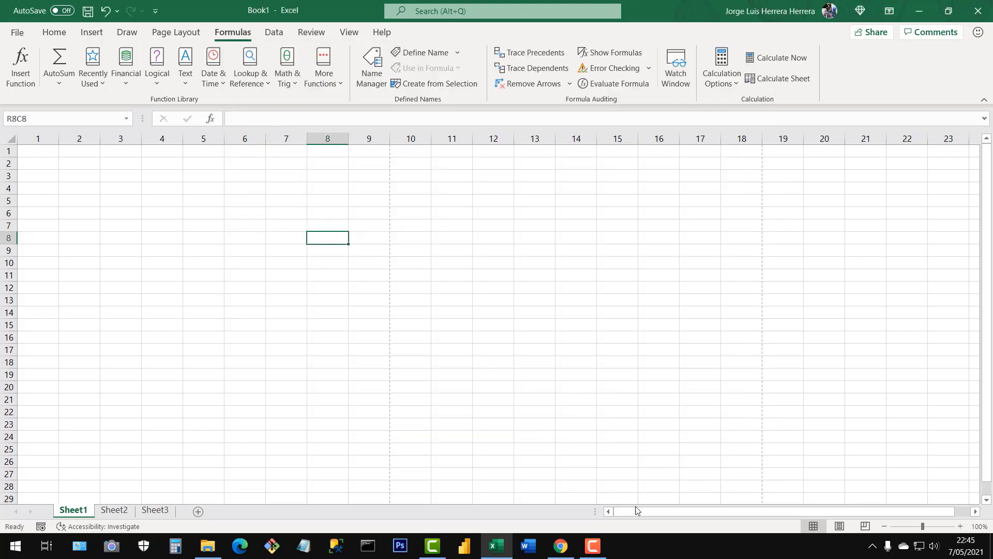
# Check the numbered column headings of Sheet1 by selecting columns 1 through 4 one at a time.
pyautogui.moveTo(636, 511); pyautogui.dragTo(637, 512)
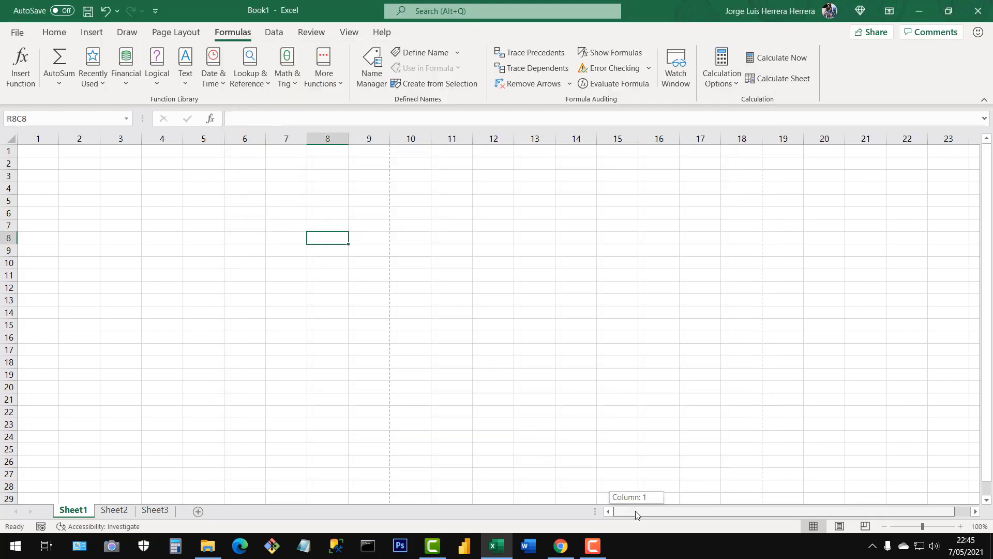
pyautogui.click(37, 138)
pyautogui.click(77, 138)
pyautogui.click(109, 136)
pyautogui.click(162, 138)
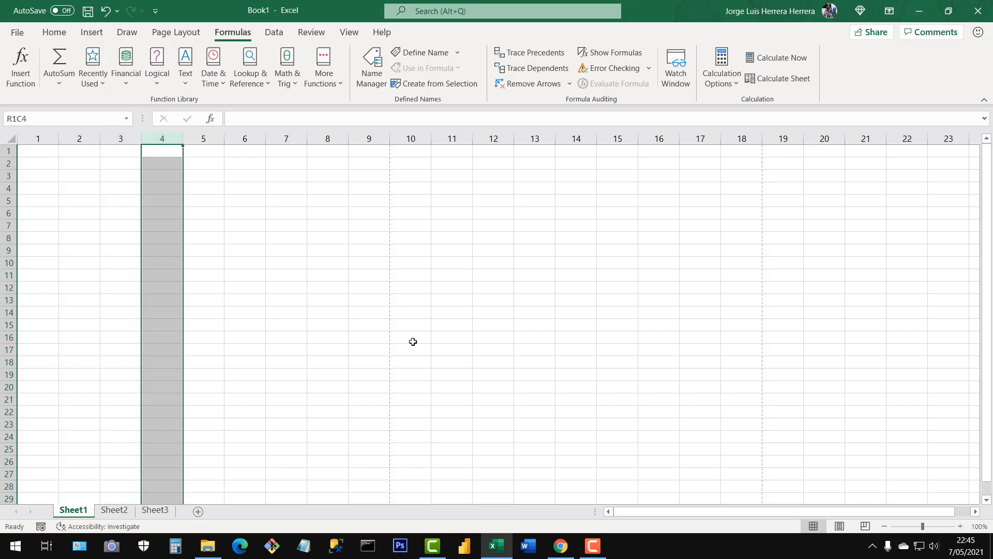
pyautogui.moveTo(637, 512); pyautogui.dragTo(291, 366)
# Jump from cell R6C3 to the last column of row 6 and return to the first column.
pyautogui.click(106, 210)
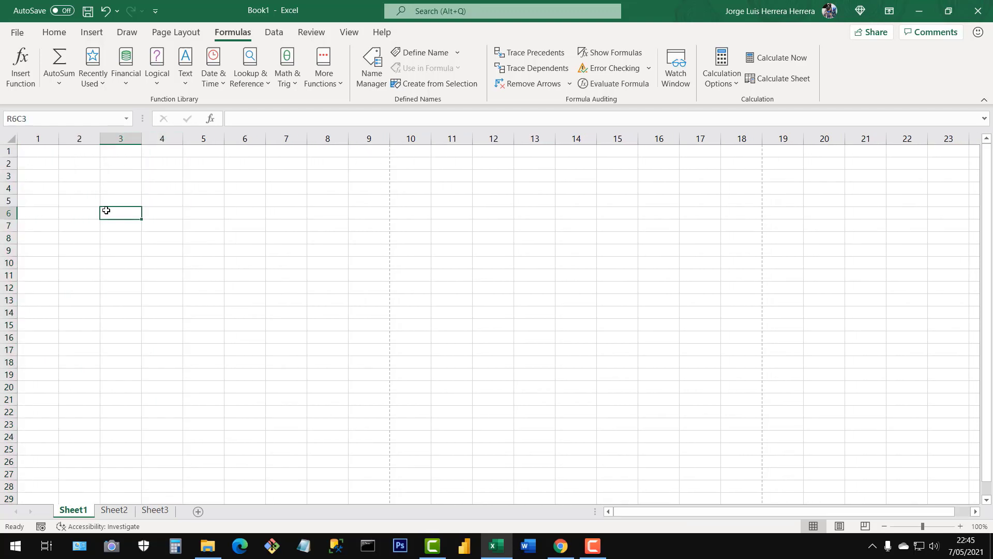
pyautogui.hotkey('ctrl', 'Right')
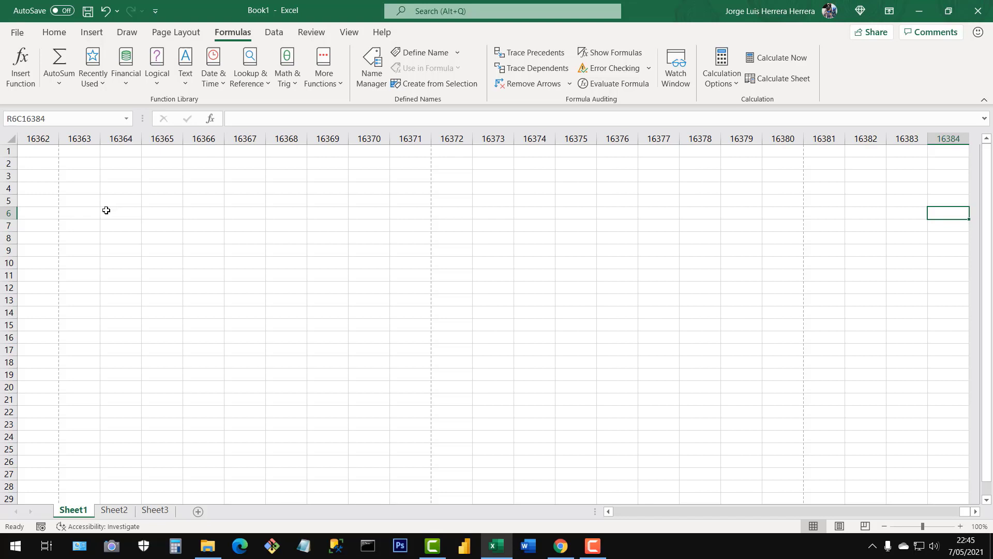
pyautogui.hotkey('ctrl', 'Left')
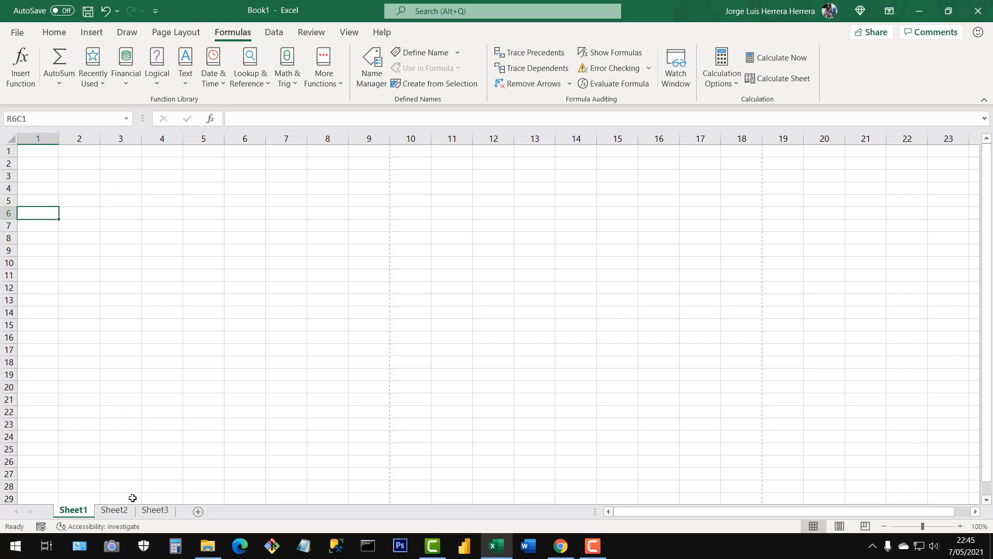
# Check the column headings on Sheet2 and Sheet3, then return to Sheet1 and select cell R13C6.
pyautogui.click(125, 512)
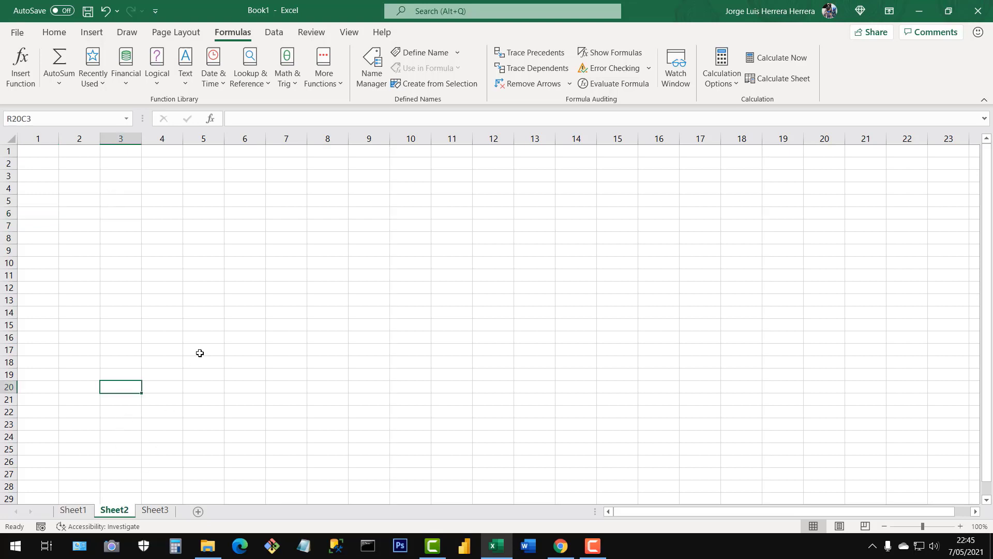
pyautogui.click(158, 512)
pyautogui.moveTo(187, 399); pyautogui.dragTo(171, 399)
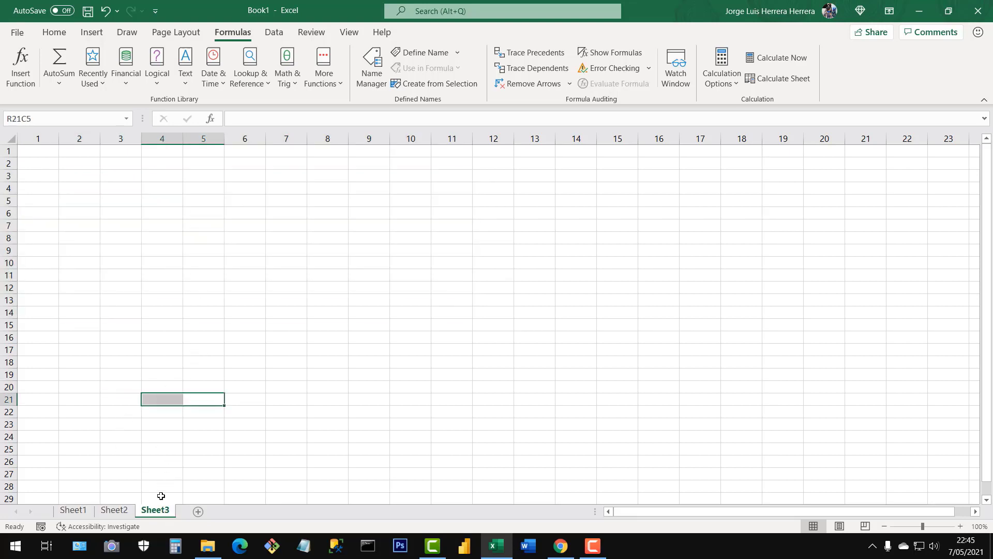
pyautogui.click(117, 511)
pyautogui.click(75, 512)
pyautogui.click(228, 296)
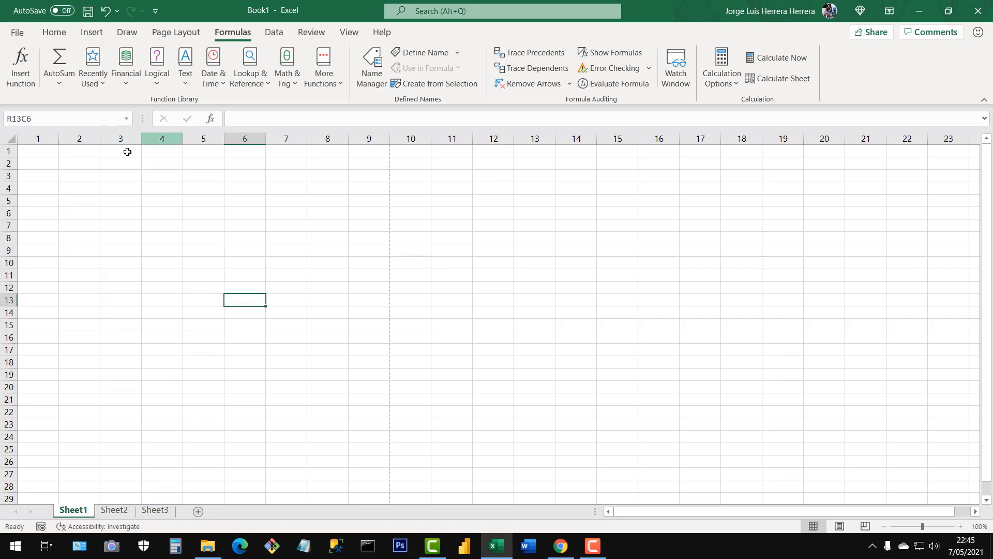
# Disable the R1C1 reference style in the formula options.
pyautogui.click(323, 247)
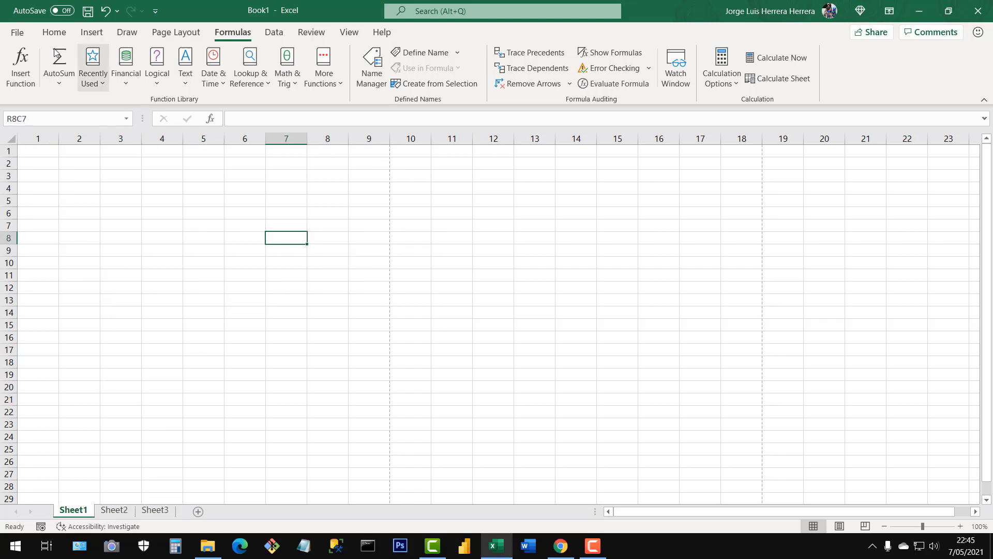
pyautogui.click(19, 35)
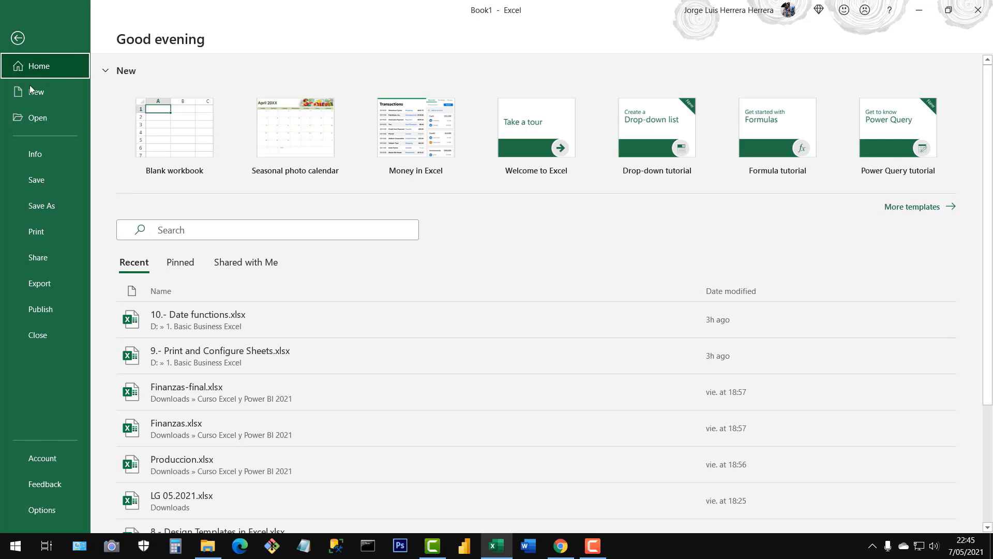
pyautogui.click(48, 511)
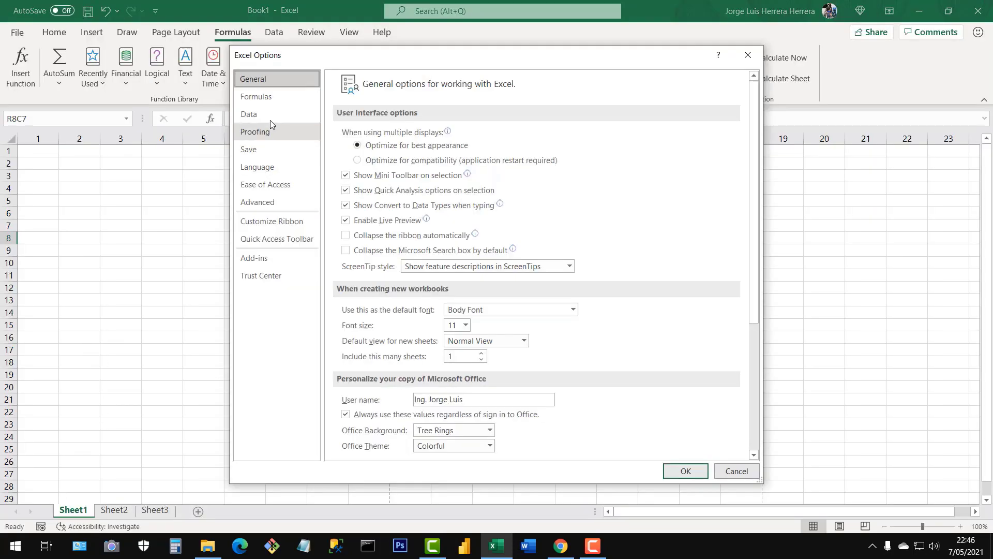
pyautogui.click(256, 96)
pyautogui.click(346, 234)
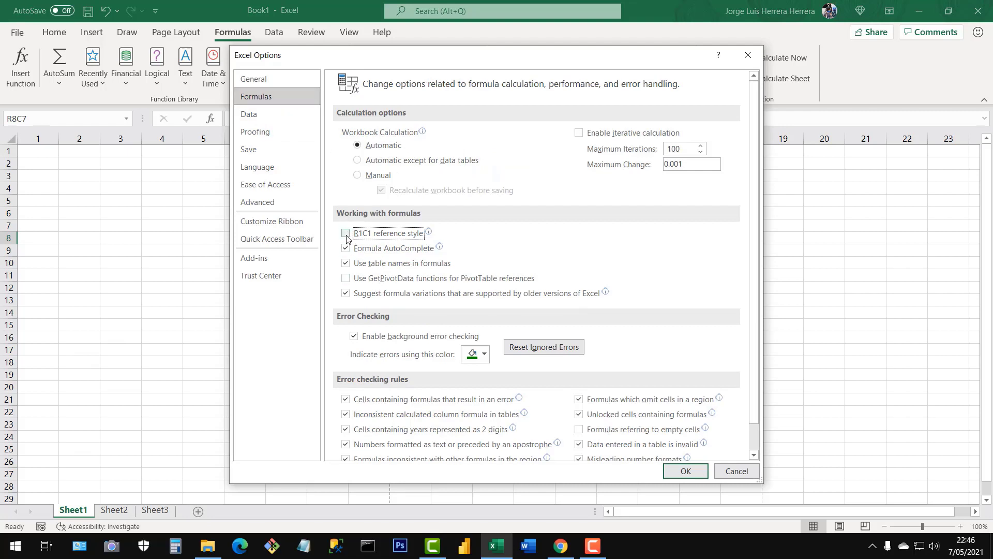
pyautogui.click(685, 471)
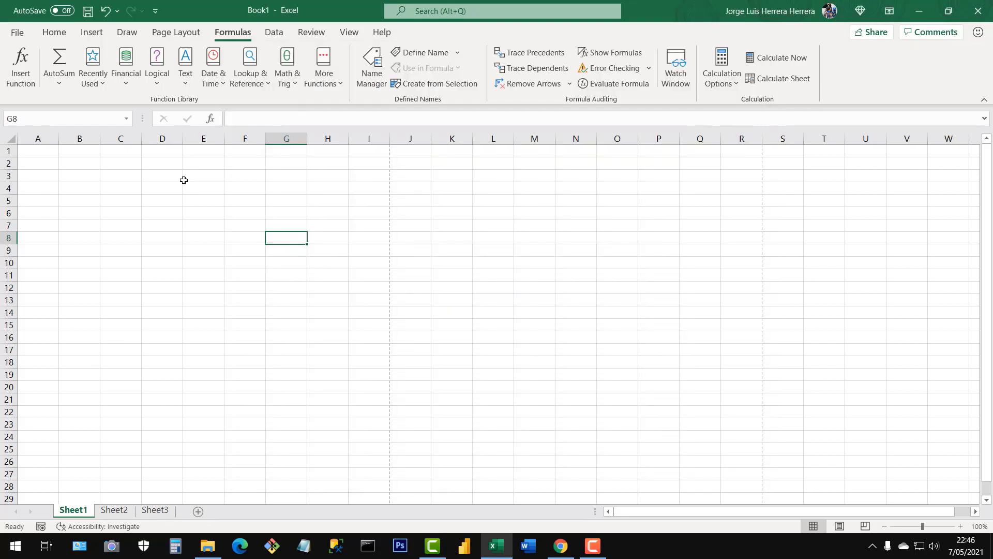
# Check the lettered cell references on Sheet1 by selecting cells such as H7, G8, A1, F12 and G5.
pyautogui.click(335, 228)
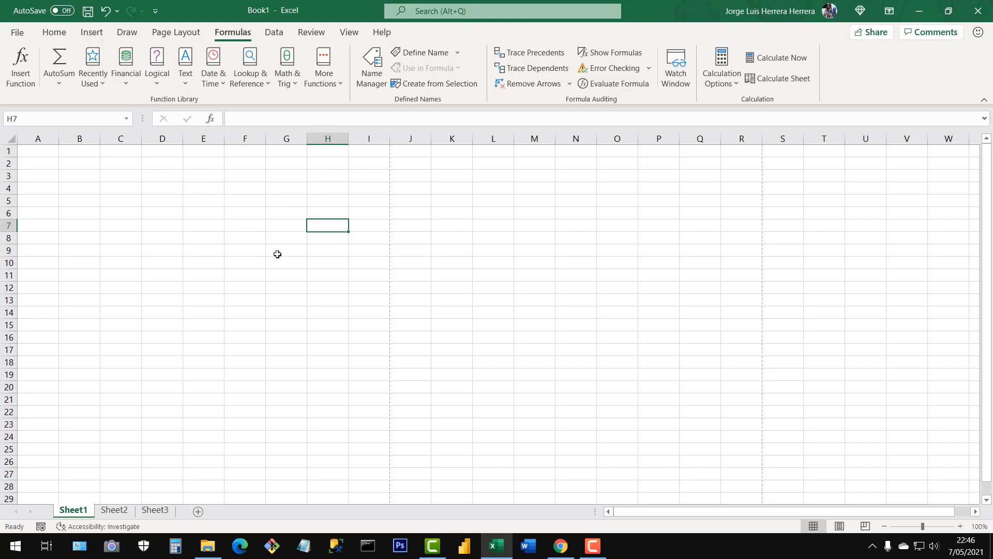
pyautogui.click(284, 233)
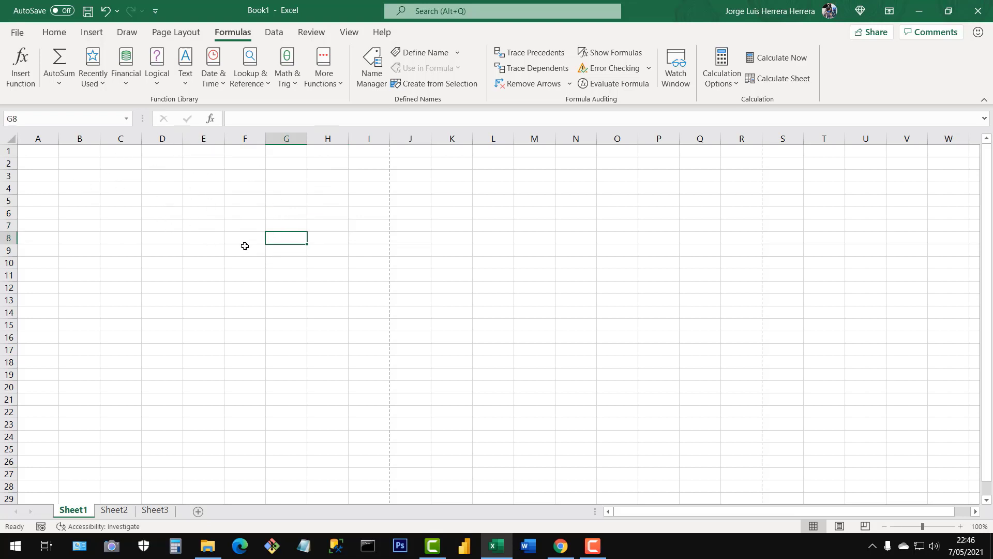
pyautogui.click(280, 212)
pyautogui.click(54, 153)
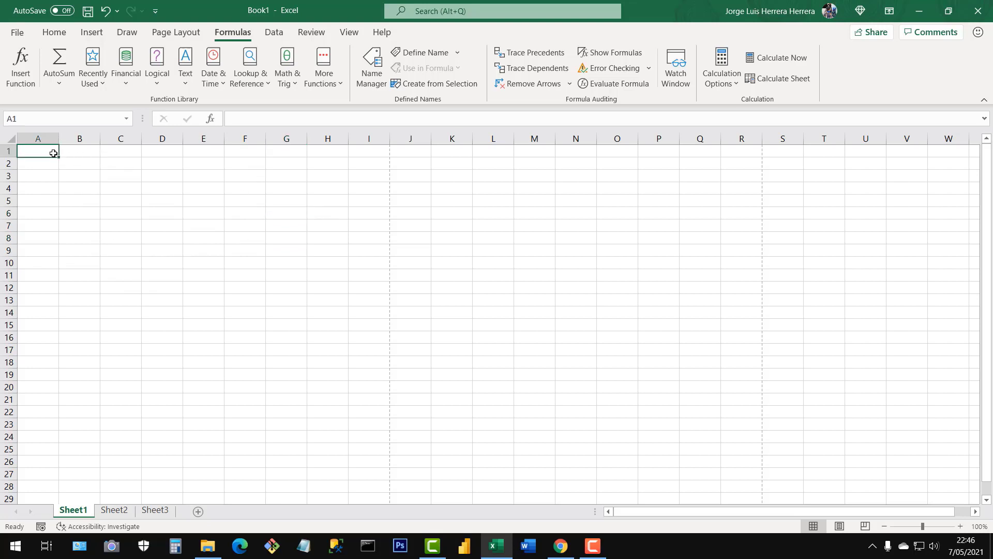
pyautogui.click(81, 155)
pyautogui.click(81, 226)
pyautogui.click(242, 288)
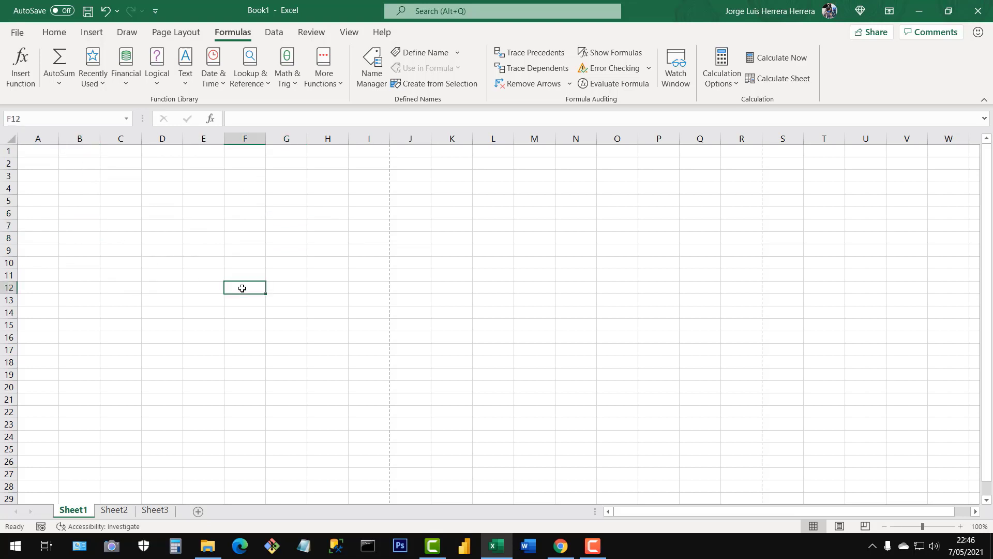
pyautogui.click(305, 196)
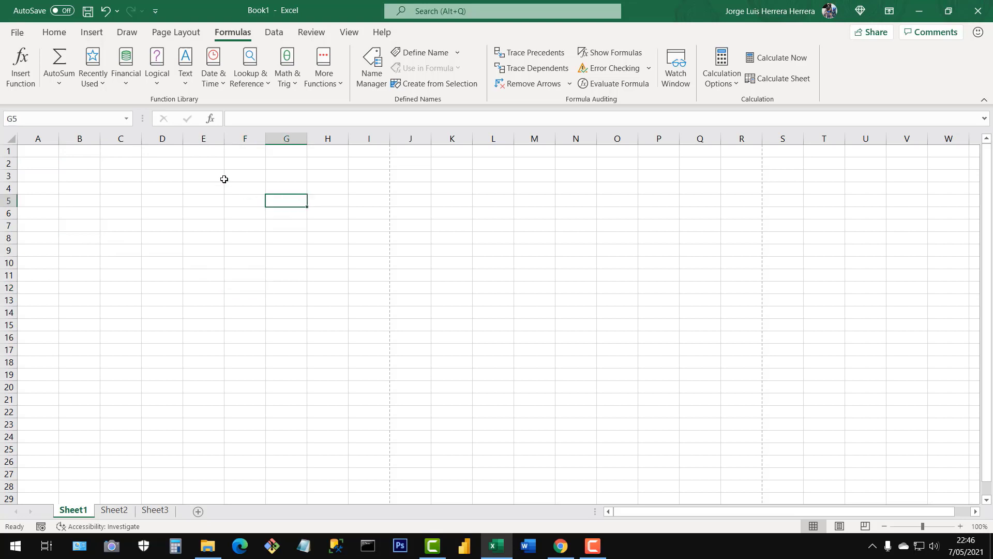
# Check the lettered column headings by selecting columns B, C, D and F one at a time, finishing on cell H7.
pyautogui.click(83, 138)
pyautogui.click(121, 138)
pyautogui.click(162, 139)
pyautogui.click(245, 138)
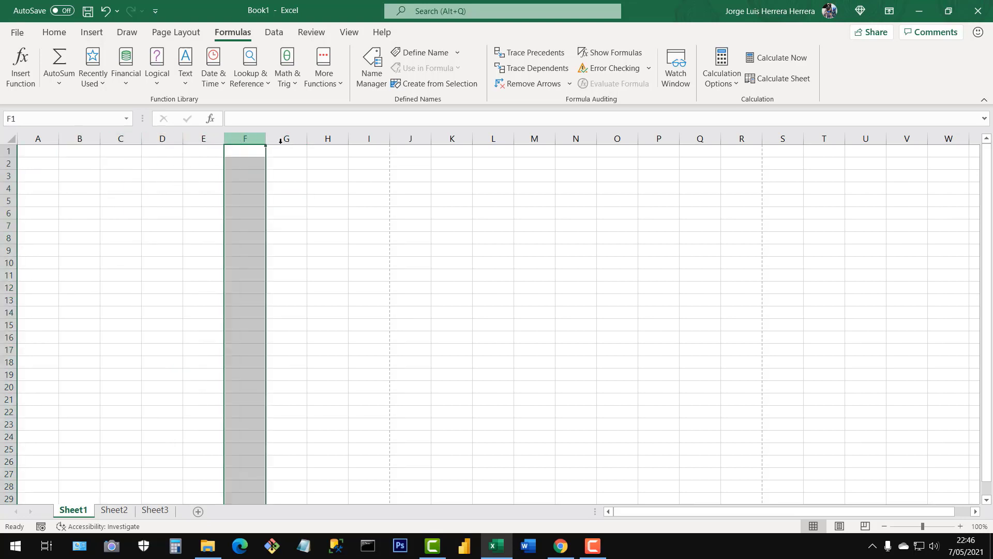
pyautogui.click(316, 213)
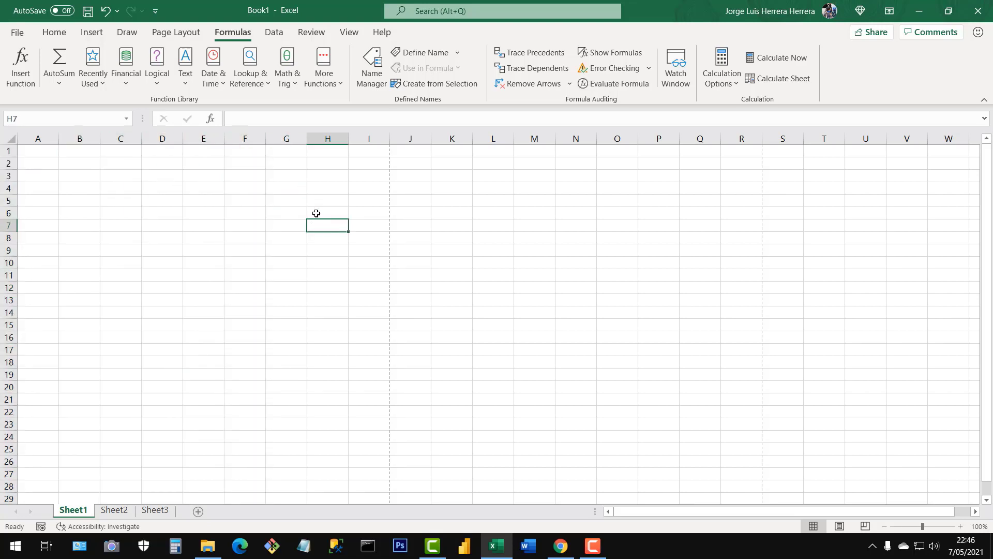
# Show the Home commands and examine the empty grid by selecting blocks such as D8:K16 and H5:K18.
pyautogui.click(51, 34)
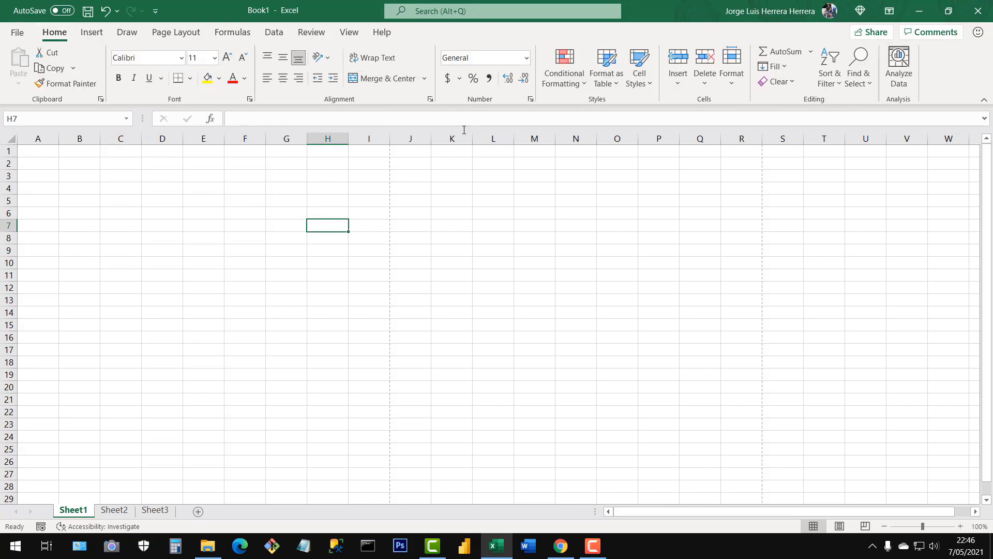
pyautogui.moveTo(178, 239); pyautogui.dragTo(408, 299)
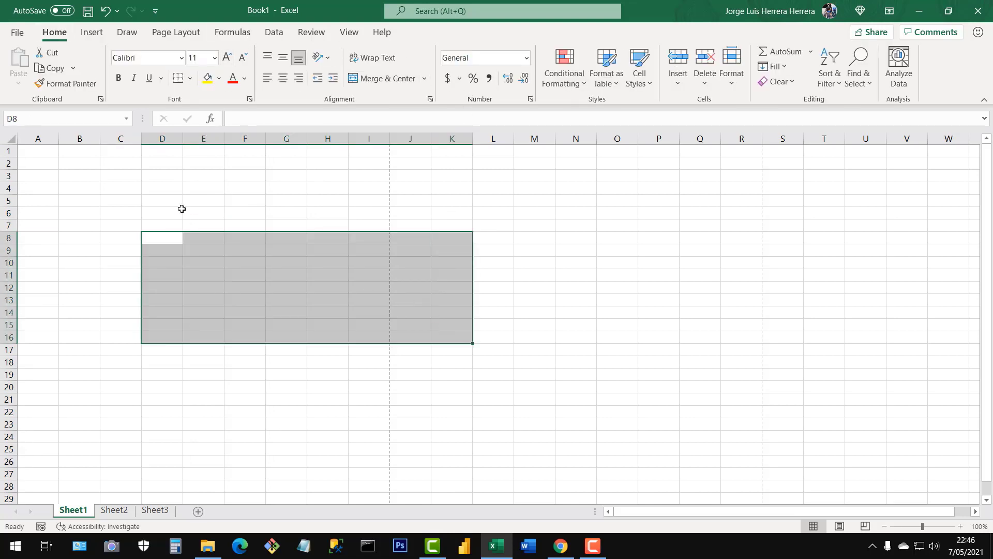
pyautogui.moveTo(185, 203); pyautogui.dragTo(483, 353)
pyautogui.click(654, 241)
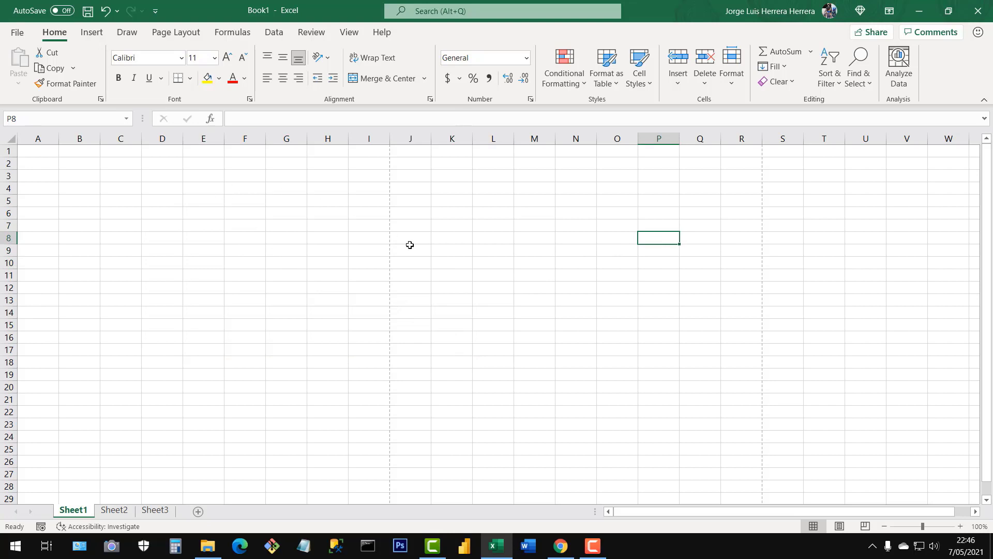
pyautogui.moveTo(326, 201); pyautogui.dragTo(455, 357)
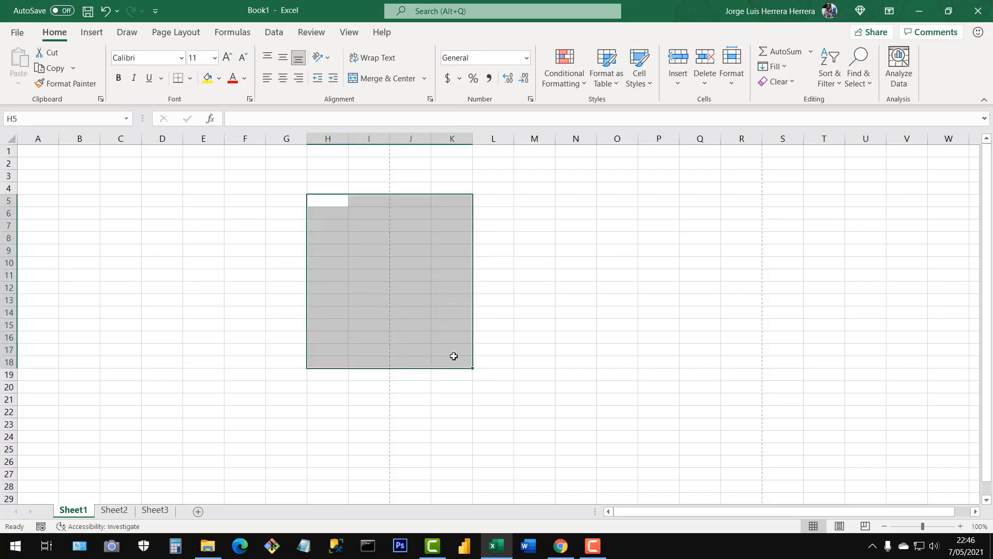
pyautogui.click(367, 258)
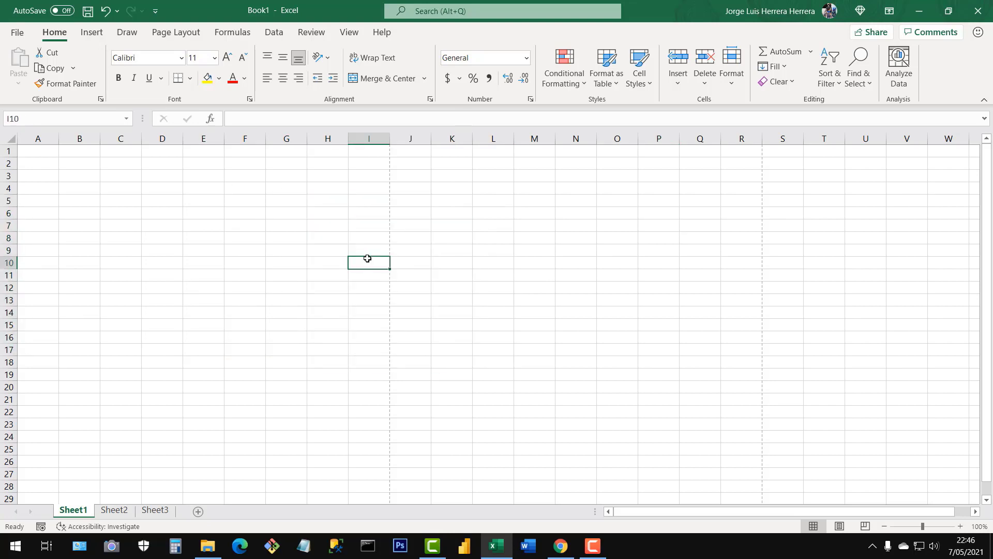
# Examine the sheet's gridlines across wider blocks such as E6:M19 and F6:M15, finishing on cell I13.
pyautogui.moveTo(197, 212); pyautogui.dragTo(551, 371)
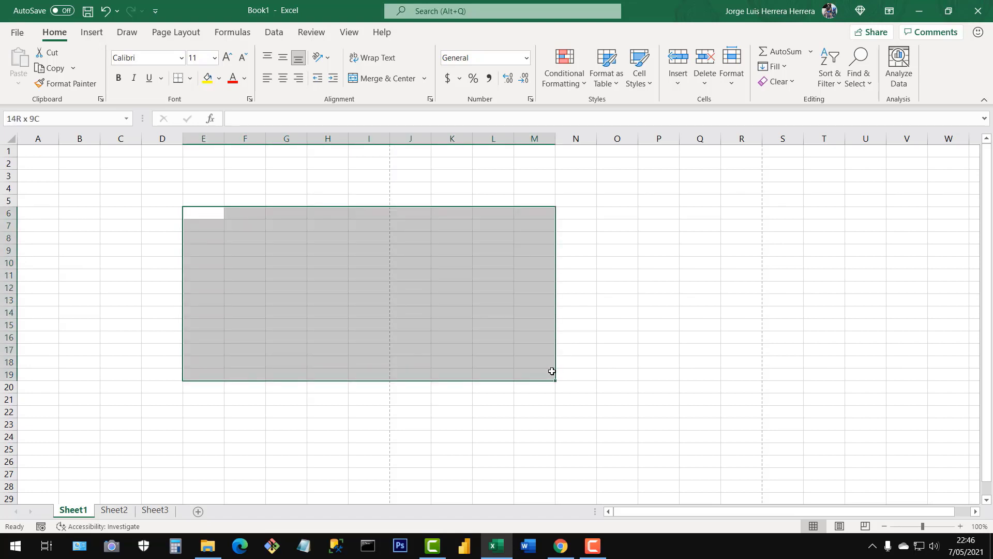
pyautogui.click(188, 260)
pyautogui.moveTo(151, 234); pyautogui.dragTo(524, 380)
pyautogui.moveTo(253, 210); pyautogui.dragTo(548, 325)
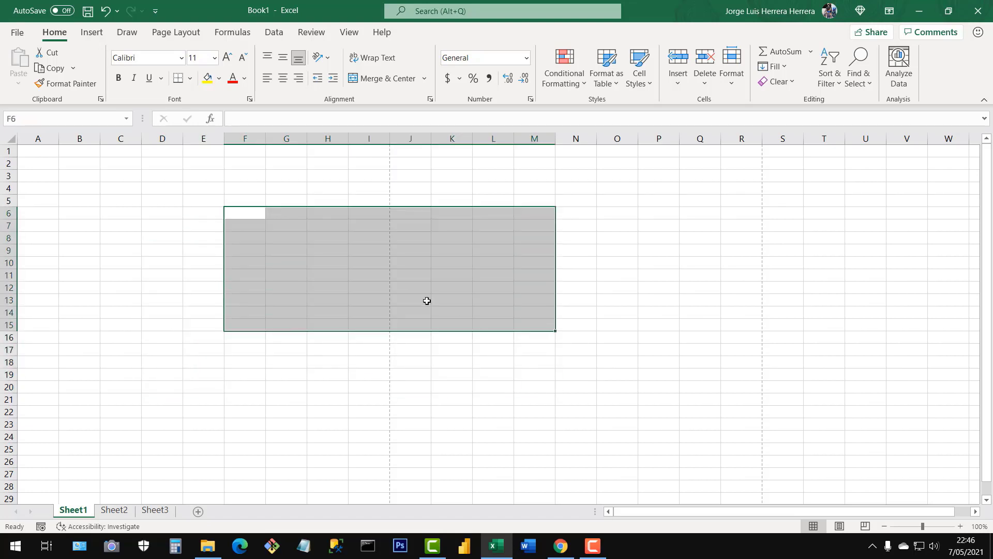
pyautogui.moveTo(153, 221); pyautogui.dragTo(557, 374)
pyautogui.click(305, 297)
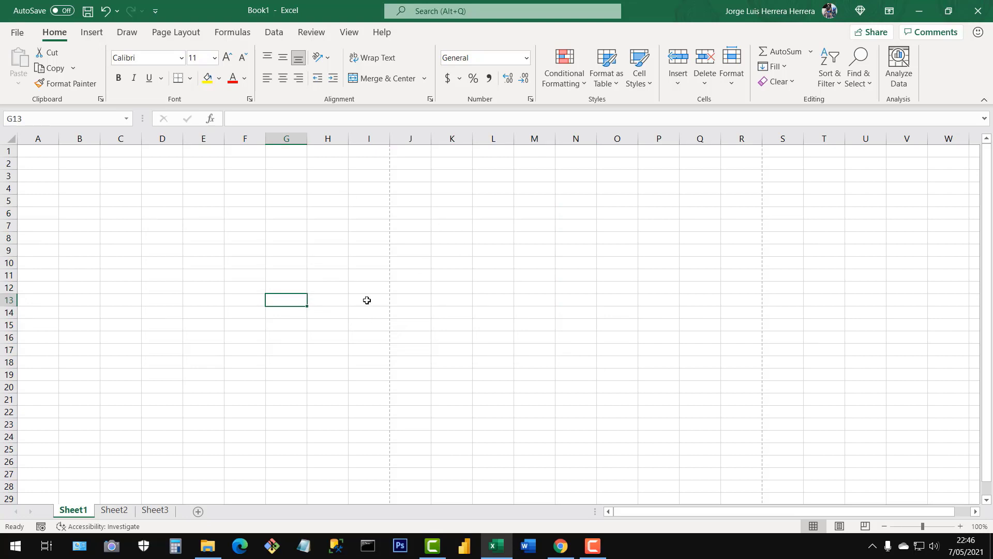
pyautogui.click(388, 300)
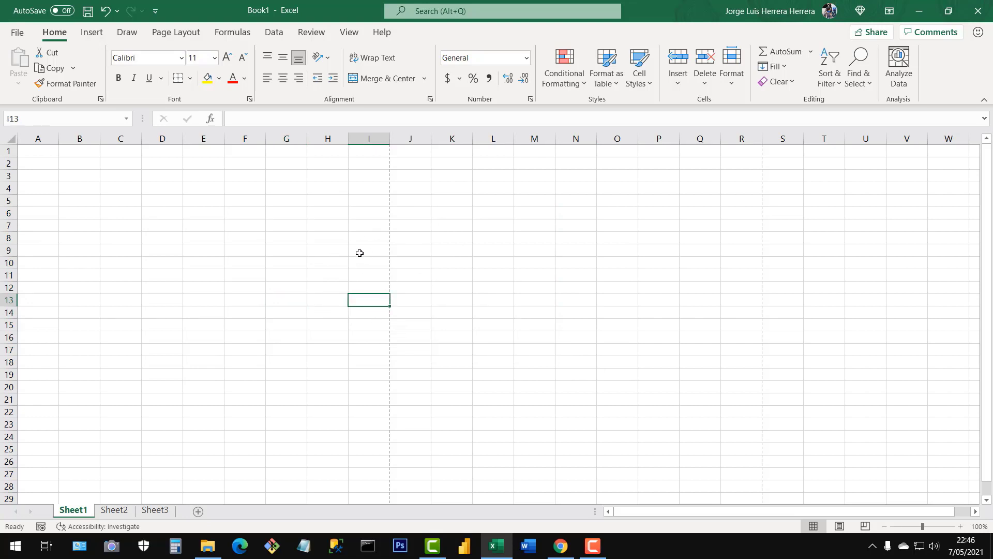
# Check the print preview of the empty Sheet1 and return to the worksheet.
pyautogui.click(17, 33)
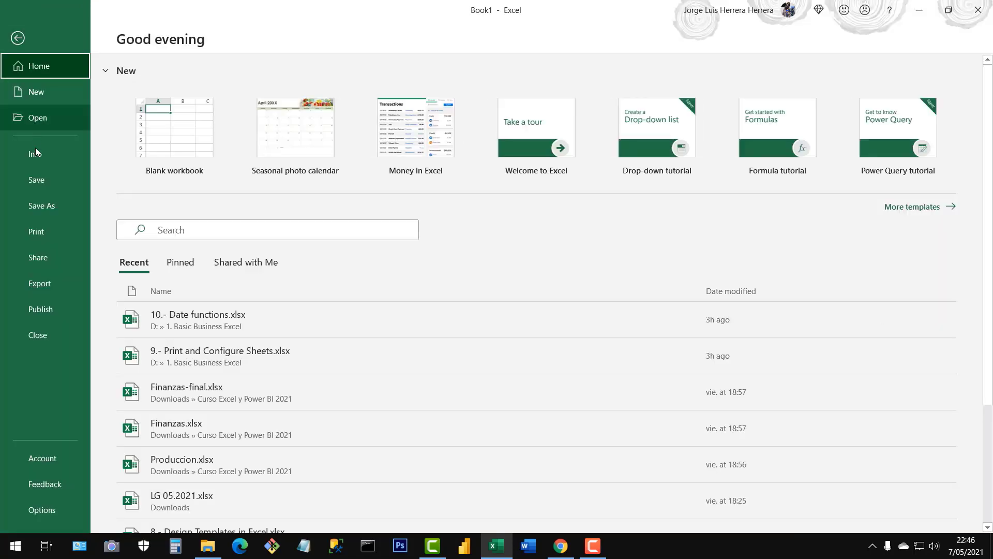
pyautogui.click(39, 230)
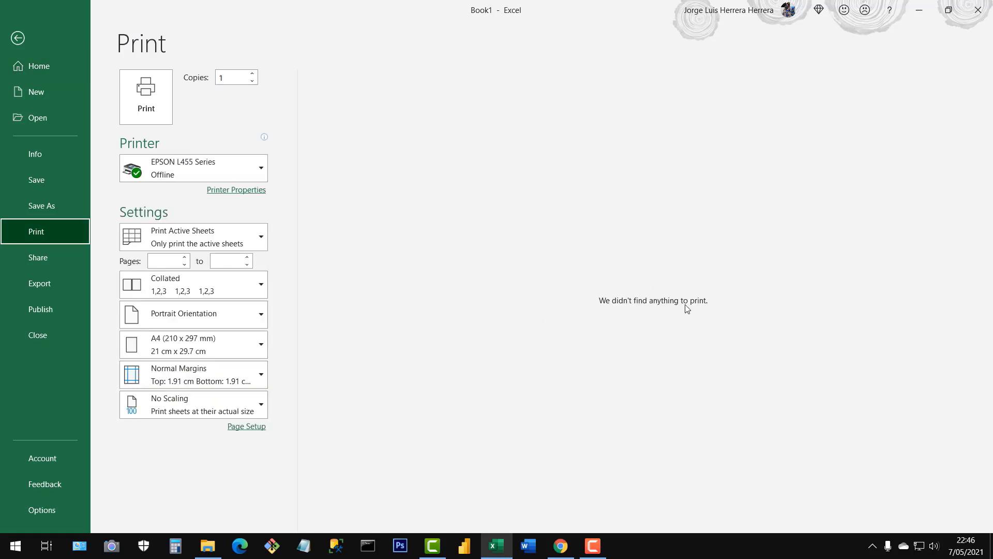
pyautogui.click(17, 38)
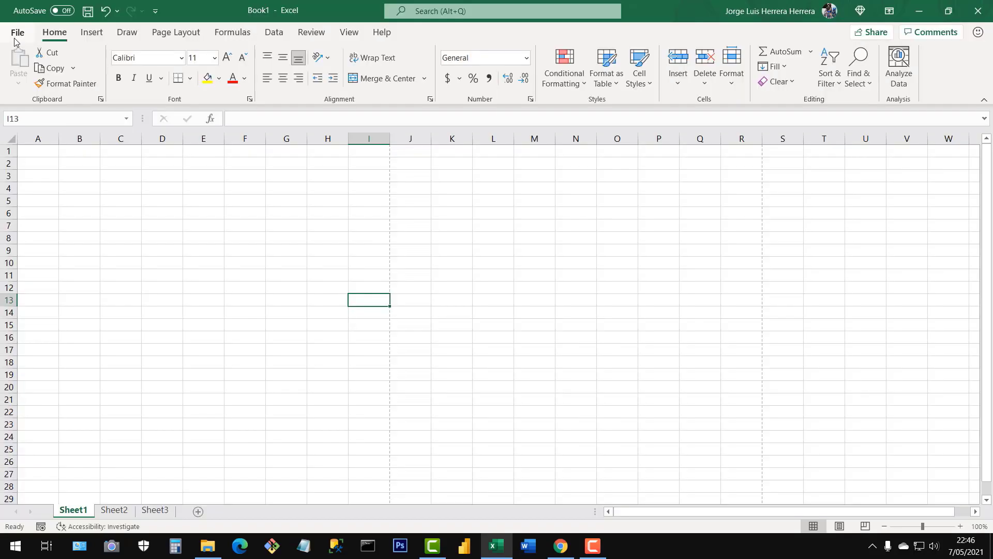
# Enter the heading "data" in D3 and the values 34, 342, 34, 123 and 4534 in D4:D8.
pyautogui.click(173, 179)
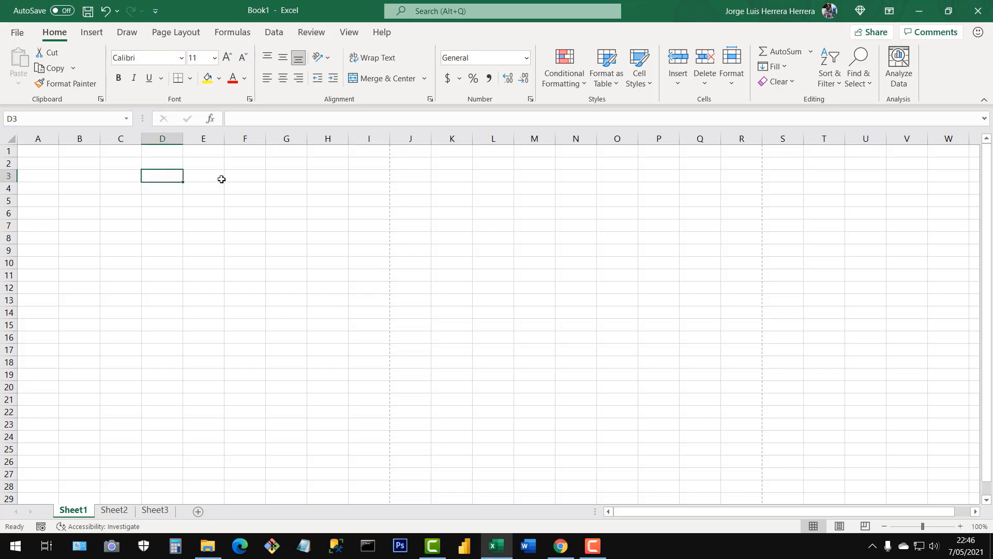
pyautogui.write('data')
pyautogui.press('Return')
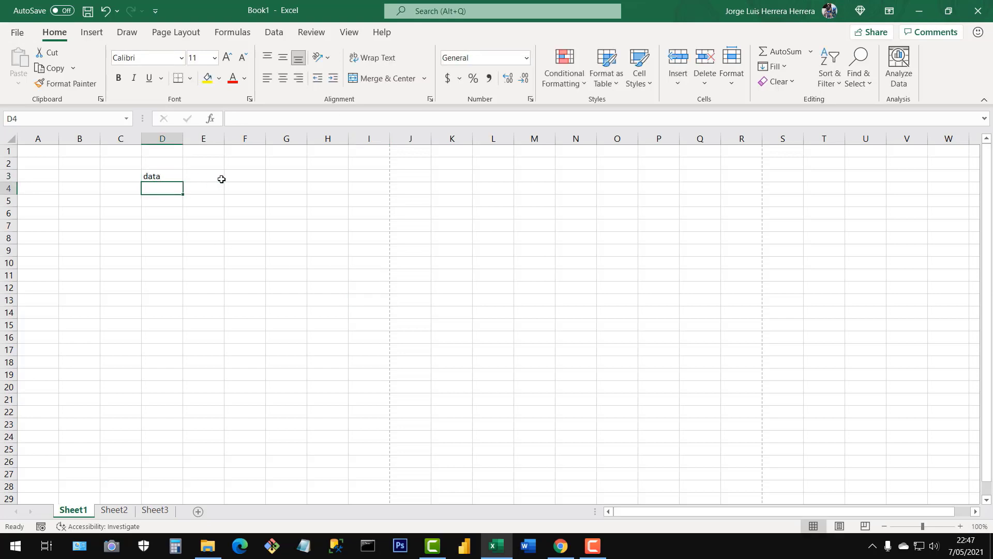
pyautogui.write('34')
pyautogui.press('Return')
pyautogui.write('342')
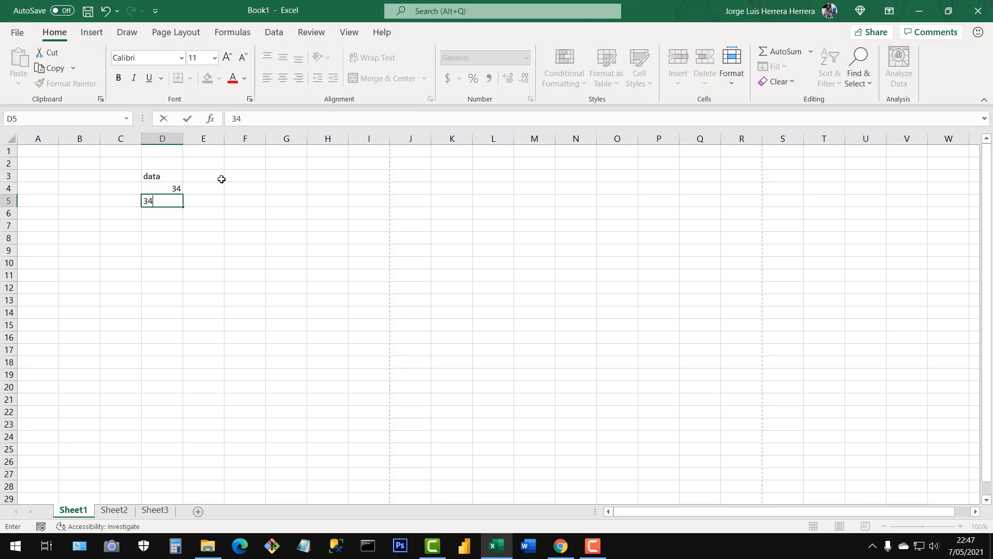
pyautogui.press('Return')
pyautogui.write('34')
pyautogui.press('Return')
pyautogui.write('123')
pyautogui.press('Return')
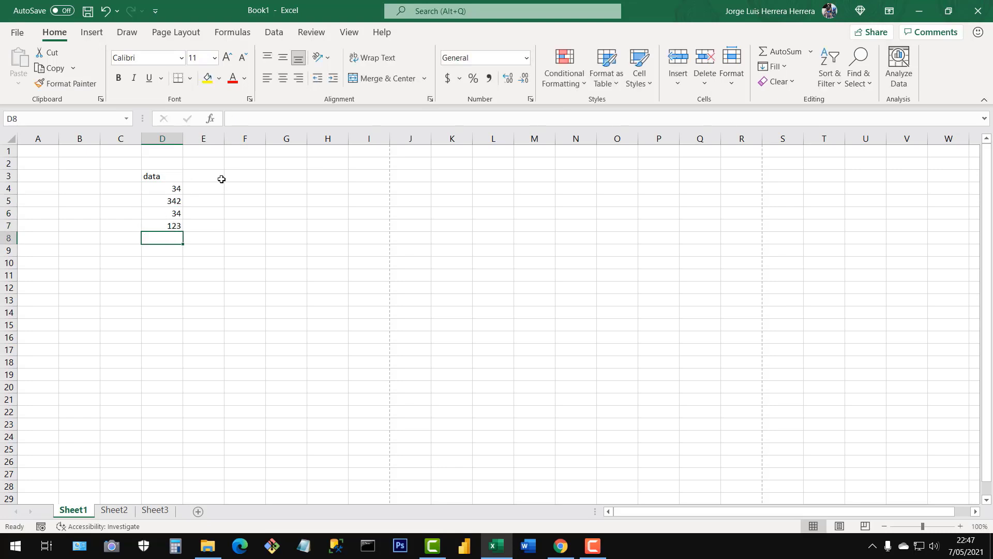
pyautogui.write('4534')
pyautogui.press('Return')
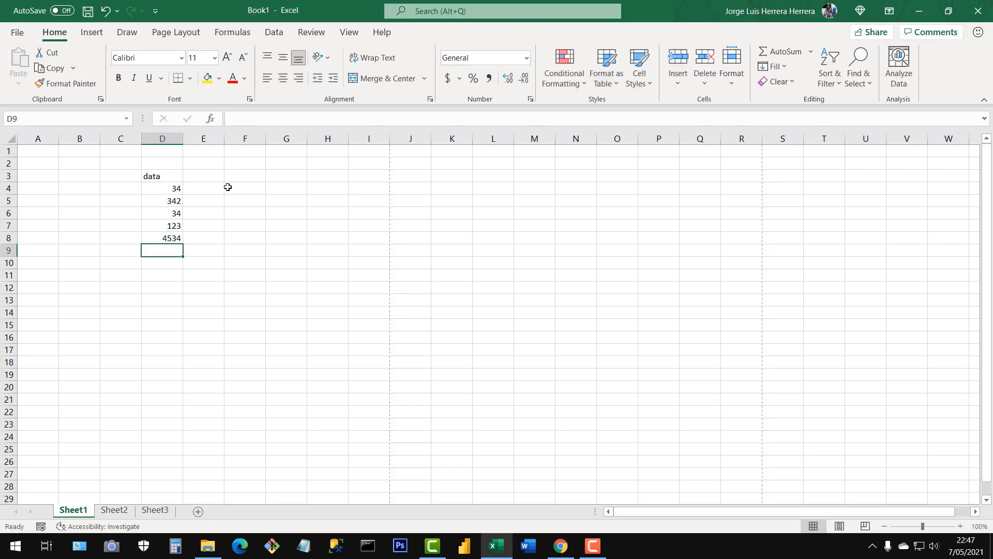
# Check how the column of data looks in the print preview and return to the worksheet.
pyautogui.click(228, 187)
pyautogui.click(17, 32)
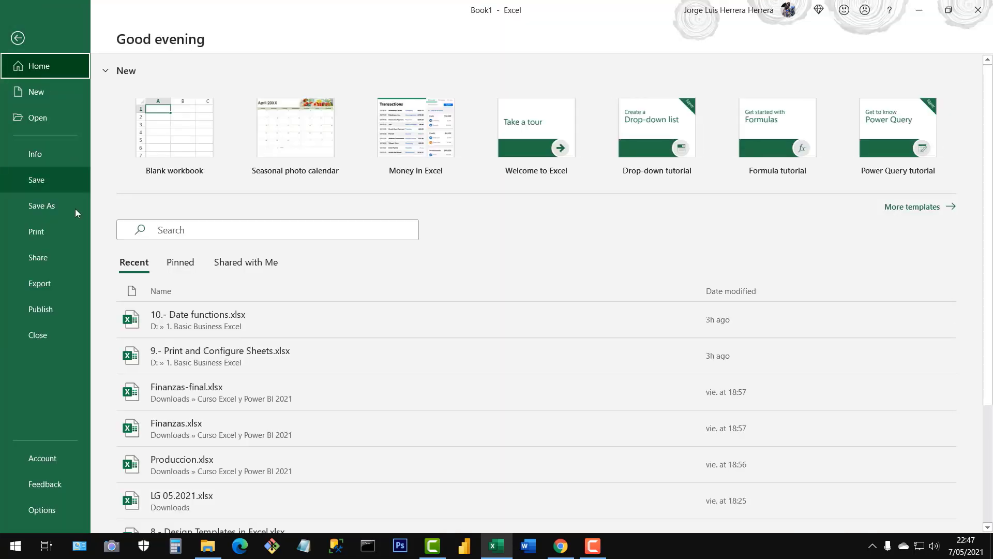
pyautogui.click(54, 235)
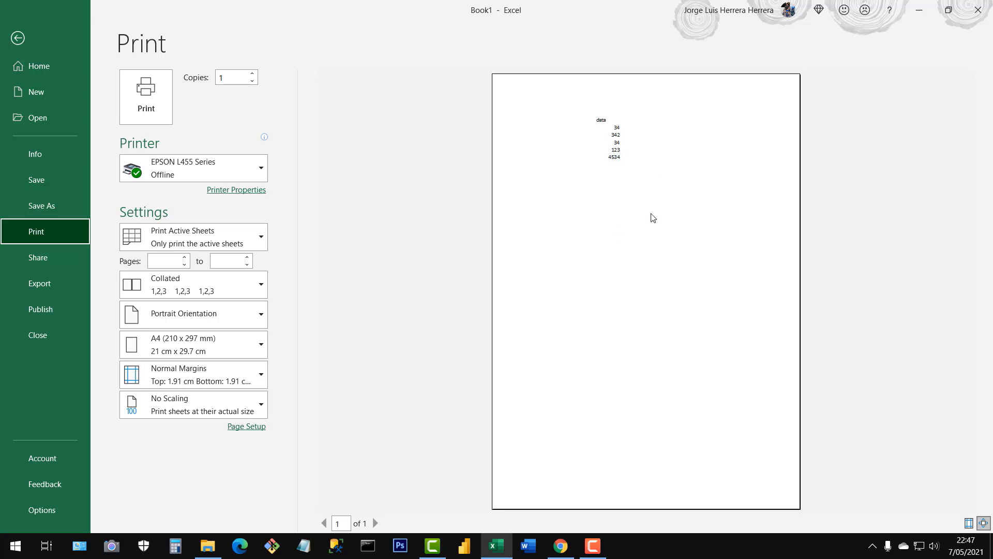
pyautogui.press('Escape')
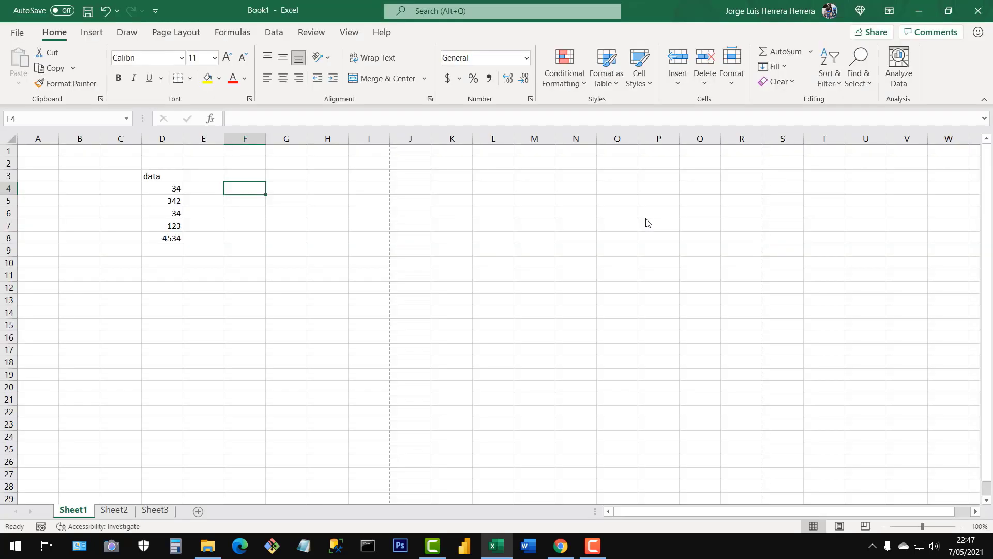
# Apply All Borders to the data range D3:D8.
pyautogui.moveTo(170, 173); pyautogui.dragTo(173, 235)
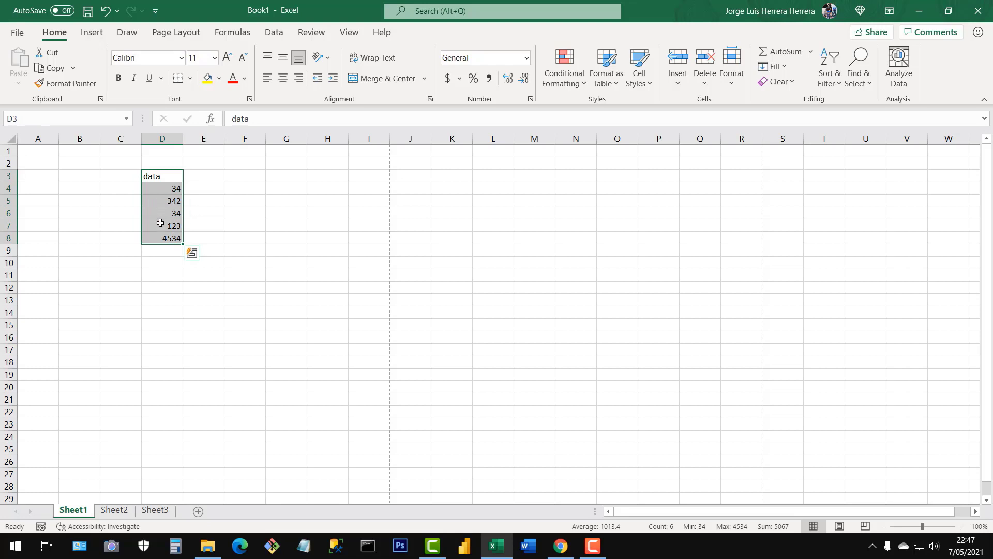
pyautogui.click(190, 78)
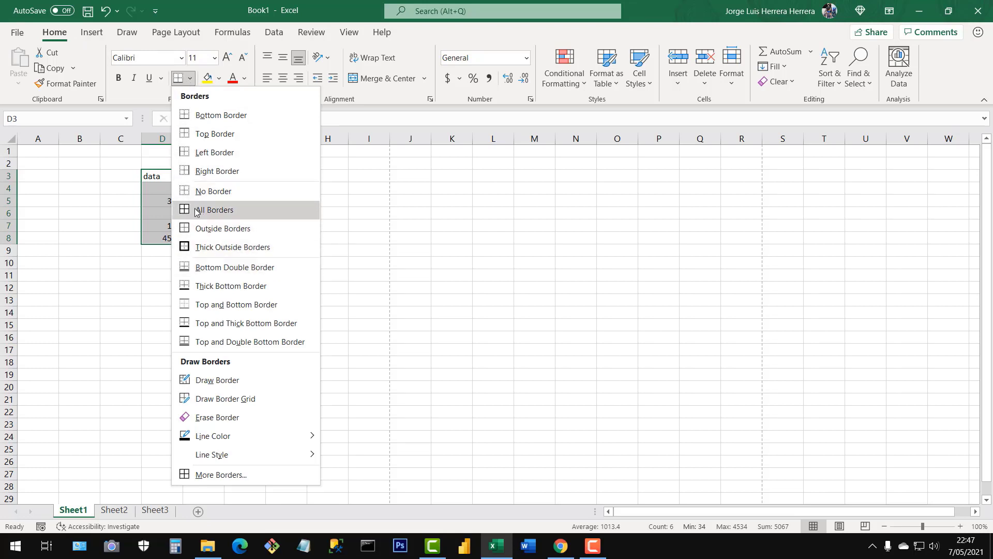
pyautogui.click(211, 213)
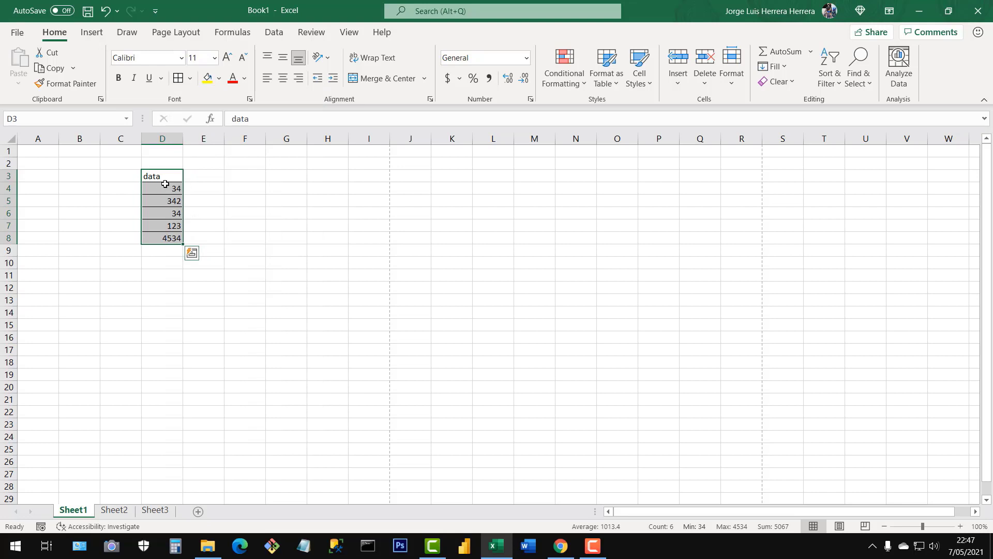
# Check how the bordered data range looks in the print preview and return to the worksheet.
pyautogui.click(267, 236)
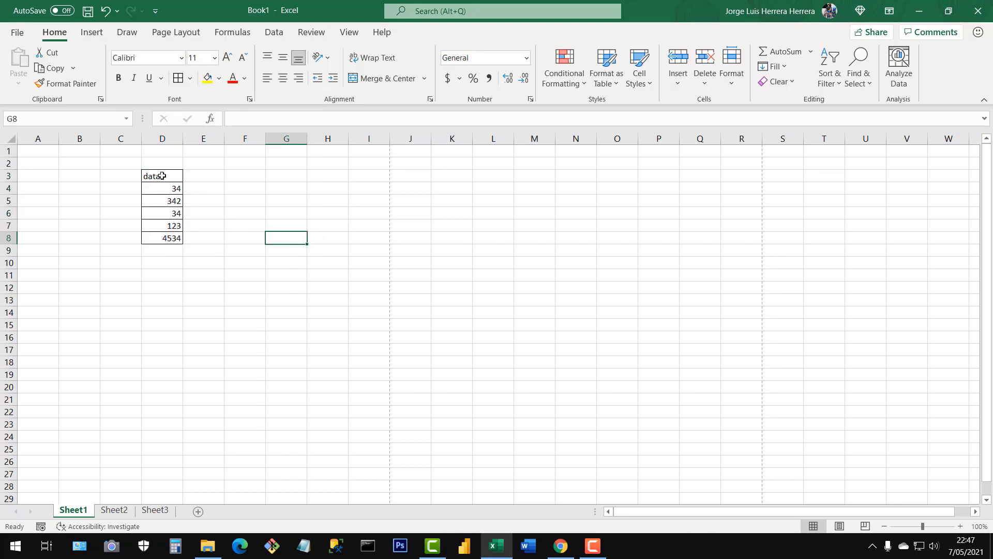
pyautogui.moveTo(154, 177); pyautogui.dragTo(171, 237)
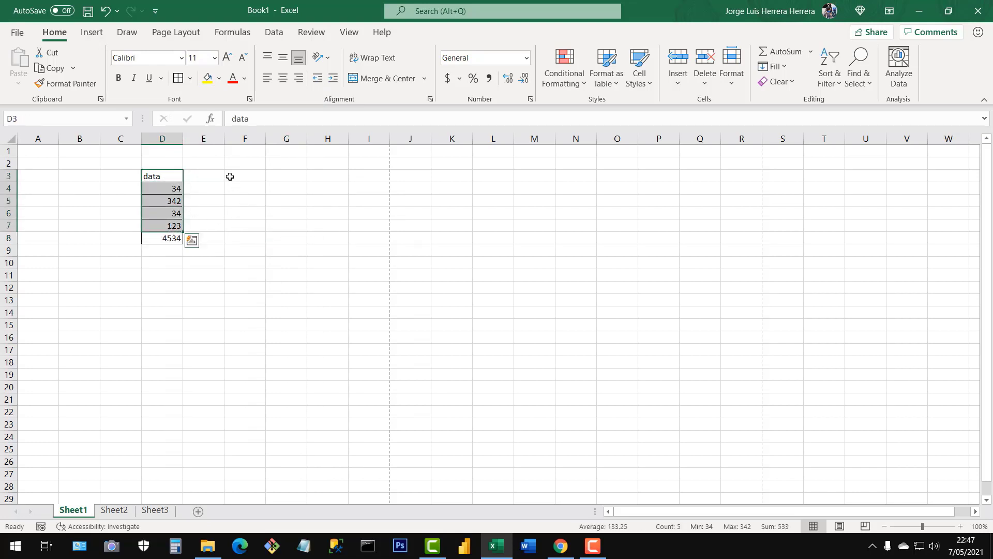
pyautogui.moveTo(228, 176); pyautogui.dragTo(300, 303)
pyautogui.moveTo(257, 262); pyautogui.dragTo(255, 251)
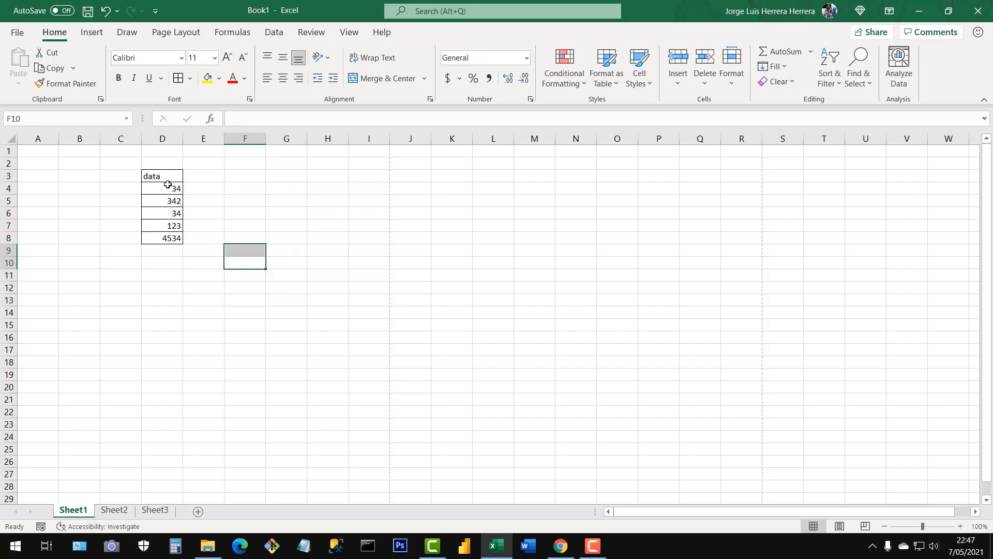
pyautogui.click(261, 210)
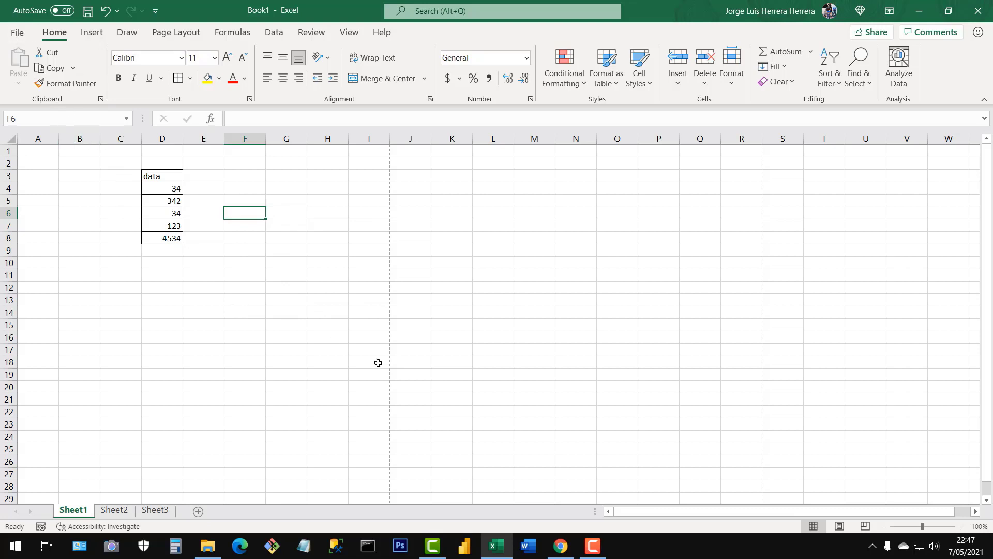
pyautogui.hotkey('ctrl', 'p')
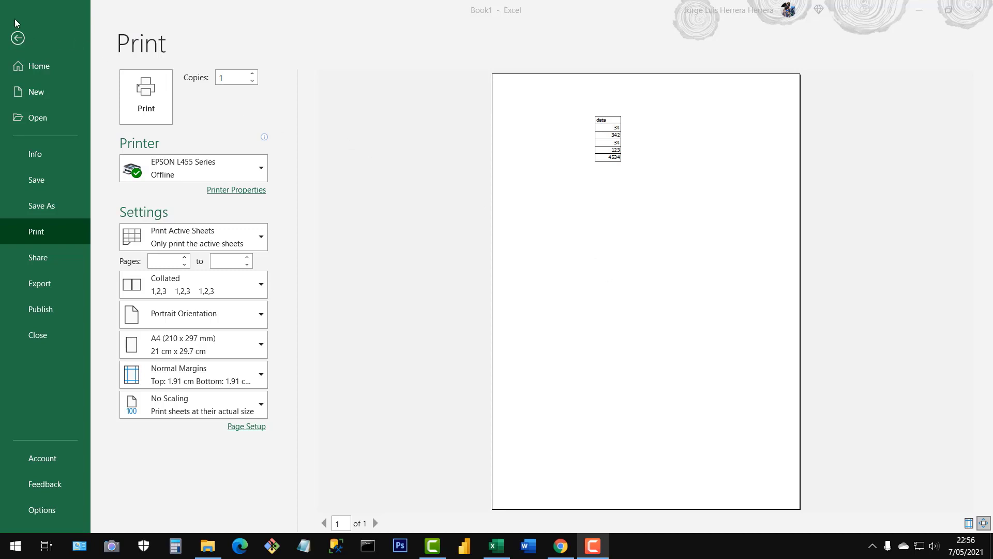
pyautogui.click(19, 38)
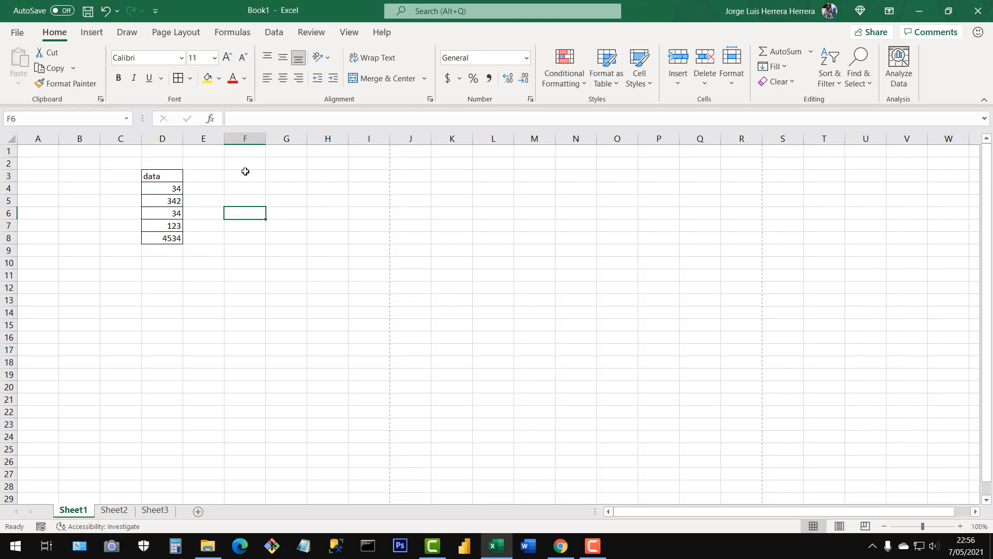
# Hide the gridlines on Sheet1.
pyautogui.moveTo(245, 171); pyautogui.dragTo(672, 401)
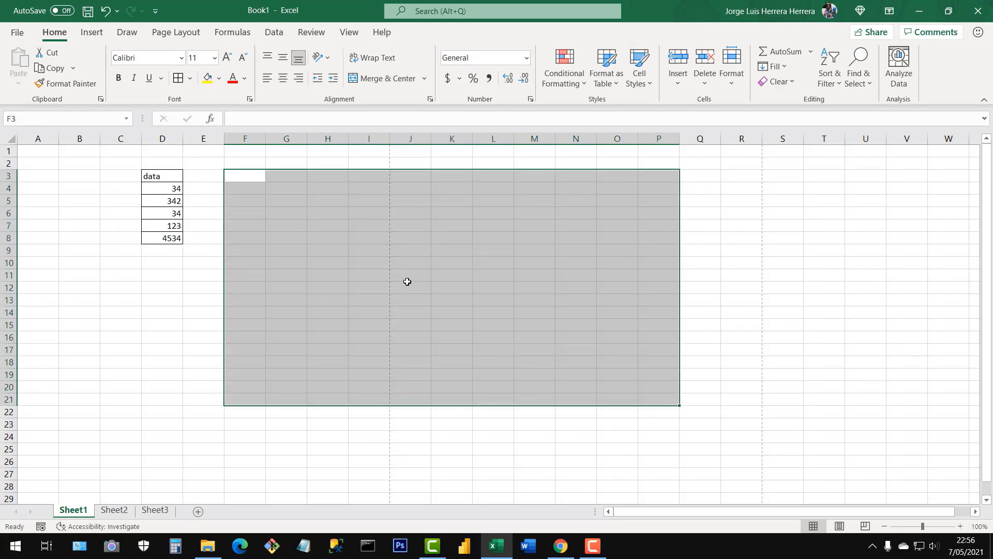
pyautogui.moveTo(407, 282); pyautogui.dragTo(407, 280)
pyautogui.click(349, 34)
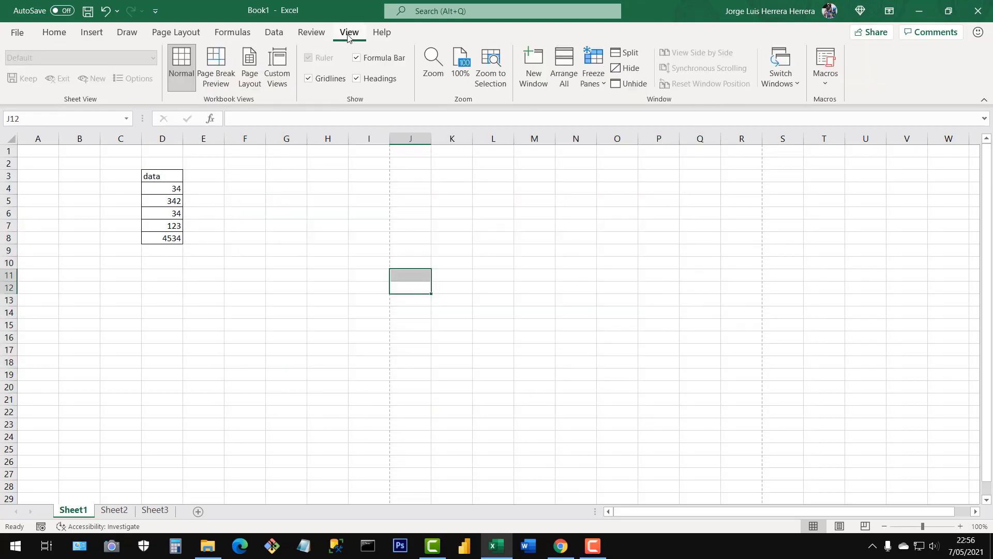
pyautogui.click(309, 79)
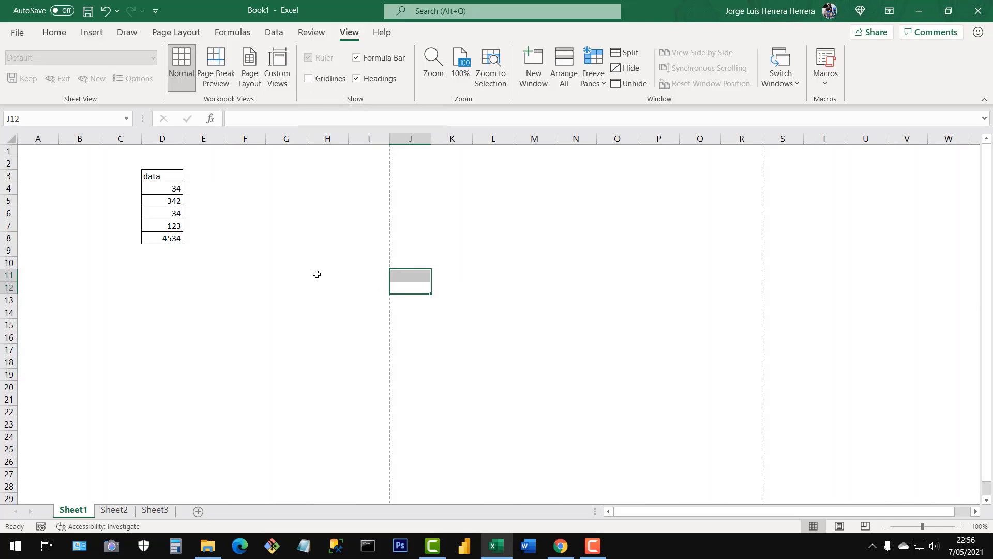
# Examine the worksheet without gridlines by moving through empty cells and selecting the range E14:M19.
pyautogui.click(284, 323)
pyautogui.press('Down')
pyautogui.press('Down')
pyautogui.press('Down')
pyautogui.press('Down')
pyautogui.press('Down')
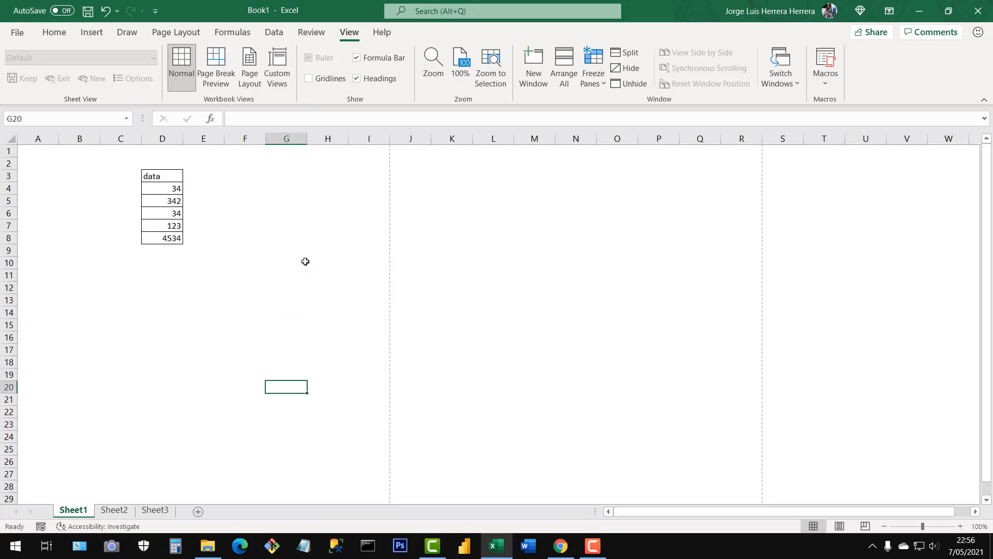
pyautogui.click(304, 262)
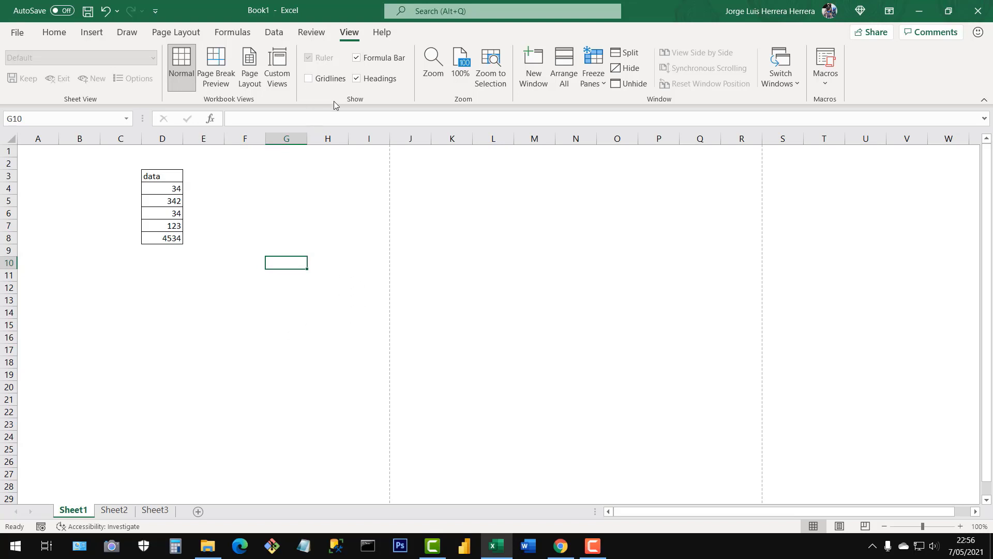
pyautogui.moveTo(186, 307); pyautogui.dragTo(550, 377)
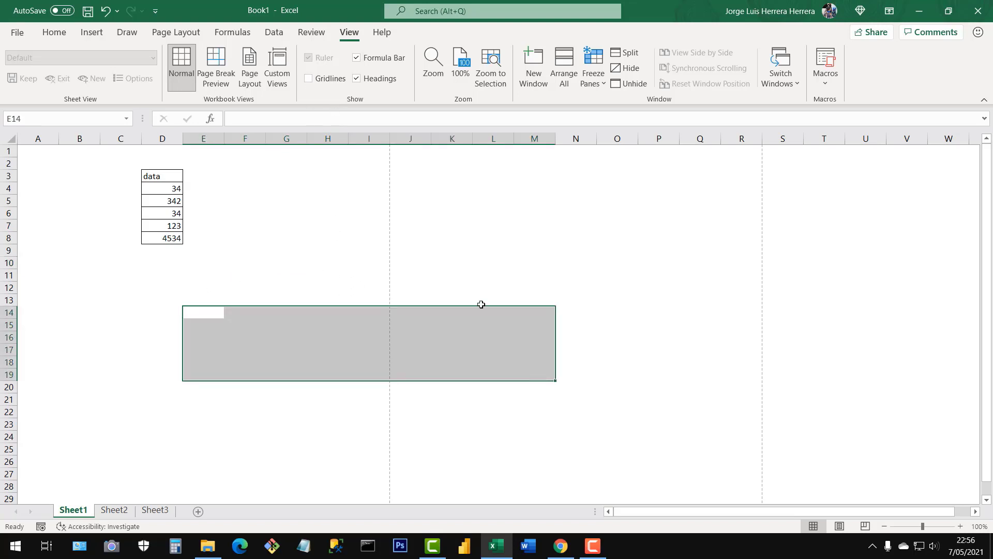
pyautogui.click(393, 262)
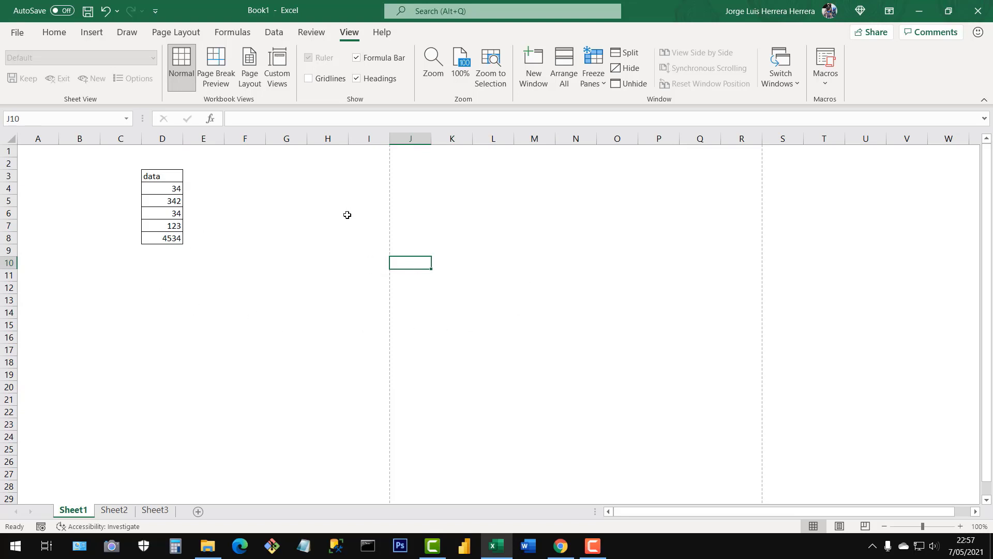
# Show the gridlines on Sheet1 again and return to the Home commands.
pyautogui.click(308, 79)
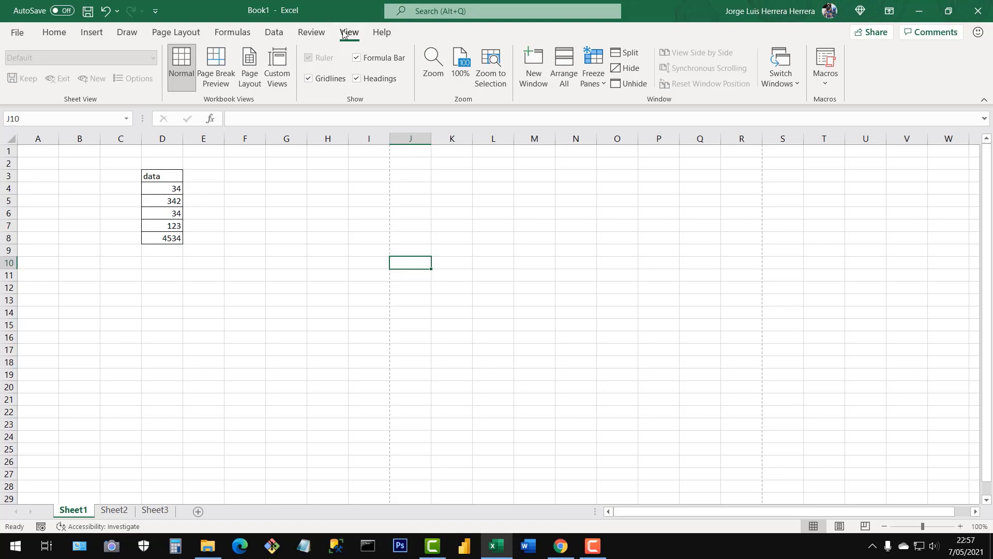
pyautogui.click(53, 34)
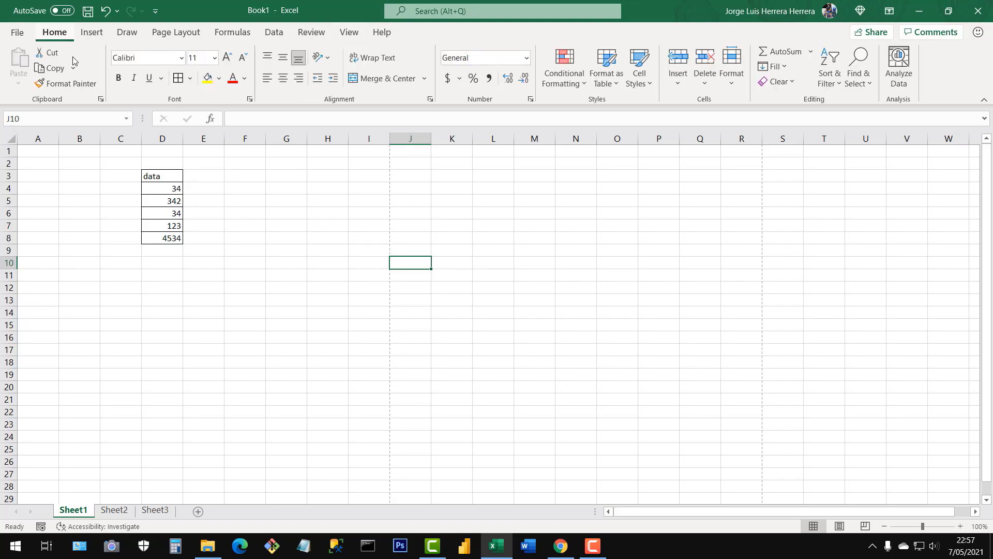
pyautogui.click(242, 375)
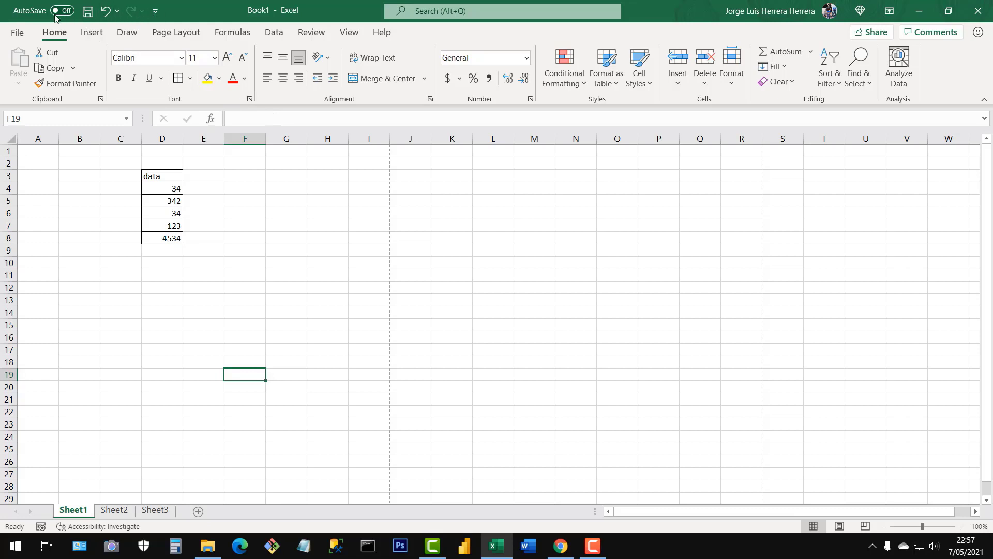
# Show the Quick Access Toolbar below the ribbon, and return it to its place above the ribbon.
pyautogui.click(156, 11)
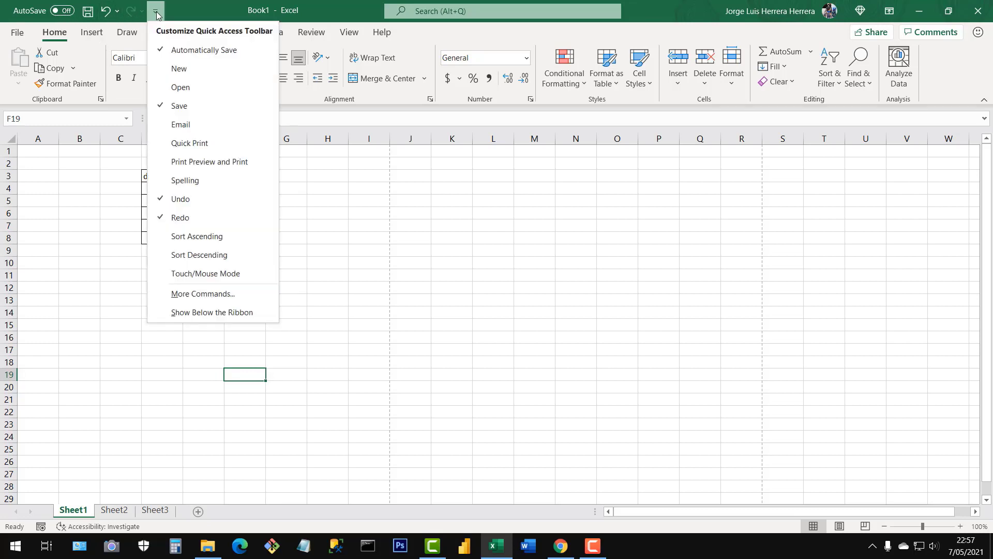
pyautogui.click(225, 318)
pyautogui.click(146, 116)
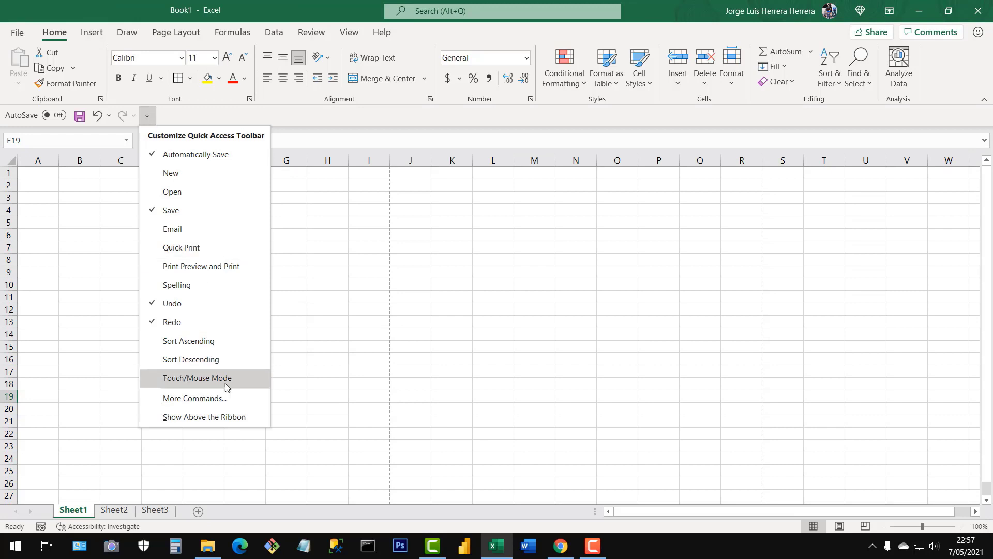
pyautogui.click(226, 418)
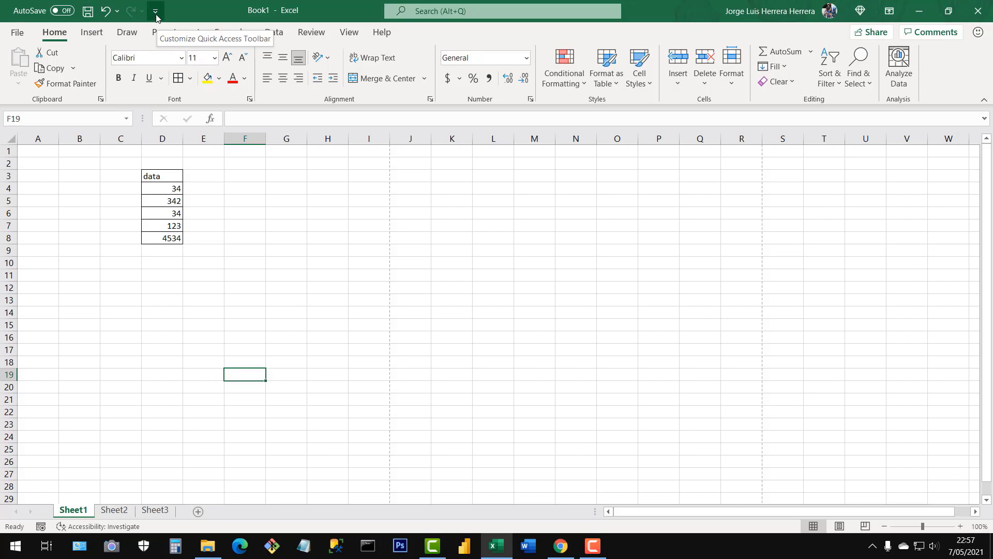
# Open the full Quick Access Toolbar customization options and review its existing Save, Undo and Redo commands.
pyautogui.click(156, 15)
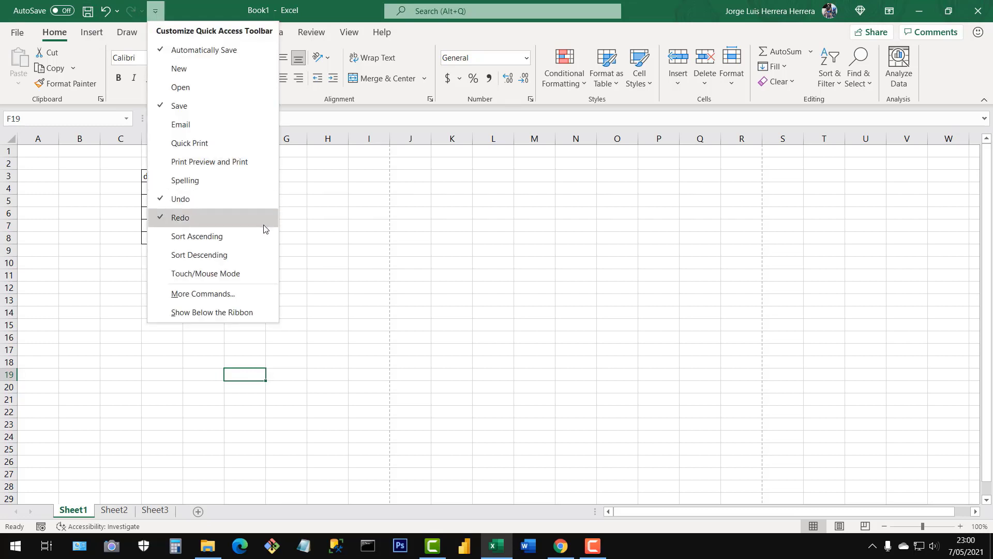
pyautogui.click(199, 296)
pyautogui.moveTo(456, 66); pyautogui.dragTo(502, 72)
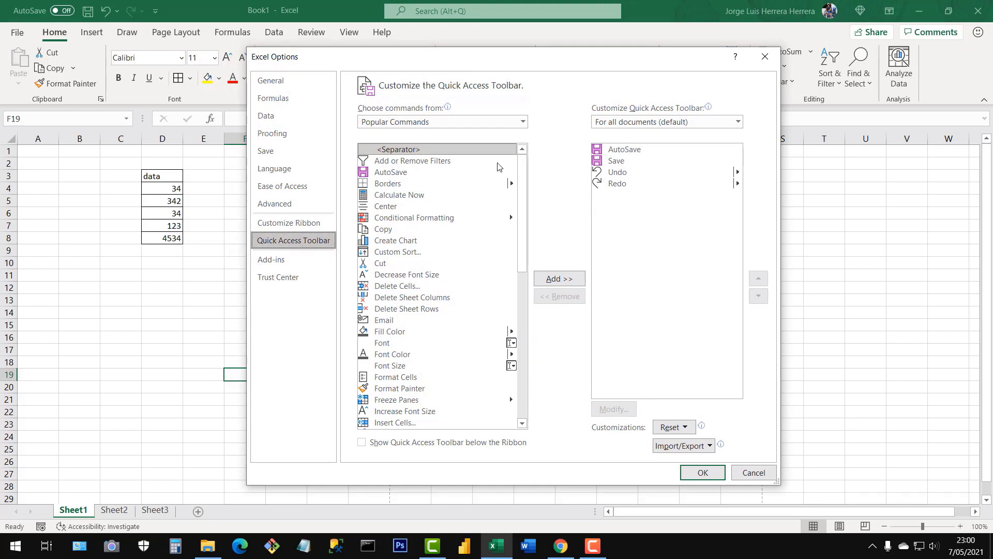
pyautogui.click(624, 161)
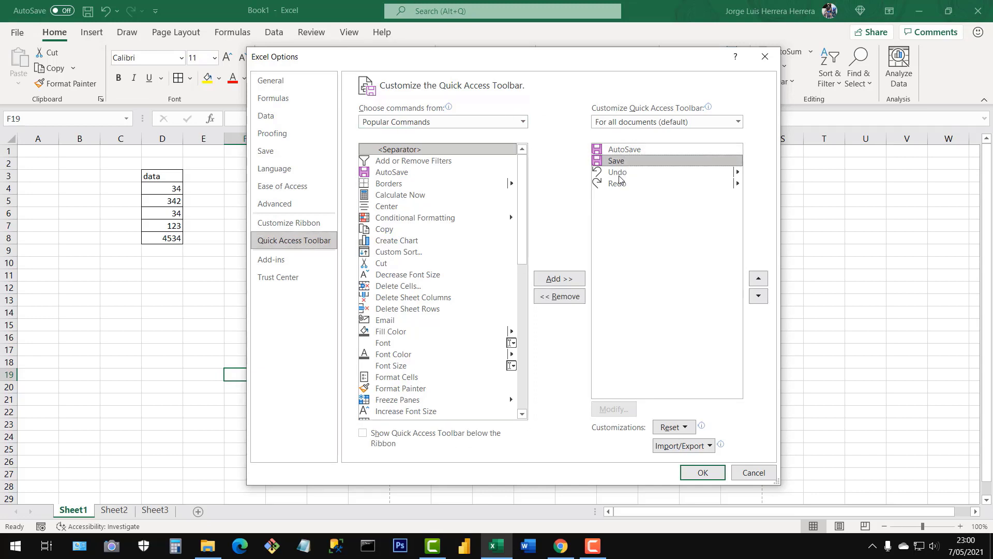
pyautogui.click(618, 175)
pyautogui.click(620, 185)
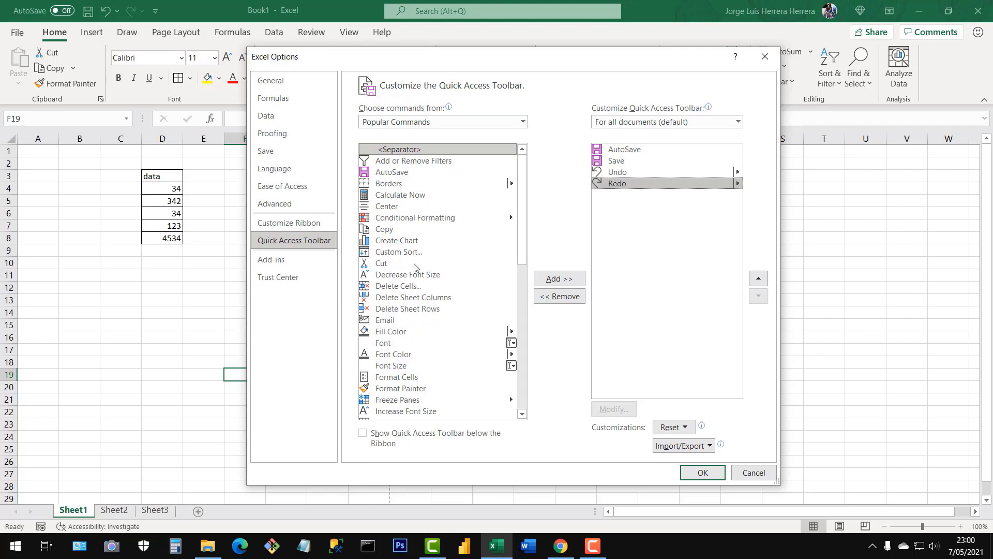
# Add the New File and Print Preview and Print commands to the Quick Access Toolbar list.
pyautogui.moveTo(523, 236); pyautogui.dragTo(522, 316)
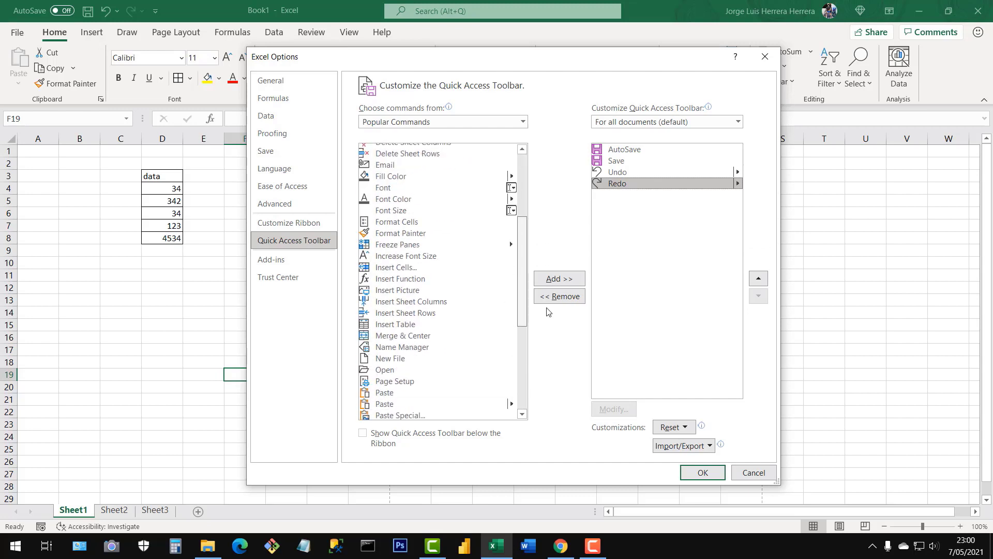
pyautogui.click(382, 364)
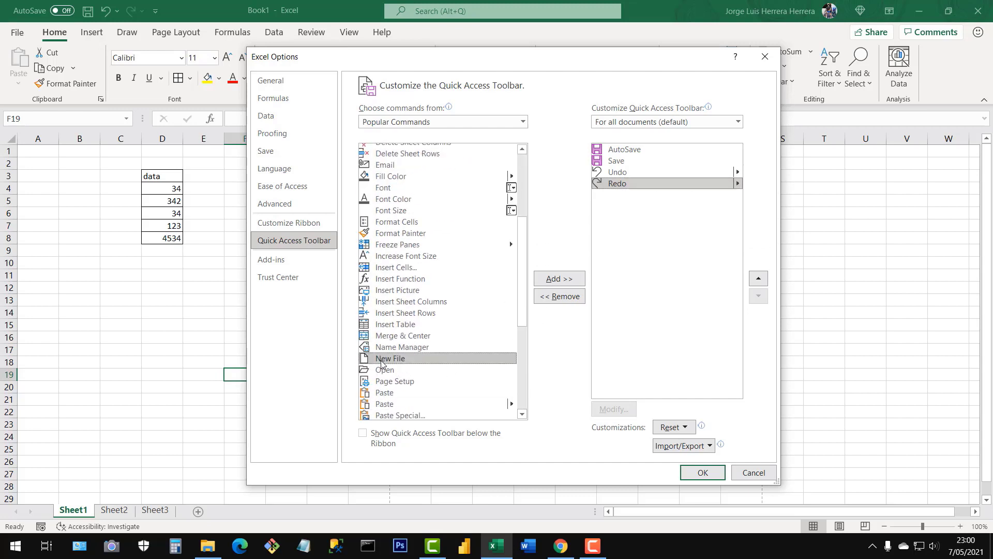
pyautogui.click(558, 278)
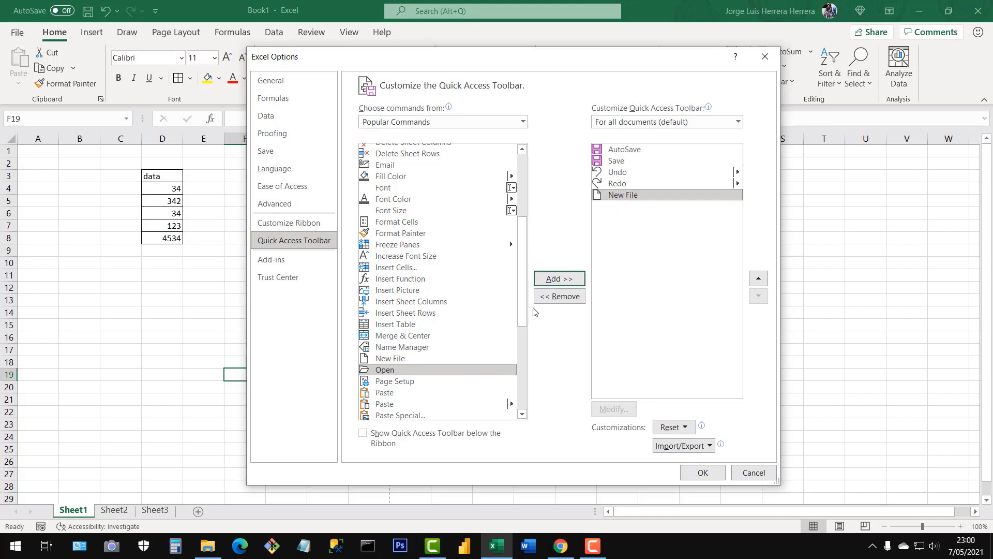
pyautogui.moveTo(522, 312); pyautogui.dragTo(524, 344)
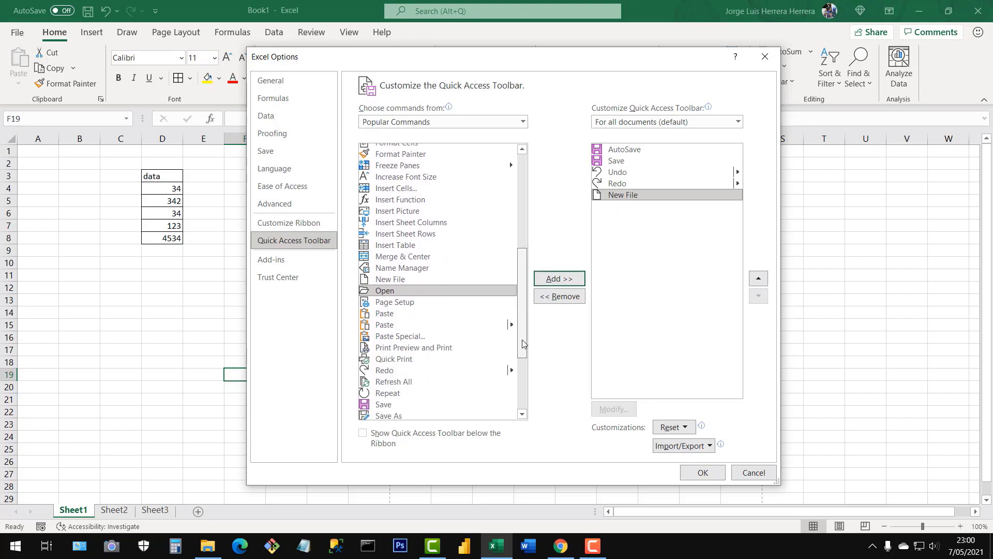
pyautogui.click(368, 350)
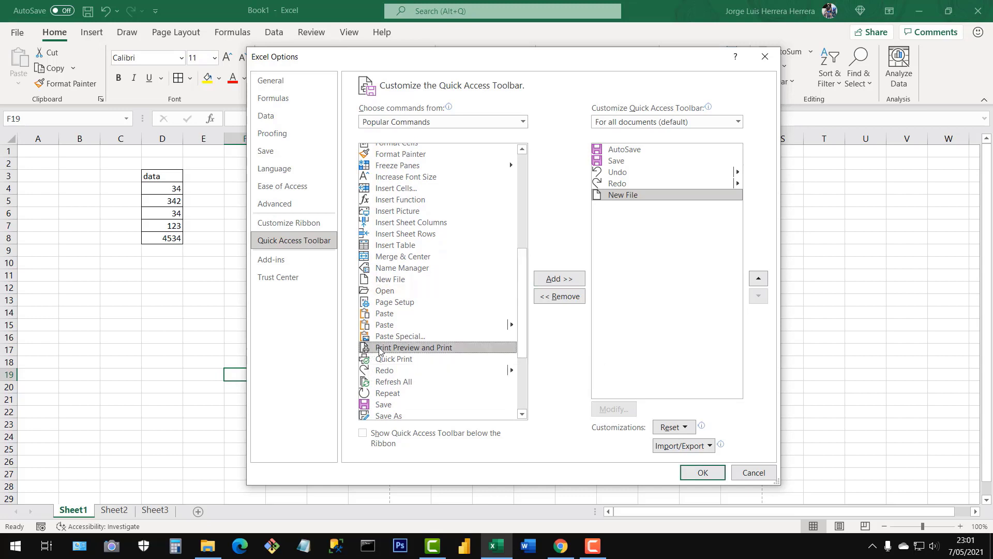
pyautogui.click(577, 287)
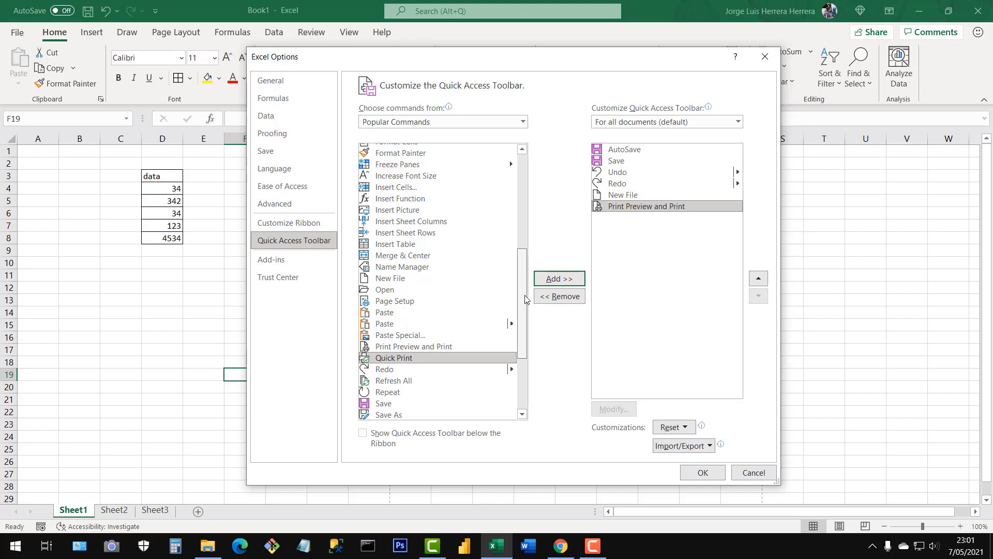
# Add the Sum and Open commands to the Quick Access Toolbar list.
pyautogui.moveTo(526, 299); pyautogui.dragTo(523, 351)
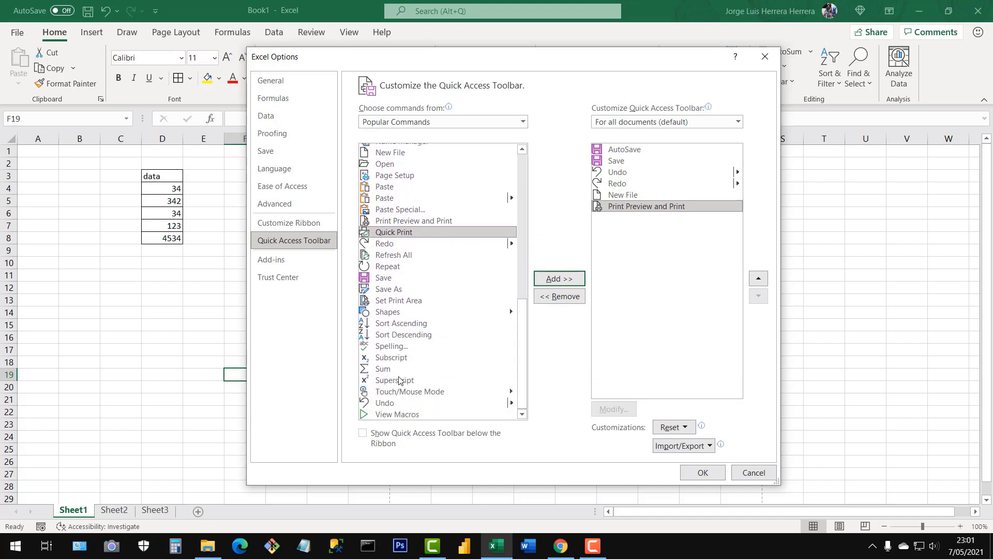
pyautogui.click(372, 370)
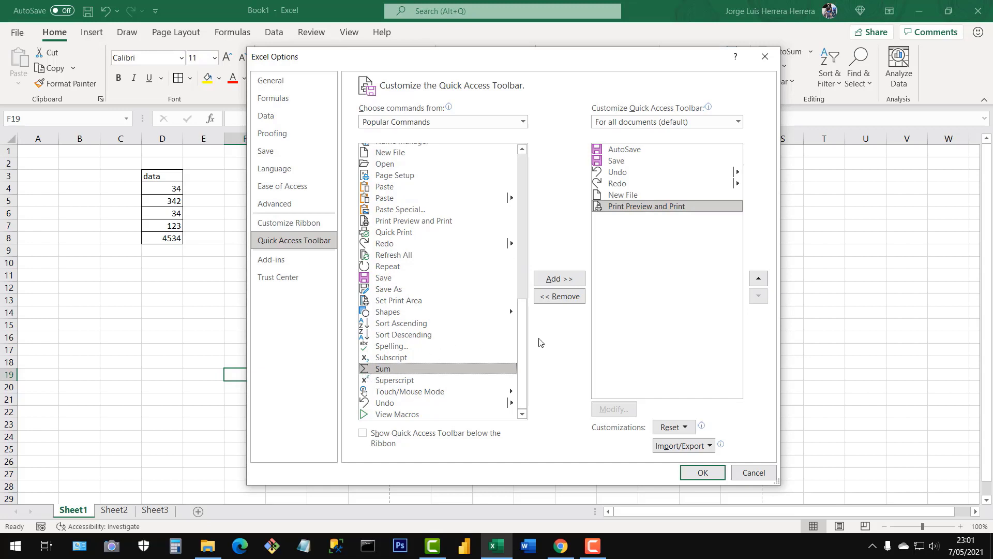
pyautogui.click(559, 280)
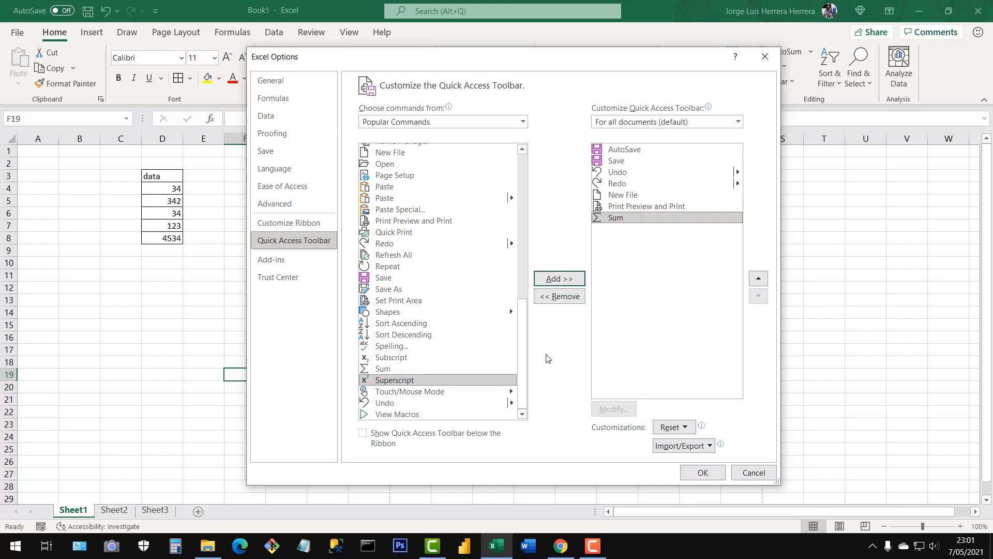
pyautogui.moveTo(525, 362); pyautogui.dragTo(531, 307)
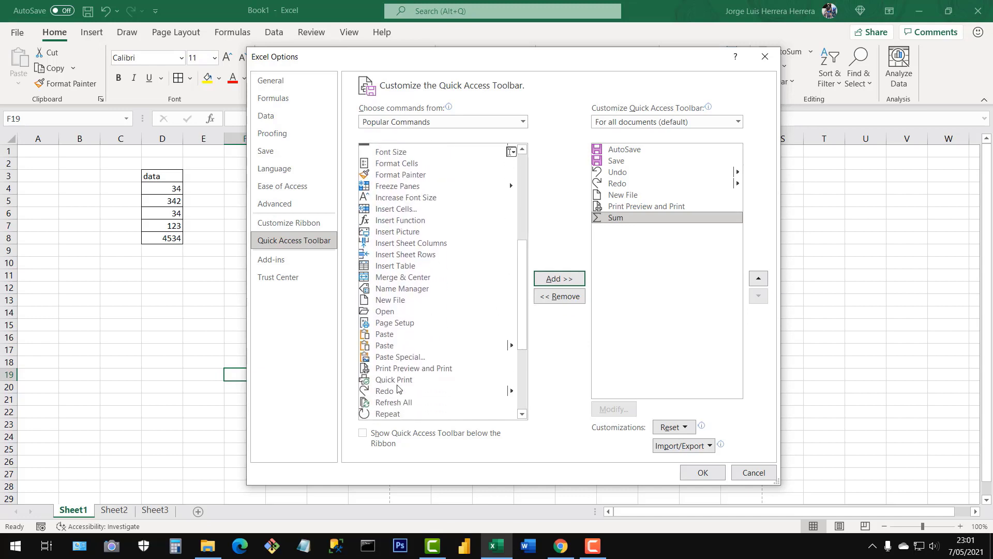
pyautogui.click(385, 312)
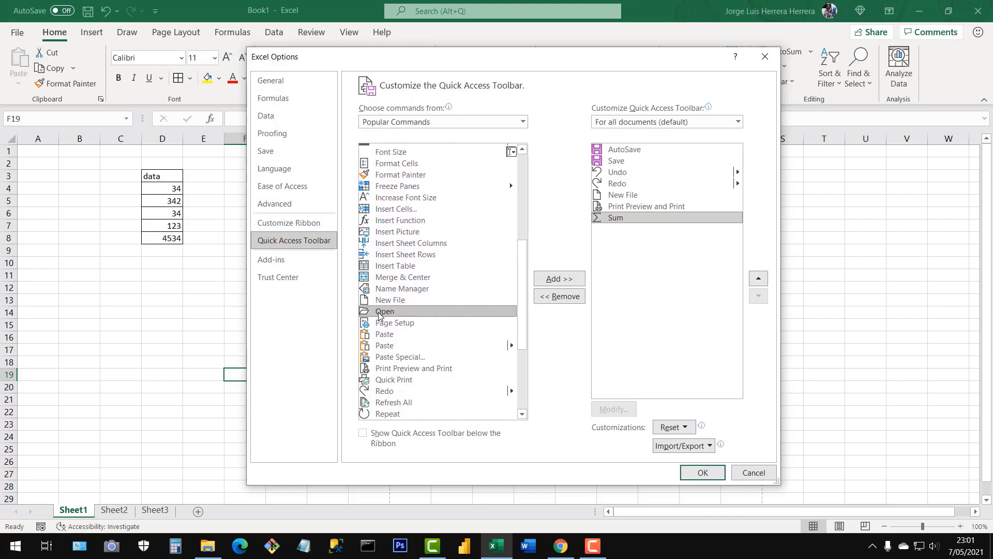
pyautogui.click(554, 281)
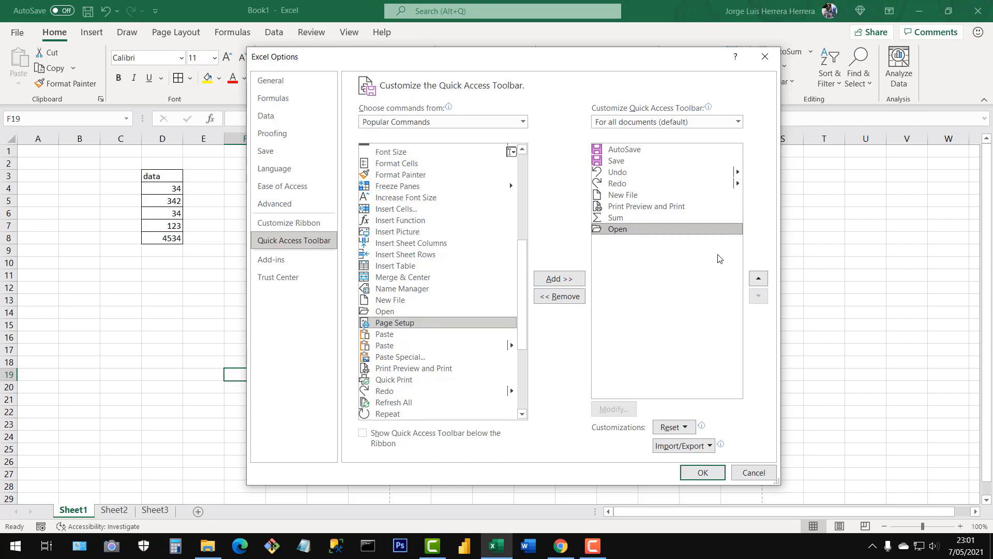
# Move the Open command directly above New File in the Quick Access Toolbar list.
pyautogui.click(616, 221)
pyautogui.click(617, 229)
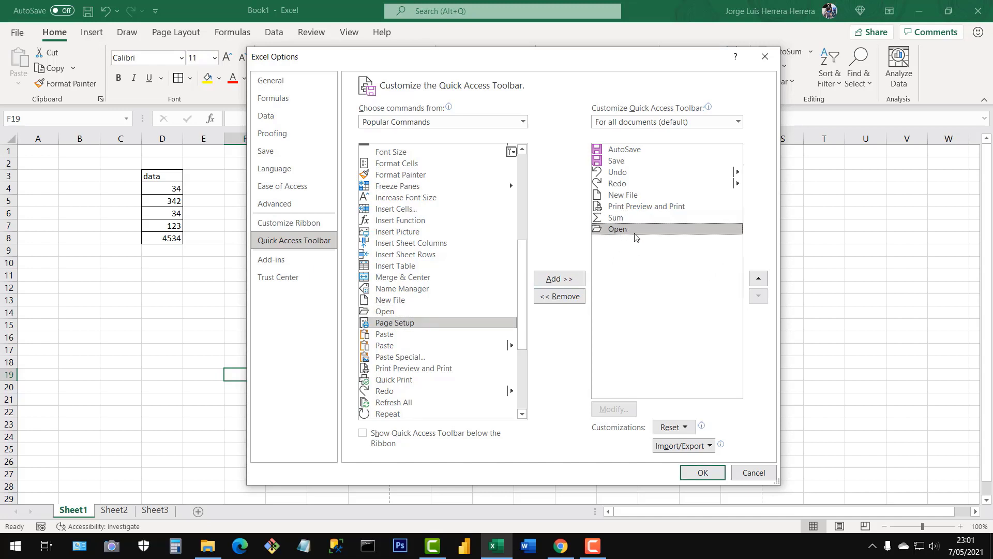
pyautogui.click(758, 281)
pyautogui.click(758, 281)
pyautogui.click(759, 281)
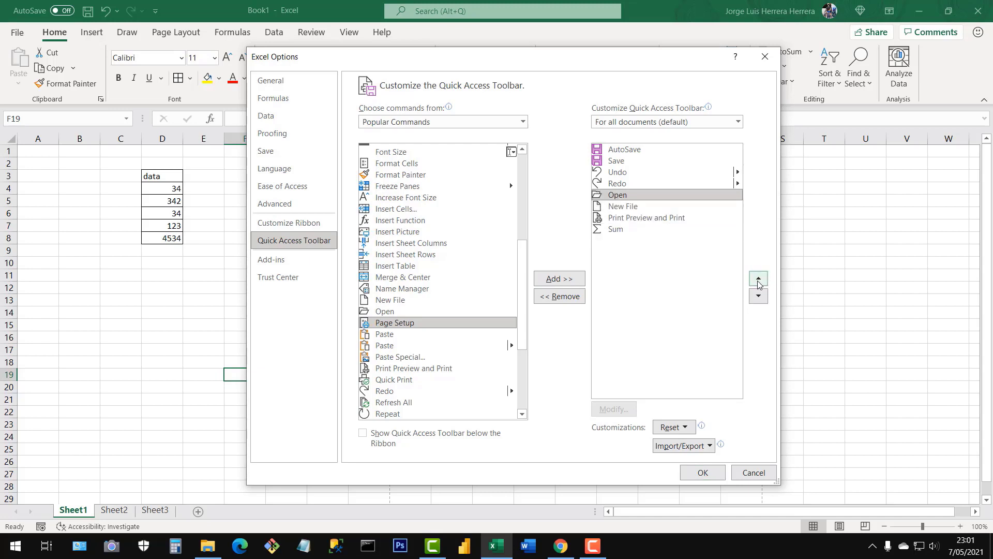
# Move the New File command up between AutoSave and Save, and apply the Quick Access Toolbar customization.
pyautogui.click(621, 206)
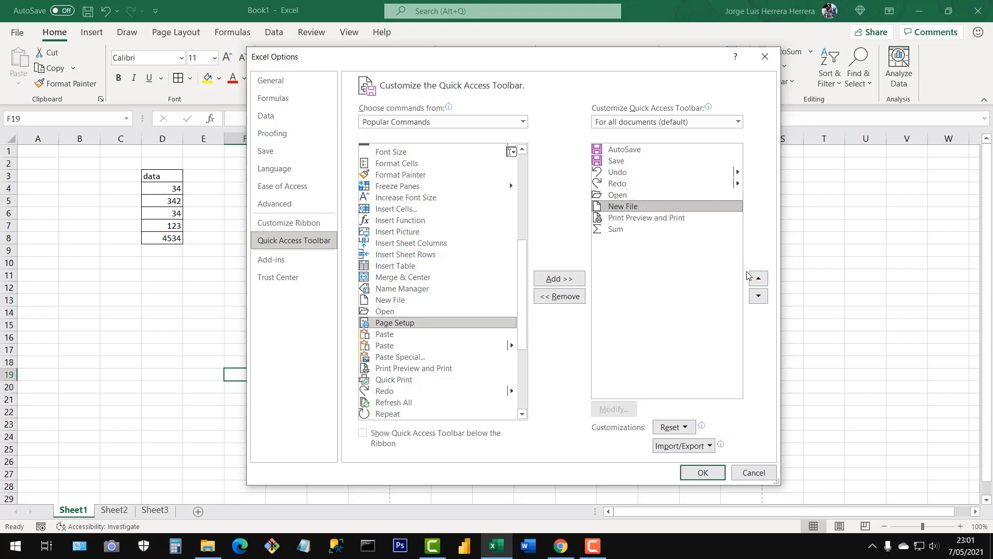
pyautogui.click(759, 281)
pyautogui.click(758, 281)
pyautogui.click(758, 281)
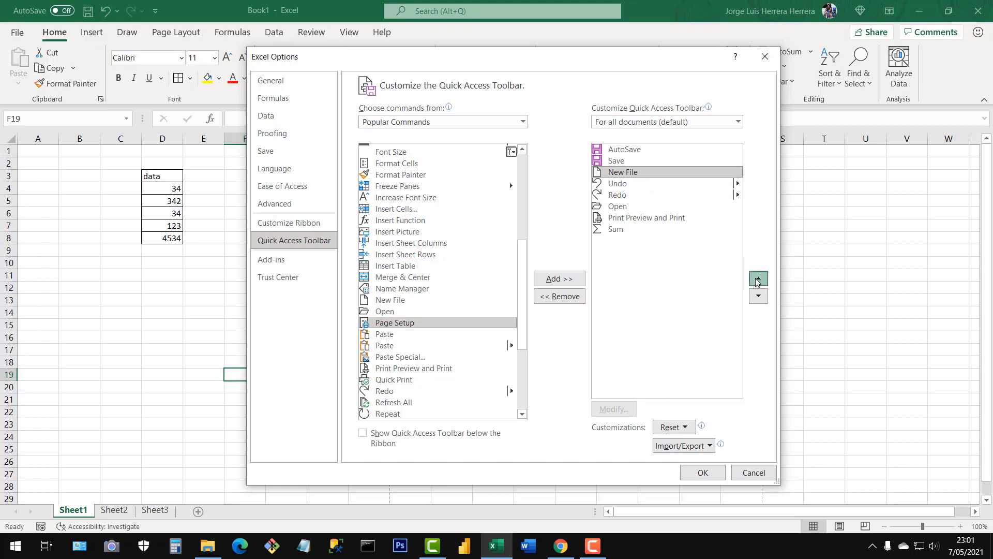
pyautogui.click(758, 281)
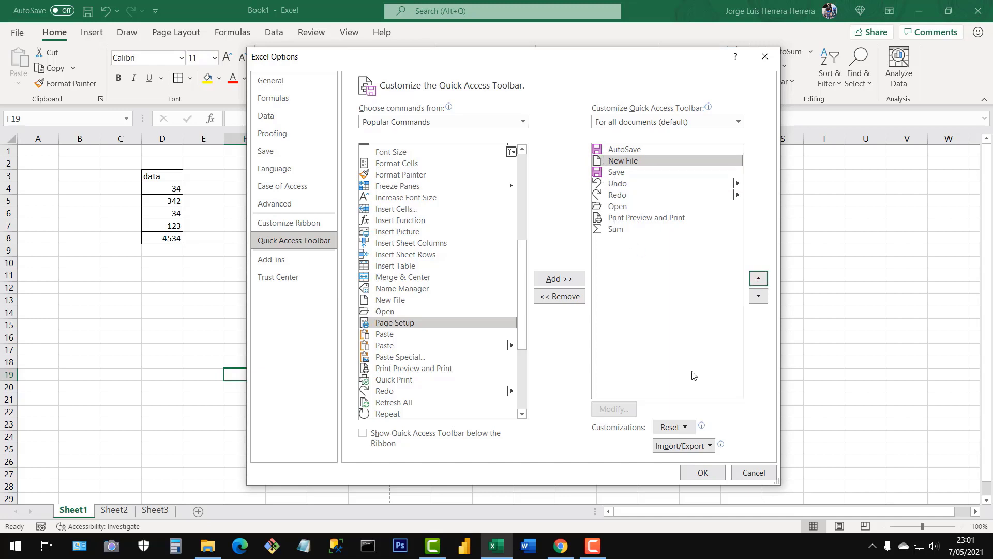
pyautogui.click(703, 473)
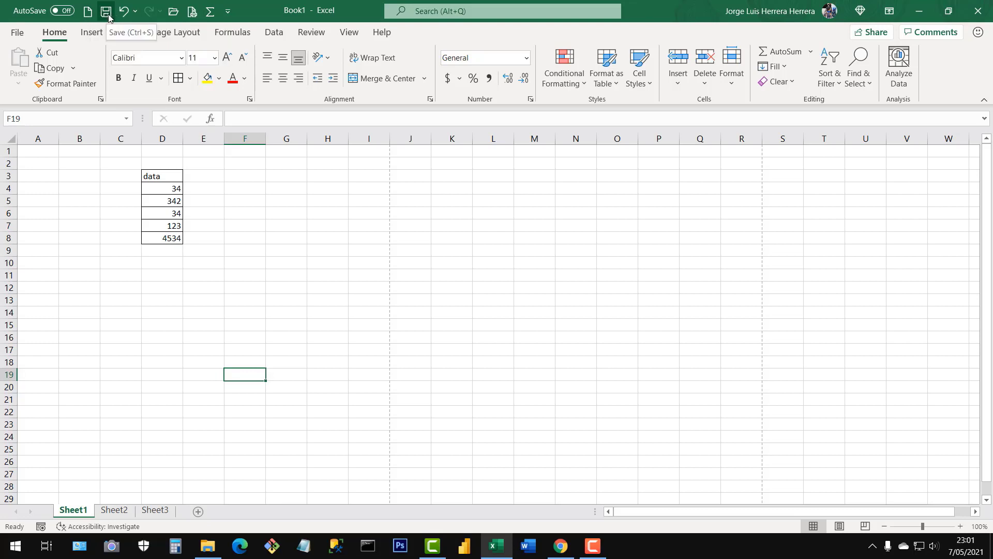
# Try the Open and Print Preview and Print commands from the Quick Access Toolbar, and return to the worksheet.
pyautogui.click(173, 16)
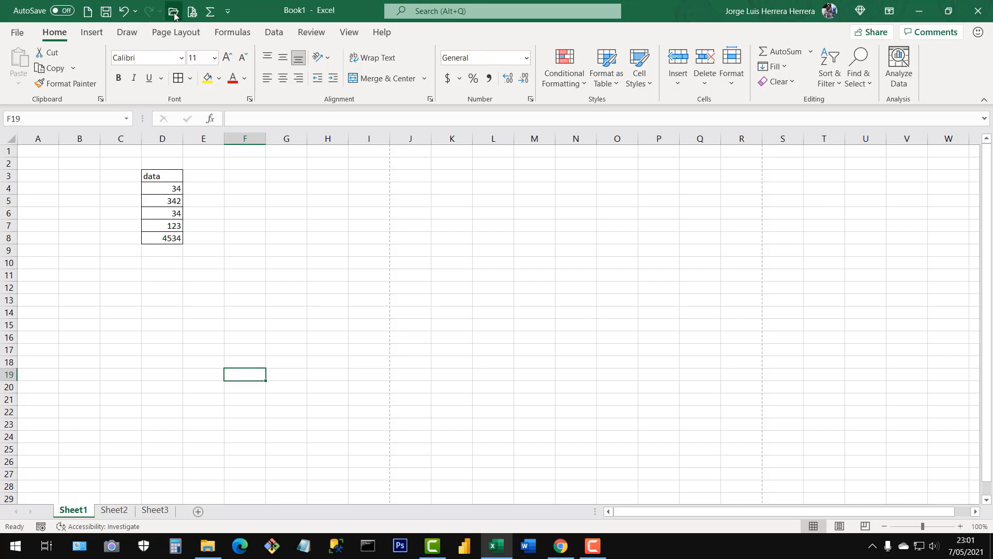
pyautogui.click(66, 38)
pyautogui.click(193, 13)
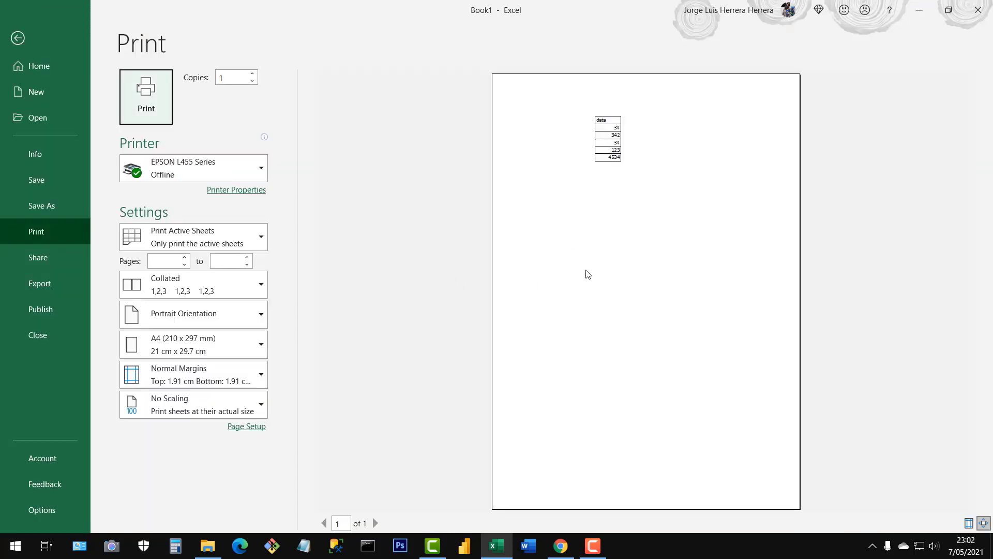
pyautogui.click(19, 38)
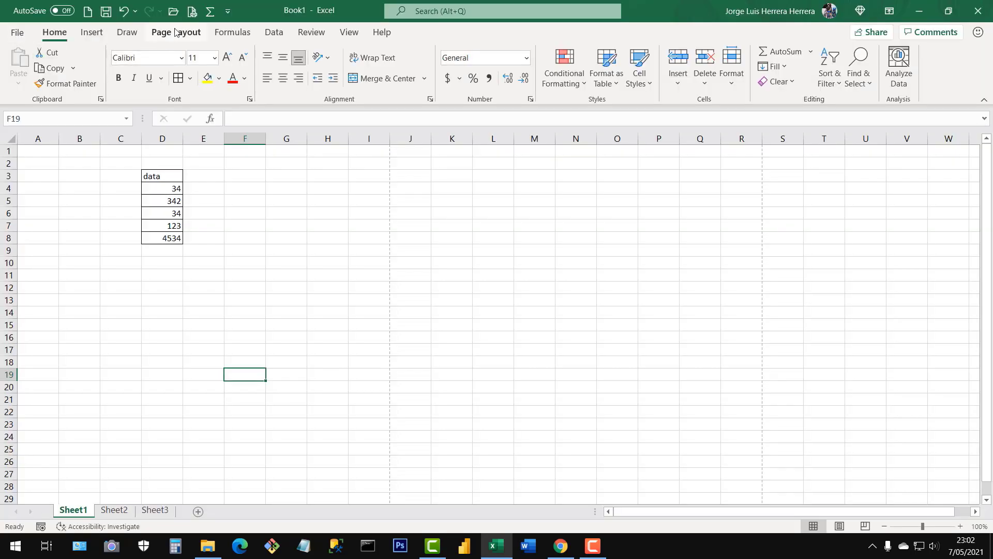
# Total the data values D4:D8 in cell D9 with the Quick Access Toolbar's Sum command, and select the result cell.
pyautogui.click(170, 240)
pyautogui.click(172, 275)
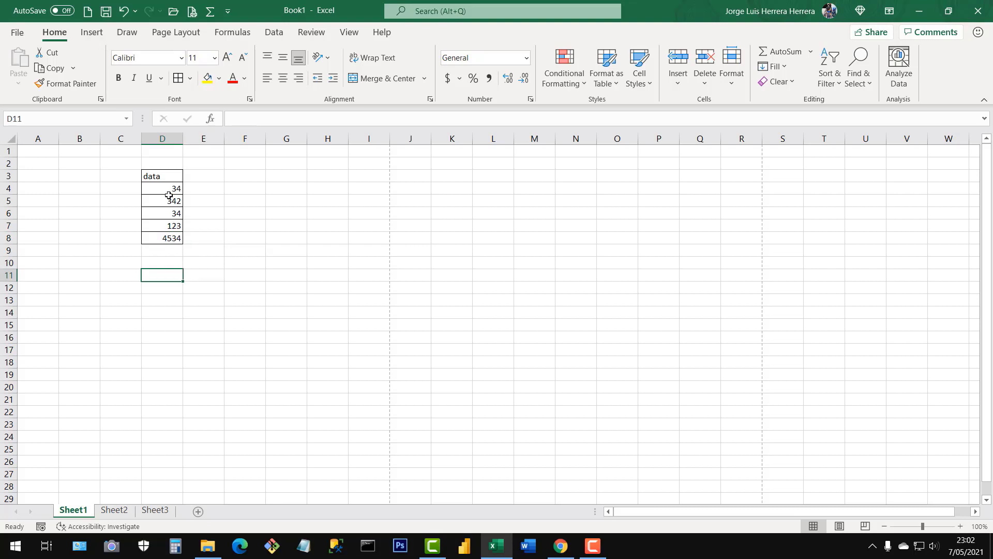
pyautogui.click(173, 197)
pyautogui.click(168, 225)
pyautogui.click(168, 238)
pyautogui.click(167, 252)
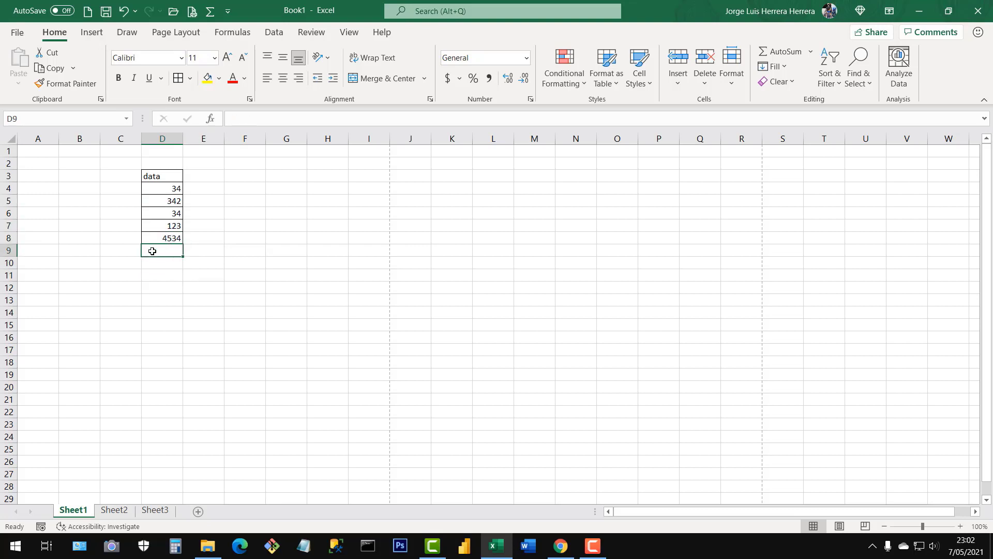
pyautogui.click(209, 11)
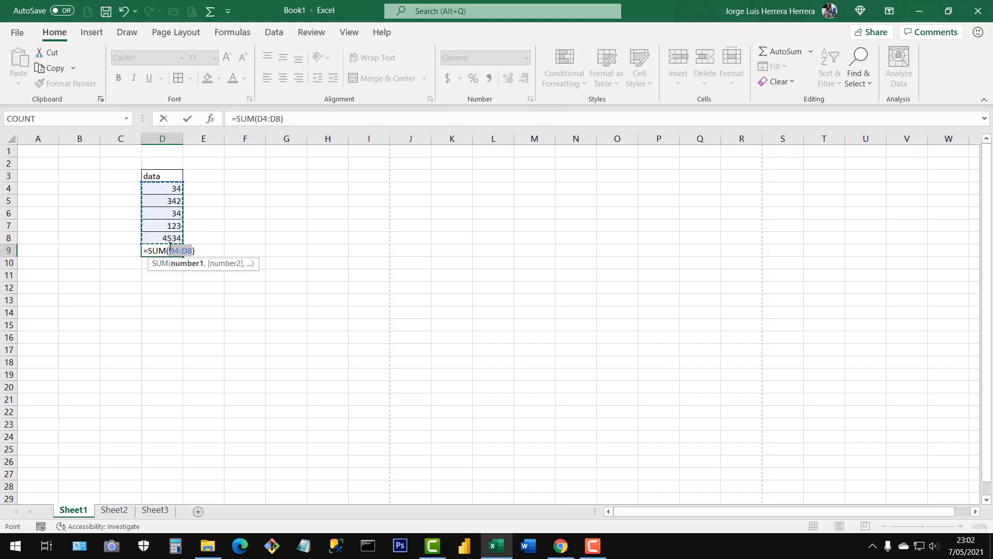
pyautogui.press('Return')
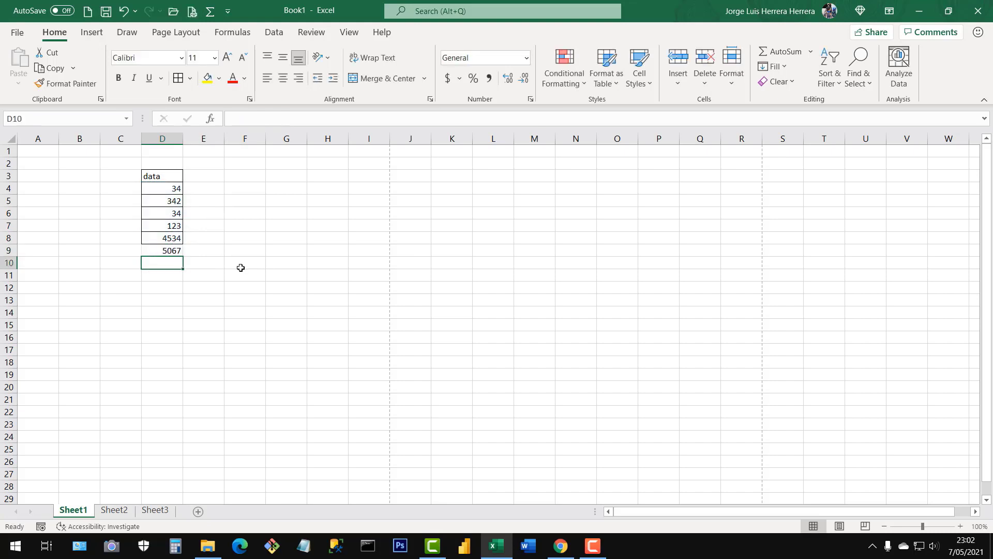
pyautogui.click(169, 252)
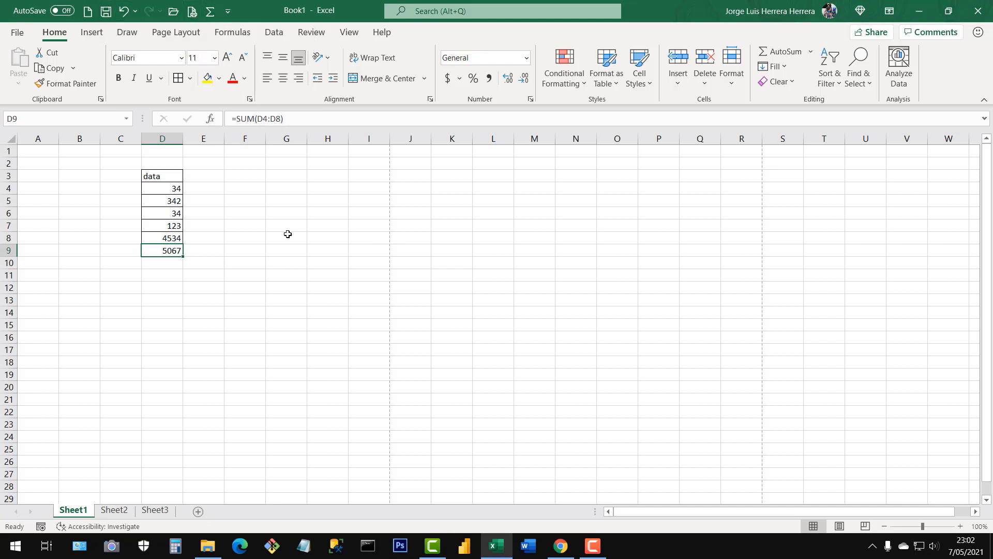
# Examine the dashed page-break lines on Sheet1 between columns I and J, columns R and S, and rows 50 and 51.
pyautogui.click(286, 288)
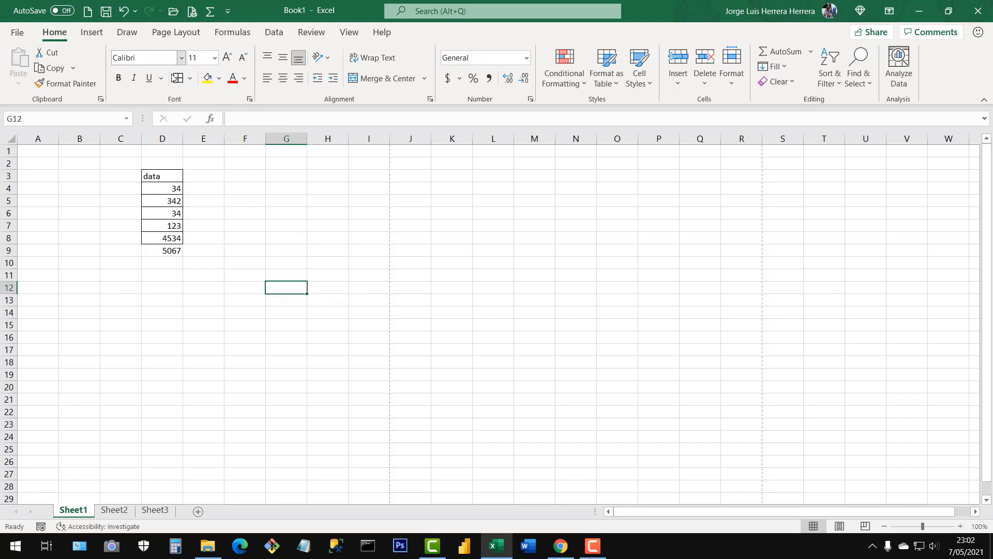
pyautogui.click(372, 139)
pyautogui.click(410, 187)
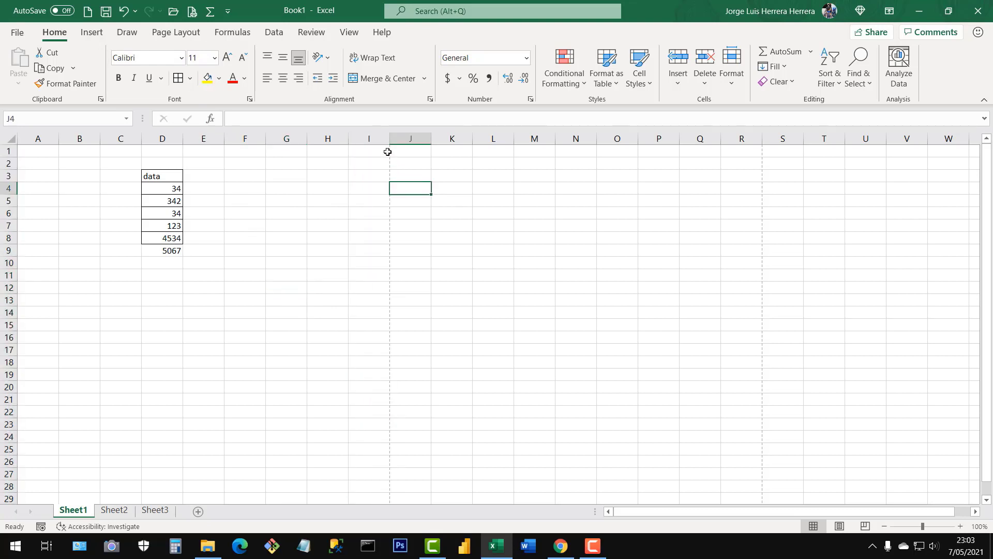
pyautogui.moveTo(381, 151); pyautogui.dragTo(387, 363)
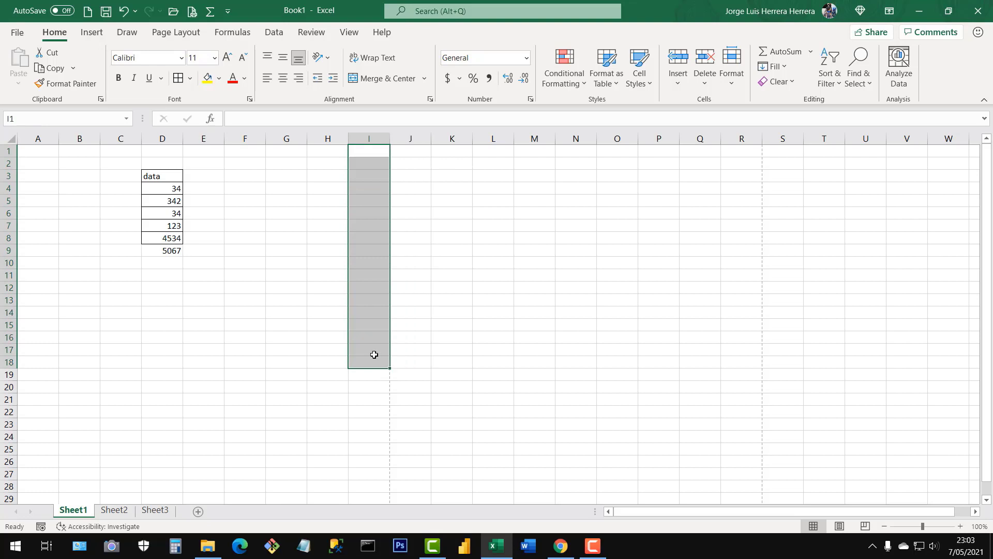
pyautogui.click(374, 355)
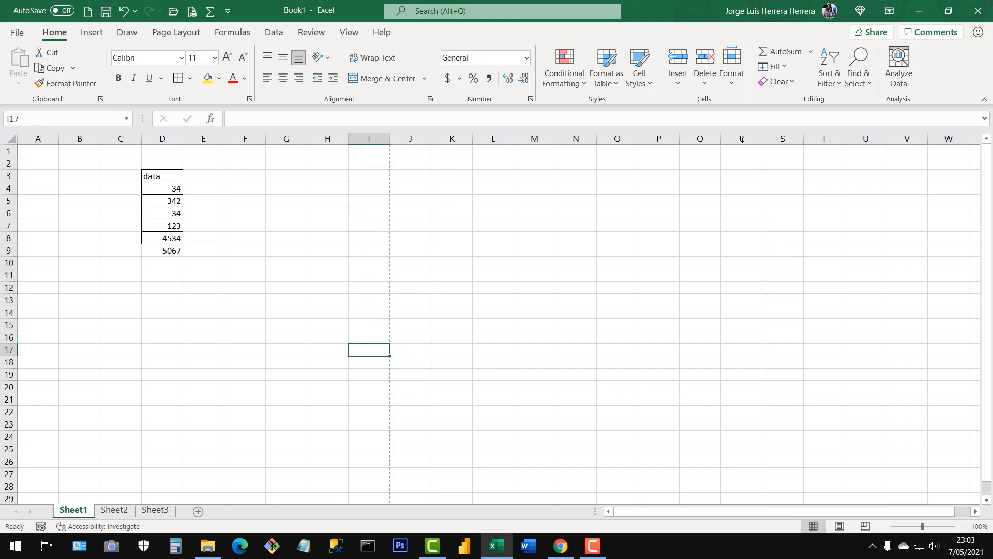
pyautogui.moveTo(743, 138); pyautogui.dragTo(775, 142)
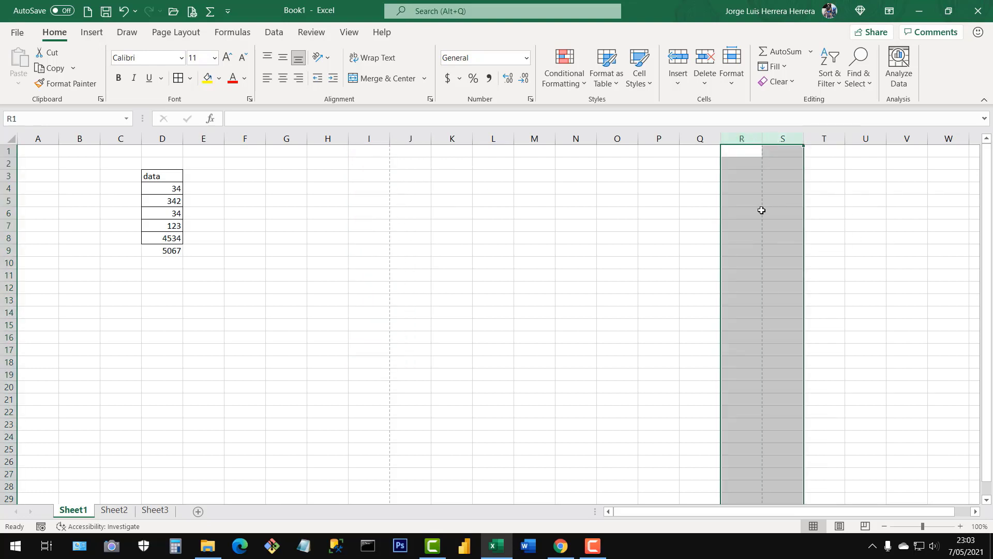
pyautogui.click(759, 210)
pyautogui.scroll(-12, 343, 356)
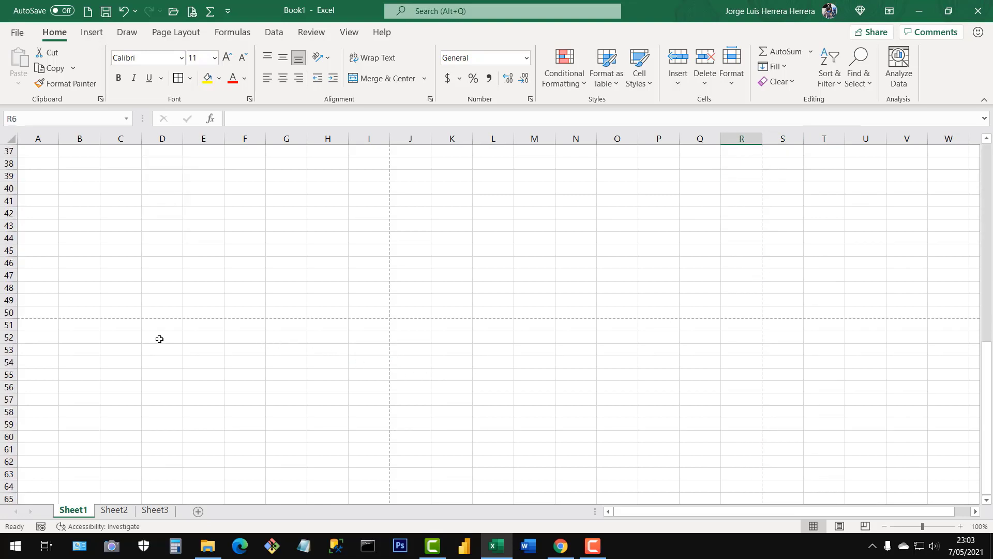
pyautogui.moveTo(8, 313); pyautogui.dragTo(10, 330)
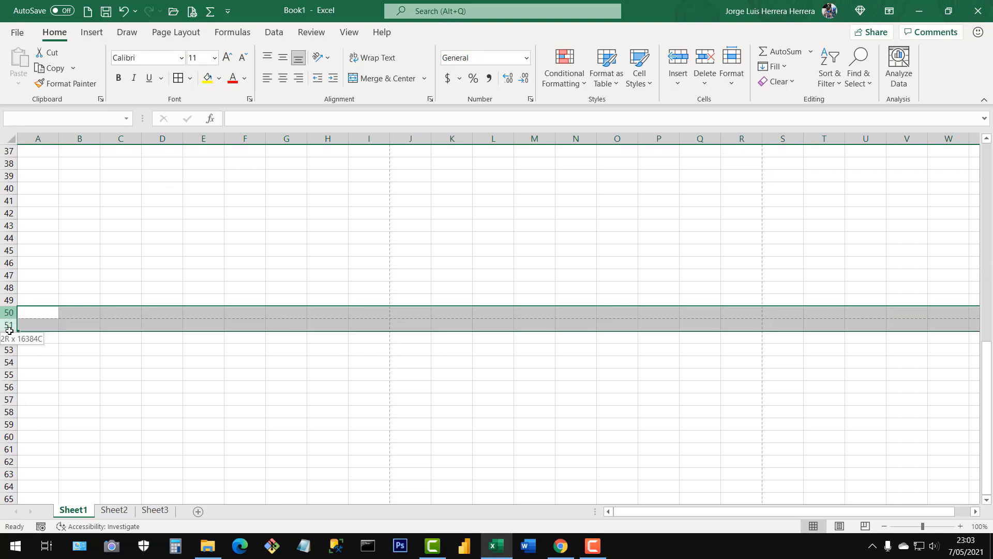
pyautogui.click(107, 348)
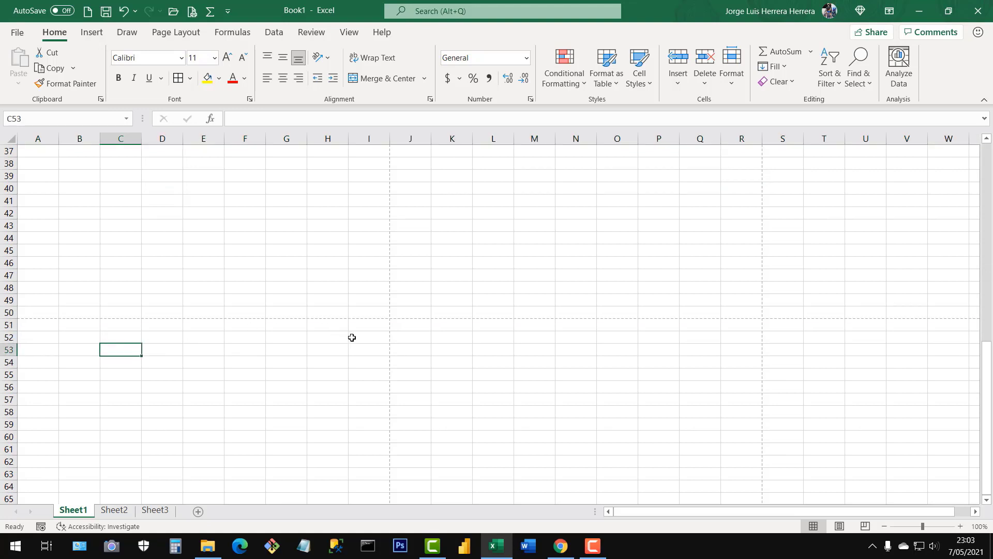
pyautogui.scroll(-4, 362, 342)
pyautogui.scroll(16, 431, 362)
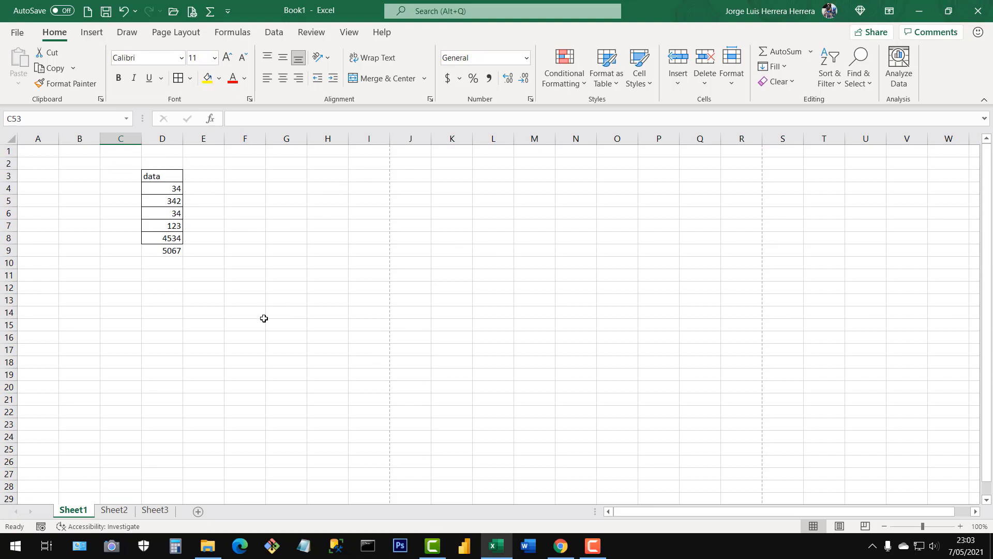
pyautogui.click(253, 294)
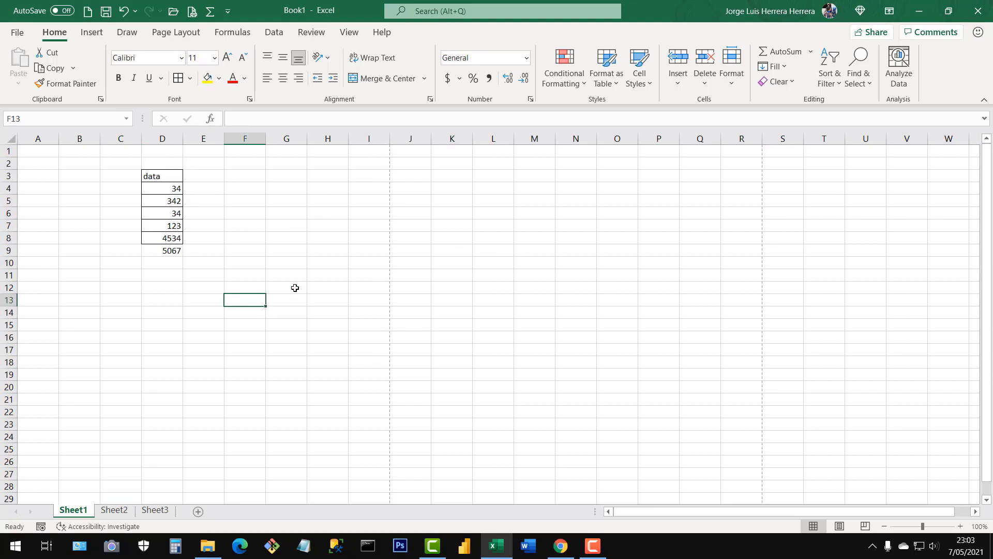
# View Sheet1 in Page Layout and in Page Break Preview, and return to Normal view.
pyautogui.click(840, 526)
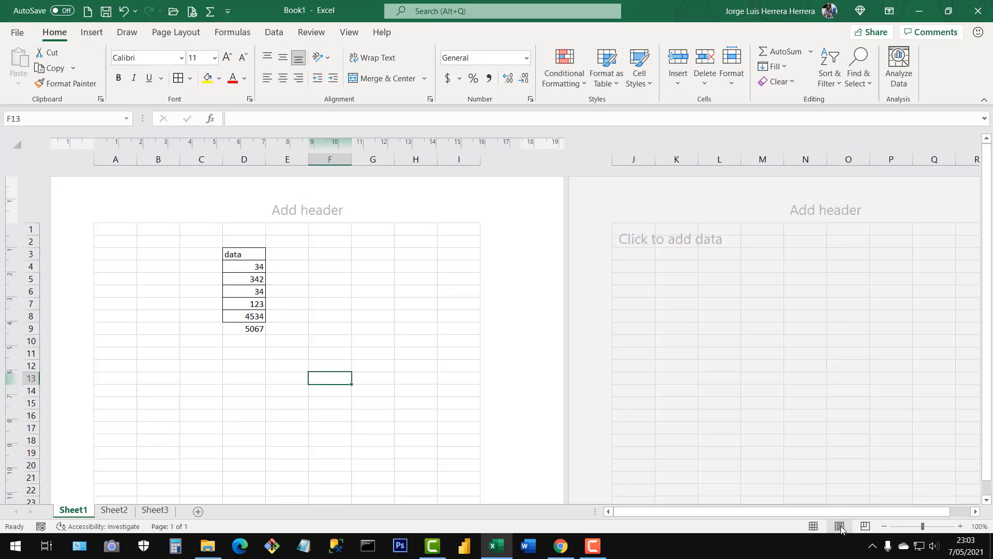
pyautogui.scroll(-3, 450, 357)
pyautogui.scroll(3, 401, 341)
pyautogui.click(866, 526)
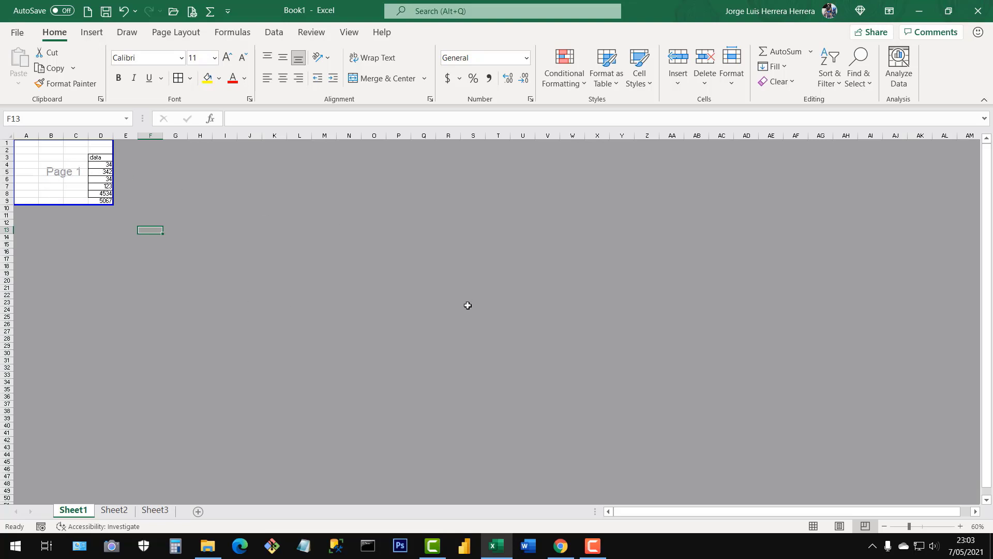
pyautogui.click(813, 526)
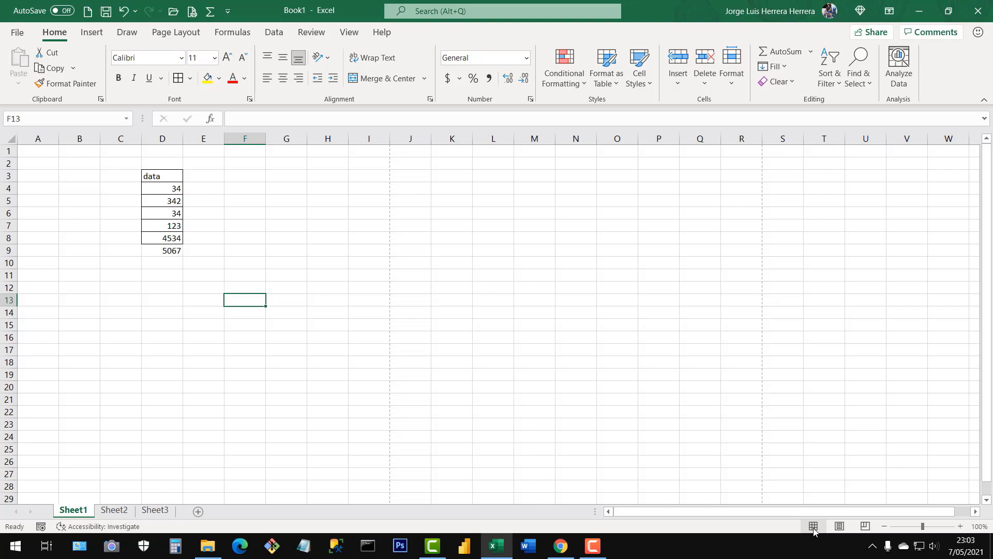
pyautogui.click(309, 267)
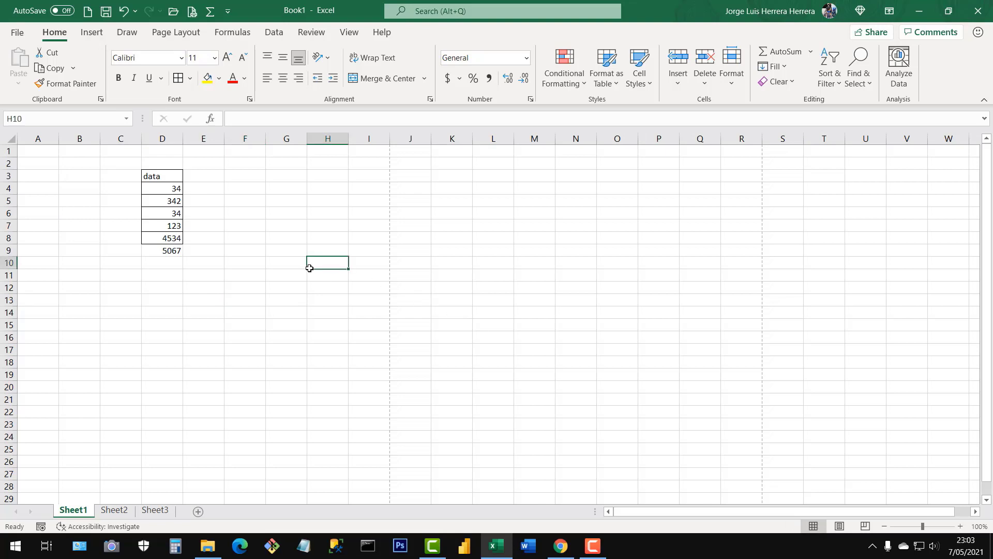
# Switch to Sheet2 and demonstrate hiding the formula bar and showing it again.
pyautogui.click(117, 513)
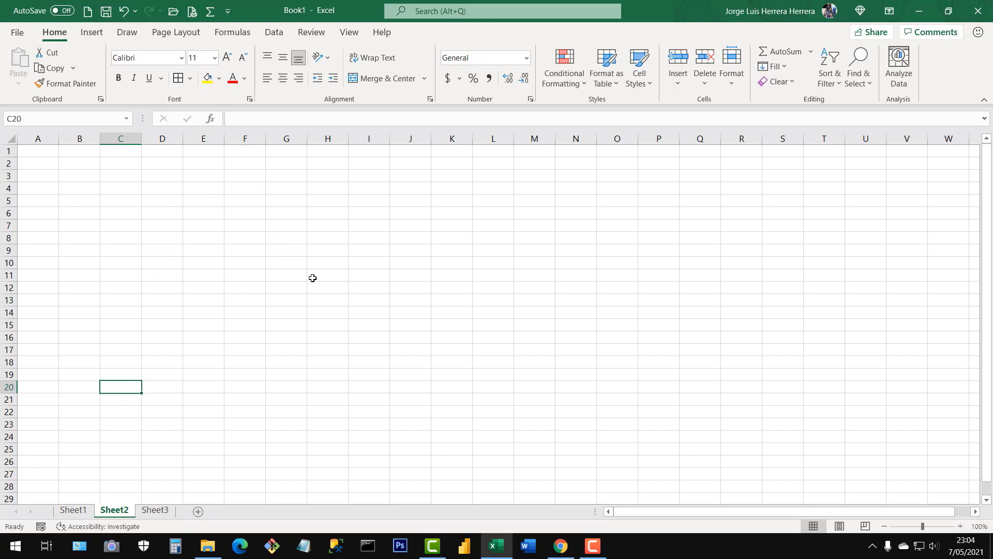
pyautogui.click(350, 33)
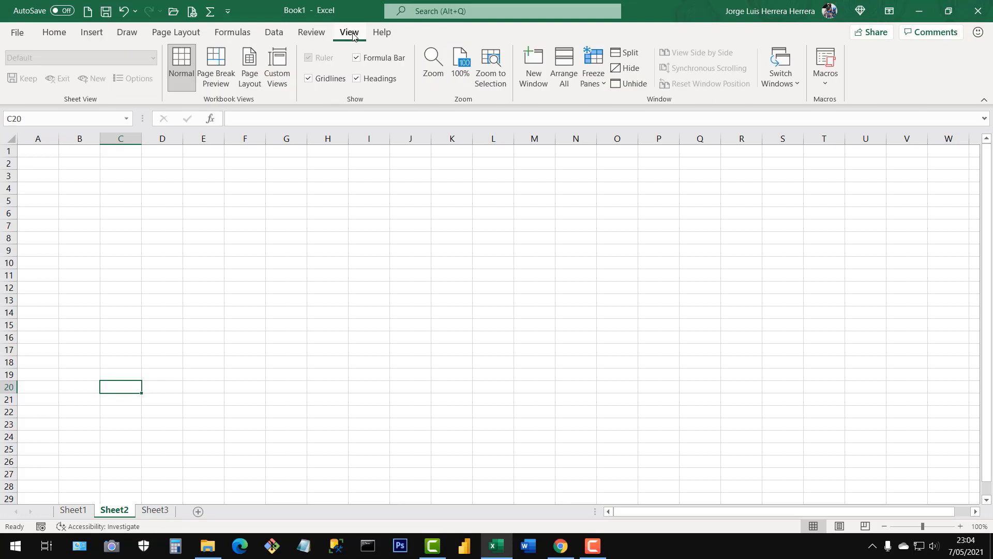
pyautogui.click(308, 79)
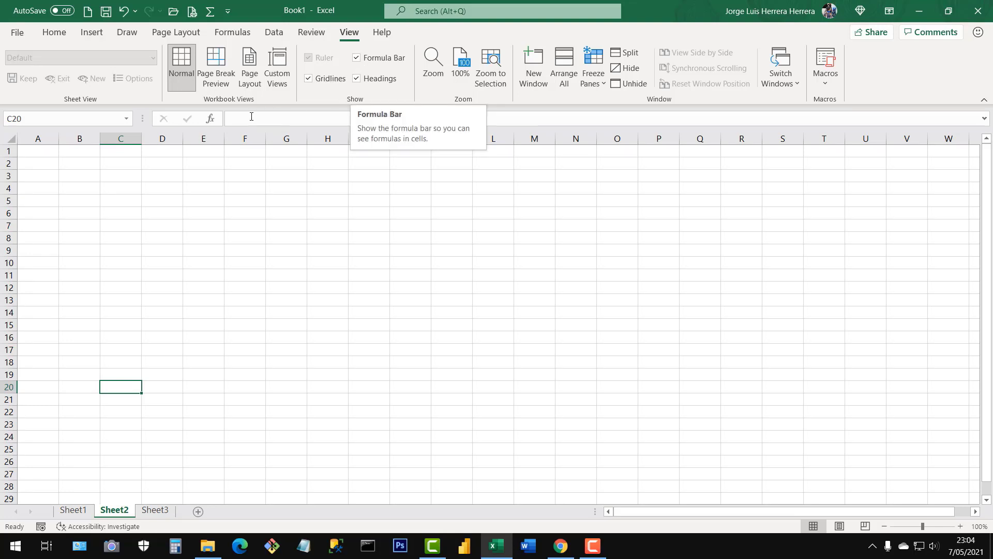
pyautogui.click(357, 58)
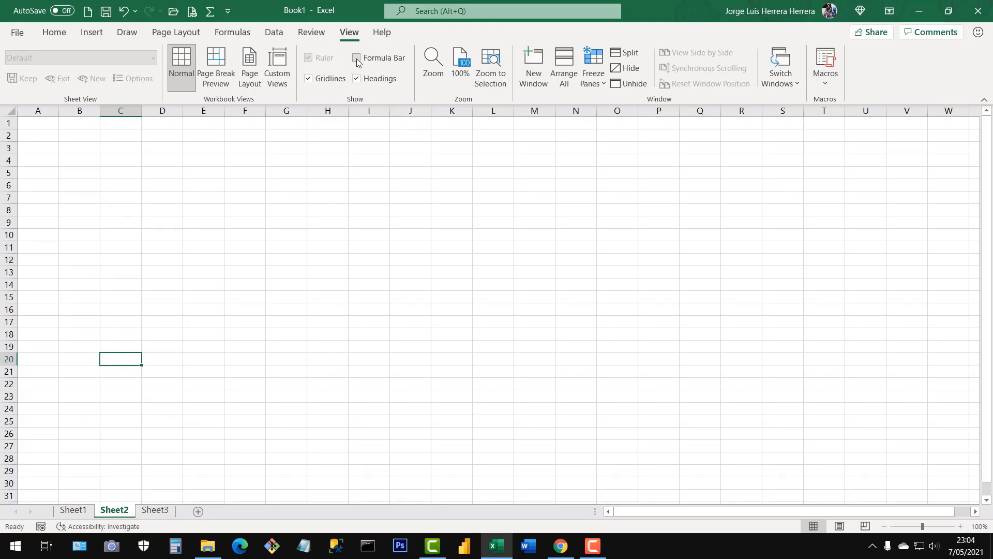
pyautogui.click(357, 59)
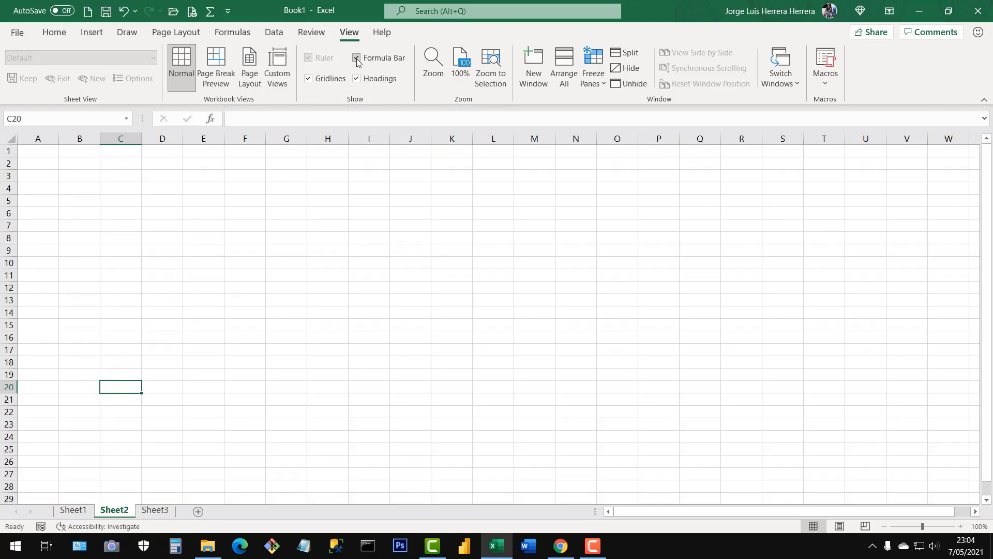
pyautogui.click(357, 59)
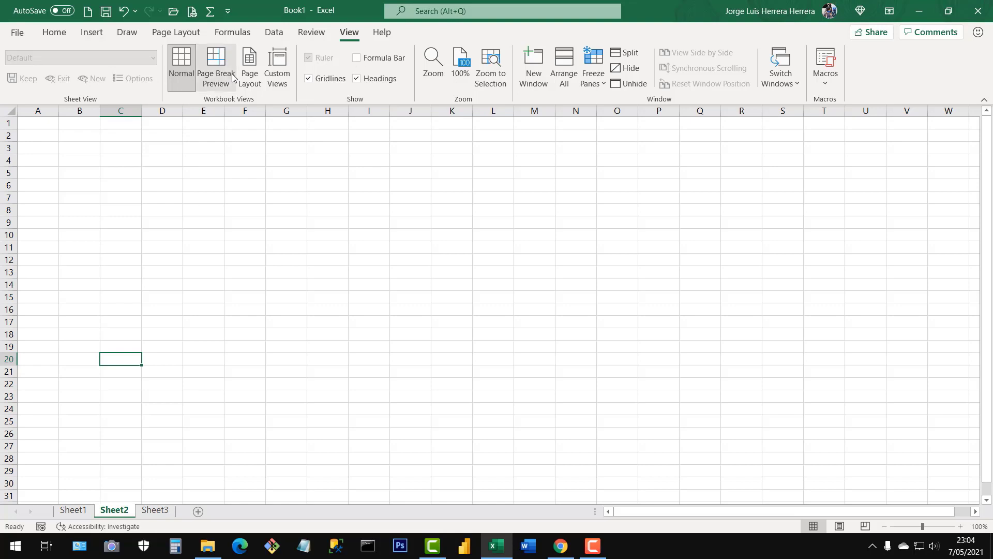
pyautogui.click(360, 61)
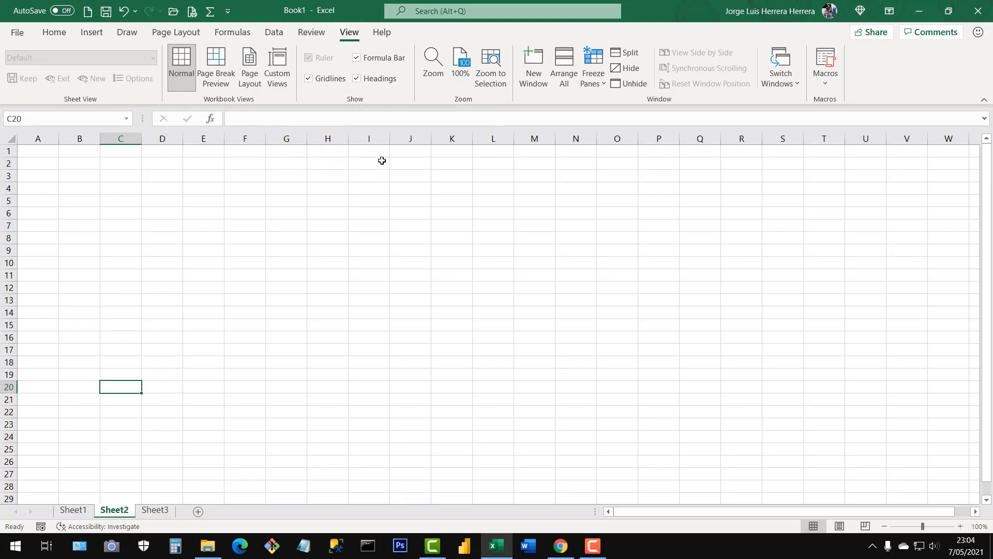
# Demonstrate hiding the row and column headings on Sheet2 and showing them again, twice.
pyautogui.click(356, 78)
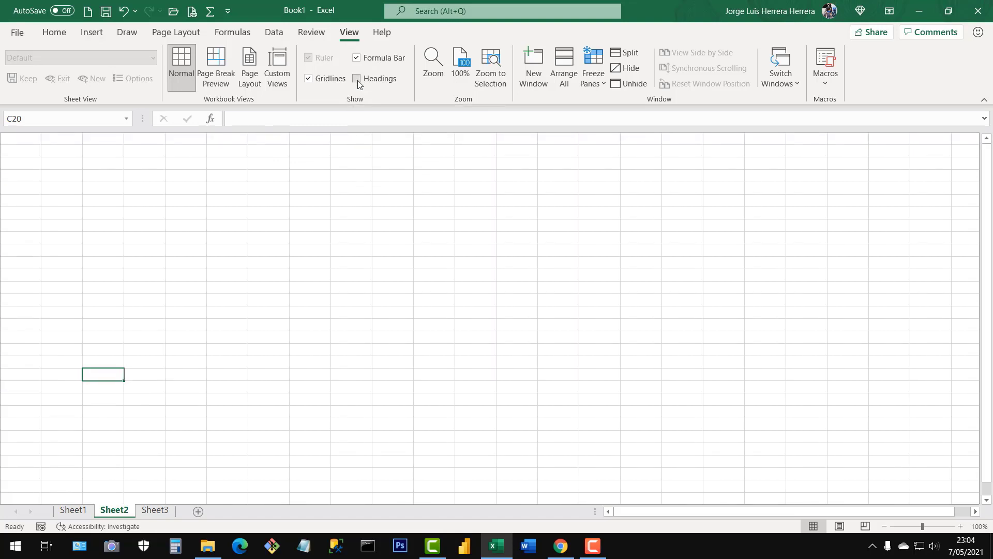
pyautogui.click(357, 78)
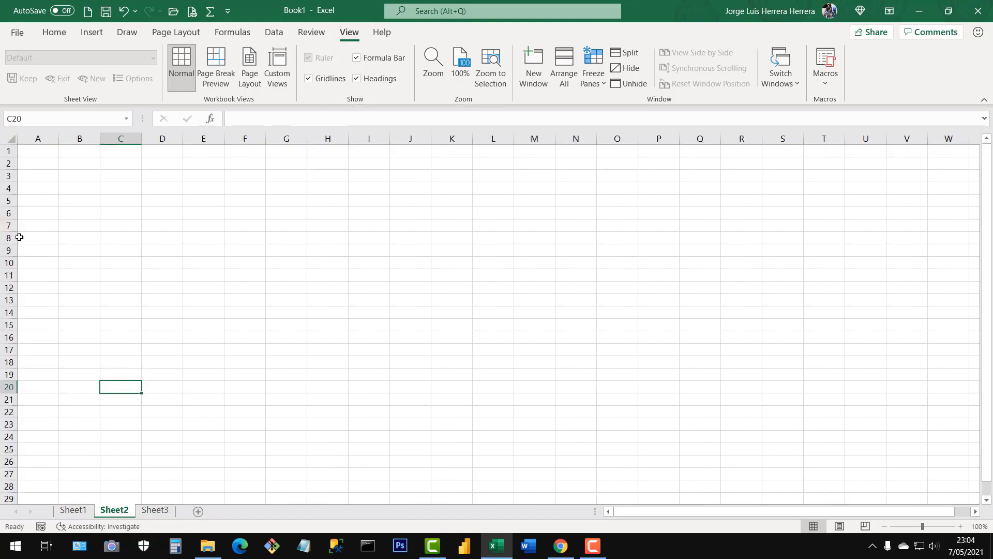
pyautogui.click(356, 79)
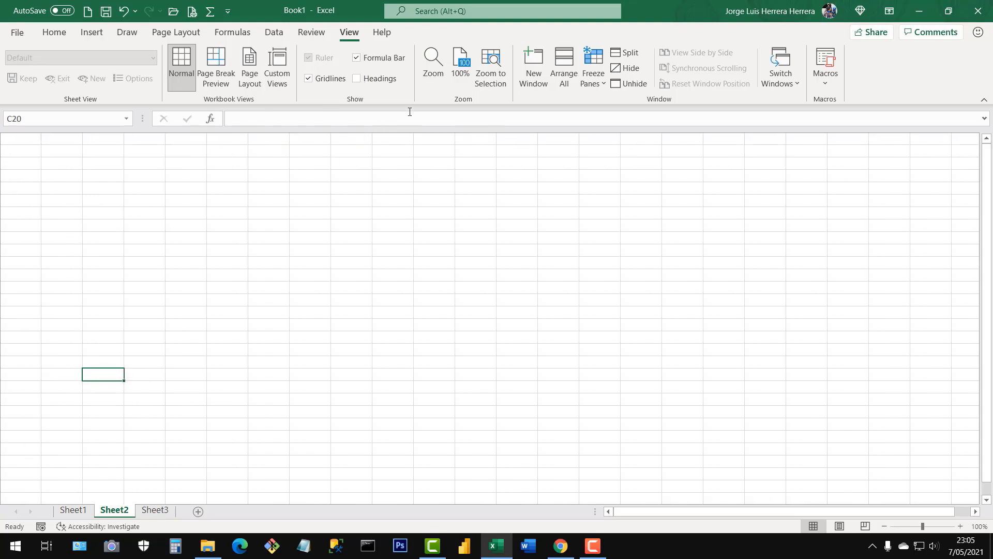
pyautogui.click(356, 78)
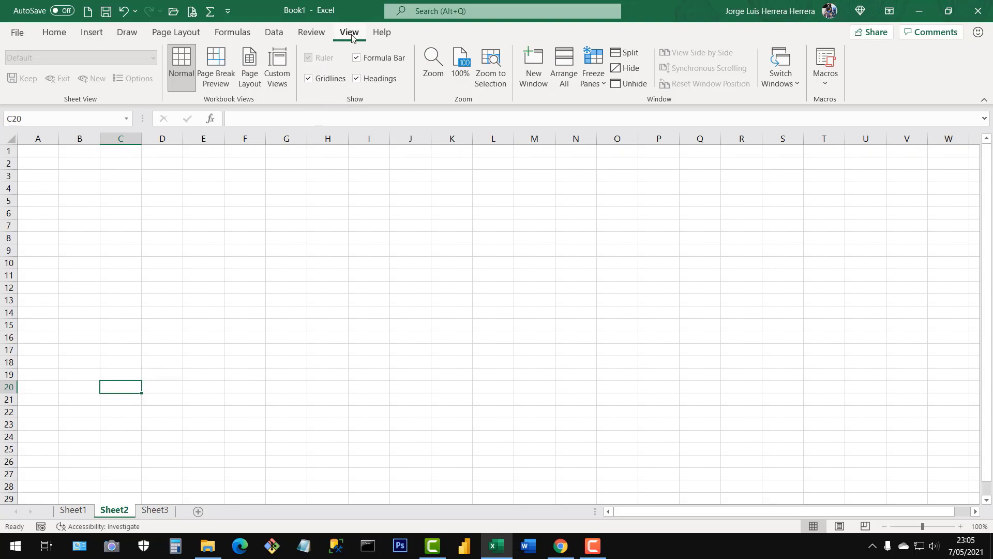
# Return to the Home commands and select cell E11, cell J7 and the whole of column A on Sheet2.
pyautogui.click(52, 37)
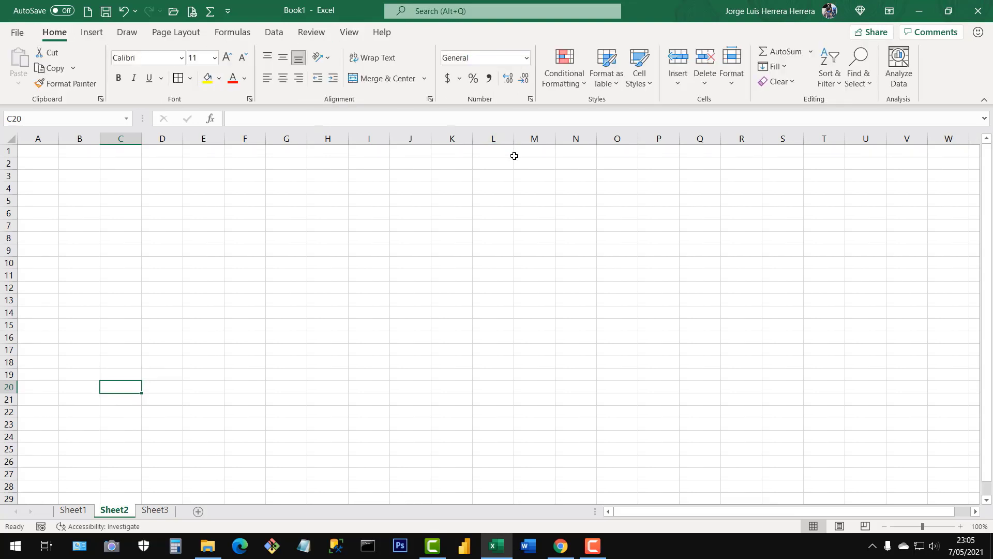
pyautogui.click(219, 277)
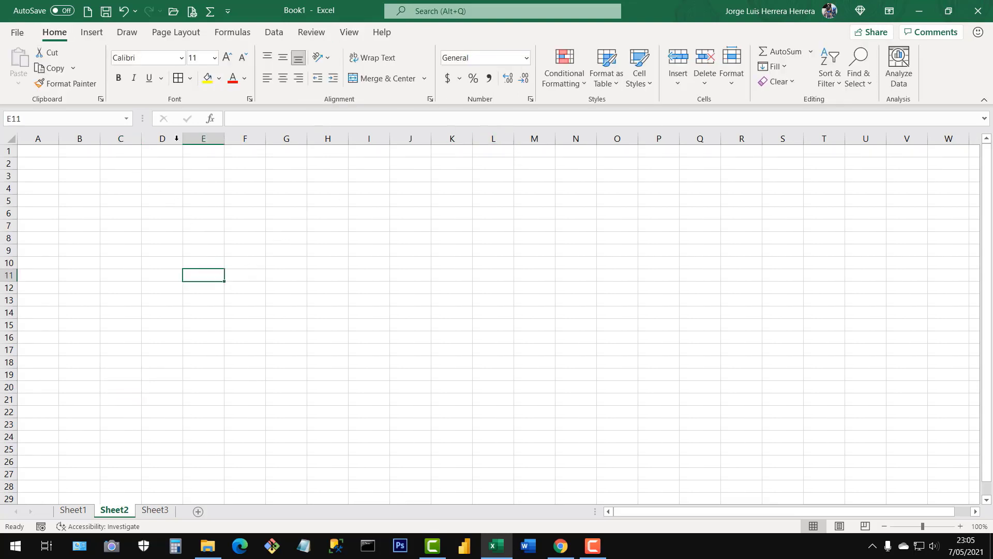
pyautogui.click(395, 226)
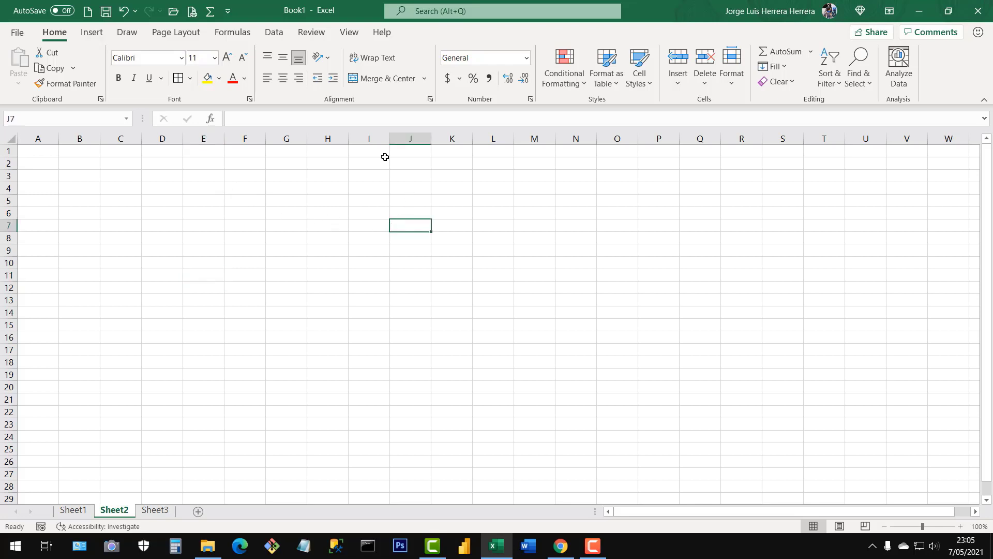
pyautogui.click(39, 138)
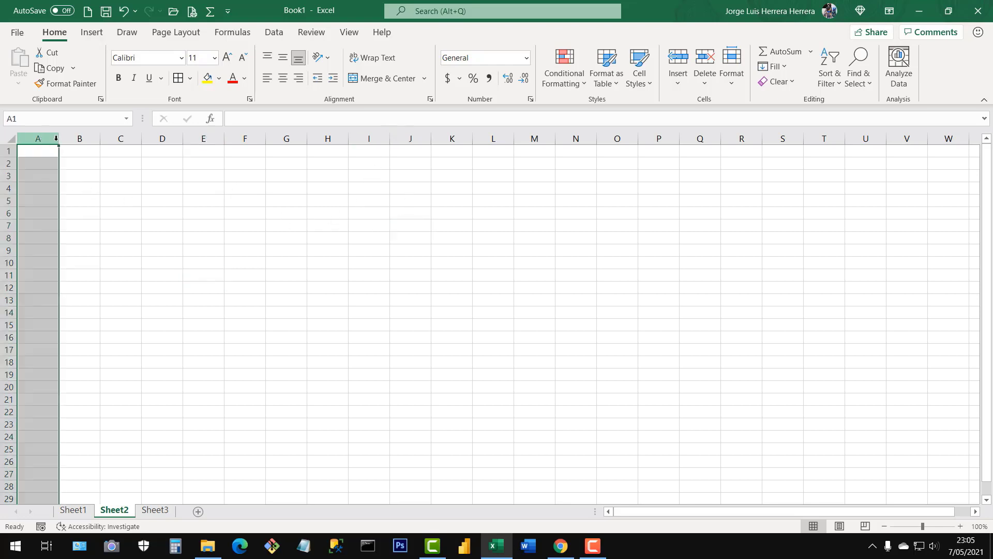
pyautogui.click(85, 139)
pyautogui.click(127, 139)
pyautogui.click(210, 166)
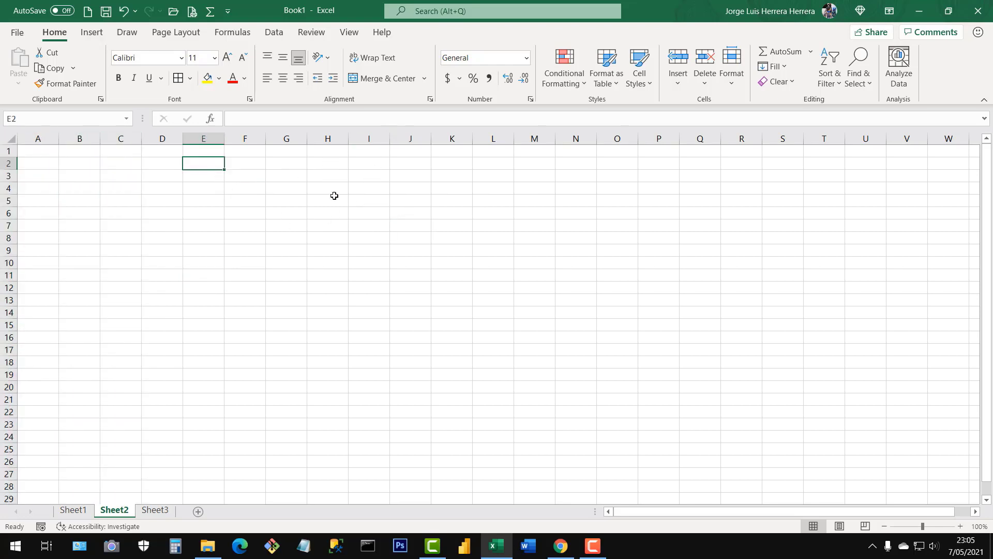
# Widen column H to a bit under twice the default column width.
pyautogui.click(325, 138)
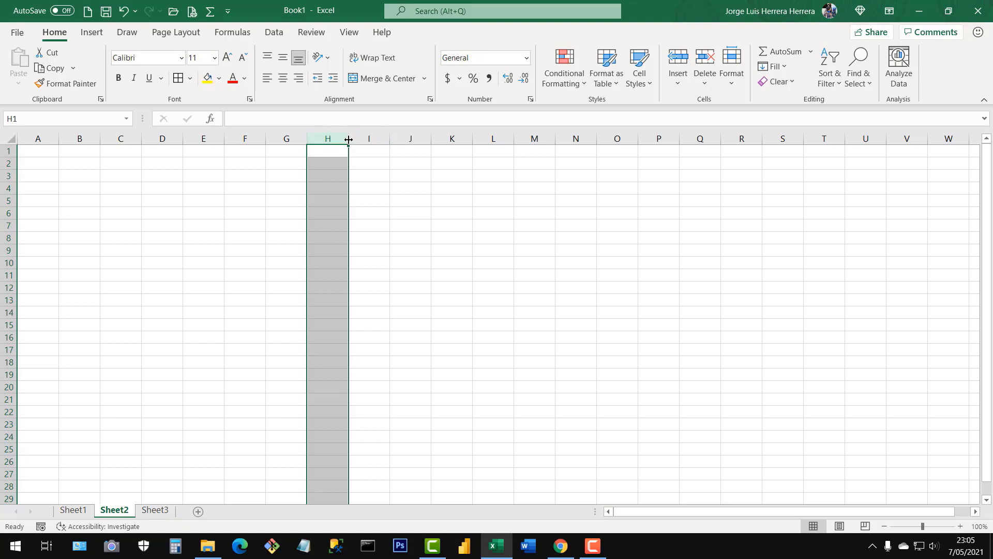
pyautogui.moveTo(349, 139); pyautogui.dragTo(378, 139)
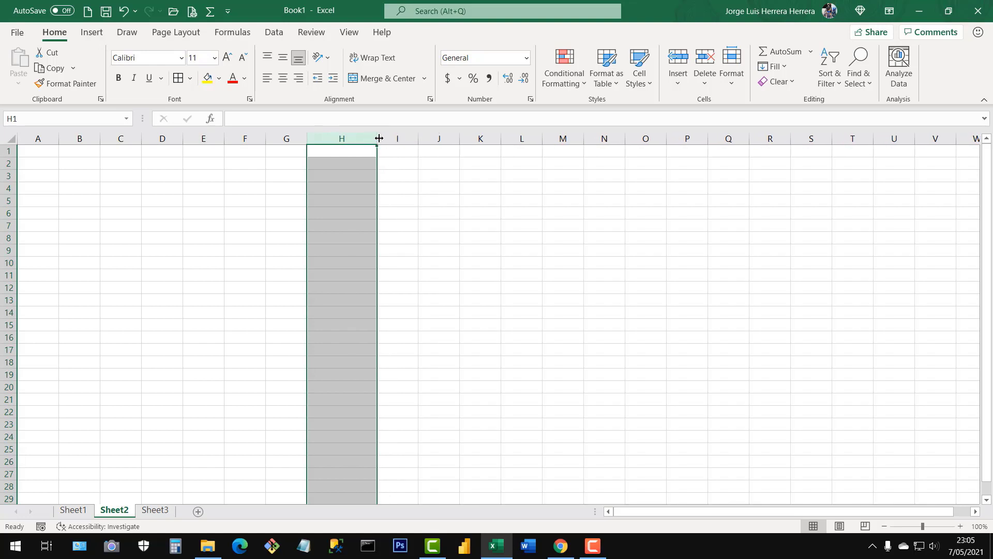
pyautogui.click(400, 207)
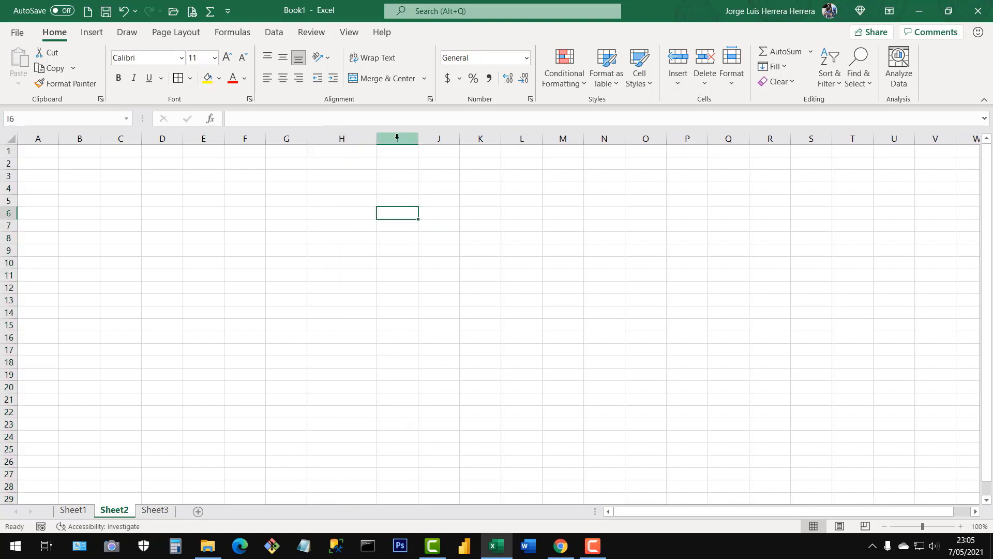
# Widen columns I through L together to about one and a half times their default width.
pyautogui.moveTo(397, 137); pyautogui.dragTo(533, 138)
pyautogui.click(496, 215)
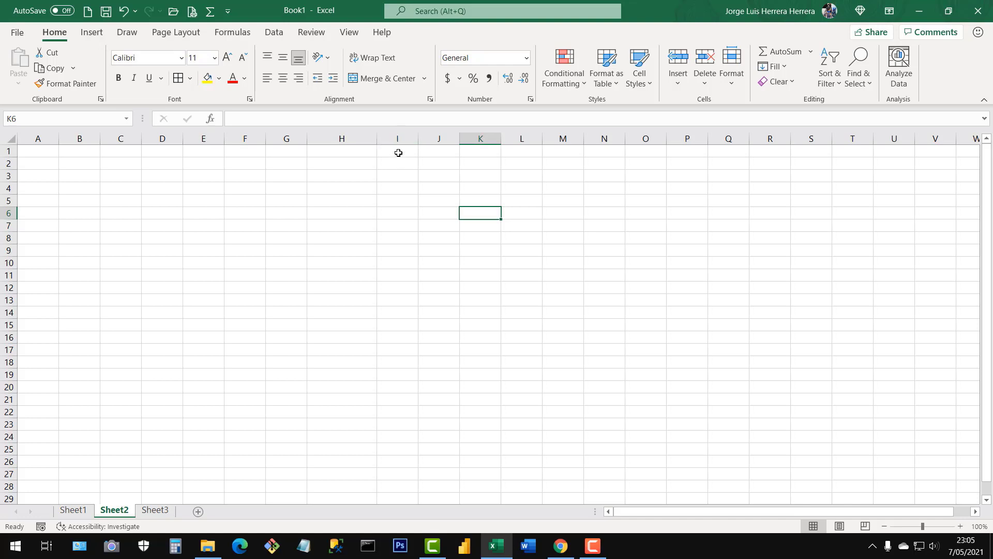
pyautogui.moveTo(397, 137); pyautogui.dragTo(520, 138)
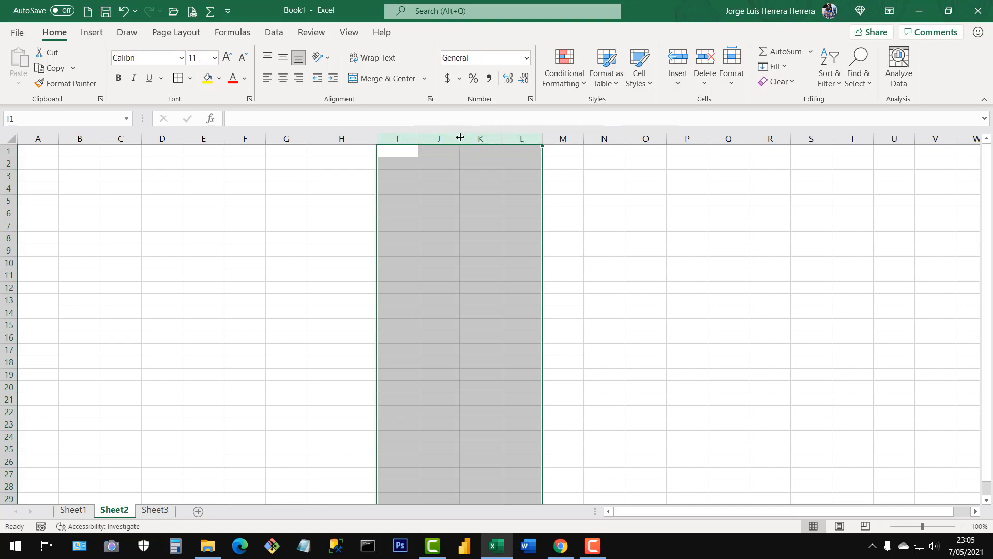
pyautogui.moveTo(459, 138); pyautogui.dragTo(477, 138)
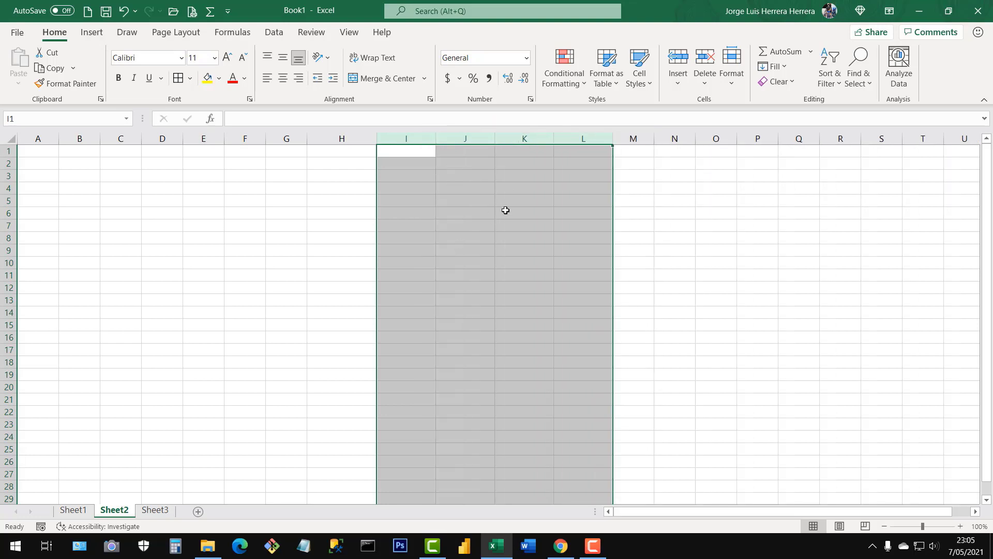
pyautogui.click(561, 233)
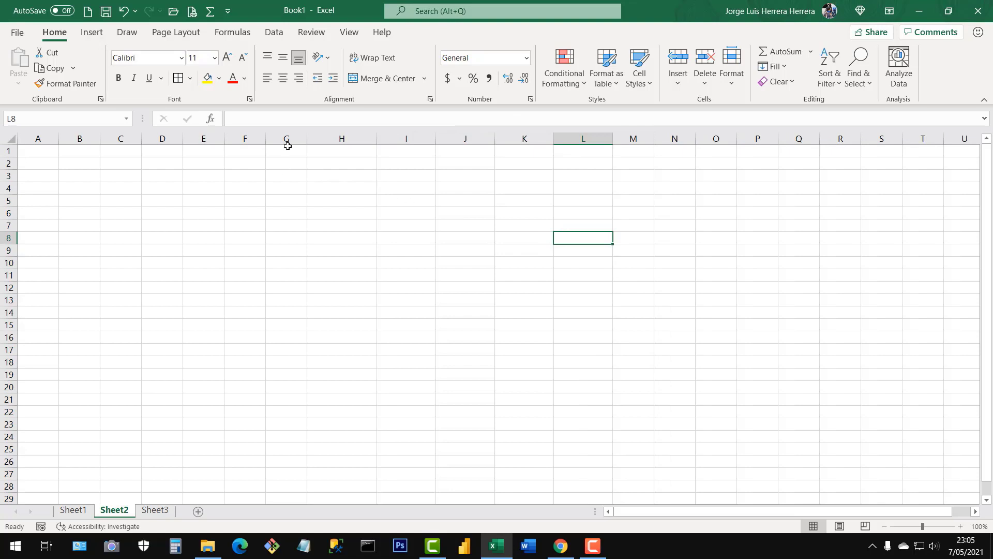
# Narrow columns G through N together to about a third of the default column width.
pyautogui.moveTo(288, 138); pyautogui.dragTo(678, 138)
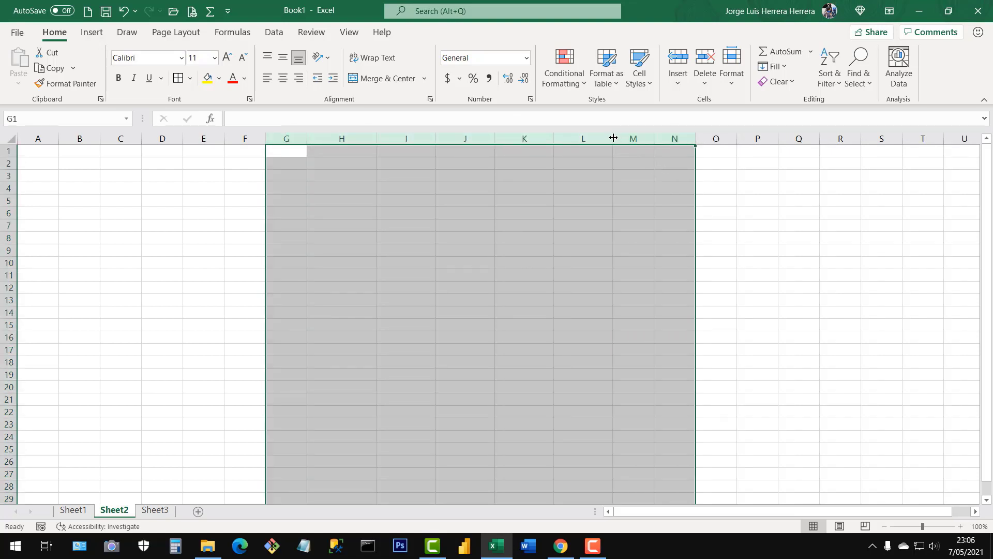
pyautogui.moveTo(613, 138); pyautogui.dragTo(568, 145)
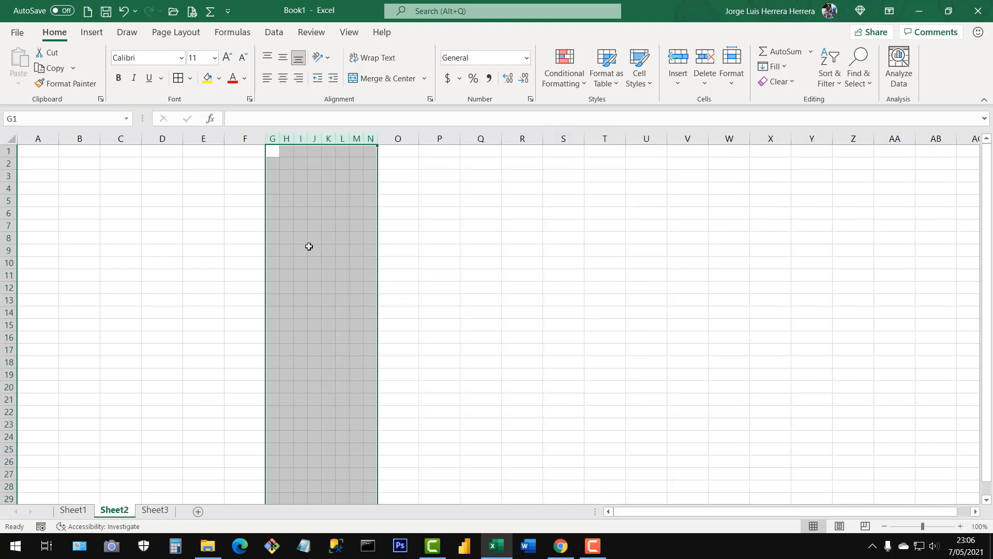
pyautogui.moveTo(331, 289); pyautogui.dragTo(331, 300)
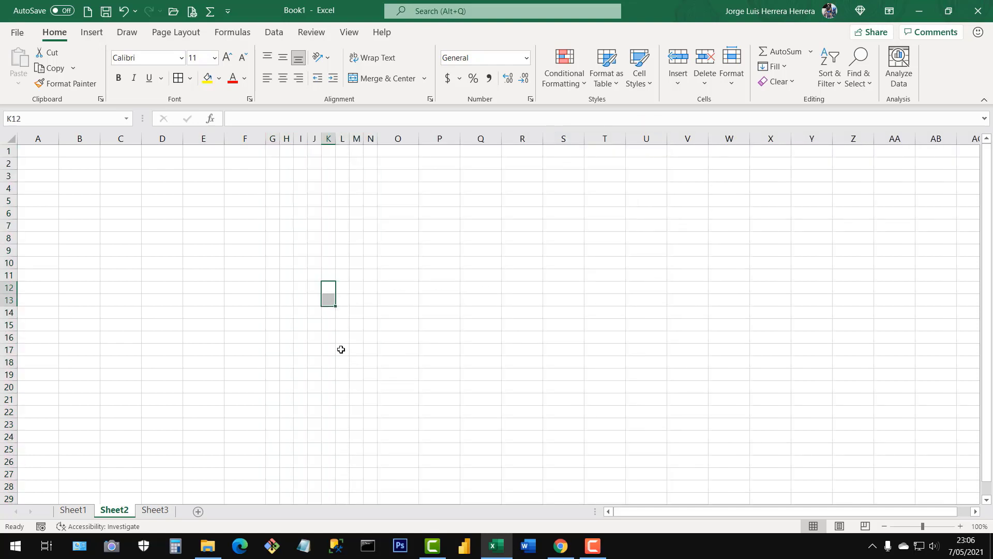
pyautogui.click(124, 265)
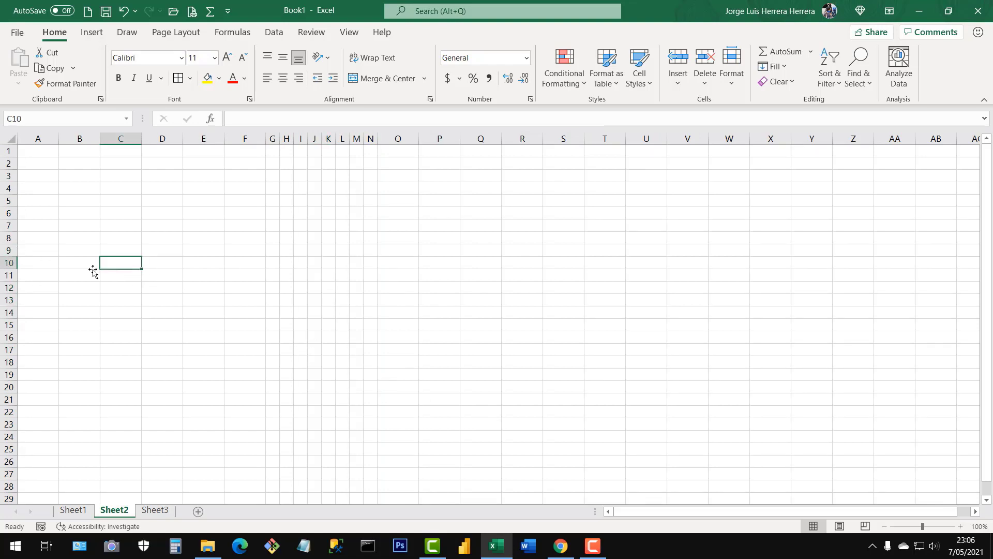
# Increase the height of row 4 by hand to about 35.
pyautogui.click(9, 188)
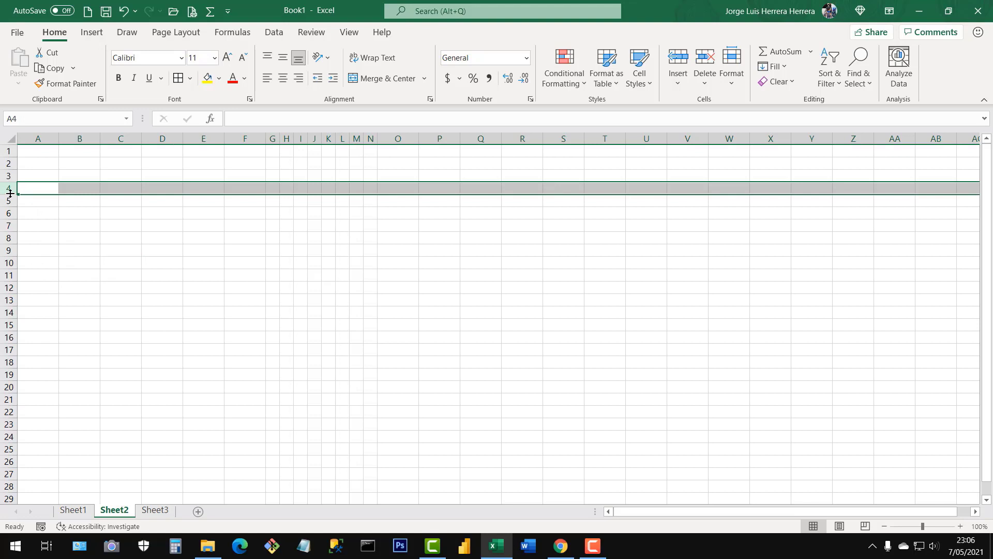
pyautogui.click(6, 200)
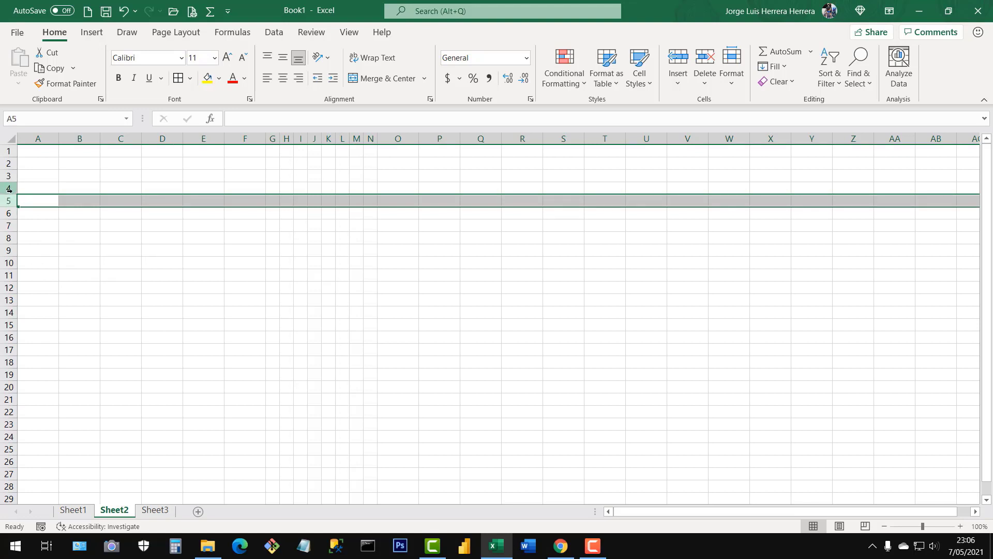
pyautogui.click(9, 189)
pyautogui.click(9, 200)
pyautogui.moveTo(8, 195); pyautogui.dragTo(8, 213)
pyautogui.click(150, 316)
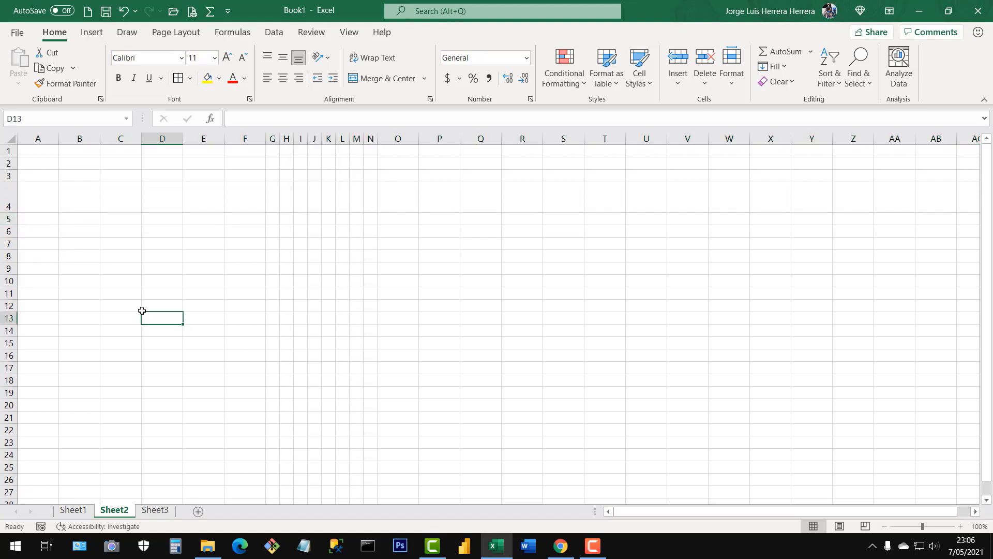
# Increase the heights of rows 6 through 13 together to about twice the default row height.
pyautogui.click(9, 231)
pyautogui.moveTo(6, 261); pyautogui.dragTo(13, 335)
pyautogui.click(212, 357)
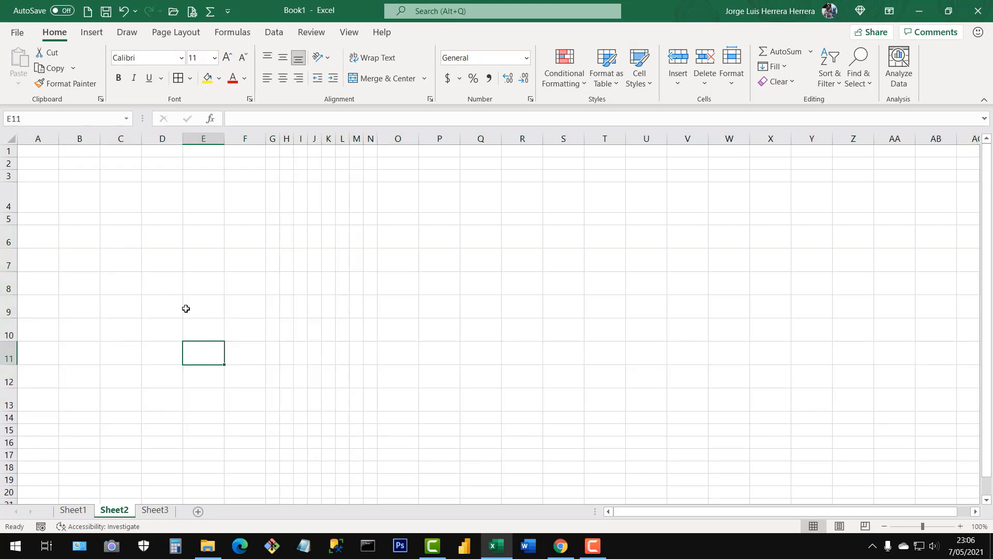
pyautogui.click(285, 266)
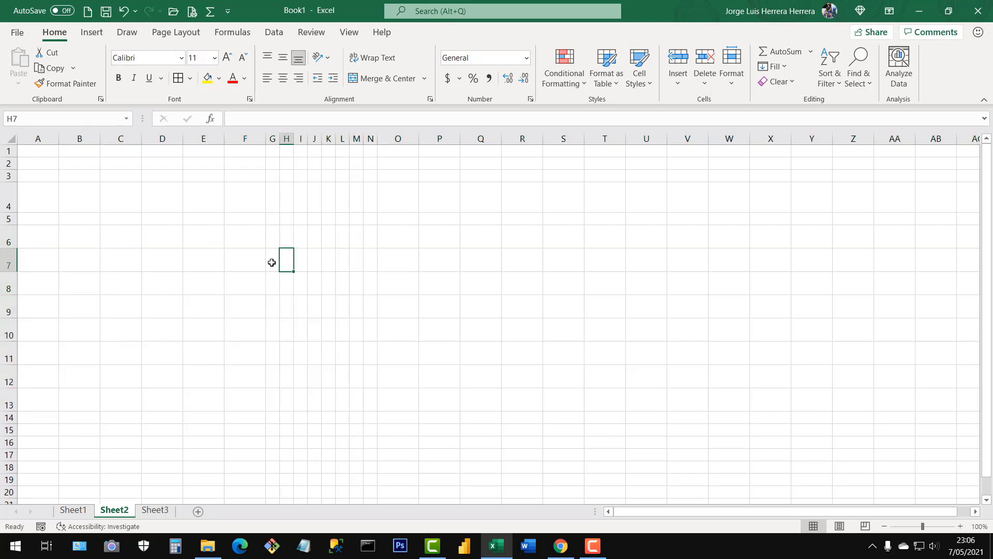
# Select the entire sheet, examine how far the selection extends, and clear the selection.
pyautogui.click(10, 140)
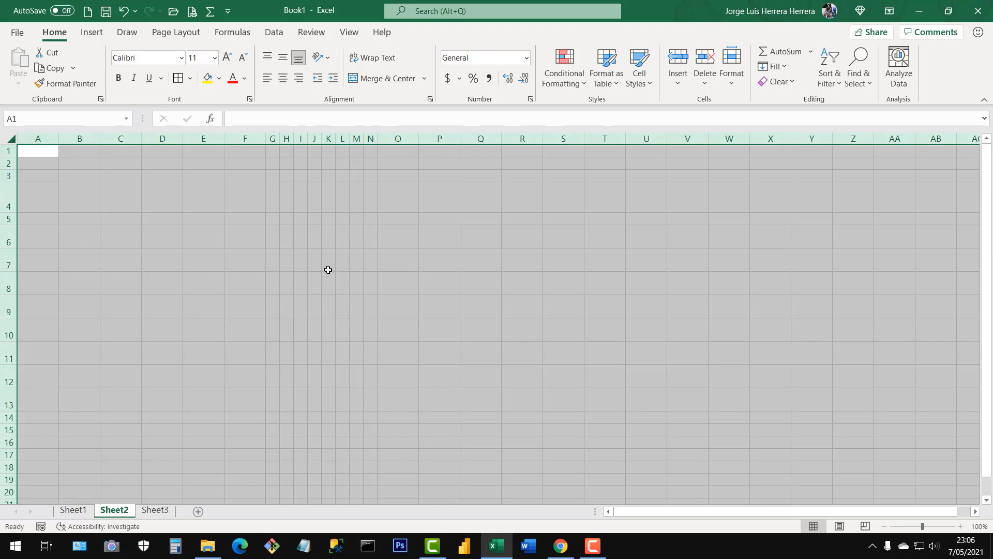
pyautogui.scroll(-5, 123, 448)
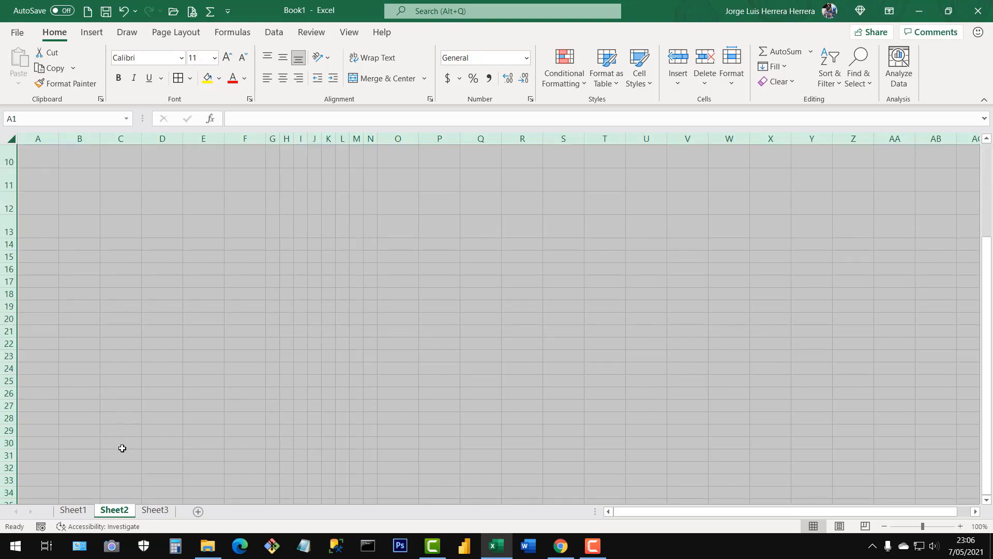
pyautogui.scroll(5, 132, 448)
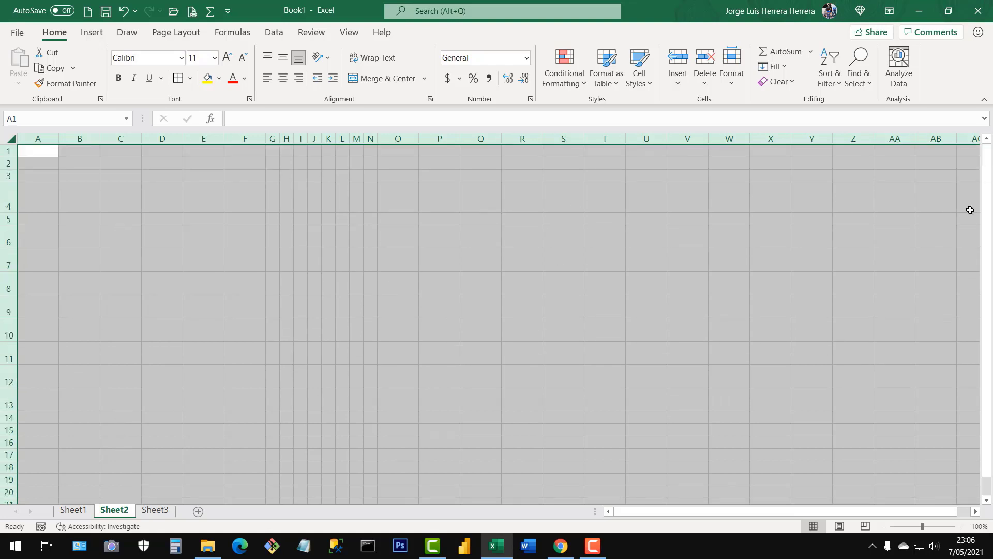
pyautogui.click(350, 320)
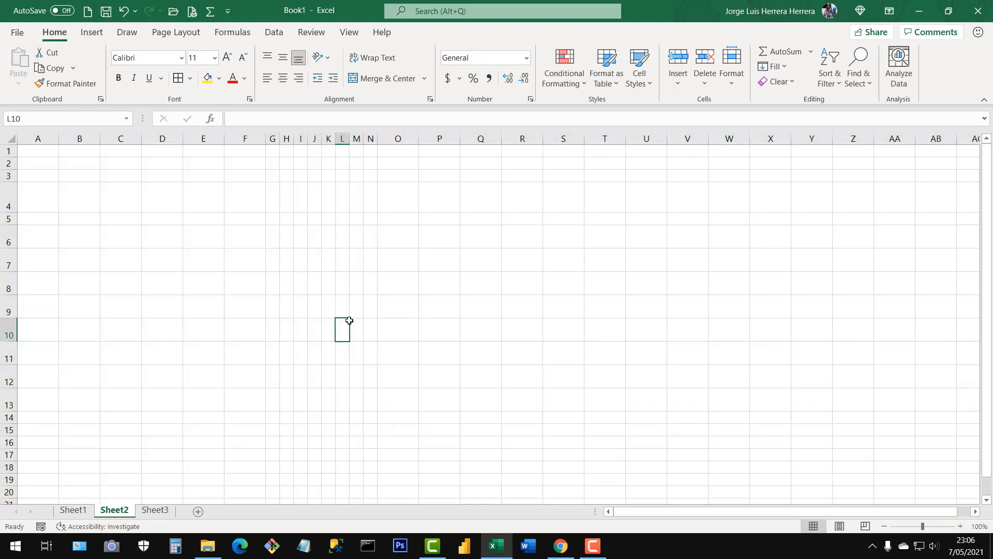
pyautogui.click(381, 330)
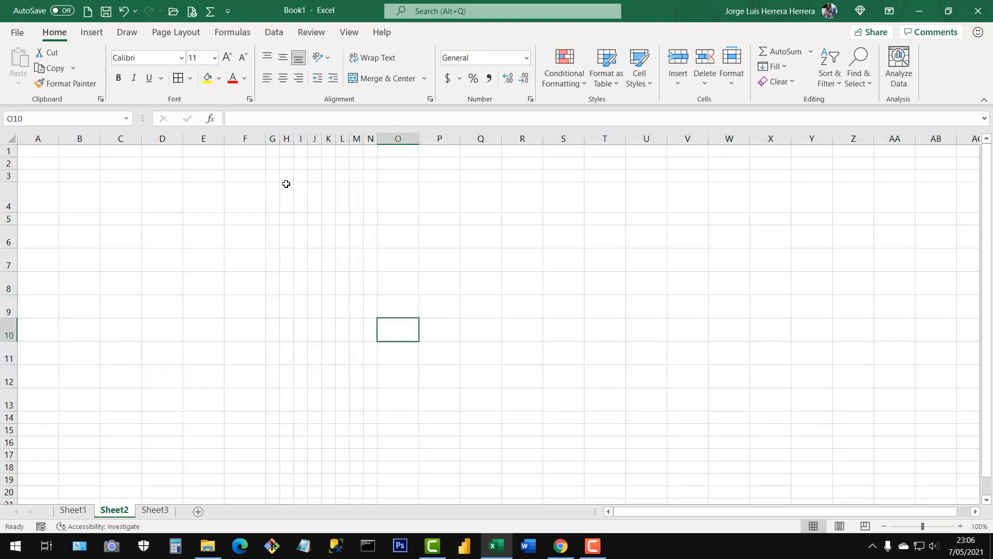
# Set the width of column D to exactly 25.
pyautogui.click(155, 139)
pyautogui.rightClick(162, 139)
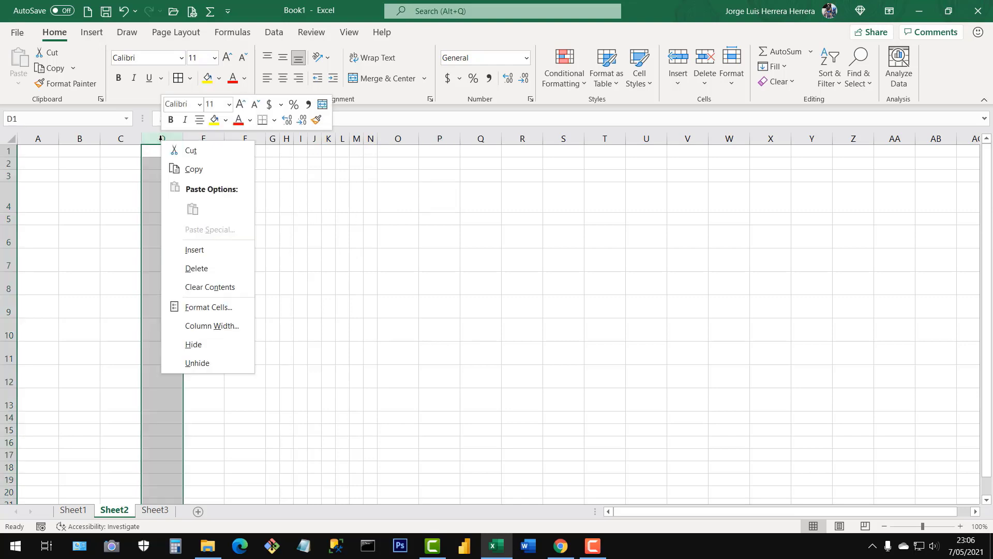
pyautogui.click(161, 136)
pyautogui.rightClick(160, 136)
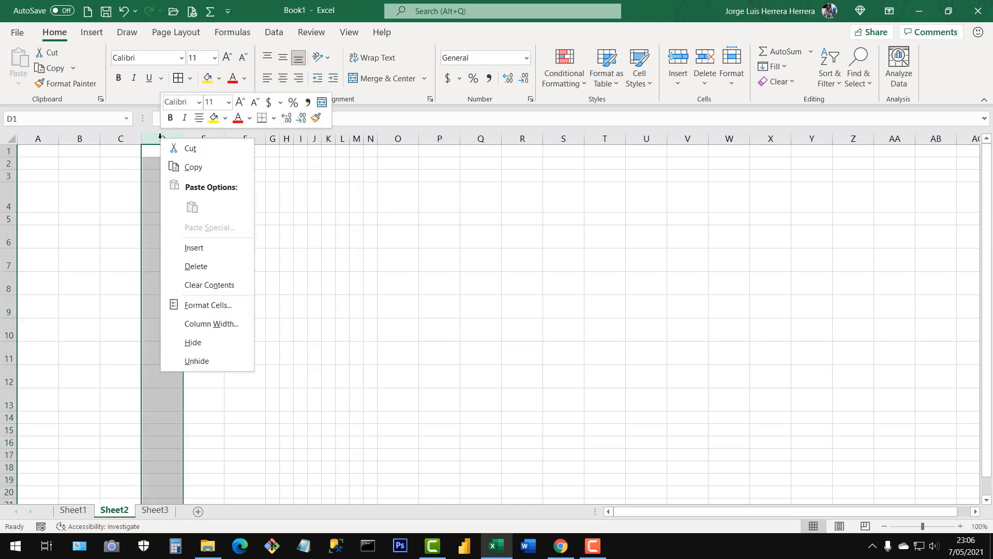
pyautogui.click(216, 324)
pyautogui.moveTo(209, 321); pyautogui.dragTo(397, 226)
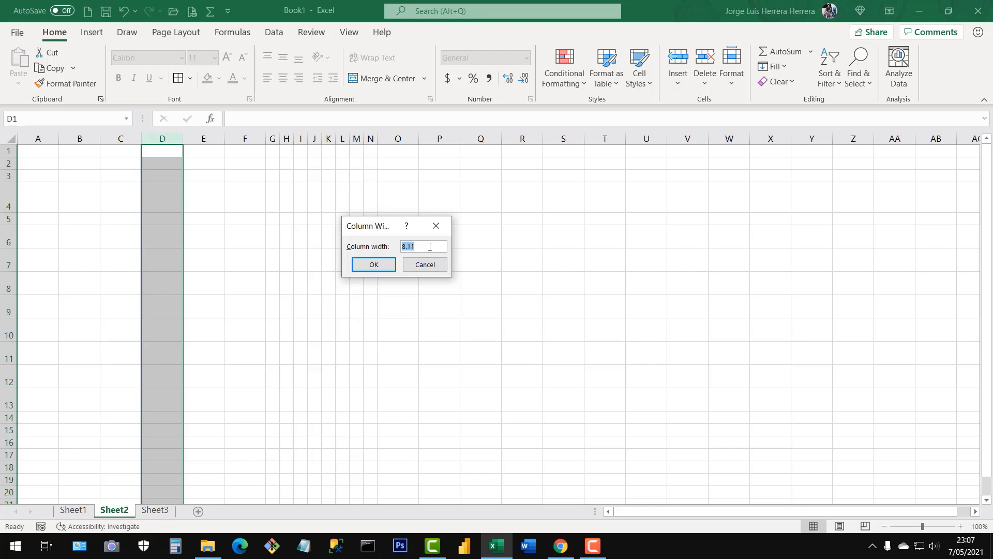
pyautogui.write('25')
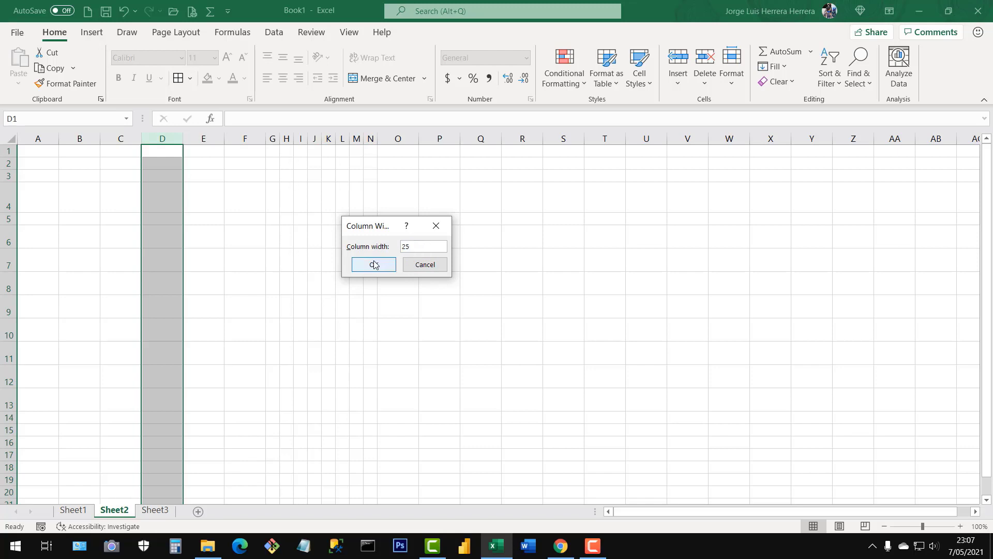
pyautogui.click(374, 265)
pyautogui.click(213, 192)
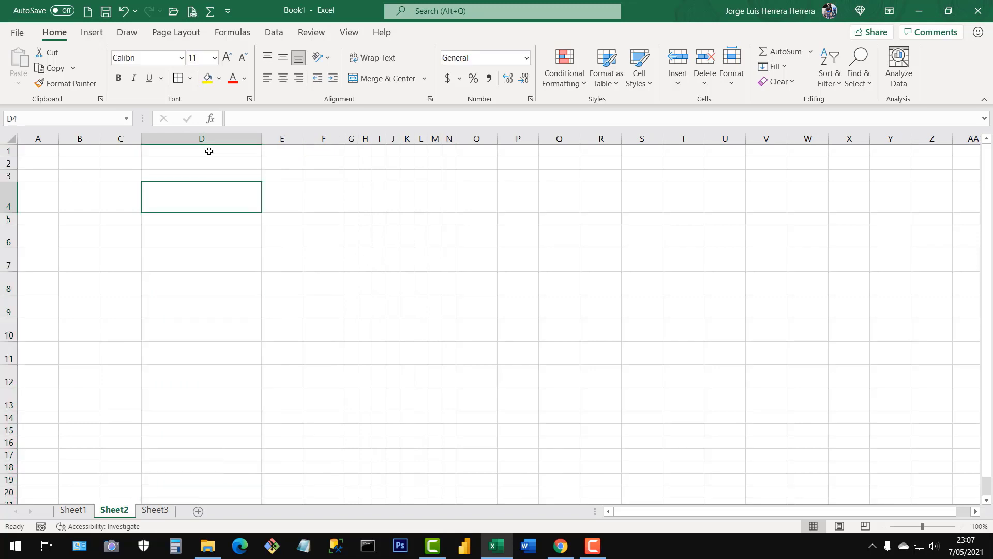
pyautogui.click(205, 137)
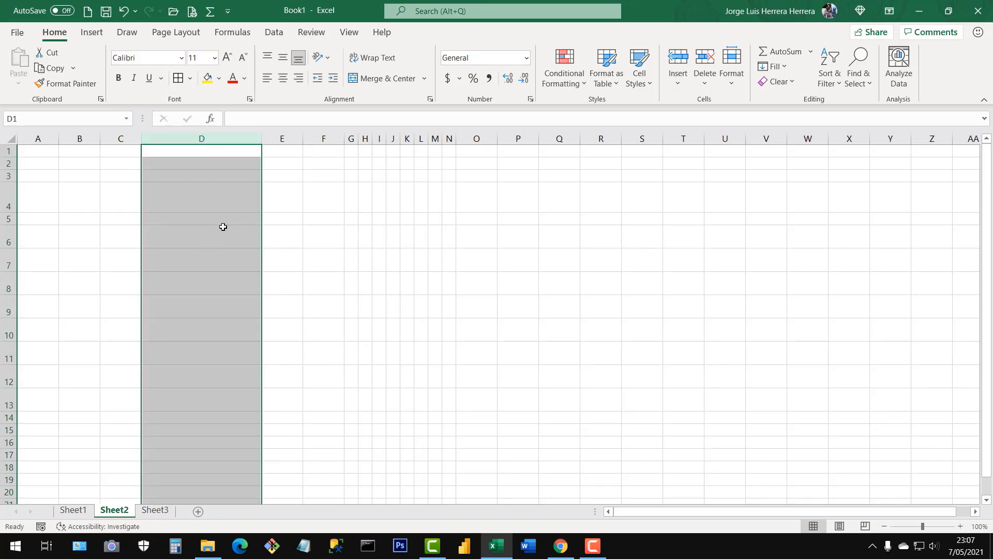
pyautogui.click(220, 229)
# Set the height of row 4 to exactly 45.
pyautogui.click(8, 200)
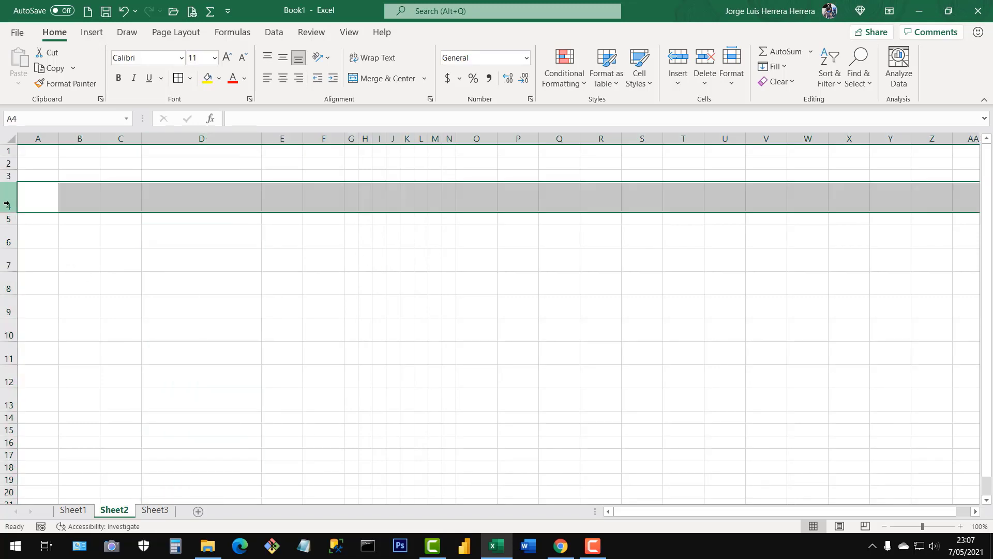
pyautogui.rightClick(7, 204)
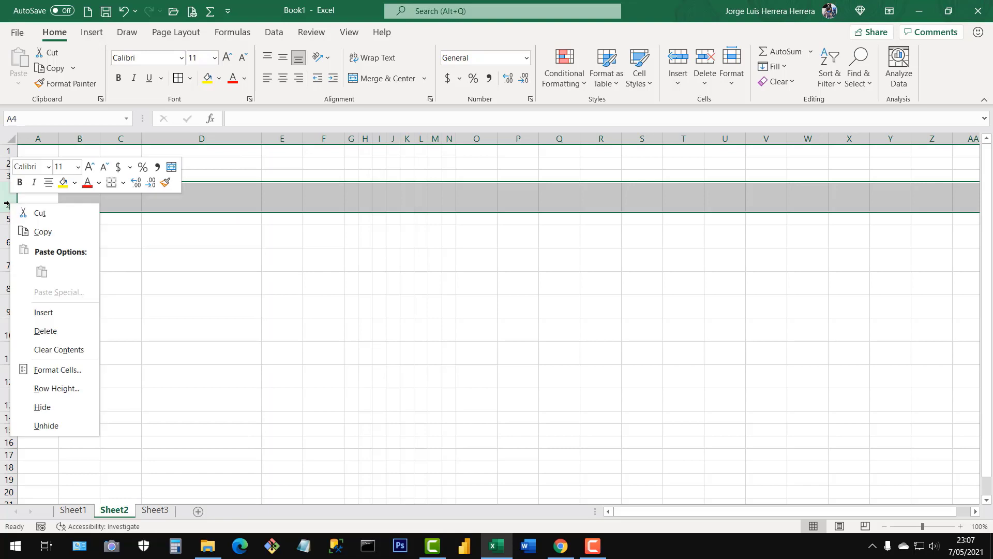
pyautogui.click(61, 389)
pyautogui.moveTo(62, 380); pyautogui.dragTo(304, 304)
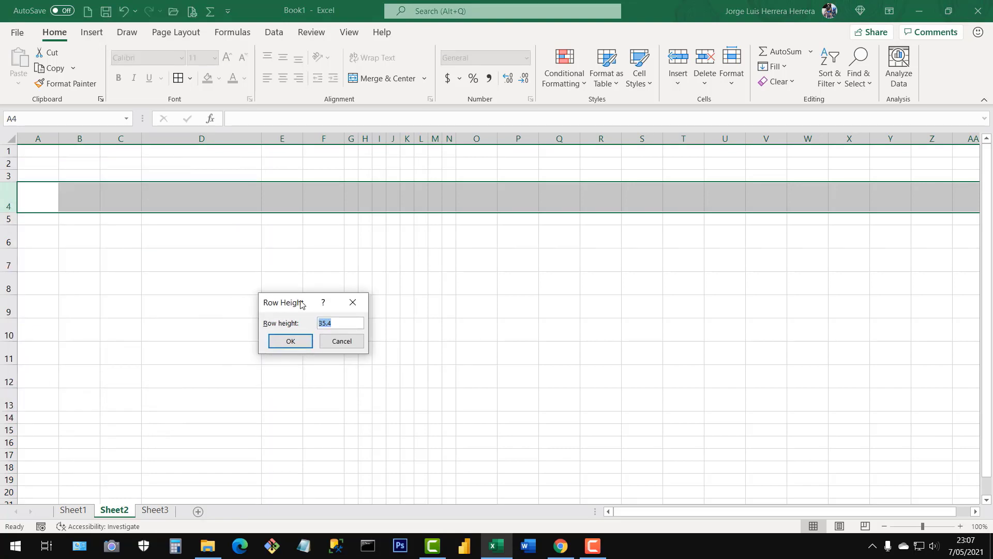
pyautogui.write('45')
pyautogui.click(291, 341)
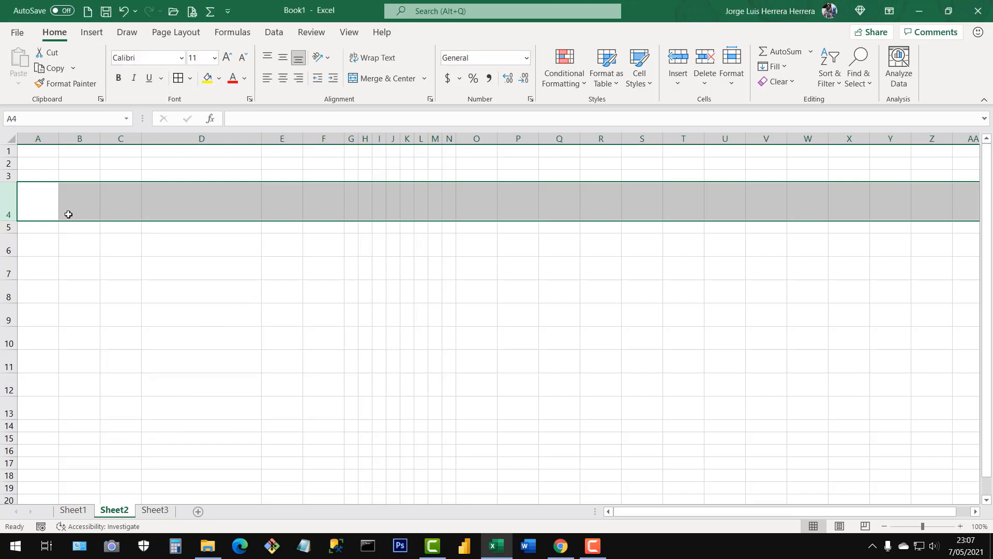
pyautogui.click(197, 302)
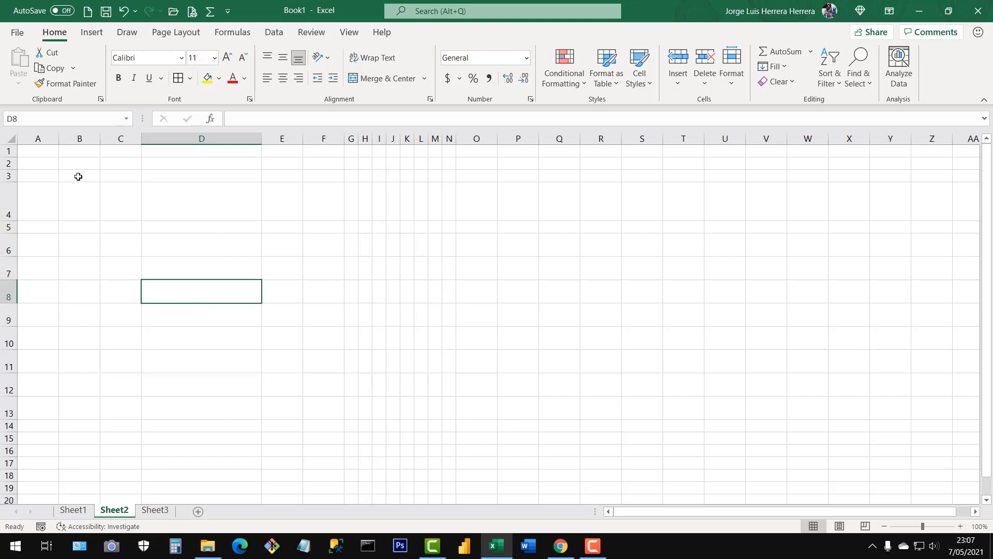
# Select the entire sheet and set the width of all columns to 25.
pyautogui.click(10, 138)
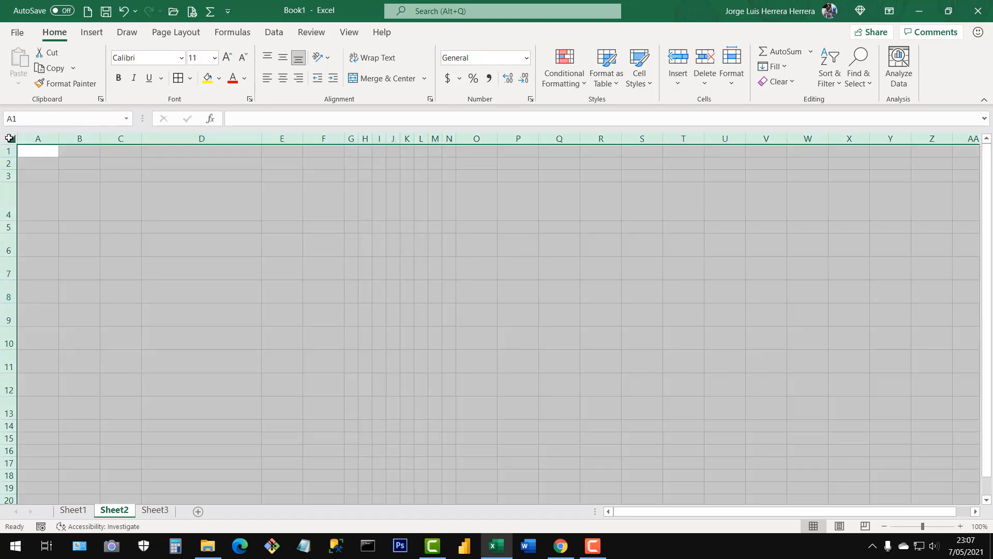
pyautogui.rightClick(118, 140)
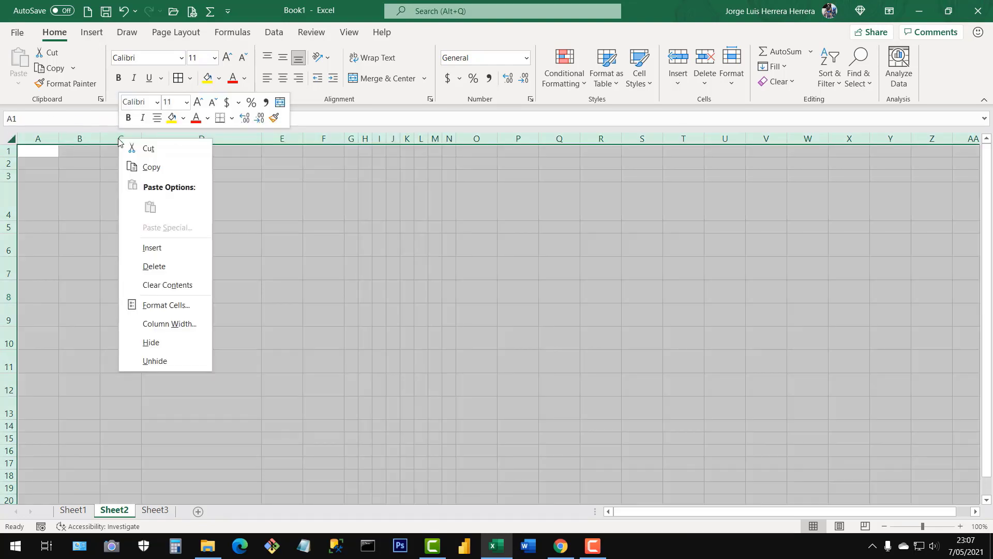
pyautogui.click(171, 324)
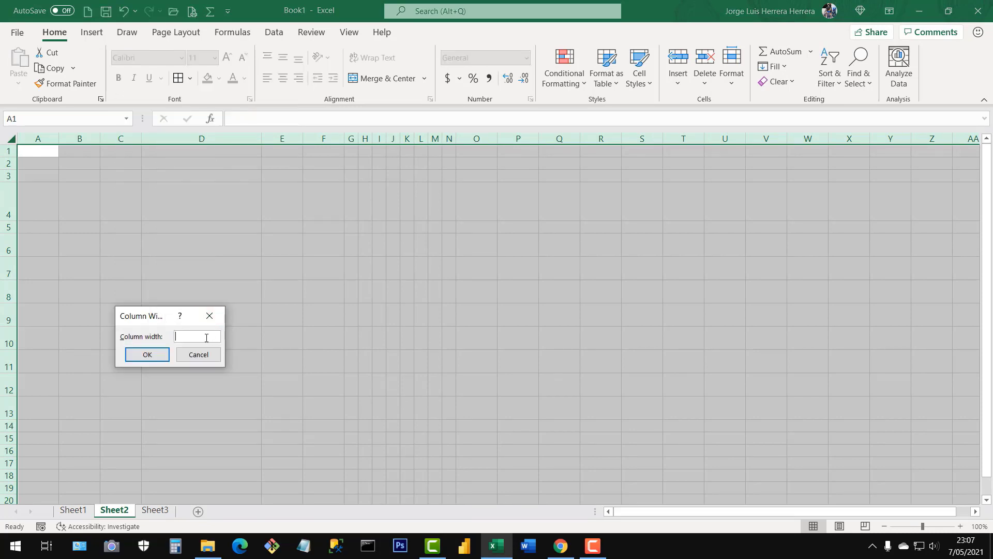
pyautogui.click(155, 356)
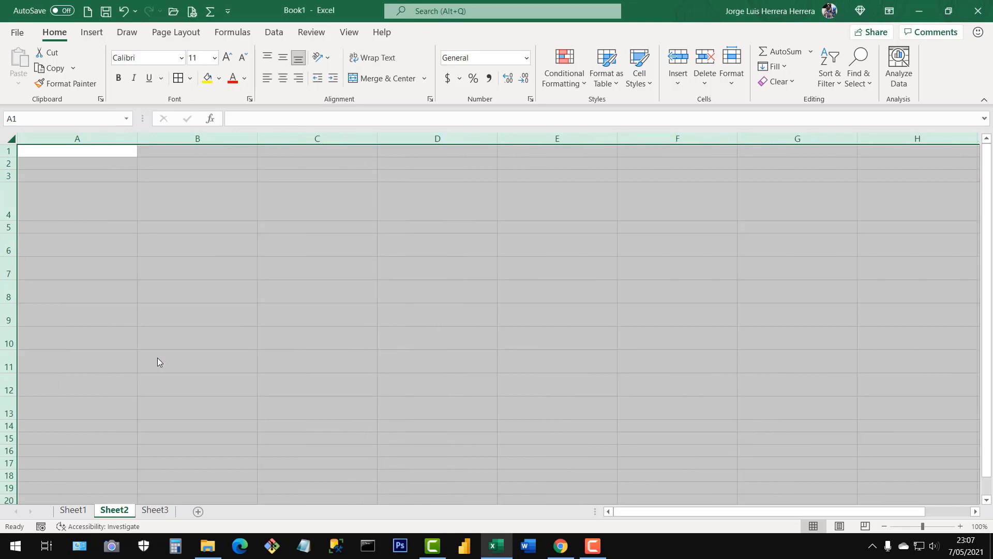
# Set the width of all columns in the selected sheet to 15.
pyautogui.rightClick(87, 139)
pyautogui.click(155, 326)
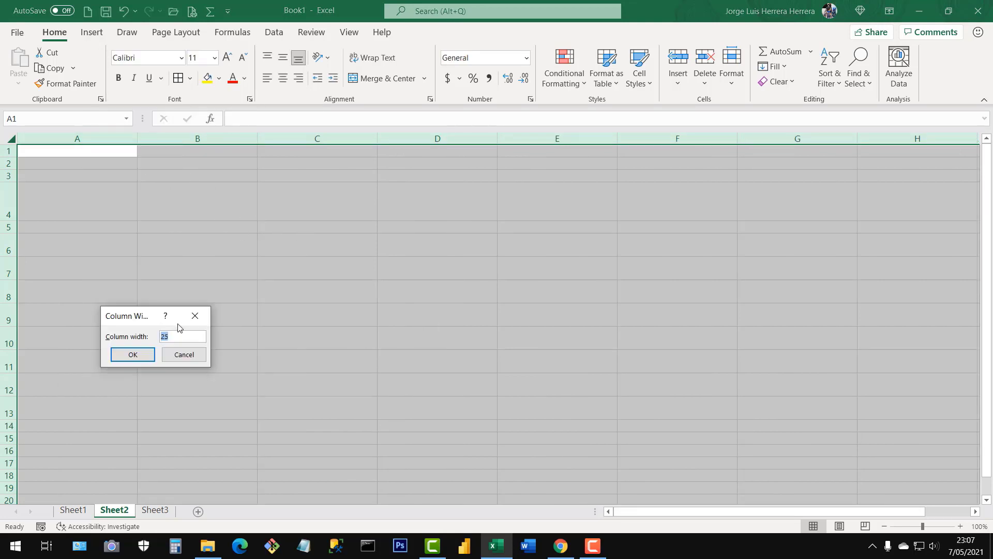
pyautogui.write('15')
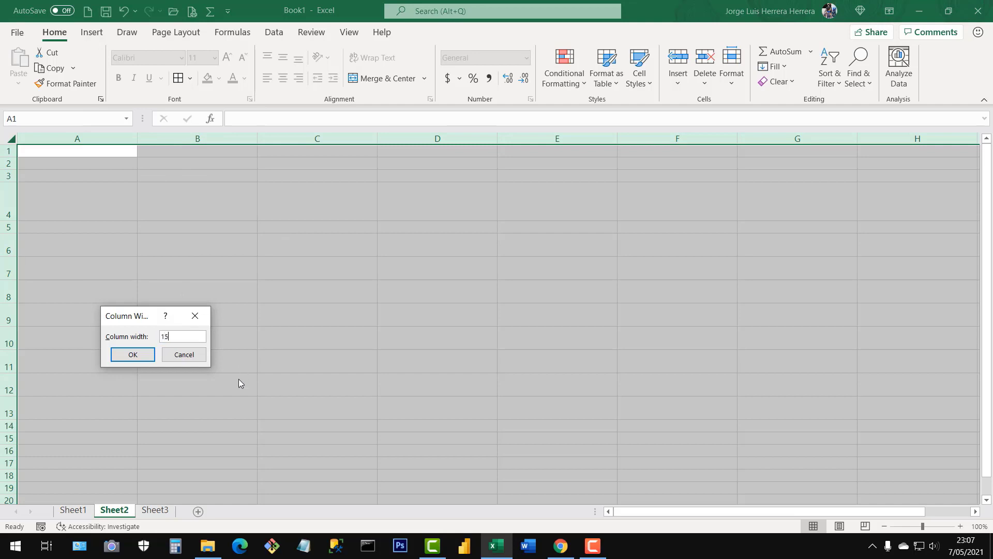
pyautogui.click(131, 355)
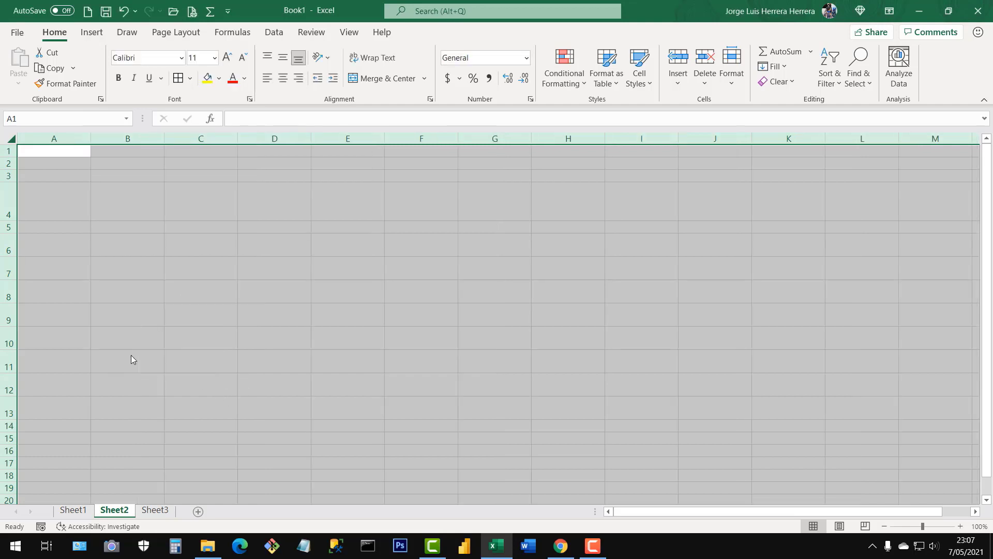
# Set the width of every column in the sheet to 8 and clear the selection.
pyautogui.rightClick(56, 138)
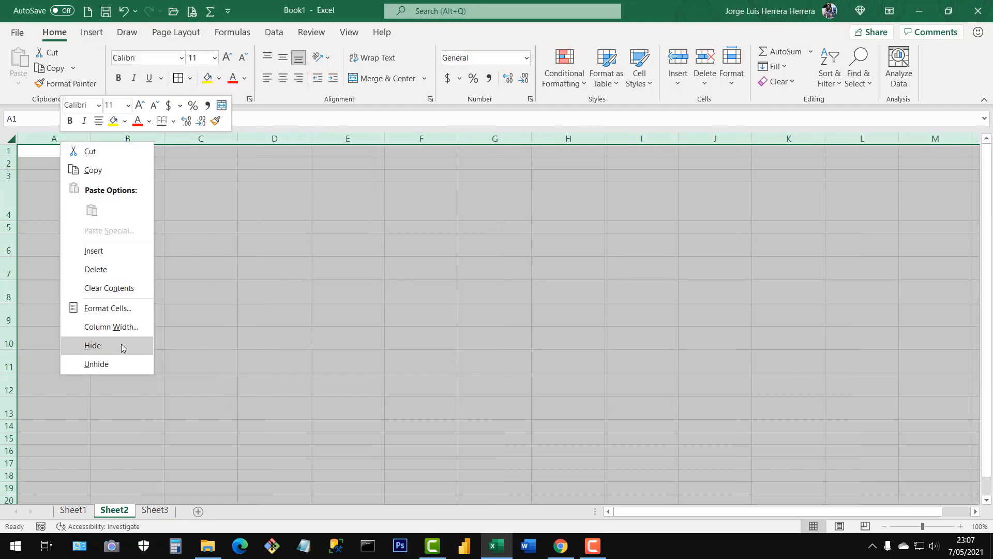
pyautogui.click(111, 326)
pyautogui.write('8')
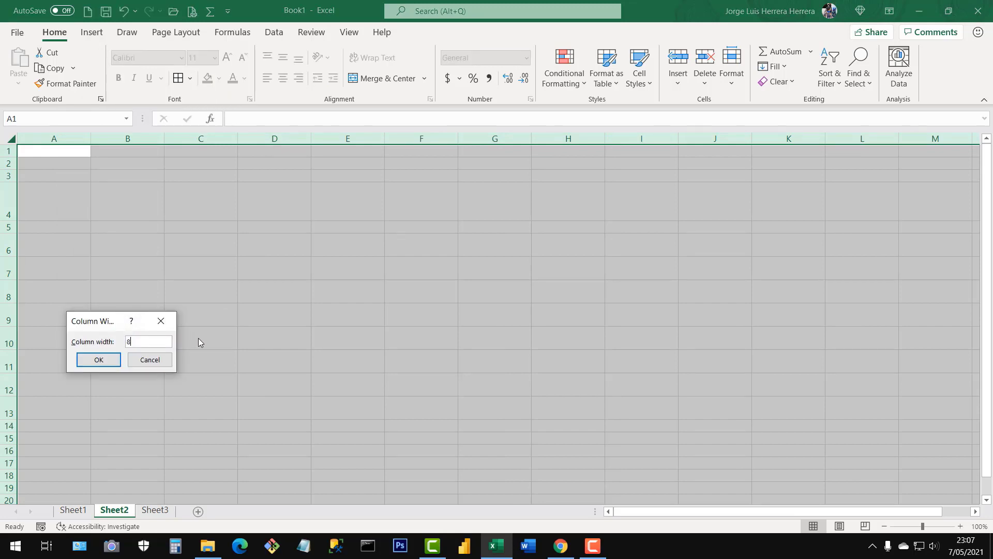
pyautogui.click(114, 359)
pyautogui.click(272, 222)
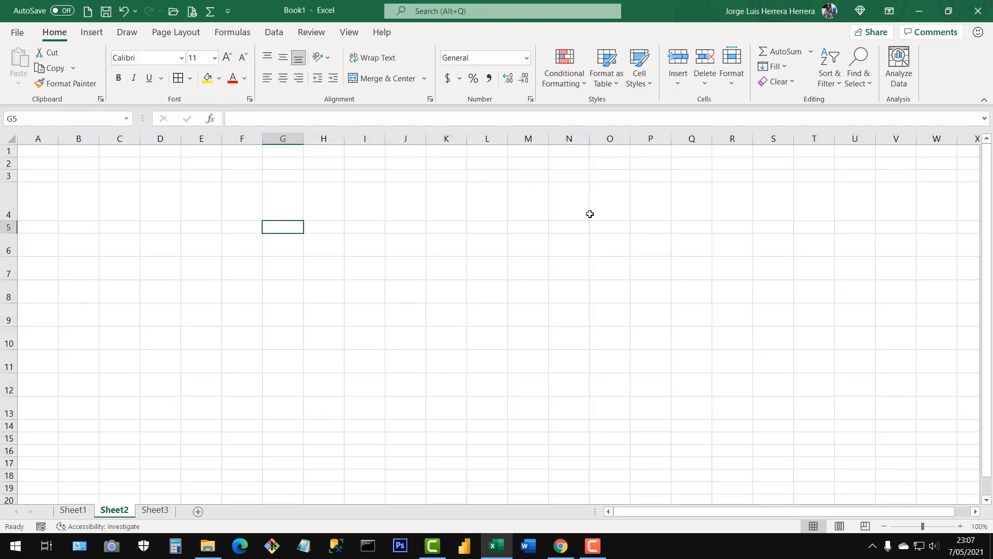
# Select rows 1 through 36 and set their height to exactly 11.
pyautogui.click(13, 140)
pyautogui.click(75, 191)
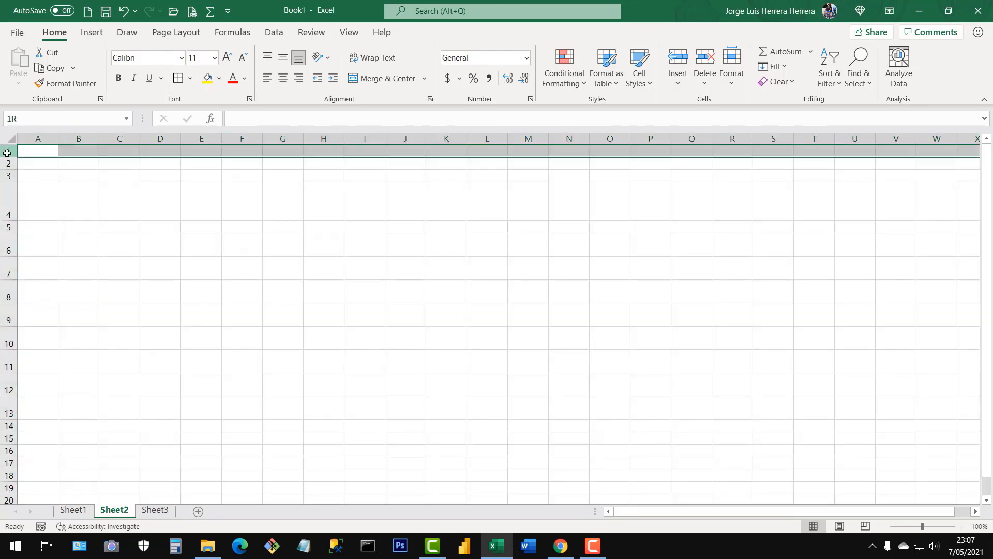
pyautogui.moveTo(6, 150); pyautogui.dragTo(67, 399)
pyautogui.scroll(5, 82, 388)
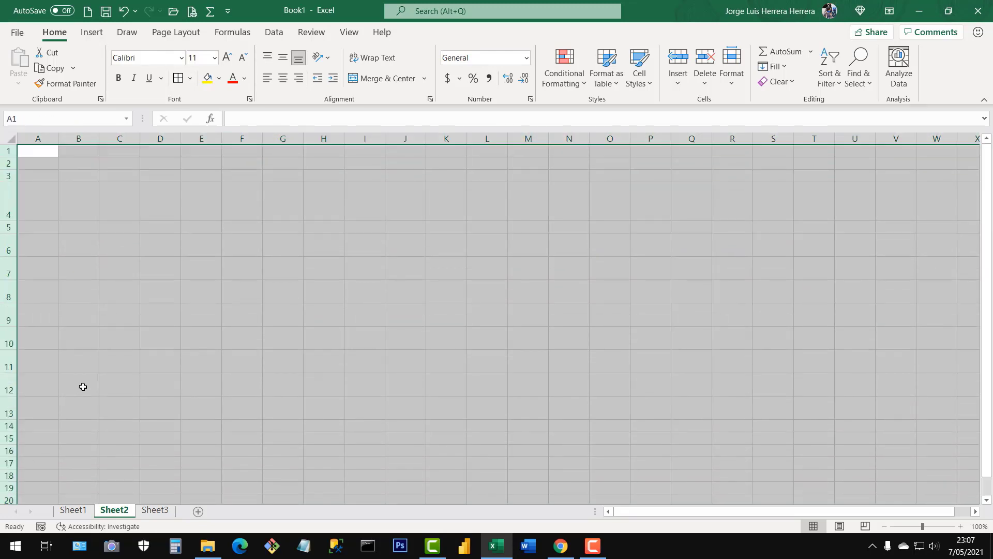
pyautogui.rightClick(11, 200)
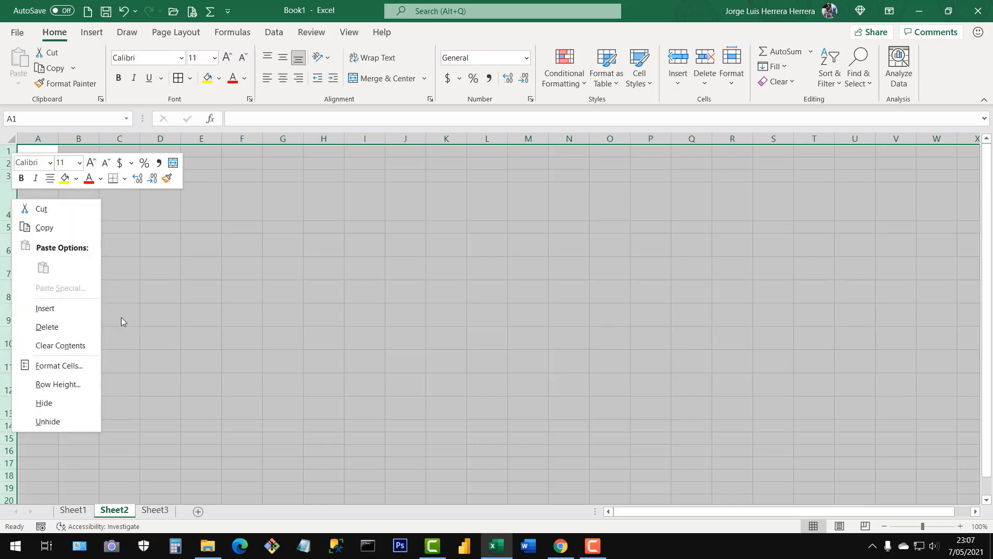
pyautogui.click(58, 384)
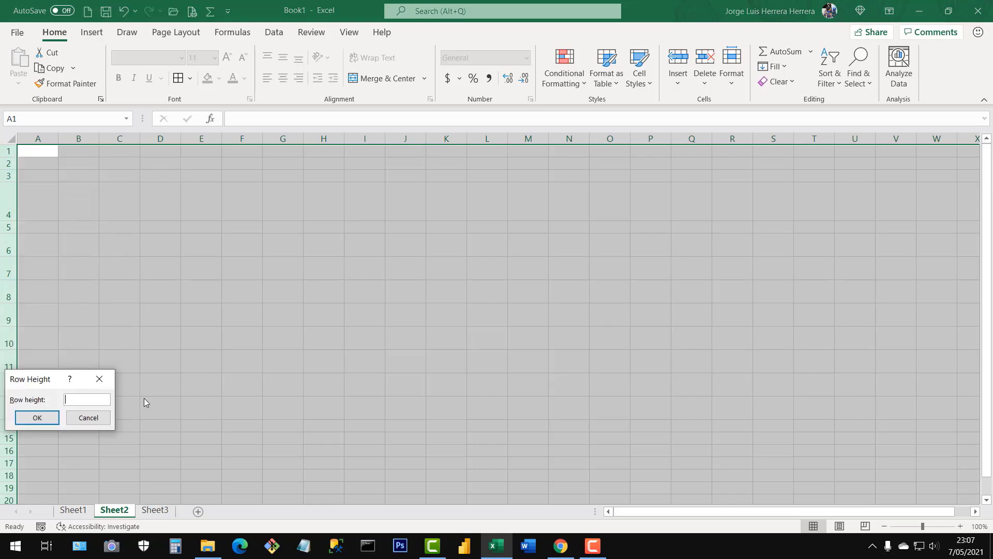
pyautogui.write('11')
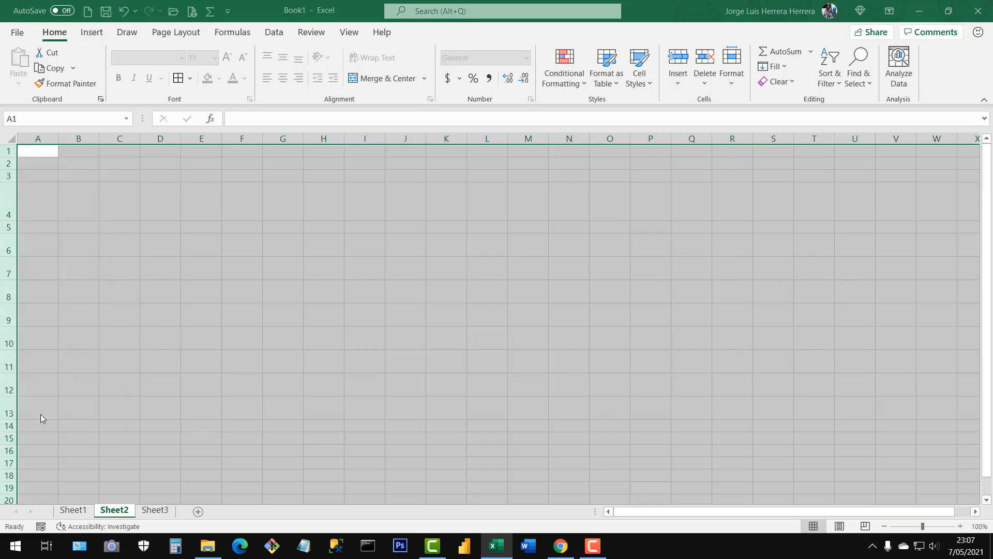
pyautogui.click(44, 417)
# Compare the resized rows with the untouched rows beneath them and check the current height of row 41.
pyautogui.scroll(-4, 197, 365)
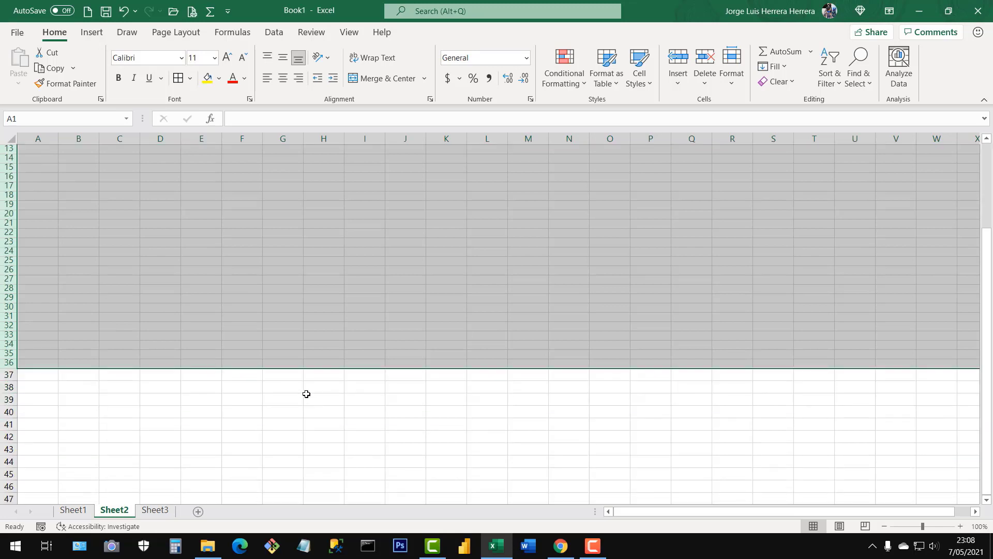
pyautogui.moveTo(145, 402); pyautogui.dragTo(119, 401)
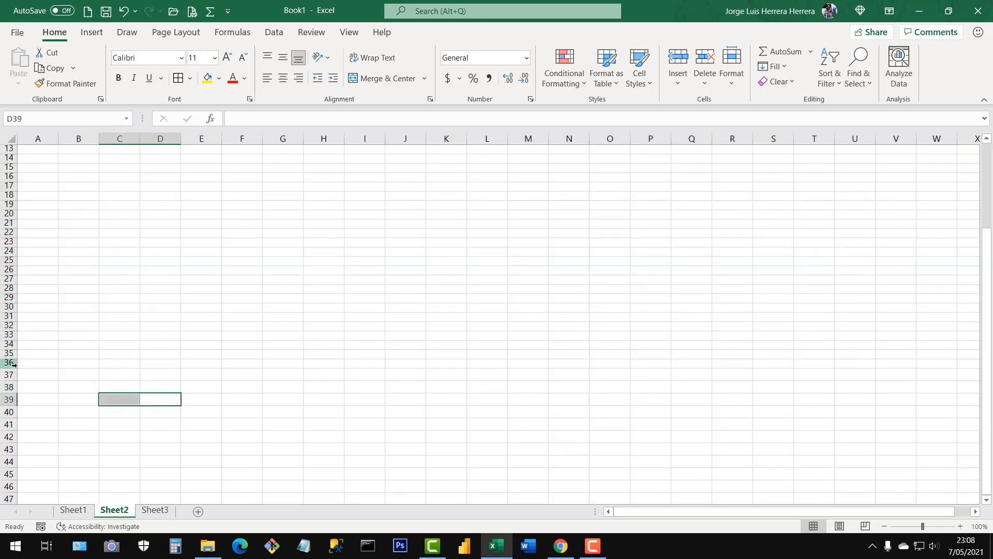
pyautogui.scroll(4, 25, 411)
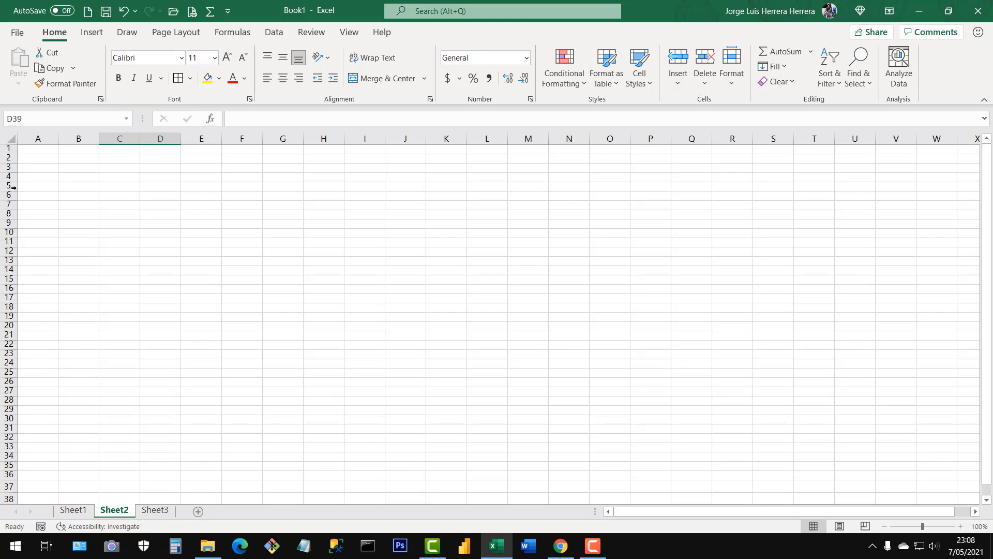
pyautogui.scroll(-6, 71, 257)
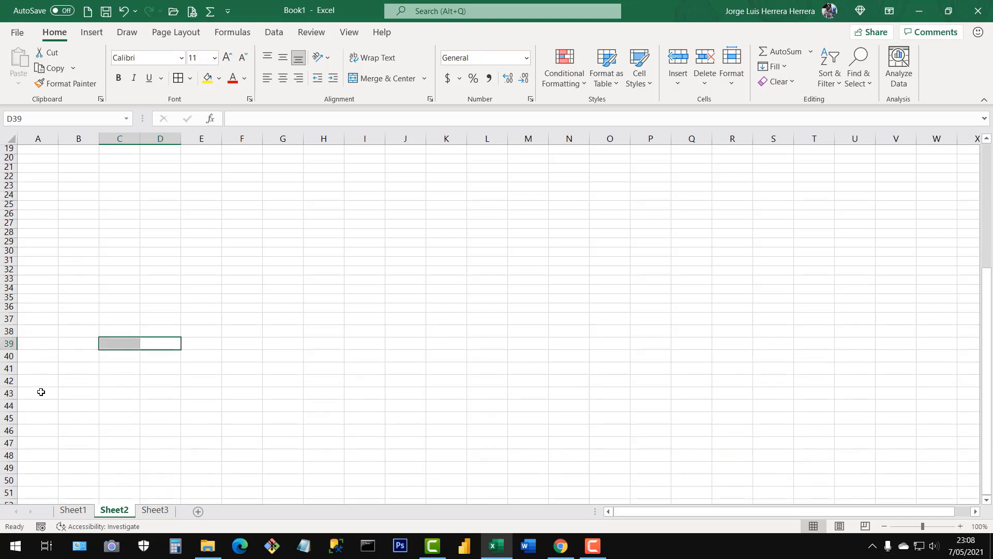
pyautogui.click(6, 368)
pyautogui.rightClick(6, 368)
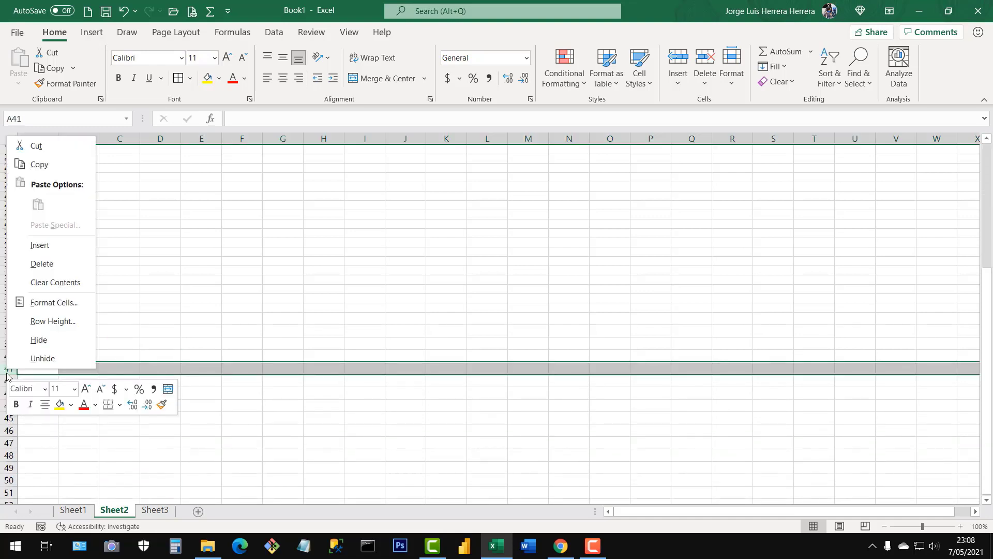
pyautogui.click(51, 321)
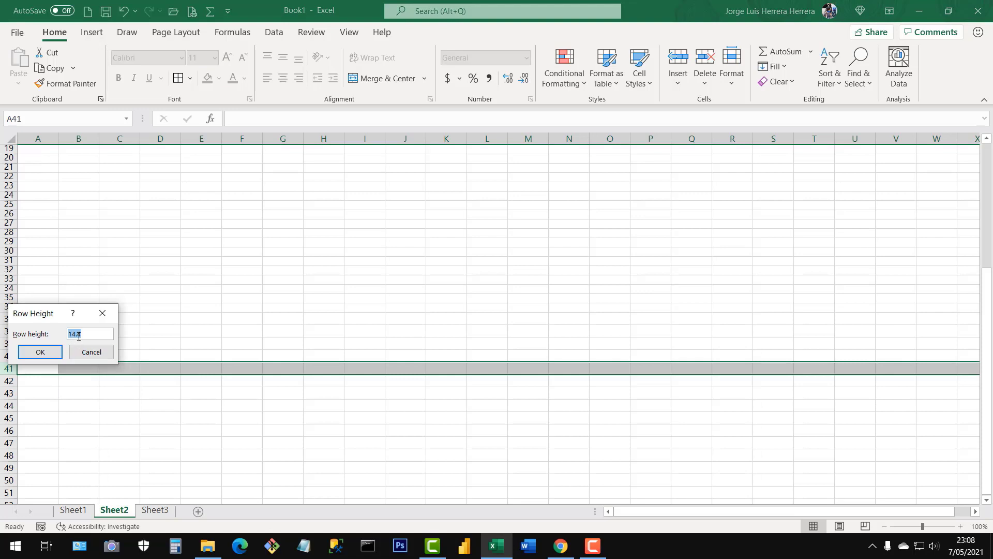
pyautogui.click(103, 356)
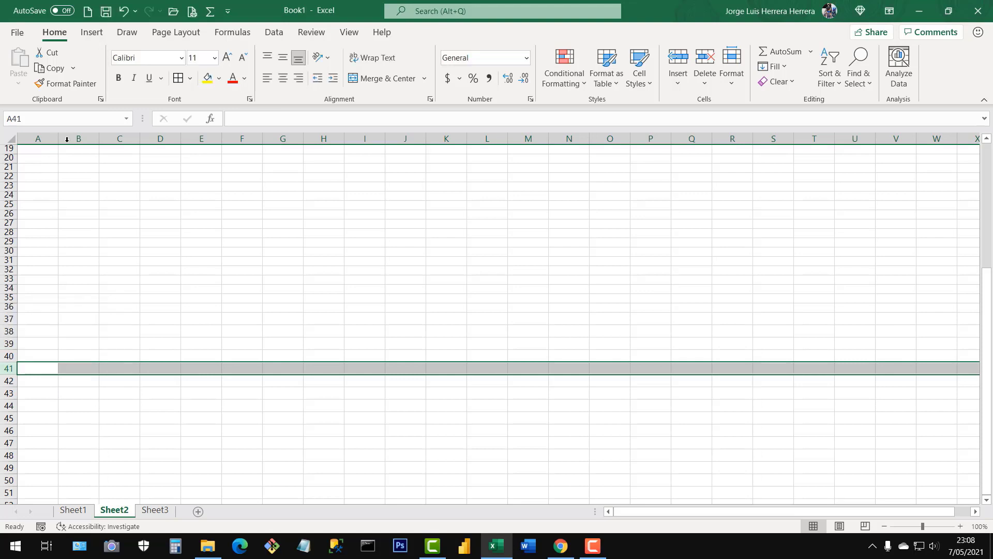
# Select the entire sheet, set the height of all rows to 14.4, and clear the selection.
pyautogui.click(9, 141)
pyautogui.rightClick(6, 260)
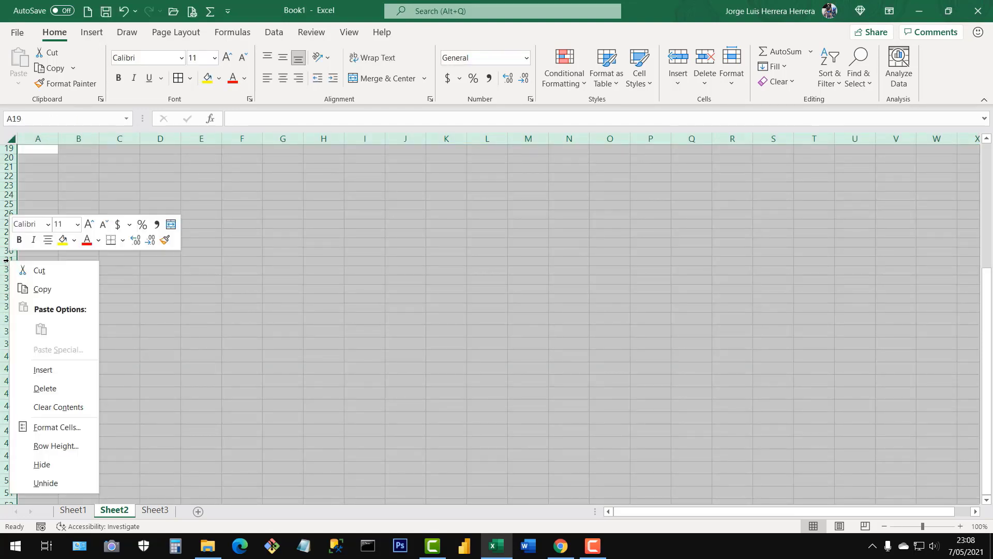
pyautogui.click(52, 445)
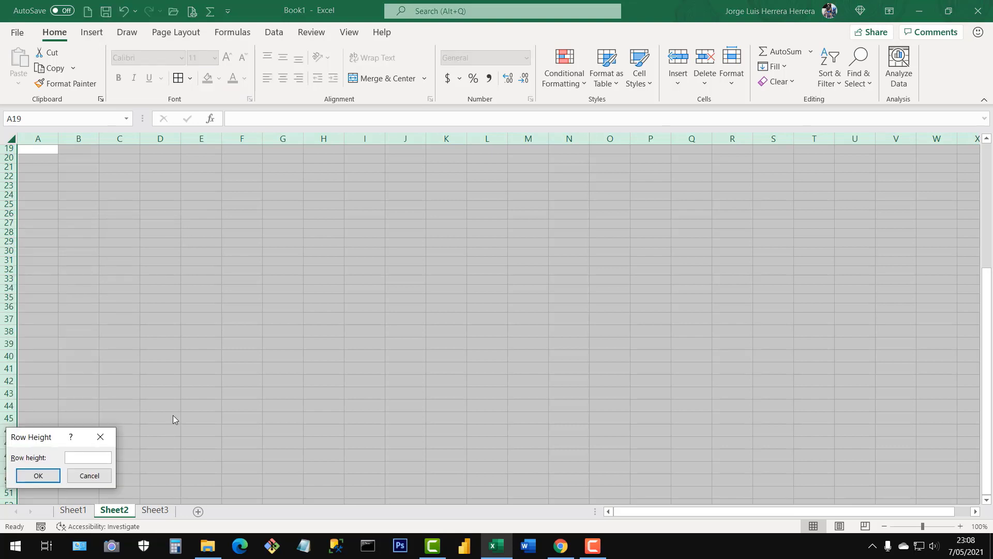
pyautogui.write('14.4')
pyautogui.click(37, 475)
pyautogui.scroll(6, 195, 284)
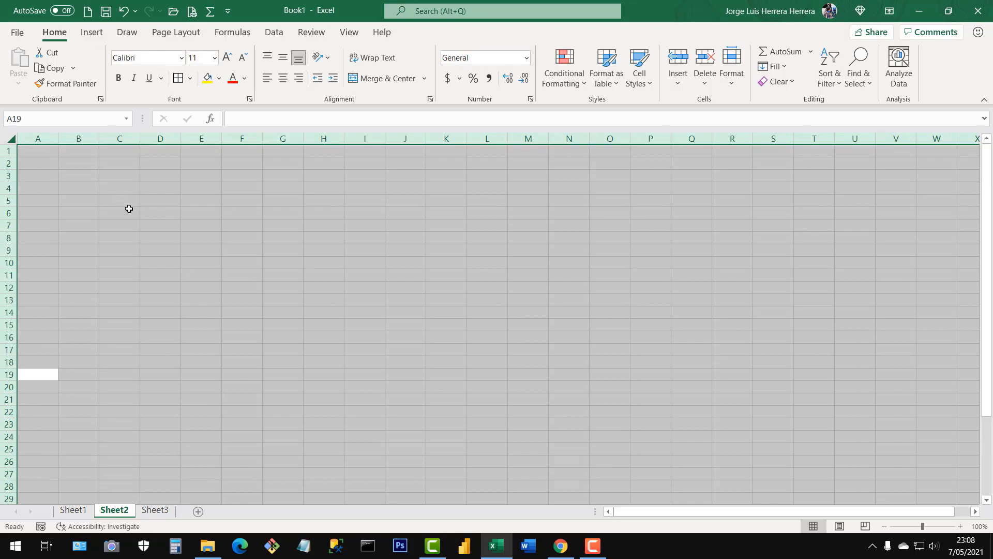
pyautogui.click(267, 249)
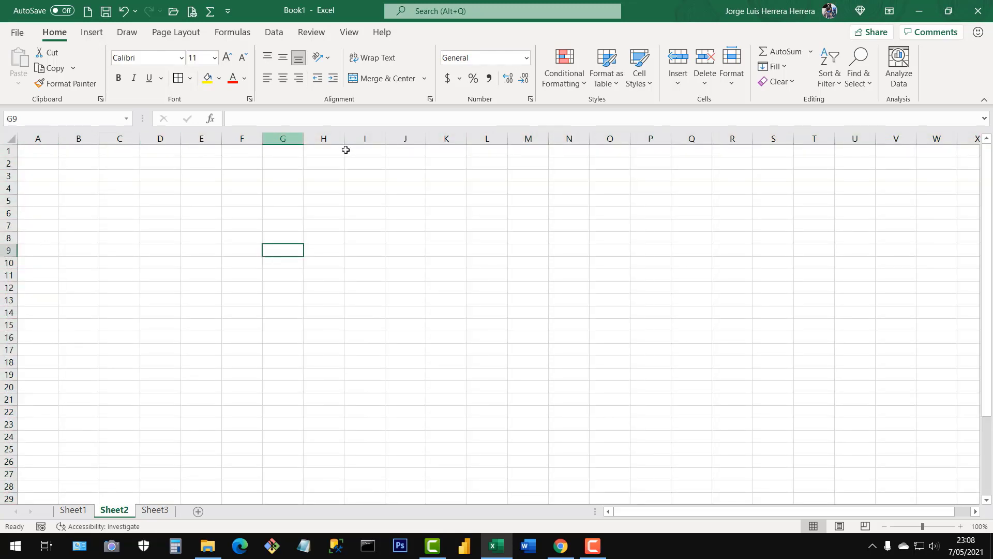
# Switch to the Sheet1 worksheet.
pyautogui.click(414, 221)
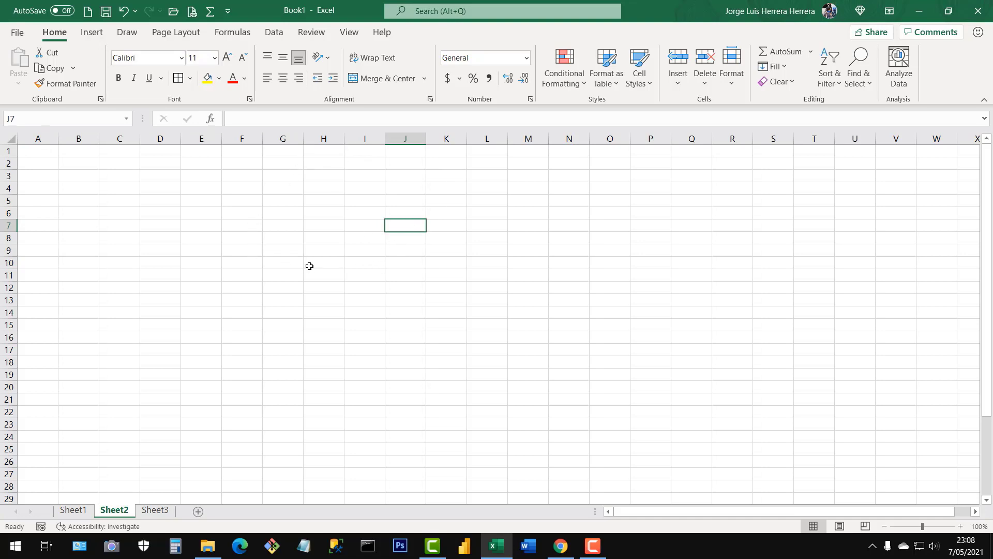
pyautogui.click(161, 401)
pyautogui.click(72, 512)
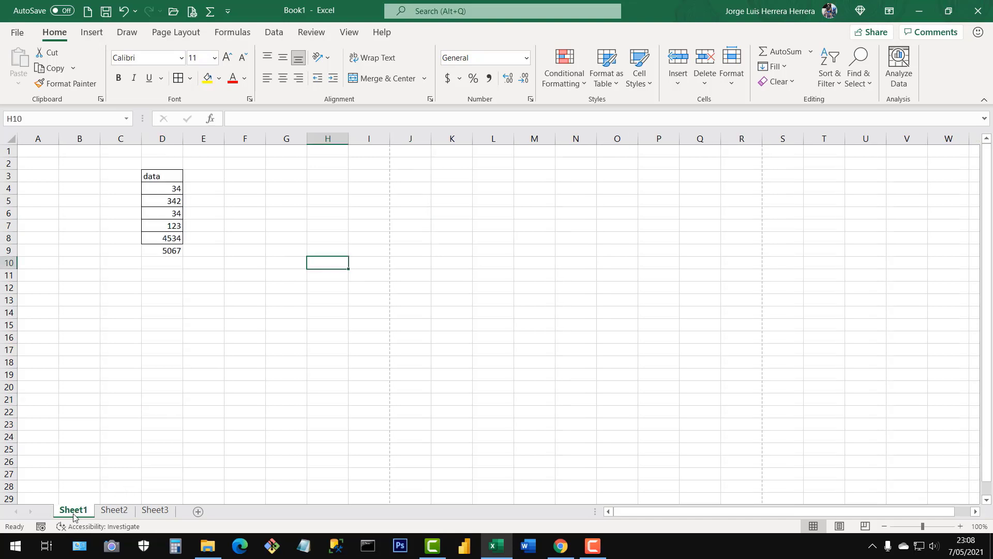
pyautogui.doubleClick(73, 512)
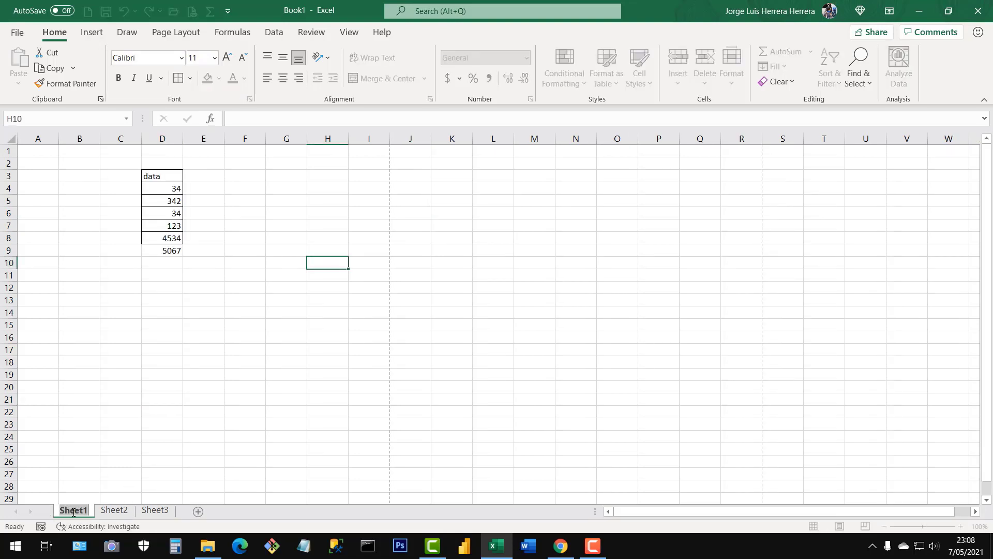
pyautogui.click(127, 484)
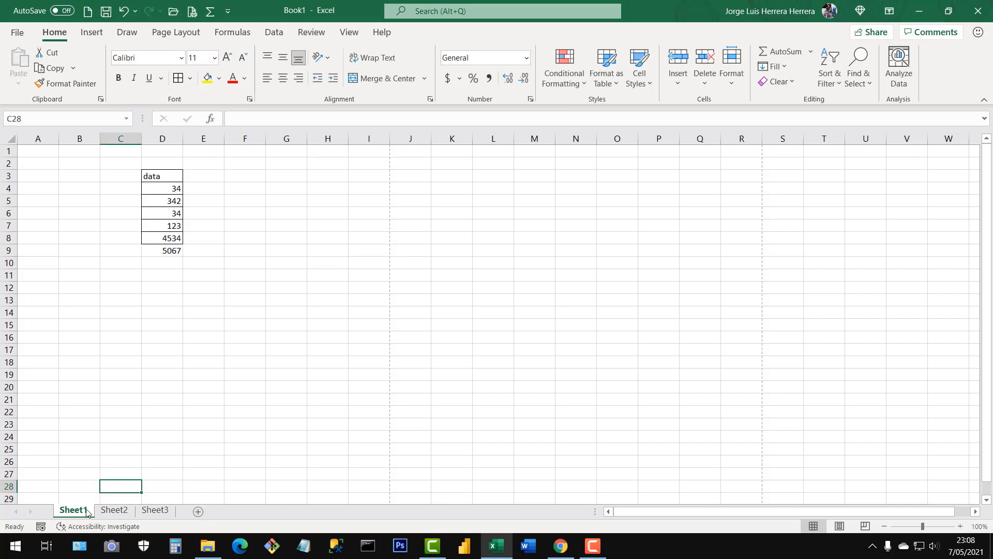
pyautogui.rightClick(83, 514)
pyautogui.press('Escape')
# Rename the Sheet1 worksheet to Data1.
pyautogui.rightClick(78, 513)
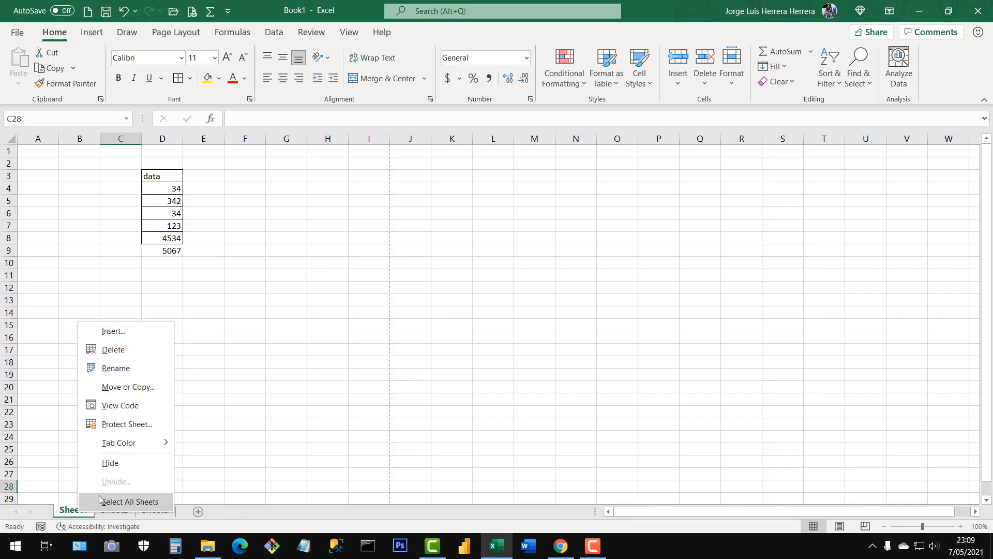
pyautogui.moveTo(126, 446)
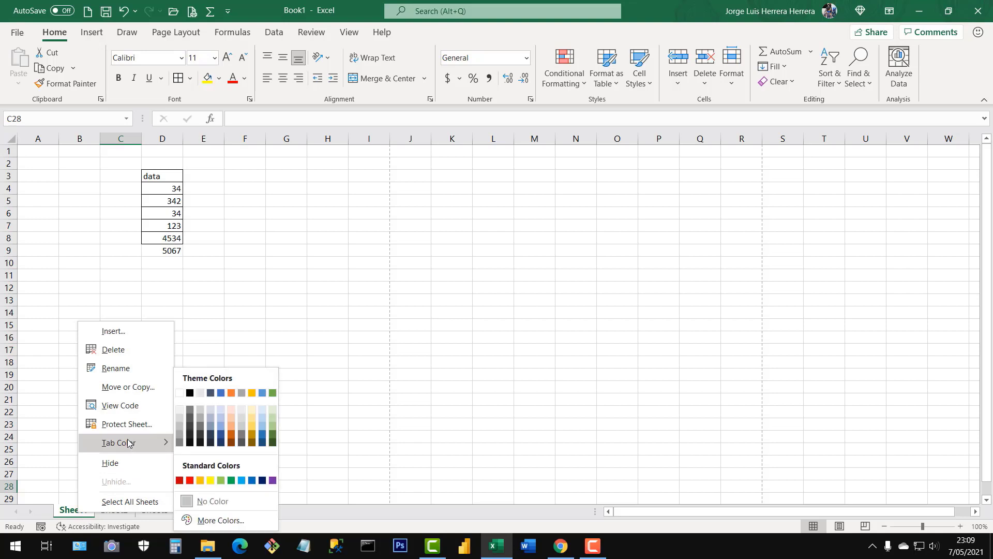
pyautogui.click(128, 370)
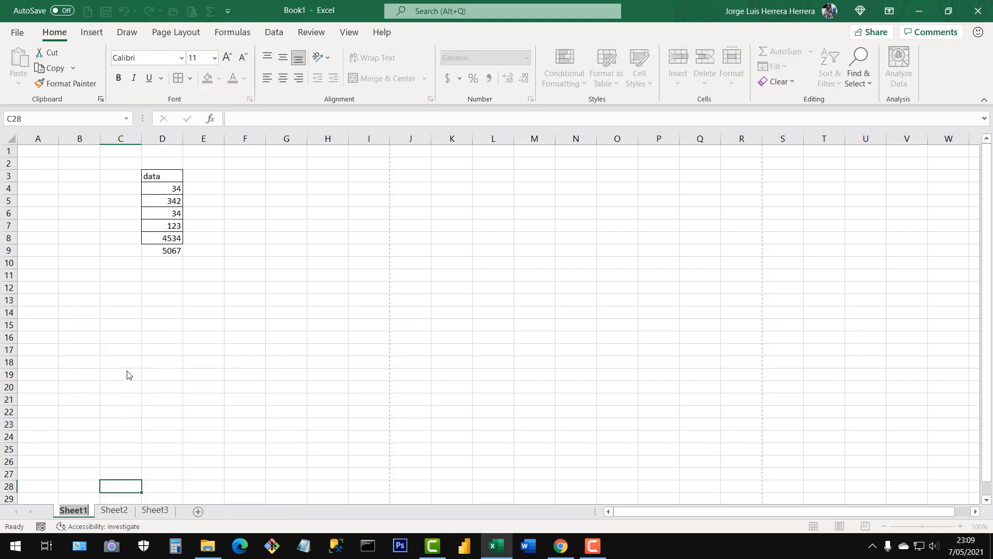
pyautogui.write('Data')
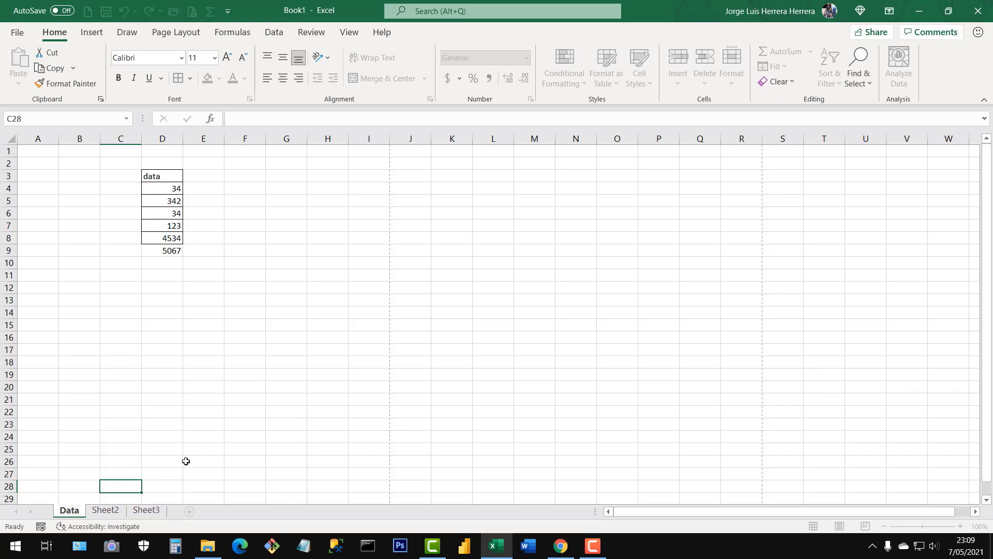
pyautogui.write('1')
pyautogui.press('Return')
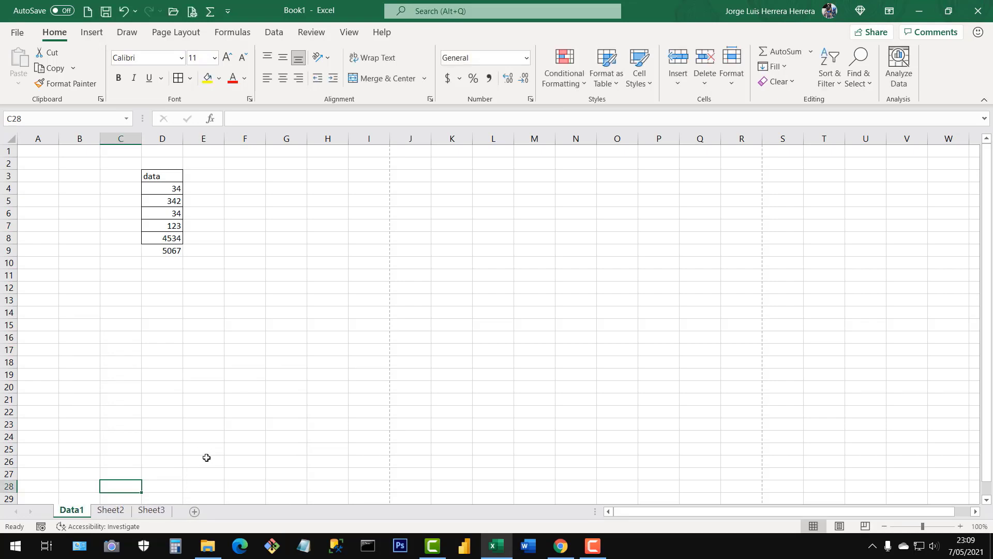
# Rename the Sheet2 worksheet to Data2.
pyautogui.rightClick(114, 513)
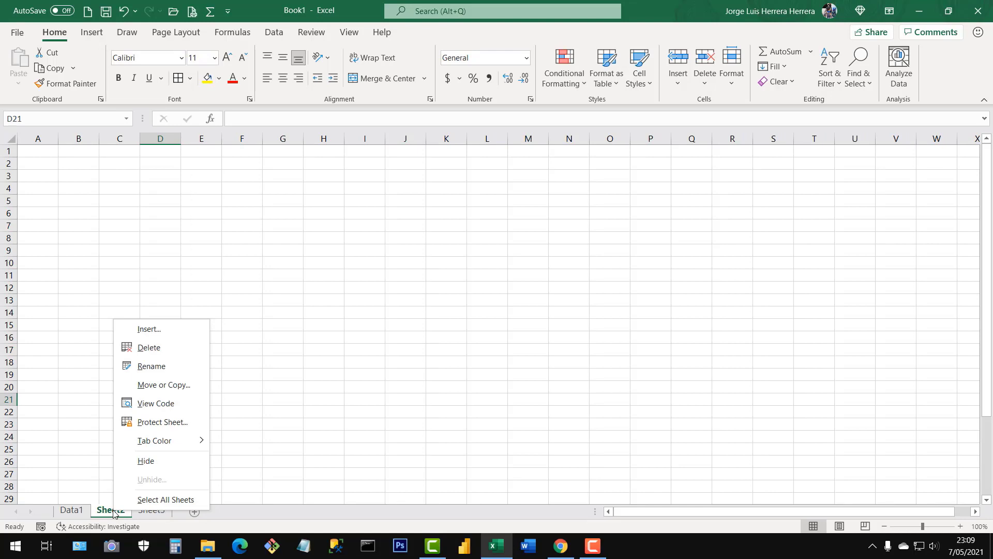
pyautogui.click(170, 365)
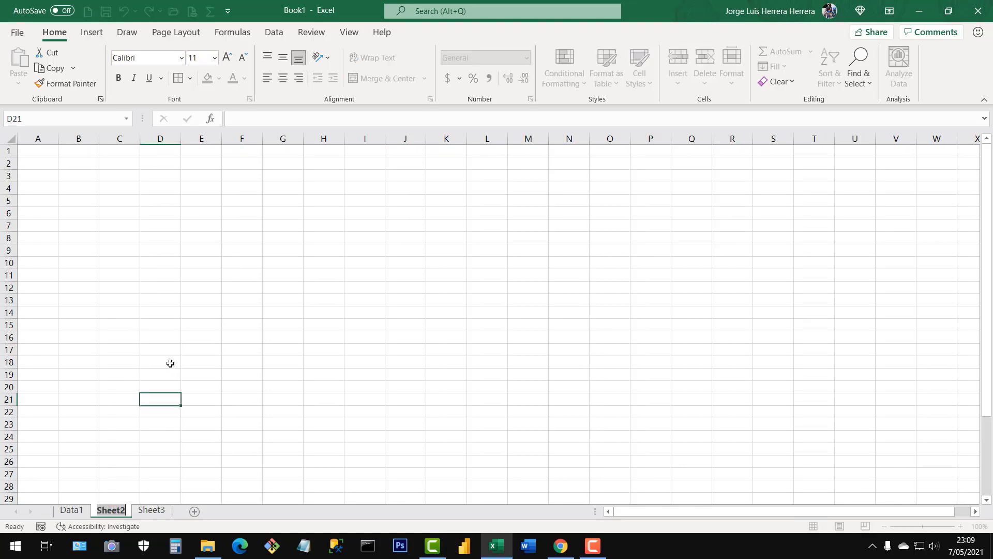
pyautogui.write('Re')
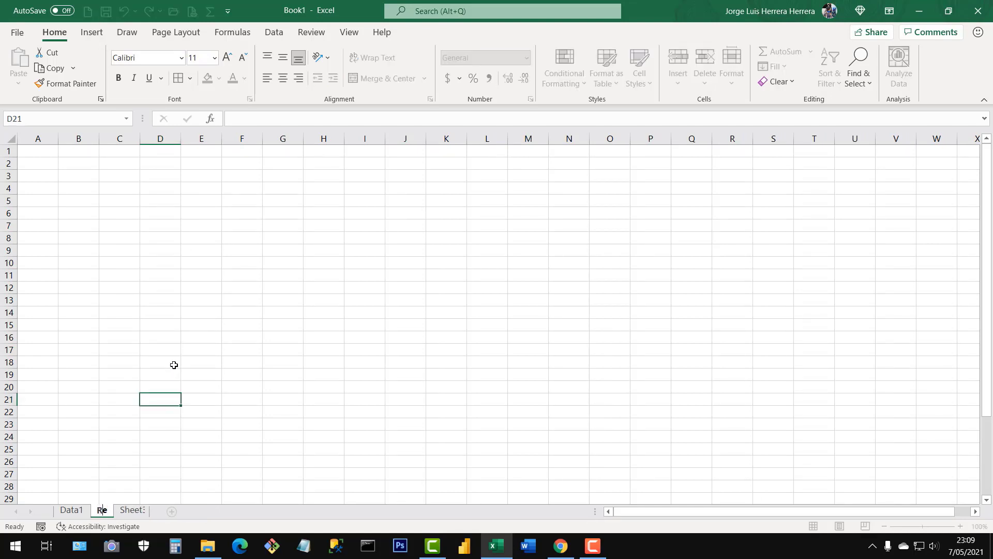
pyautogui.press('BackSpace')
pyautogui.press('BackSpace')
pyautogui.write('Data2')
pyautogui.press('Return')
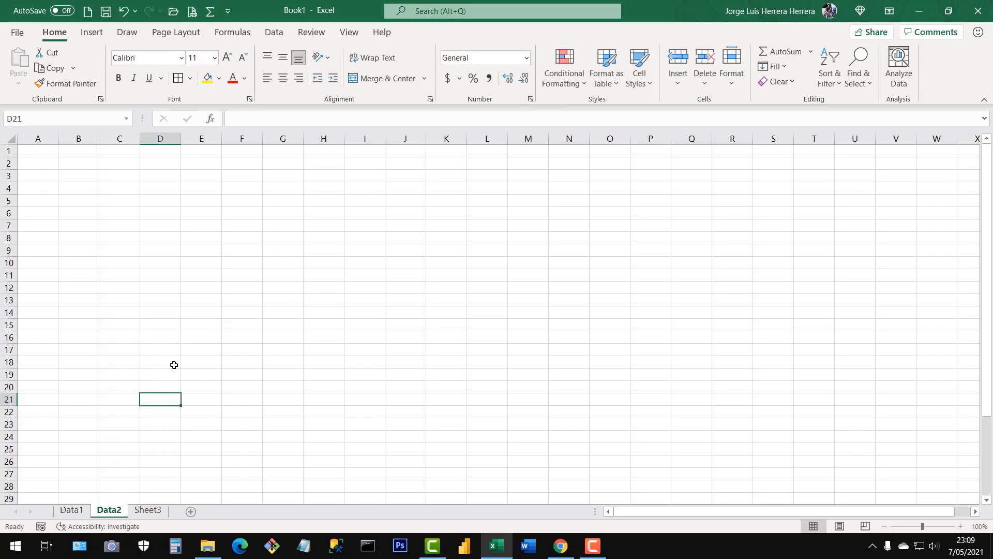
pyautogui.click(204, 454)
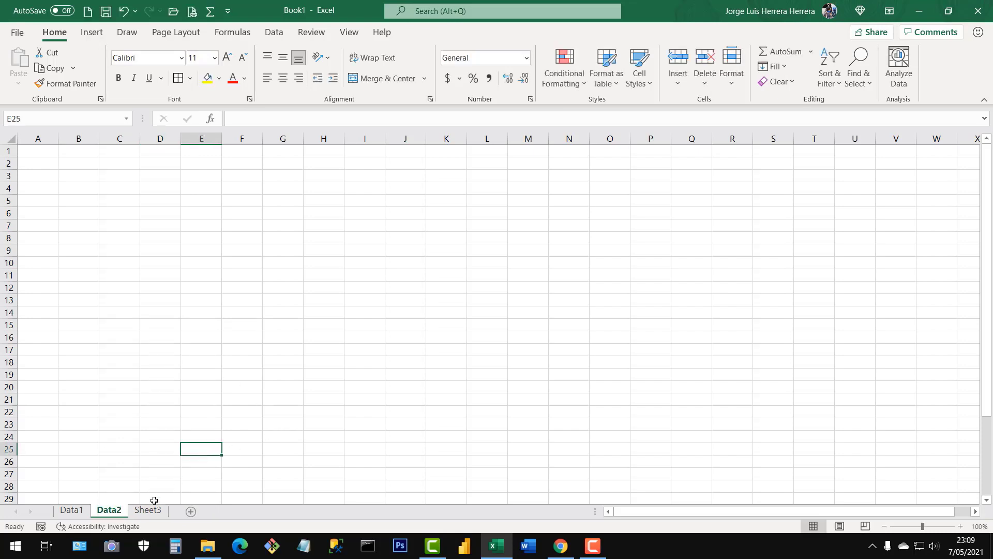
# Rename the Sheet3 worksheet to Data3 and clear the cell selection on it.
pyautogui.click(144, 514)
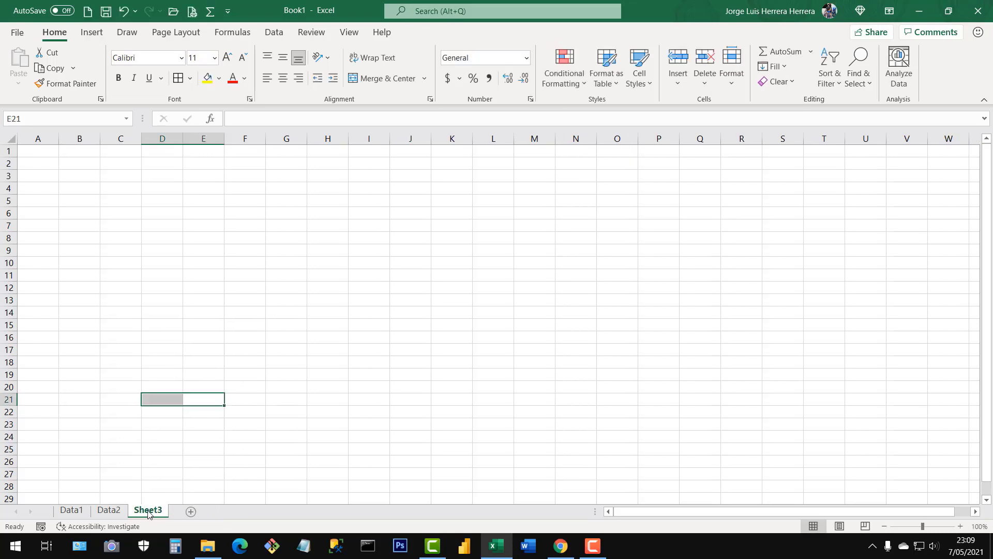
pyautogui.doubleClick(149, 511)
pyautogui.write('Data')
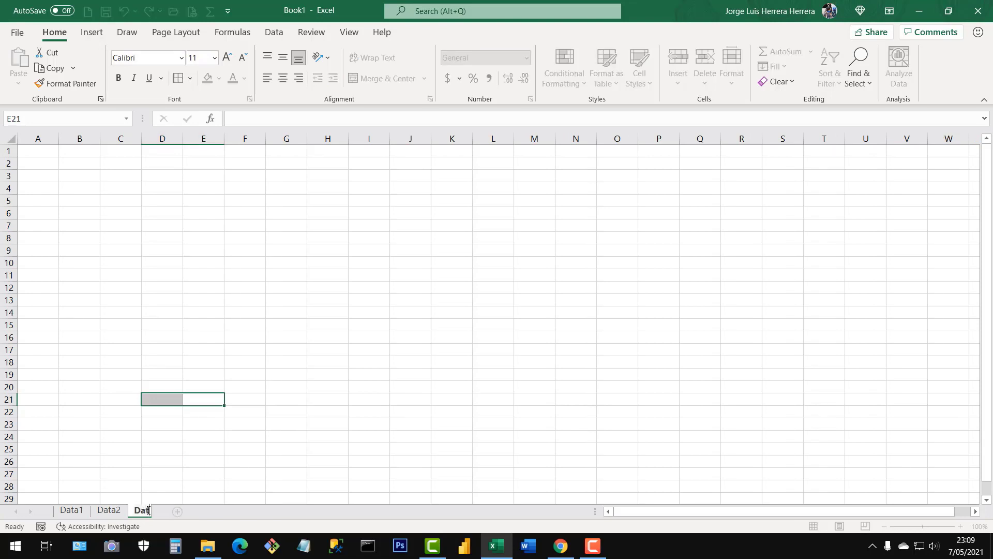
pyautogui.write('3')
pyautogui.press('Return')
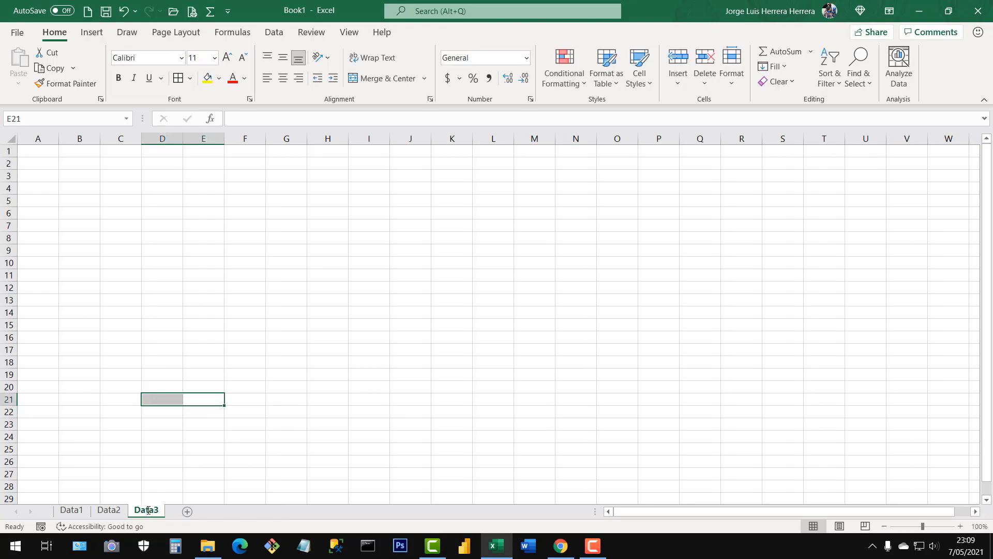
pyautogui.click(345, 339)
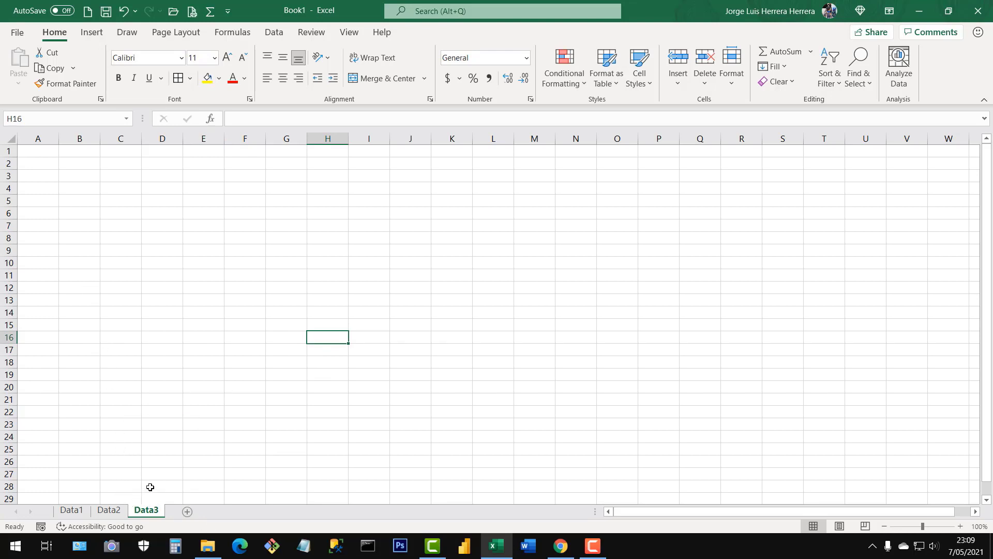
pyautogui.click(153, 460)
# Go through the three renamed worksheets and give the Data1 worksheet the standard green tab color.
pyautogui.click(109, 511)
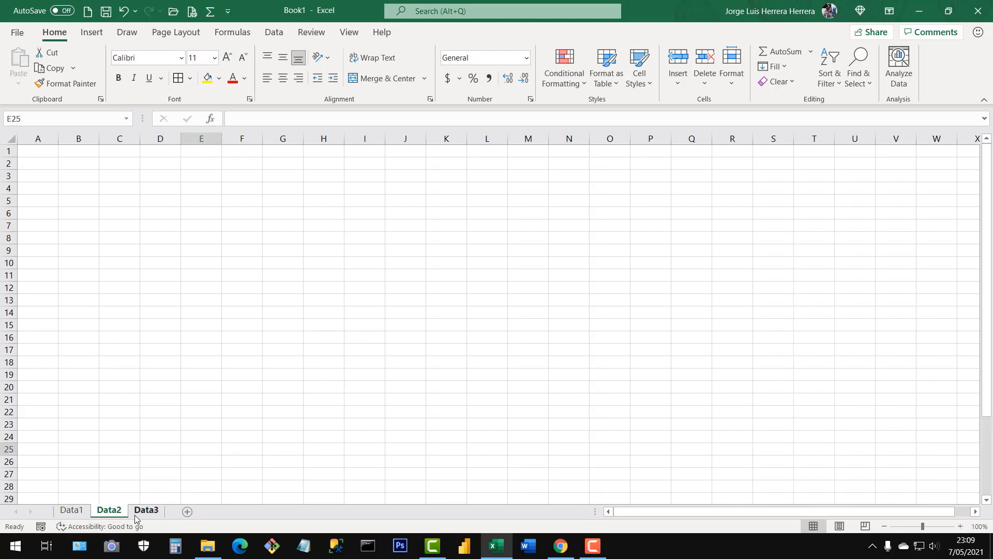
pyautogui.click(76, 511)
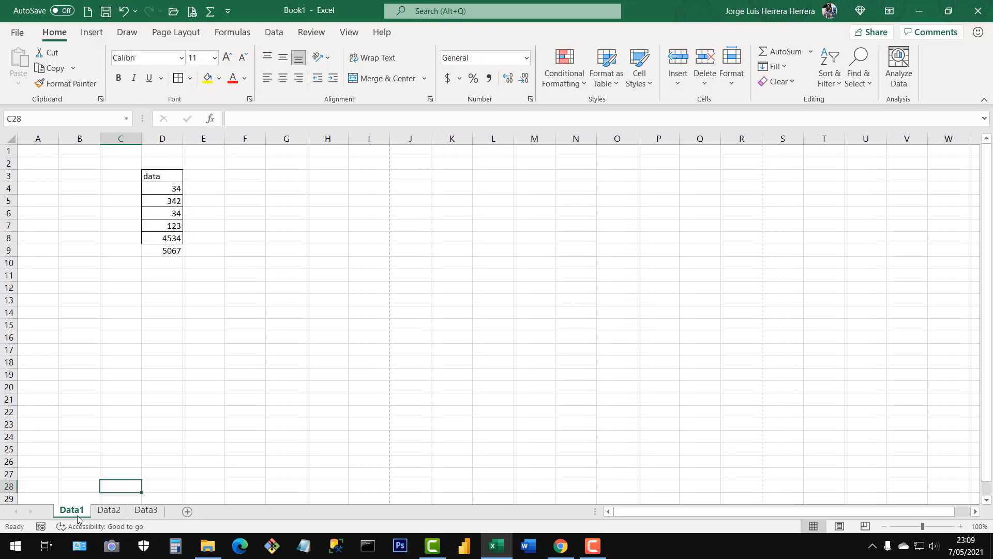
pyautogui.click(109, 512)
pyautogui.click(146, 512)
pyautogui.click(73, 510)
pyautogui.rightClick(72, 514)
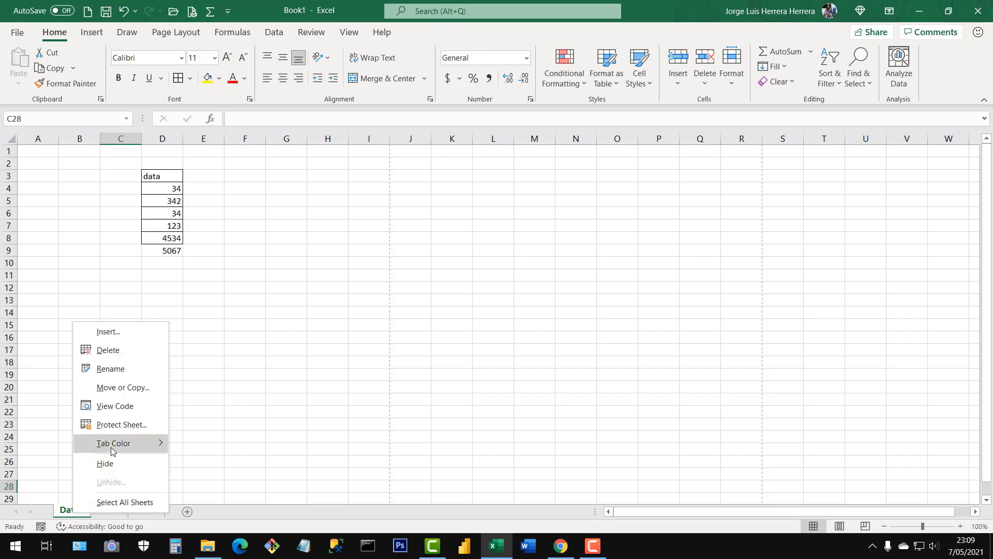
pyautogui.moveTo(129, 445)
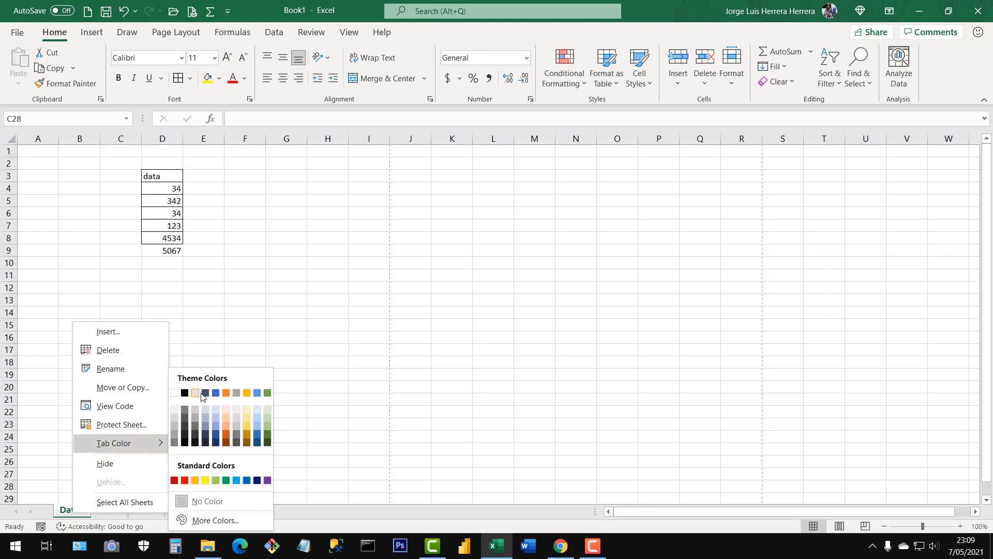
pyautogui.click(226, 481)
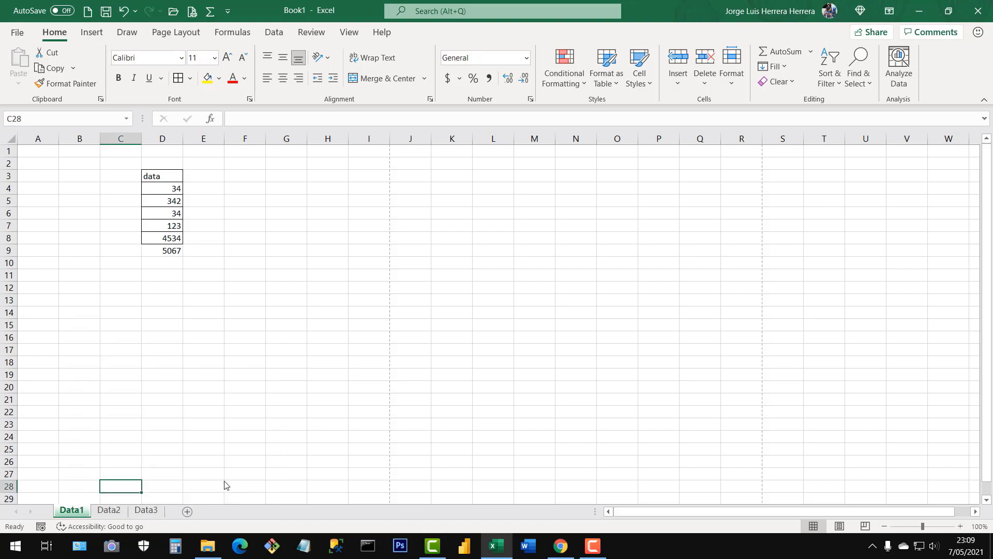
# Give the Data2 worksheet the standard red tab color.
pyautogui.click(113, 511)
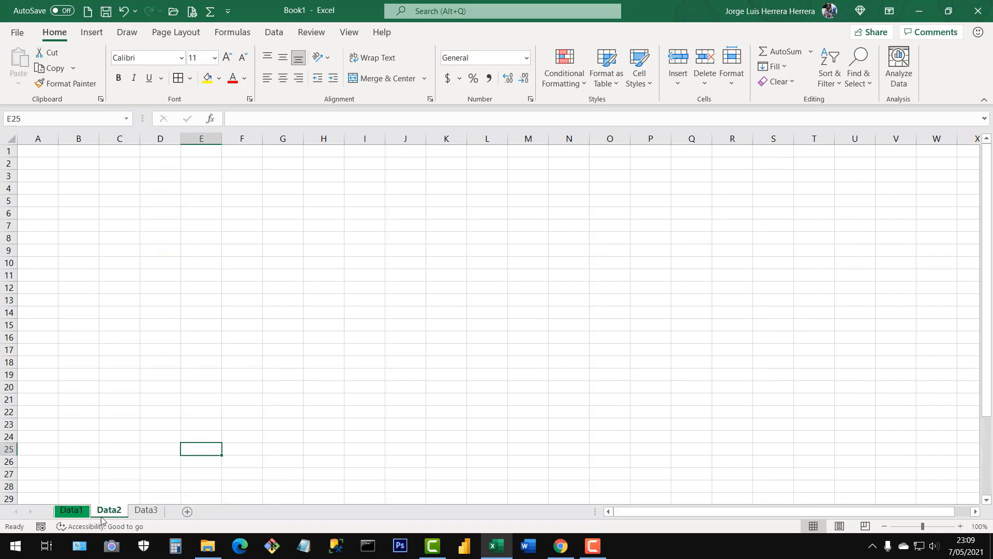
pyautogui.rightClick(110, 511)
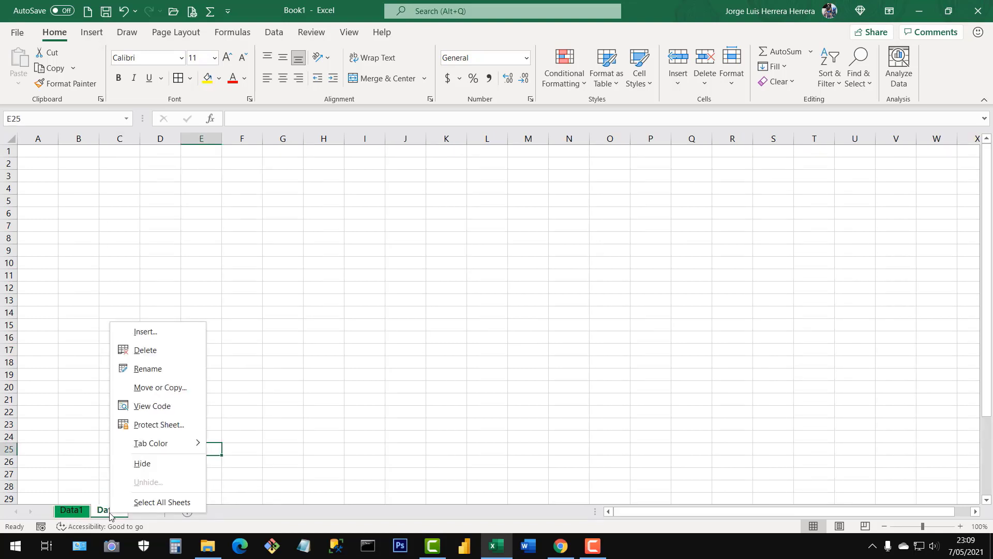
pyautogui.moveTo(174, 450)
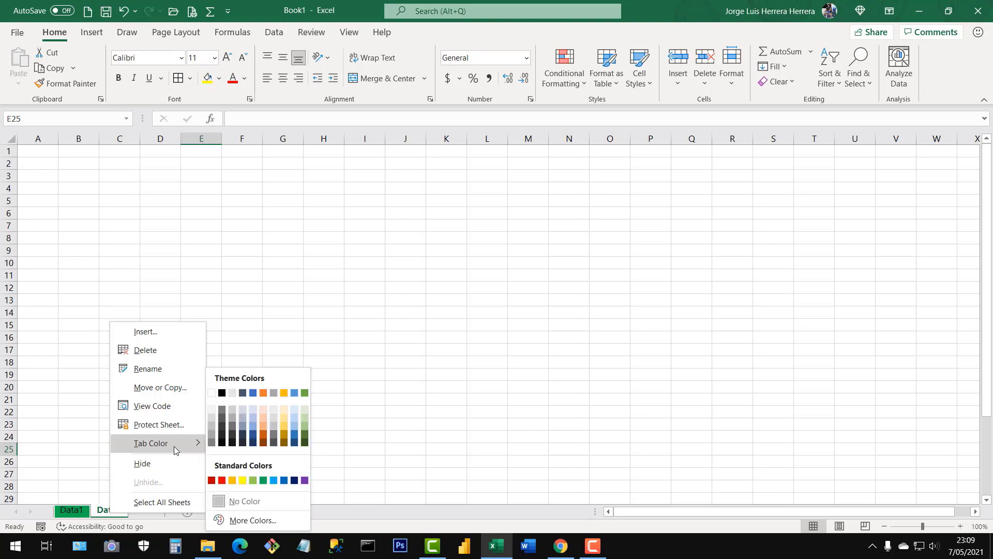
pyautogui.click(221, 480)
# Give the Data3 worksheet the standard yellow tab color.
pyautogui.rightClick(154, 511)
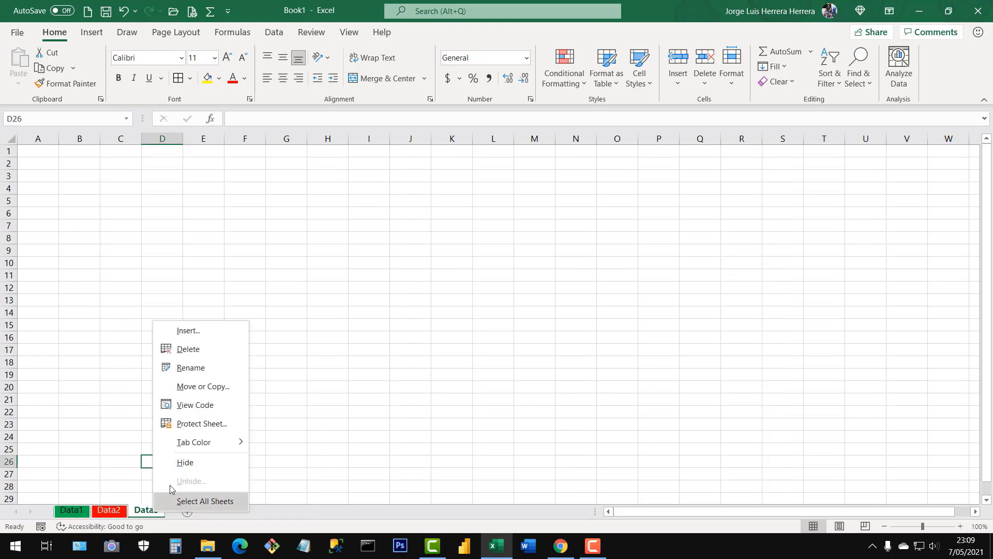
pyautogui.moveTo(200, 448)
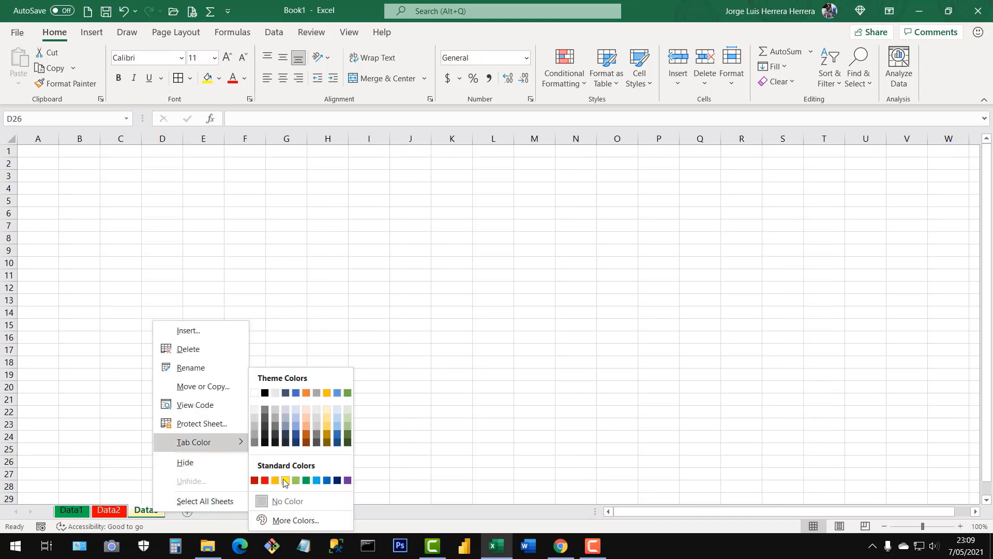
pyautogui.click(282, 479)
# Switch among the Data1, Data2 and Data3 worksheets to compare their tab colors.
pyautogui.click(117, 511)
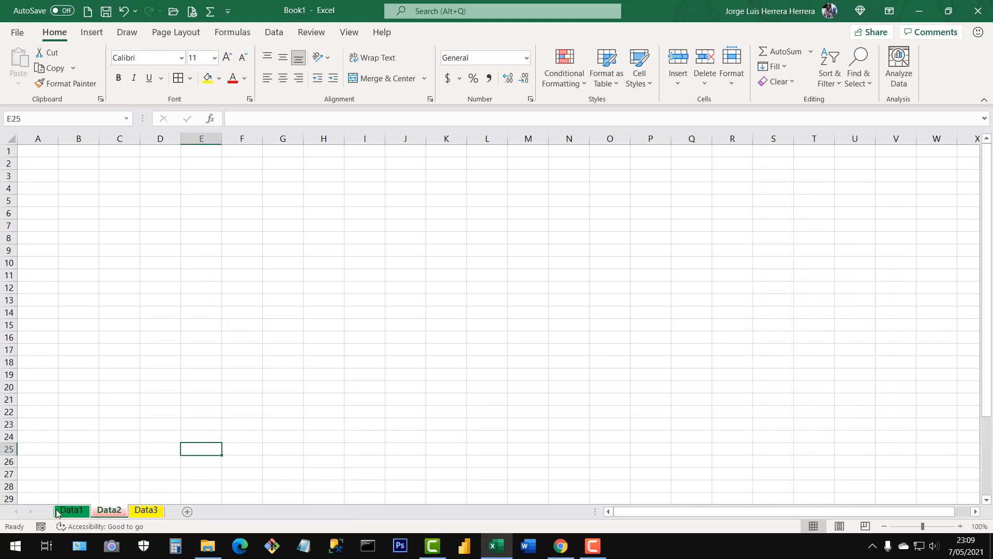
pyautogui.click(57, 512)
pyautogui.click(109, 511)
pyautogui.click(146, 511)
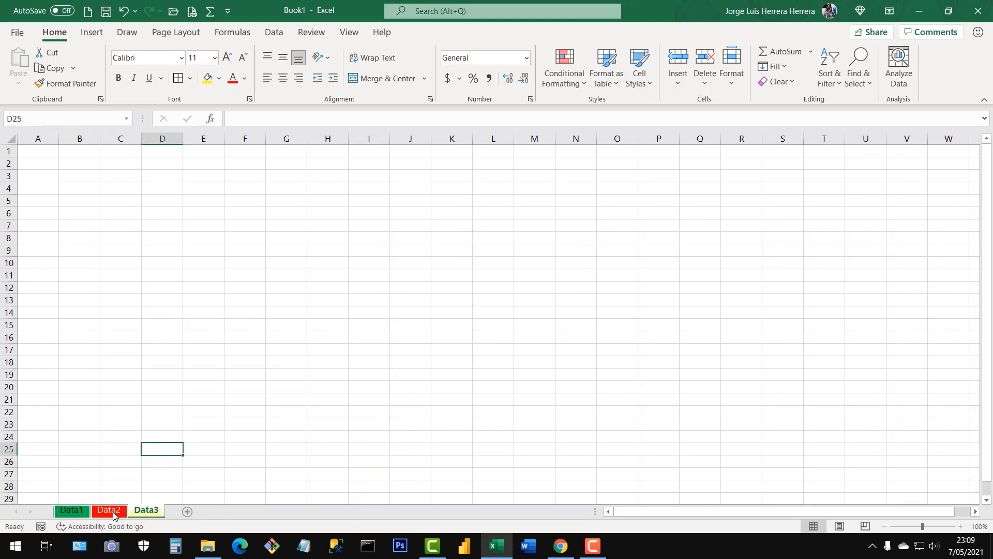
pyautogui.click(71, 511)
pyautogui.click(109, 511)
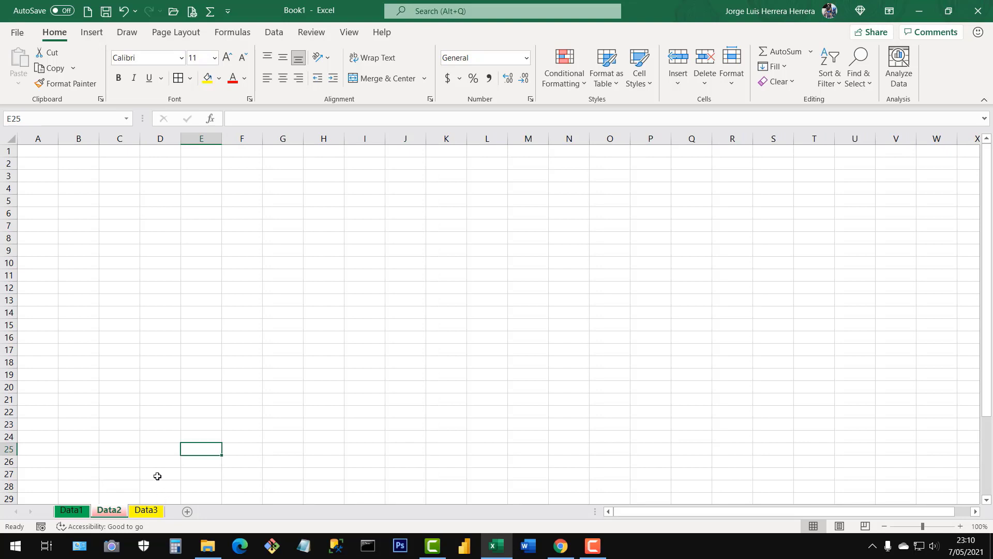
pyautogui.click(158, 475)
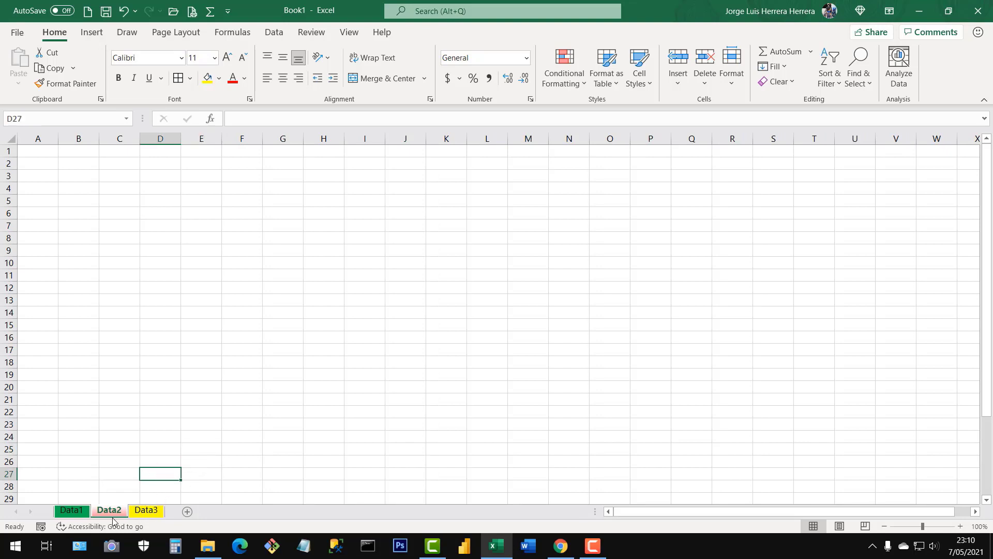
# Move the Data3 worksheet to the front of the sheet order, before Data1.
pyautogui.rightClick(151, 516)
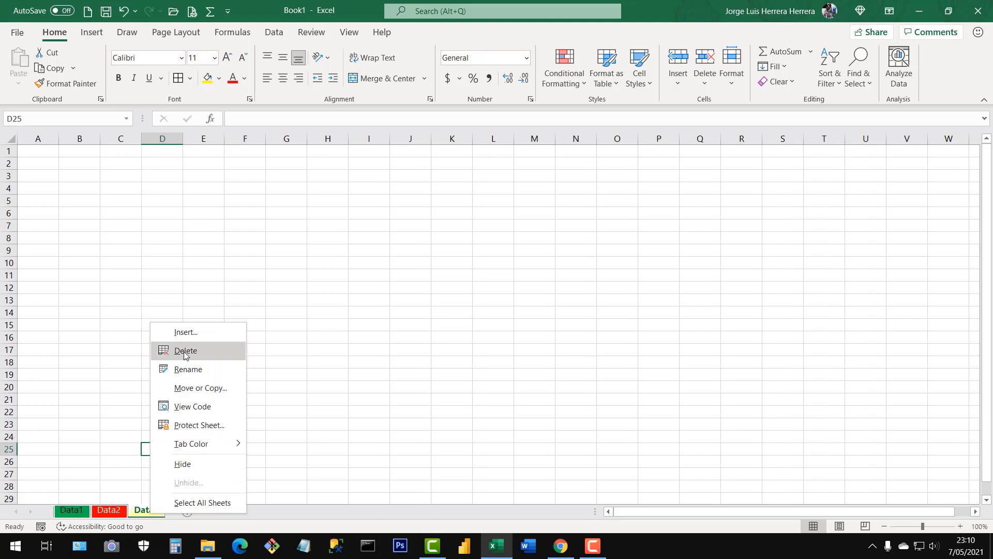
pyautogui.click(101, 454)
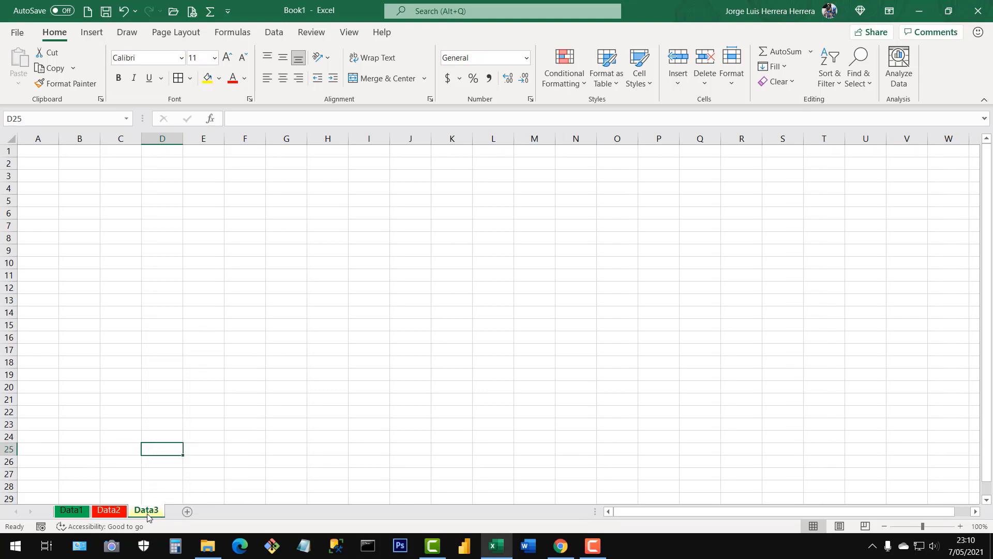
pyautogui.moveTo(147, 514)
pyautogui.mouseDown()
pyautogui.moveTo(93, 507)
pyautogui.moveTo(161, 515)
pyautogui.moveTo(58, 507)
pyautogui.moveTo(152, 512)
pyautogui.moveTo(66, 515)
pyautogui.moveTo(151, 517)
pyautogui.moveTo(128, 520)
pyautogui.moveTo(139, 518)
pyautogui.mouseUp()
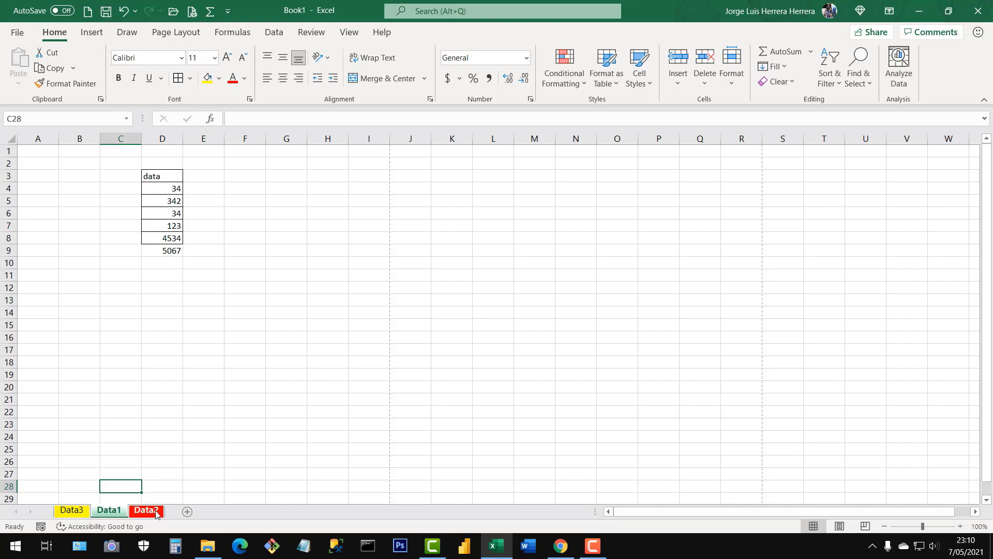
pyautogui.click(189, 470)
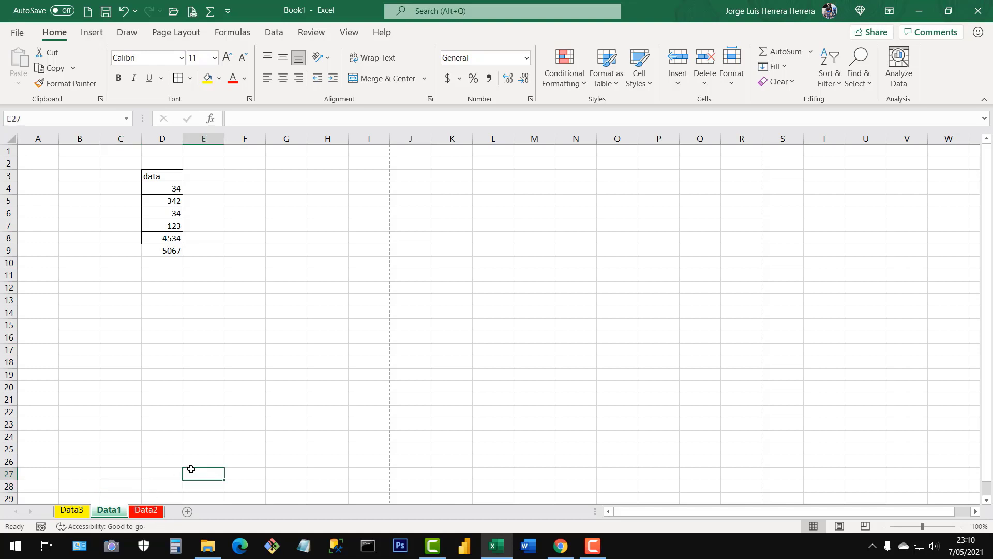
# Examine the data in range B2:F13 of the Data1 worksheet and compare it with the Data2 worksheet.
pyautogui.click(147, 512)
pyautogui.moveTo(147, 514)
pyautogui.mouseDown()
pyautogui.moveTo(74, 514)
pyautogui.moveTo(166, 513)
pyautogui.mouseUp()
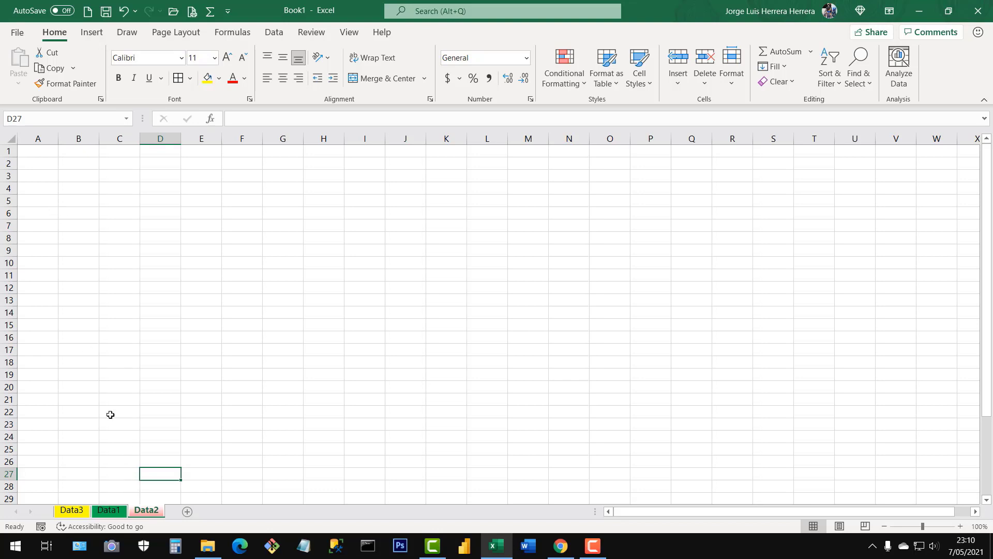
pyautogui.click(96, 515)
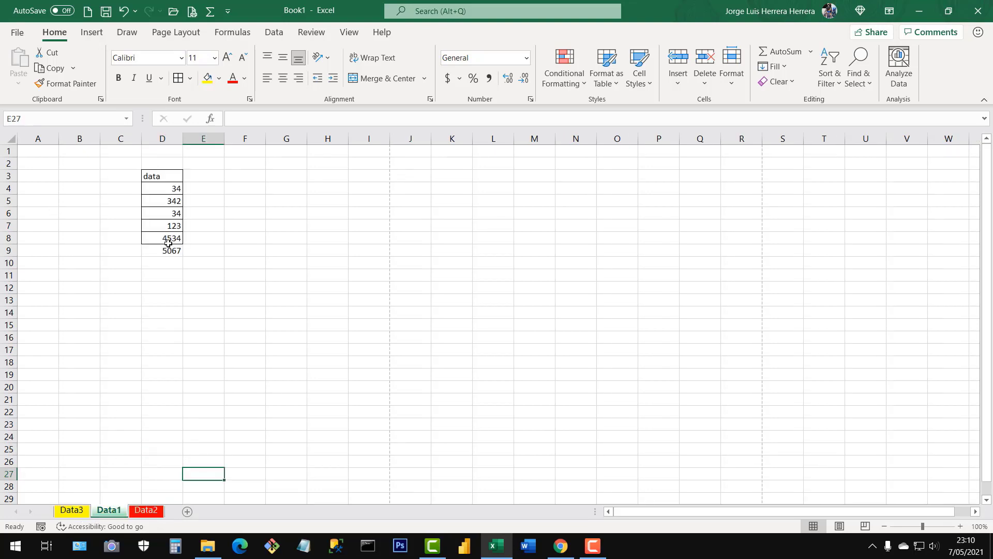
pyautogui.moveTo(81, 168); pyautogui.dragTo(255, 299)
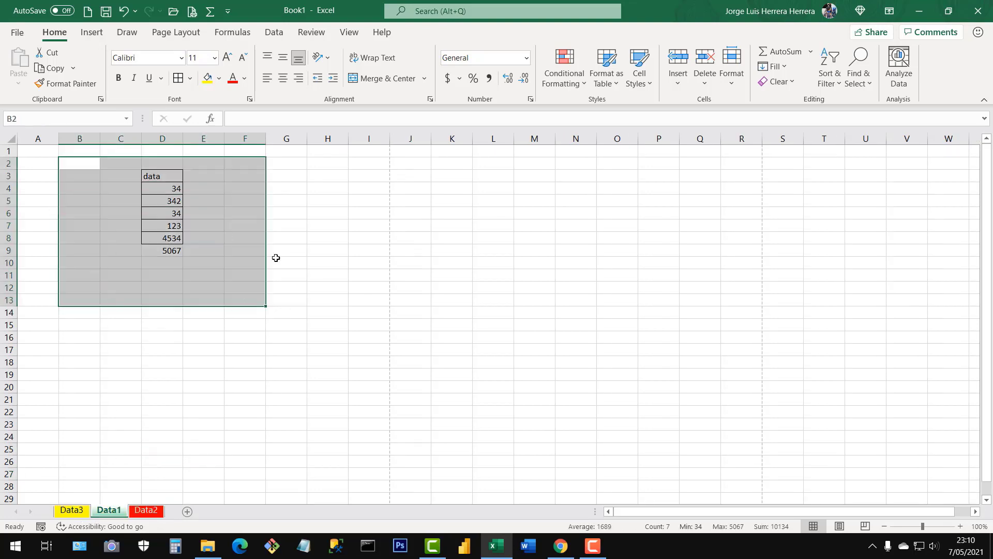
pyautogui.click(257, 385)
pyautogui.click(154, 511)
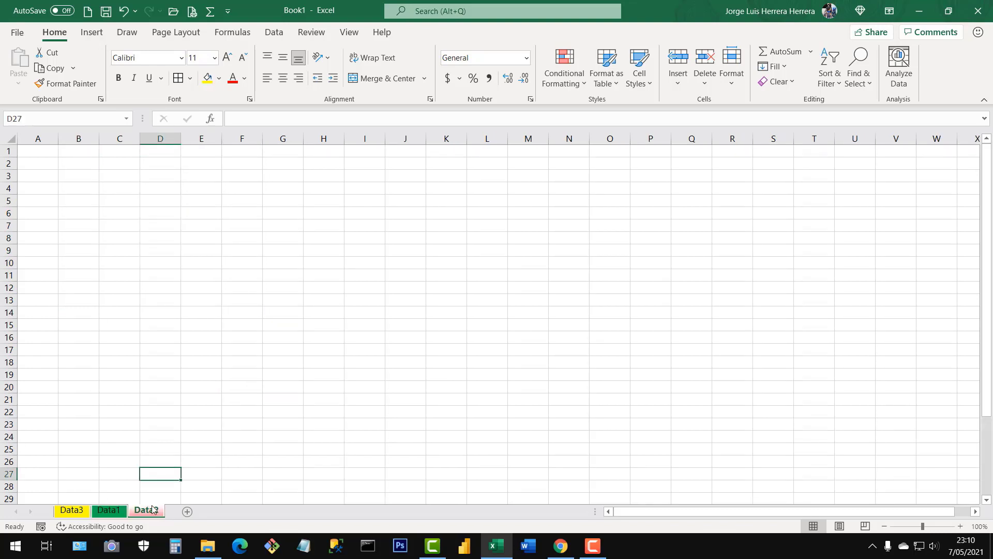
pyautogui.click(107, 512)
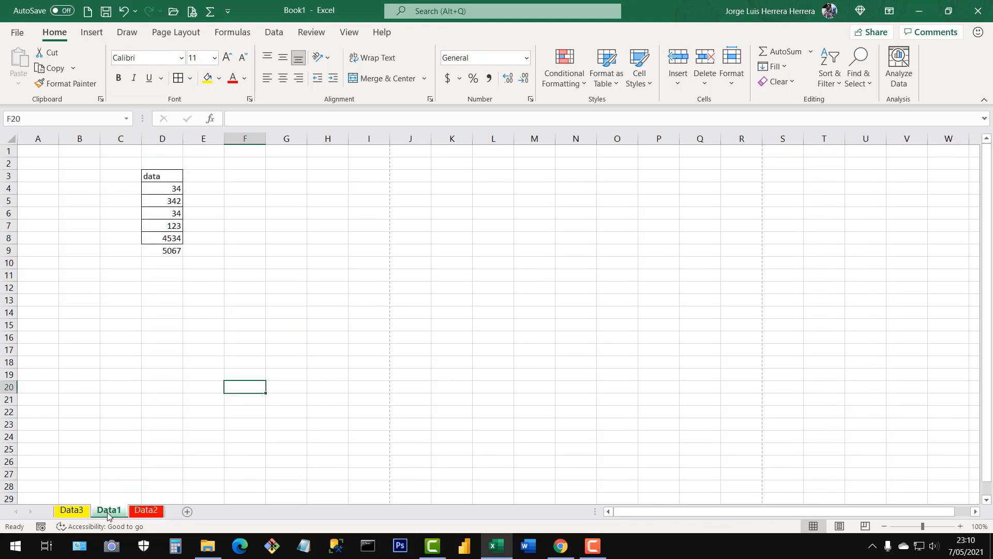
# Create a copy of the Data1 worksheet in Book1, placed before the Data3 worksheet.
pyautogui.rightClick(114, 514)
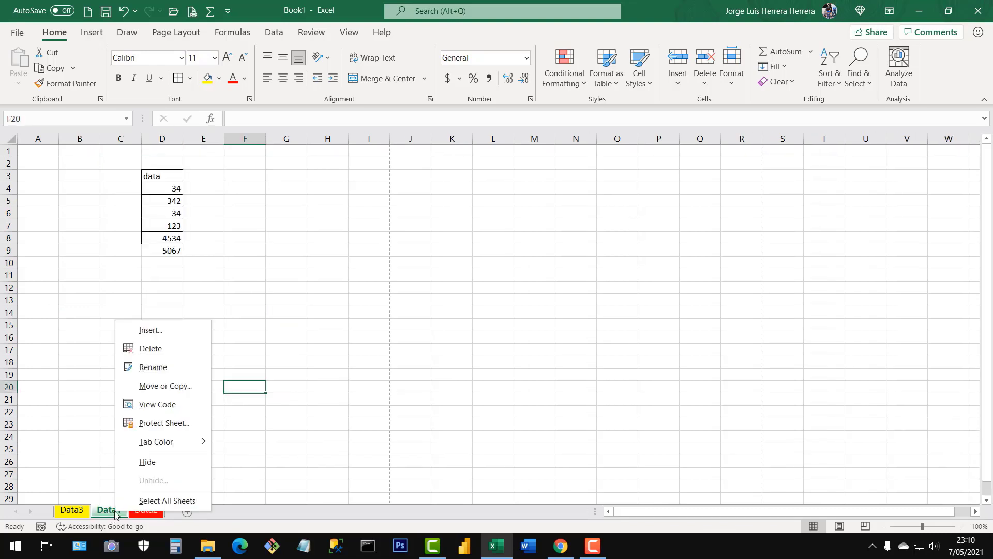
pyautogui.click(165, 385)
pyautogui.moveTo(182, 317); pyautogui.dragTo(494, 187)
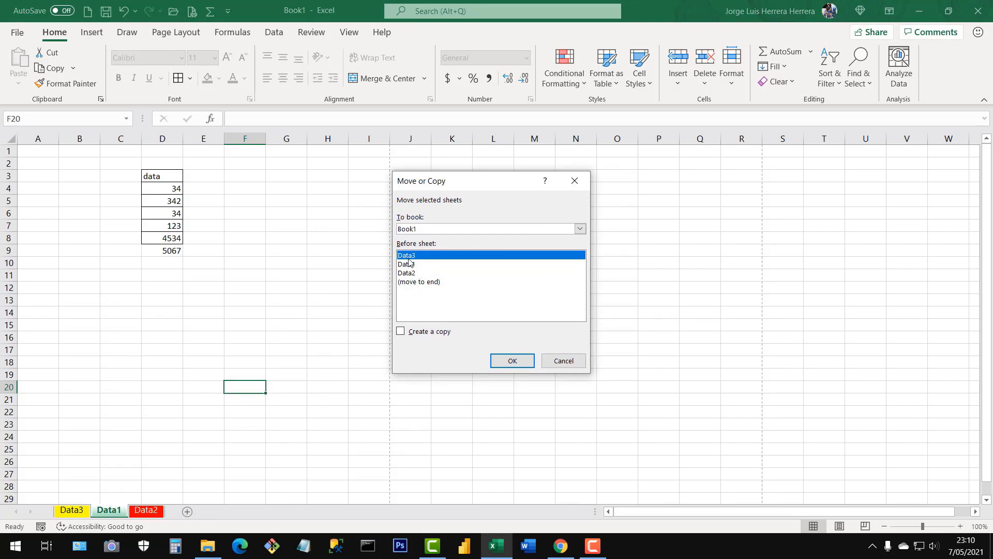
pyautogui.click(401, 333)
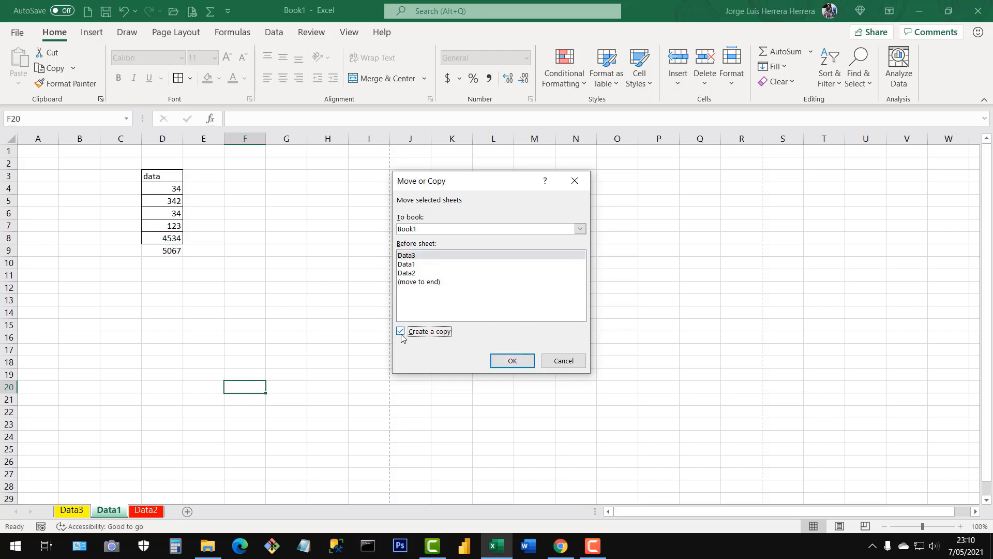
pyautogui.click(505, 359)
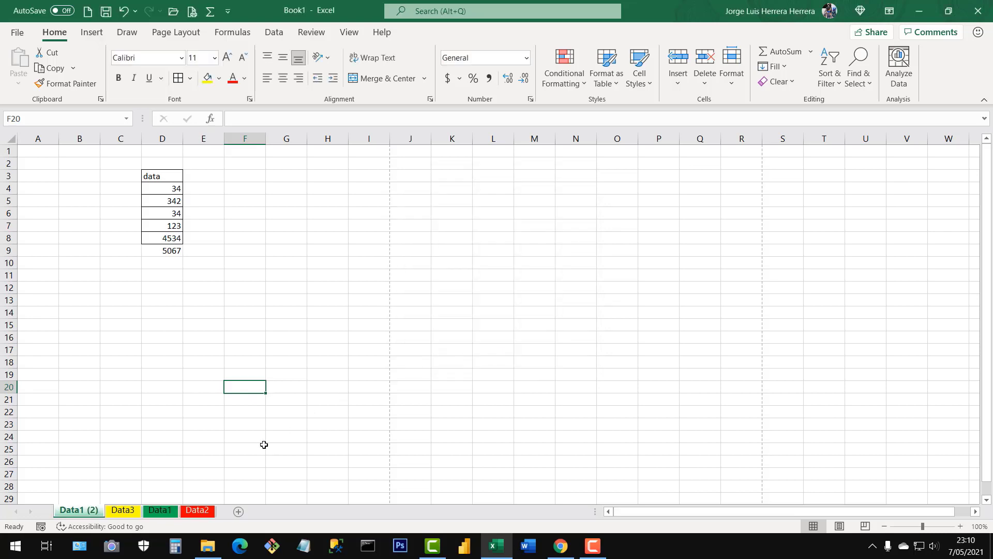
# Switch between the copied Data1 (2) worksheet and the Data3 worksheet to compare their contents.
pyautogui.click(123, 511)
pyautogui.click(123, 510)
pyautogui.click(86, 514)
pyautogui.click(124, 512)
pyautogui.click(91, 512)
# Duplicate the Data1 worksheet directly from the sheet tabs, placing the copy between Data1 and Data2.
pyautogui.click(156, 512)
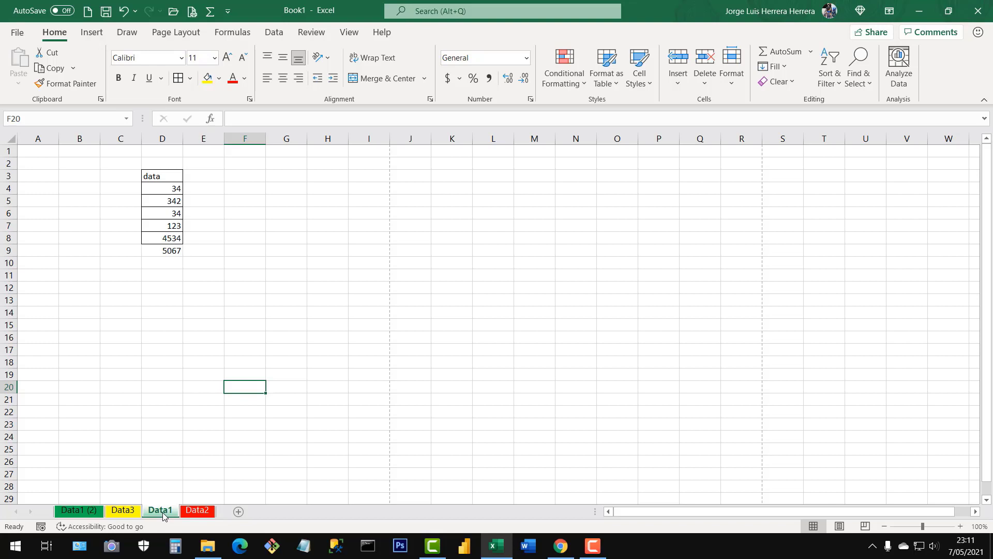
pyautogui.moveTo(154, 513); pyautogui.dragTo(193, 516)
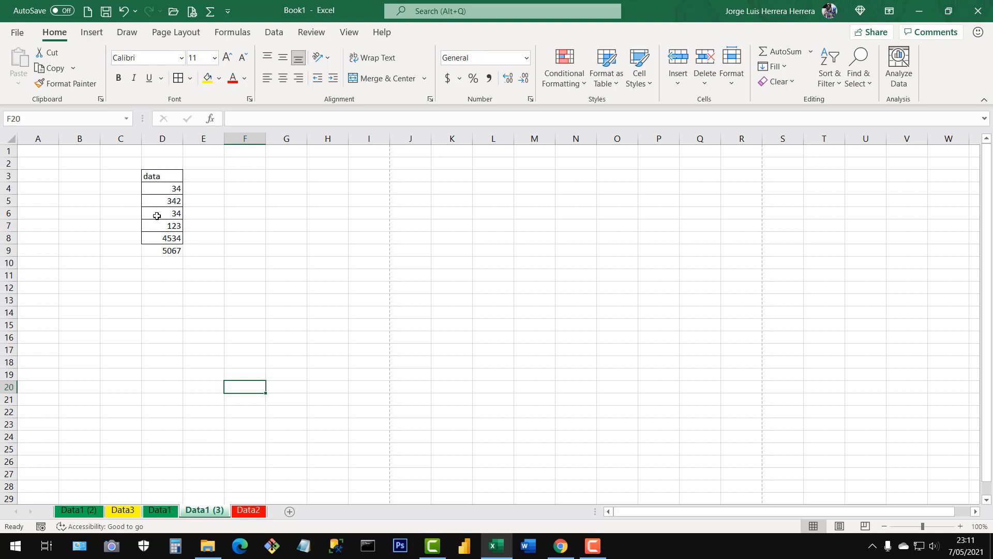
pyautogui.click(219, 454)
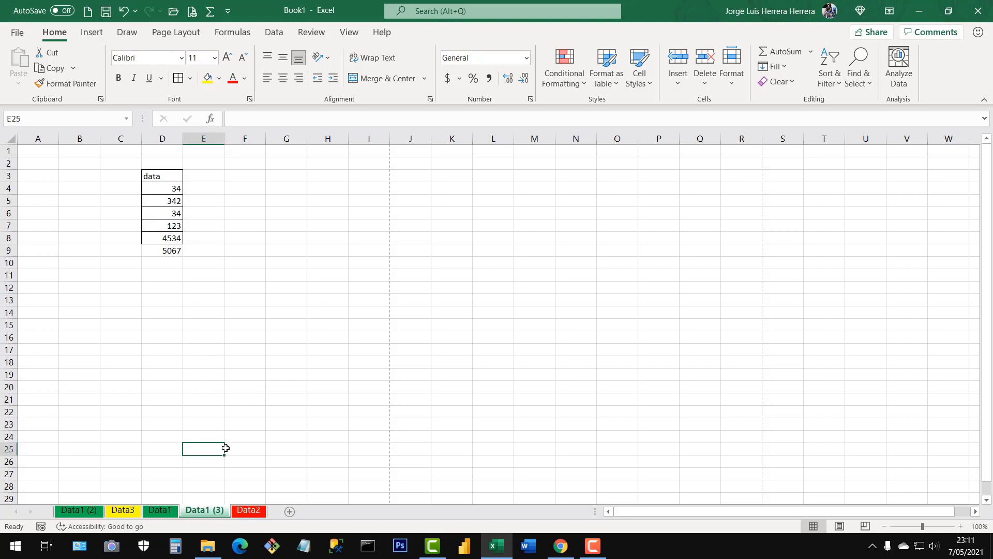
pyautogui.click(226, 448)
# Switch between the Data1 worksheet and its Data1 (3) copy to compare them.
pyautogui.click(160, 512)
pyautogui.click(193, 516)
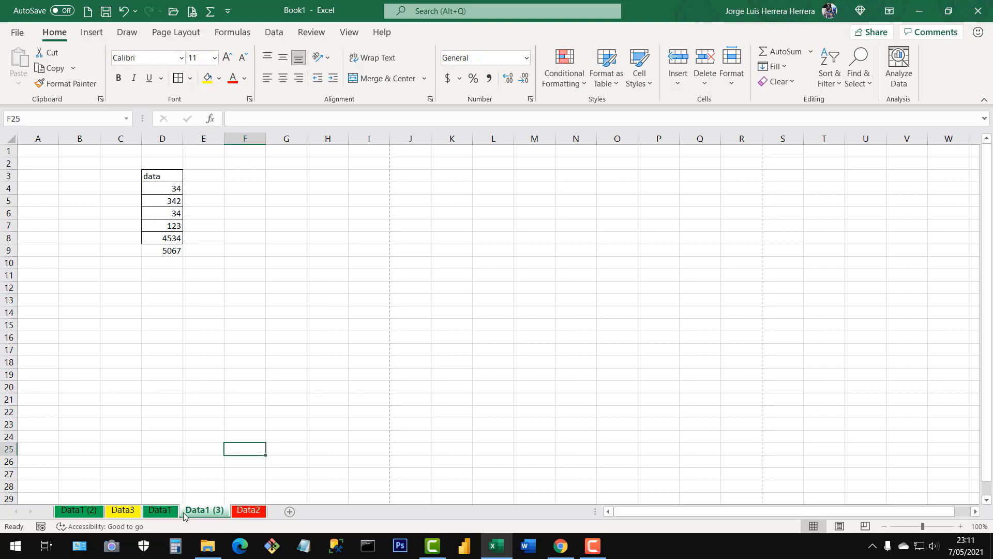
pyautogui.hotkey('ctrl', 'pageup')
pyautogui.hotkey('ctrl', 'pageup')
pyautogui.click(192, 515)
# Duplicate the Data1 worksheet once more, placing the new copy between Data1 (3) and Data2.
pyautogui.click(176, 510)
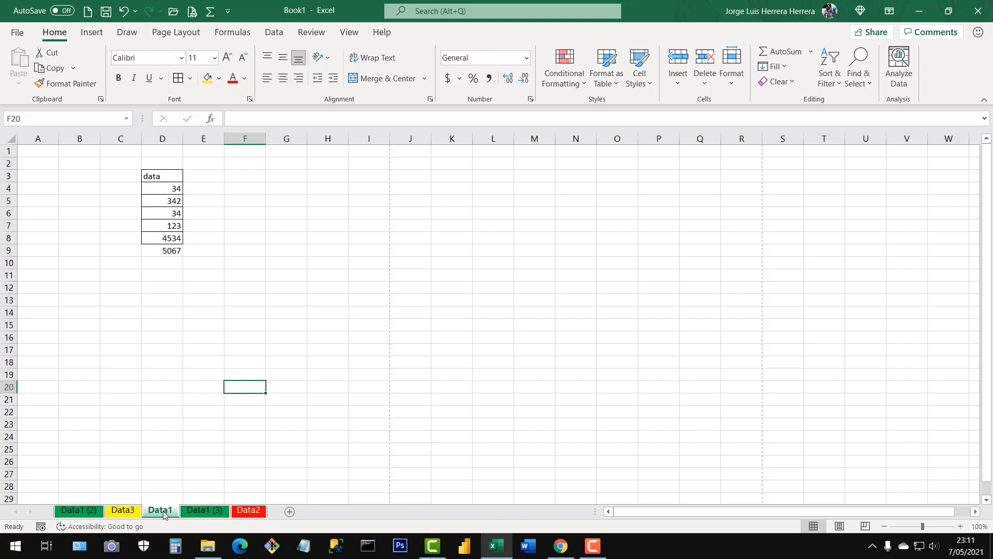
pyautogui.moveTo(164, 513)
pyautogui.mouseDown()
pyautogui.moveTo(245, 515)
pyautogui.moveTo(141, 515)
pyautogui.moveTo(249, 516)
pyautogui.moveTo(233, 520)
pyautogui.mouseUp()
pyautogui.moveTo(233, 518); pyautogui.dragTo(234, 517)
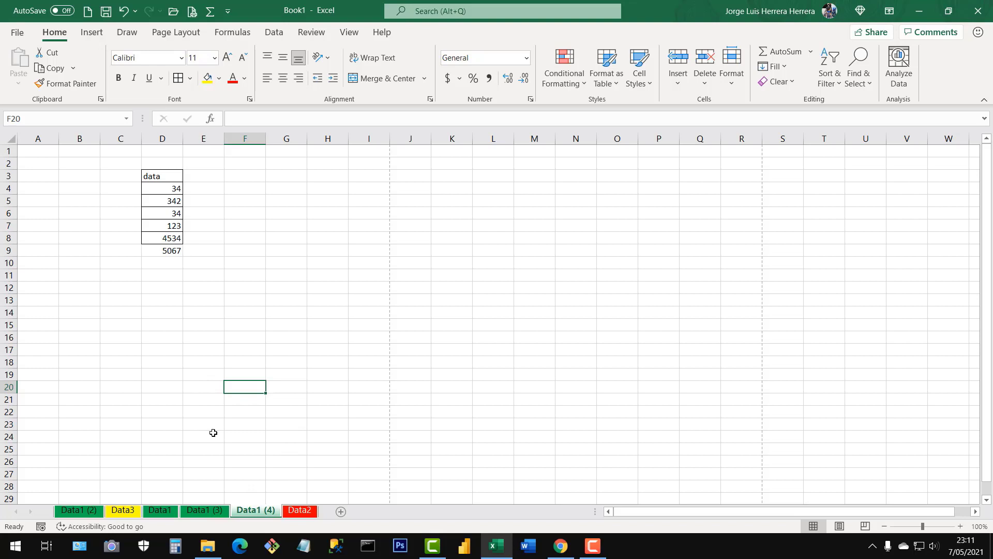
# Delete the copied worksheets Data1 (4), Data1 (3) and Data1 (2), confirming each permanent deletion.
pyautogui.rightClick(264, 517)
pyautogui.click(301, 352)
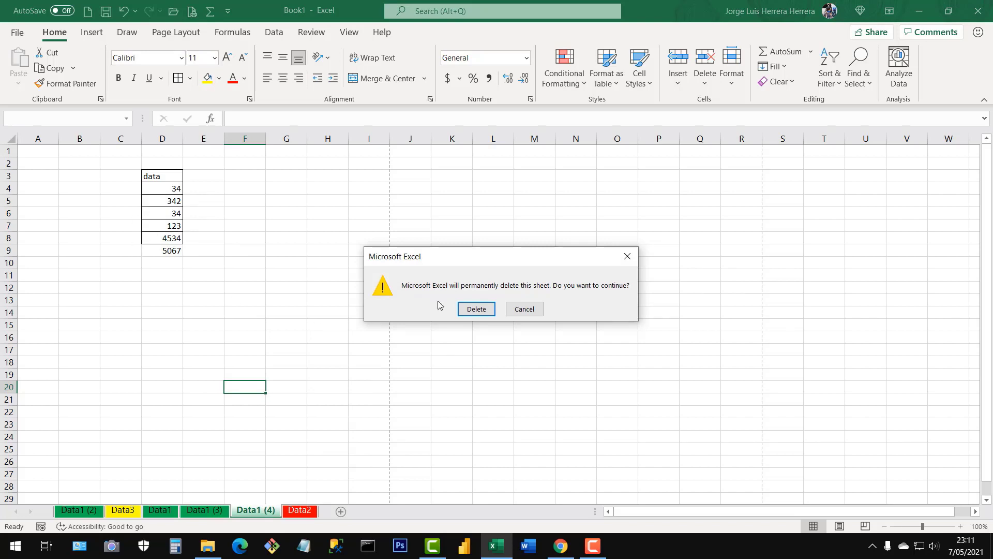
pyautogui.click(476, 309)
pyautogui.click(197, 512)
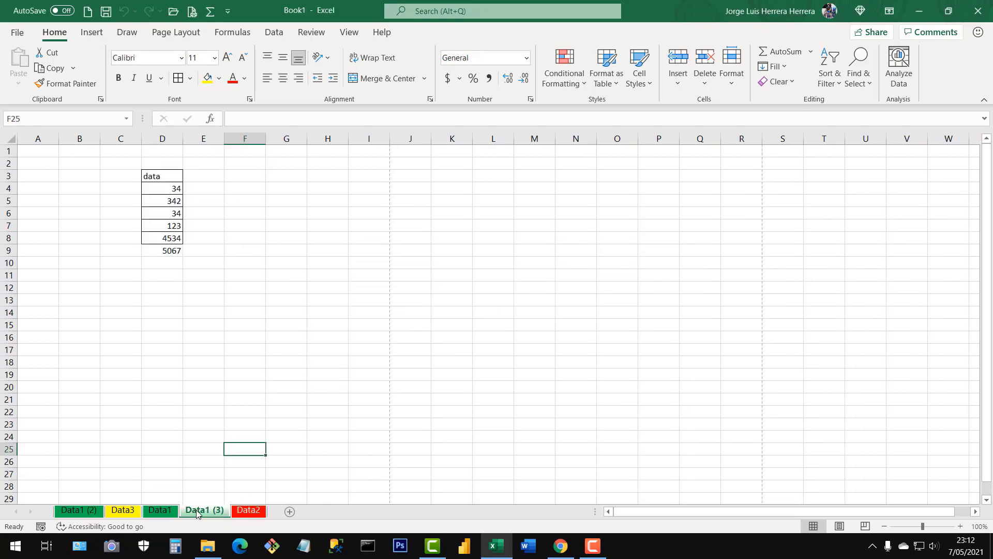
pyautogui.rightClick(196, 512)
pyautogui.click(256, 351)
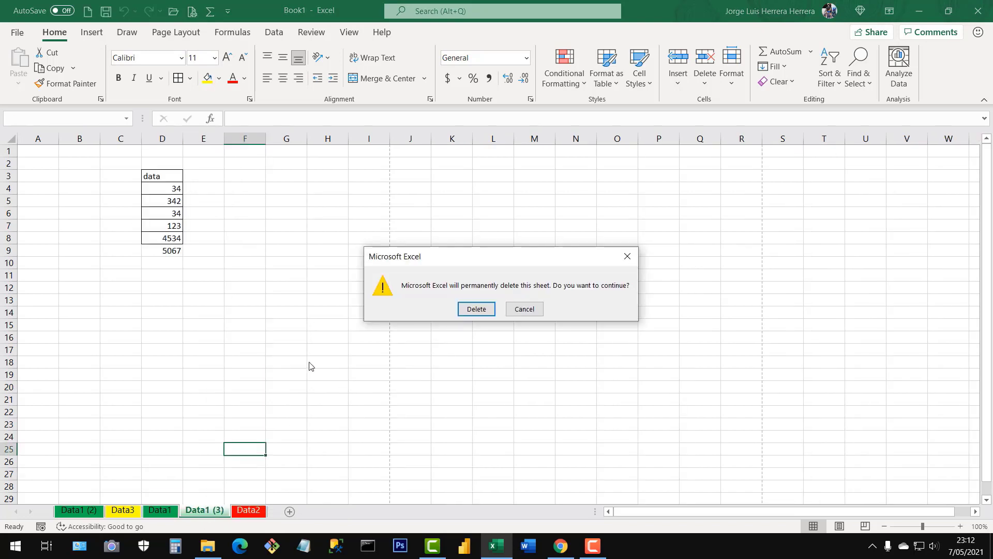
pyautogui.click(469, 308)
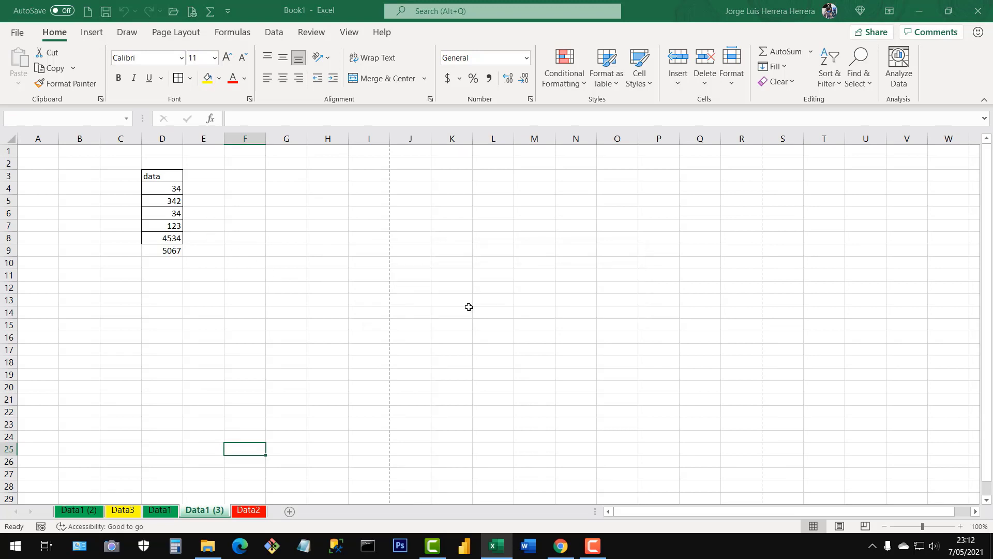
pyautogui.click(85, 511)
pyautogui.rightClick(85, 511)
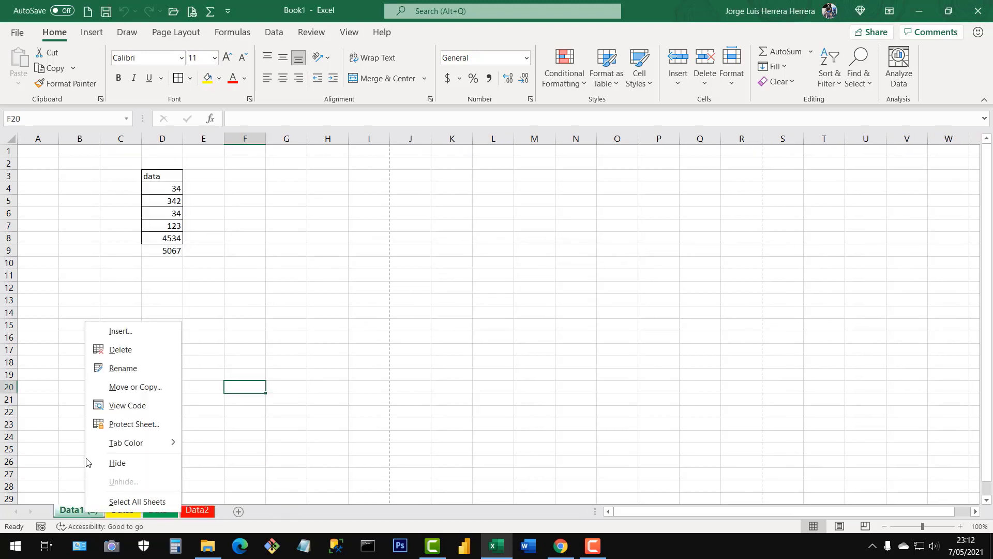
pyautogui.click(128, 353)
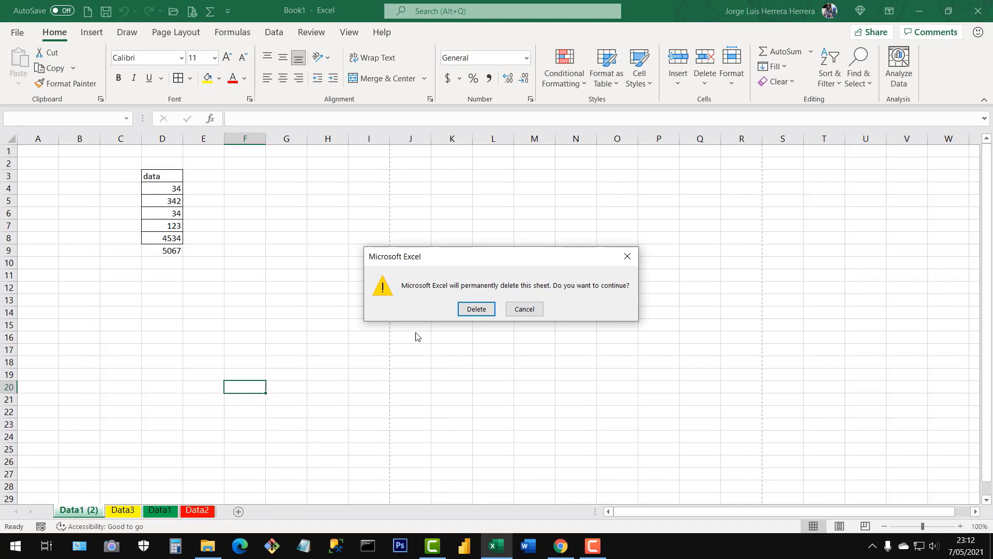
pyautogui.click(471, 310)
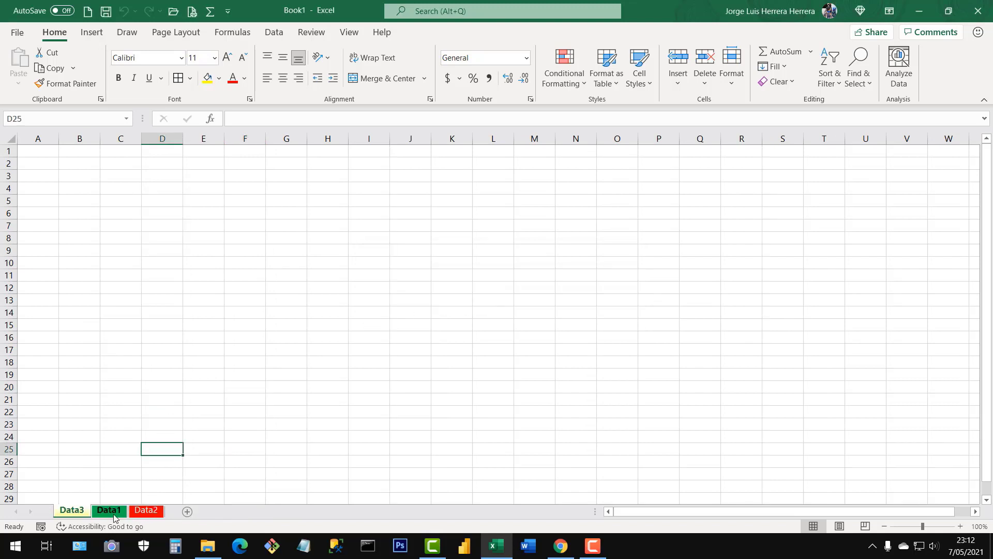
# Check the Data1 and Data2 worksheets, and permanently delete the Data3 worksheet.
pyautogui.click(107, 512)
pyautogui.click(150, 513)
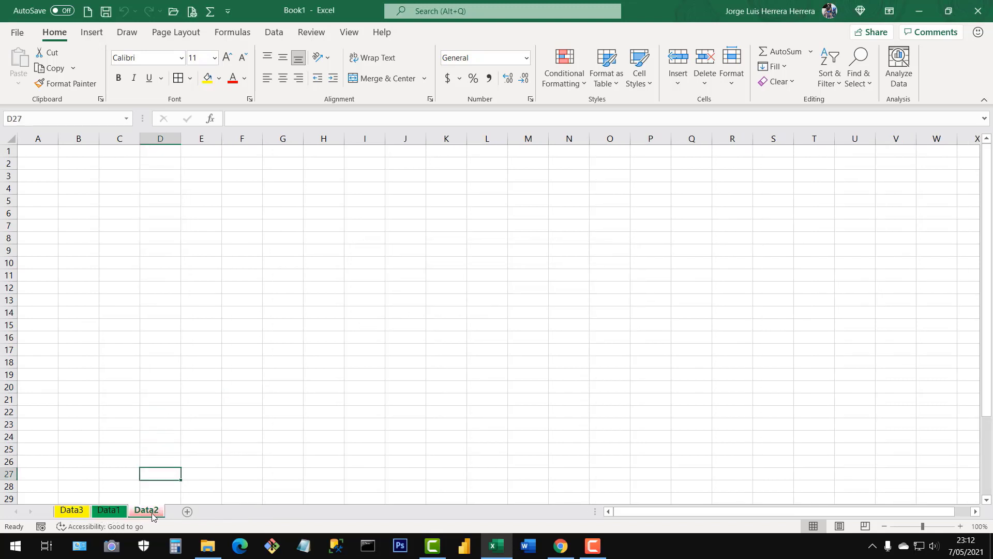
pyautogui.click(107, 511)
pyautogui.click(70, 512)
pyautogui.rightClick(70, 512)
pyautogui.click(120, 357)
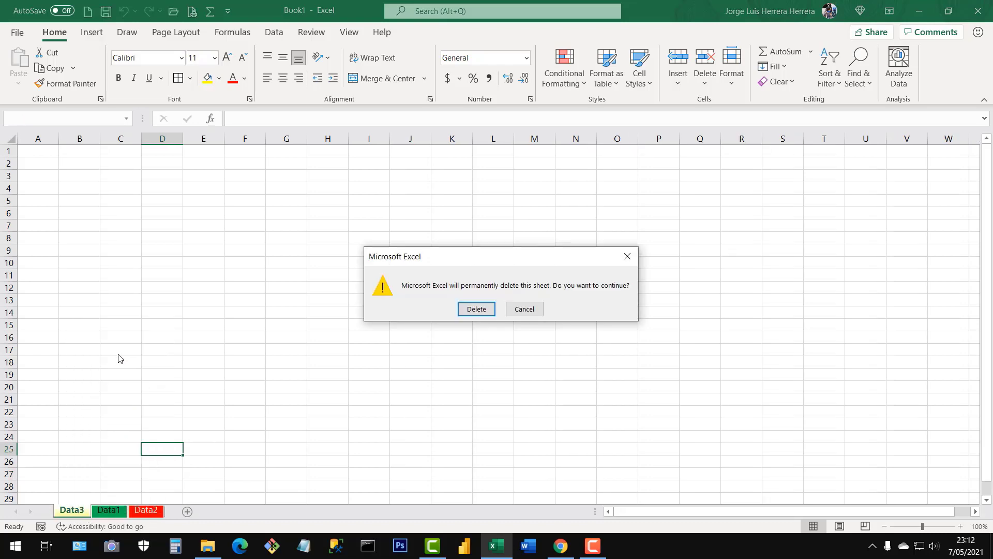
pyautogui.click(465, 310)
pyautogui.click(214, 323)
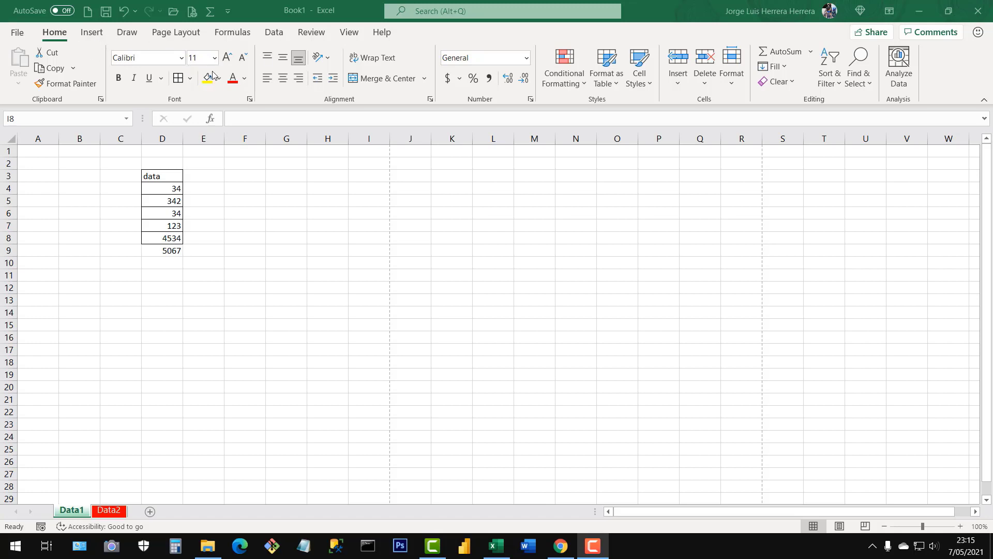
# Enable the Developer tab among the main tabs in the ribbon customization options and apply the change.
pyautogui.click(312, 235)
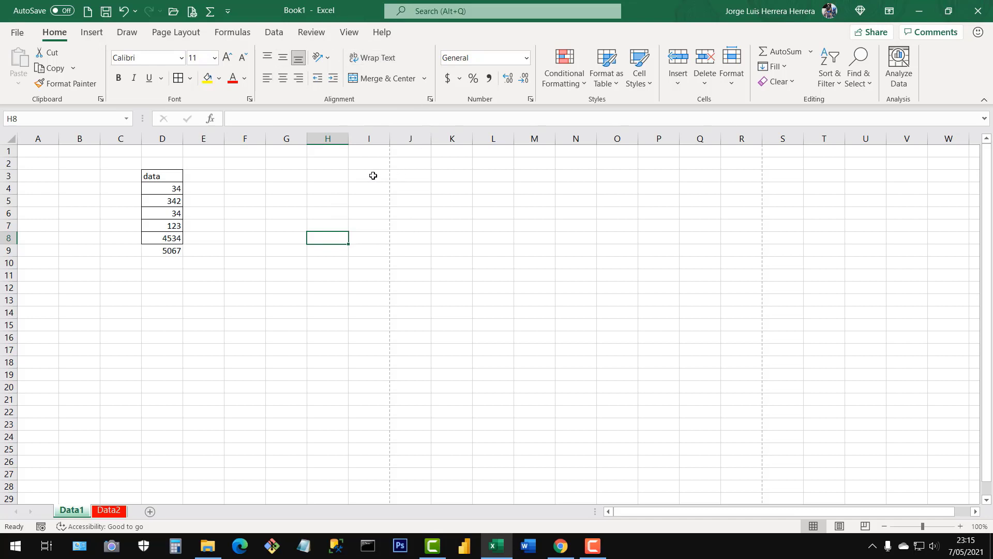
pyautogui.click(228, 11)
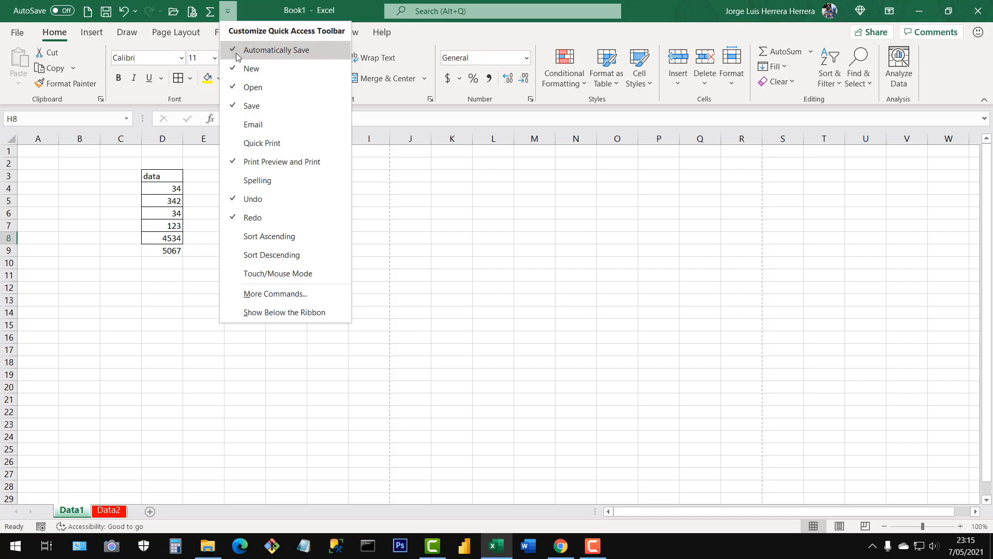
pyautogui.click(282, 293)
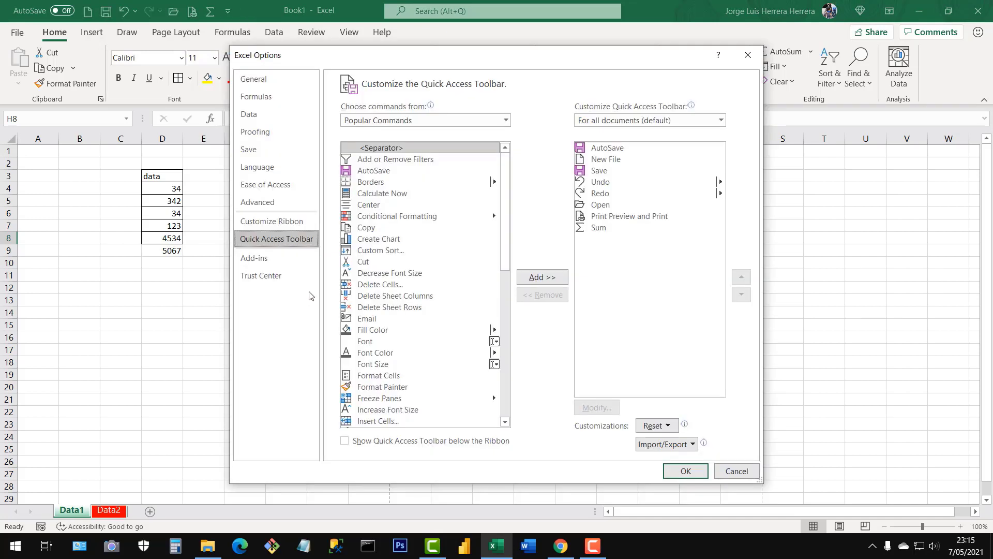
pyautogui.click(258, 228)
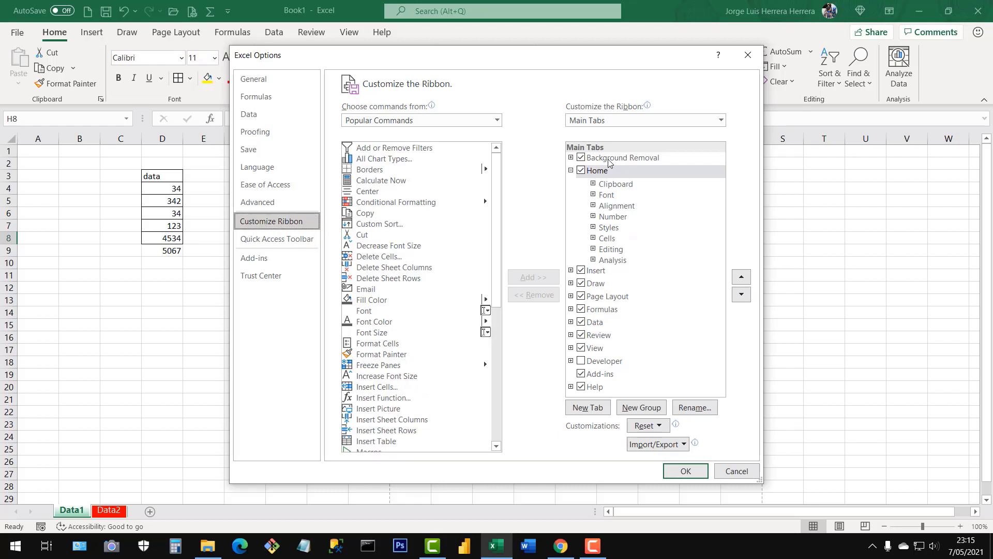
pyautogui.moveTo(573, 60); pyautogui.dragTo(627, 108)
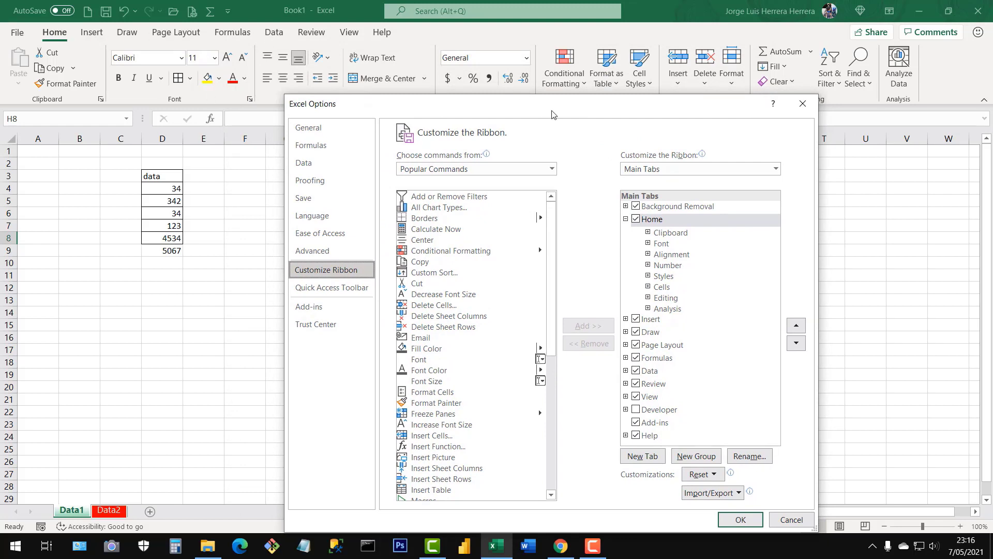
pyautogui.moveTo(551, 111); pyautogui.dragTo(516, 66)
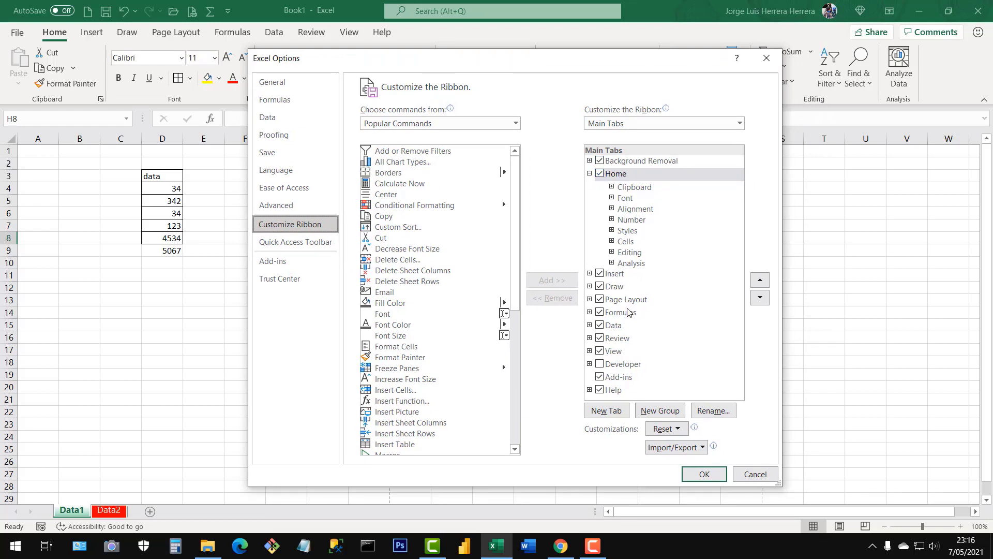
pyautogui.click(599, 364)
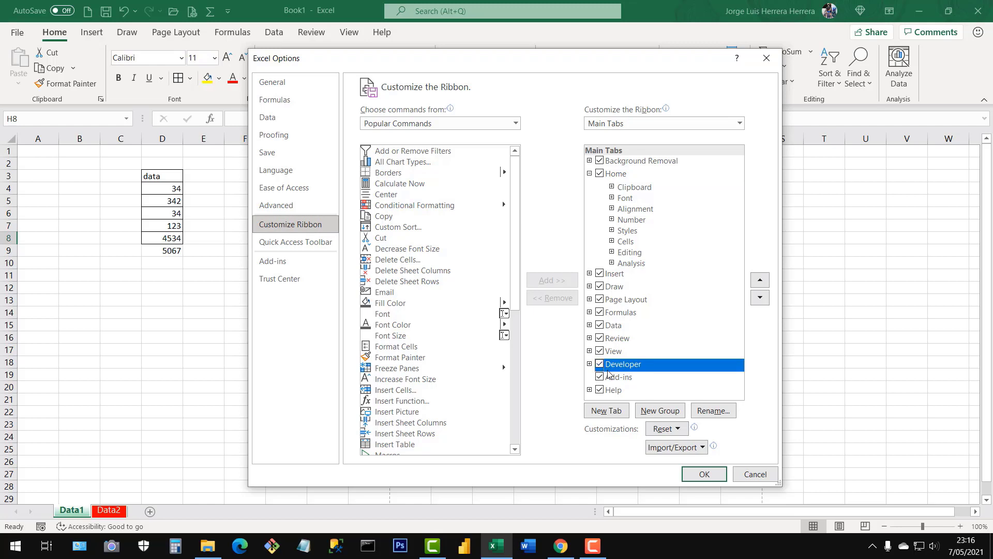
pyautogui.click(703, 474)
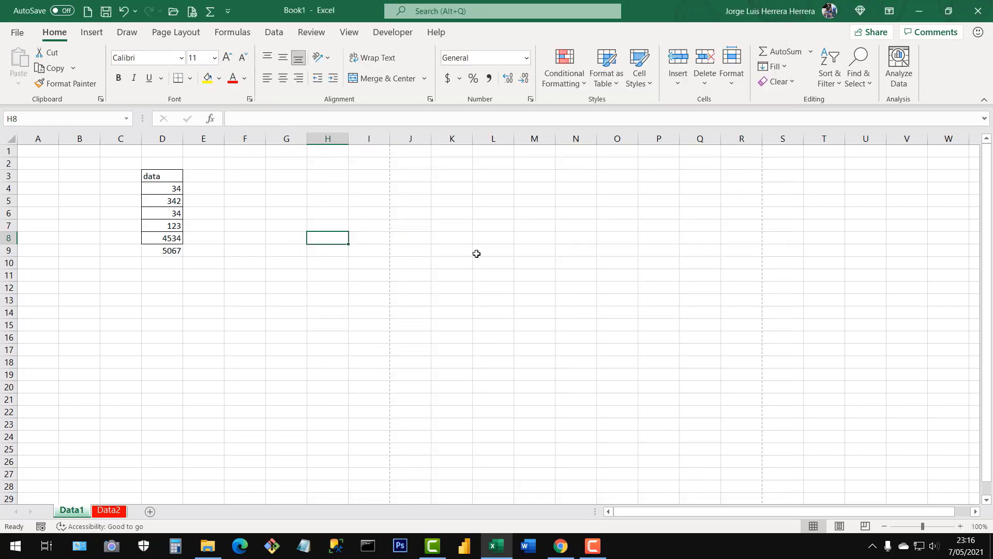
# Look over the Developer commands, and view the general Excel options before closing them without changes.
pyautogui.click(388, 35)
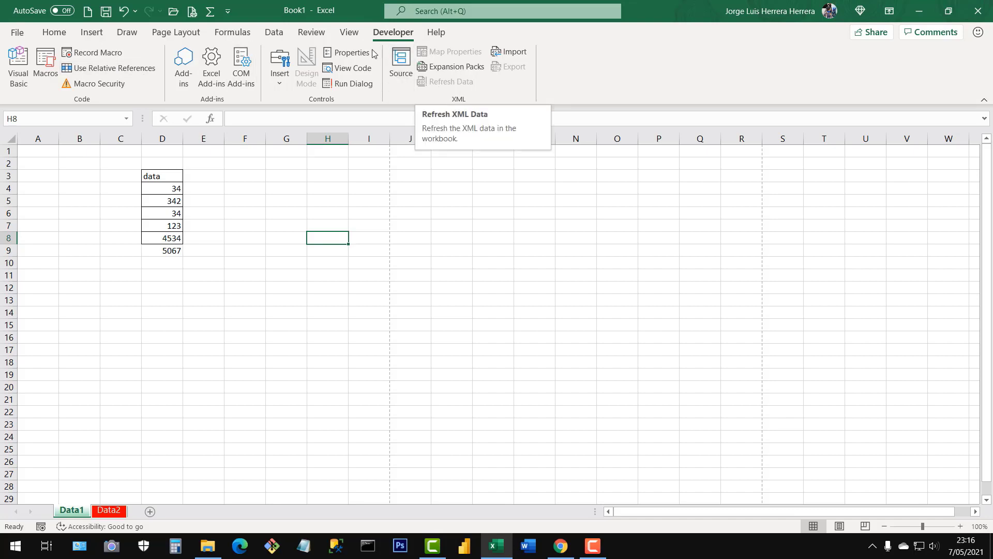
pyautogui.click(16, 33)
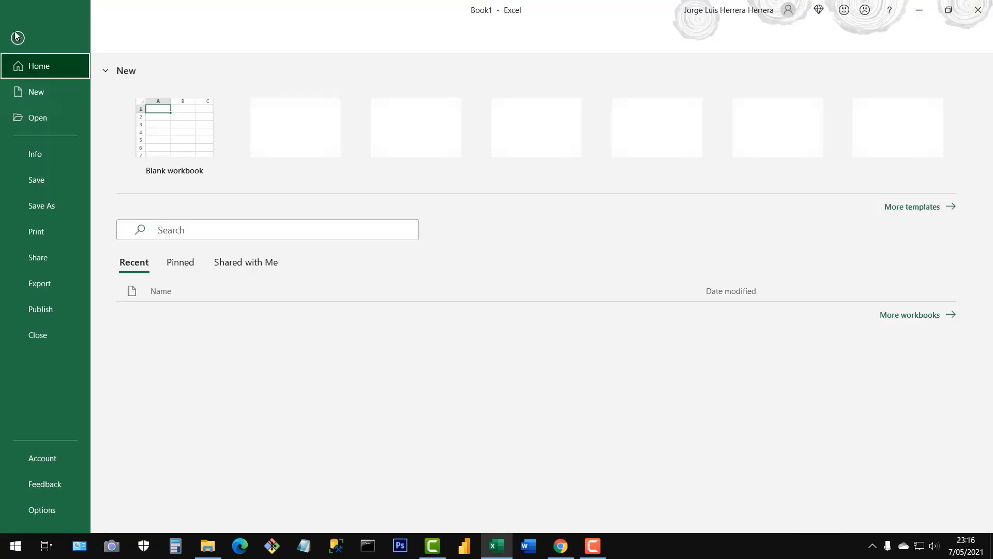
pyautogui.click(54, 511)
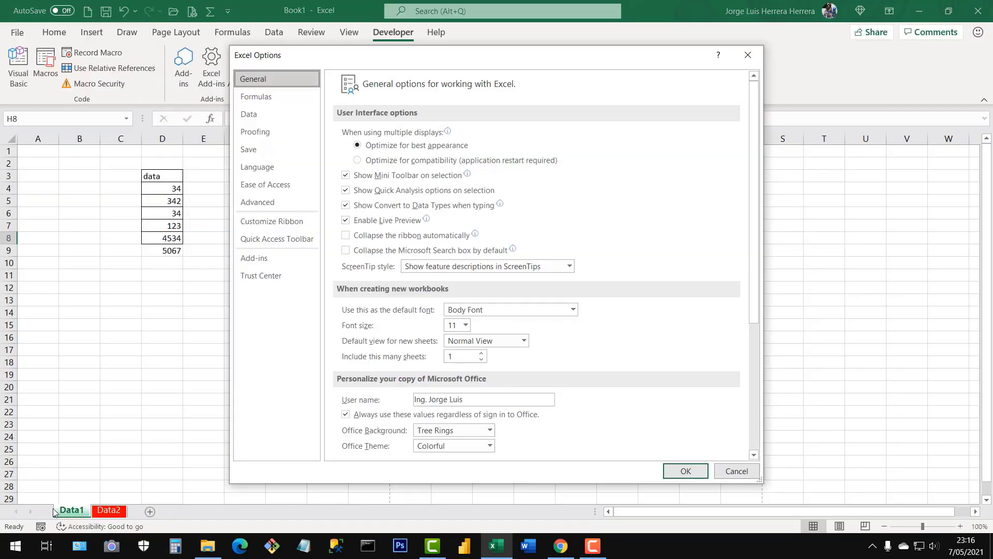
pyautogui.click(747, 56)
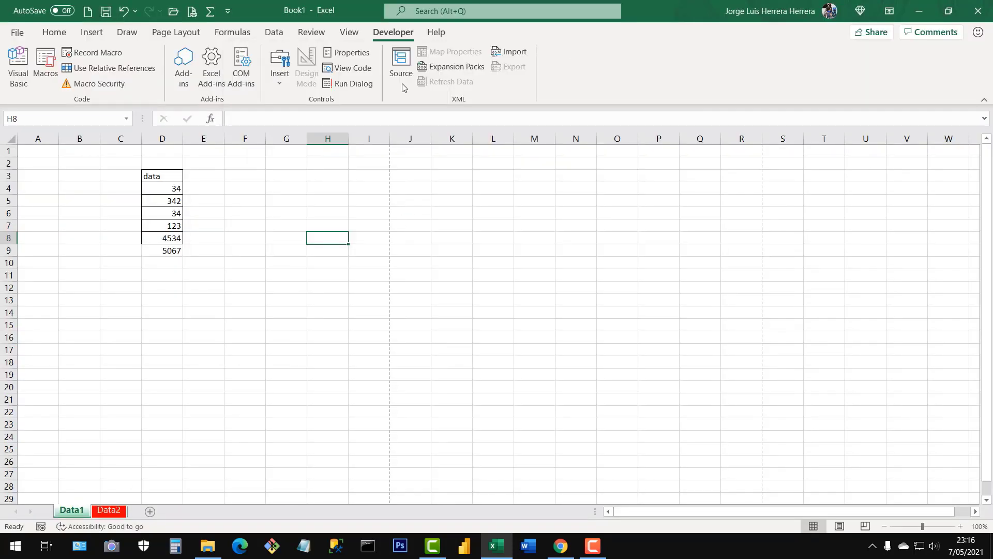
# Check the ribbon customization options, reached through the Quick Access Toolbar settings, and close them without changes.
pyautogui.click(229, 12)
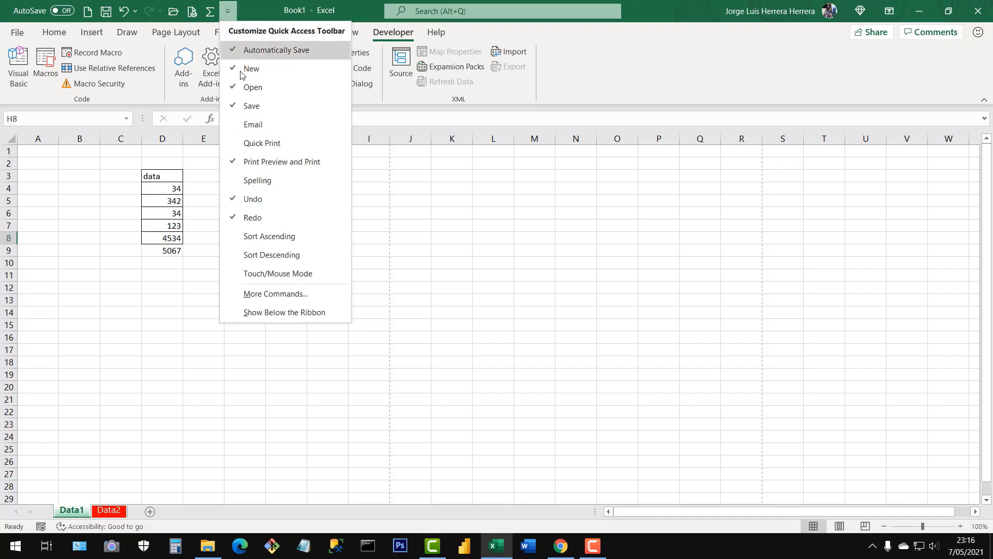
pyautogui.click(284, 294)
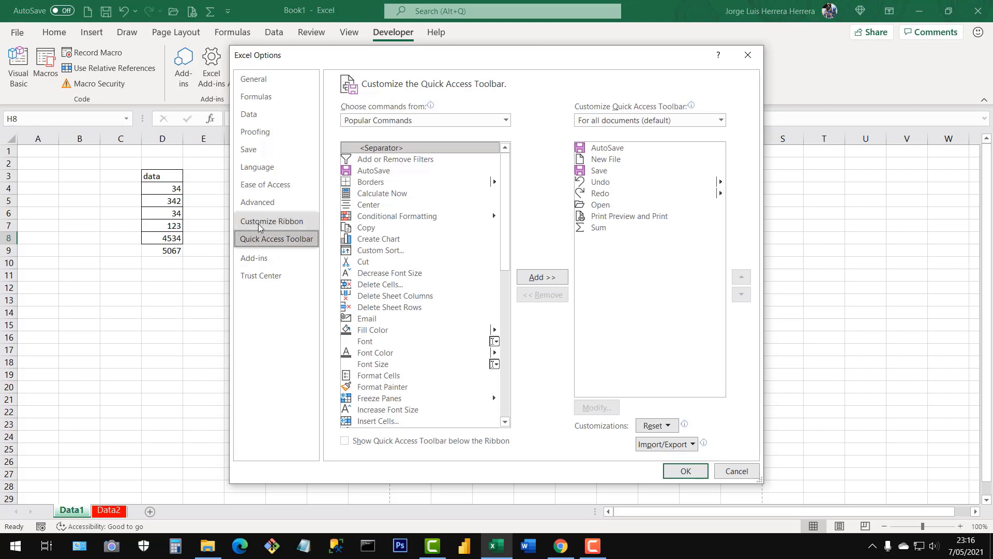
pyautogui.click(272, 221)
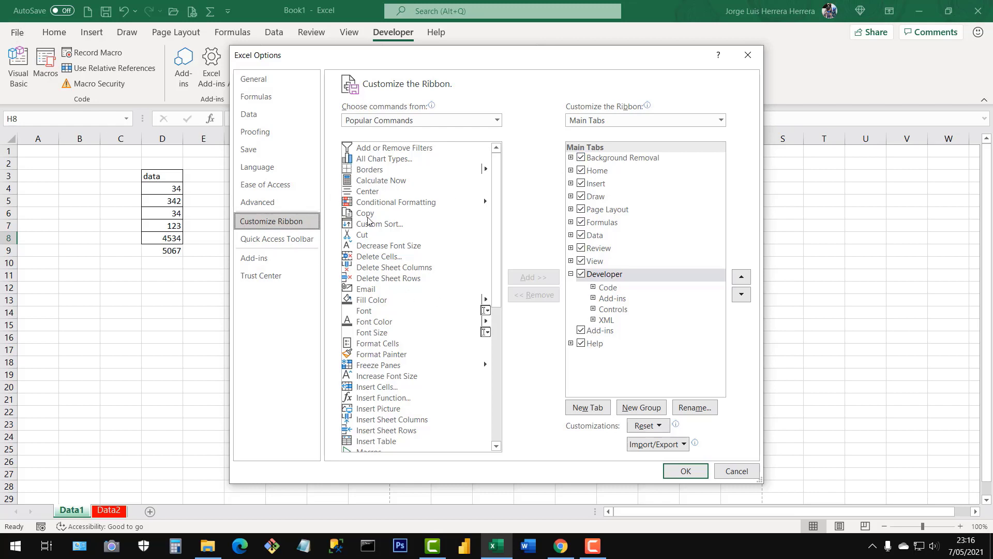
pyautogui.click(692, 470)
# Disable the Developer tab among the main tabs in the ribbon customization options and apply the change.
pyautogui.click(227, 11)
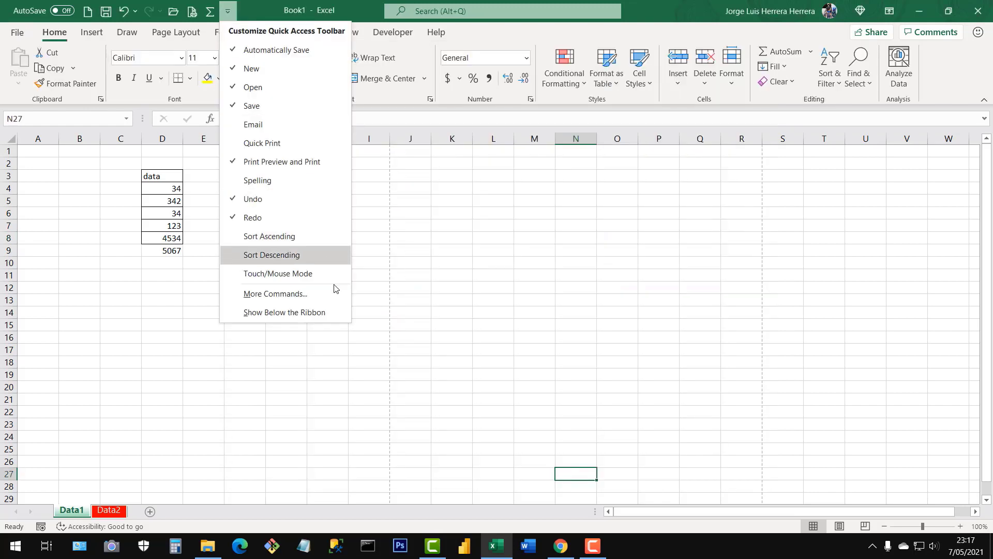
pyautogui.click(293, 299)
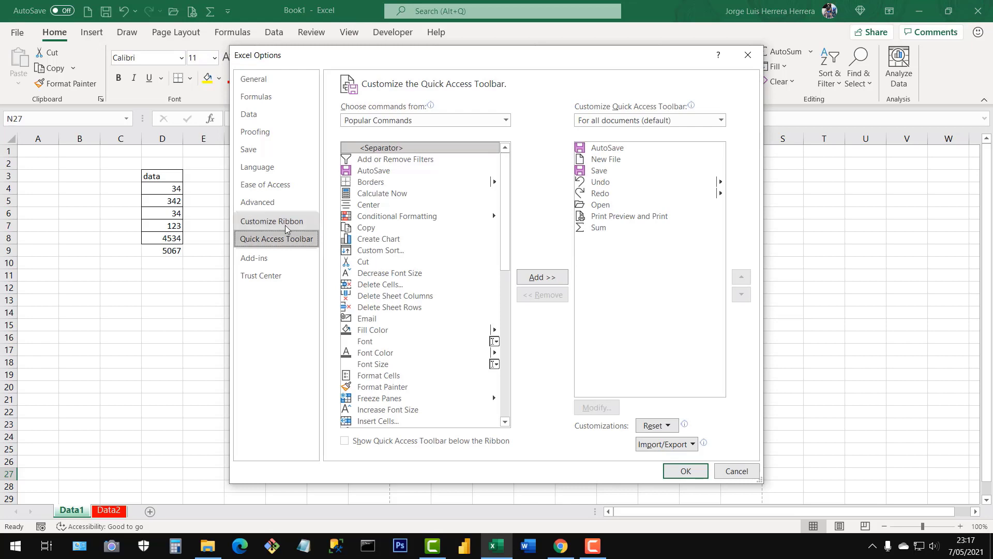
pyautogui.click(273, 223)
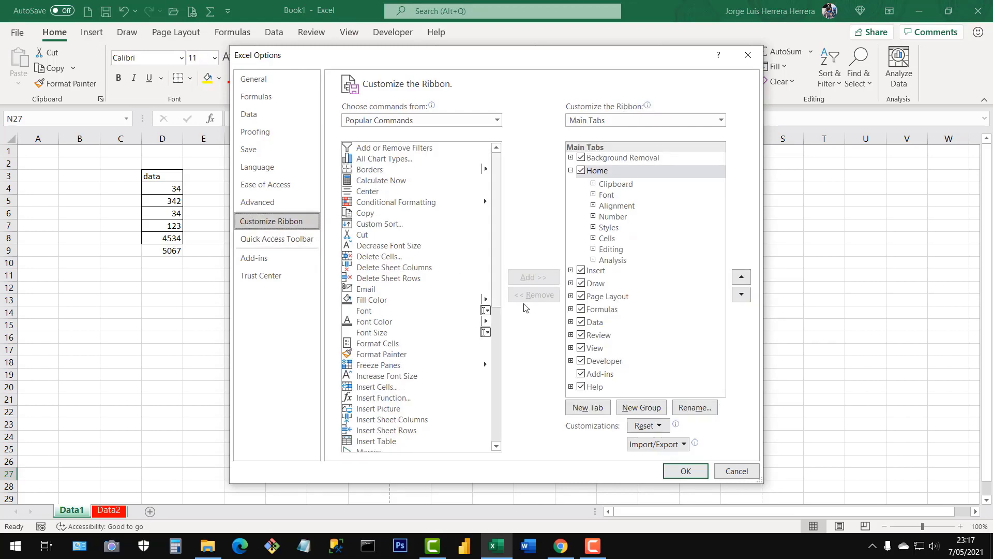
pyautogui.click(581, 361)
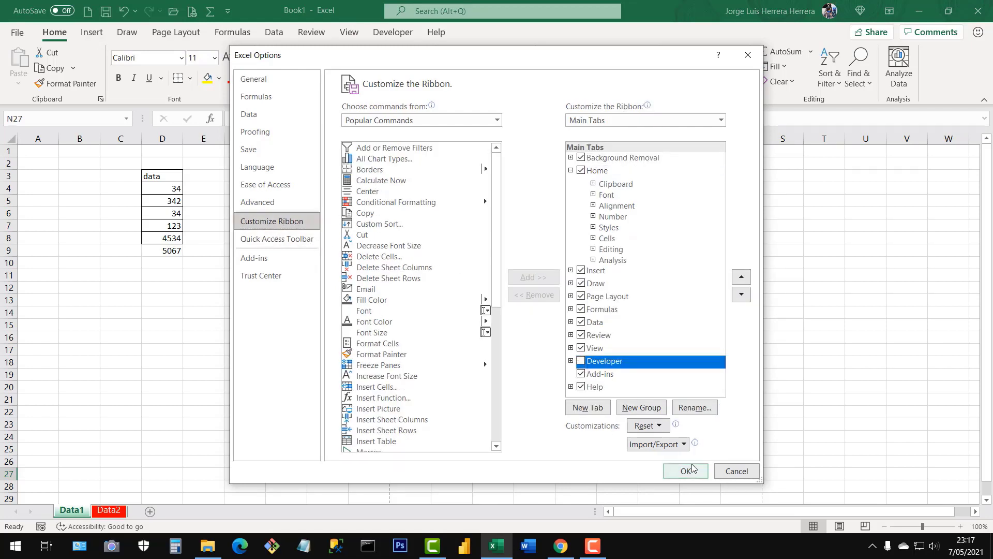
pyautogui.click(686, 470)
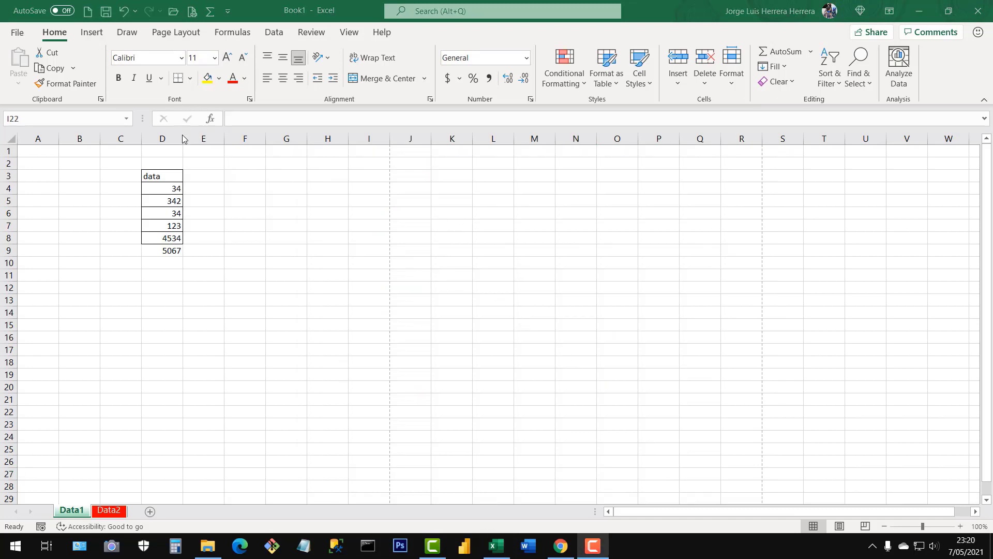
# Open the Excel Options on the general settings and move the dialog away from the worksheet data.
pyautogui.click(19, 34)
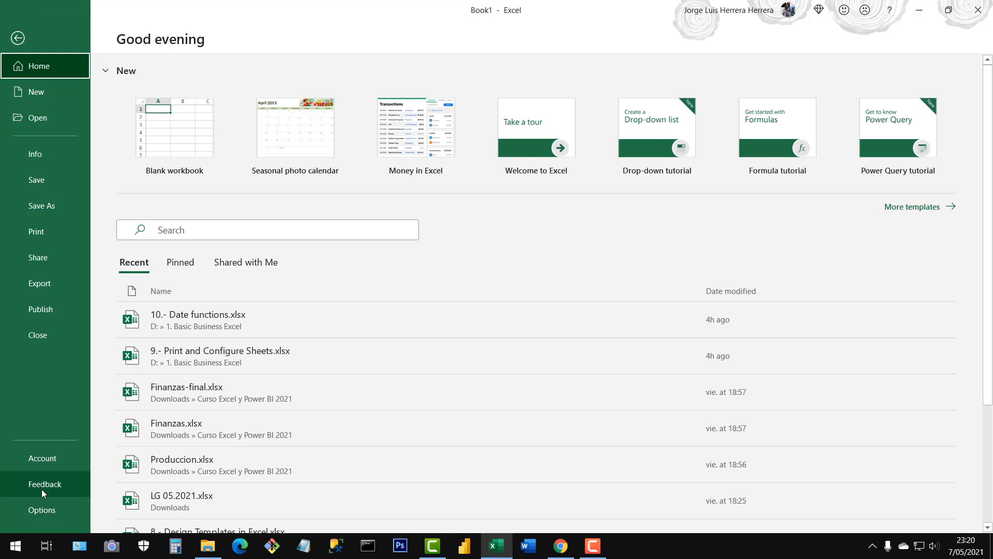
pyautogui.click(48, 512)
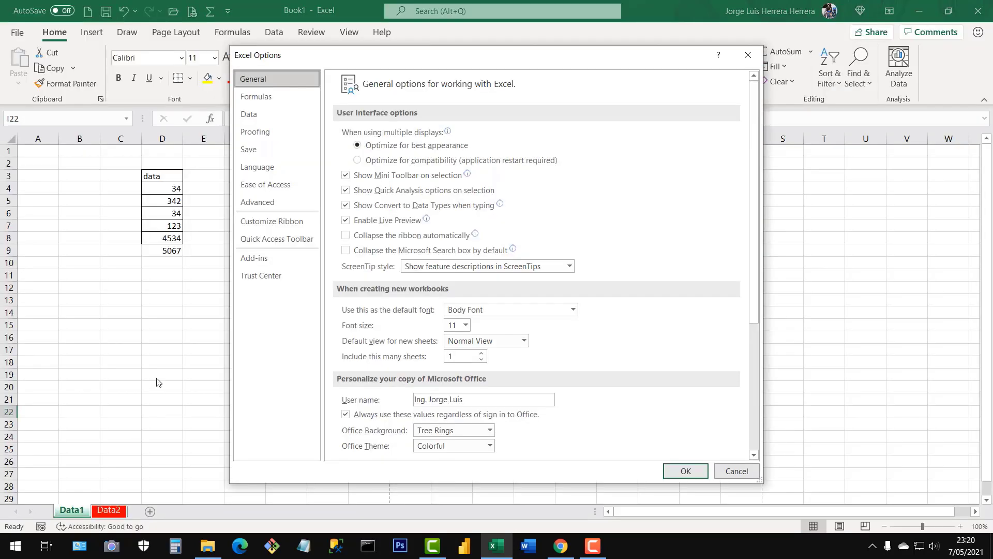
pyautogui.moveTo(440, 63); pyautogui.dragTo(490, 70)
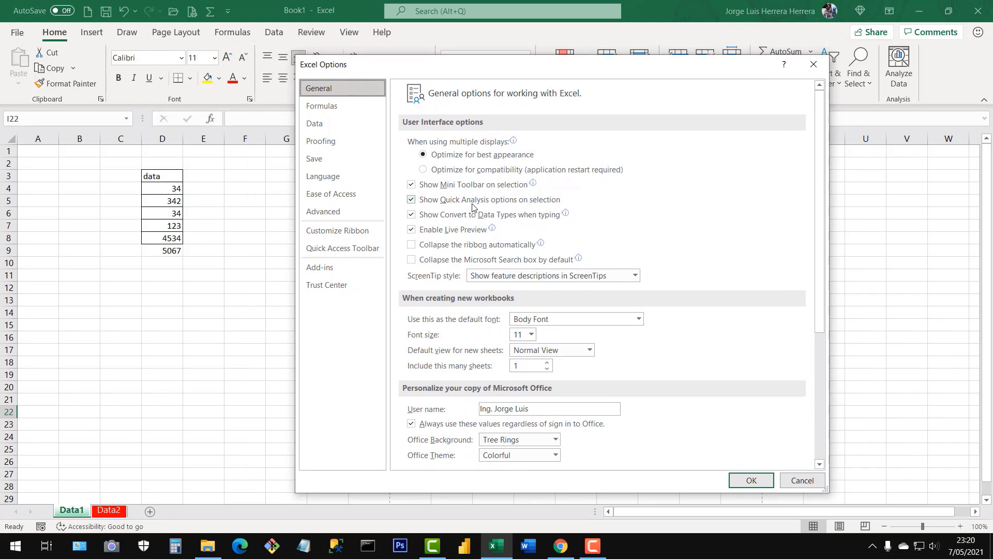
pyautogui.moveTo(403, 75); pyautogui.dragTo(382, 68)
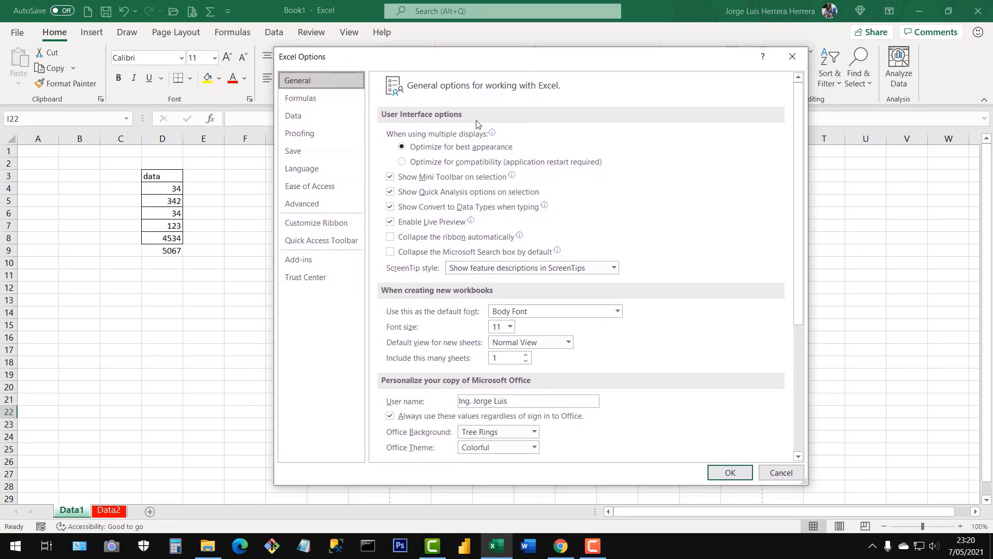
pyautogui.moveTo(453, 64); pyautogui.dragTo(470, 62)
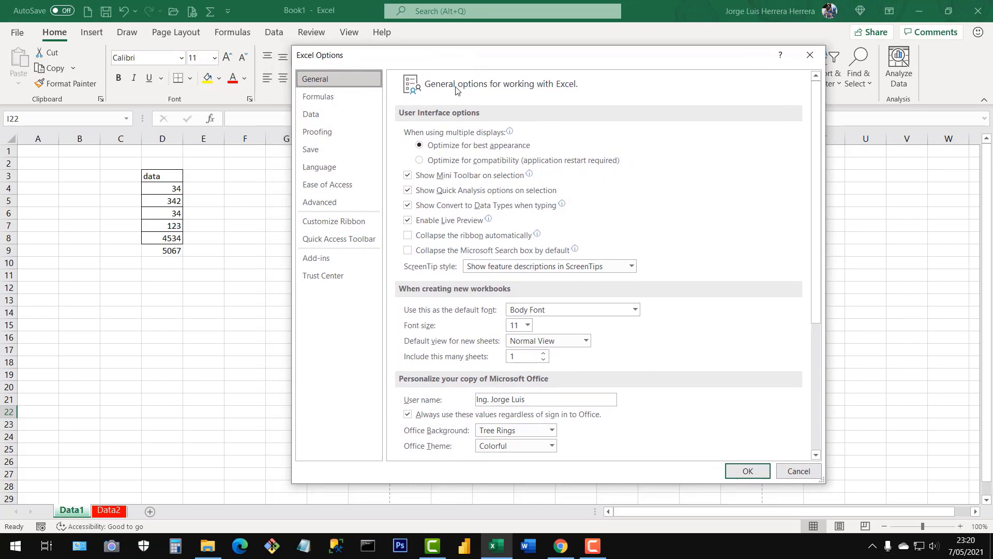
# Try the R1C1 reference style setting in the formula options.
pyautogui.click(318, 96)
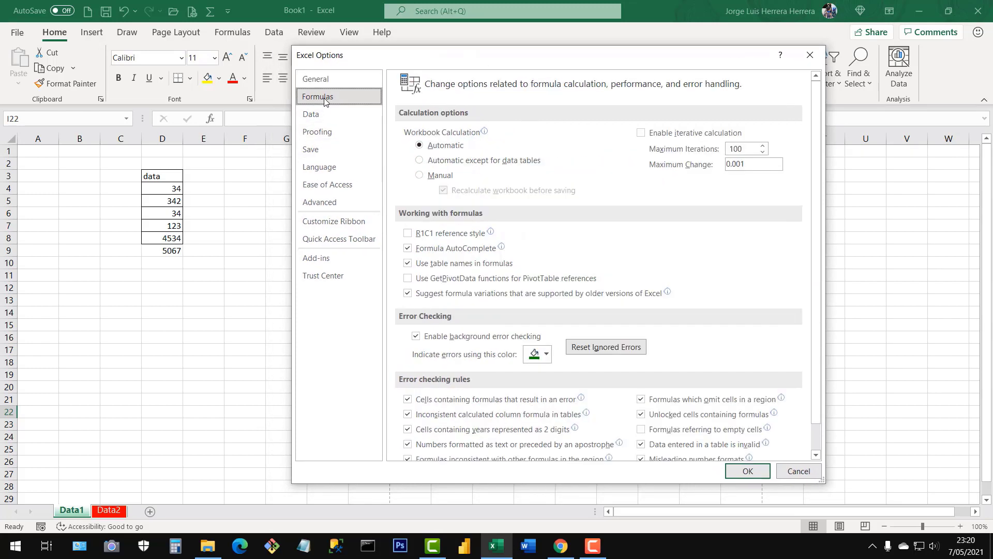
pyautogui.click(408, 234)
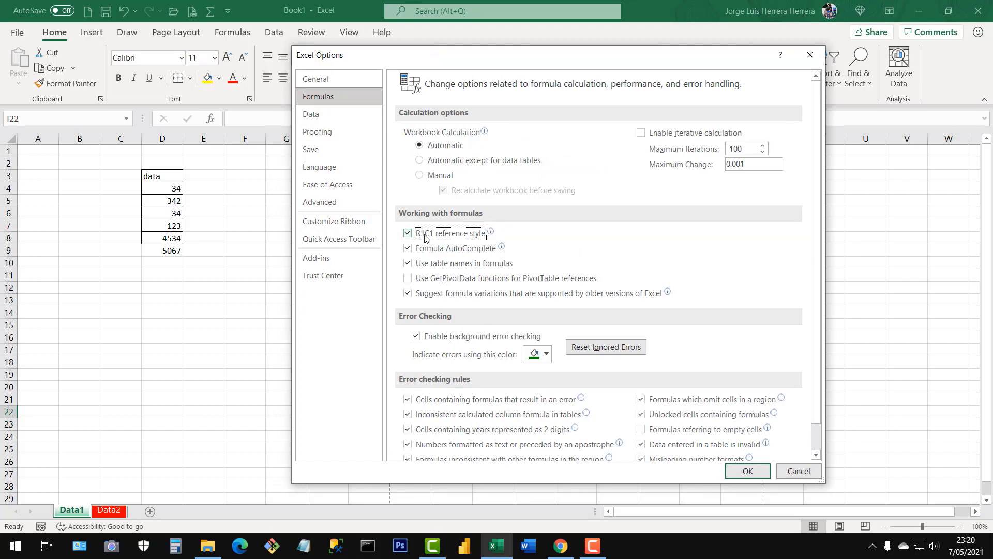
# Examine the general options, including the Office user name and the fonts available as default for new workbooks.
pyautogui.click(329, 82)
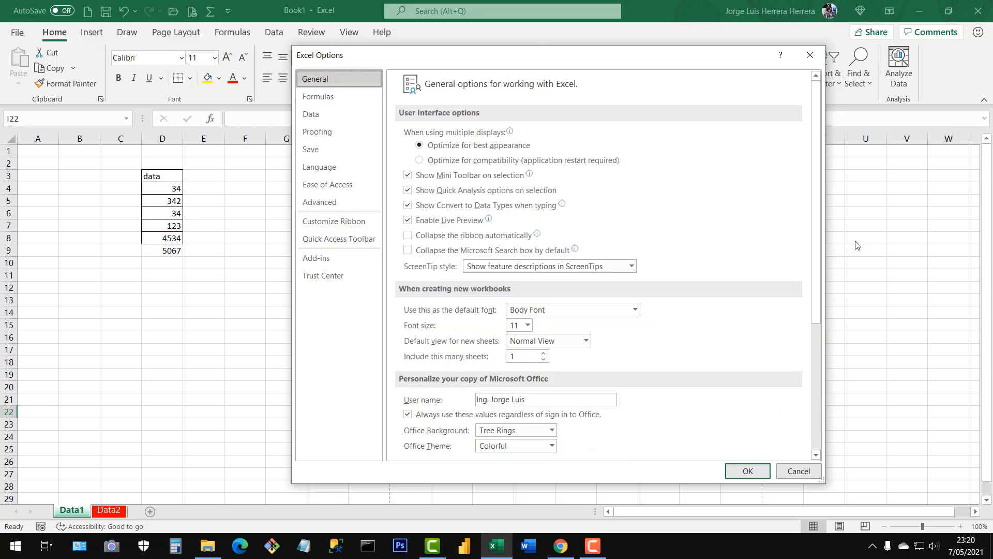
pyautogui.moveTo(815, 269); pyautogui.dragTo(826, 236)
pyautogui.moveTo(532, 399); pyautogui.dragTo(476, 401)
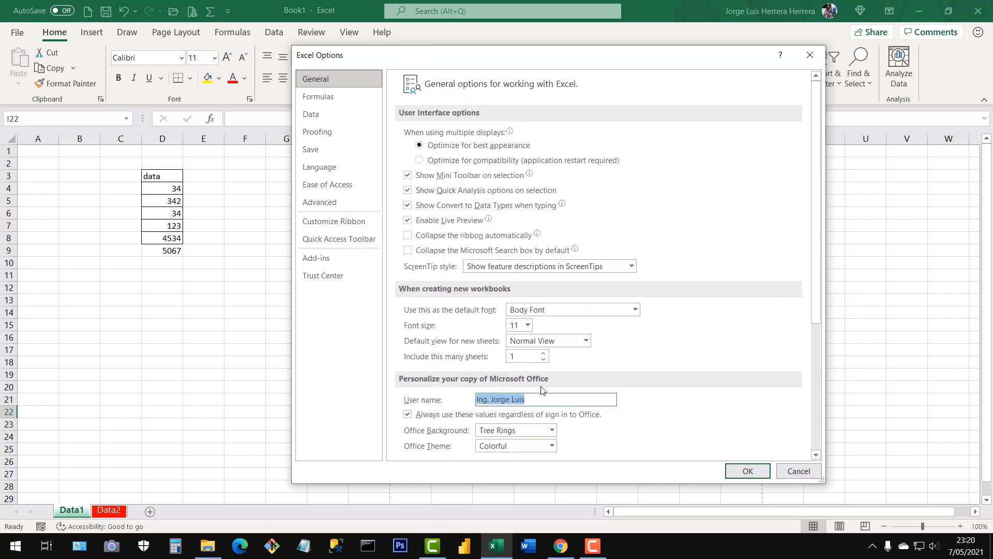
pyautogui.click(561, 314)
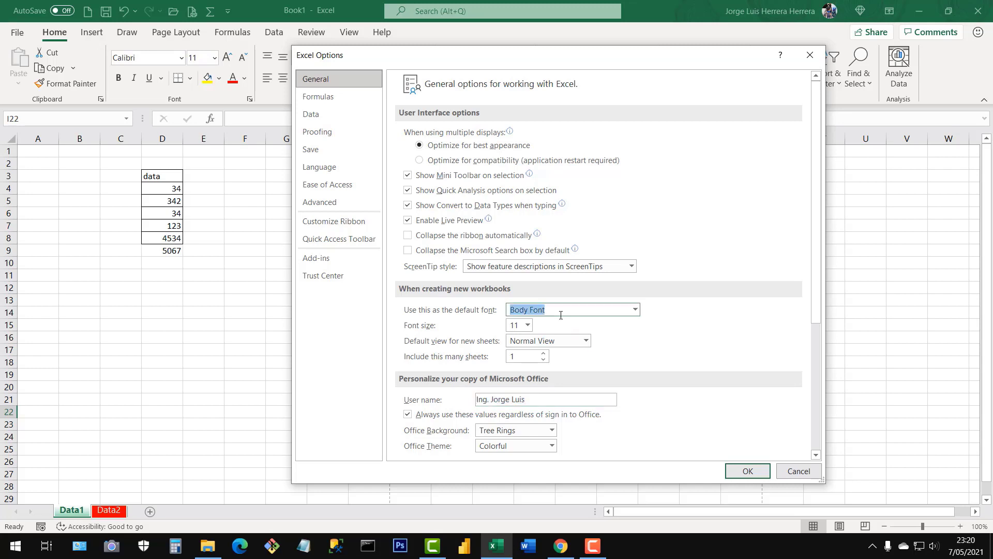
pyautogui.click(635, 310)
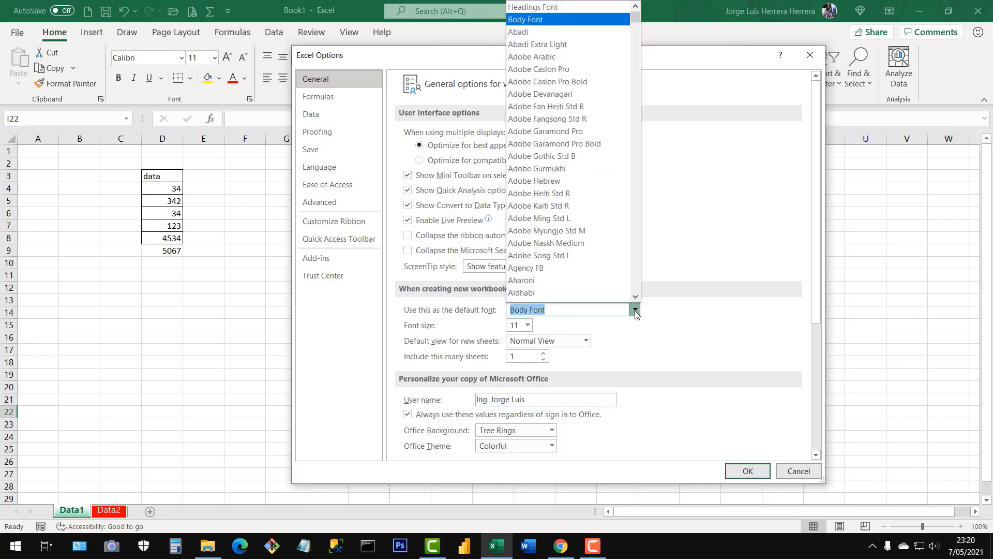
pyautogui.click(675, 318)
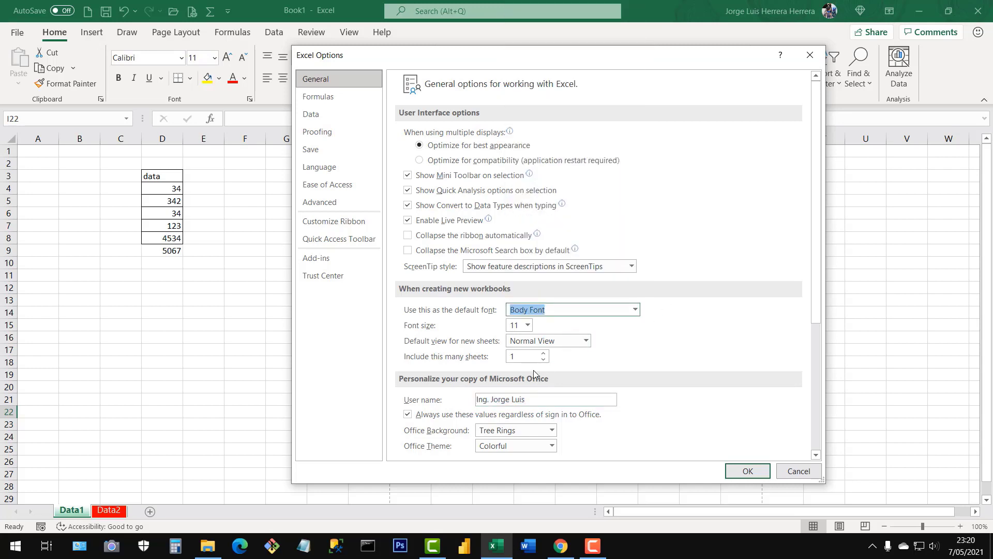
pyautogui.scroll(-3, 535, 370)
pyautogui.scroll(3, 536, 370)
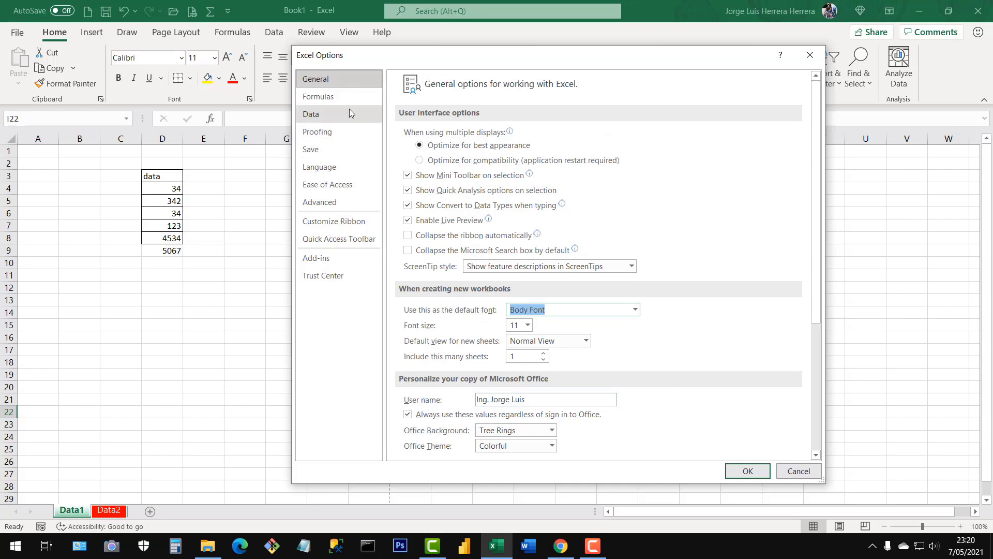
# Review the formula calculation and error checking options, and look over the data, proofing and save options.
pyautogui.click(336, 94)
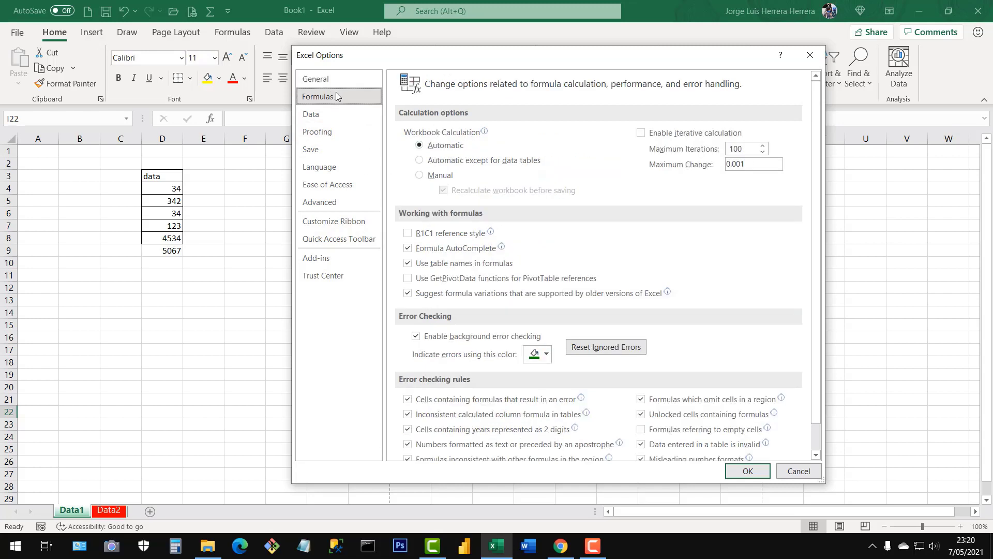
pyautogui.scroll(-2, 811, 233)
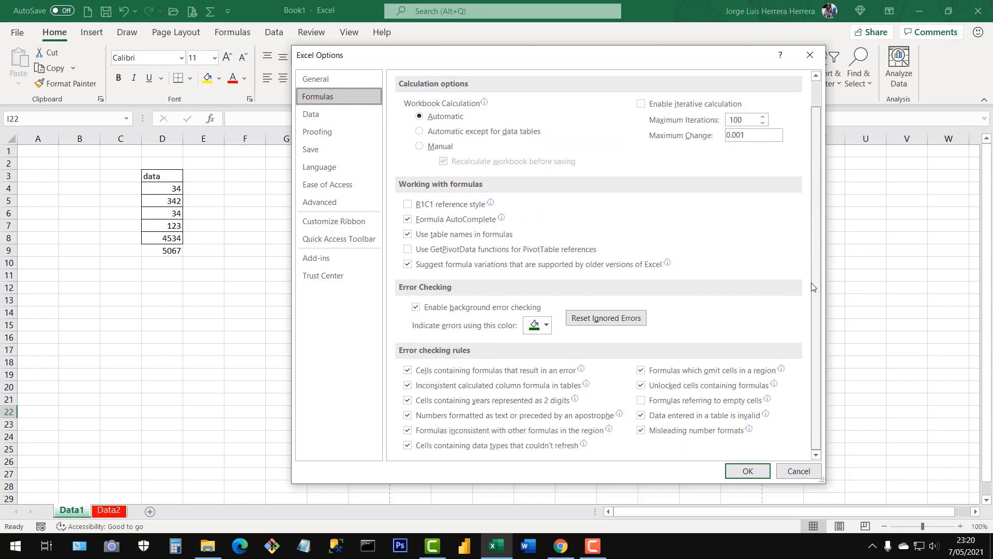
pyautogui.scroll(2, 814, 197)
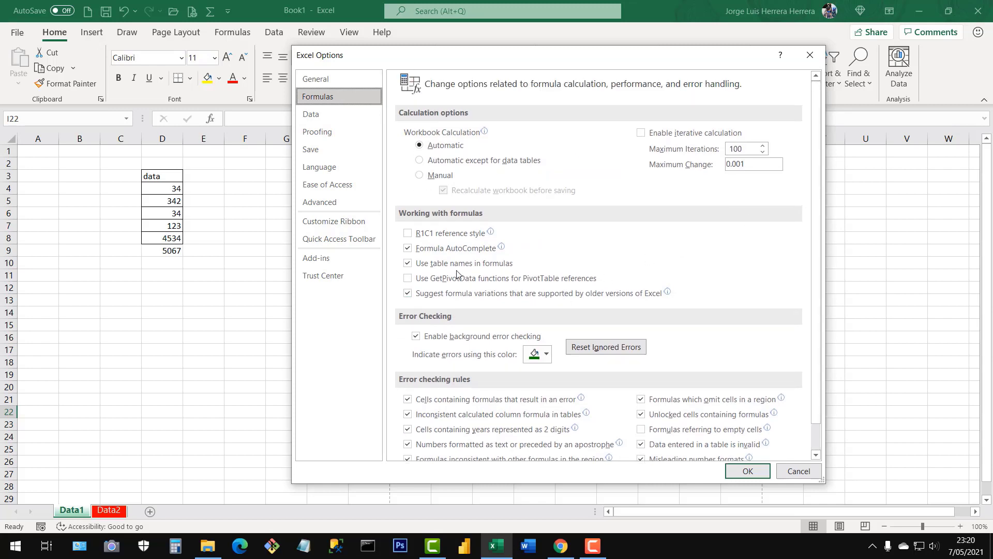
pyautogui.click(324, 115)
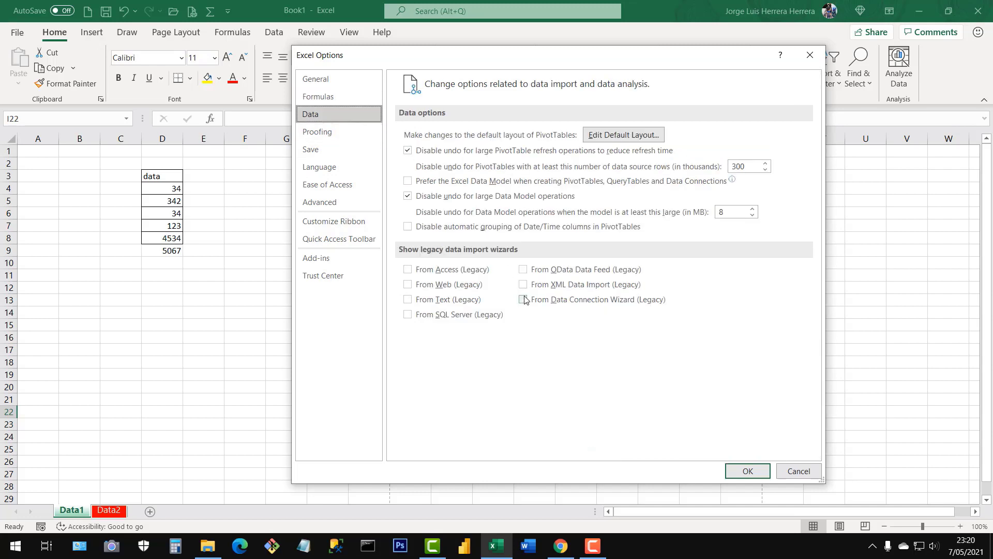
pyautogui.click(348, 135)
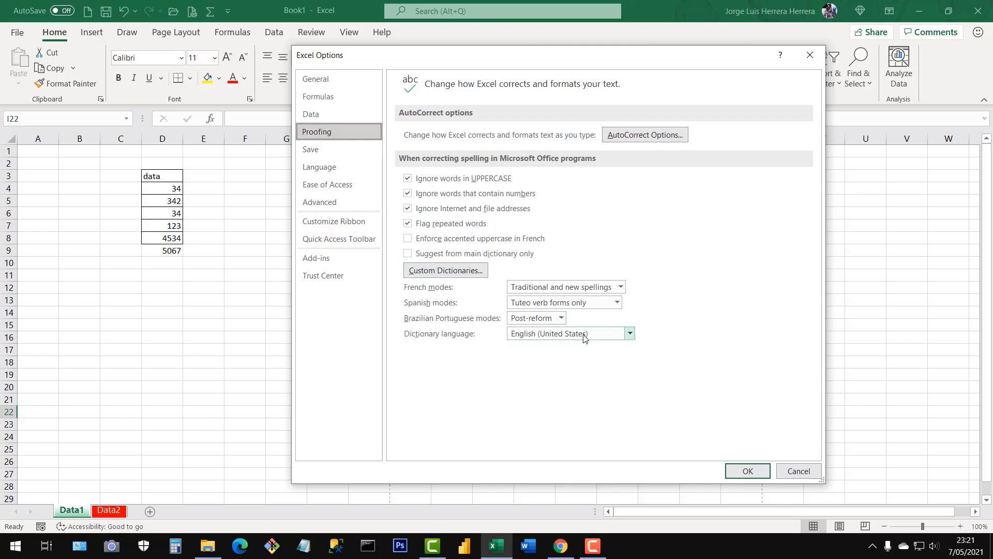
pyautogui.click(325, 149)
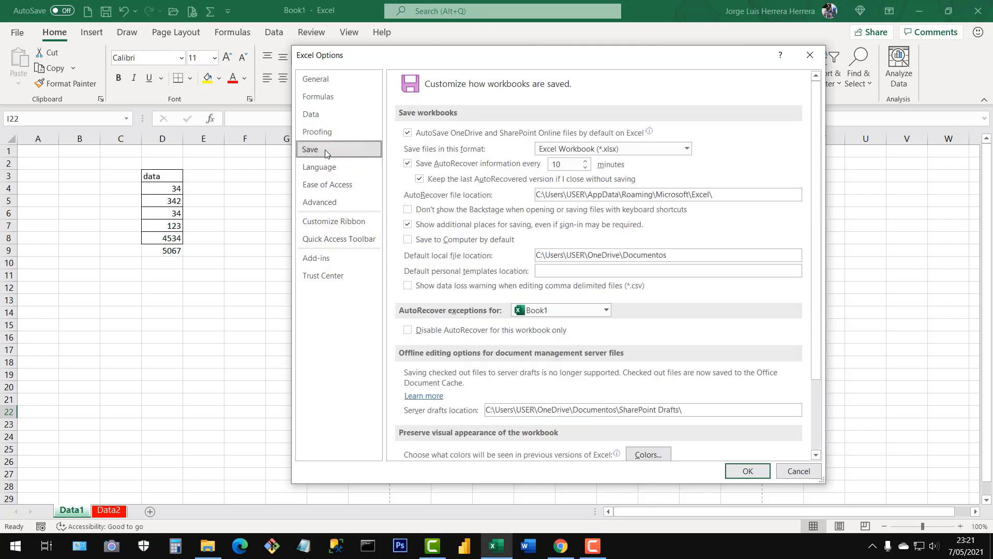
# Examine the Office language preferences, checking the Spanish authoring languages and the Spanish and English display languages.
pyautogui.click(344, 169)
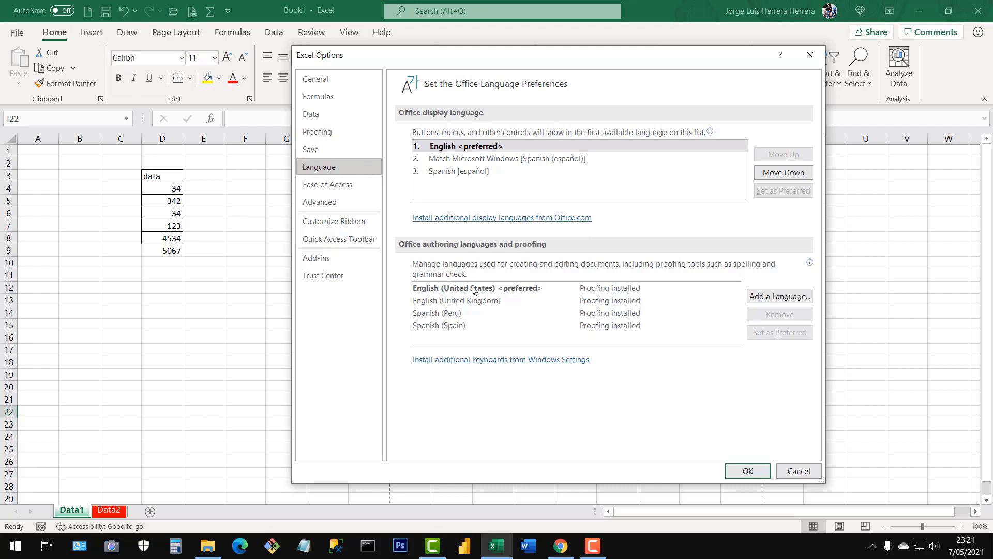
pyautogui.click(457, 327)
pyautogui.click(456, 313)
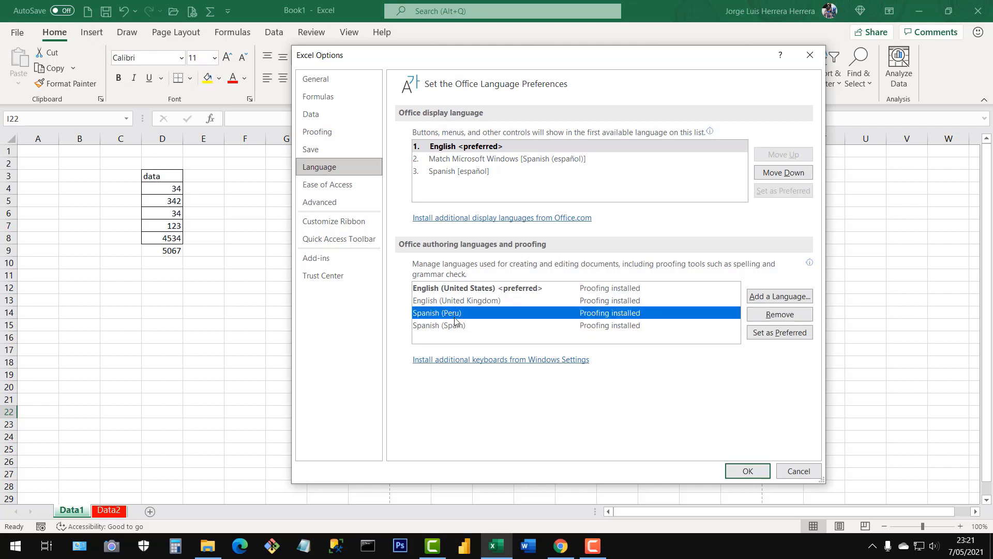
pyautogui.click(456, 326)
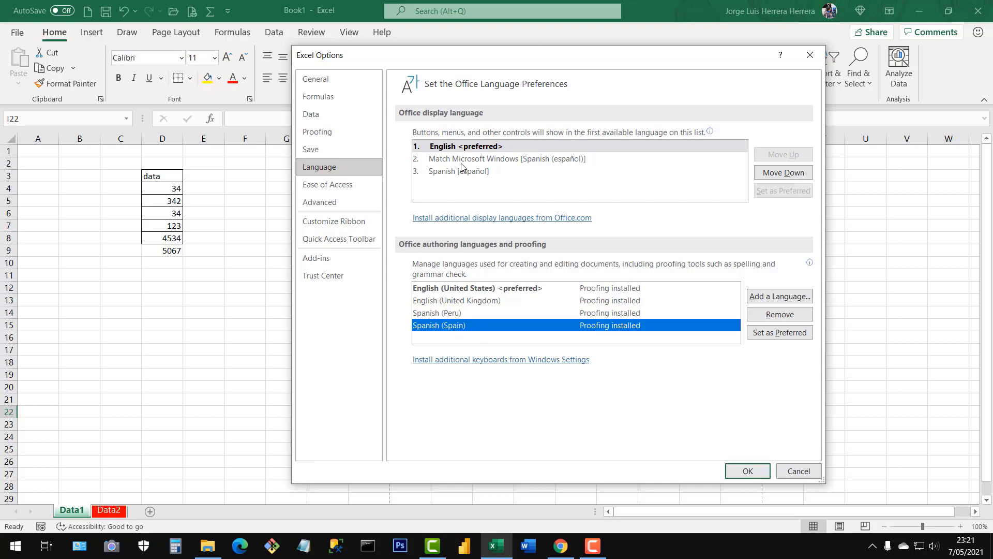
pyautogui.click(481, 173)
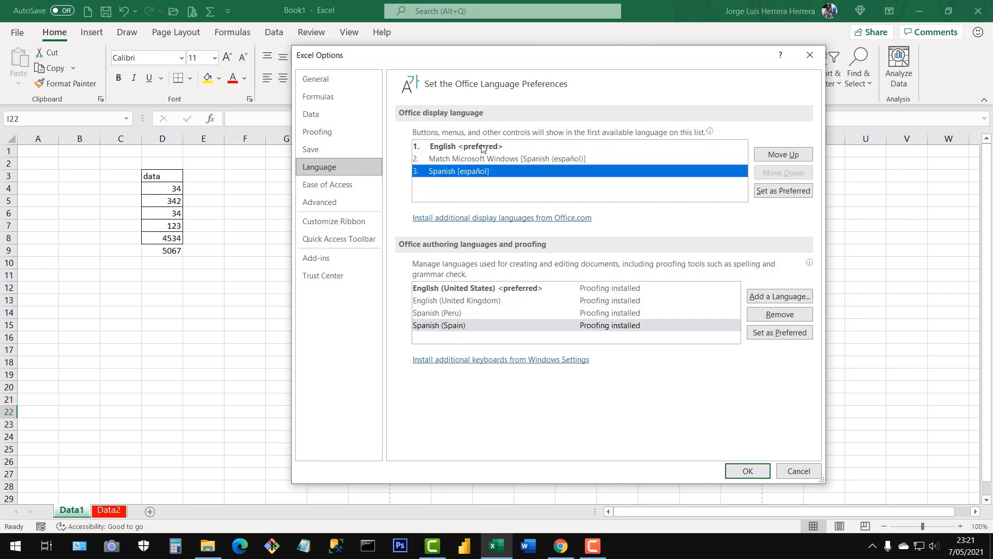
pyautogui.click(481, 148)
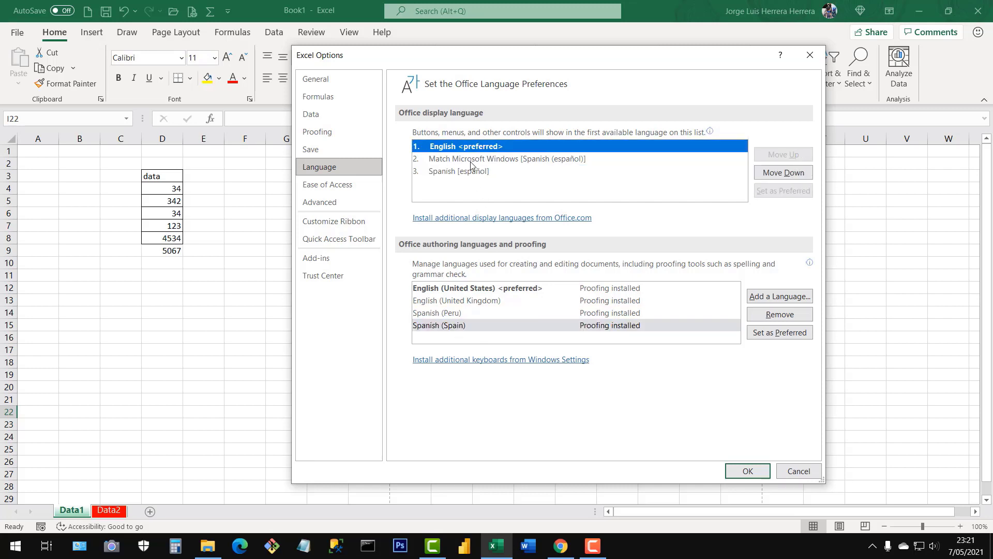
# Look over the Ease of Access options and the advanced display options for the workbook and worksheet.
pyautogui.click(338, 189)
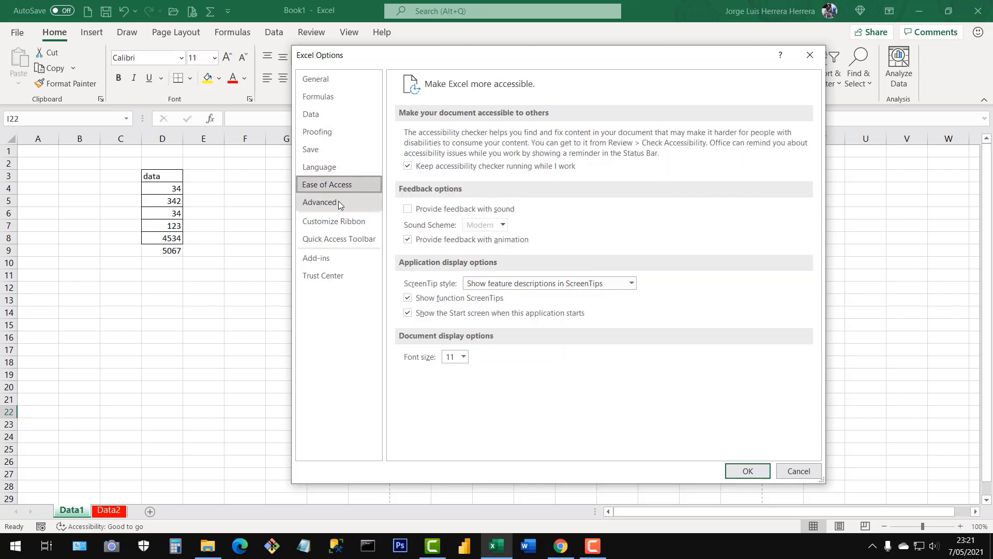
pyautogui.click(327, 207)
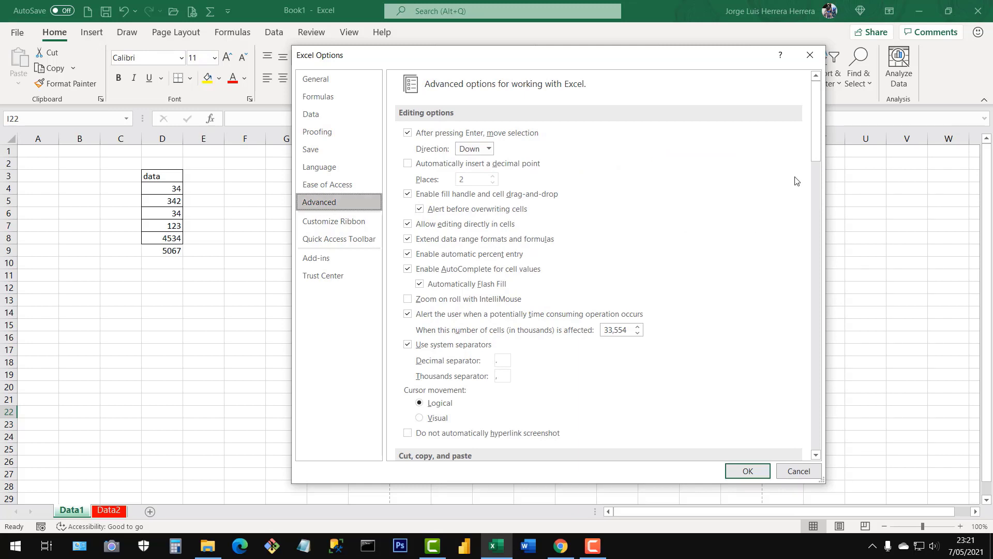
pyautogui.moveTo(814, 151); pyautogui.dragTo(688, 260)
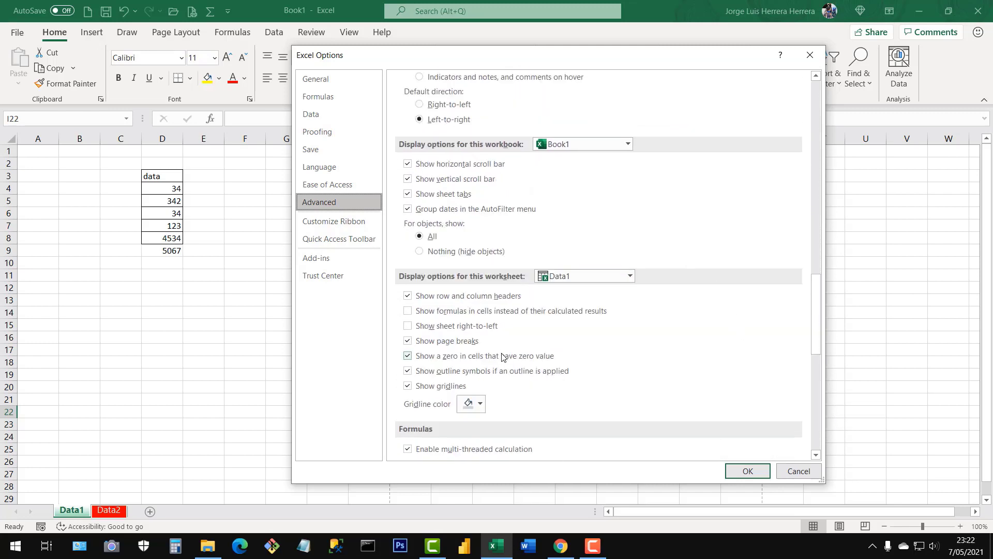
# Hide the horizontal scroll bar, vertical scroll bar and sheet tabs of the Book1 workbook through the advanced display options.
pyautogui.scroll(1, 525, 270)
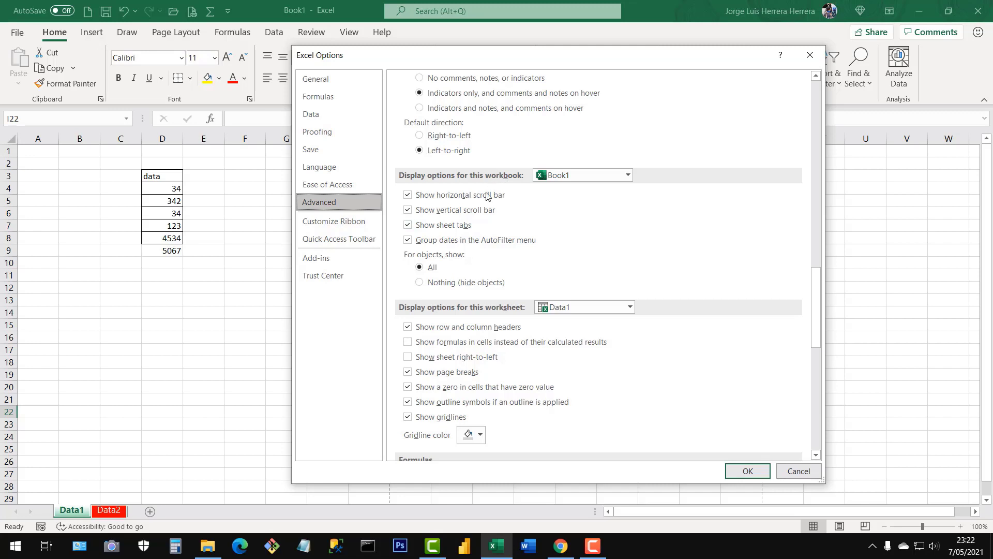
pyautogui.click(407, 196)
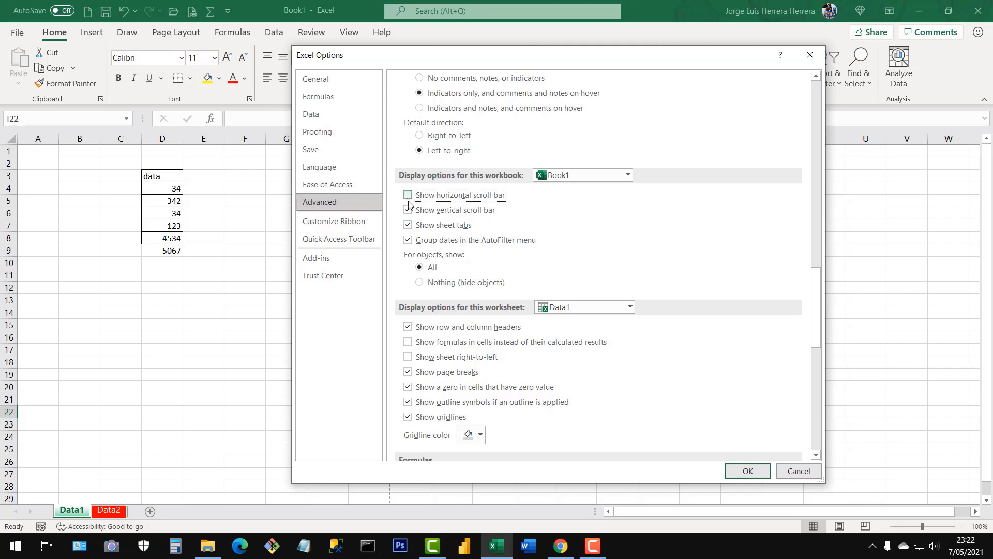
pyautogui.click(410, 212)
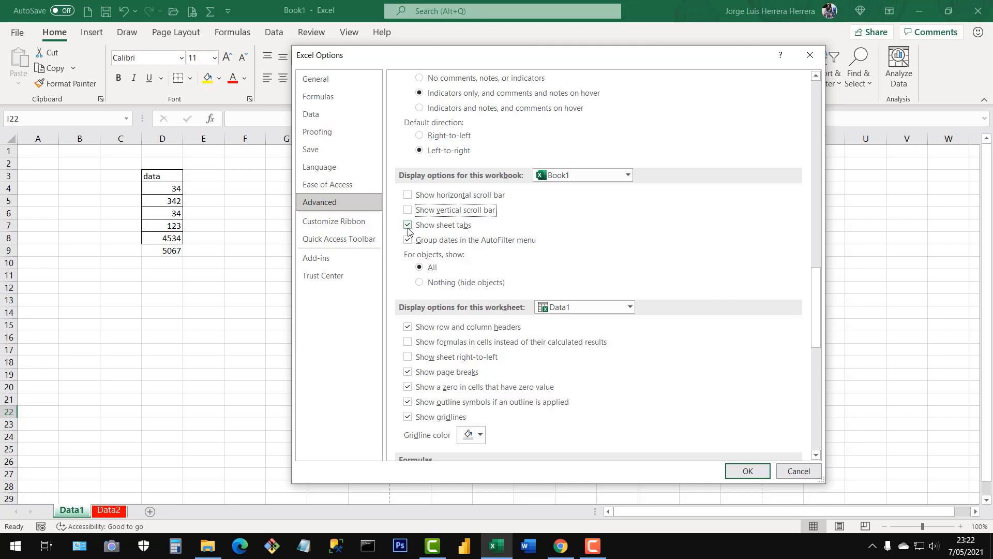
pyautogui.click(408, 228)
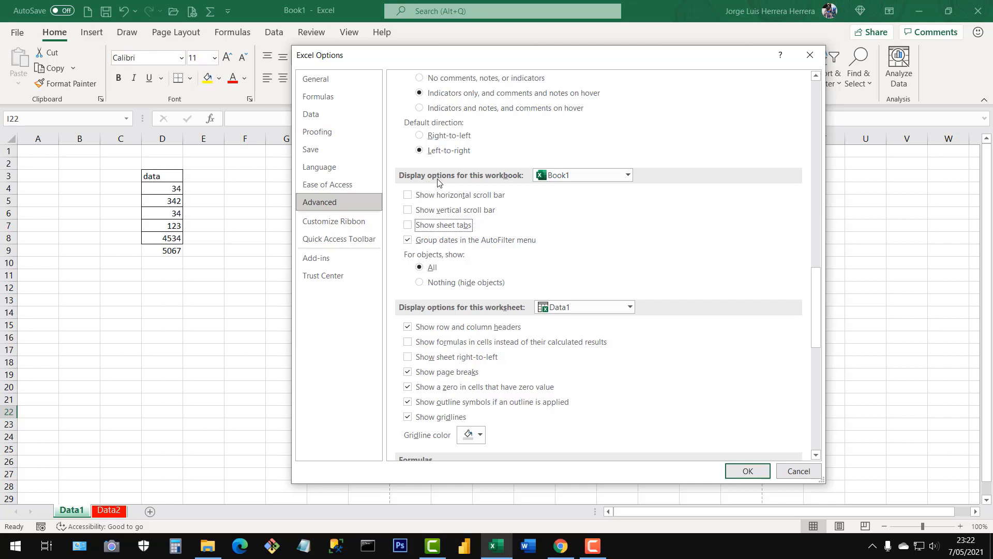
pyautogui.click(746, 467)
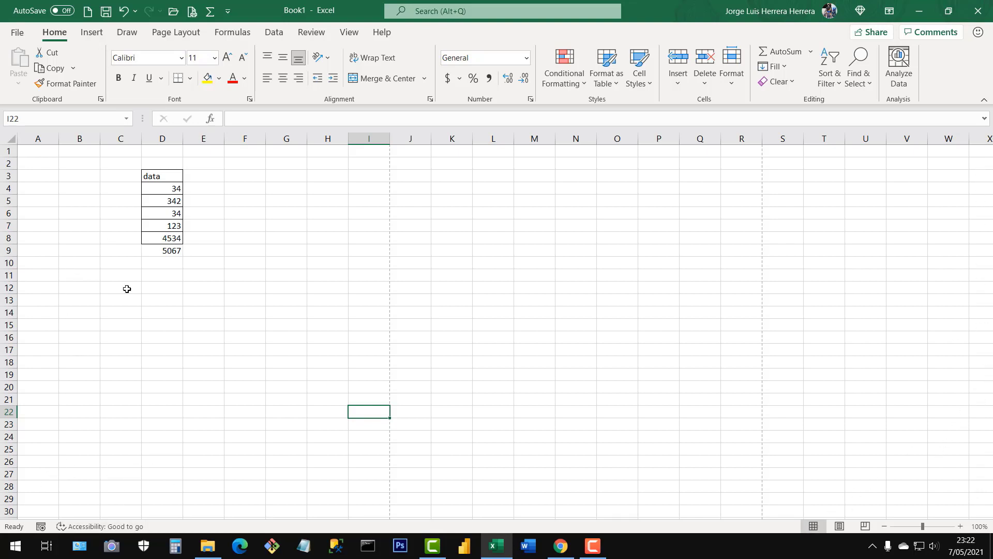
# Turn the horizontal scroll bar, vertical scroll bar and sheet tabs of Book1 back on in the advanced display options.
pyautogui.click(18, 34)
pyautogui.click(54, 508)
pyautogui.click(257, 201)
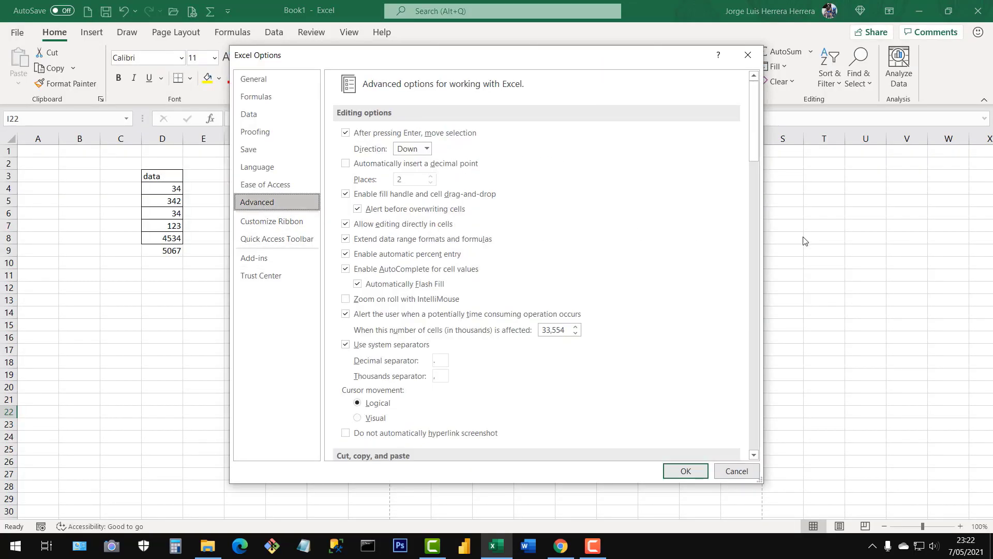
pyautogui.moveTo(756, 150); pyautogui.dragTo(754, 340)
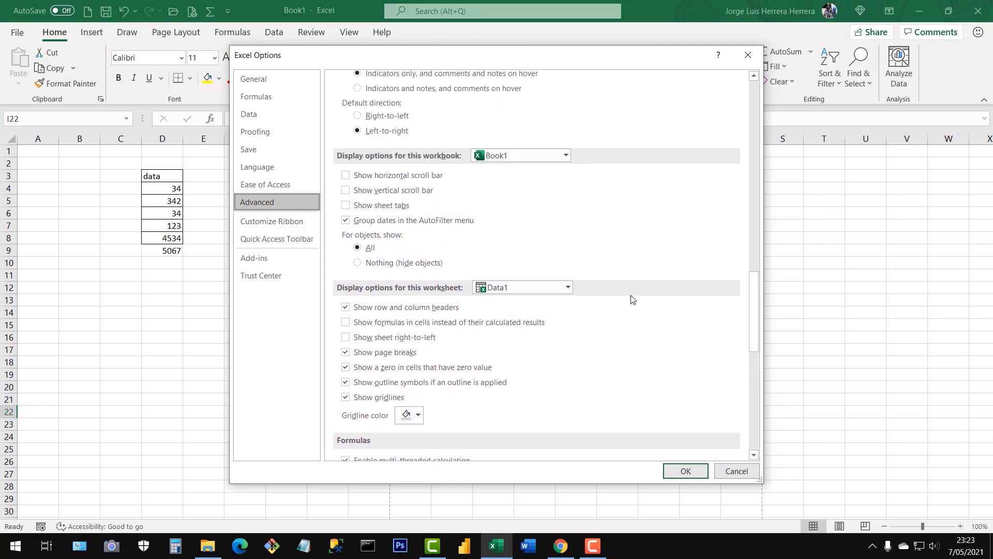
pyautogui.click(346, 178)
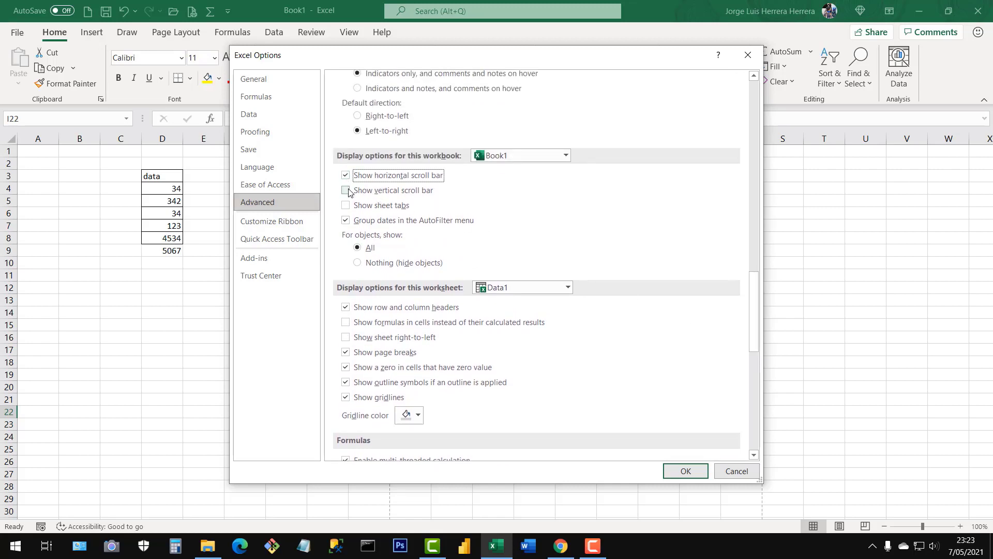
pyautogui.click(346, 192)
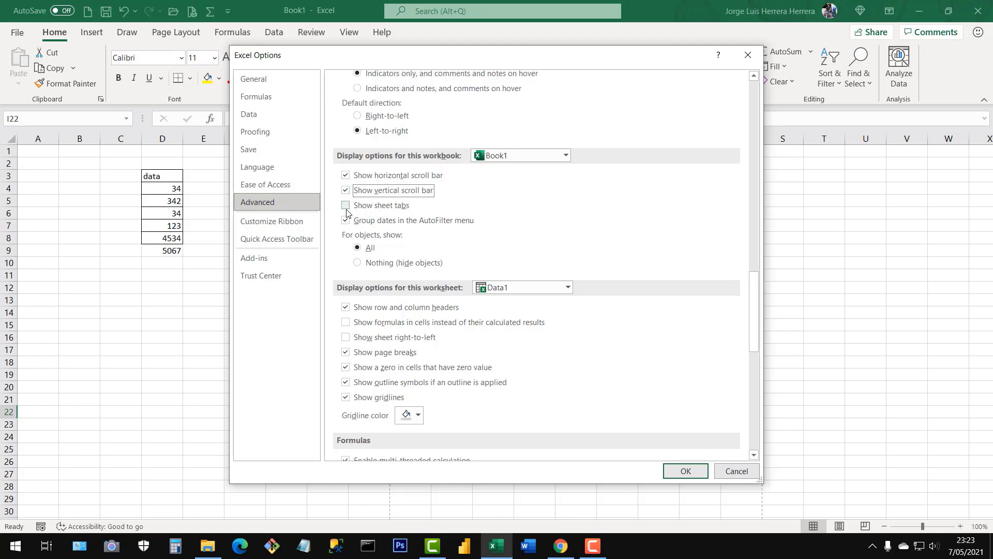
pyautogui.click(346, 206)
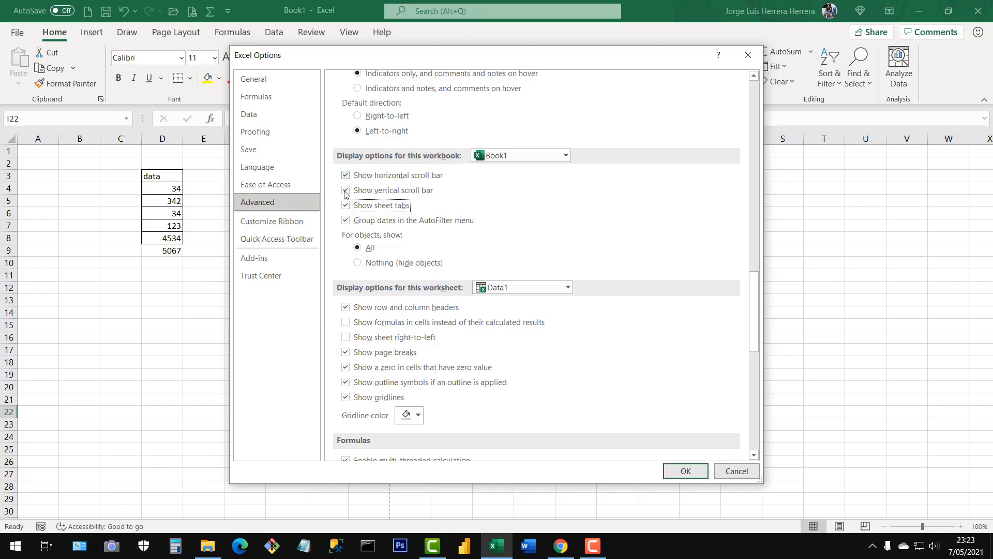
pyautogui.click(672, 470)
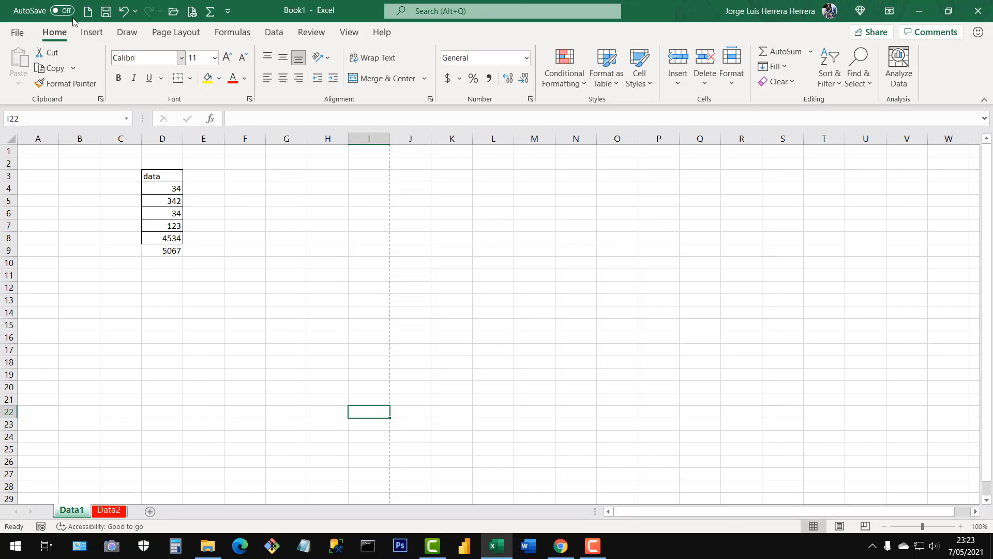
# Look over the advanced editing options and the ribbon customization settings, and close the options without changing anything.
pyautogui.click(19, 32)
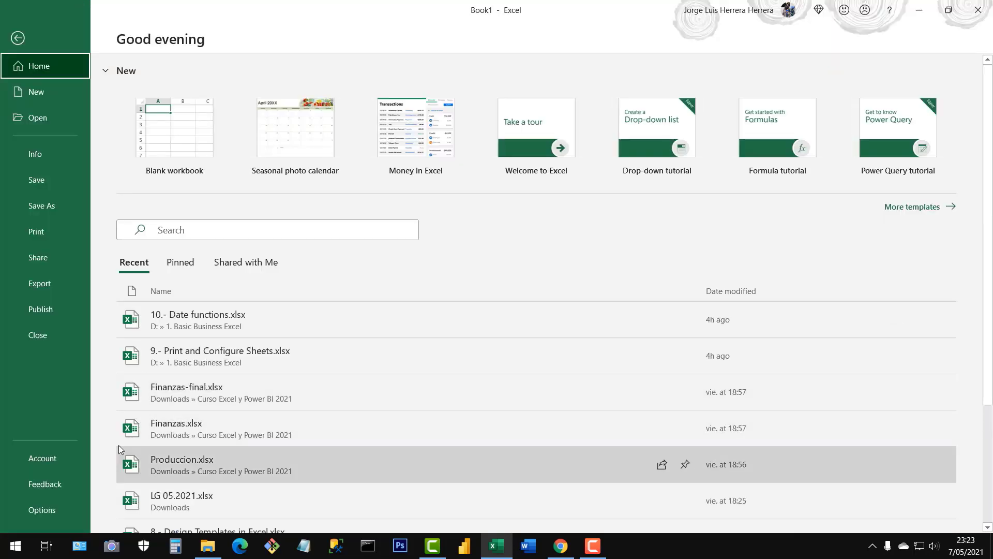
pyautogui.click(47, 515)
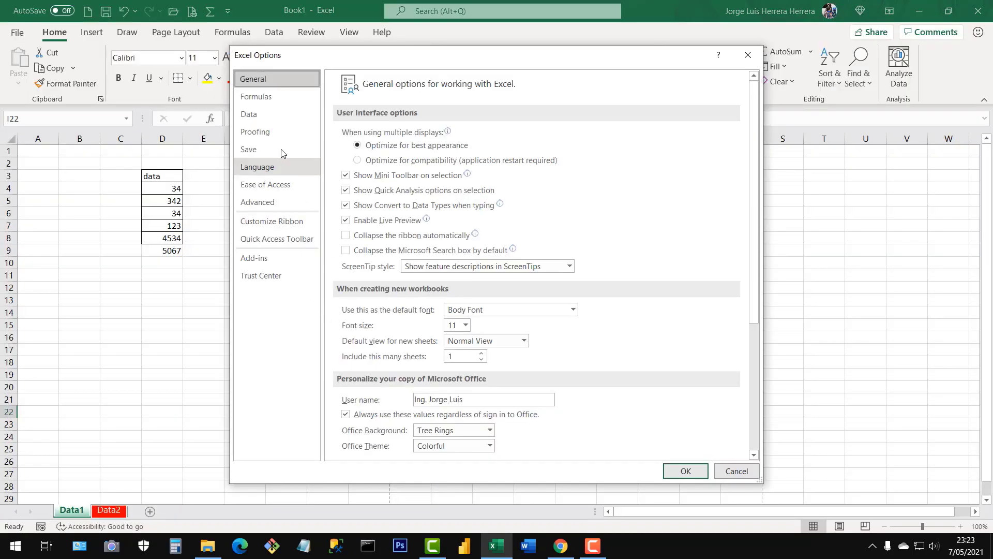
pyautogui.click(261, 207)
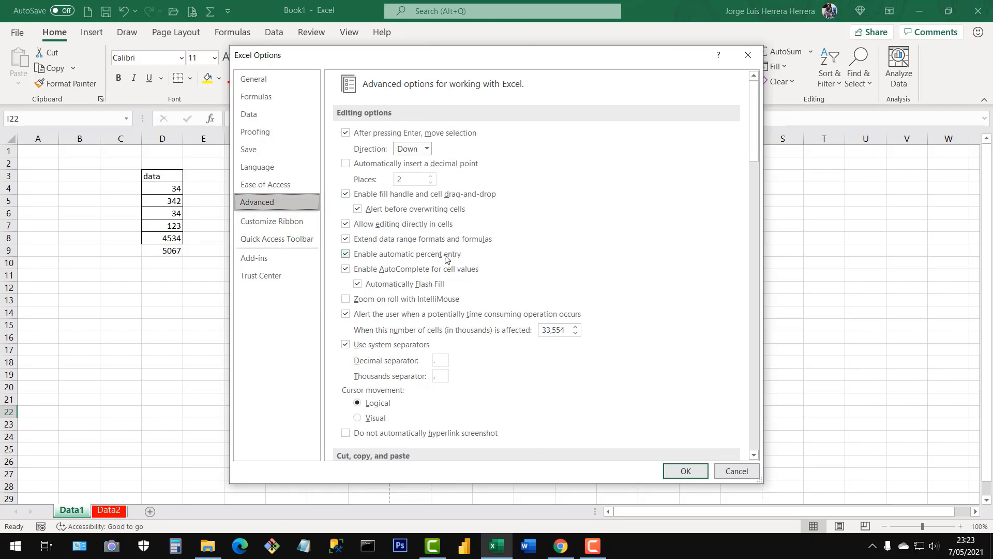
pyautogui.scroll(-4, 527, 301)
pyautogui.scroll(3, 527, 302)
pyautogui.scroll(1, 496, 289)
pyautogui.click(264, 225)
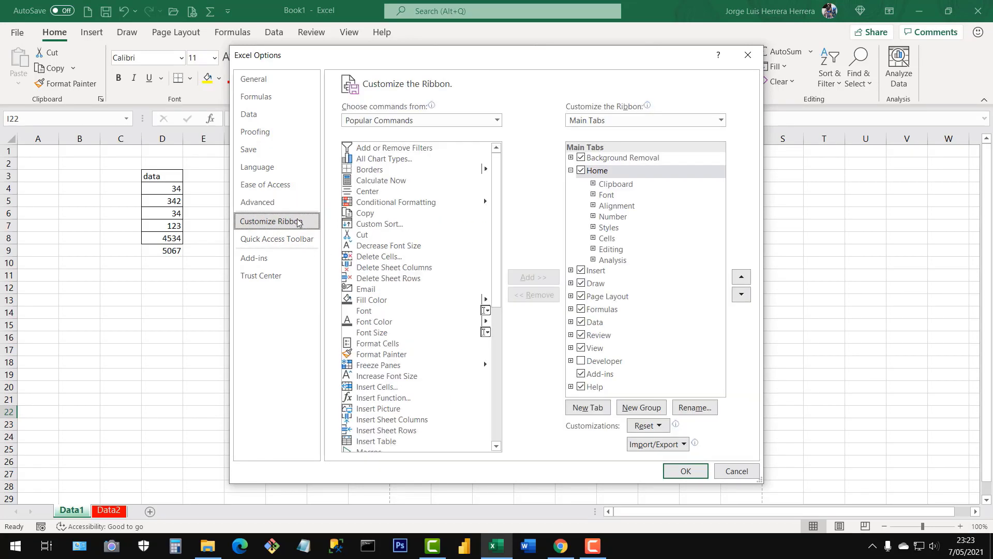
pyautogui.moveTo(548, 67); pyautogui.dragTo(563, 76)
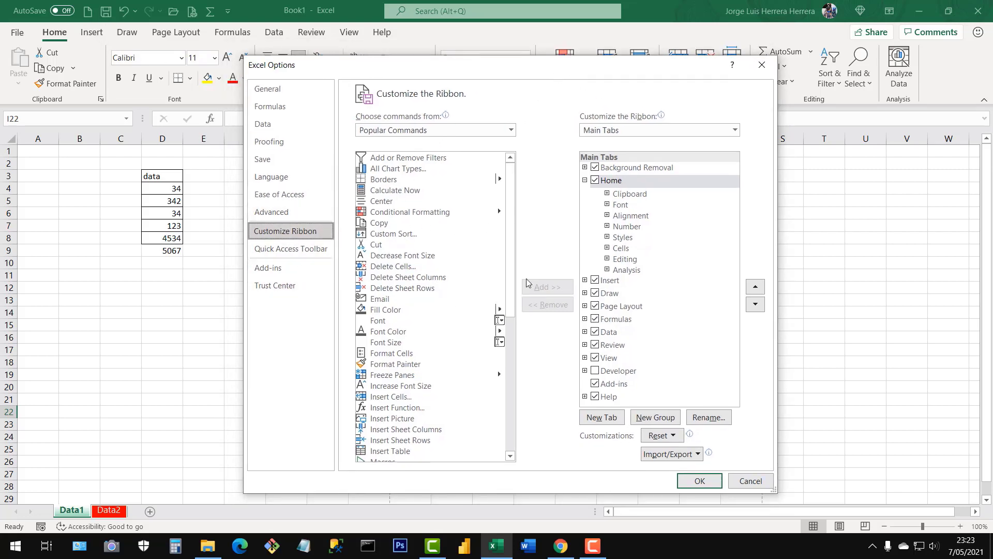
pyautogui.moveTo(523, 78)
pyautogui.mouseDown()
pyautogui.moveTo(483, 73)
pyautogui.moveTo(515, 81)
pyautogui.mouseUp()
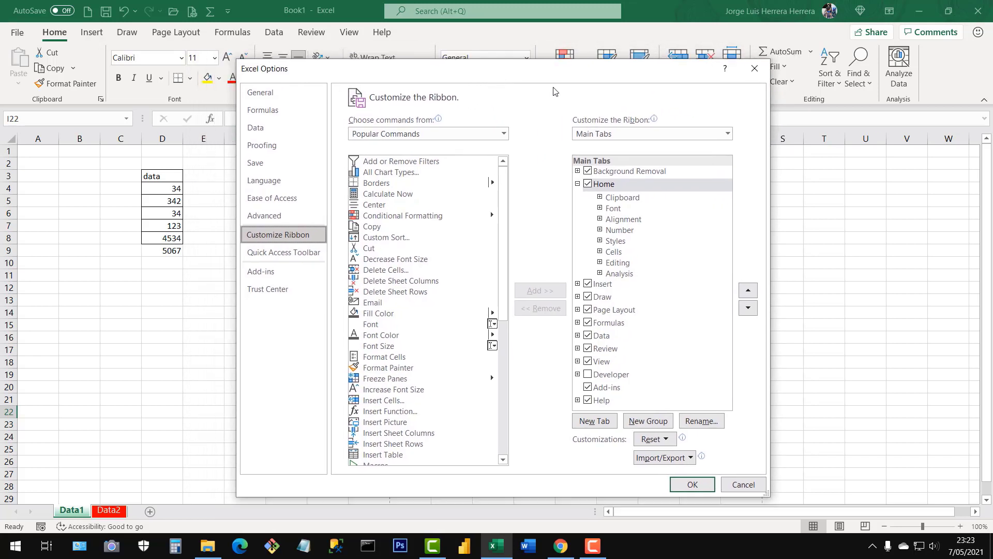
pyautogui.click(751, 485)
# Compare the Quick Access Toolbar command lists with the ribbon customization settings, and leave both as they are.
pyautogui.click(228, 10)
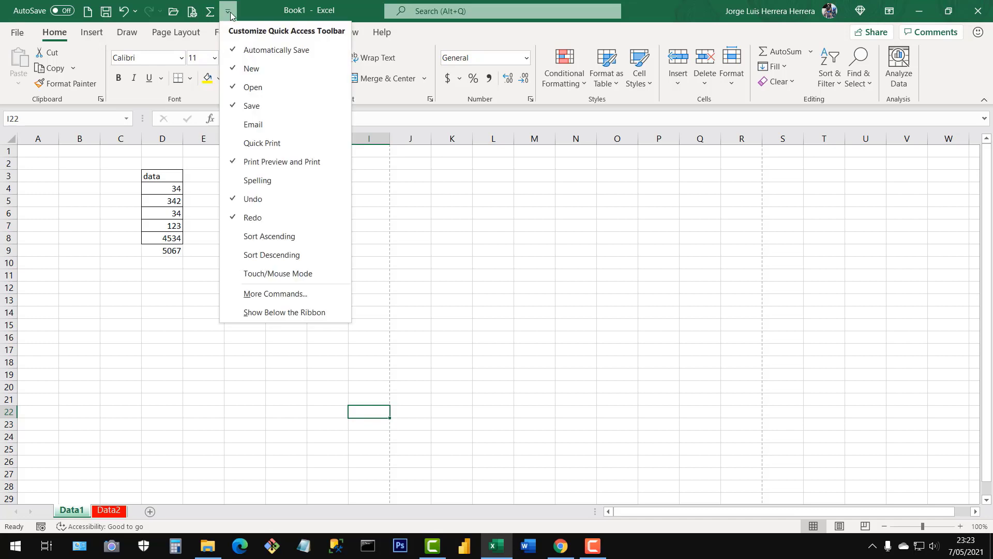
pyautogui.click(296, 297)
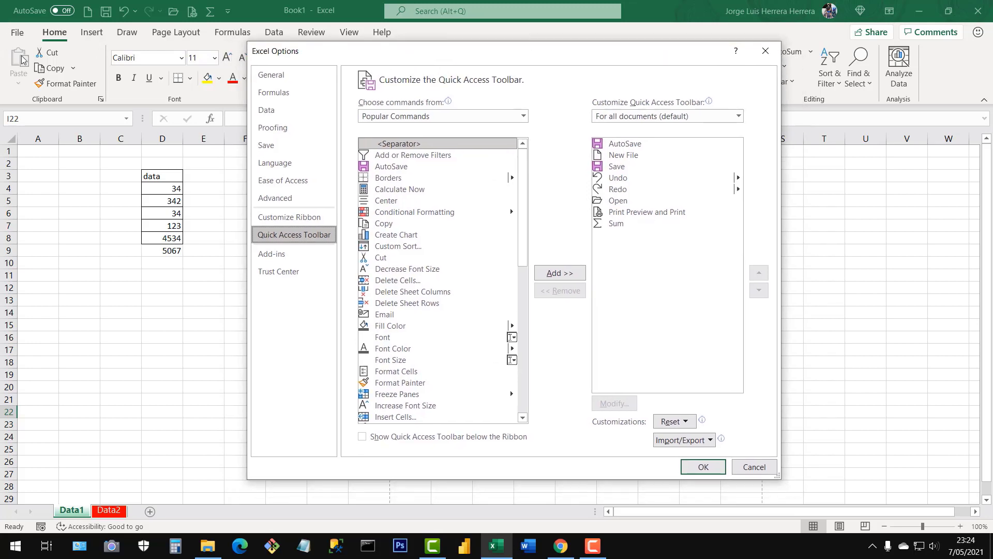
pyautogui.click(296, 220)
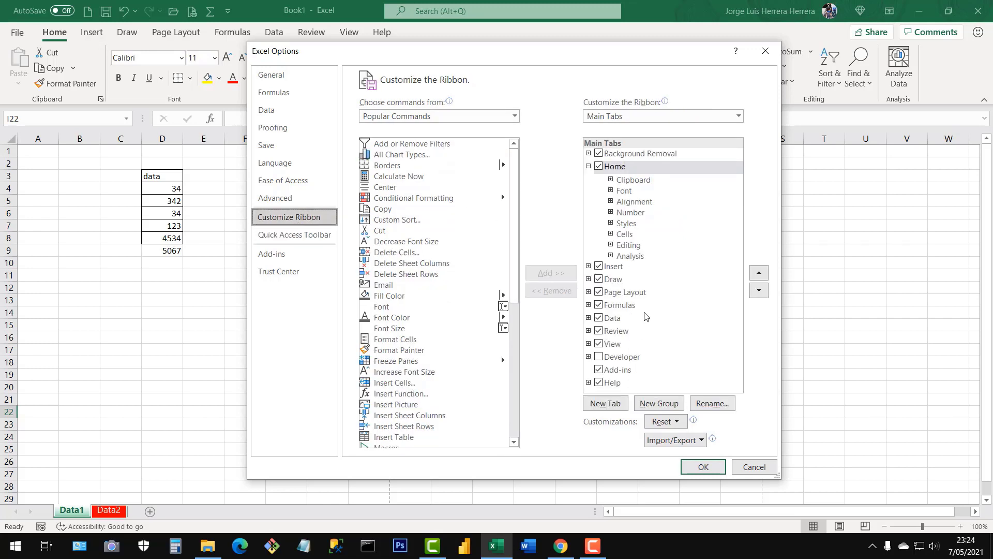
pyautogui.click(754, 467)
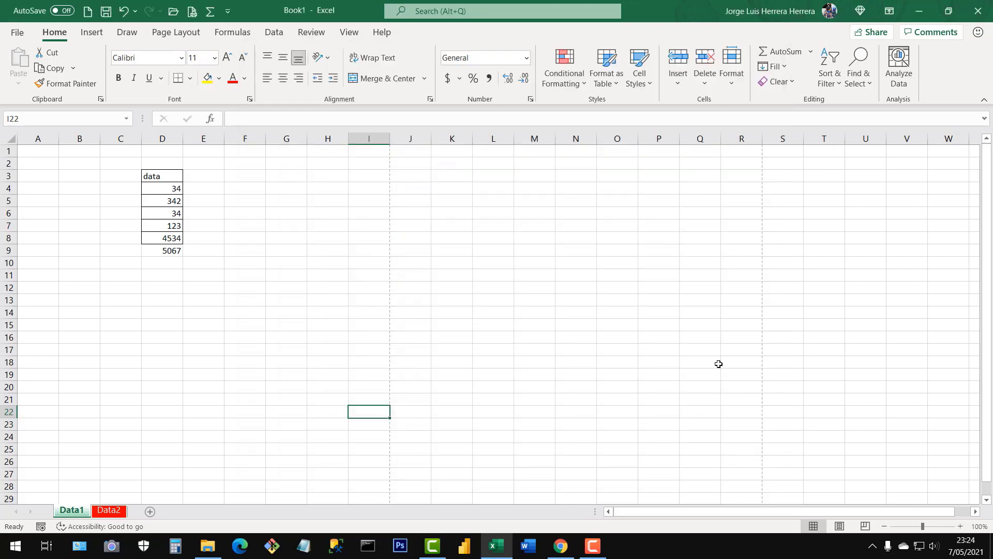
# Look through the View, Review, Data, Help and Formulas commands in the ribbon, return to the Home commands and select cell L12.
pyautogui.click(348, 35)
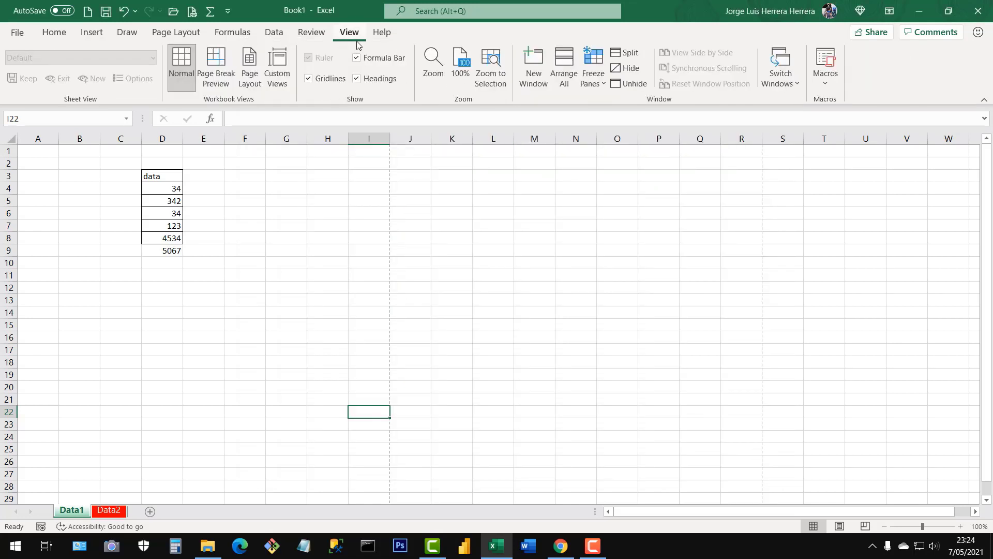
pyautogui.click(311, 34)
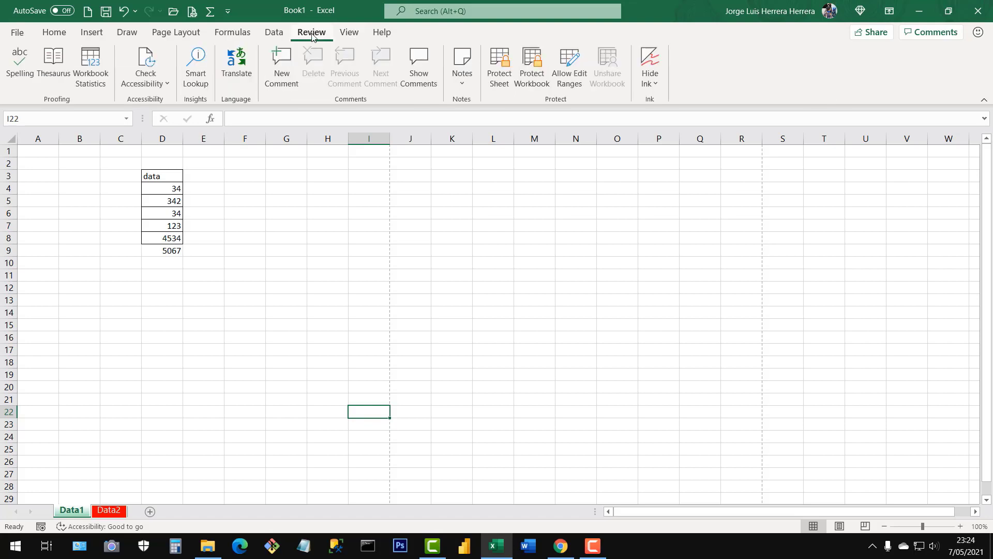
pyautogui.click(277, 34)
pyautogui.click(378, 35)
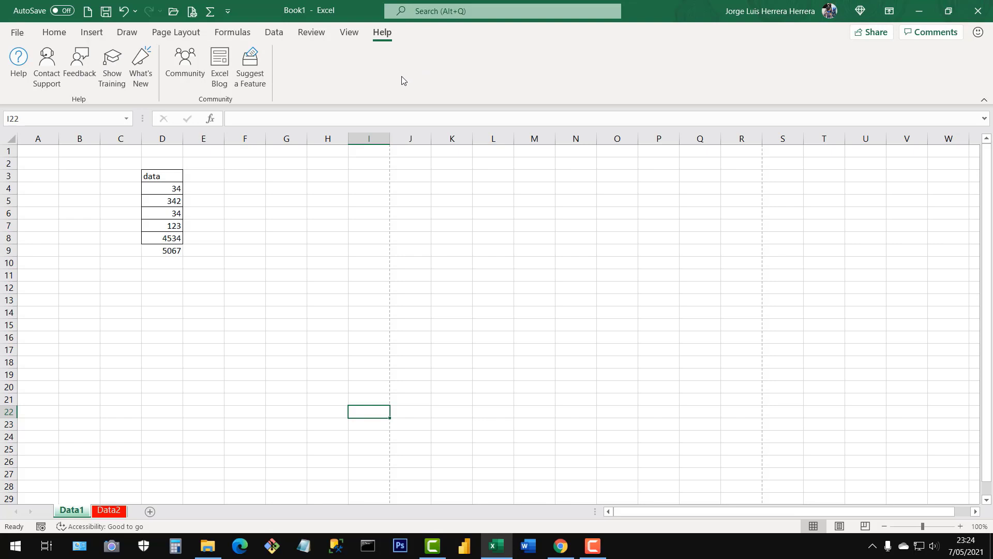
pyautogui.click(358, 38)
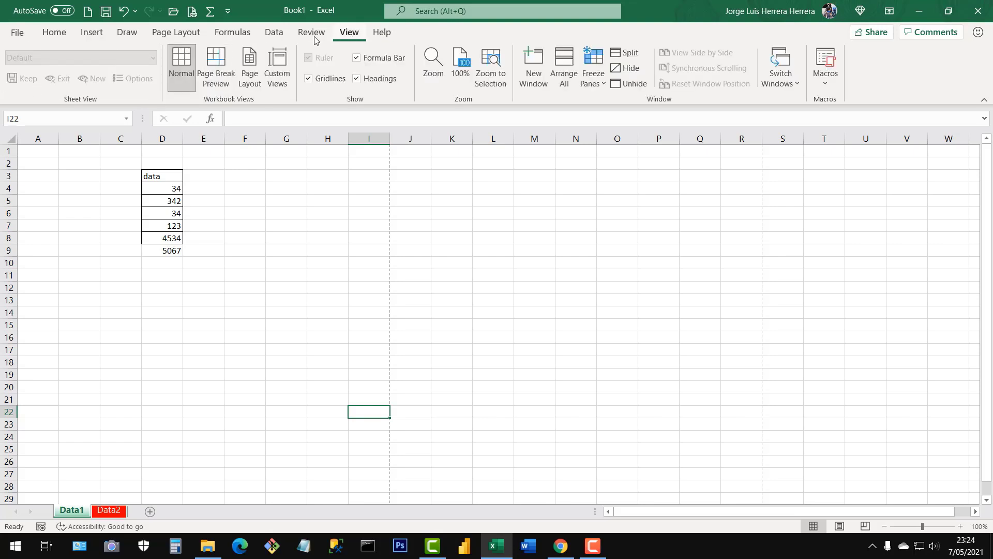
pyautogui.click(312, 38)
pyautogui.click(270, 40)
pyautogui.click(228, 39)
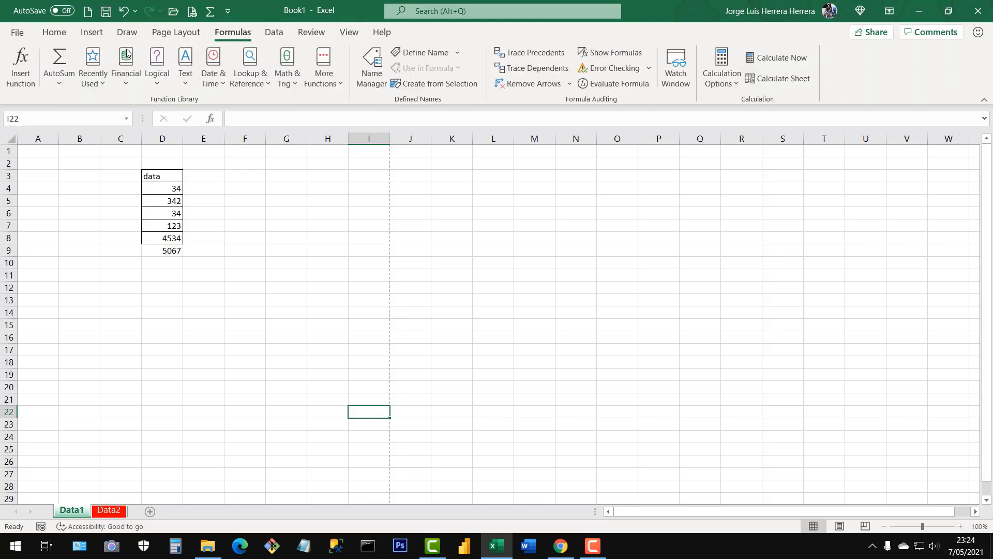
pyautogui.click(56, 34)
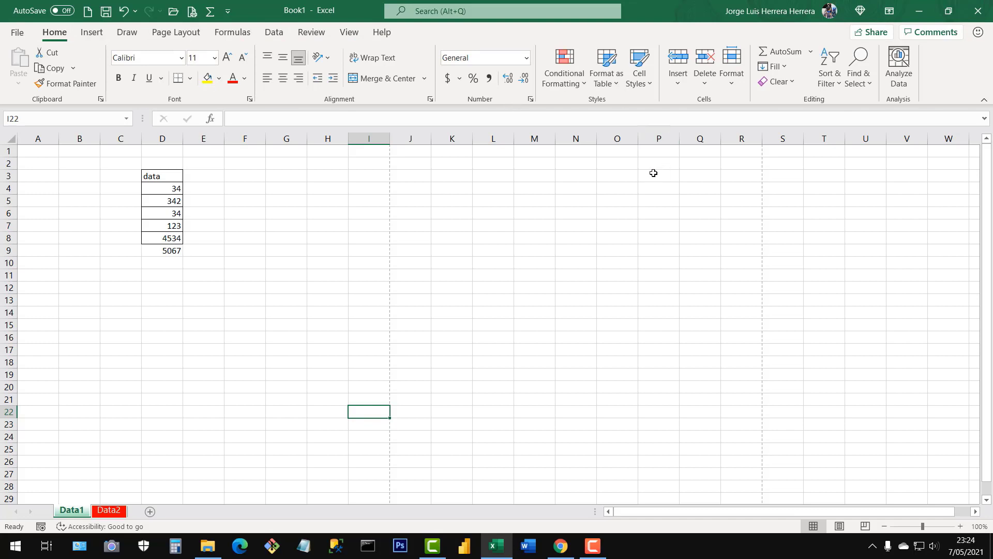
pyautogui.moveTo(249, 176)
pyautogui.mouseDown()
pyautogui.moveTo(693, 380)
pyautogui.moveTo(666, 357)
pyautogui.mouseUp()
pyautogui.click(493, 287)
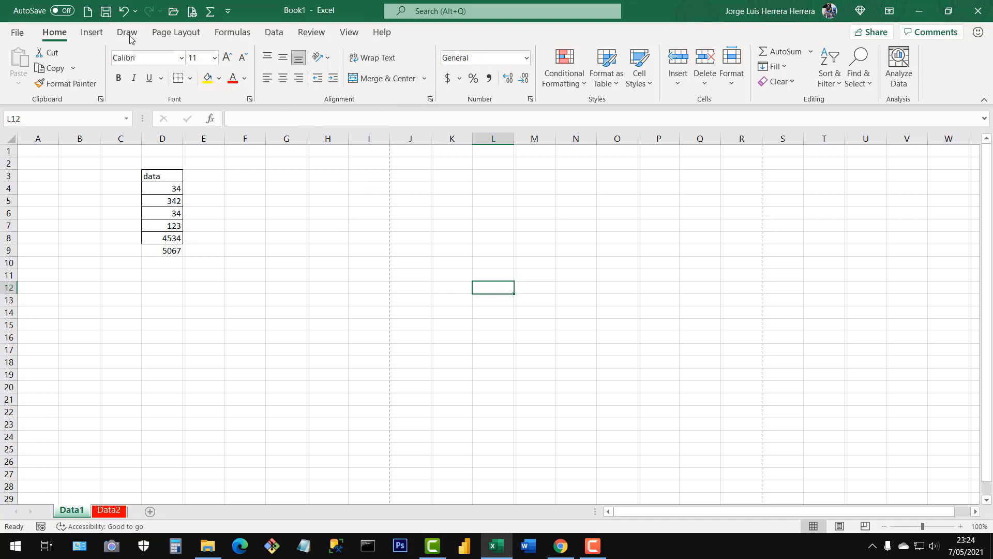
# Check the Quick Access Toolbar customization once more through its additional commands, and close it without changes.
pyautogui.click(228, 11)
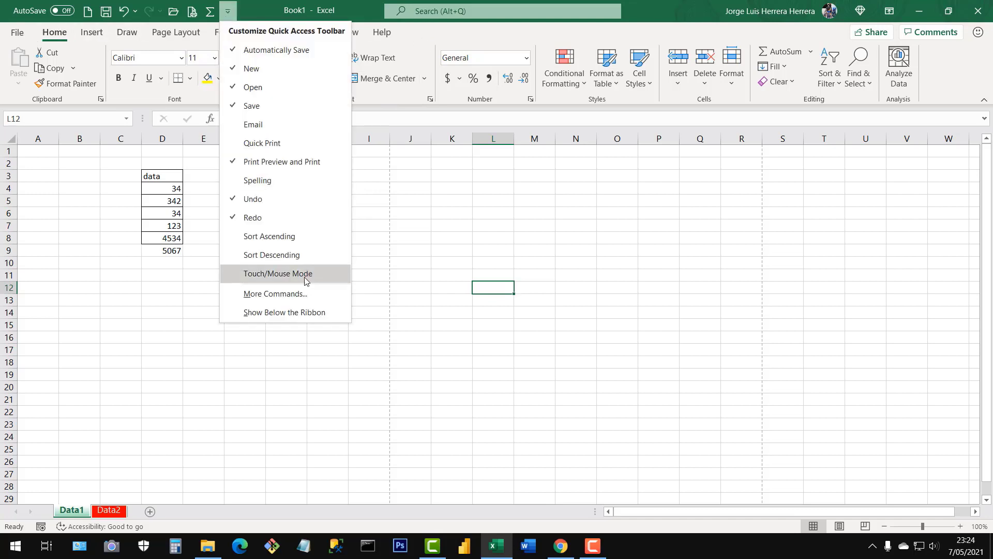
pyautogui.click(275, 294)
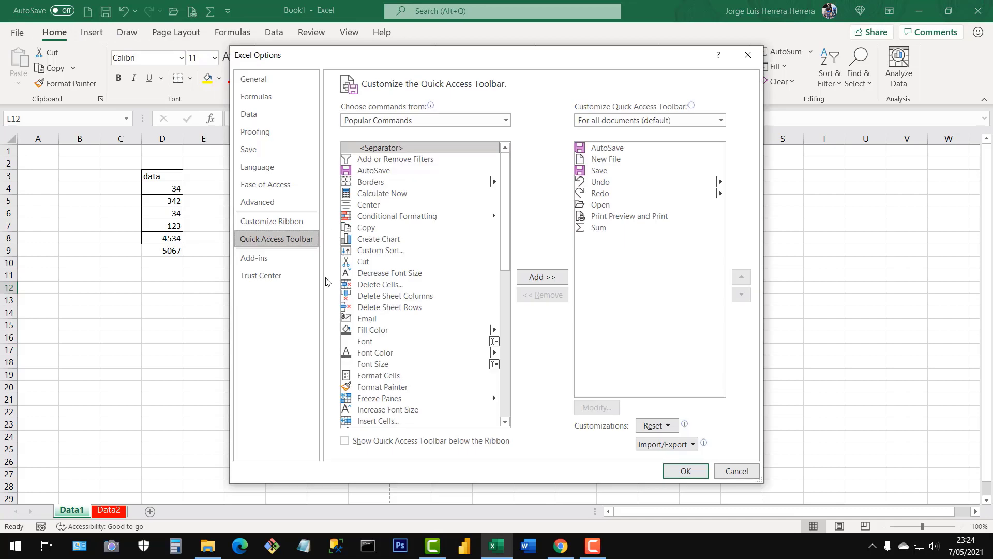
pyautogui.click(748, 55)
# Look over the Add-ins options, including the manageable add-in types, and the Trust Center options, and close without changing anything.
pyautogui.click(17, 35)
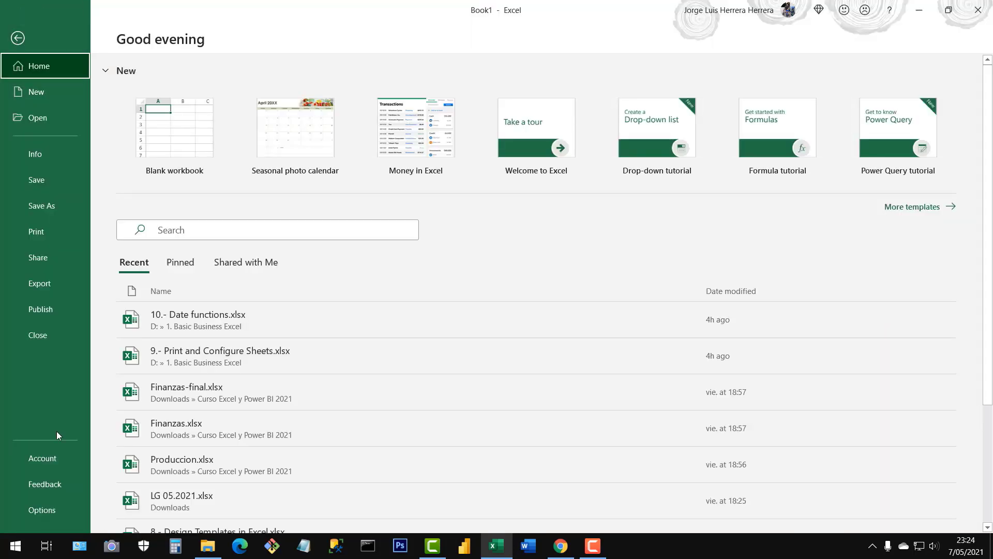
pyautogui.click(41, 509)
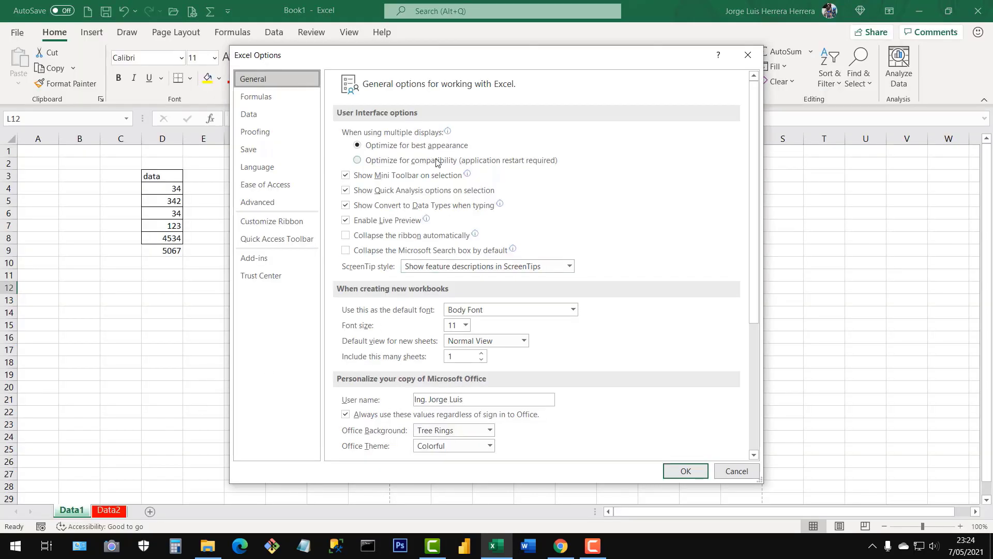
pyautogui.click(284, 220)
pyautogui.click(278, 239)
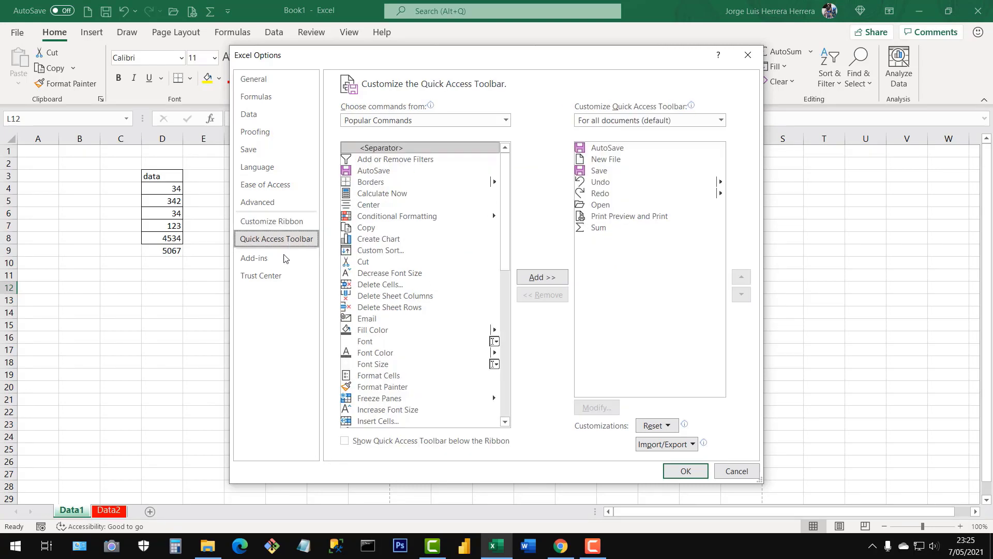
pyautogui.click(255, 260)
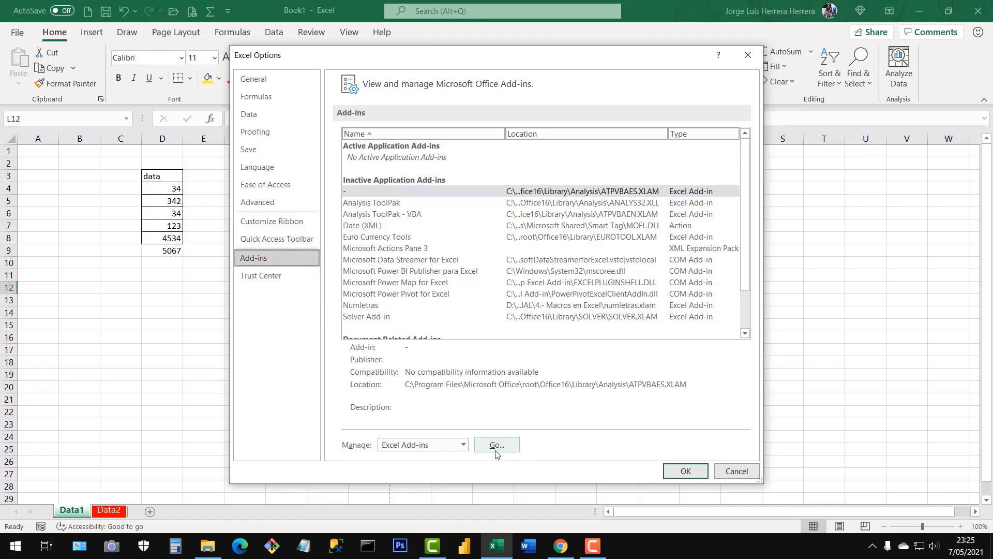
pyautogui.click(463, 445)
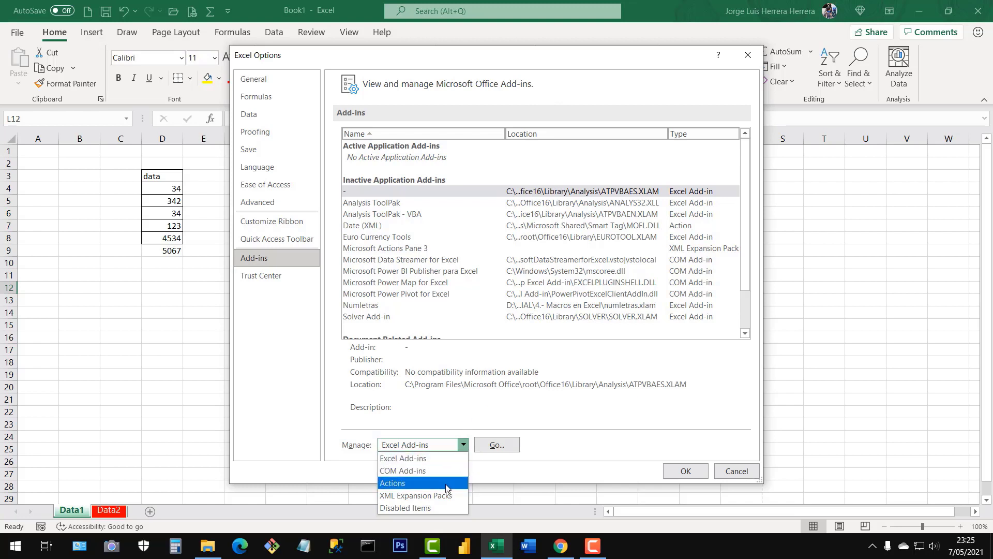
pyautogui.click(548, 443)
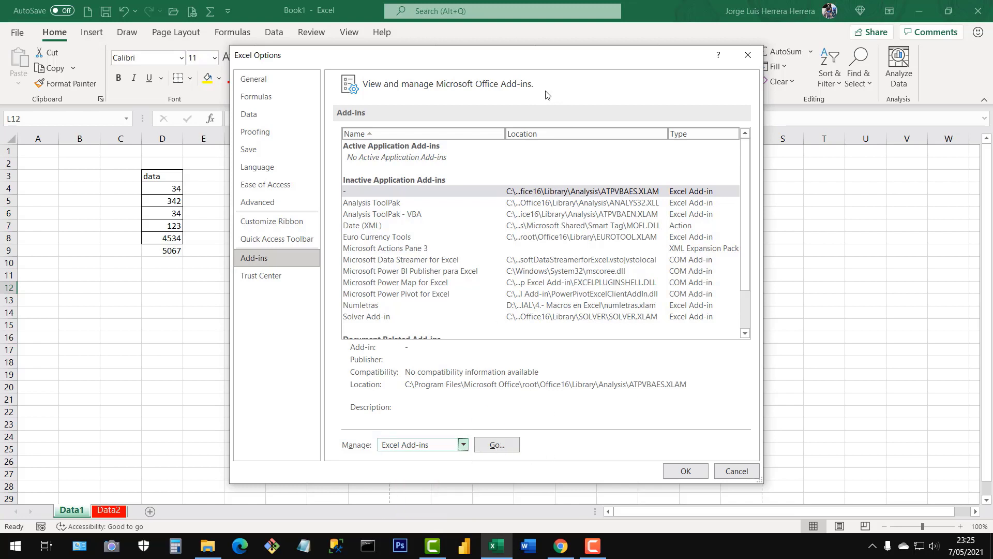
pyautogui.moveTo(526, 65); pyautogui.dragTo(552, 55)
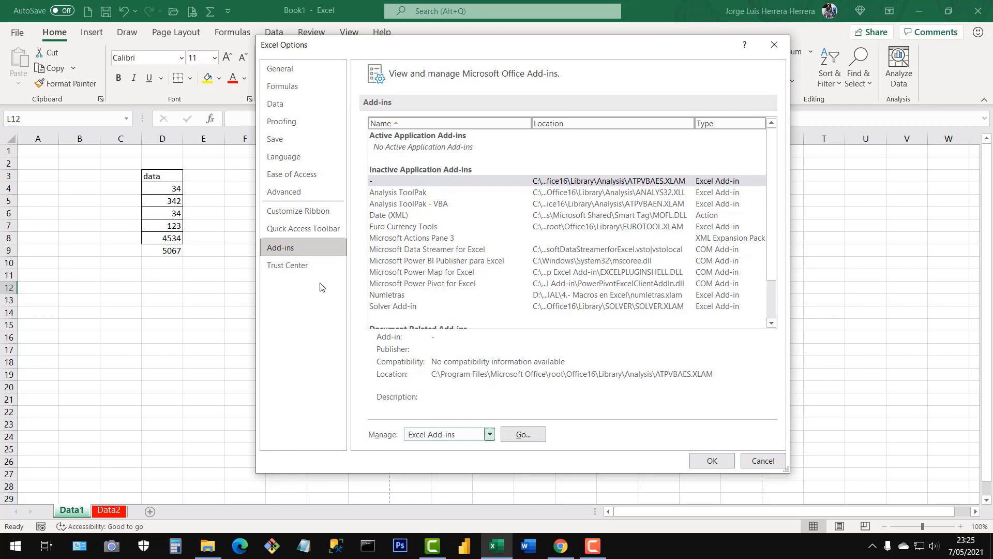
pyautogui.click(299, 268)
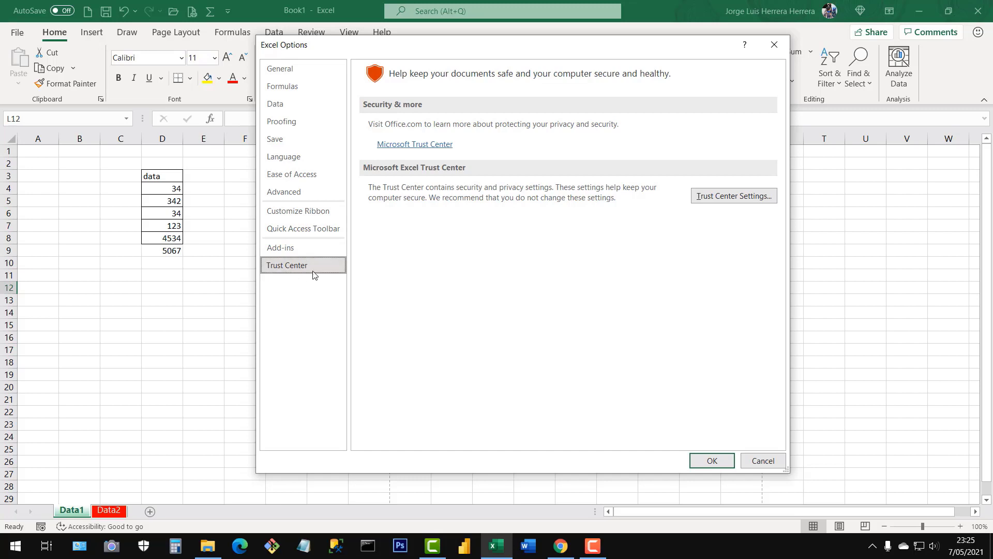
pyautogui.click(759, 465)
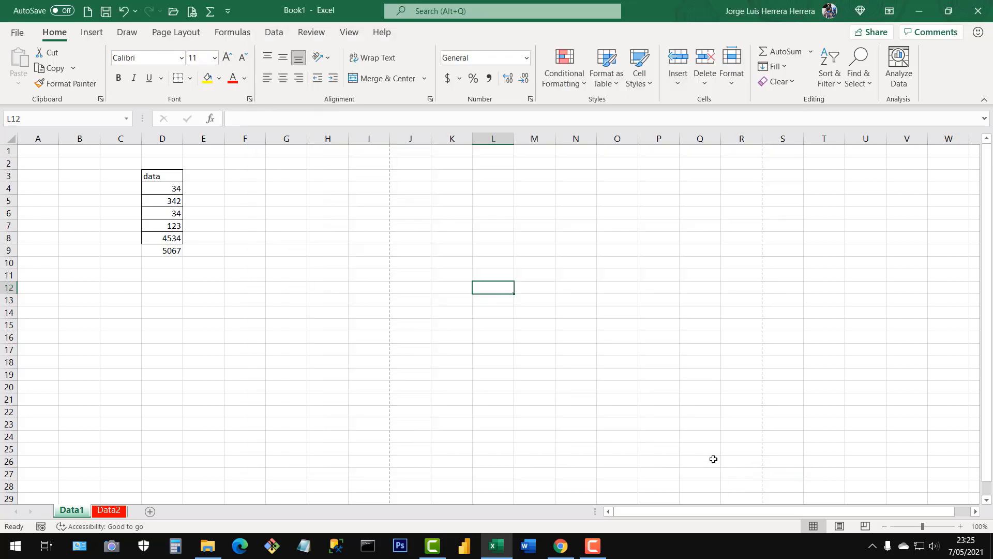
# Review the account and product information for the Office subscription, and return to the workbook.
pyautogui.click(18, 32)
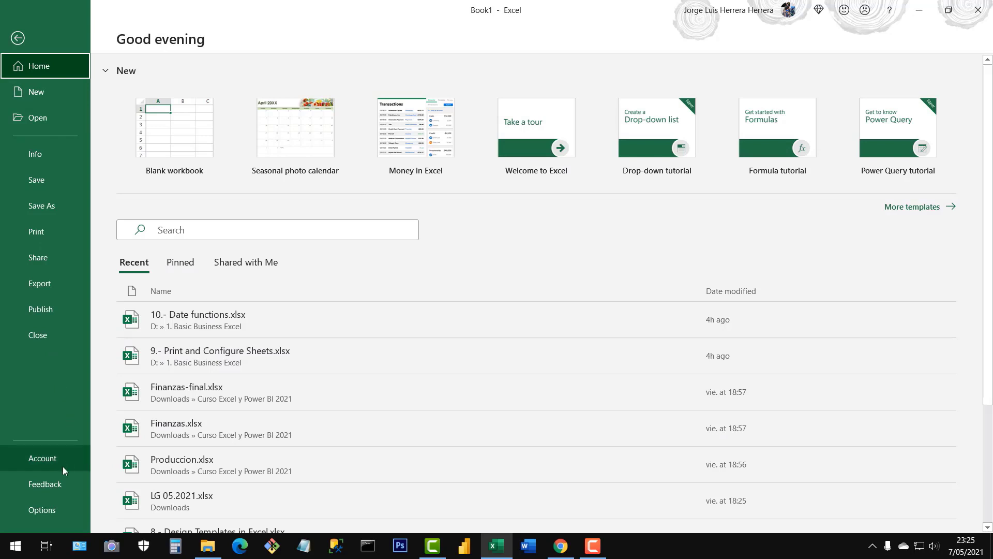
pyautogui.click(47, 461)
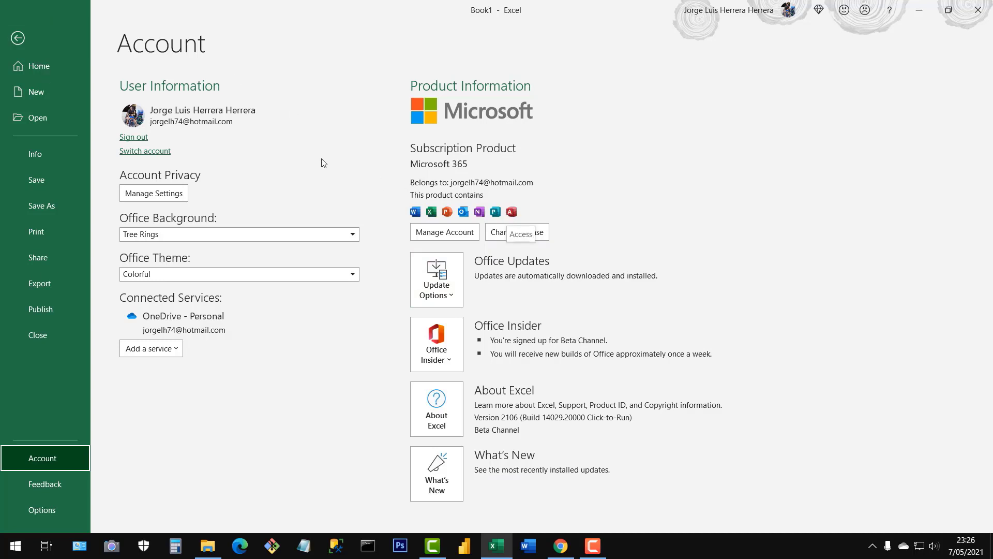
pyautogui.click(18, 37)
pyautogui.click(315, 277)
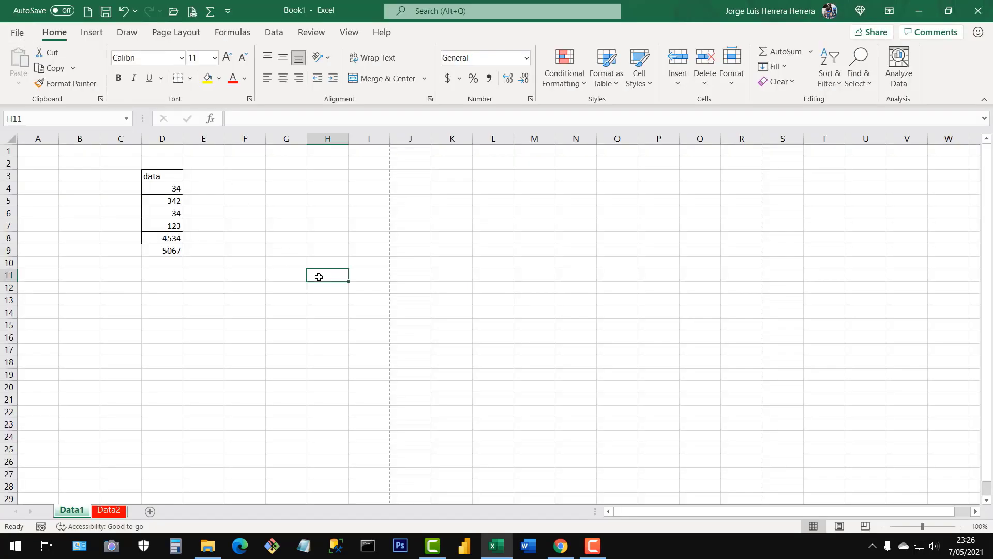
pyautogui.click(293, 319)
pyautogui.click(511, 274)
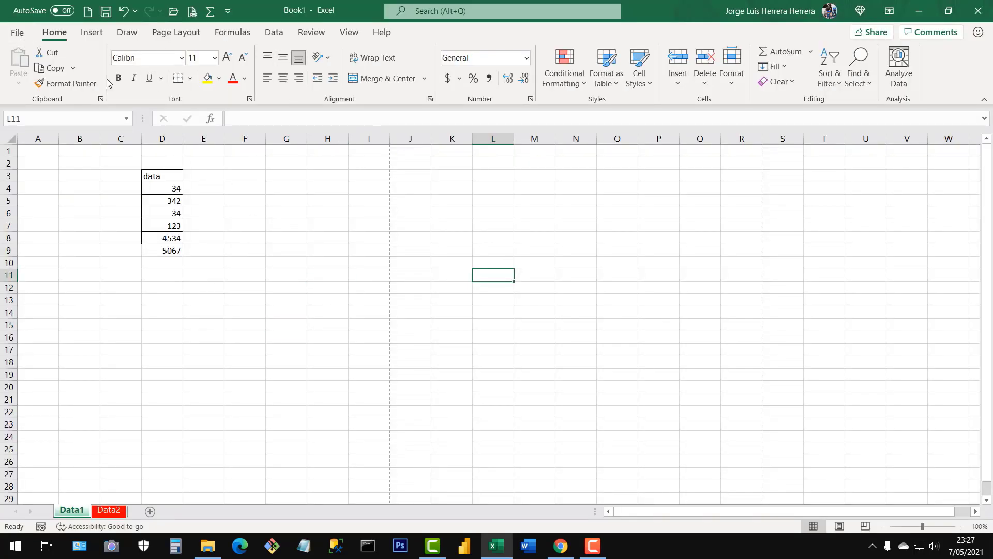
pyautogui.click(268, 258)
pyautogui.click(312, 252)
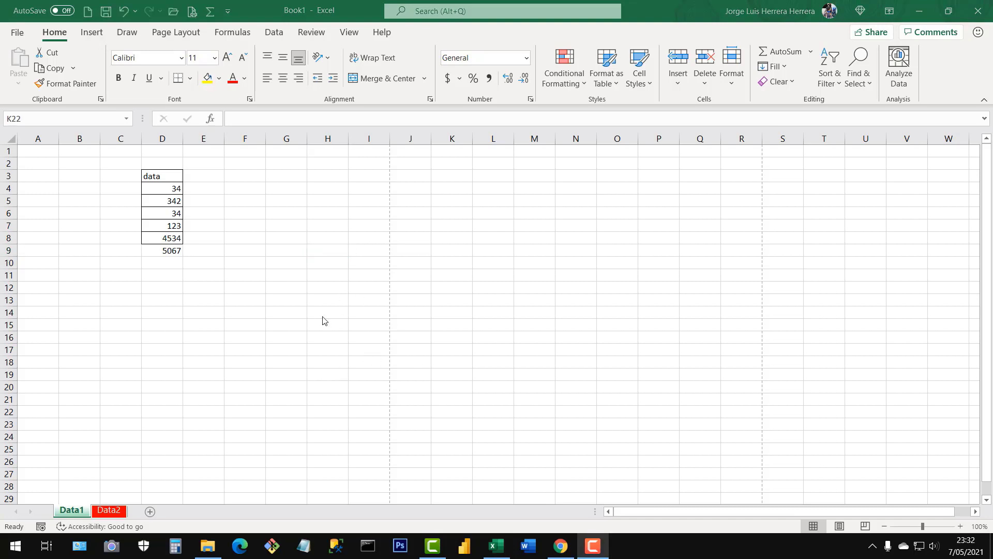
# Switch to the Data2 sheet and enter the heading "Value 1" in cell G5.
pyautogui.click(109, 511)
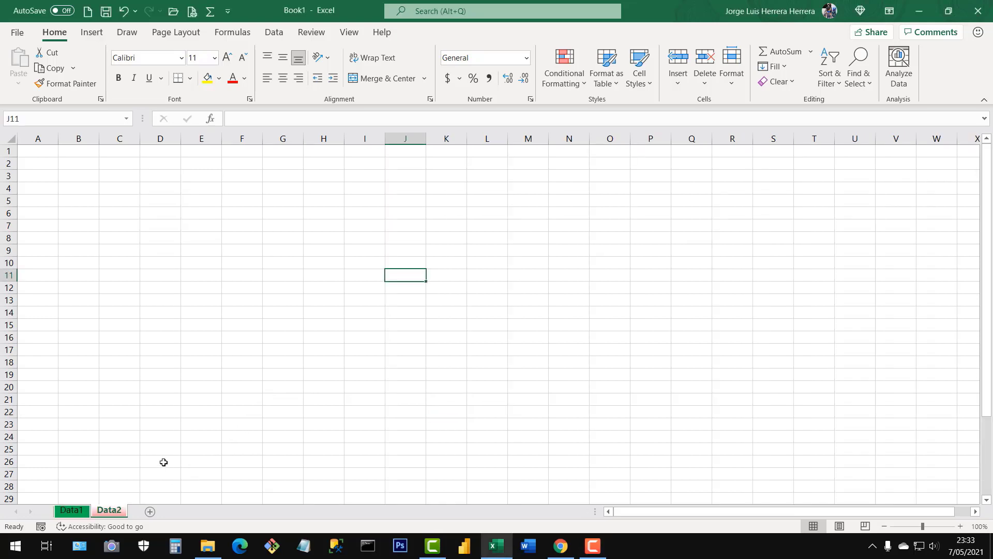
pyautogui.click(169, 196)
pyautogui.click(284, 197)
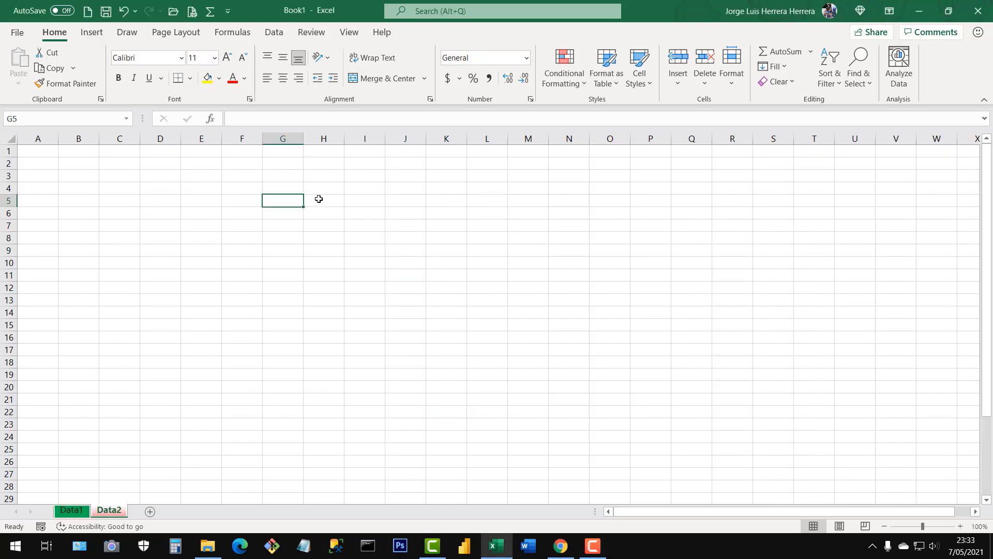
pyautogui.write('Value ')
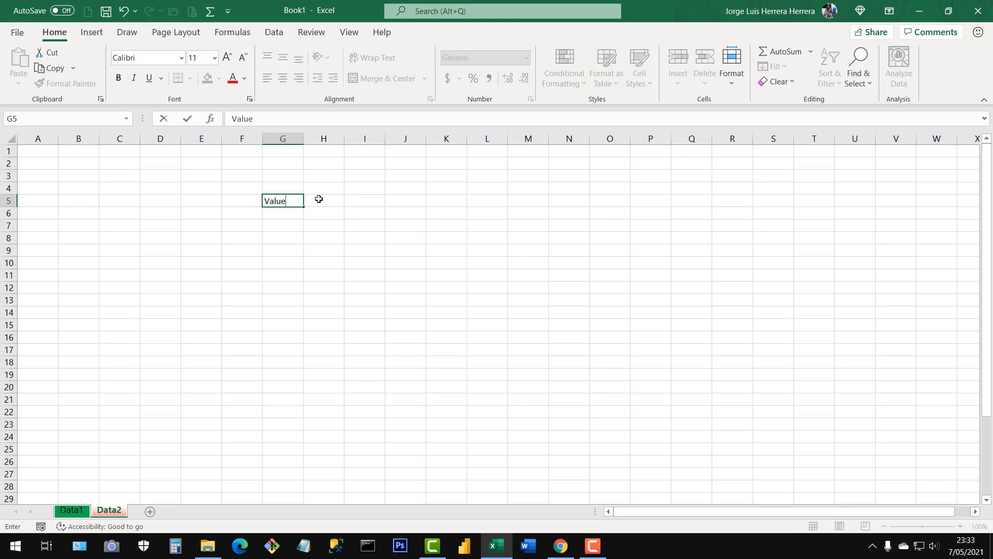
pyautogui.write('1')
# Enter the headings "Value 2" in cell H5 and "Total" in cell I5.
pyautogui.click(319, 199)
pyautogui.write('CV')
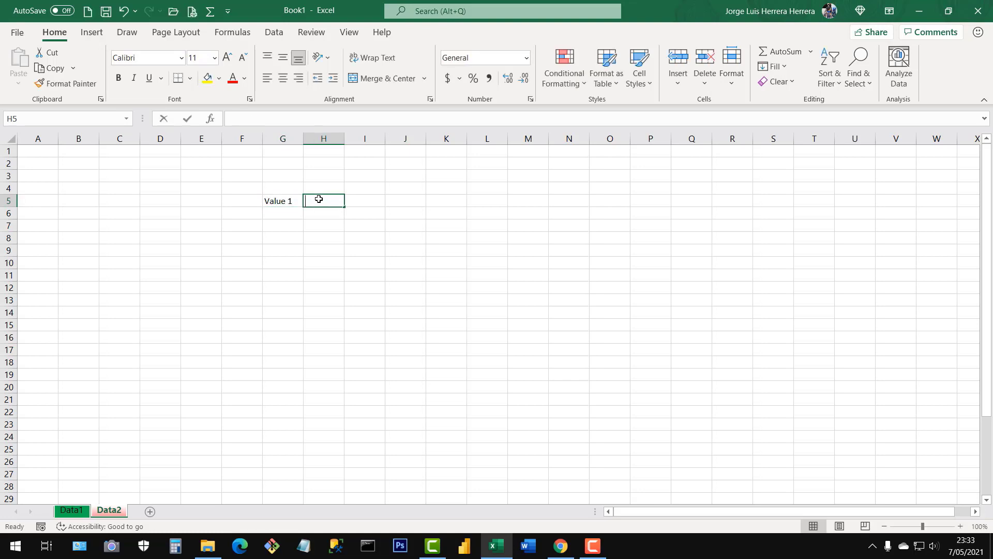
pyautogui.press('BackSpace')
pyautogui.press('BackSpace')
pyautogui.write('Valu')
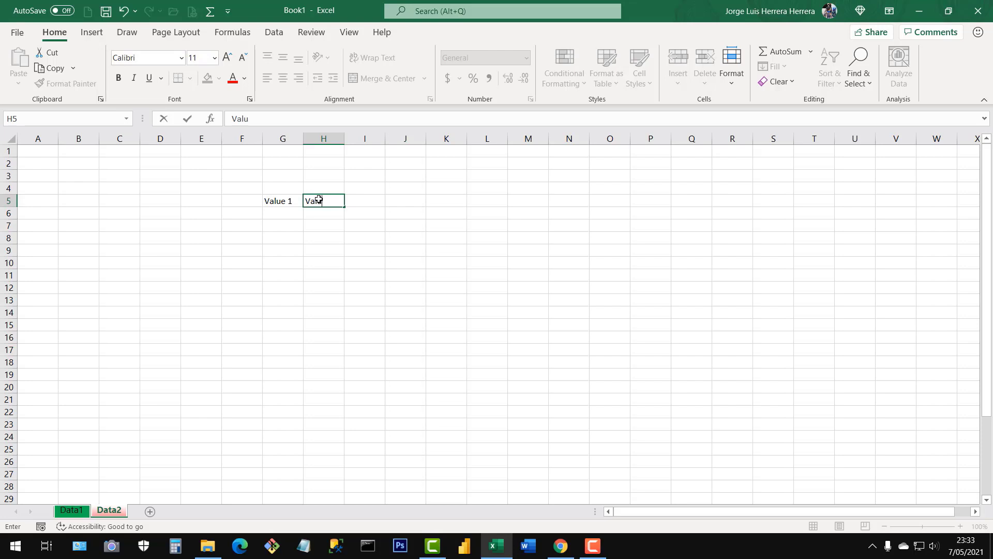
pyautogui.write('e 1')
pyautogui.press('BackSpace')
pyautogui.write('2')
pyautogui.press('Tab')
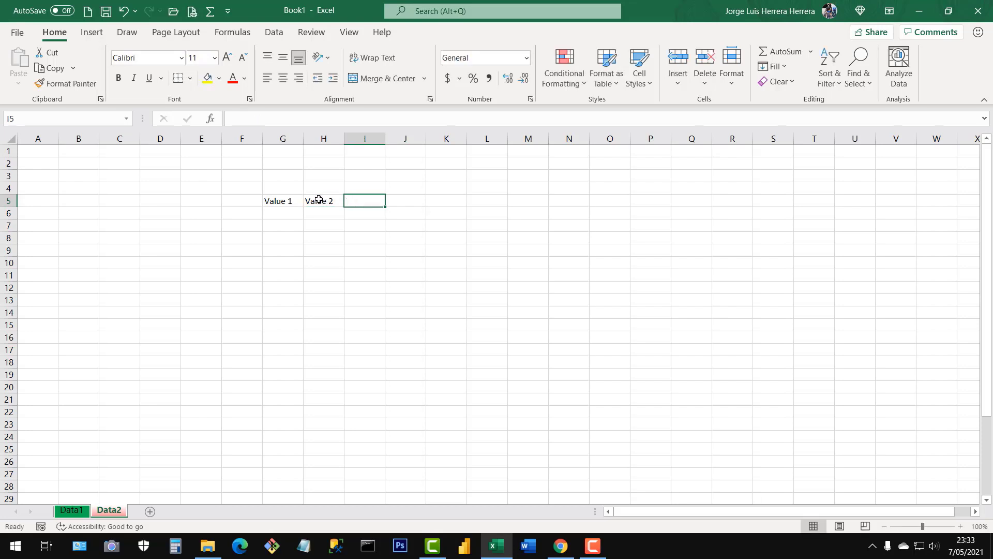
pyautogui.write('Total')
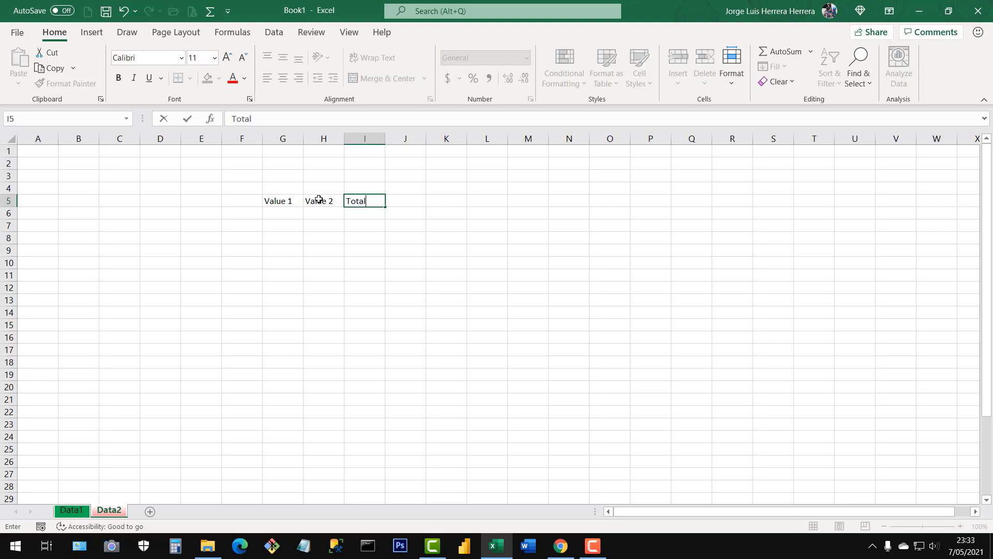
pyautogui.press('Down')
# Fill the Value 1 column in G6 to G11 with the numbers 2, 5, 48, 52, 26 and 58.
pyautogui.moveTo(290, 216)
pyautogui.mouseDown()
pyautogui.moveTo(288, 296)
pyautogui.moveTo(283, 287)
pyautogui.mouseUp()
pyautogui.click(282, 213)
pyautogui.write('2')
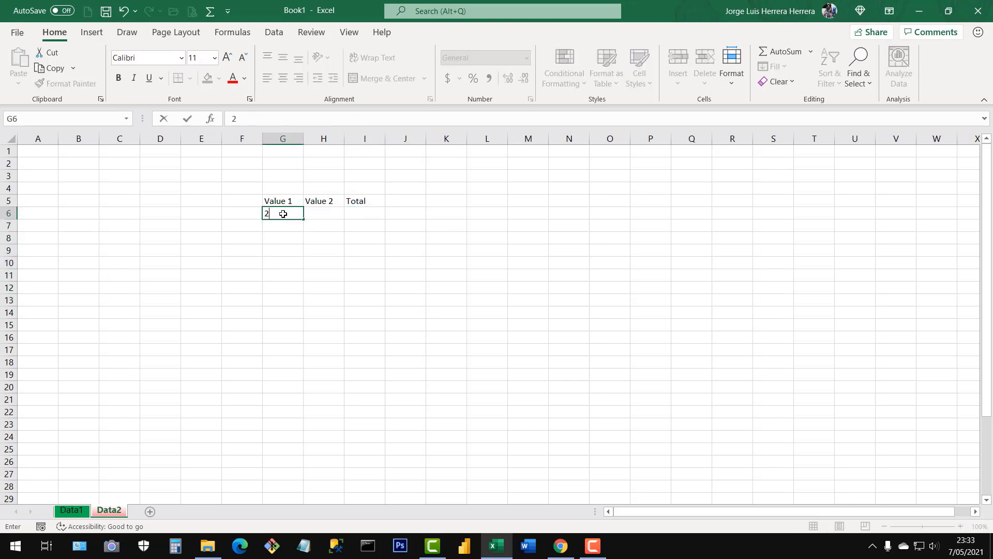
pyautogui.press('Return')
pyautogui.write('5')
pyautogui.press('Return')
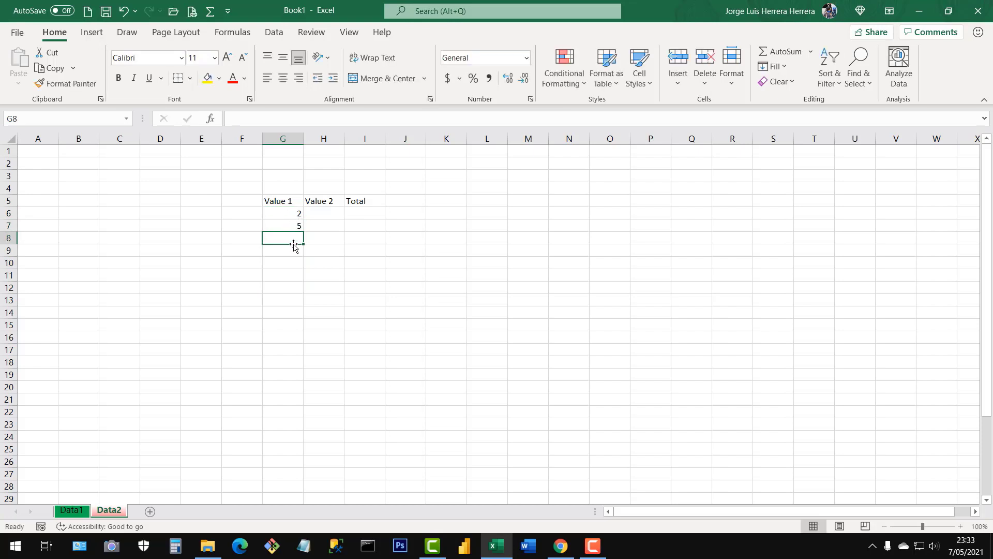
pyautogui.write('48')
pyautogui.press('Return')
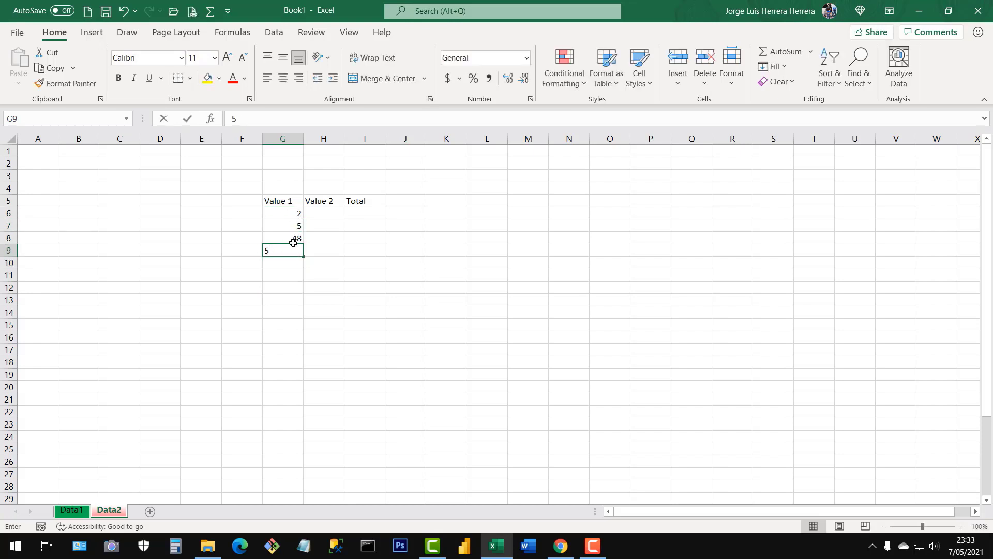
pyautogui.write('52')
pyautogui.press('Return')
pyautogui.write('26')
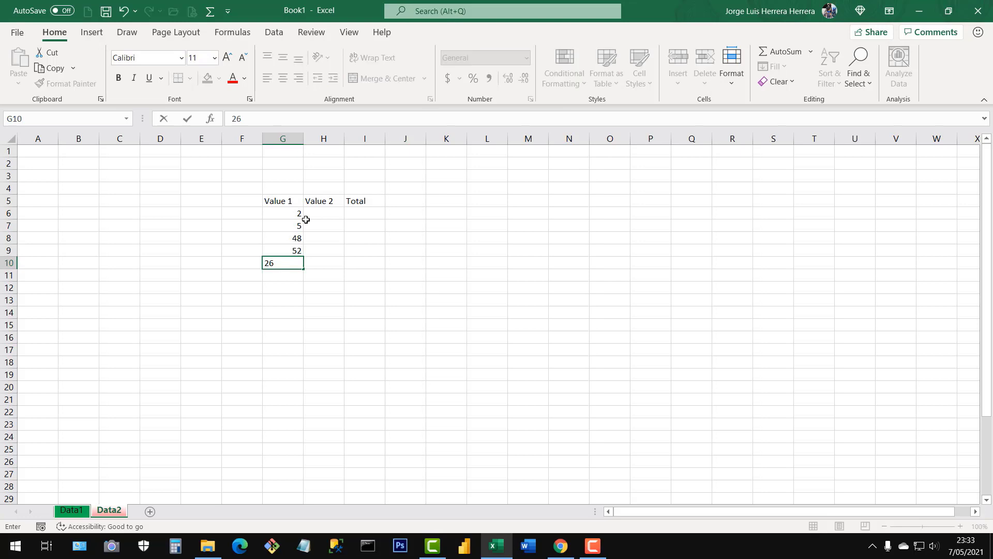
pyautogui.press('Return')
pyautogui.write('58')
pyautogui.press('Return')
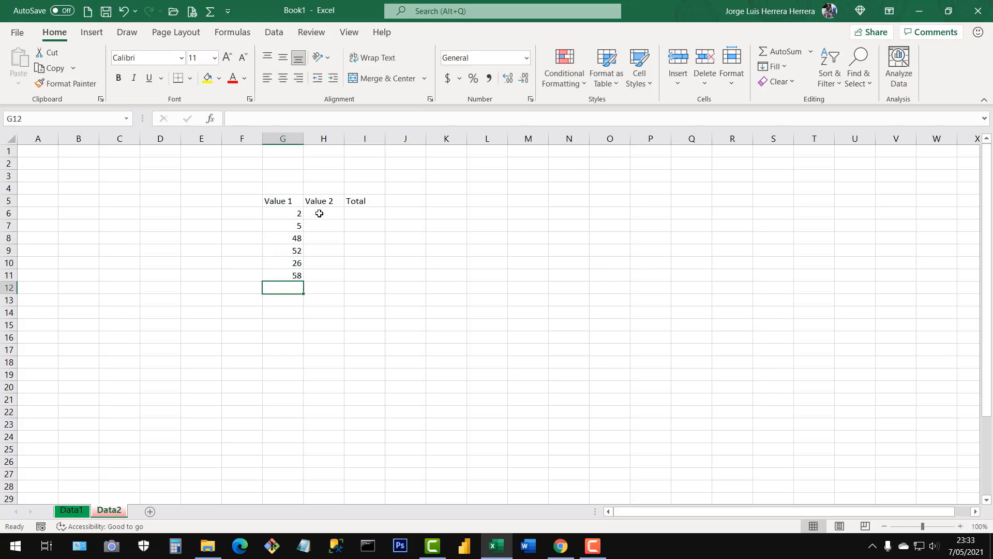
# Fill the Value 2 column in H6 to H11 with the numbers 2, 14, 78, 58, 369 and 25.
pyautogui.click(326, 214)
pyautogui.write('2')
pyautogui.press('Return')
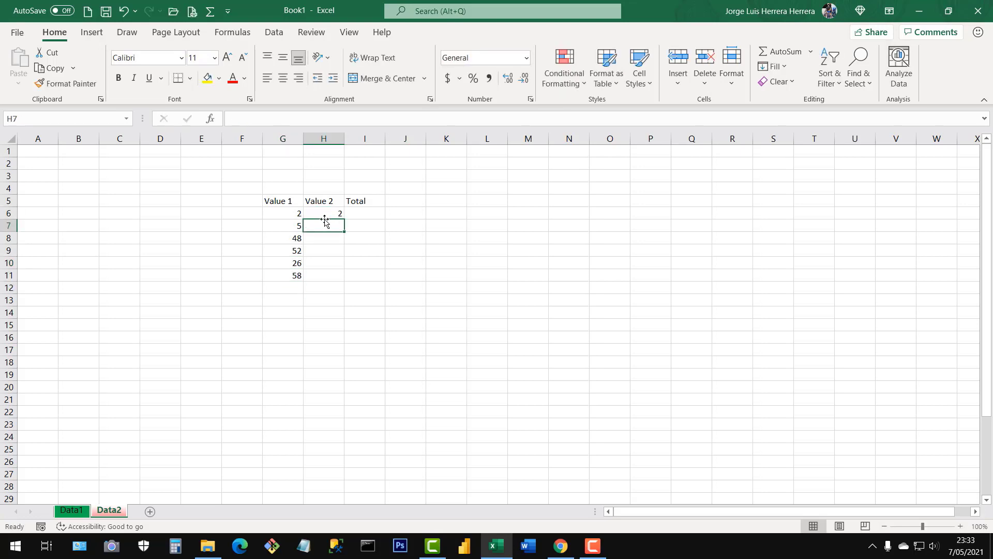
pyautogui.write('14')
pyautogui.press('Return')
pyautogui.write('78')
pyautogui.press('Return')
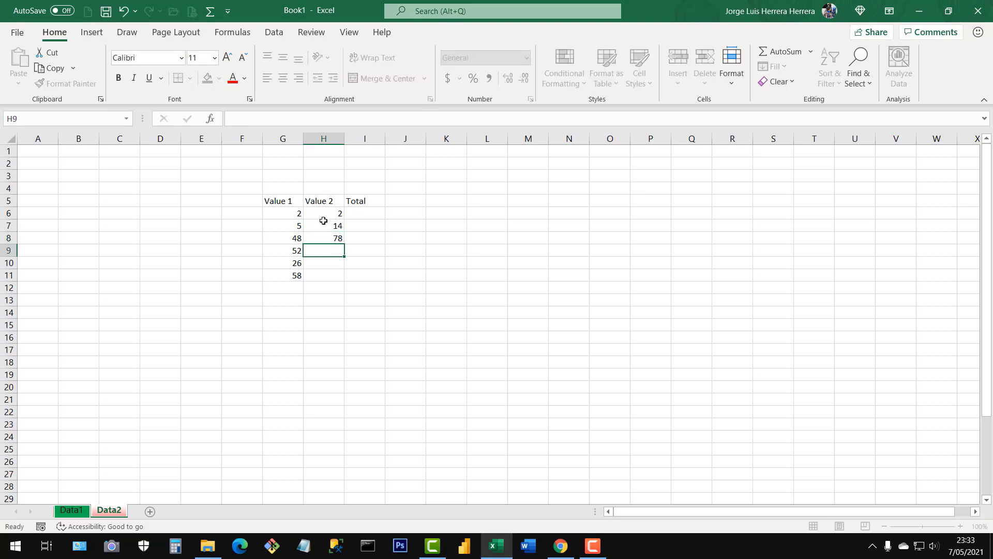
pyautogui.write('58')
pyautogui.press('Return')
pyautogui.write('369')
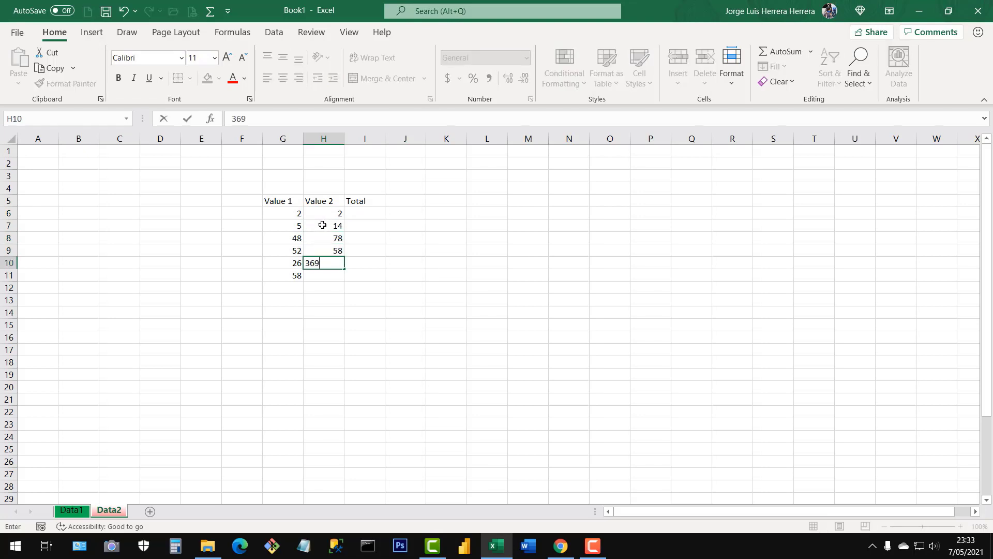
pyautogui.press('Return')
pyautogui.write('25')
pyautogui.press('Return')
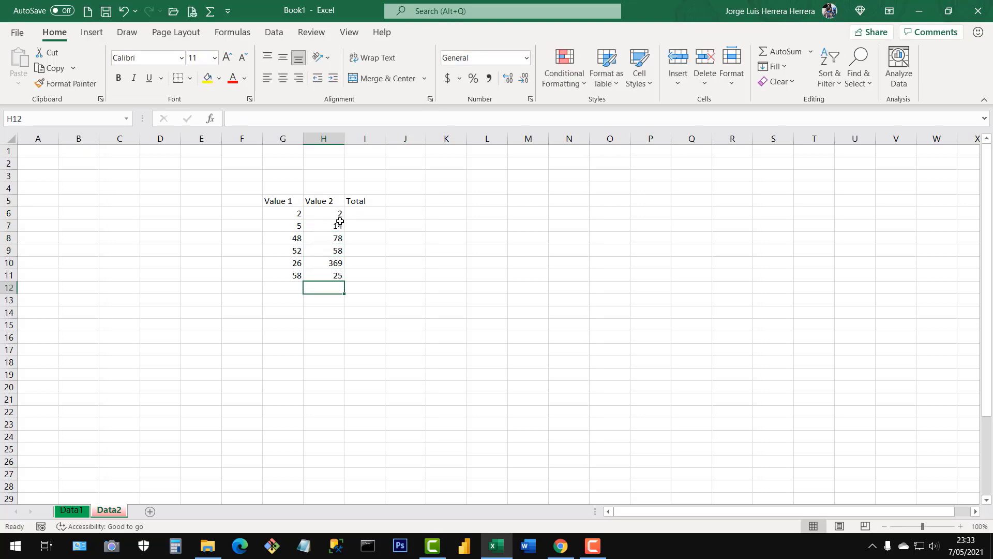
# Change the heading in I5 to "Total 1" and fill the series across to "Total 4" in L5.
pyautogui.click(322, 225)
pyautogui.click(363, 209)
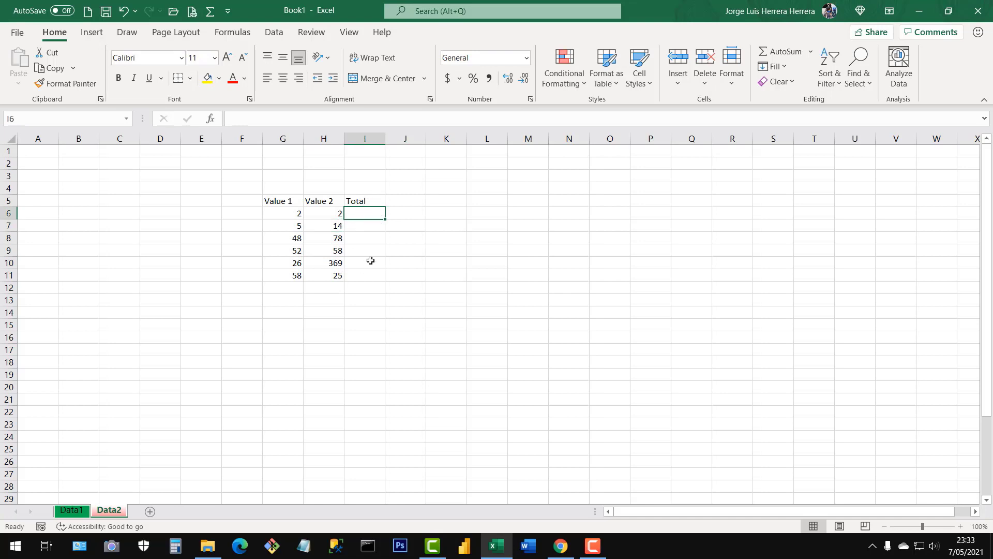
pyautogui.click(961, 526)
pyautogui.click(960, 526)
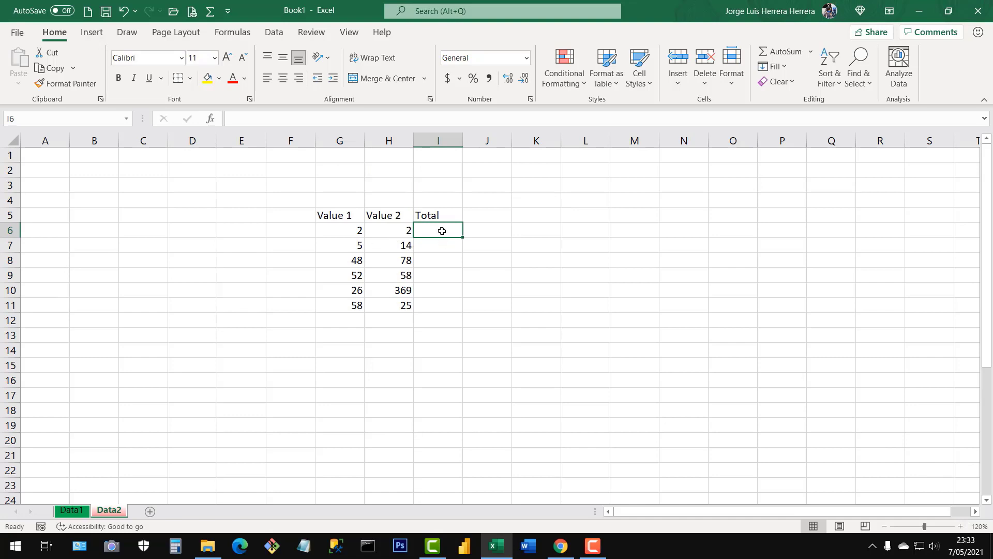
pyautogui.click(449, 217)
pyautogui.doubleClick(450, 216)
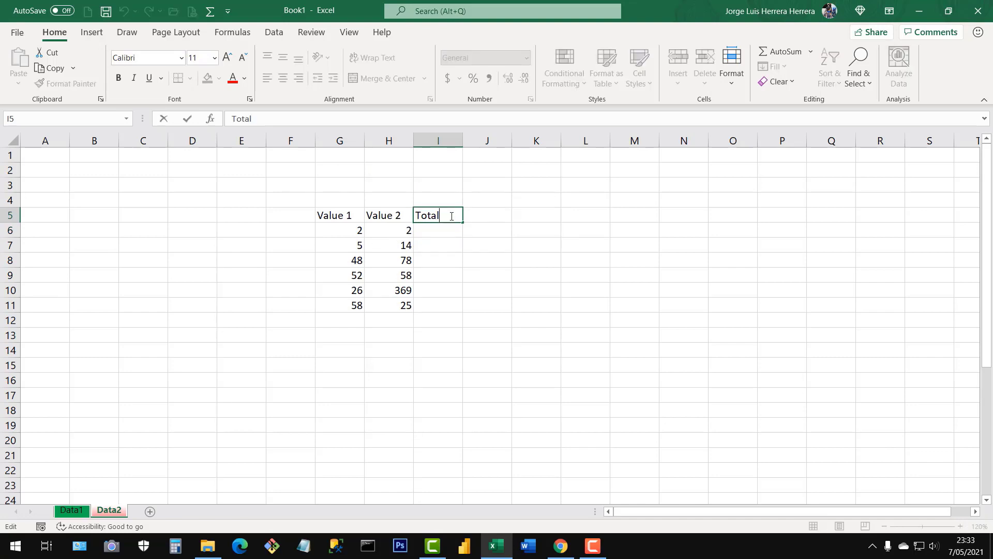
pyautogui.write('1')
pyautogui.click(471, 263)
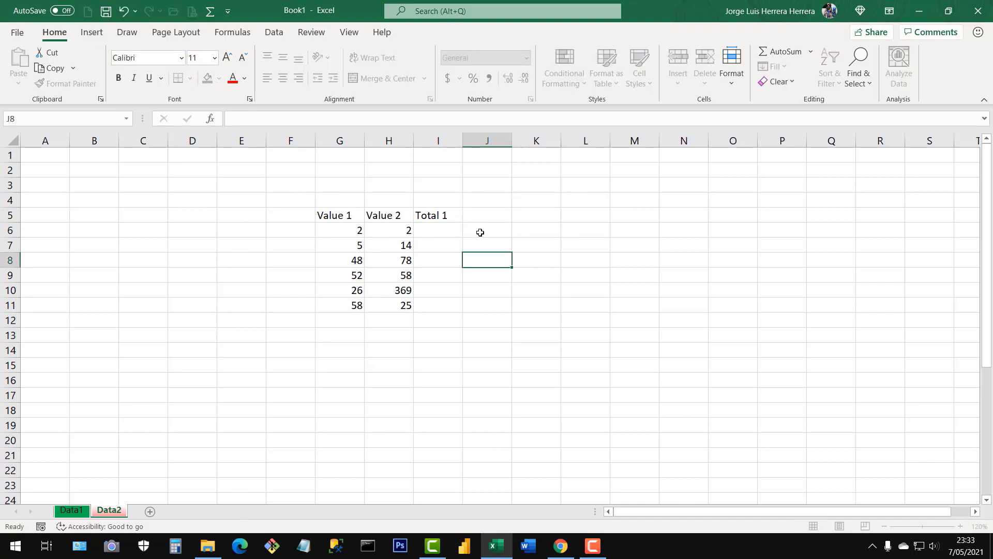
pyautogui.click(442, 215)
pyautogui.moveTo(463, 221); pyautogui.dragTo(612, 218)
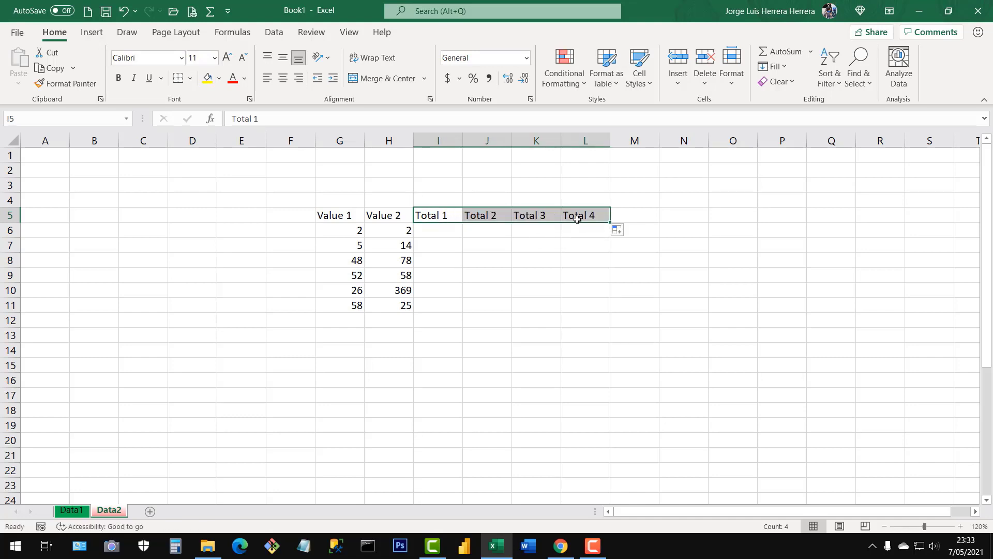
# Undo the series fill of the total headings to the right of I5.
pyautogui.click(487, 242)
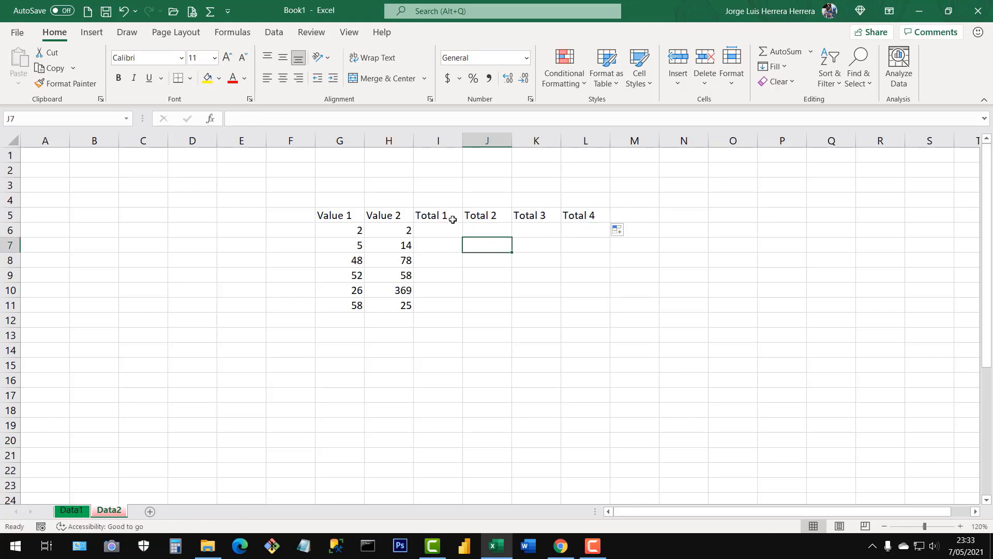
pyautogui.hotkey('ctrl', 'z')
pyautogui.hotkey('ctrl', 'z')
pyautogui.click(450, 256)
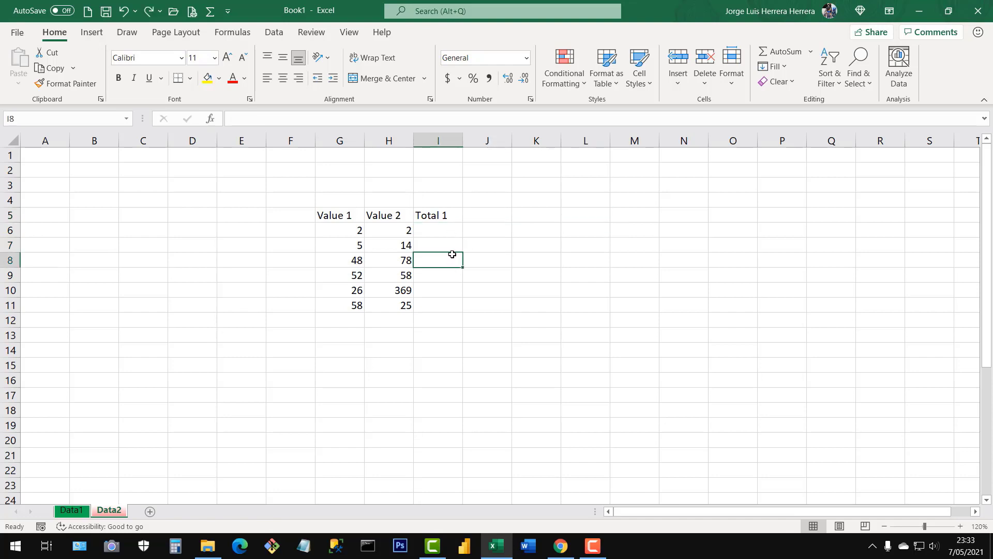
# Fill the "Total 1" heading in I5 across as a series to "Total 4" in L5.
pyautogui.click(427, 217)
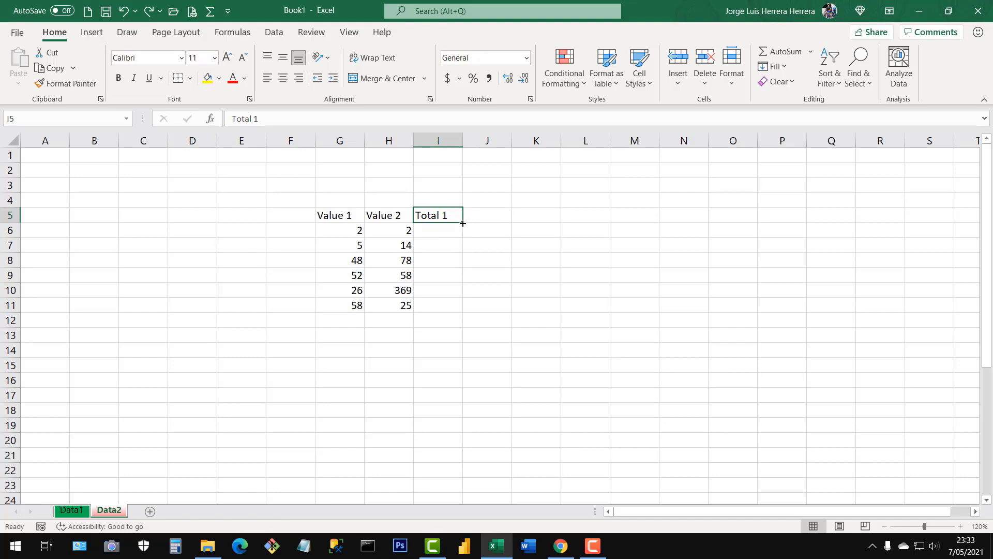
pyautogui.moveTo(462, 223); pyautogui.dragTo(567, 233)
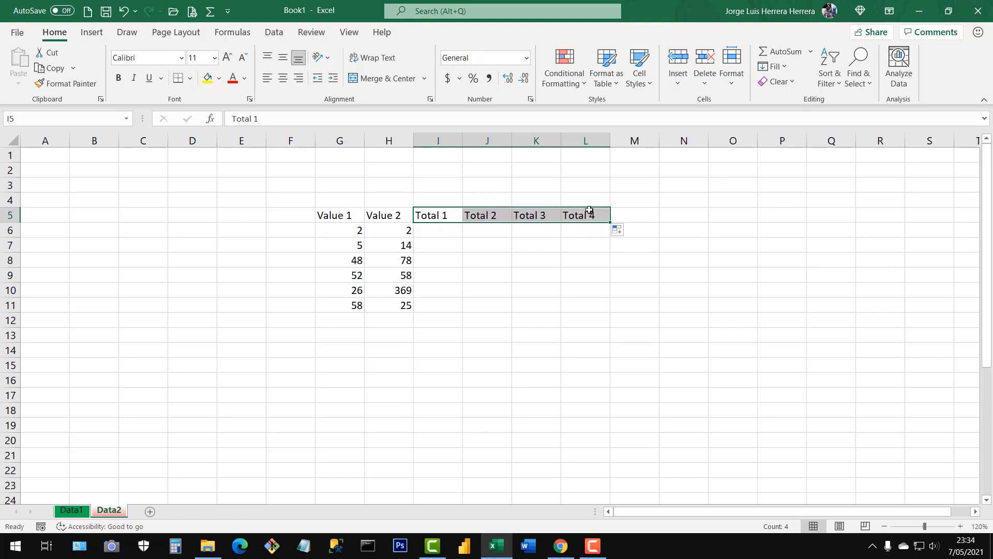
pyautogui.click(537, 259)
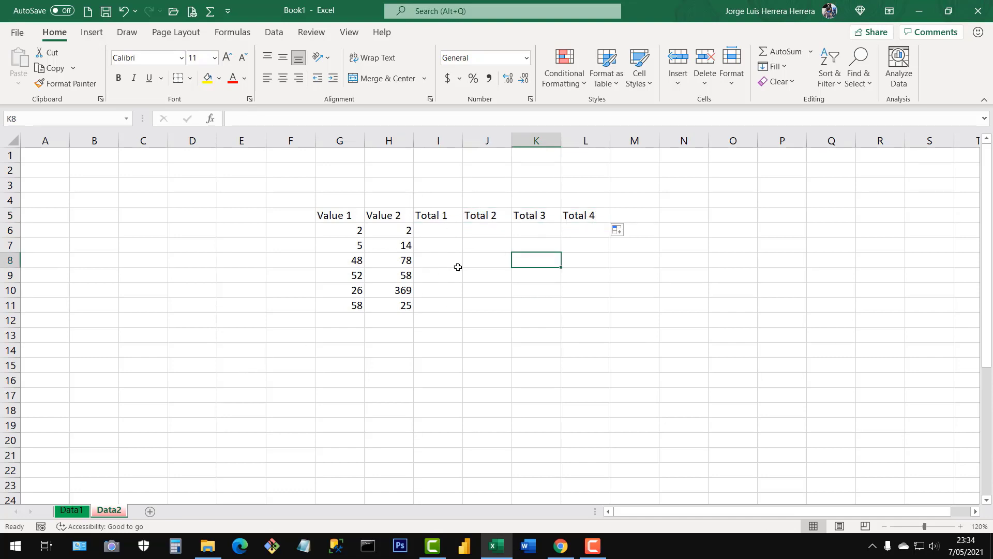
pyautogui.click(359, 234)
pyautogui.click(433, 235)
pyautogui.click(347, 234)
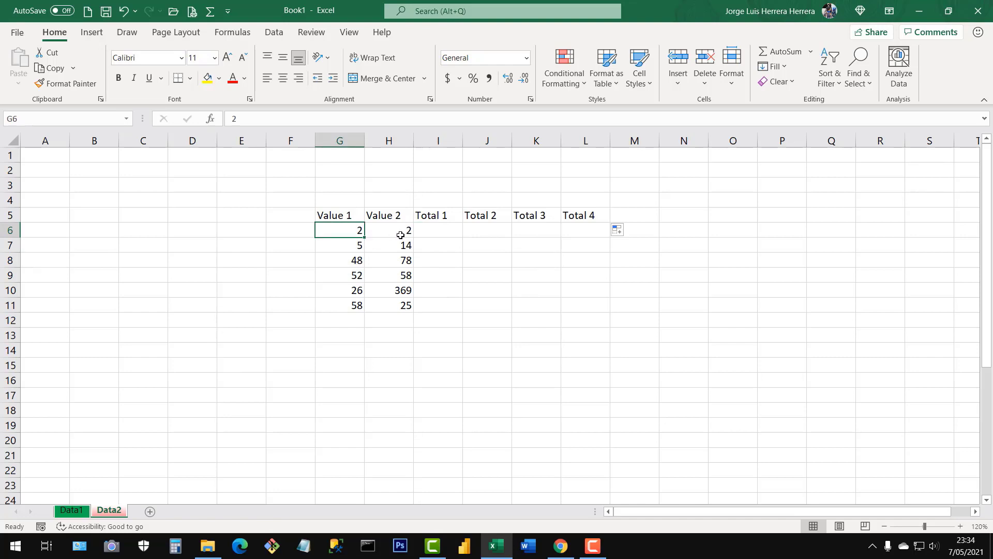
pyautogui.press('Return')
pyautogui.click(441, 234)
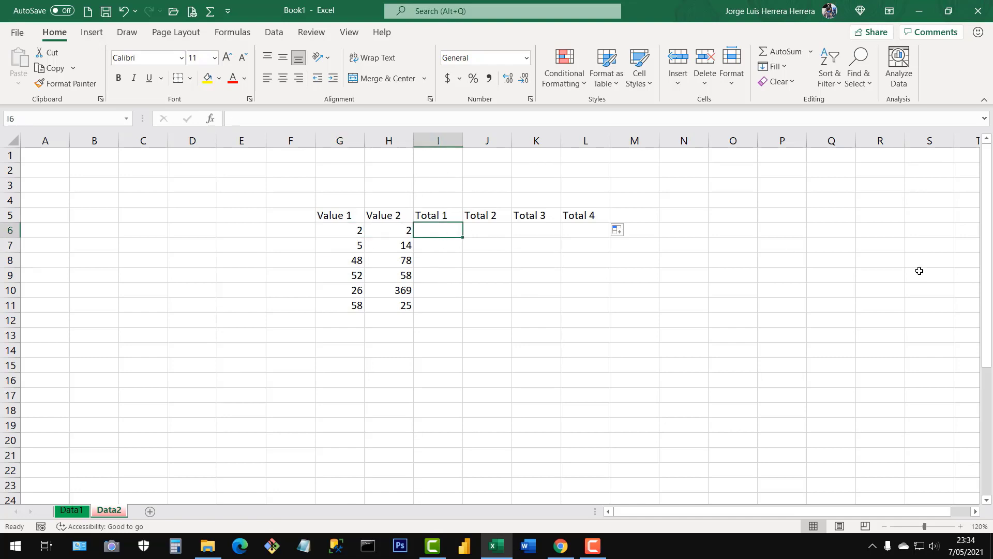
pyautogui.write('=')
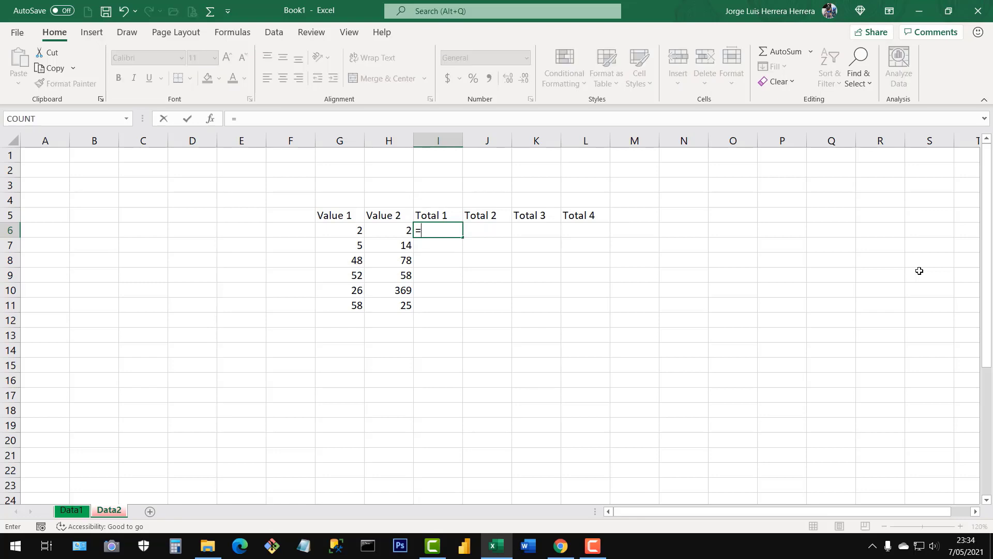
pyautogui.press('BackSpace')
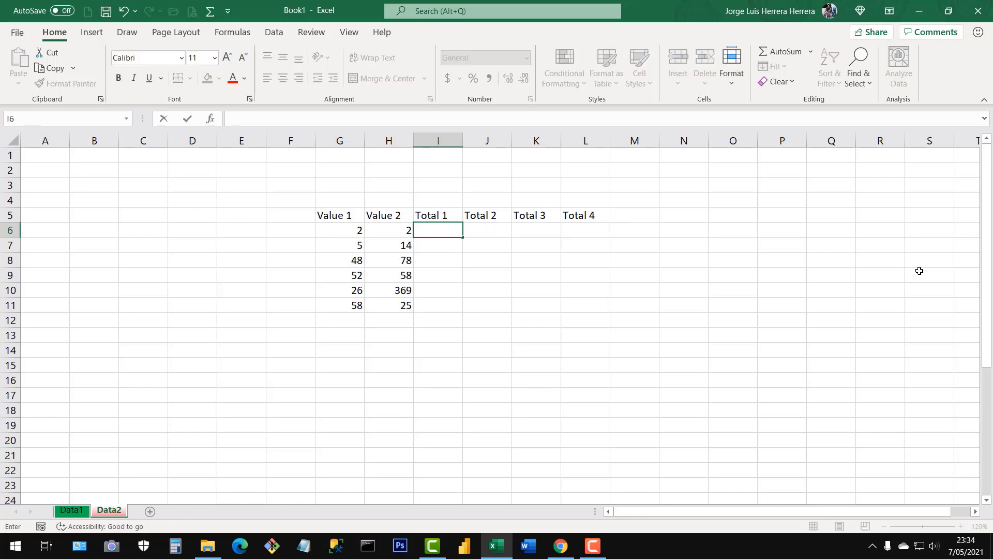
pyautogui.write('+')
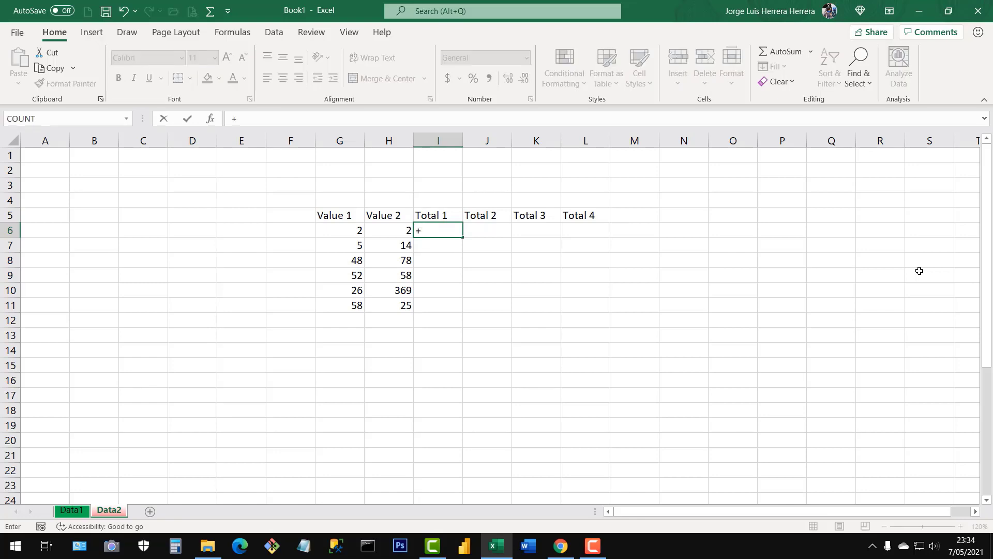
pyautogui.press('BackSpace')
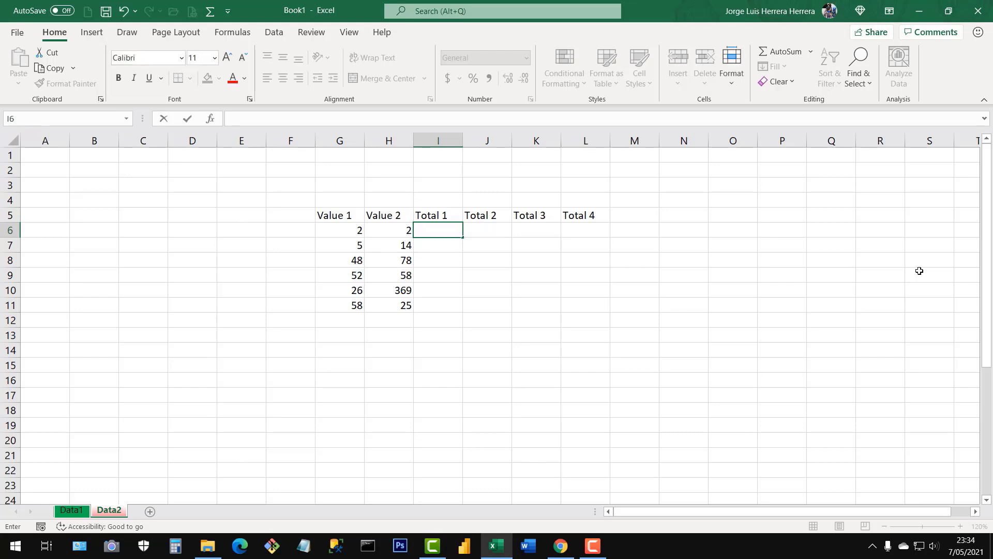
# Enter the formula =G6*H6 in cell I6 to multiply Value 1 by Value 2.
pyautogui.write('=')
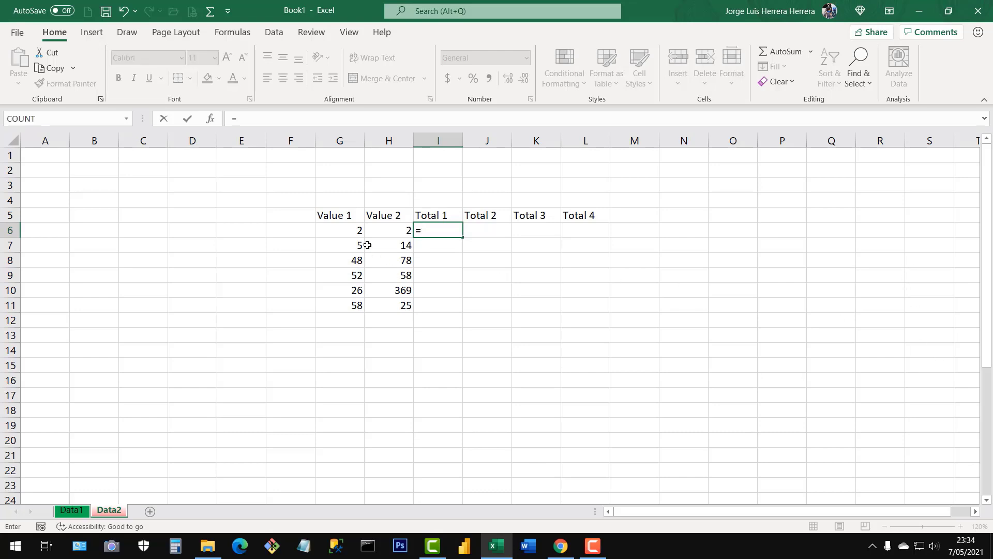
pyautogui.click(343, 230)
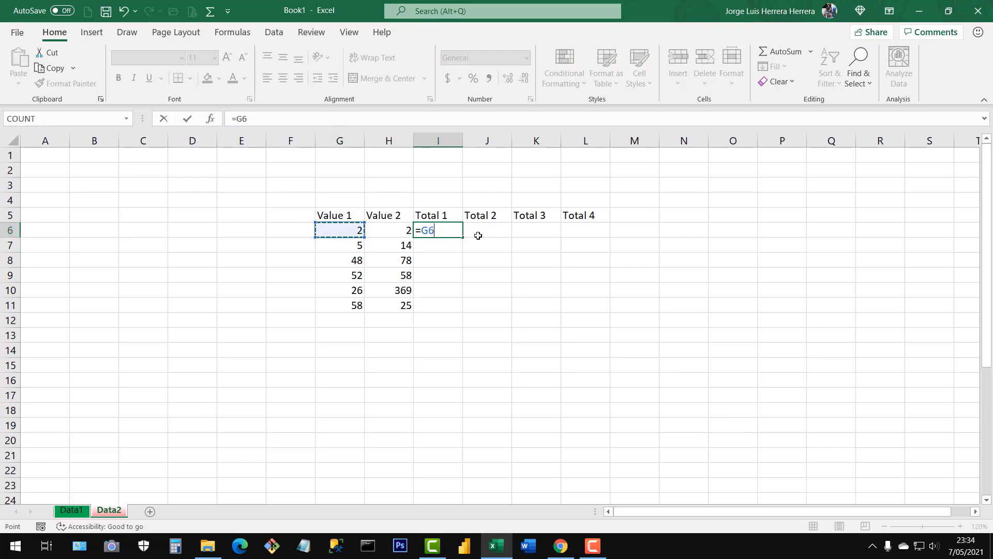
pyautogui.press('BackSpace')
pyautogui.press('BackSpace')
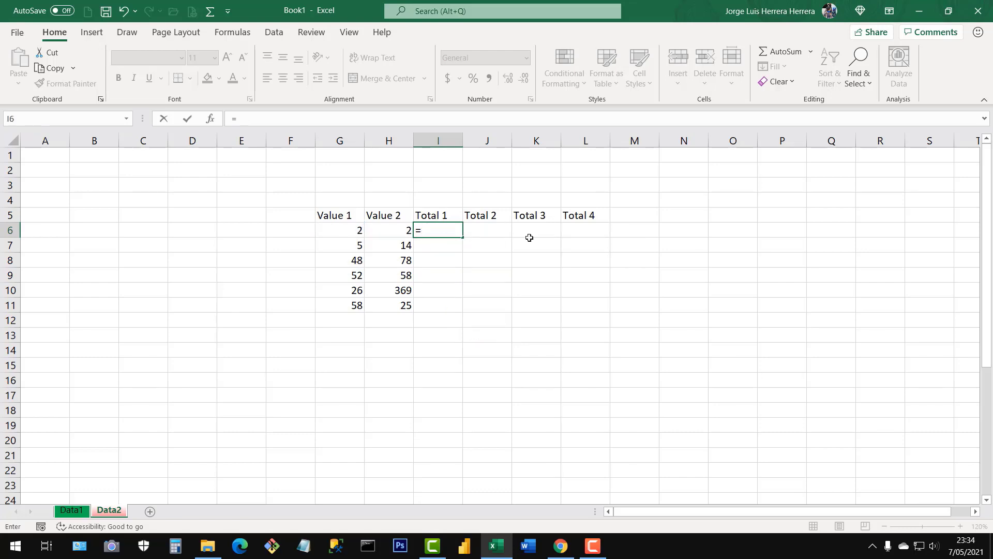
pyautogui.click(353, 233)
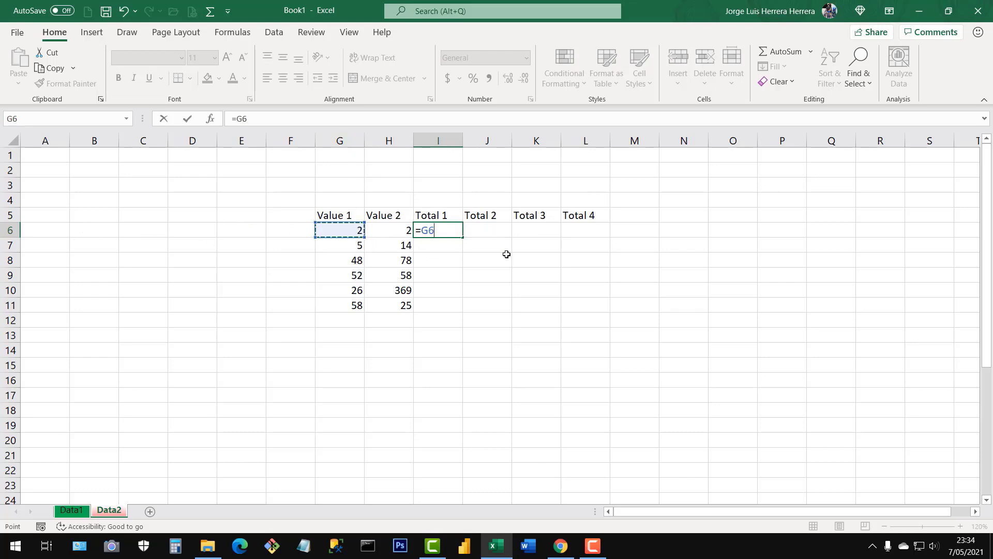
pyautogui.write('*')
pyautogui.click(392, 232)
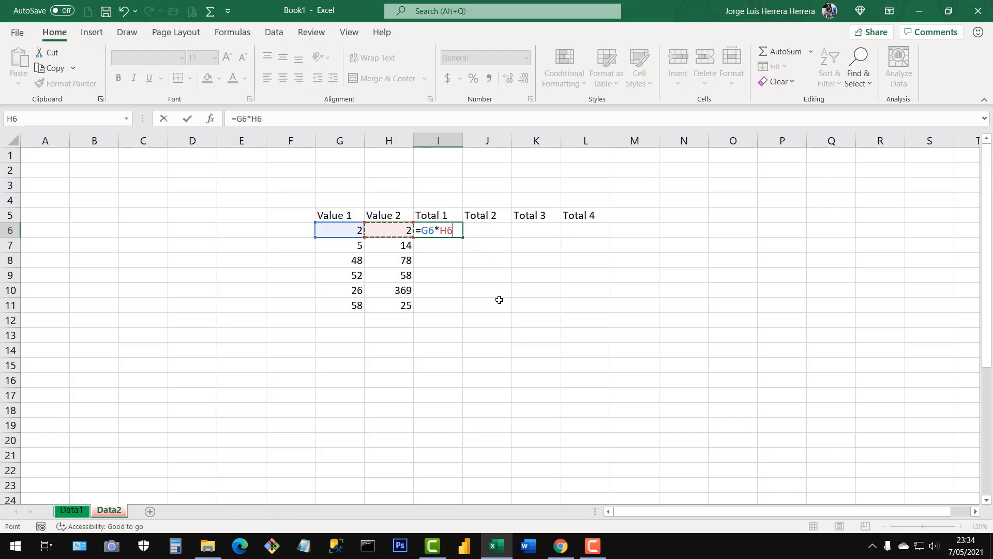
pyautogui.press('Return')
# Copy the multiplication formula in I6 down the Total 1 column to I11.
pyautogui.click(455, 230)
pyautogui.click(354, 230)
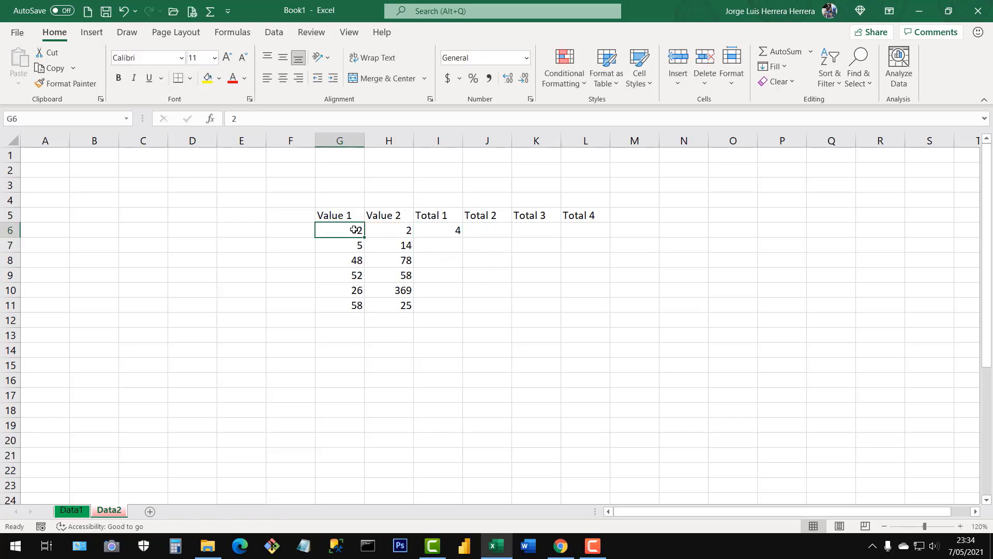
pyautogui.click(396, 230)
pyautogui.click(458, 234)
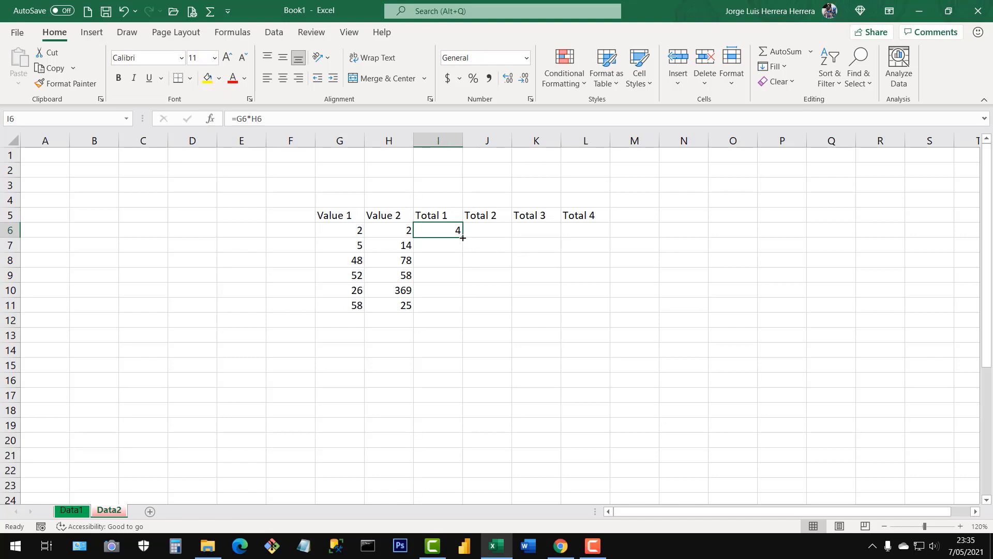
pyautogui.moveTo(462, 238); pyautogui.dragTo(457, 311)
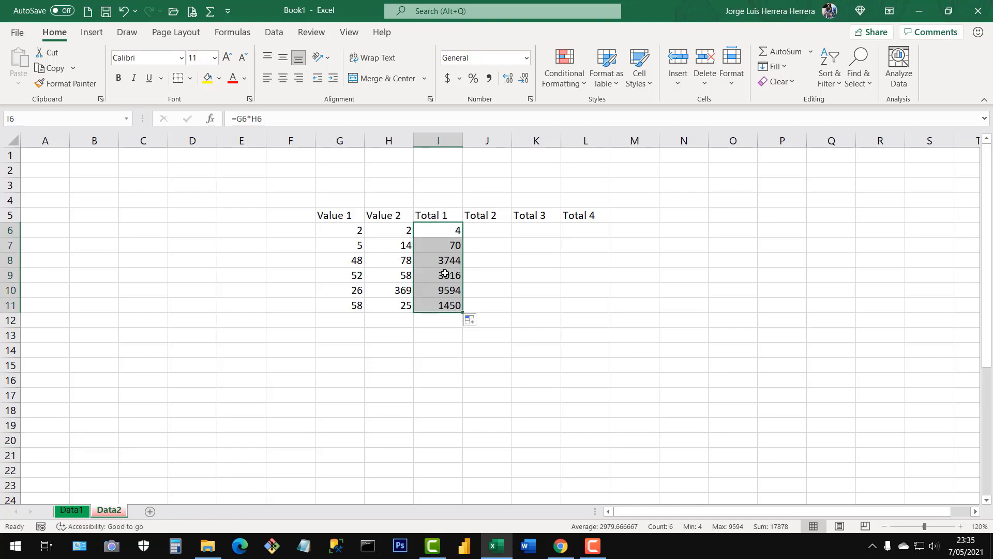
# Compare the Value 1 and Value 2 cells with the formulas and results in the Total 1 column.
pyautogui.moveTo(358, 247); pyautogui.dragTo(401, 246)
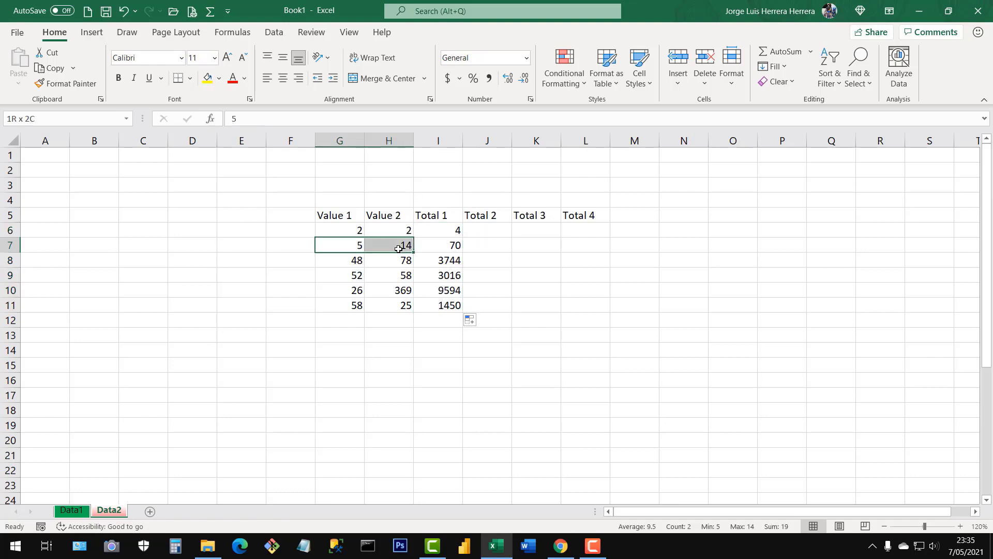
pyautogui.click(402, 246)
pyautogui.click(357, 261)
pyautogui.click(420, 269)
pyautogui.click(447, 232)
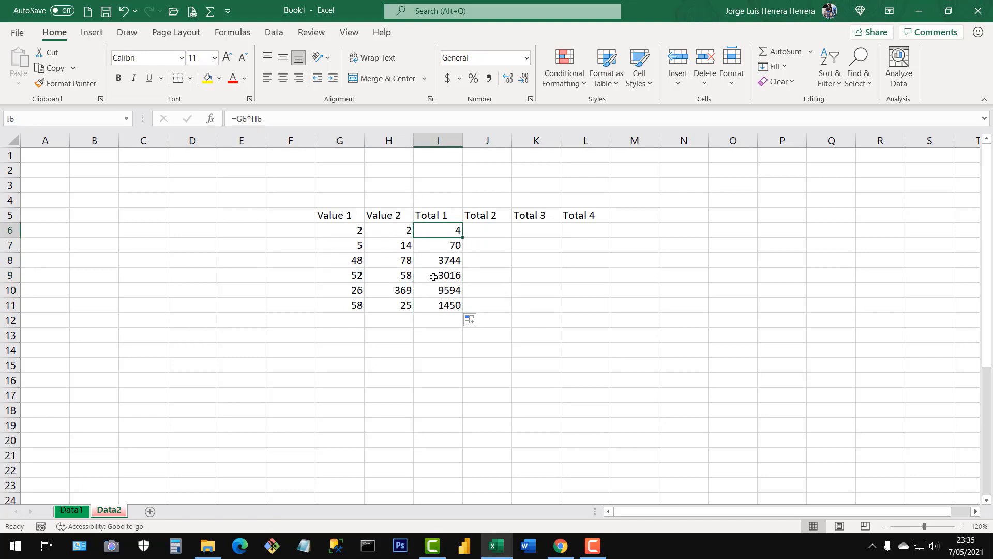
pyautogui.moveTo(439, 270); pyautogui.dragTo(438, 261)
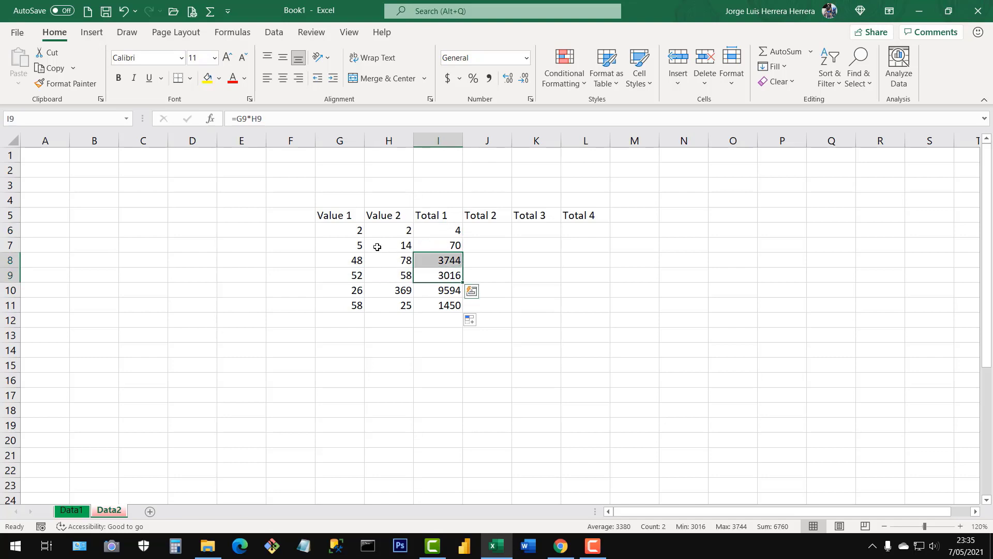
pyautogui.click(442, 233)
pyautogui.click(353, 233)
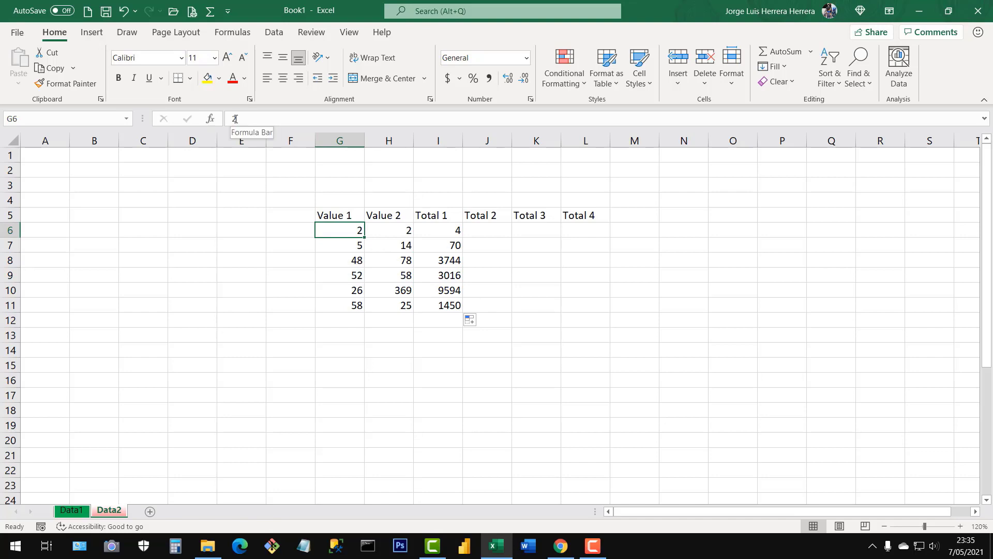
# Erase the cell references from the formula in I6 and rebuild it as =G6*H6.
pyautogui.click(443, 231)
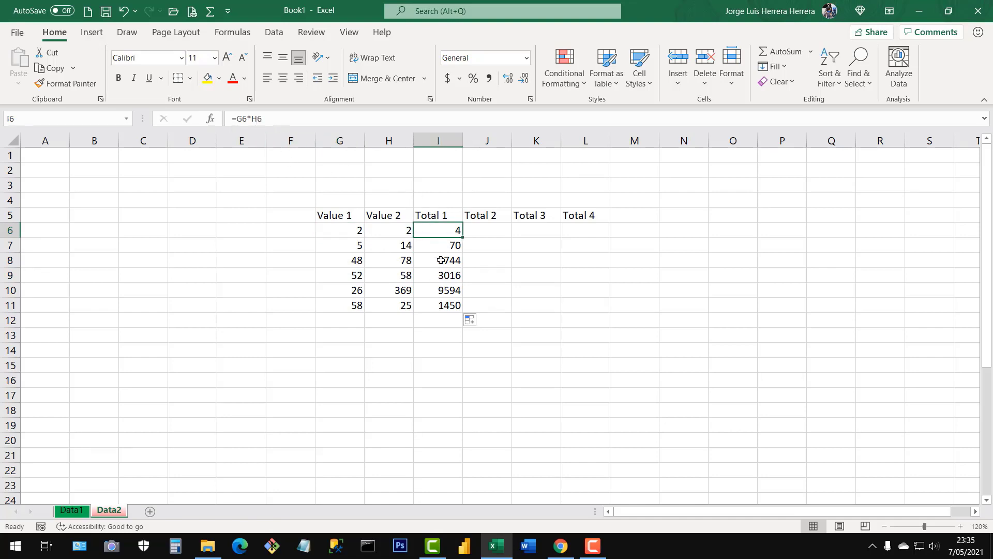
pyautogui.click(267, 118)
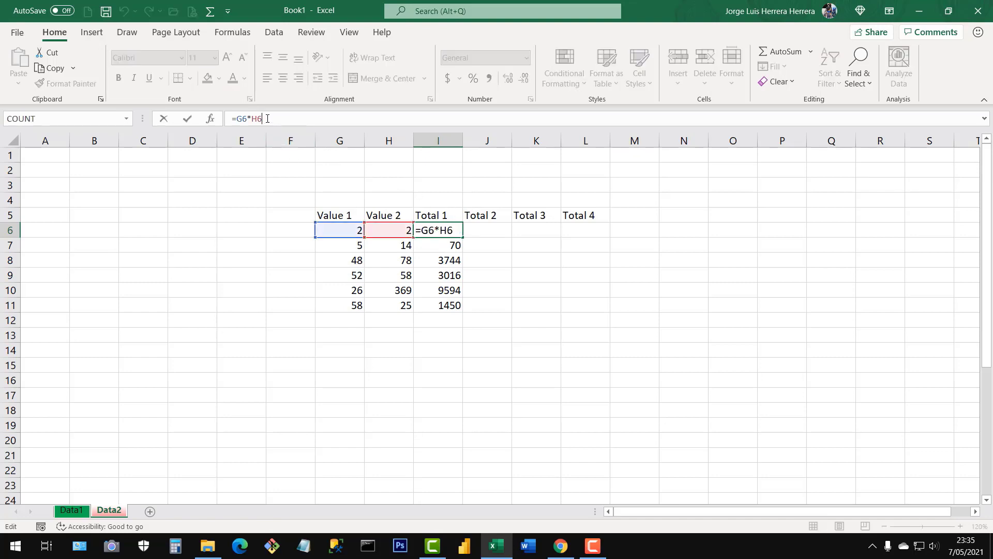
pyautogui.press('BackSpace')
pyautogui.press('BackSpace')
pyautogui.press('BackSpace')
pyautogui.press('BackSpace')
pyautogui.press('BackSpace')
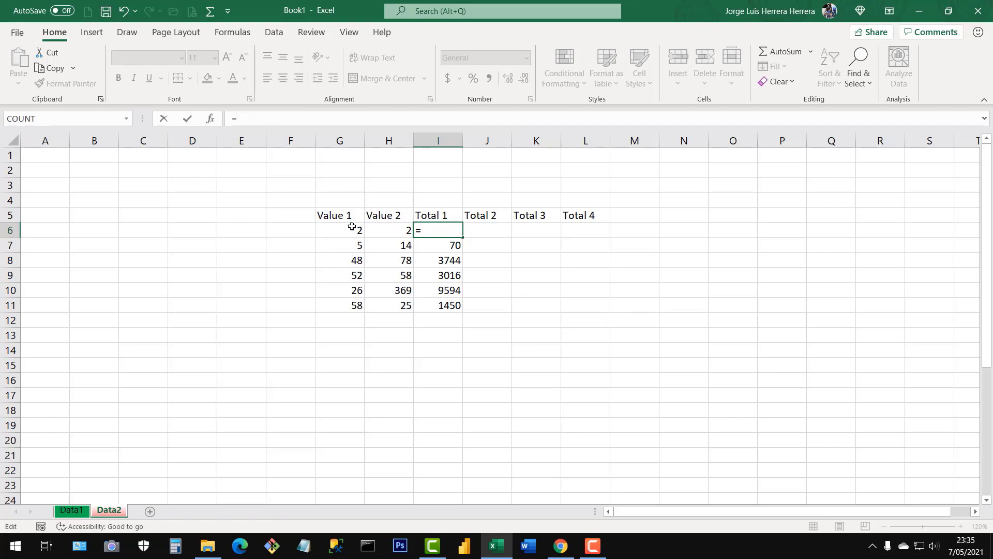
pyautogui.click(352, 226)
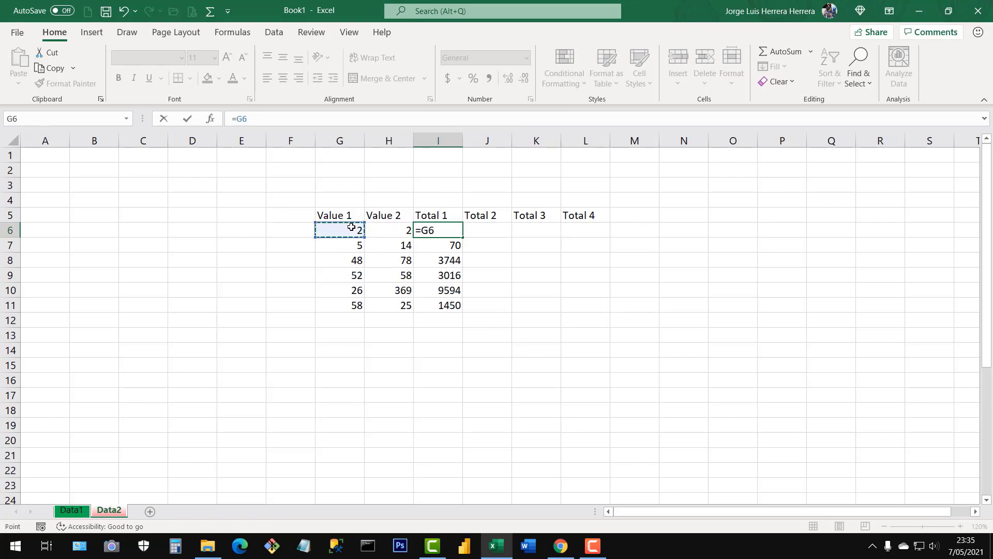
pyautogui.write('*')
pyautogui.click(398, 234)
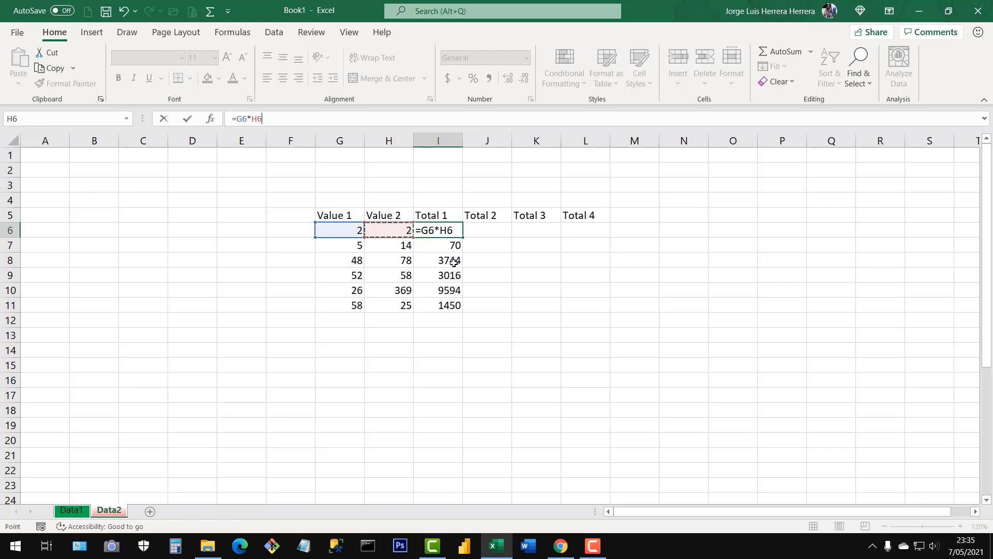
pyautogui.press('Return')
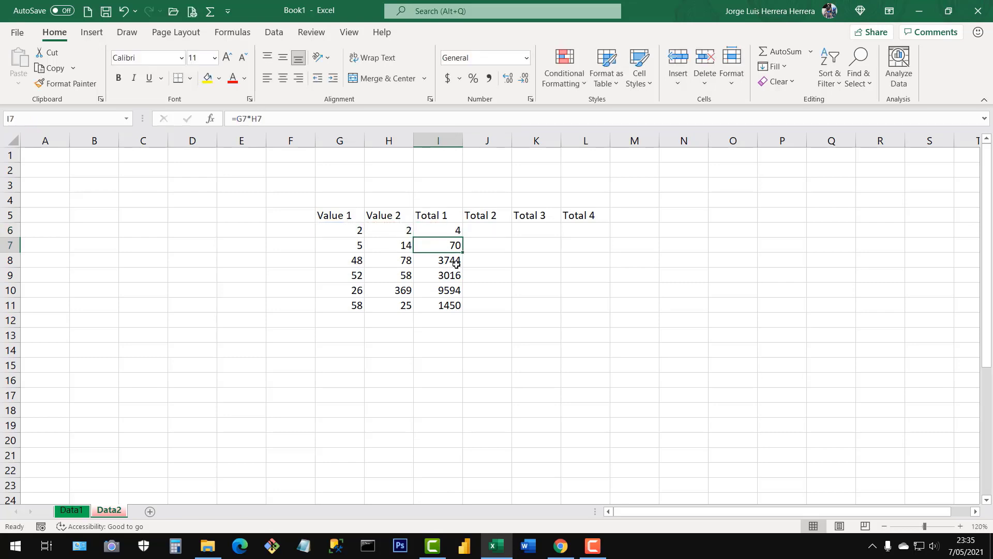
# Open the formula in I6 for in-cell editing and examine its references to G6 and H6.
pyautogui.click(440, 227)
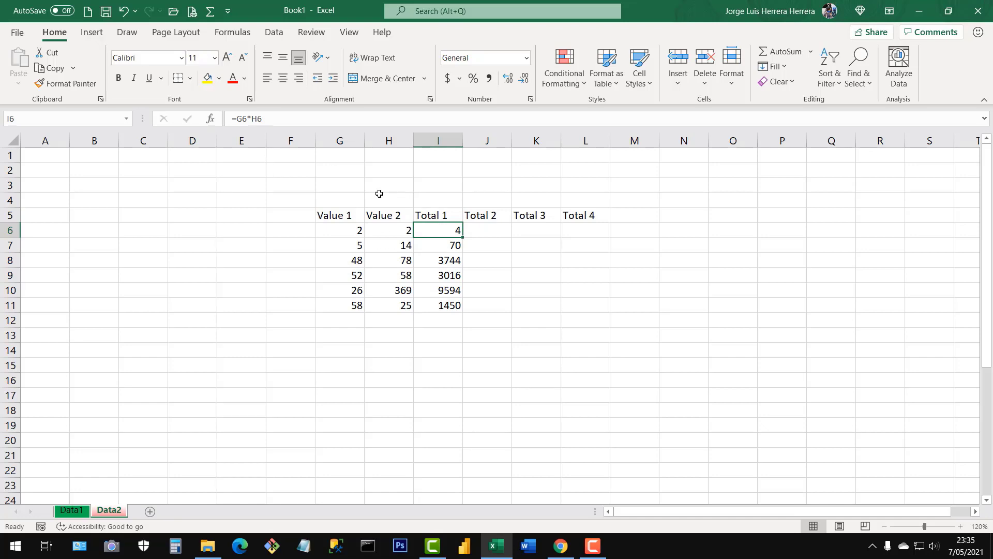
pyautogui.doubleClick(441, 231)
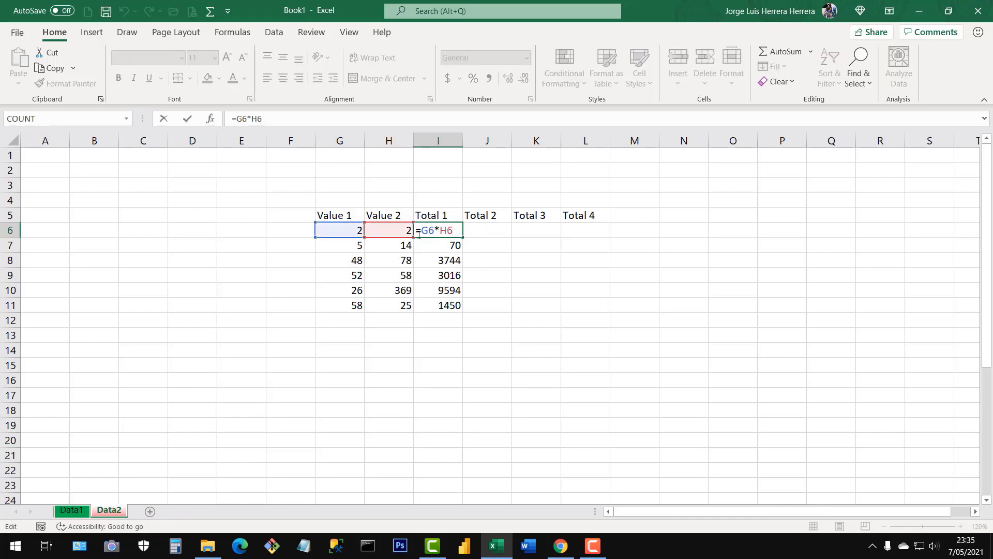
pyautogui.moveTo(457, 233); pyautogui.dragTo(423, 230)
pyautogui.click(452, 231)
pyautogui.moveTo(455, 230); pyautogui.dragTo(442, 231)
pyautogui.press('Return')
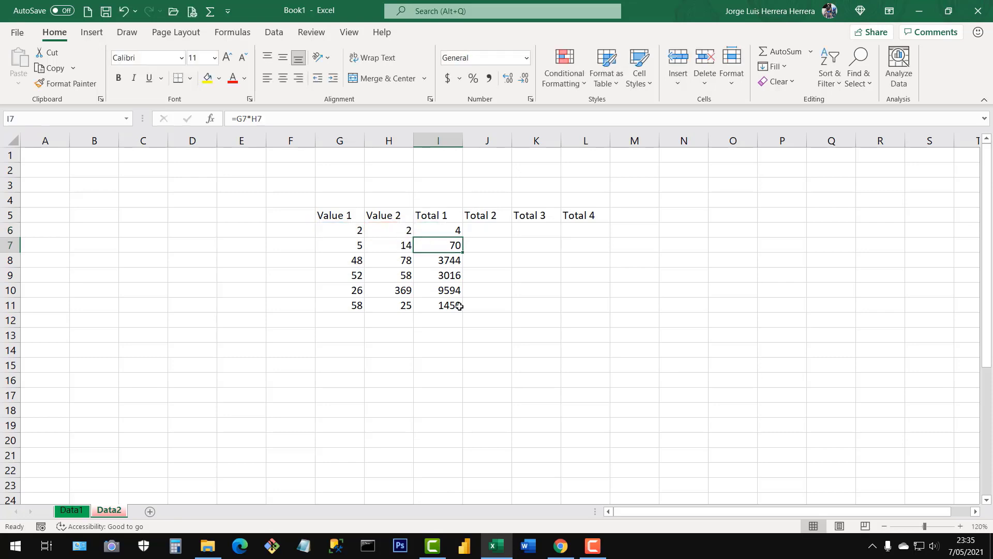
pyautogui.click(447, 228)
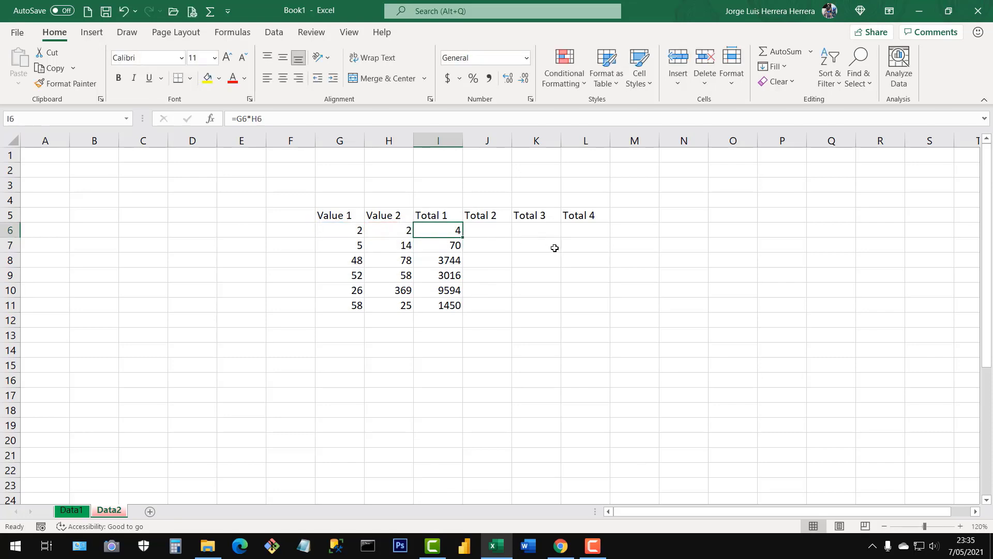
pyautogui.press('F2')
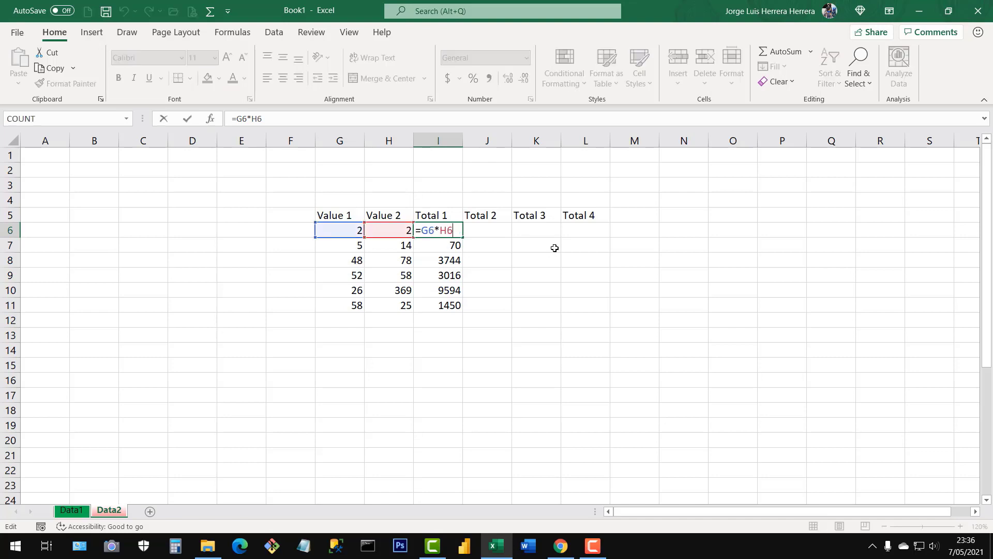
pyautogui.press('Escape')
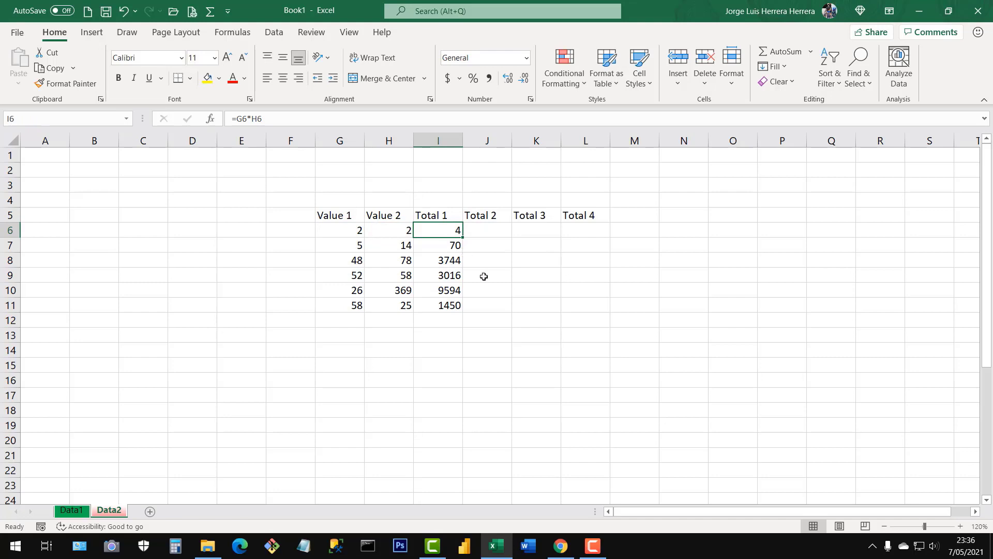
pyautogui.press('F2')
pyautogui.press('Escape')
pyautogui.click(482, 232)
pyautogui.moveTo(361, 232); pyautogui.dragTo(451, 232)
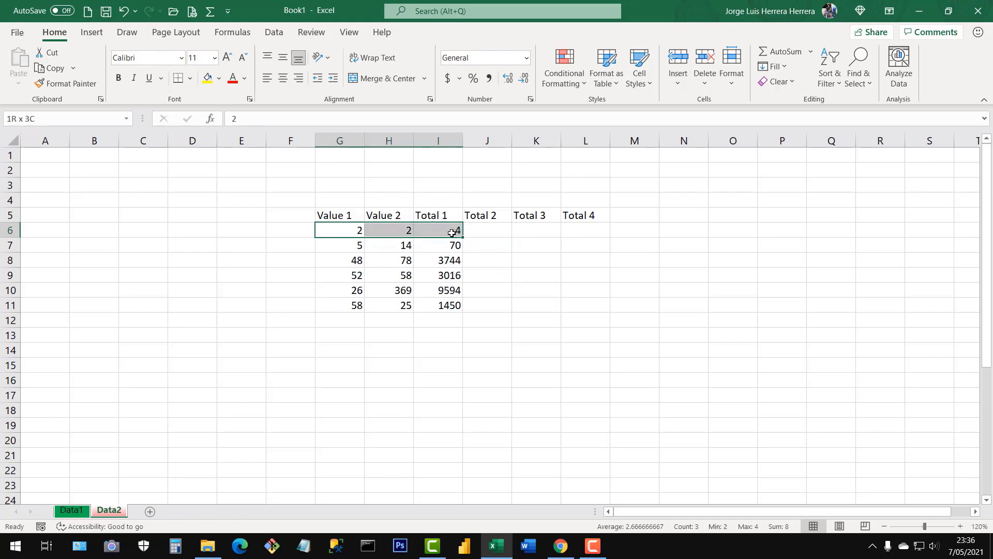
# Enter the formula =SUM(G6:I6) in cell J6 under Total 2.
pyautogui.click(468, 234)
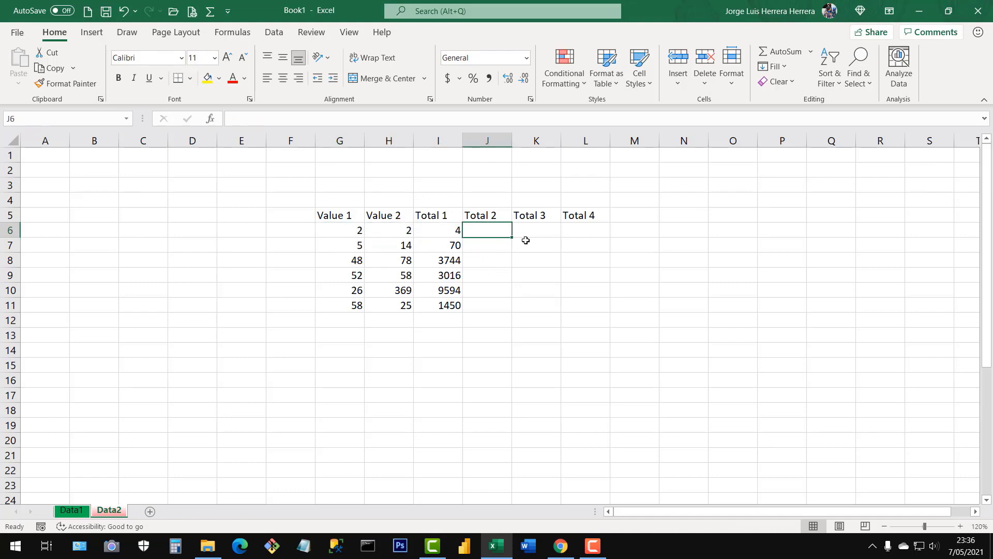
pyautogui.write('=')
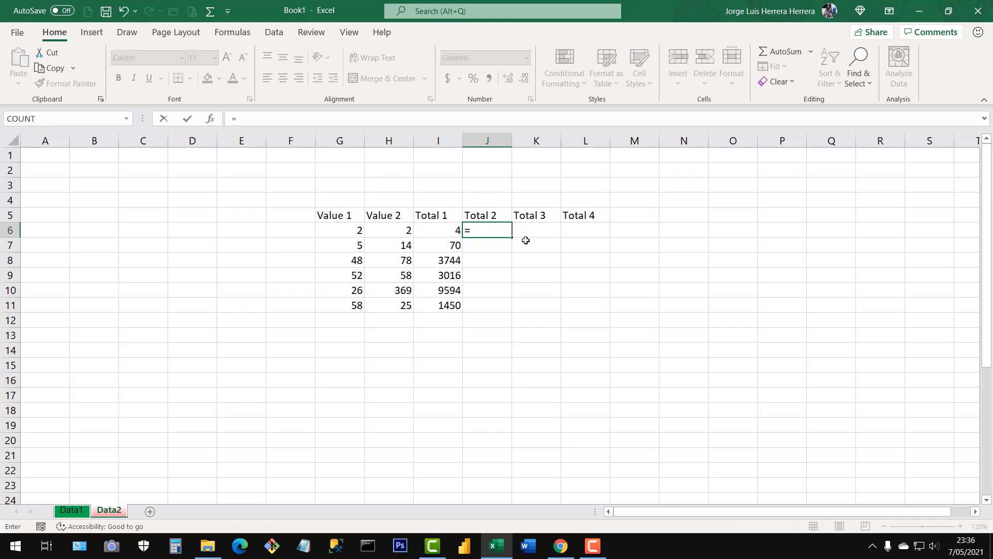
pyautogui.write('SMA')
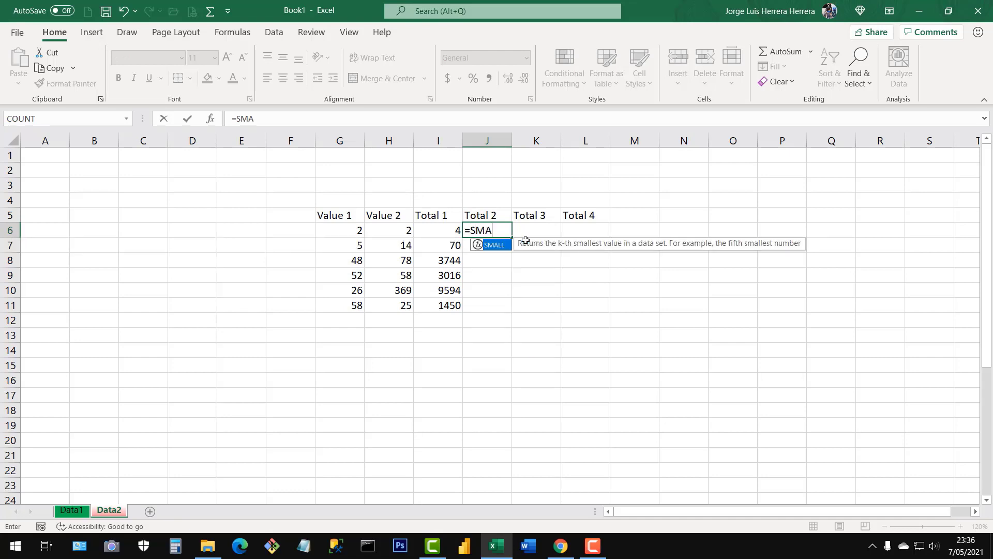
pyautogui.press('BackSpace')
pyautogui.press('BackSpace')
pyautogui.write('UM')
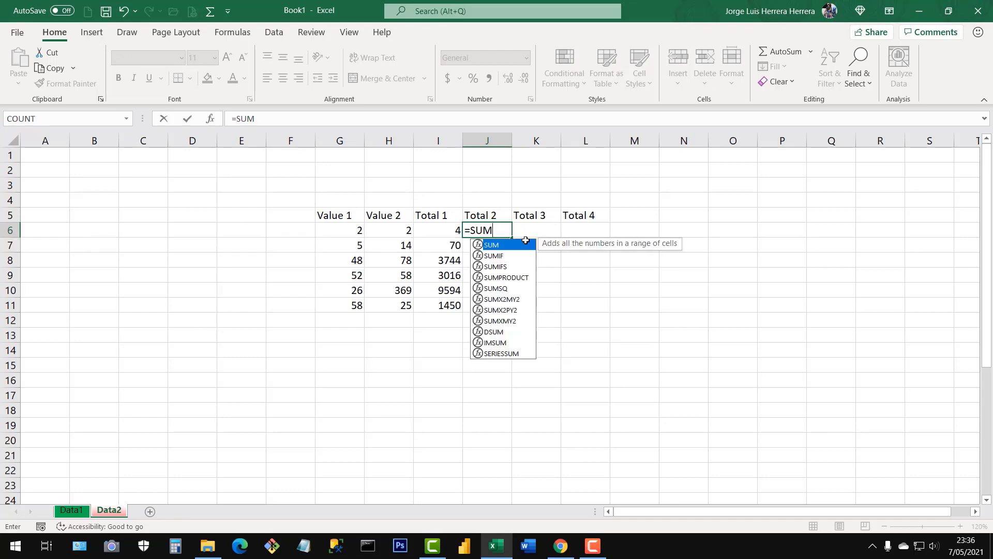
pyautogui.doubleClick(499, 247)
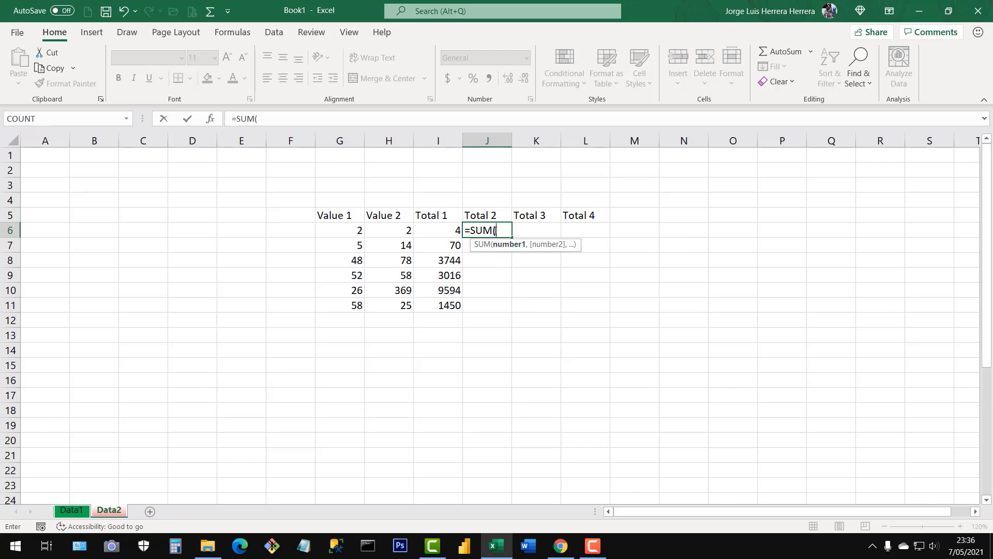
pyautogui.moveTo(358, 231); pyautogui.dragTo(451, 230)
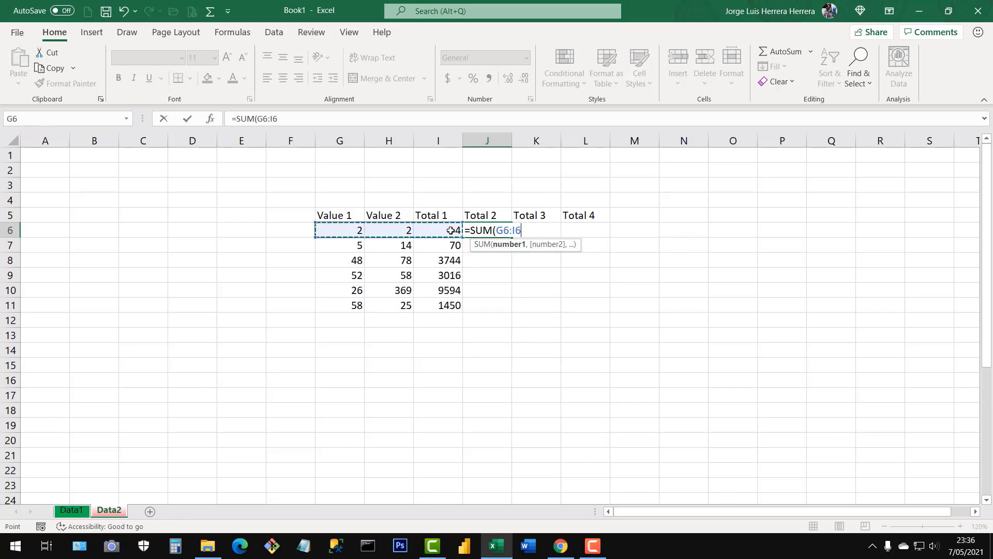
pyautogui.write(')')
pyautogui.press('Return')
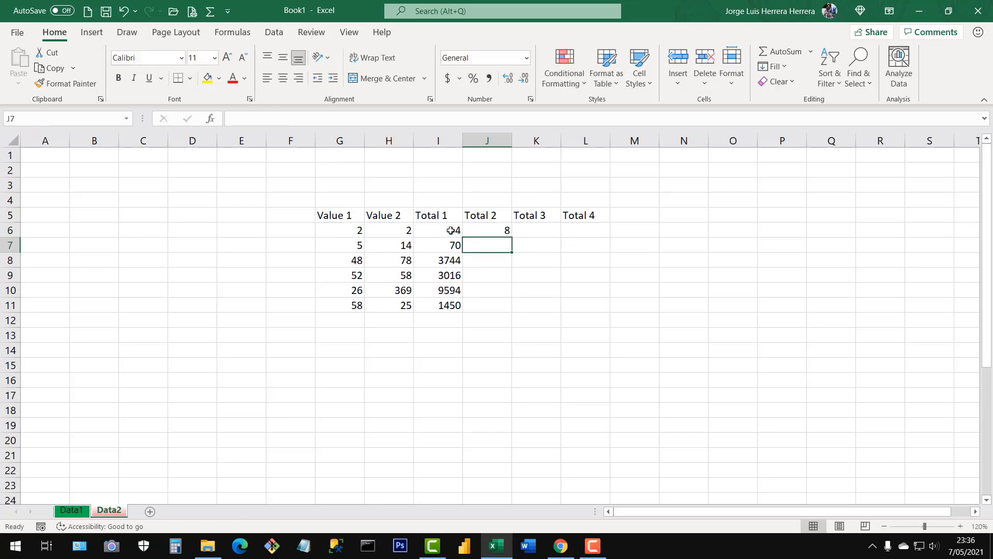
# Copy the SUM formula in J6 down the Total 2 column to J11.
pyautogui.click(491, 231)
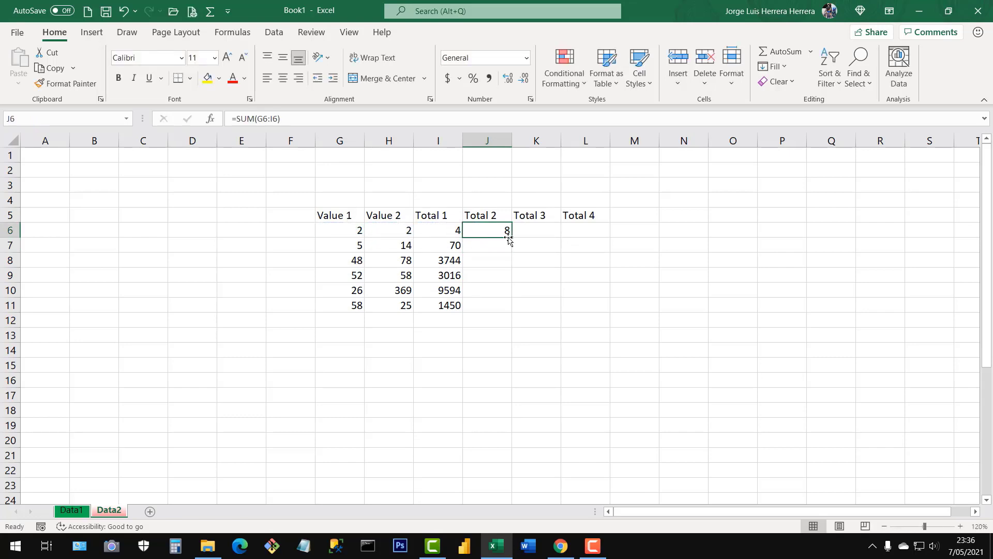
pyautogui.moveTo(509, 237); pyautogui.dragTo(504, 312)
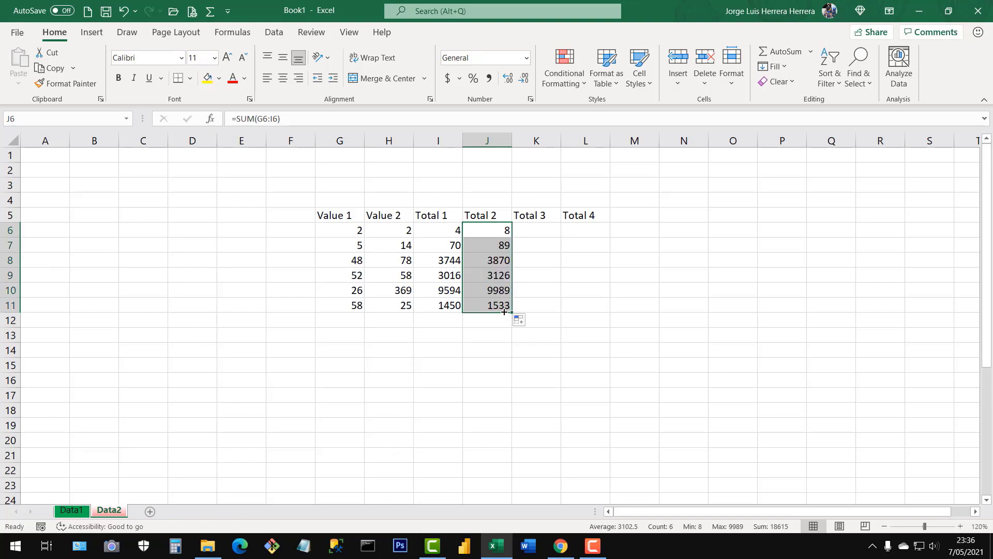
pyautogui.click(529, 232)
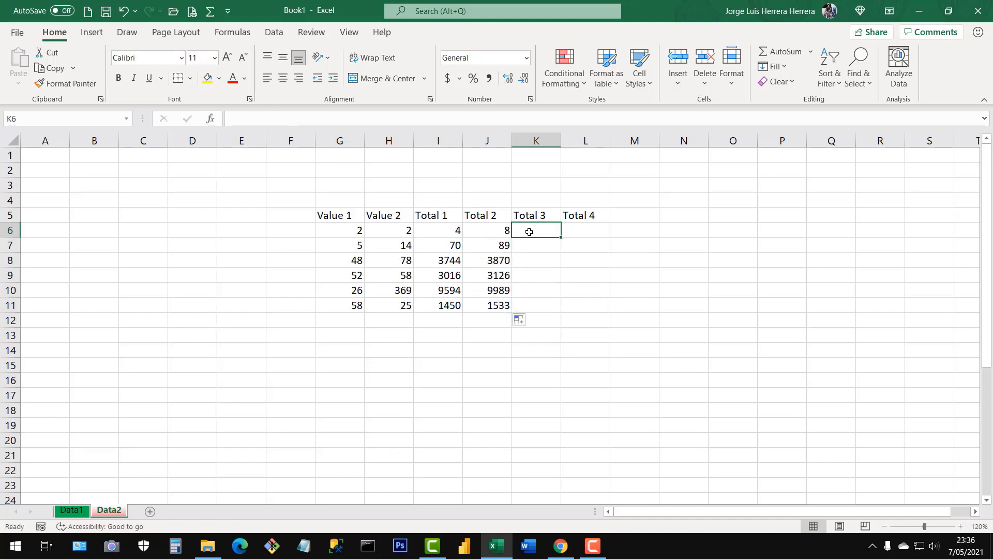
# Enter the subtraction formula =I6-J6 in cell K6 under Total 3.
pyautogui.click(481, 232)
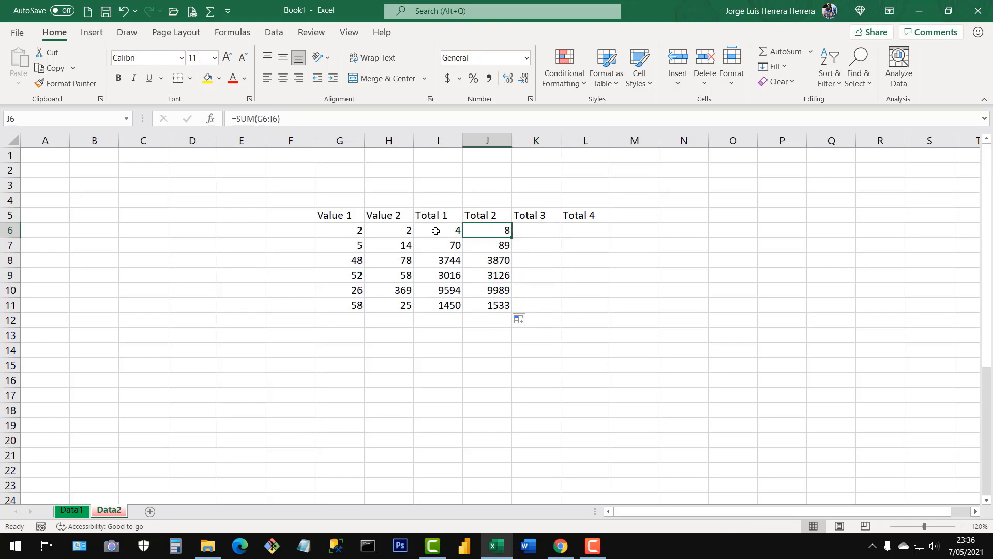
pyautogui.click(435, 231)
pyautogui.click(470, 229)
pyautogui.click(541, 229)
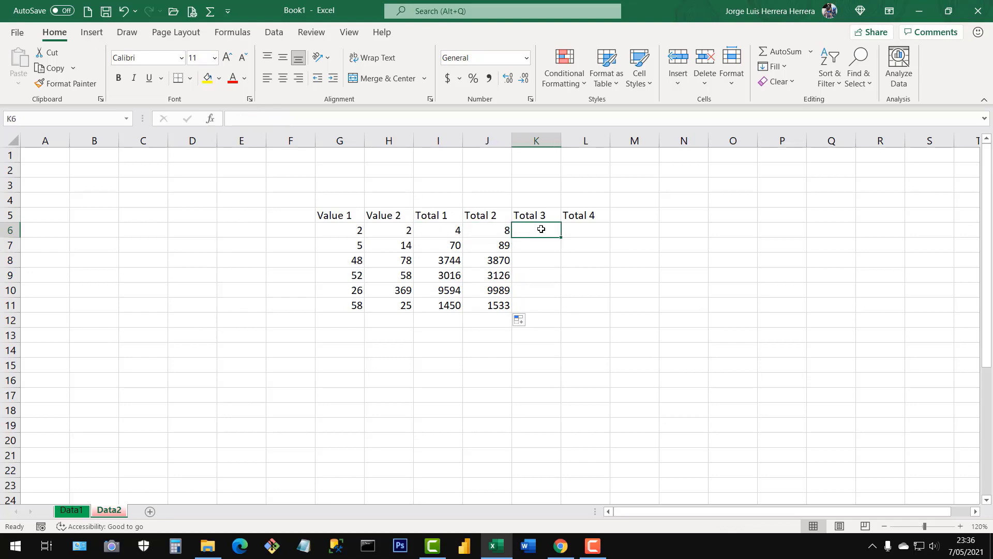
pyautogui.write('=')
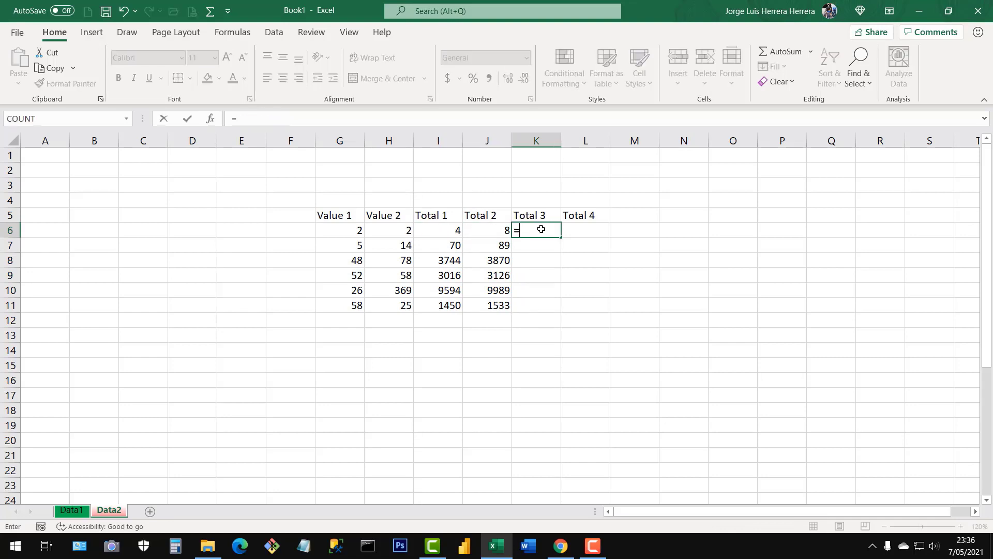
pyautogui.click(454, 233)
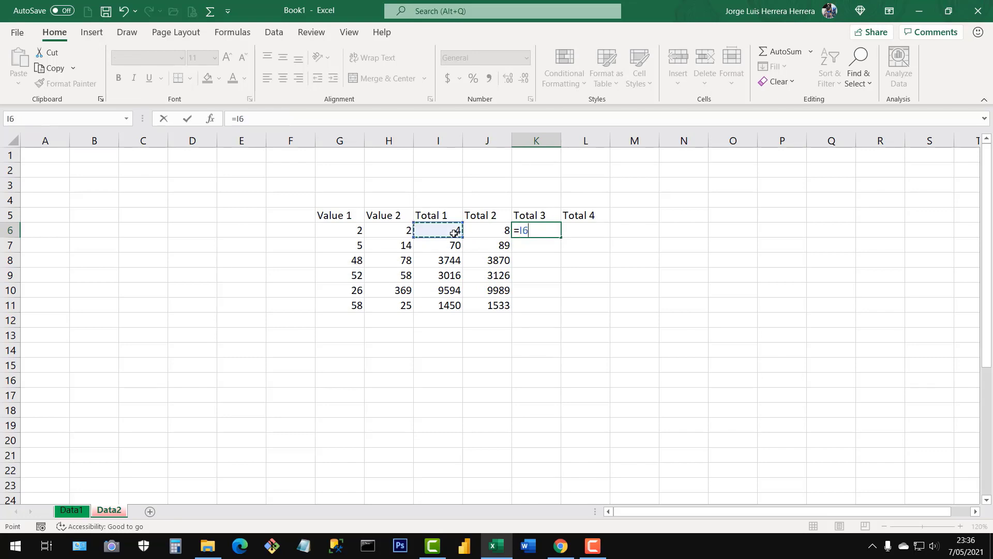
pyautogui.write('-')
pyautogui.click(485, 233)
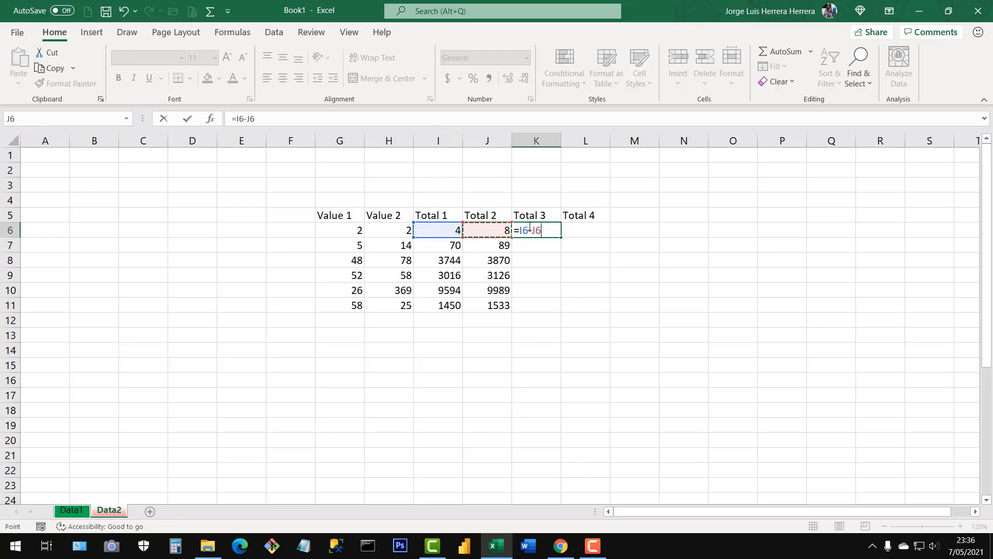
pyautogui.press('Return')
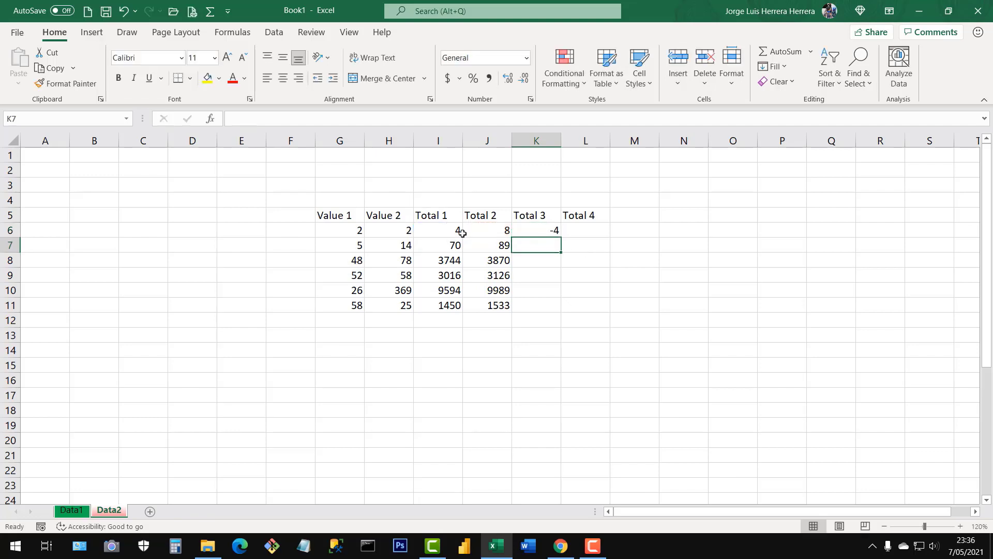
# Copy the subtraction formula in K6 down the Total 3 column to K11.
pyautogui.click(506, 231)
pyautogui.click(455, 231)
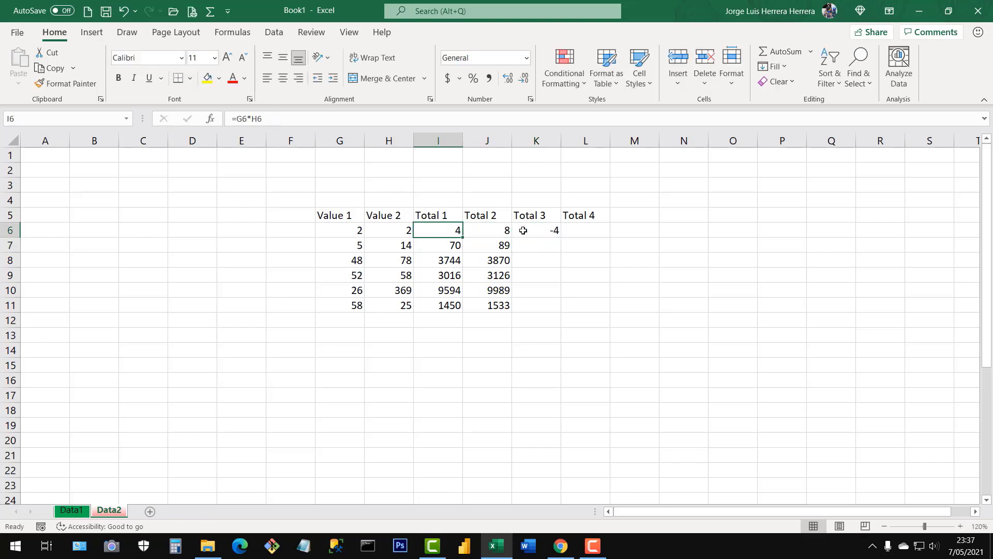
pyautogui.click(524, 230)
pyautogui.moveTo(562, 238); pyautogui.dragTo(563, 312)
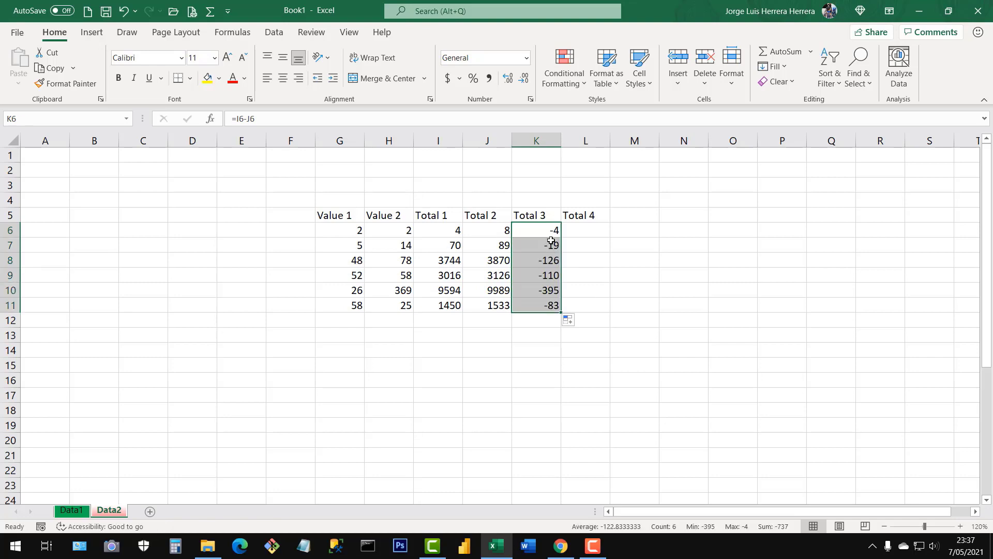
pyautogui.click(542, 278)
# Enter the division formula =I6/J6 in cell L6 under Total 4.
pyautogui.click(573, 231)
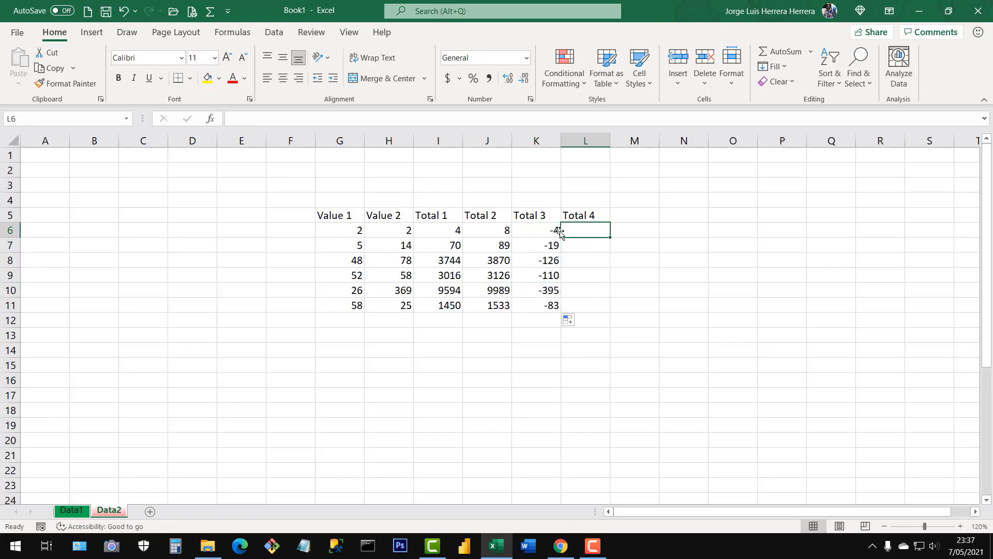
pyautogui.click(448, 229)
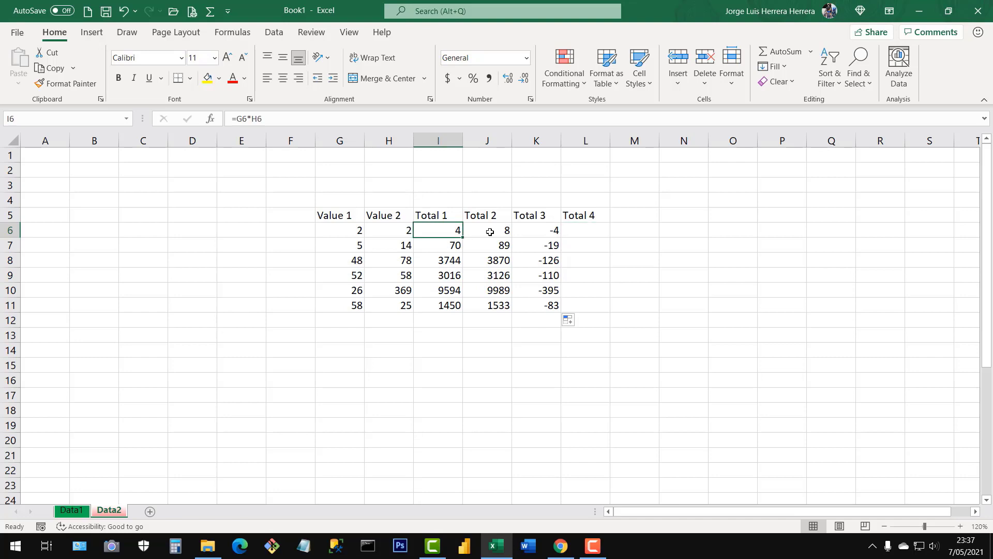
pyautogui.click(486, 230)
pyautogui.click(570, 232)
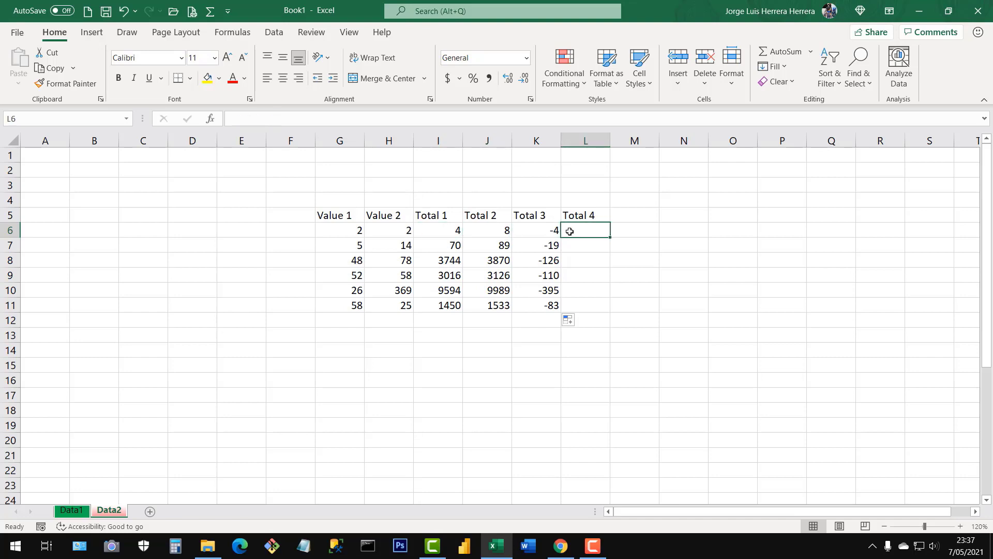
pyautogui.write('=')
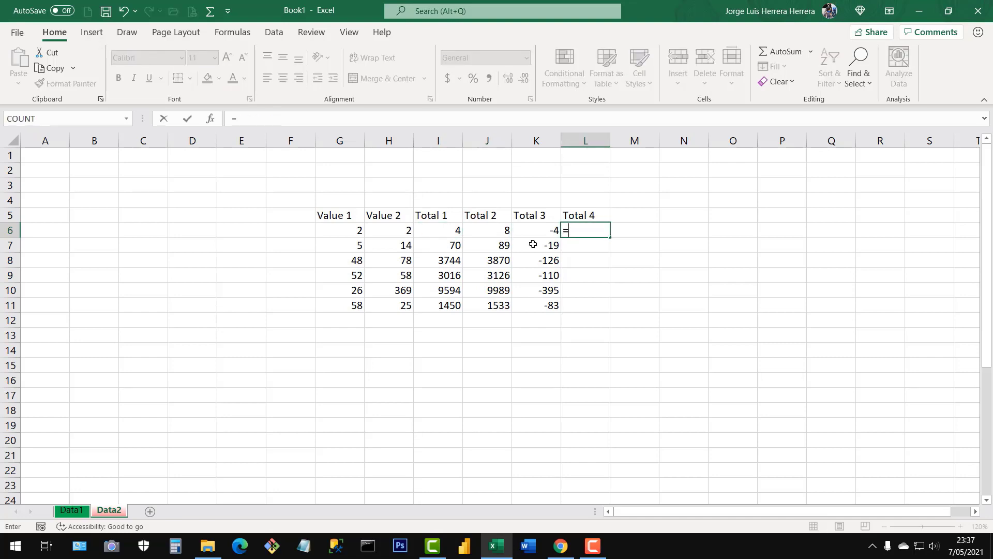
pyautogui.click(450, 234)
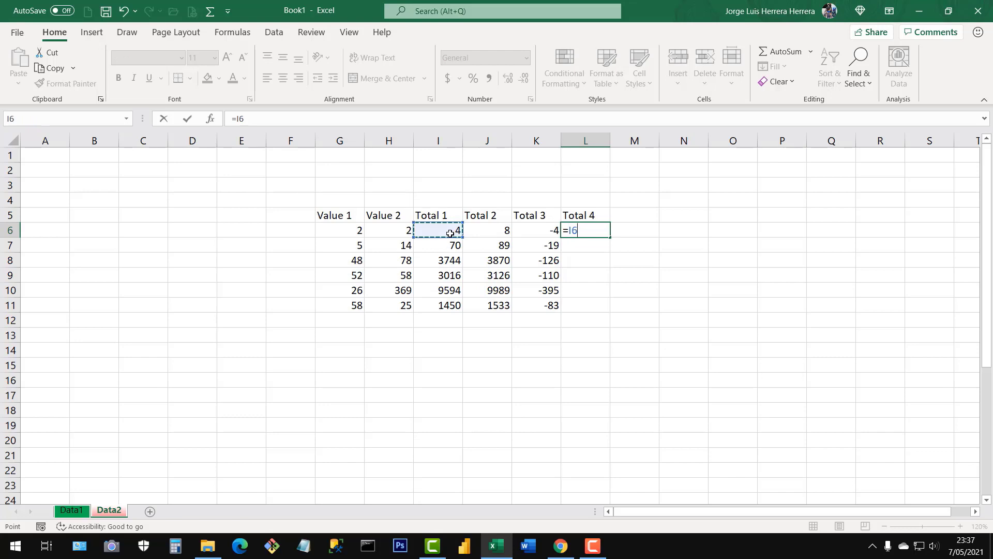
pyautogui.write('/')
pyautogui.click(491, 234)
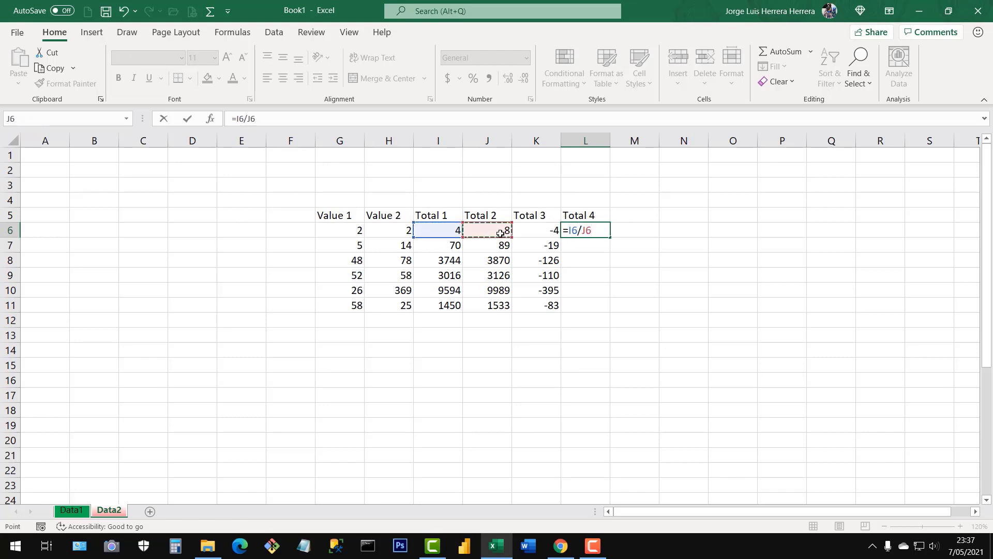
pyautogui.press('Return')
# Copy the division formula in L6 down the Total 4 column to L11.
pyautogui.click(593, 232)
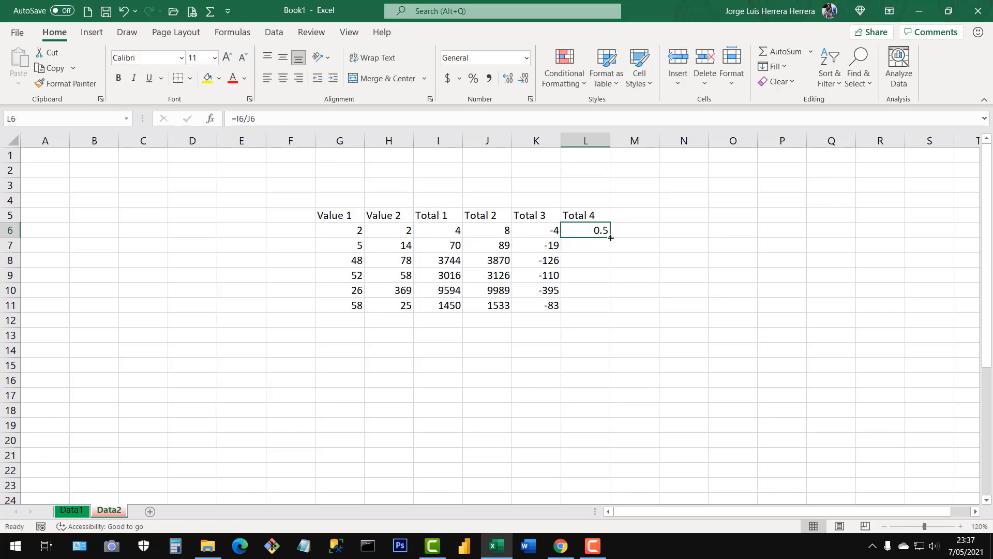
pyautogui.moveTo(610, 237); pyautogui.dragTo(611, 309)
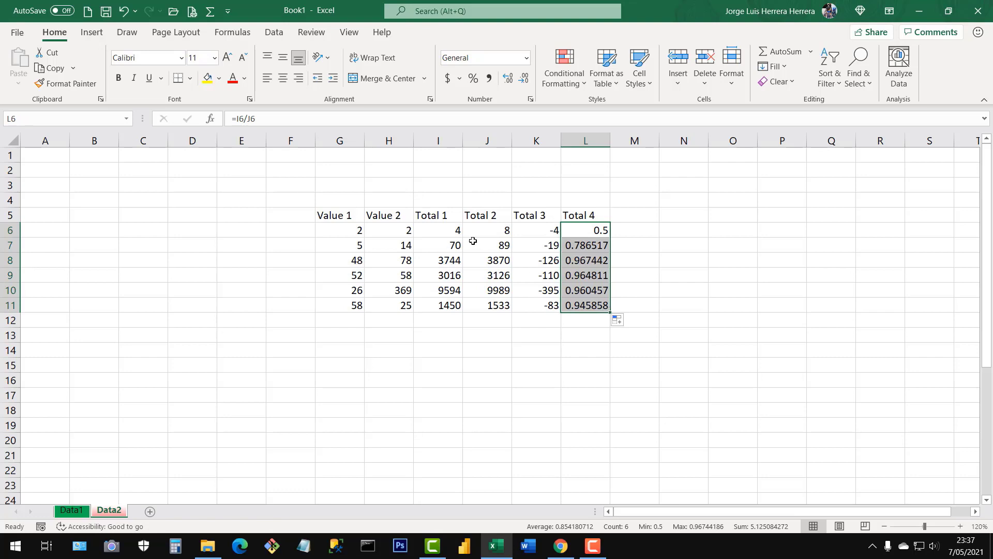
pyautogui.click(579, 275)
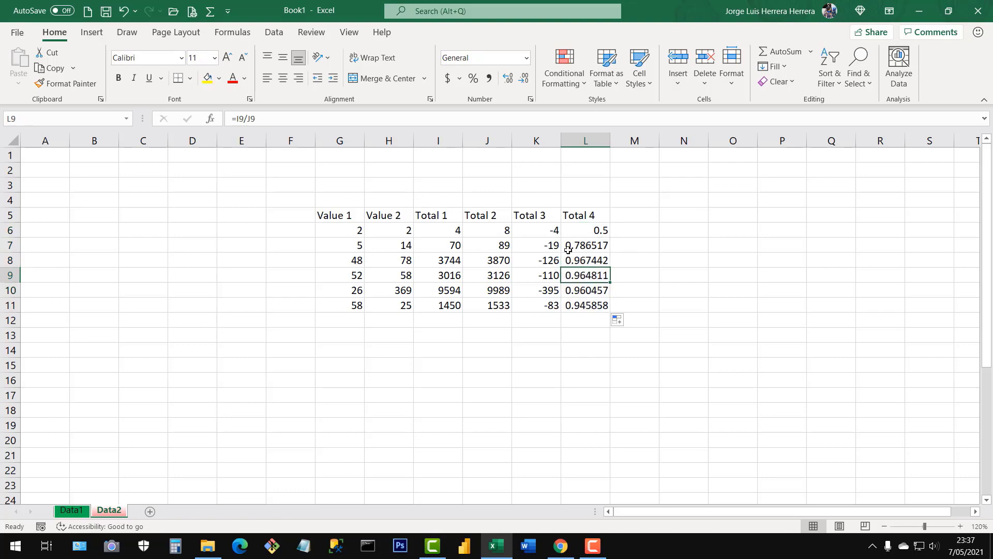
# Examine the cell references of the formula in L6, and review the Value 2 and Total 1 to Total 3 cells in row 6.
pyautogui.click(588, 230)
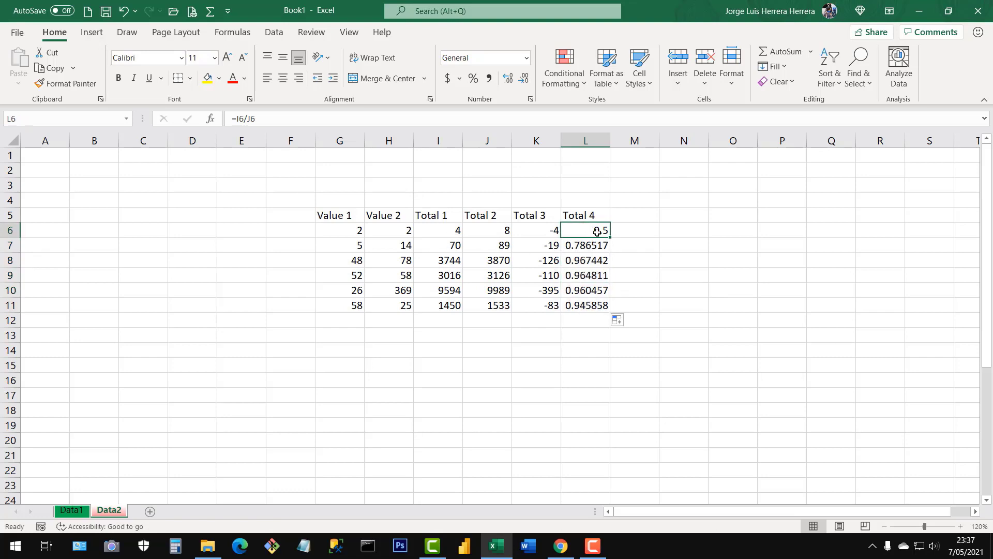
pyautogui.doubleClick(597, 231)
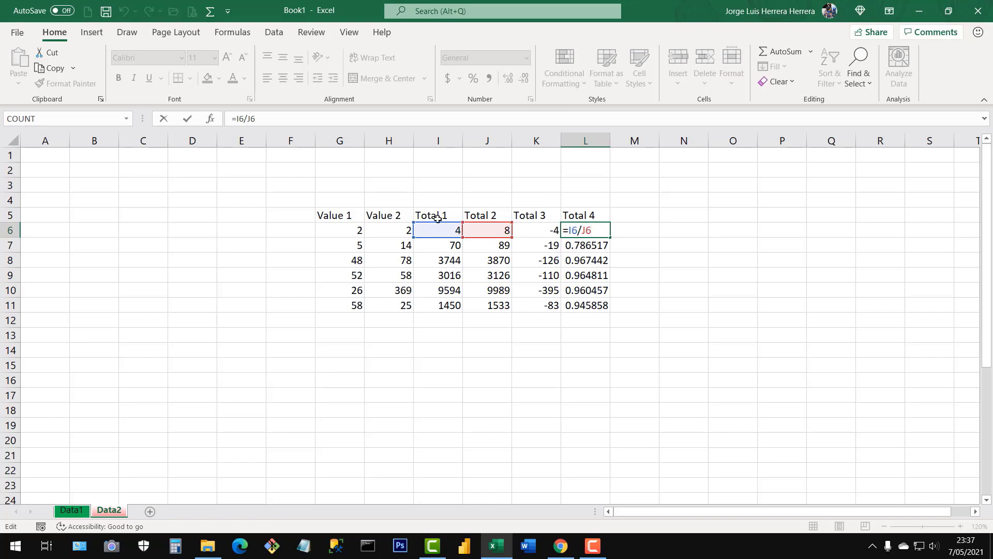
pyautogui.press('Return')
pyautogui.click(594, 230)
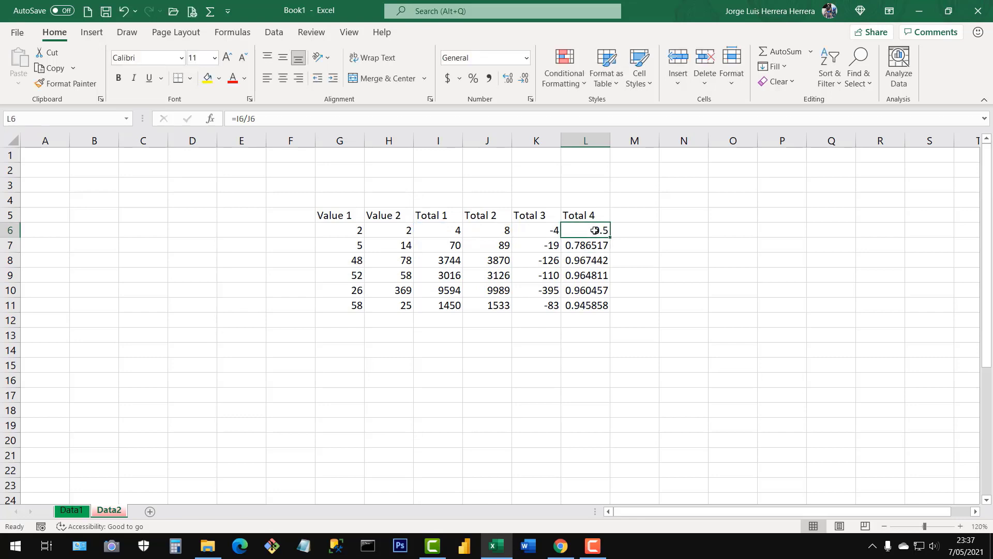
pyautogui.doubleClick(595, 230)
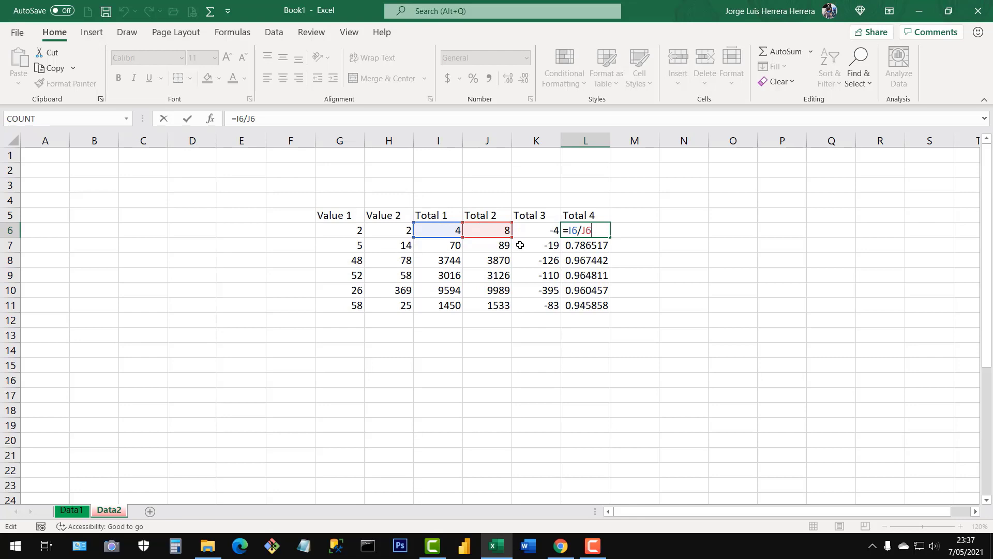
pyautogui.press('Return')
pyautogui.click(403, 231)
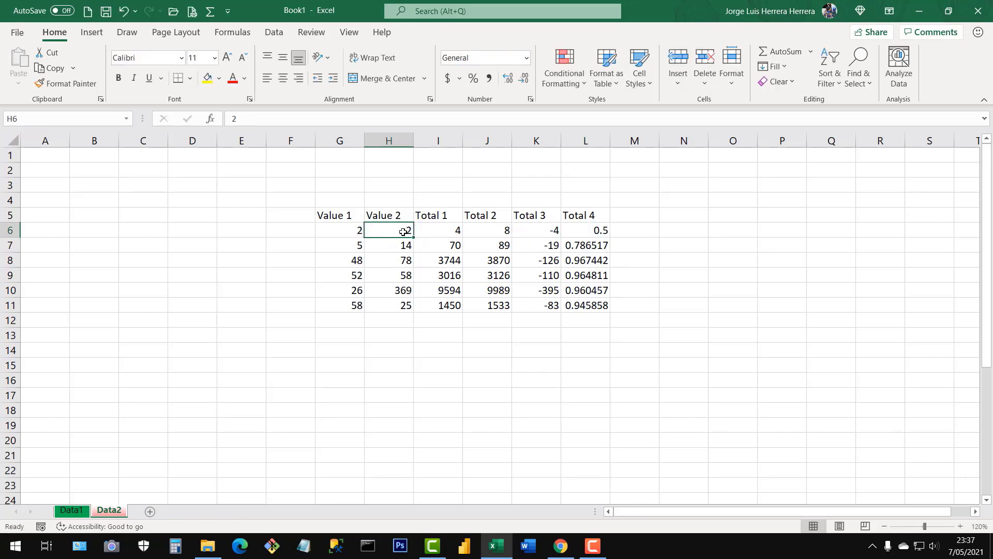
pyautogui.click(433, 233)
pyautogui.click(484, 234)
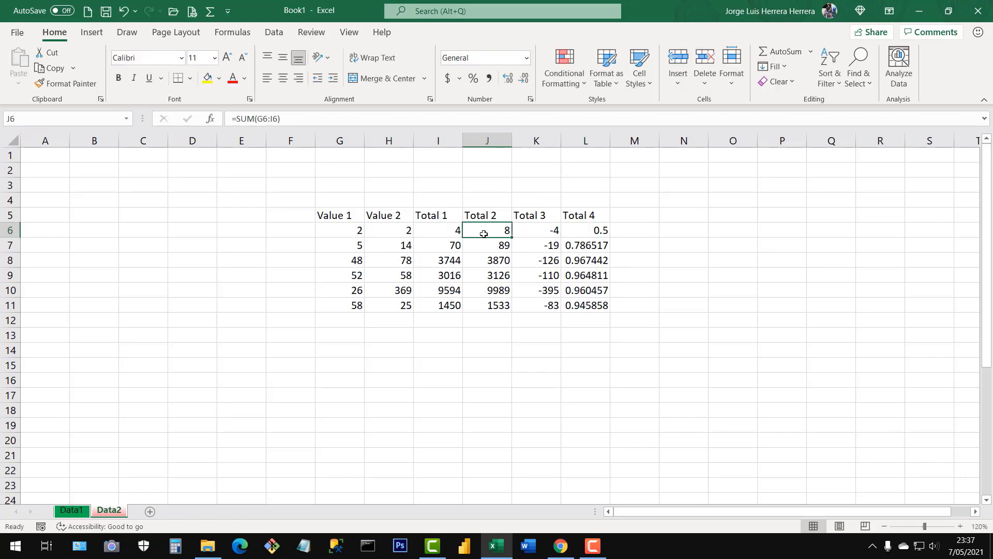
pyautogui.click(548, 235)
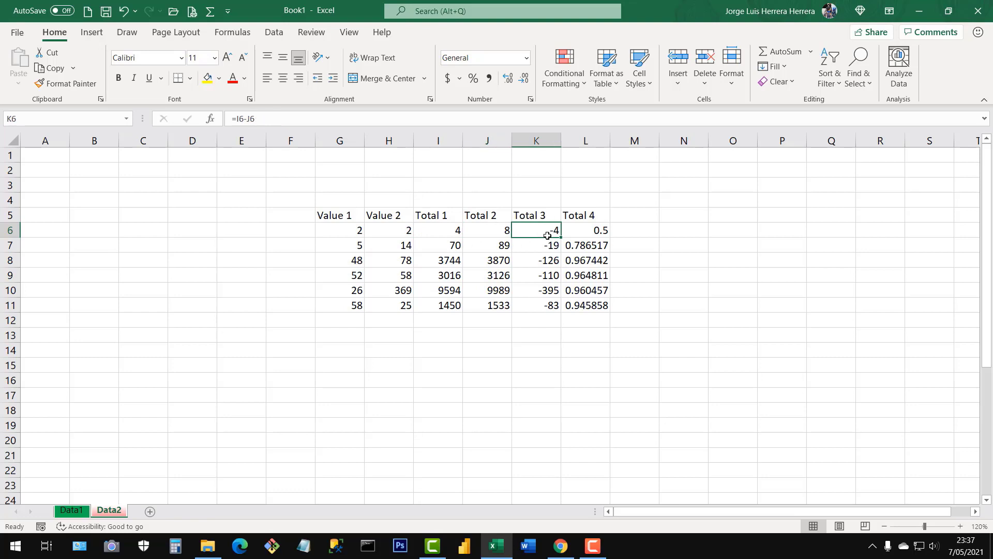
# Clear the SUM formulas from the Total 2 cells J6 to J11.
pyautogui.click(592, 235)
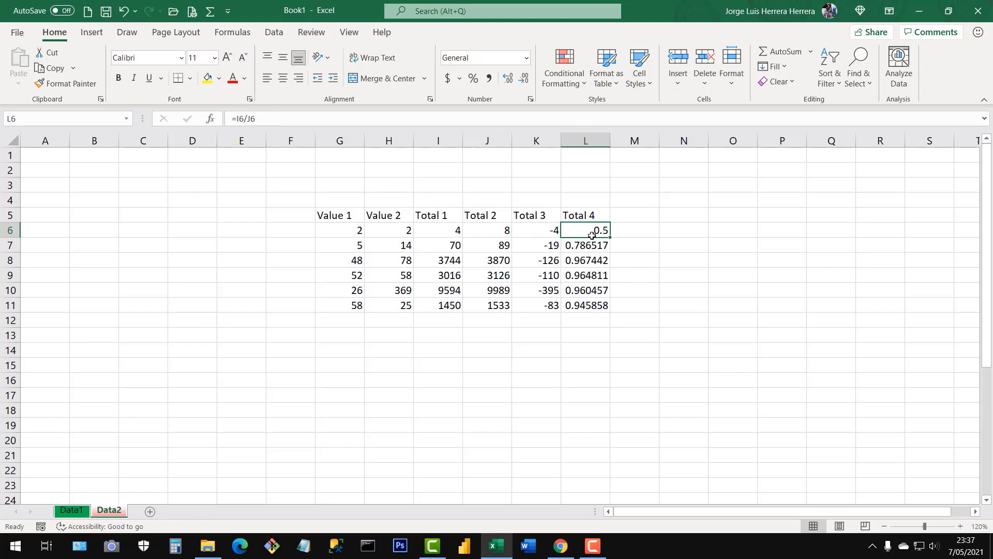
pyautogui.click(499, 229)
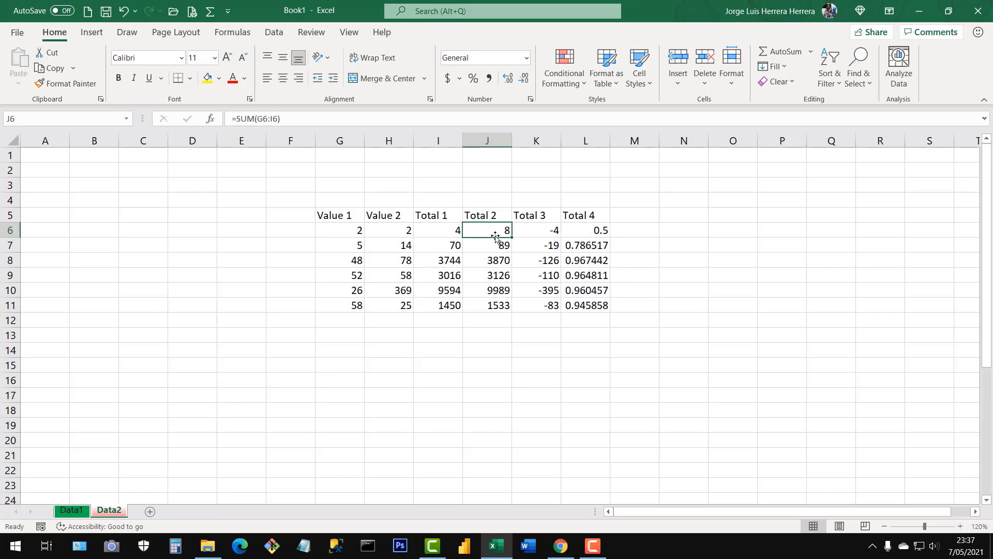
pyautogui.moveTo(494, 255); pyautogui.dragTo(496, 304)
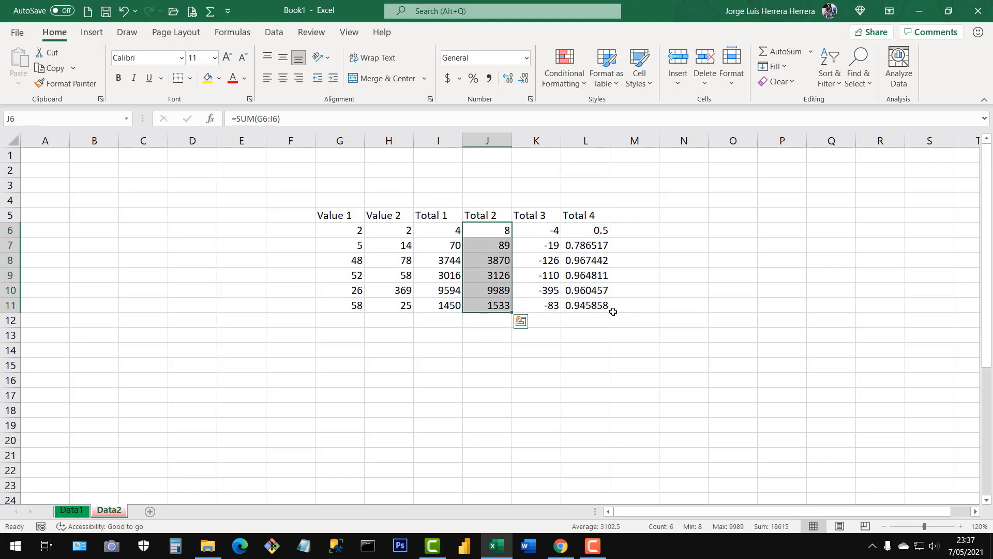
pyautogui.press('Delete')
pyautogui.click(482, 228)
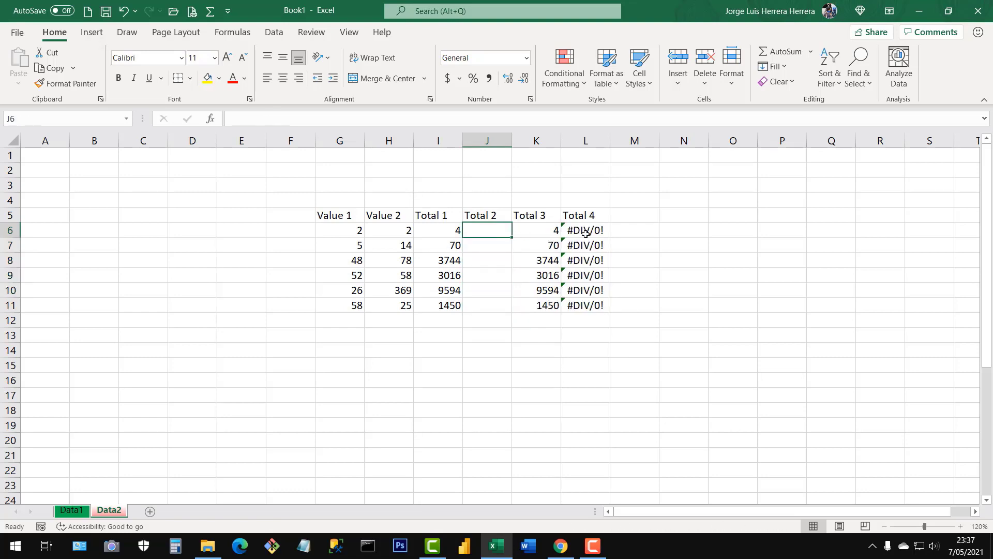
# Examine the cell references of the division formula in L6 and the Total 4 cells L6 to L11.
pyautogui.click(587, 229)
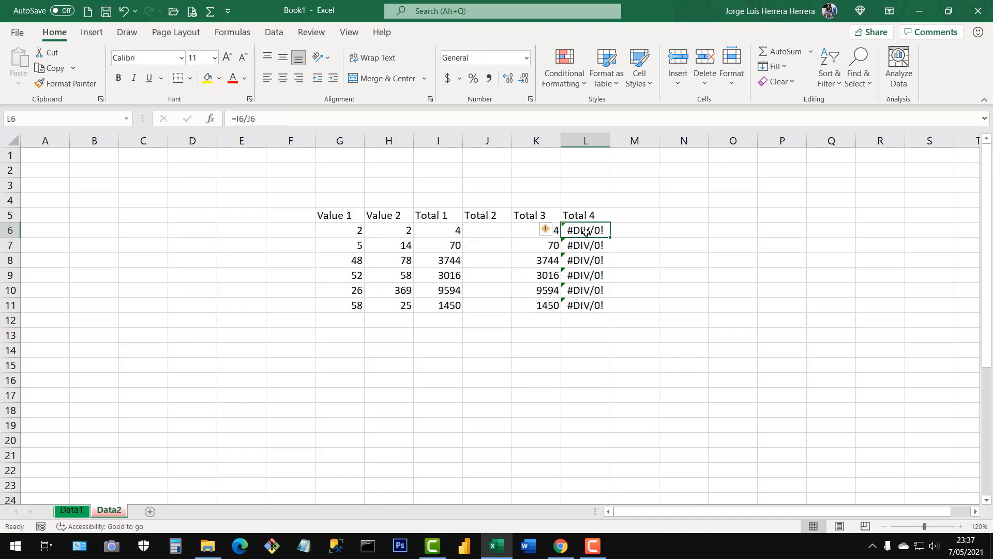
pyautogui.doubleClick(583, 232)
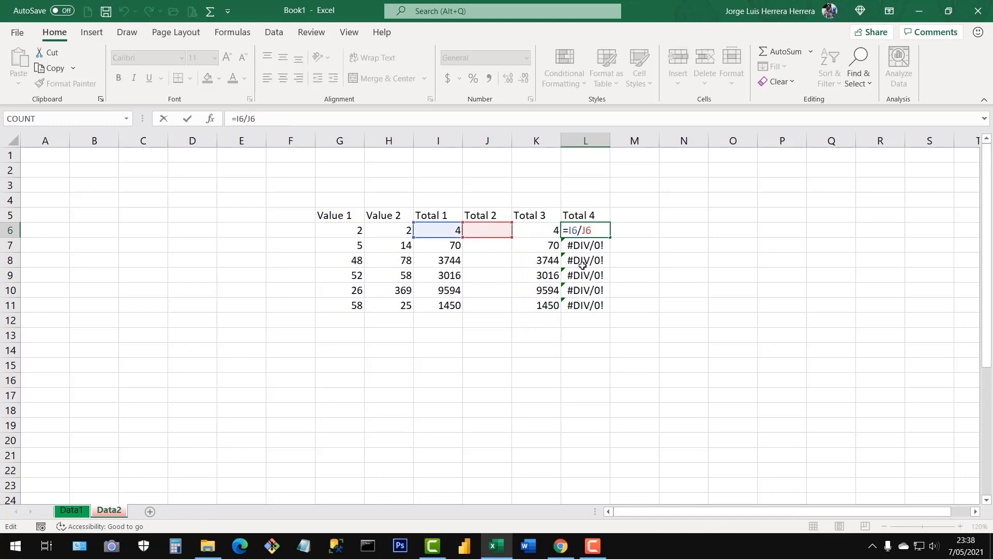
pyautogui.press('Return')
pyautogui.moveTo(595, 230); pyautogui.dragTo(588, 304)
# Enter the addition formula =G6+H6 in cell J6 under Total 2.
pyautogui.click(490, 233)
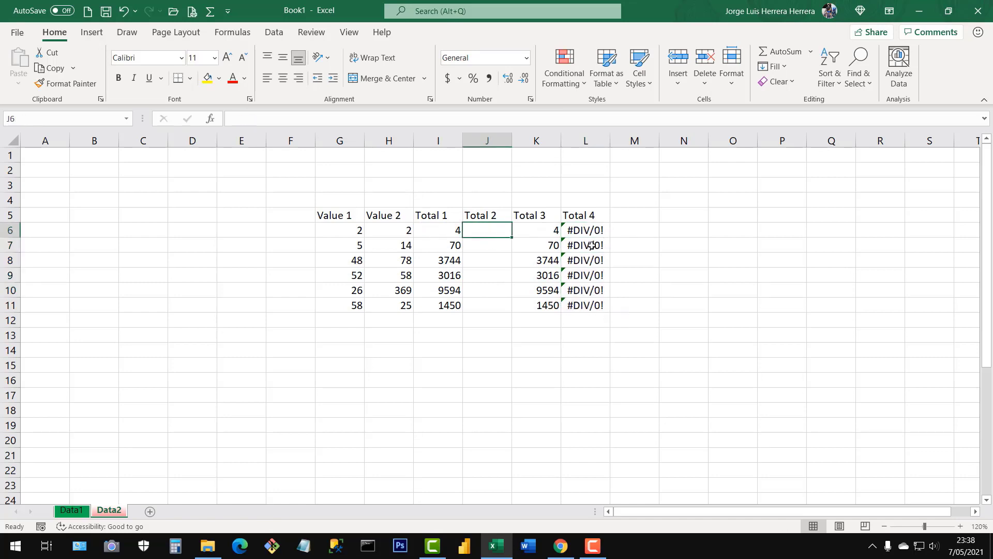
pyautogui.write('=')
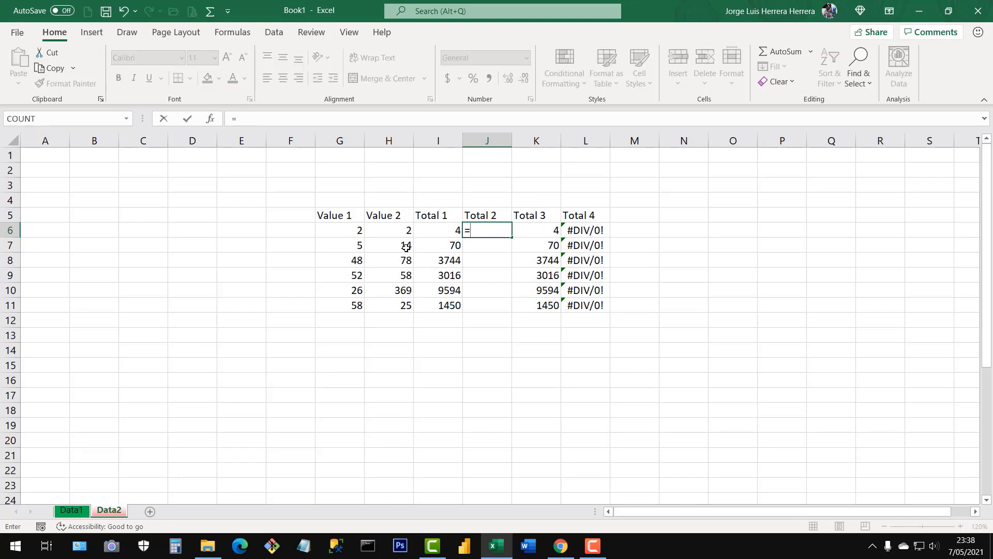
pyautogui.click(350, 232)
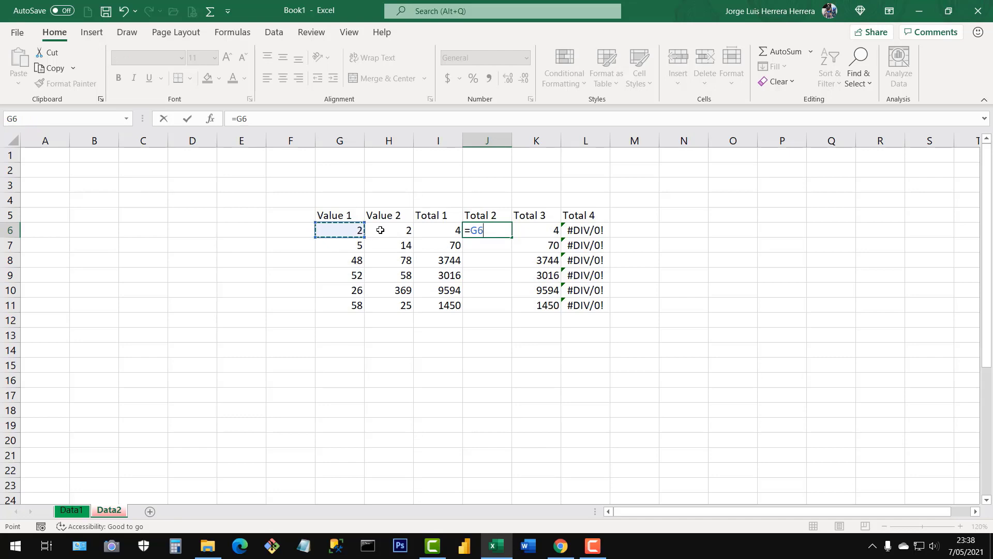
pyautogui.write('+')
pyautogui.click(402, 233)
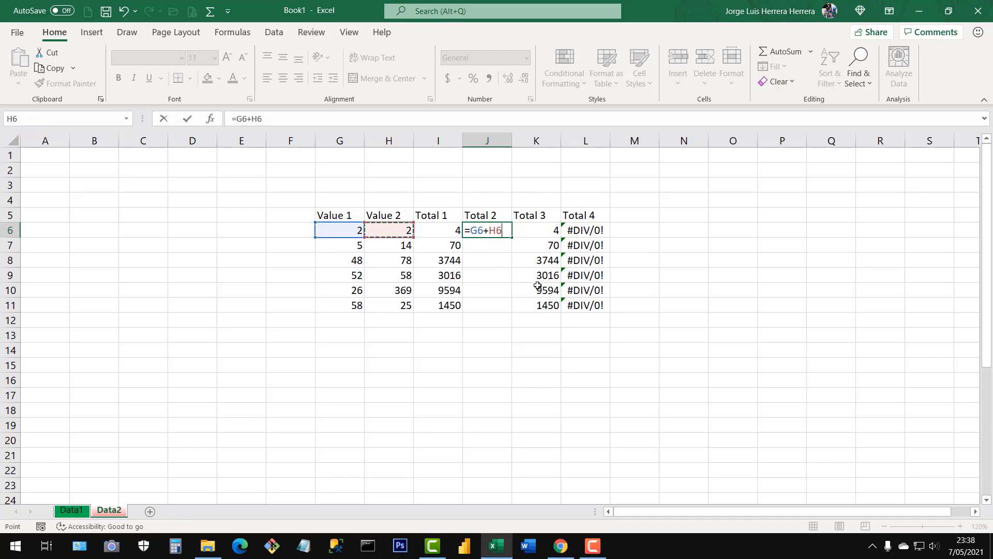
pyautogui.press('Return')
# Check the addition formula in J6 and copy it down the Total 2 column to J11.
pyautogui.doubleClick(490, 229)
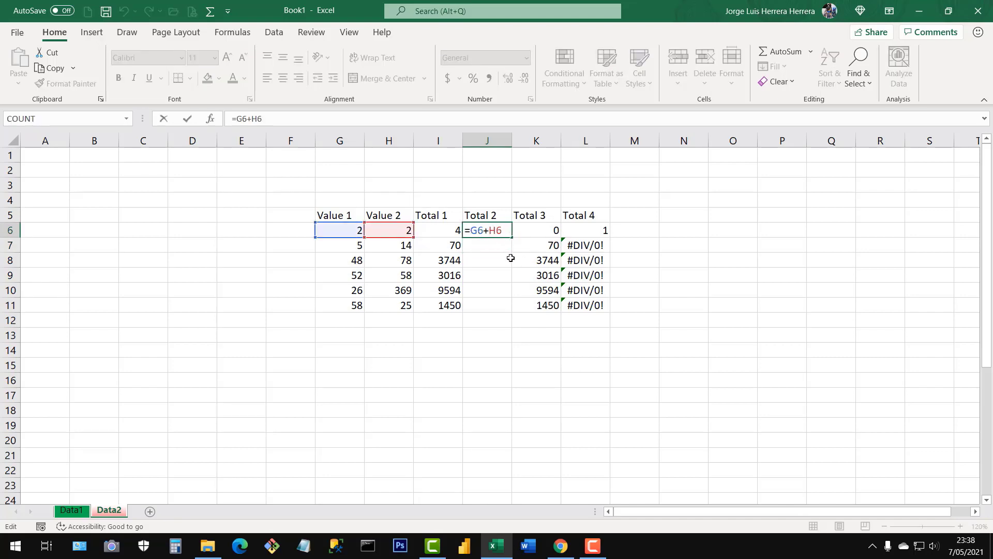
pyautogui.press('Return')
pyautogui.click(505, 231)
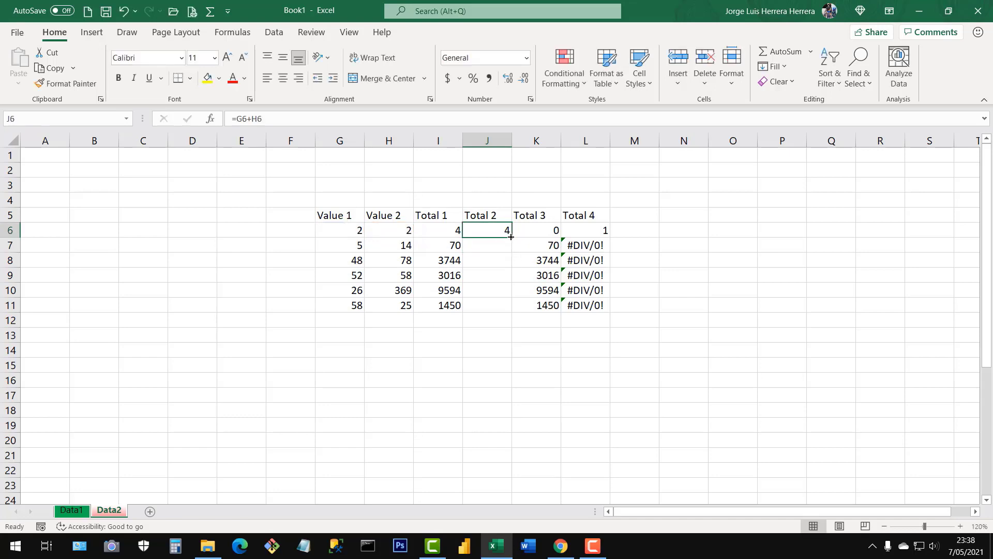
pyautogui.moveTo(512, 257); pyautogui.dragTo(512, 311)
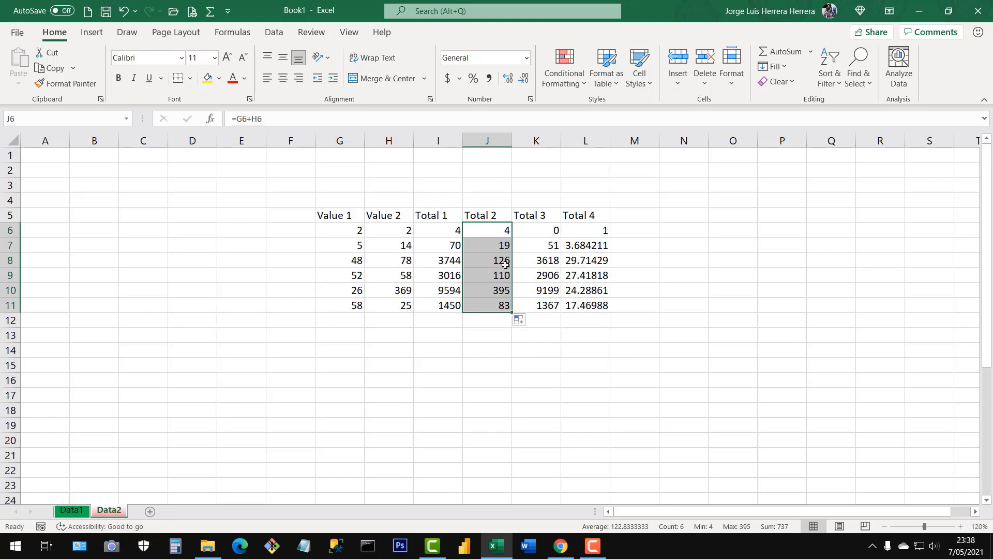
pyautogui.click(446, 349)
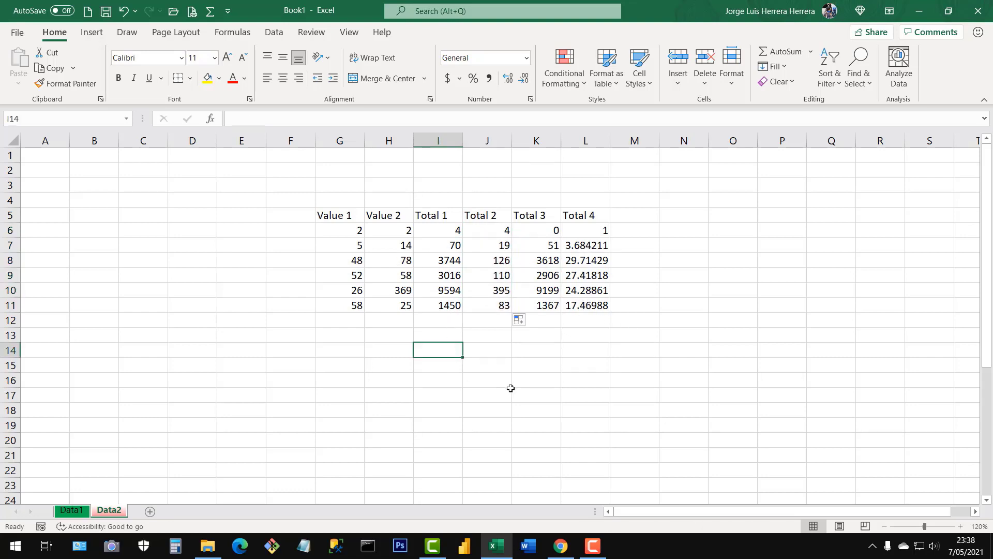
pyautogui.click(485, 375)
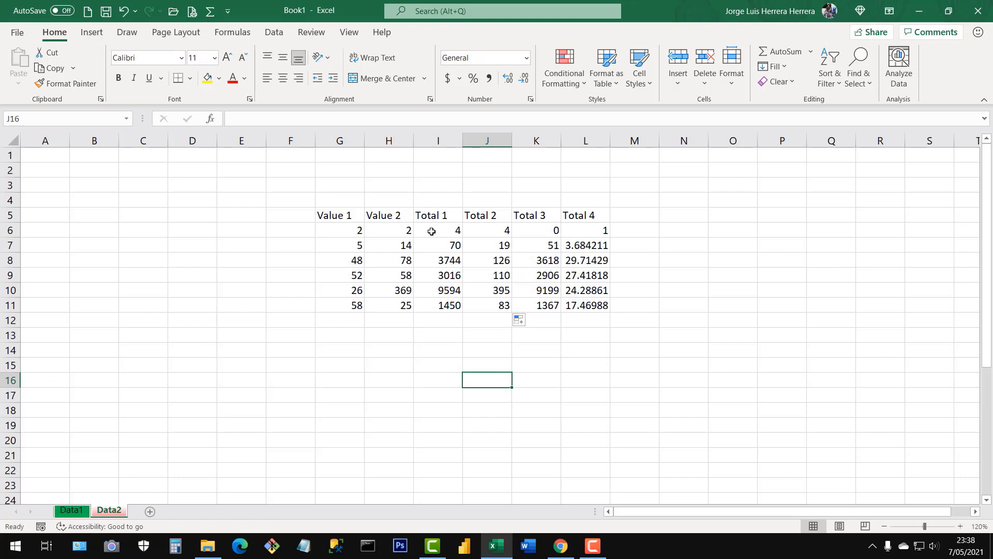
# Review the formulas and cell references in row 6 for Total 1, Total 2, Total 3 and Total 4.
pyautogui.click(450, 233)
pyautogui.click(478, 234)
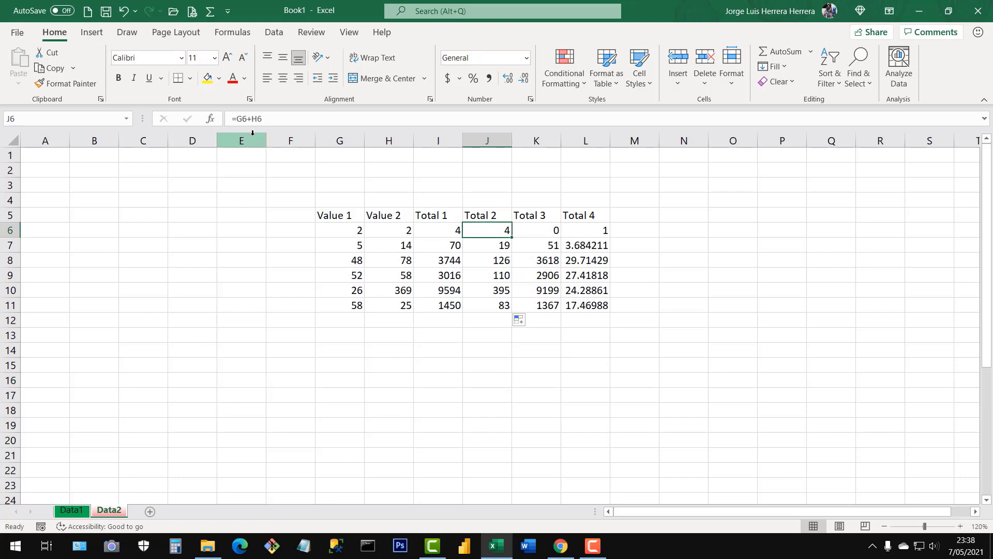
pyautogui.doubleClick(482, 231)
pyautogui.press('Escape')
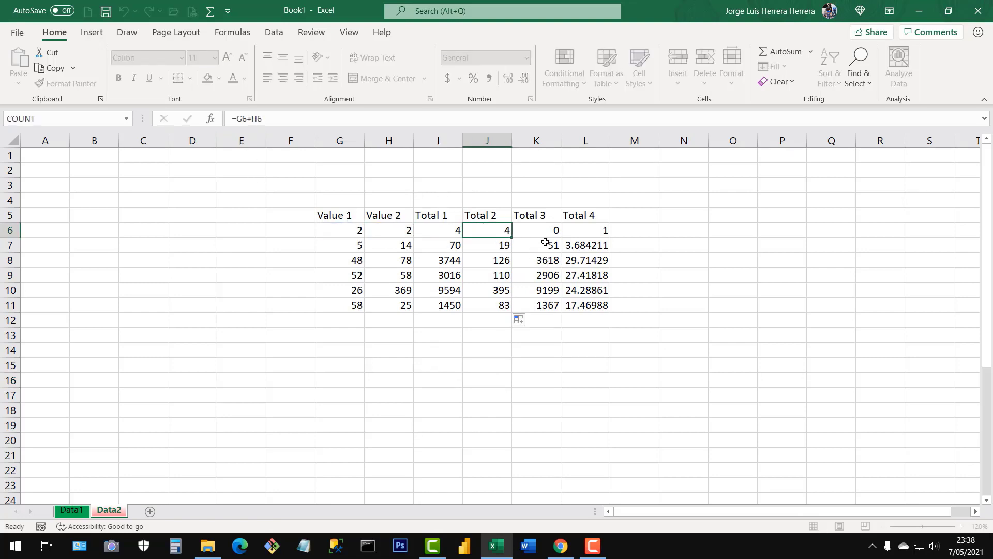
pyautogui.click(541, 233)
pyautogui.doubleClick(537, 232)
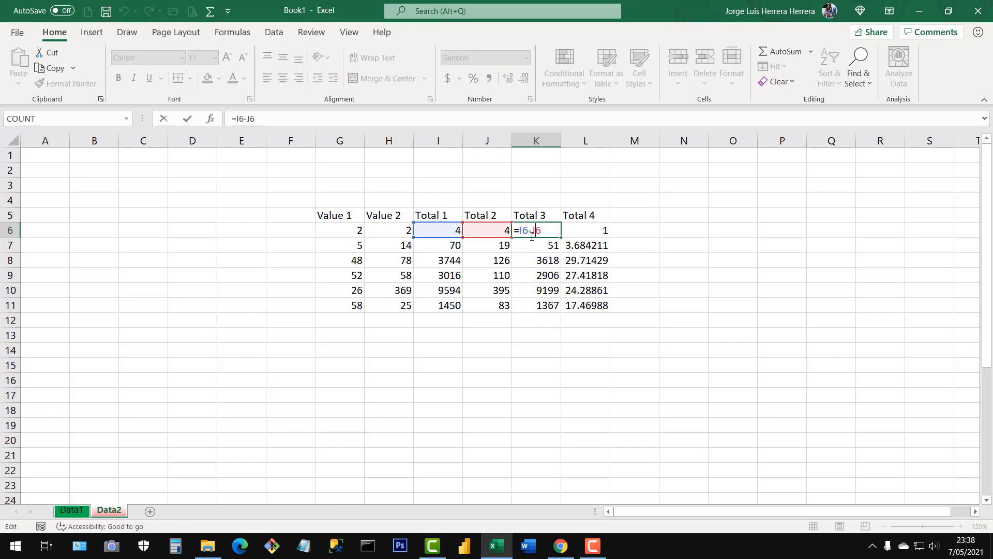
pyautogui.press('Escape')
pyautogui.click(582, 239)
pyautogui.doubleClick(585, 240)
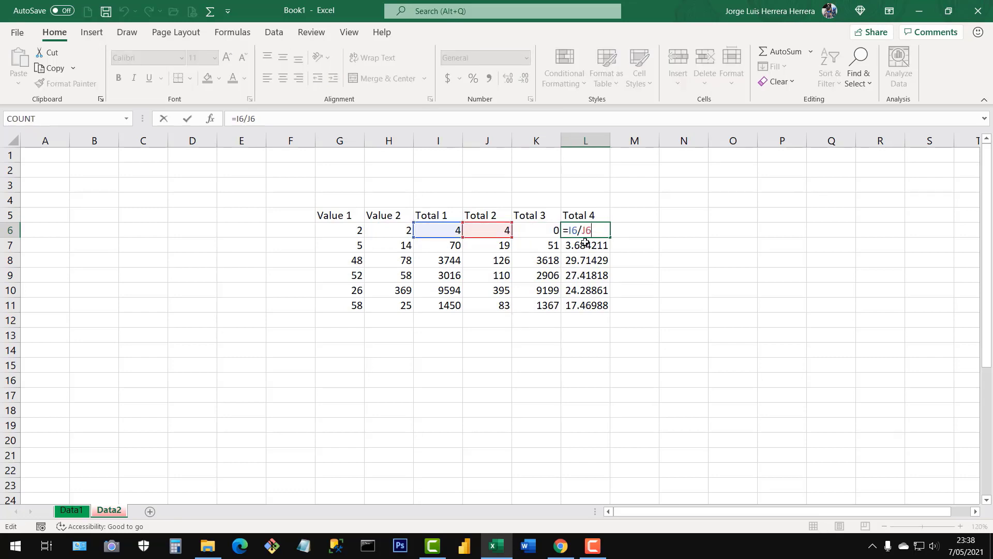
pyautogui.press('Escape')
pyautogui.click(435, 235)
pyautogui.hotkey('ctrl', 'Down')
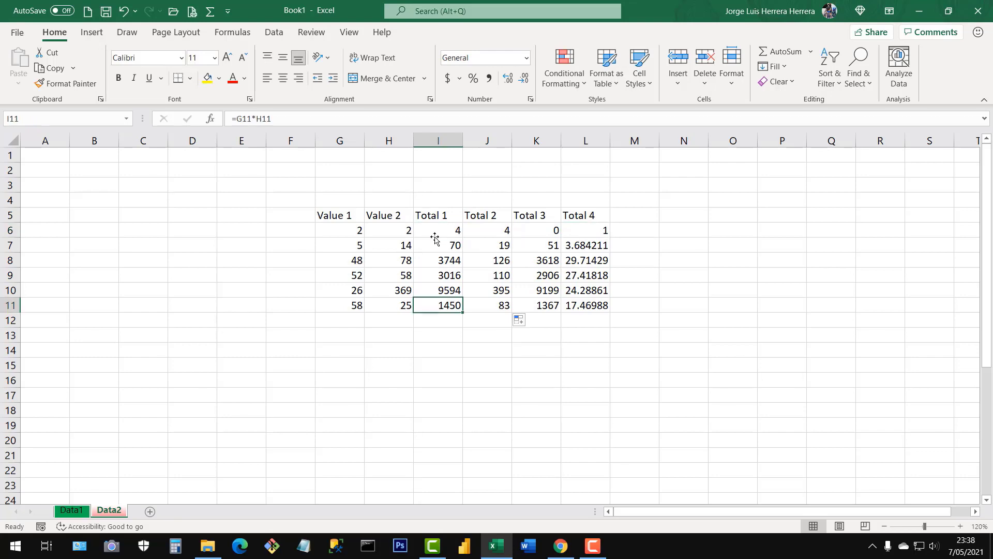
pyautogui.doubleClick(433, 229)
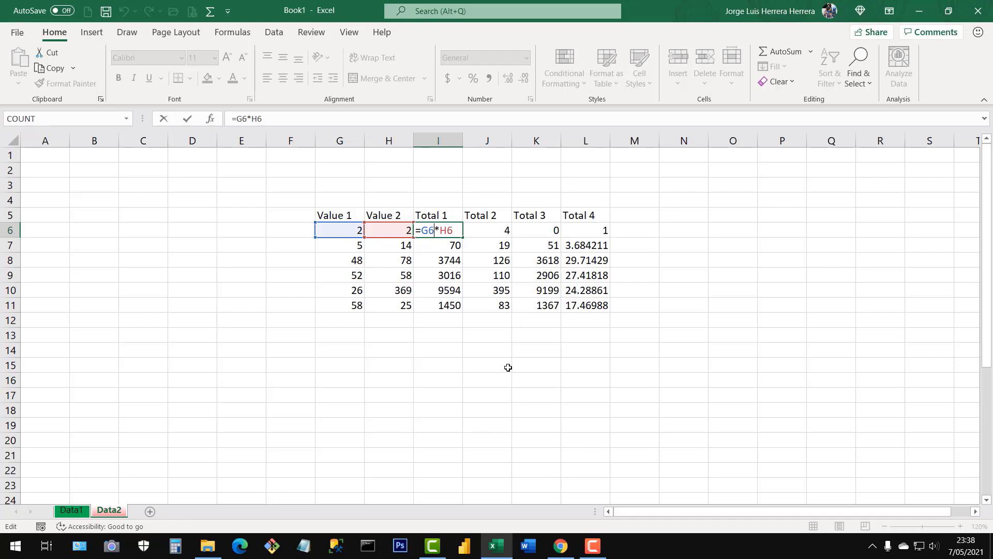
pyautogui.press('Escape')
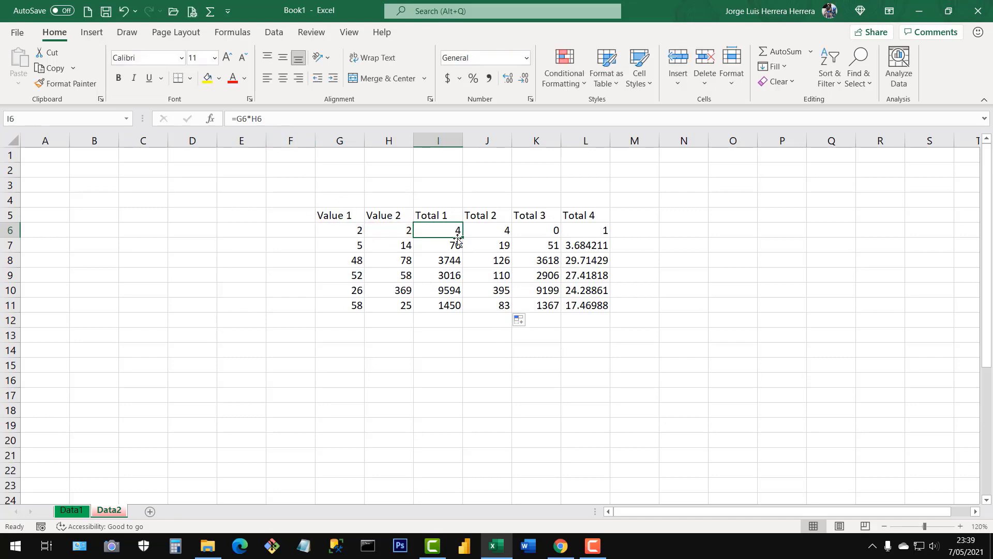
pyautogui.click(499, 228)
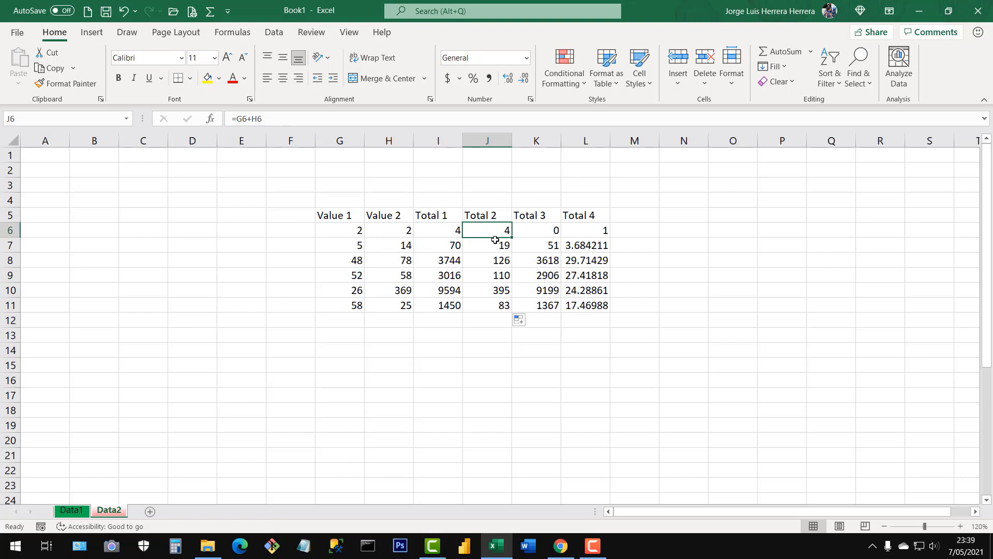
# Apply all borders to the whole table, G5 to L11.
pyautogui.moveTo(339, 217); pyautogui.dragTo(595, 305)
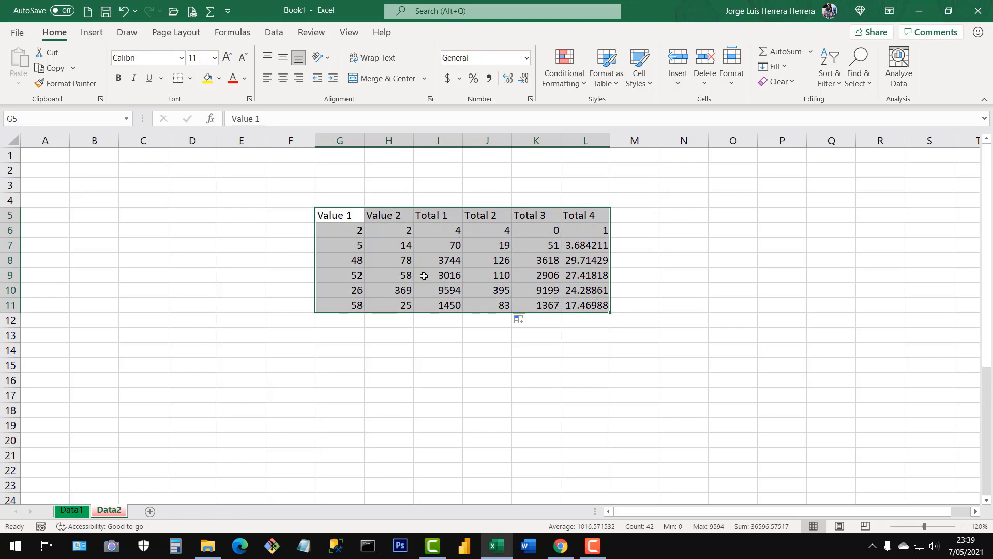
pyautogui.click(191, 79)
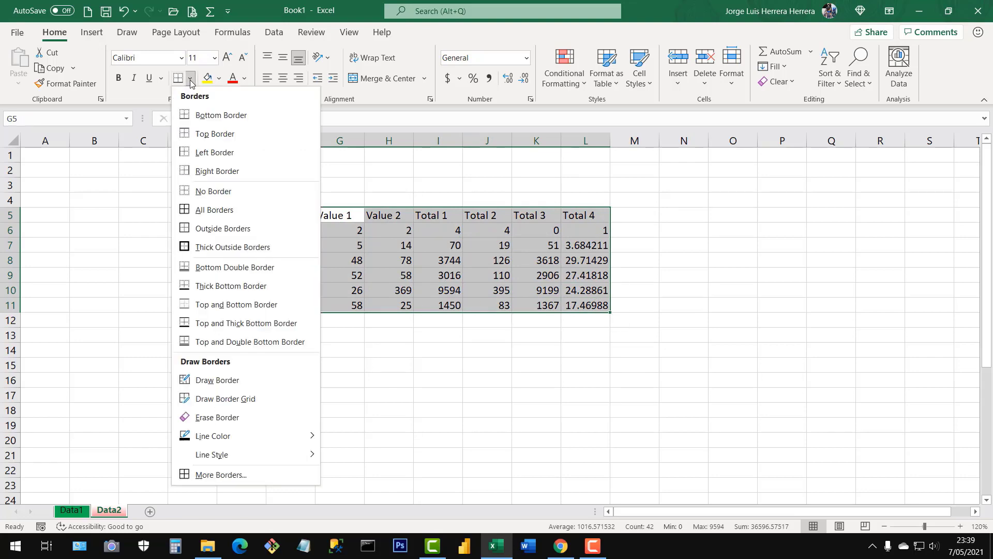
pyautogui.click(212, 209)
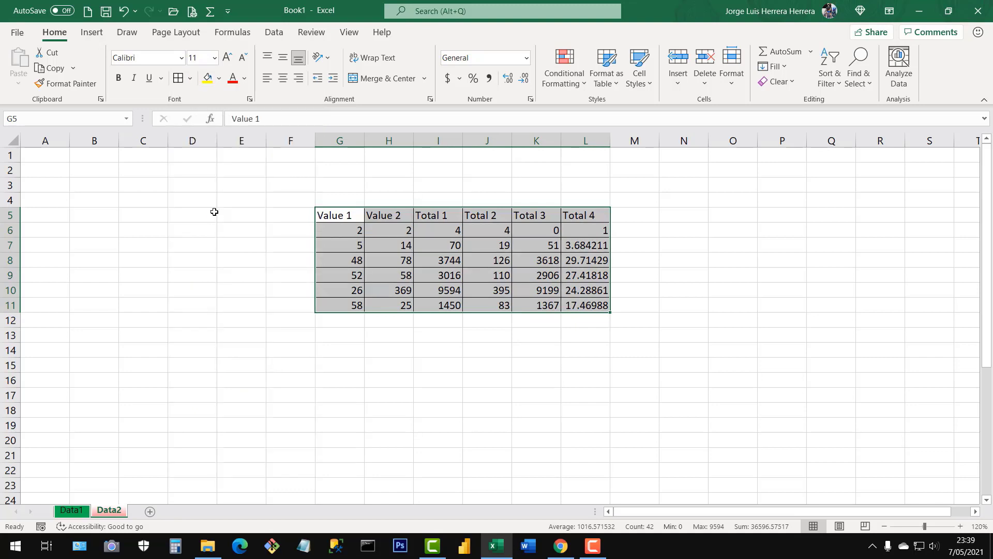
pyautogui.click(442, 288)
# Give the header cells G5 to L5 a dark green fill and a white font color.
pyautogui.moveTo(357, 222); pyautogui.dragTo(589, 218)
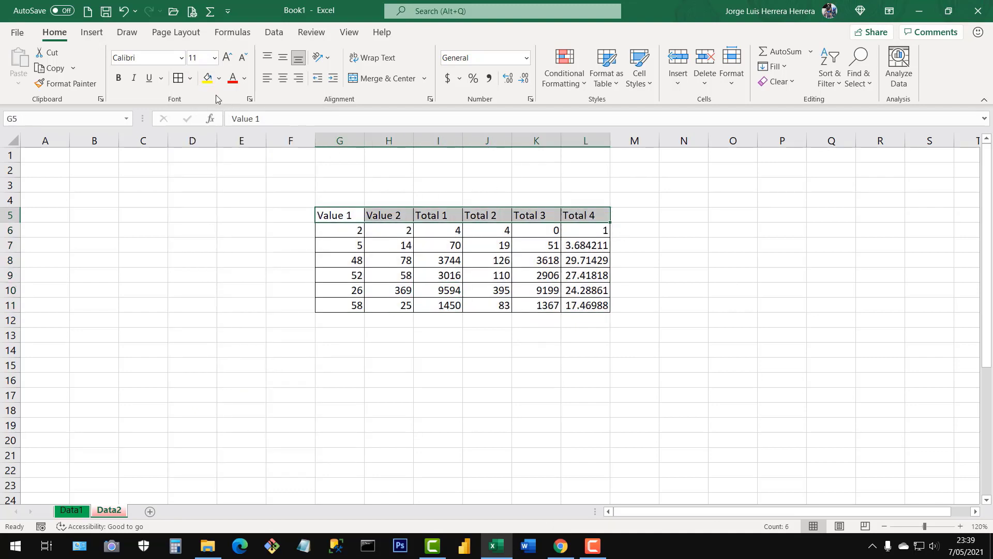
pyautogui.click(219, 78)
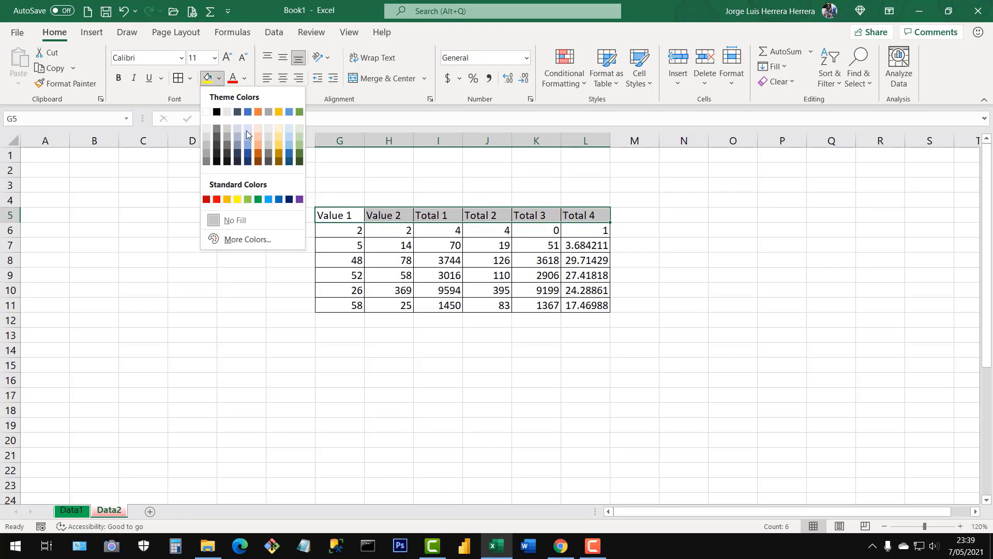
pyautogui.click(299, 153)
pyautogui.click(244, 78)
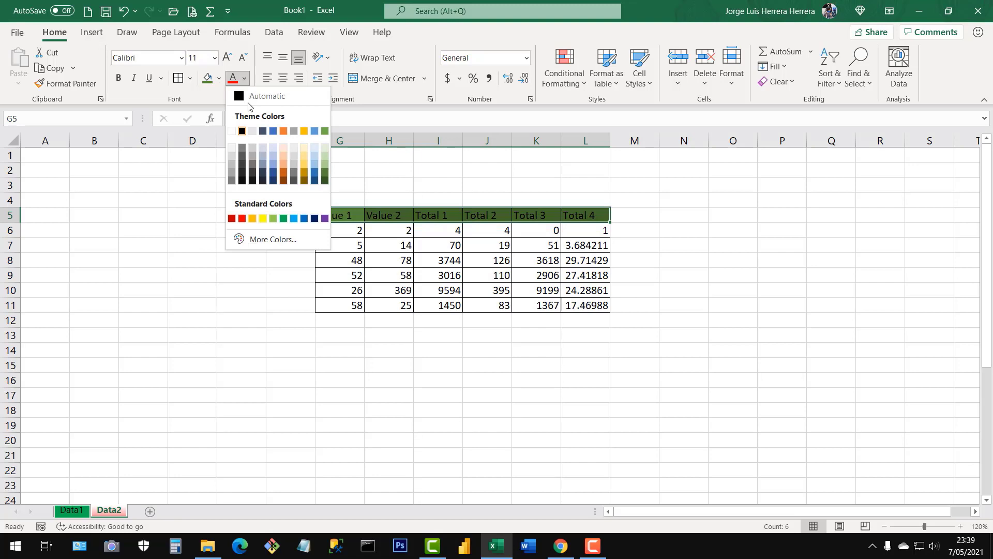
pyautogui.click(243, 149)
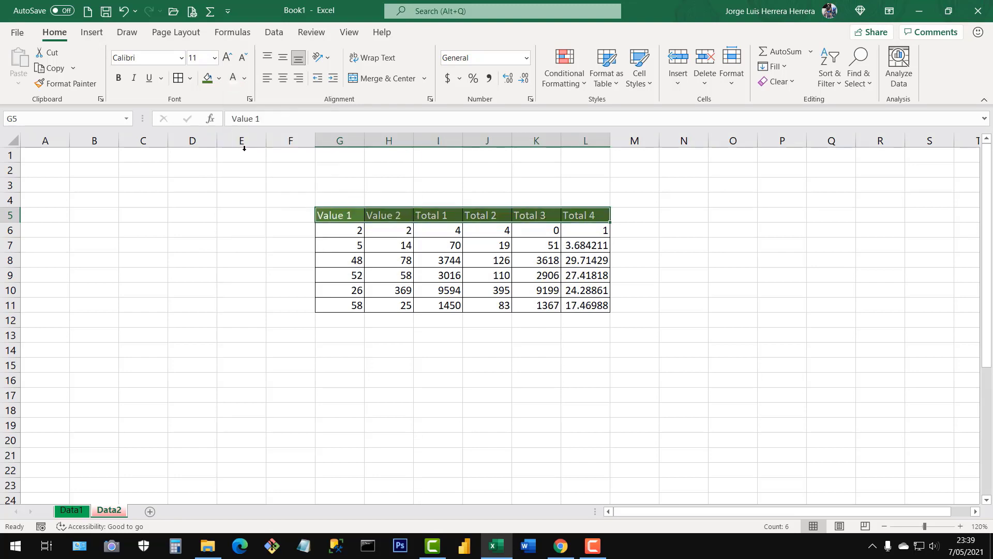
# Center the header text horizontally and vertically, and make row 5 about twice as tall.
pyautogui.click(283, 78)
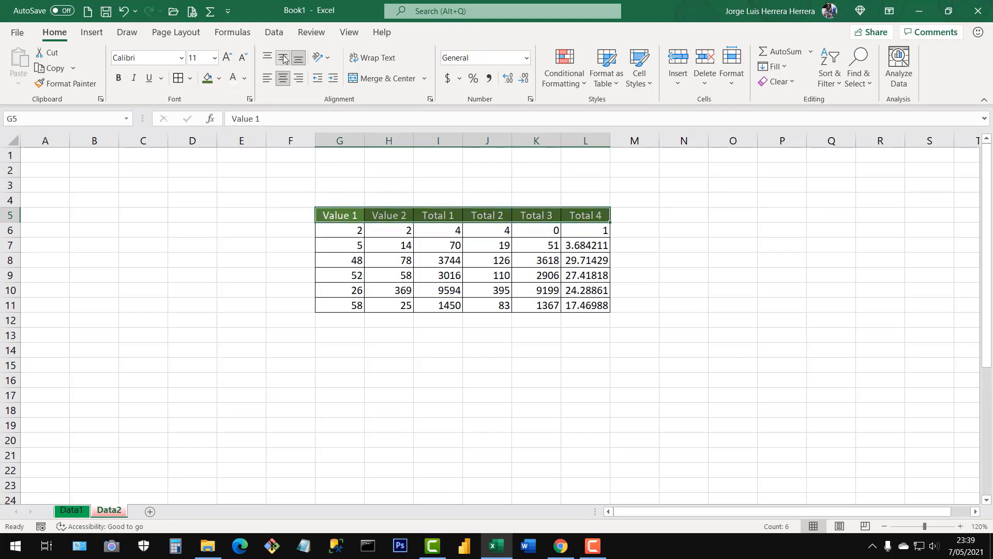
pyautogui.click(284, 61)
pyautogui.moveTo(9, 221); pyautogui.dragTo(9, 238)
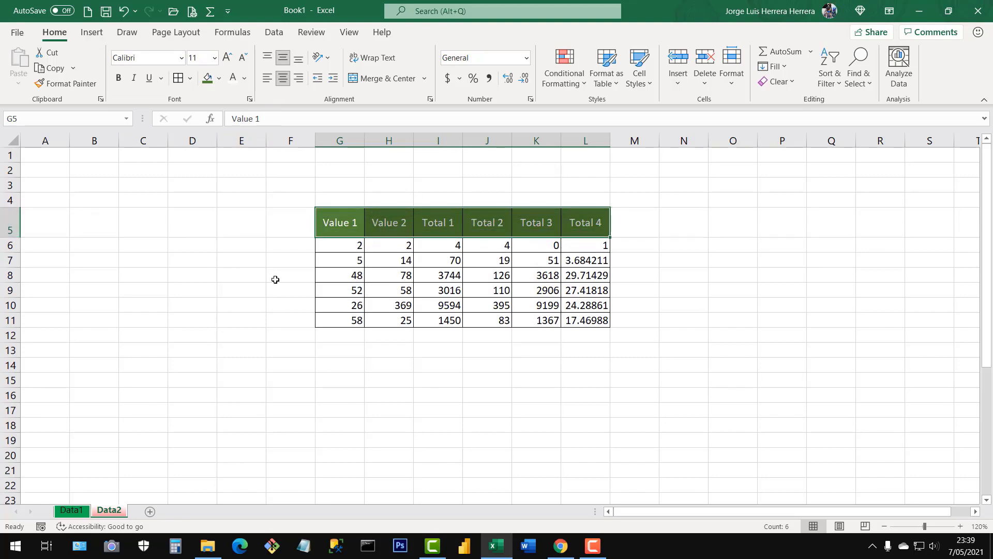
# Try the top, bottom, left and right alignments on header cells G5 to L5, returning them to middle and center.
pyautogui.click(283, 58)
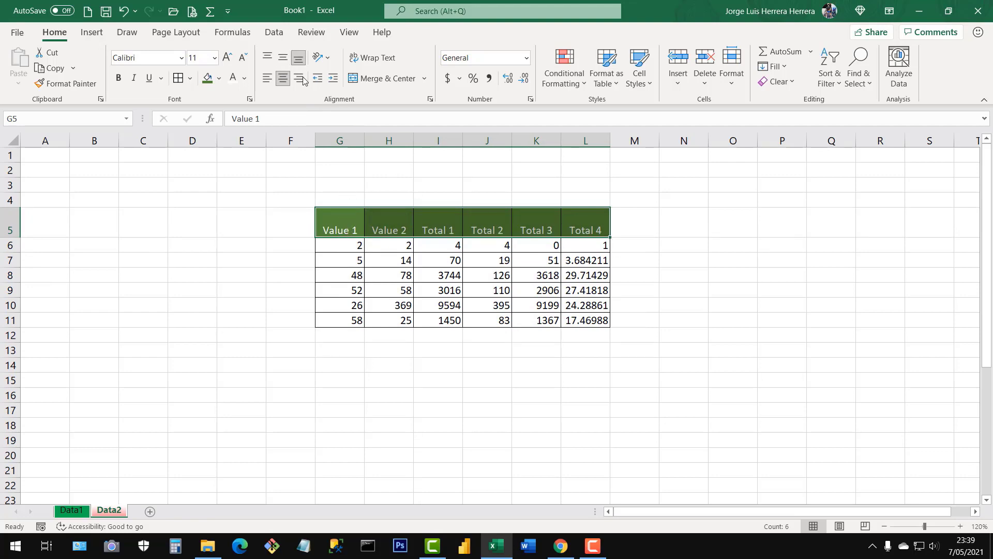
pyautogui.click(282, 58)
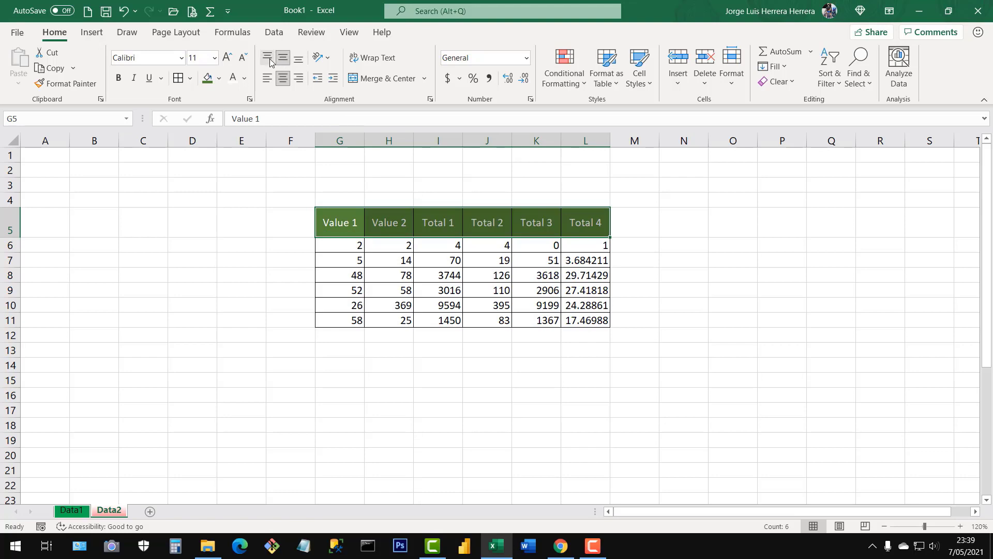
pyautogui.click(269, 57)
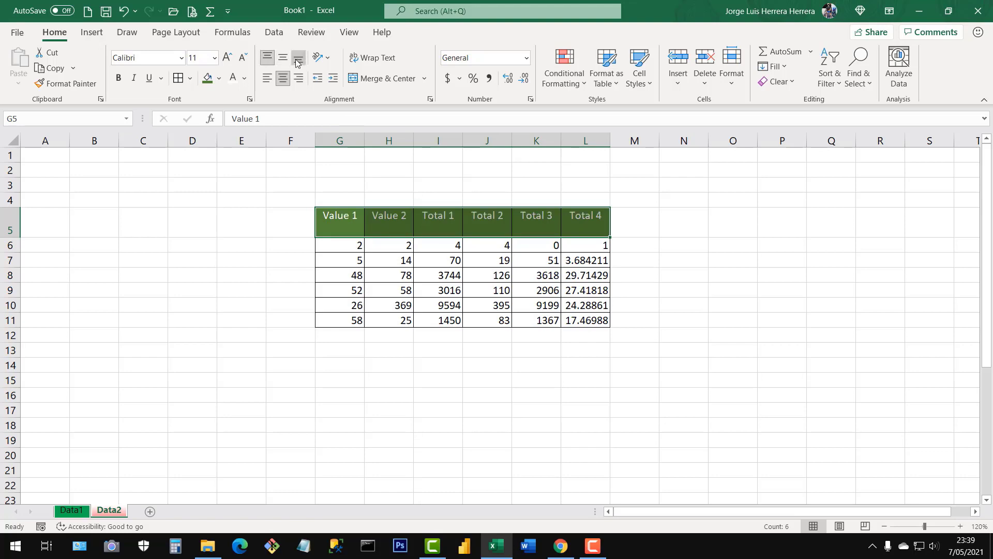
pyautogui.click(297, 61)
pyautogui.click(284, 60)
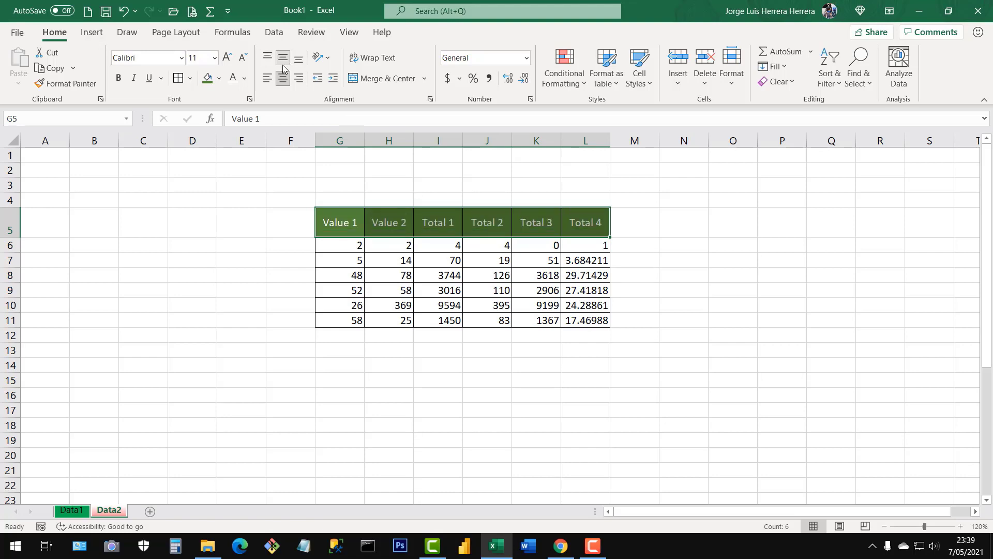
pyautogui.click(267, 78)
pyautogui.click(299, 79)
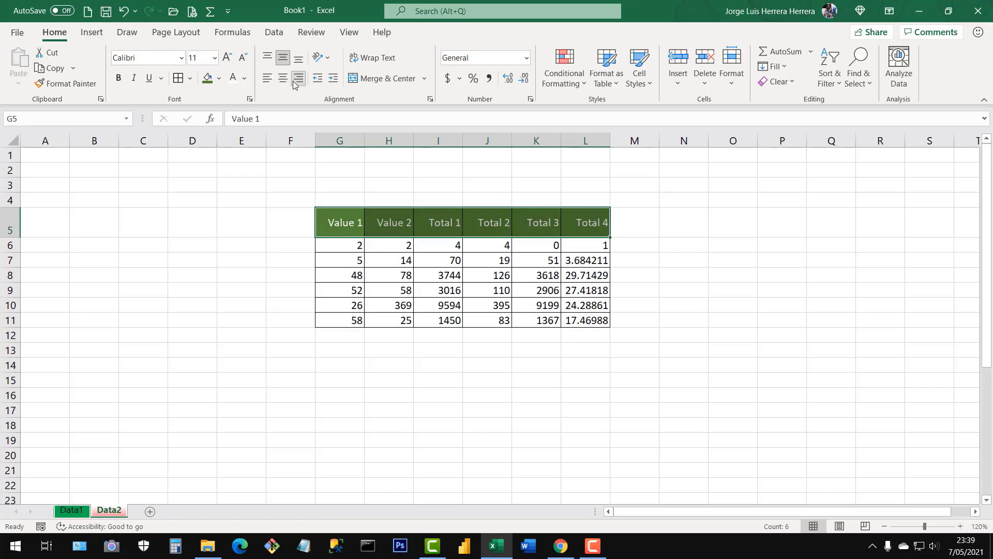
pyautogui.click(286, 80)
pyautogui.click(417, 290)
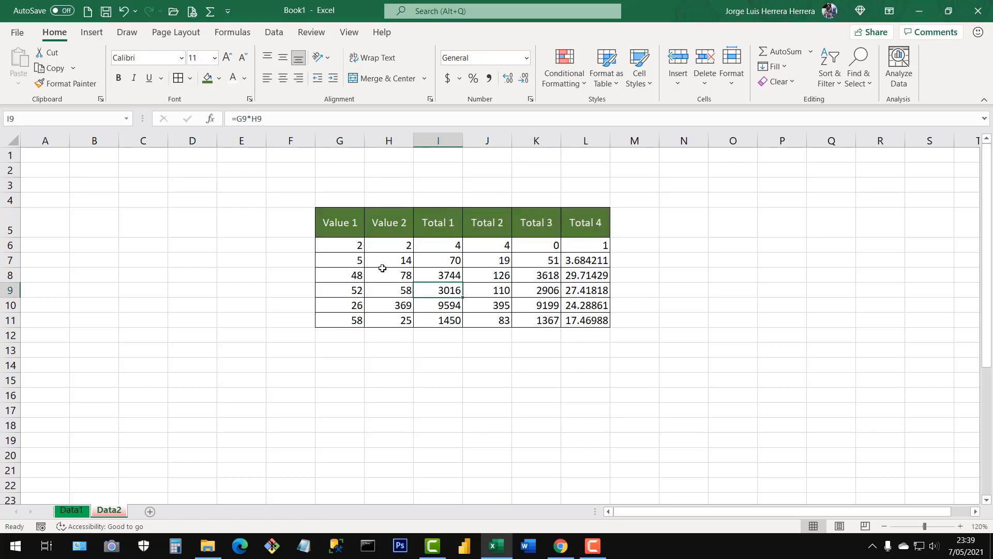
# Center the values in cells G6 to L11 horizontally.
pyautogui.moveTo(361, 244); pyautogui.dragTo(592, 323)
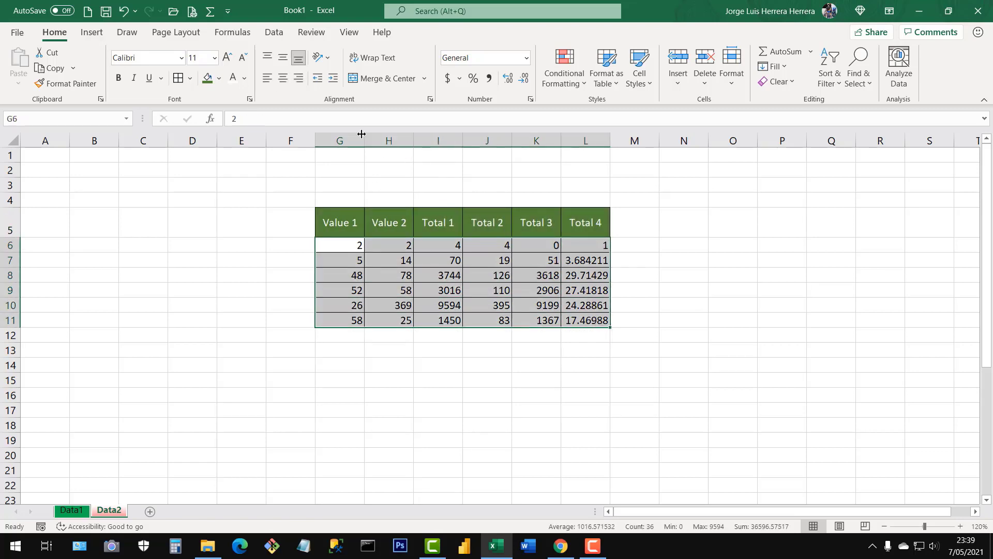
pyautogui.click(283, 79)
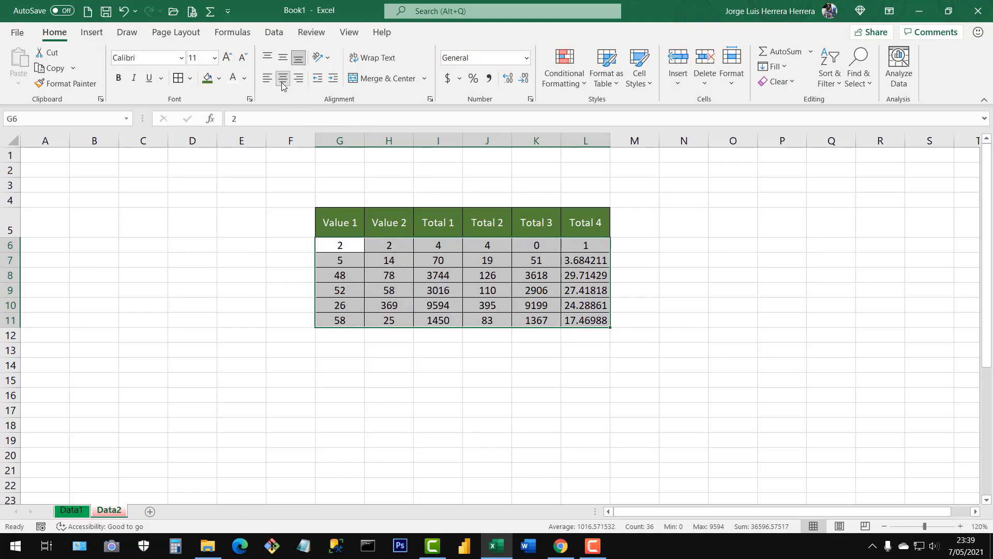
pyautogui.click(688, 287)
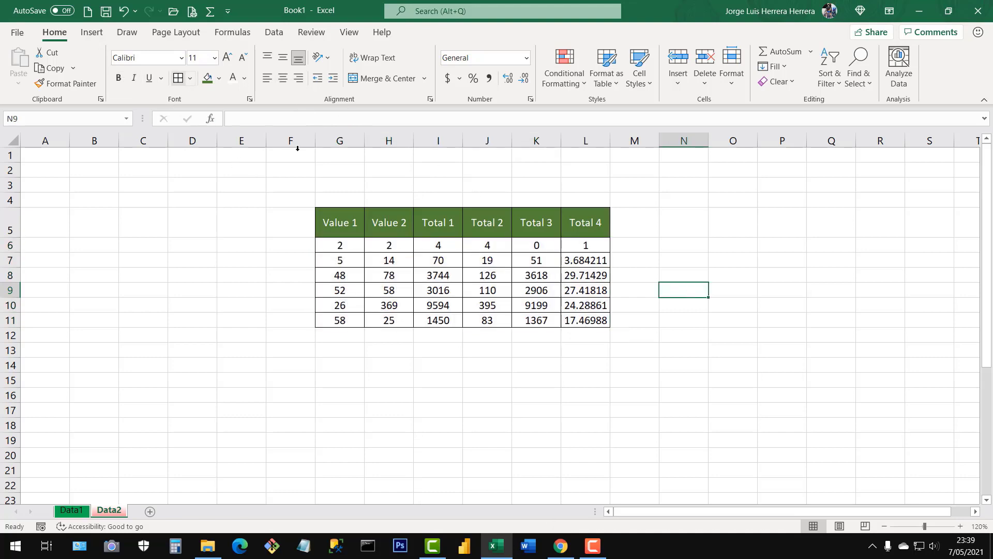
# Make the header text in cells G5 to L5 bold, underlined and italic.
pyautogui.moveTo(340, 225); pyautogui.dragTo(594, 224)
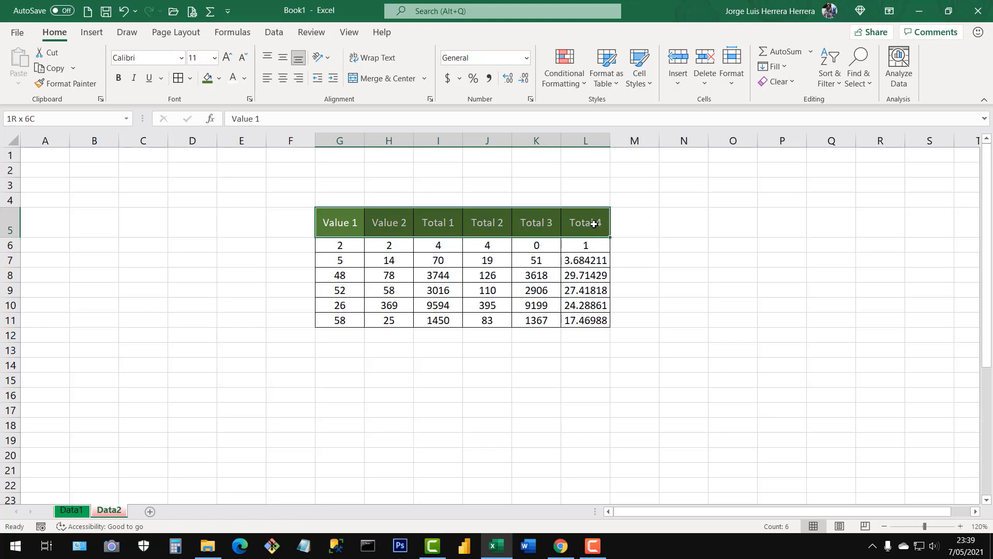
pyautogui.click(118, 81)
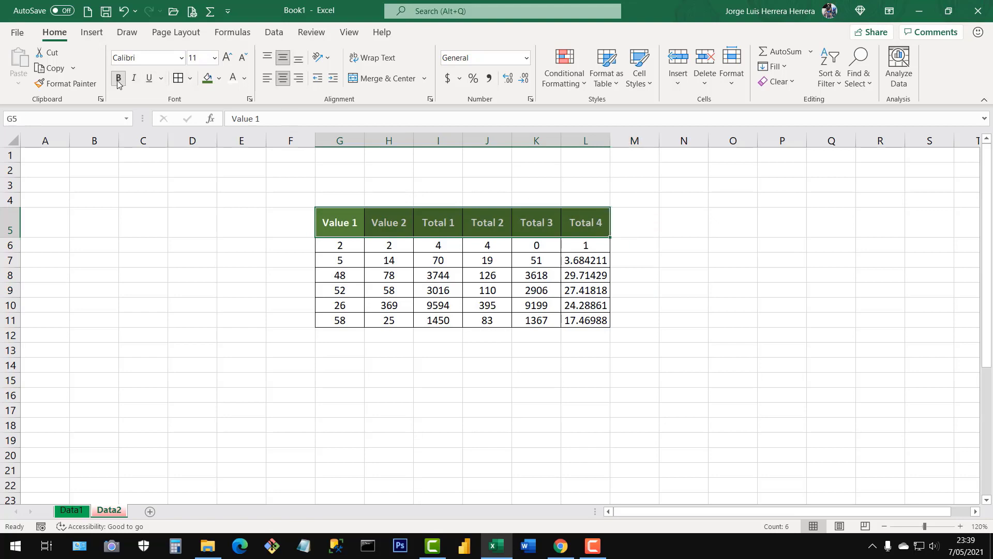
pyautogui.click(150, 79)
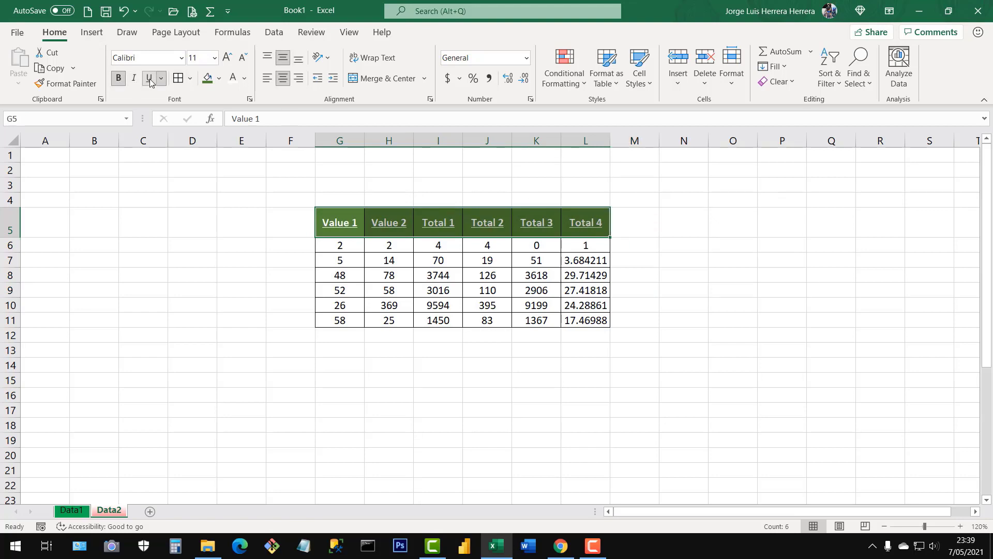
pyautogui.click(134, 78)
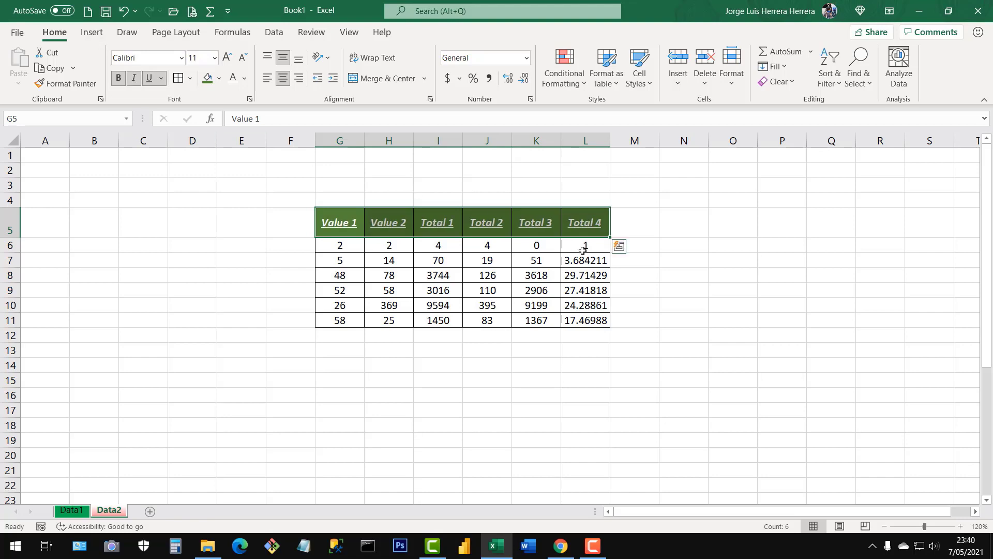
pyautogui.click(665, 297)
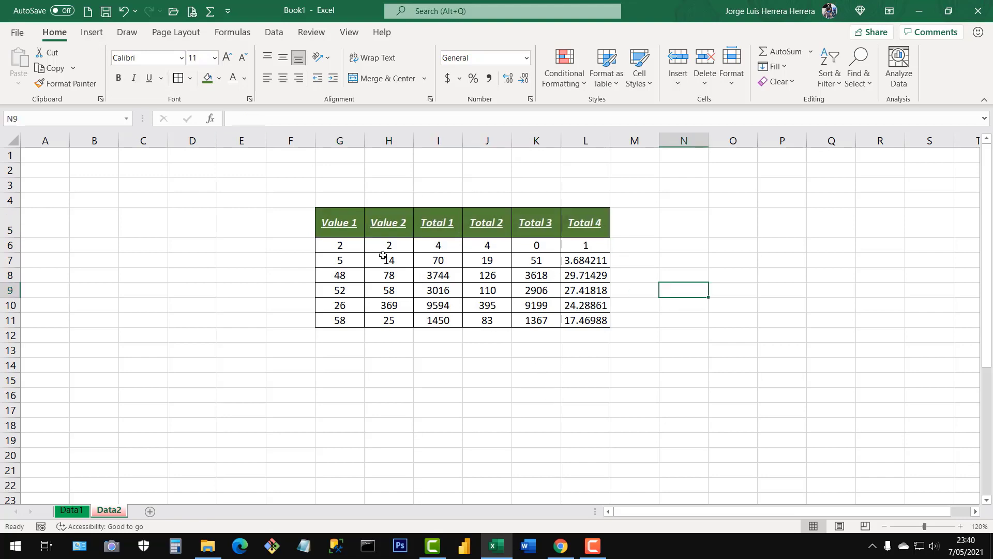
pyautogui.click(481, 290)
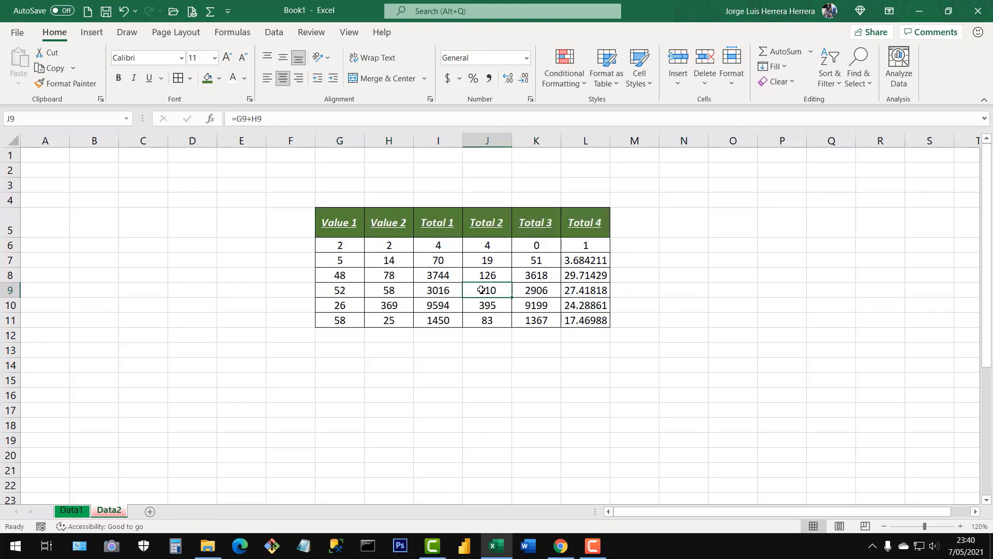
# Enter the title "Values and Totals" in cell G4 above the table.
pyautogui.moveTo(347, 198); pyautogui.dragTo(589, 201)
pyautogui.click(355, 200)
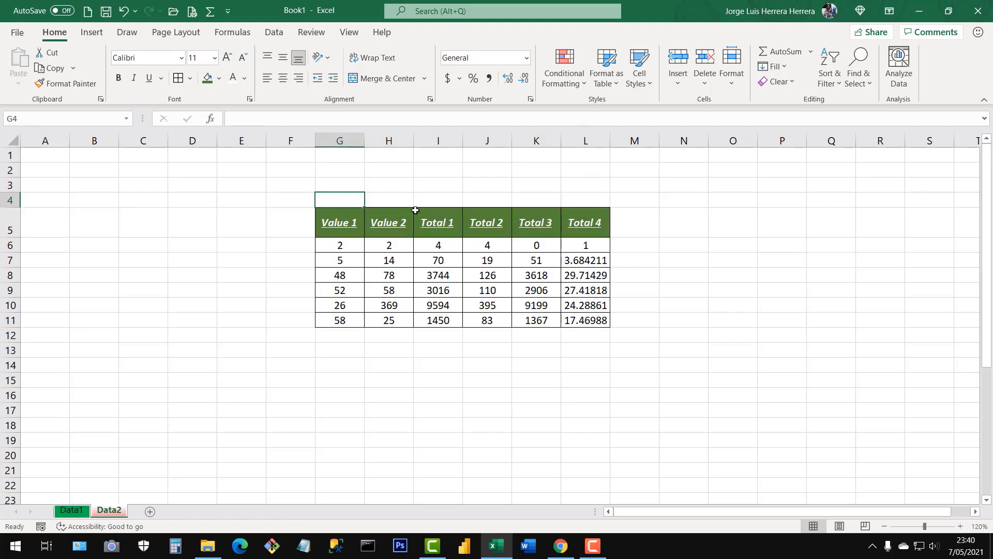
pyautogui.write('vALUES')
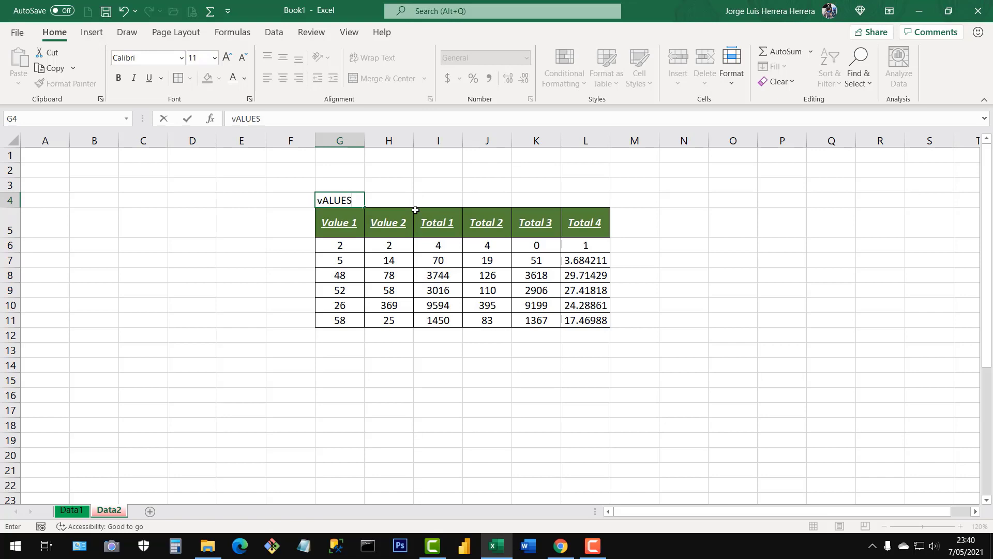
pyautogui.press('BackSpace')
pyautogui.press('BackSpace')
pyautogui.press('BackSpace')
pyautogui.press('BackSpace')
pyautogui.press('BackSpace')
pyautogui.press('BackSpace')
pyautogui.write('Values y Tota')
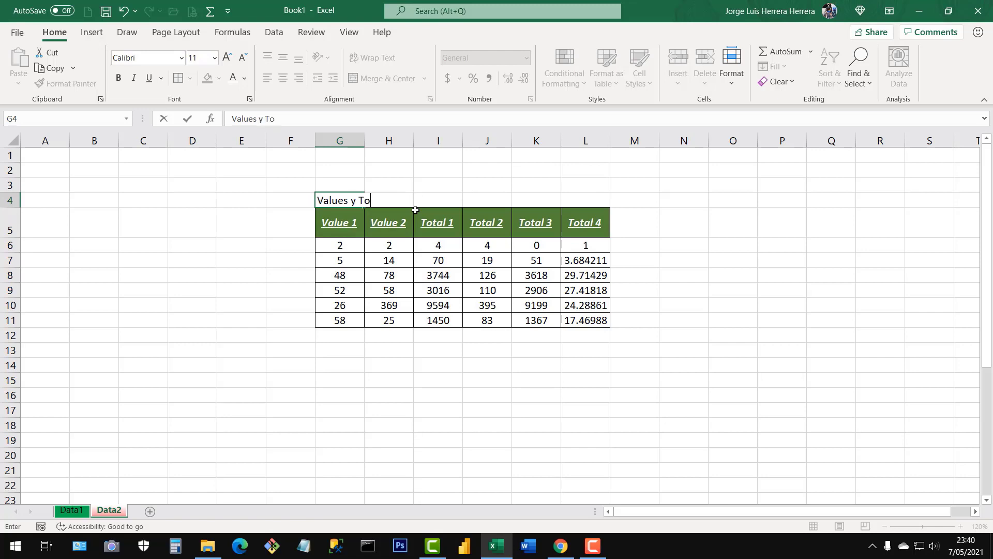
pyautogui.press('BackSpace')
pyautogui.press('BackSpace')
pyautogui.press('BackSpace')
pyautogui.press('BackSpace')
pyautogui.write('and Tota')
pyautogui.hotkey('ctrl', 'Return')
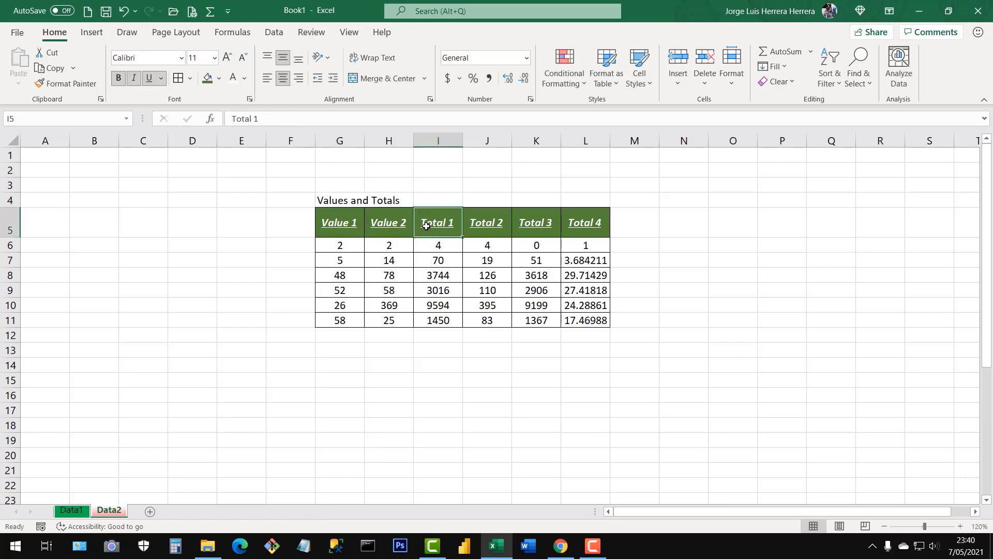
# Compare the contents of cells G4 and H4 to check which cell holds the title text.
pyautogui.moveTo(359, 201); pyautogui.dragTo(573, 204)
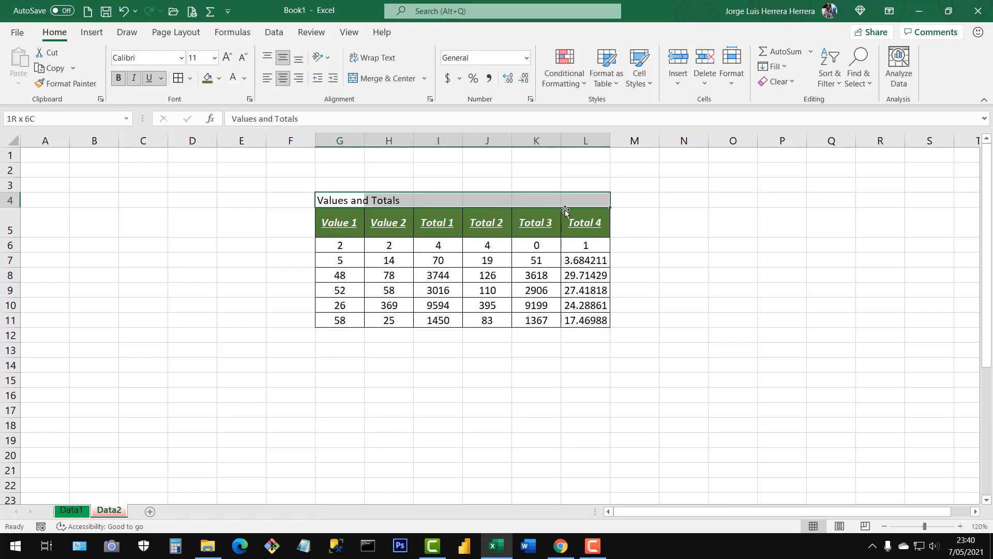
pyautogui.click(536, 276)
pyautogui.click(340, 203)
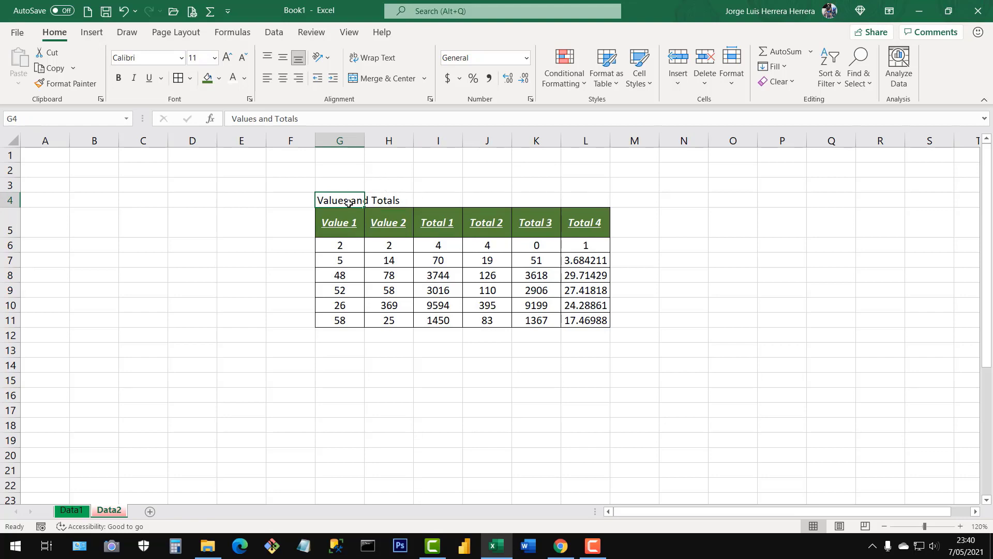
pyautogui.click(381, 199)
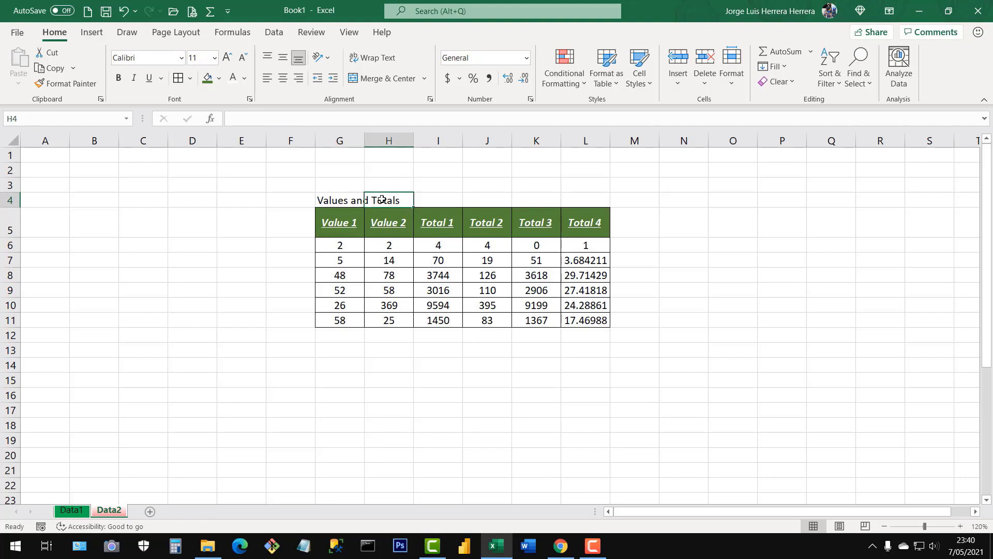
pyautogui.click(344, 201)
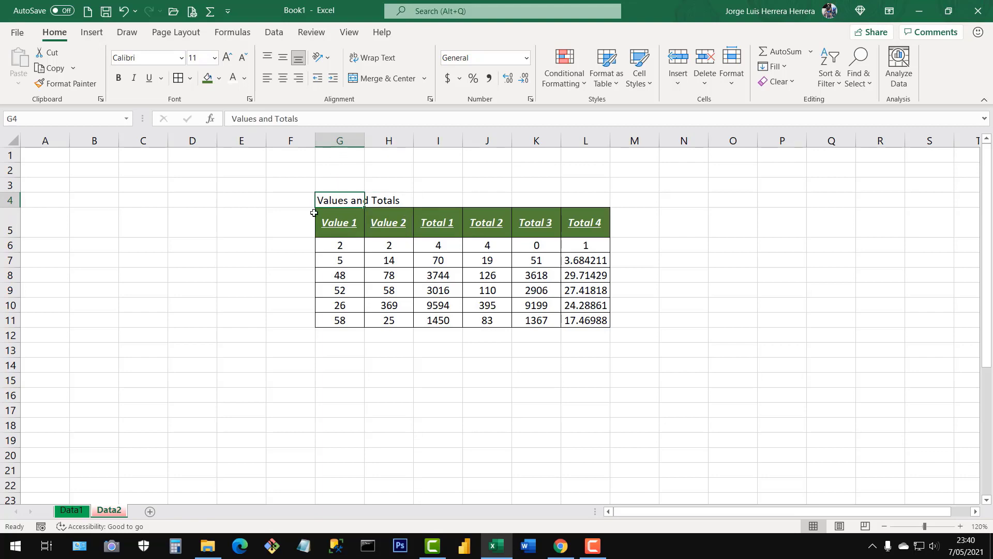
pyautogui.click(386, 200)
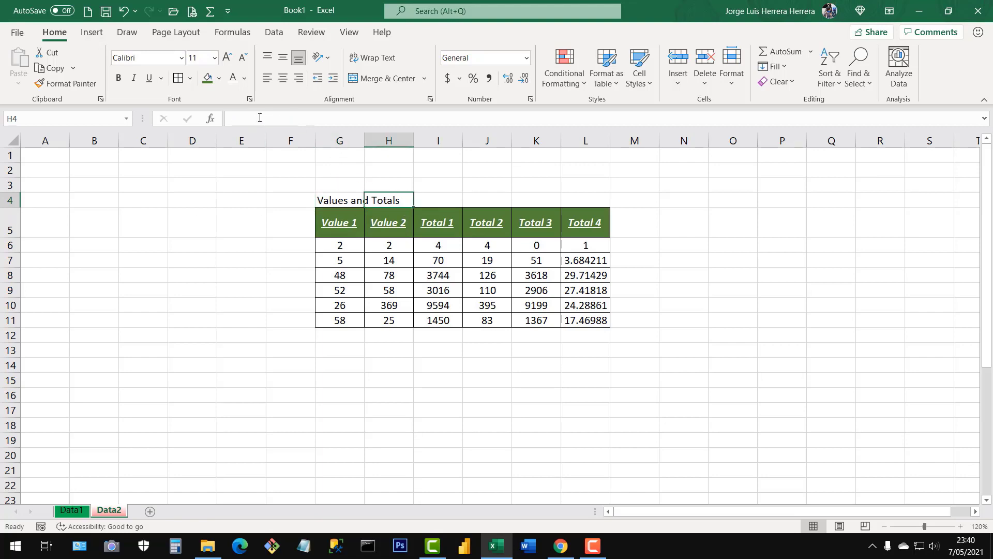
pyautogui.click(335, 200)
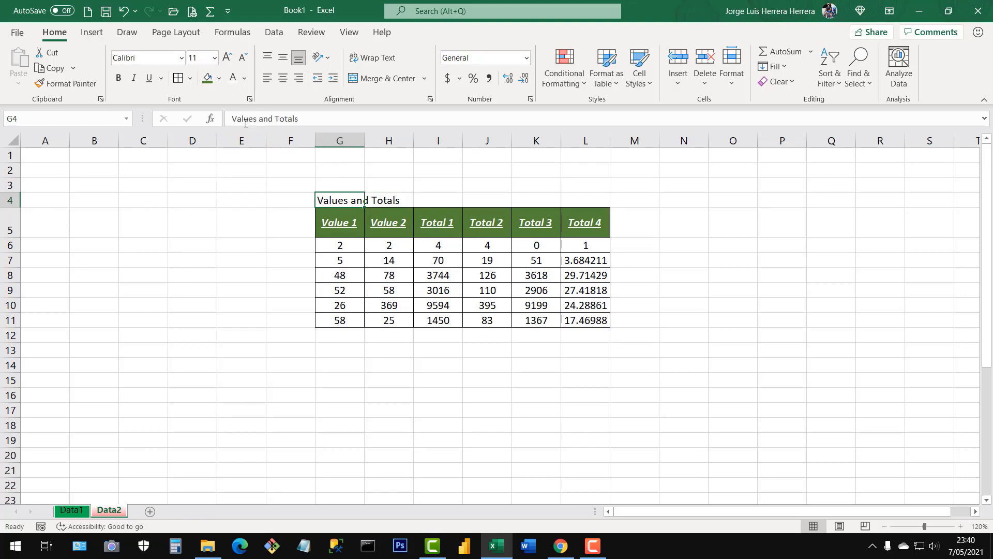
# Try widening column G to fit the whole title, and undo the width change.
pyautogui.moveTo(364, 140); pyautogui.dragTo(414, 143)
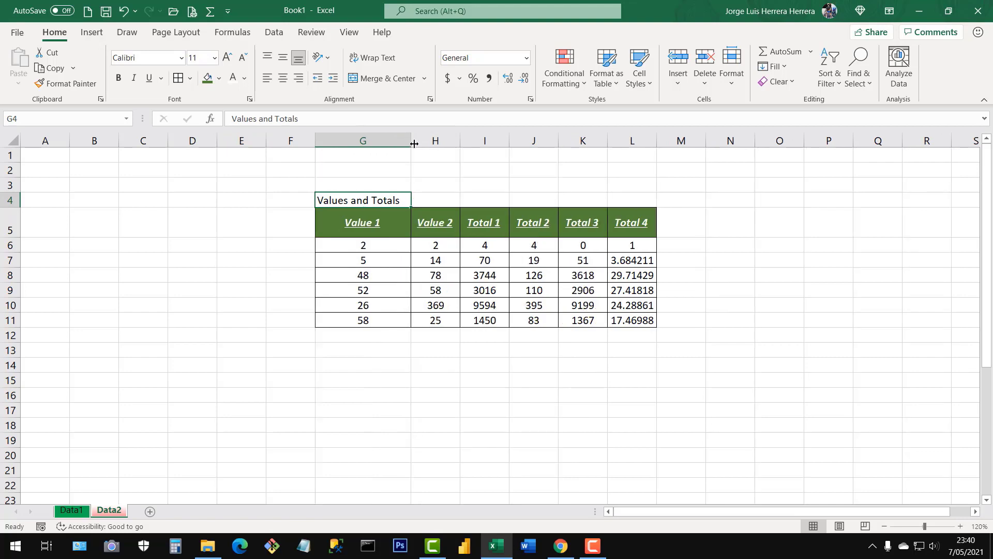
pyautogui.hotkey('ctrl', 'z')
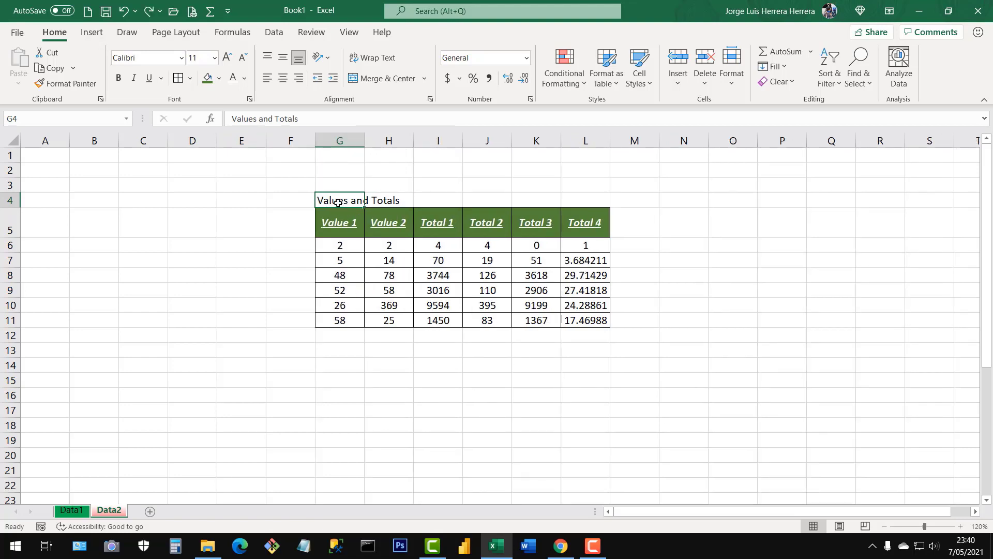
# Merge and center the title across cells G4 to L4.
pyautogui.moveTo(364, 202); pyautogui.dragTo(574, 203)
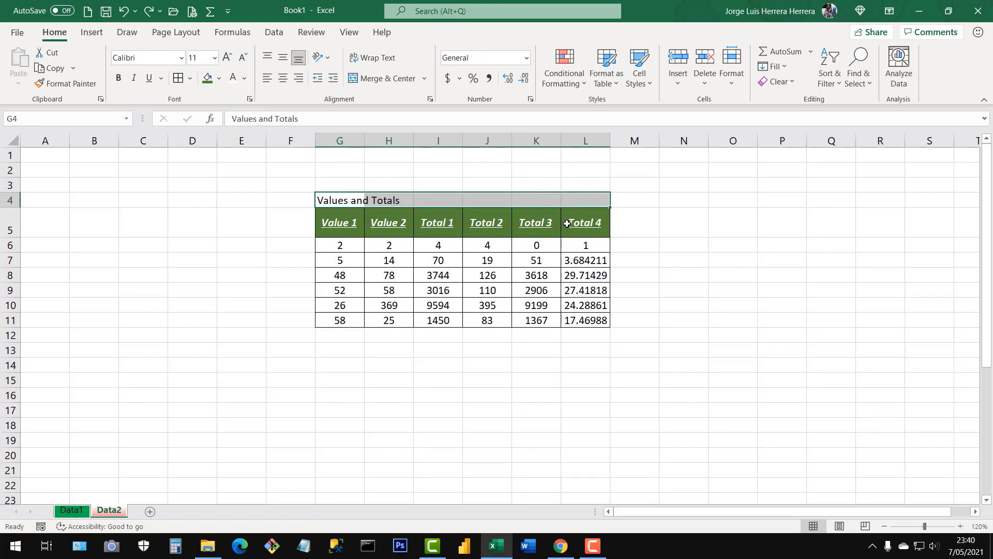
pyautogui.click(344, 201)
pyautogui.moveTo(345, 202); pyautogui.dragTo(595, 201)
pyautogui.click(380, 79)
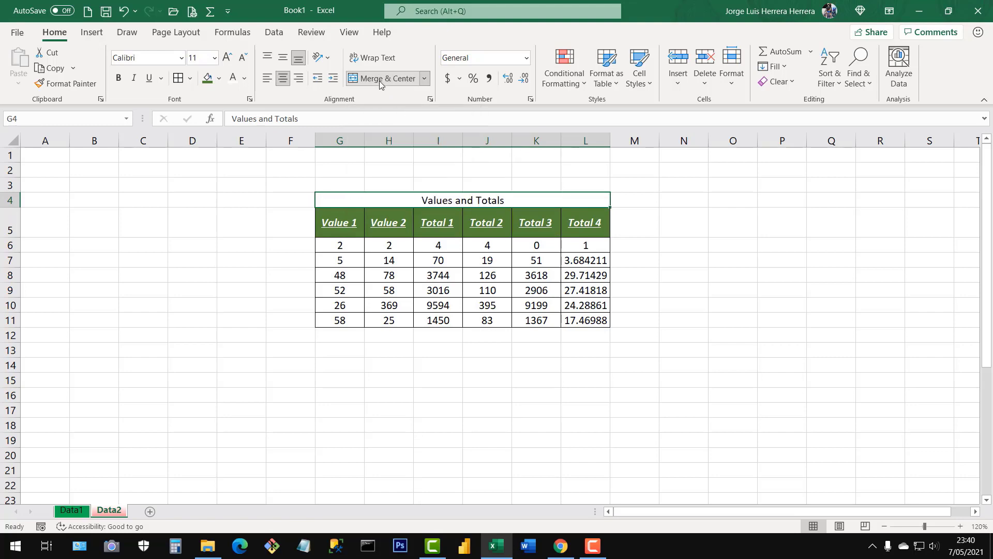
# Give the merged title cell a dark green fill with white, bold and underlined text.
pyautogui.click(207, 80)
pyautogui.click(233, 77)
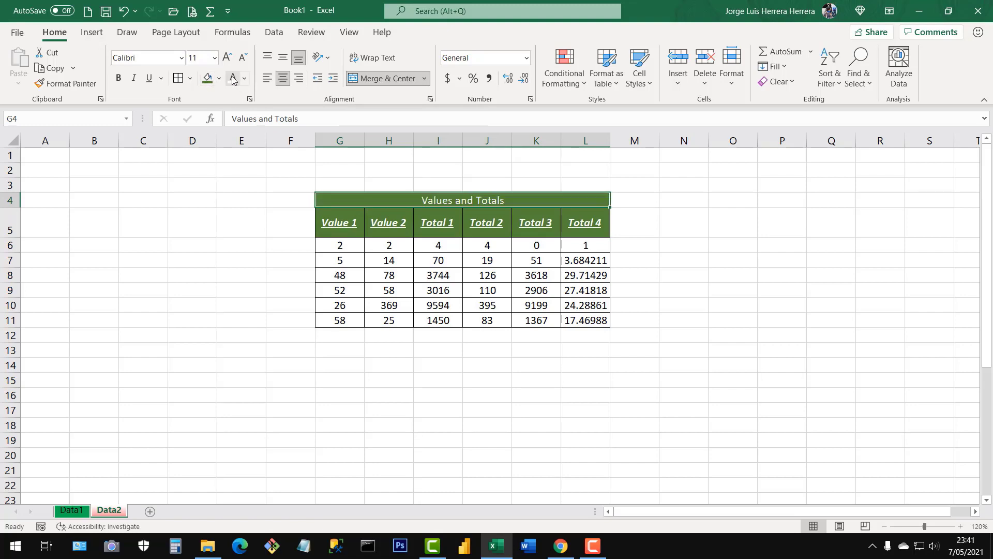
pyautogui.click(118, 77)
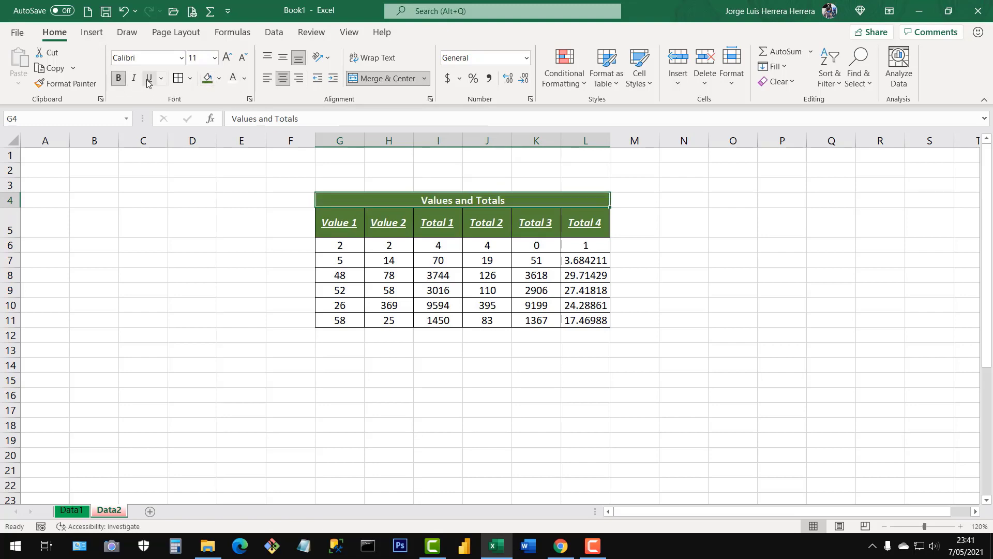
pyautogui.click(149, 78)
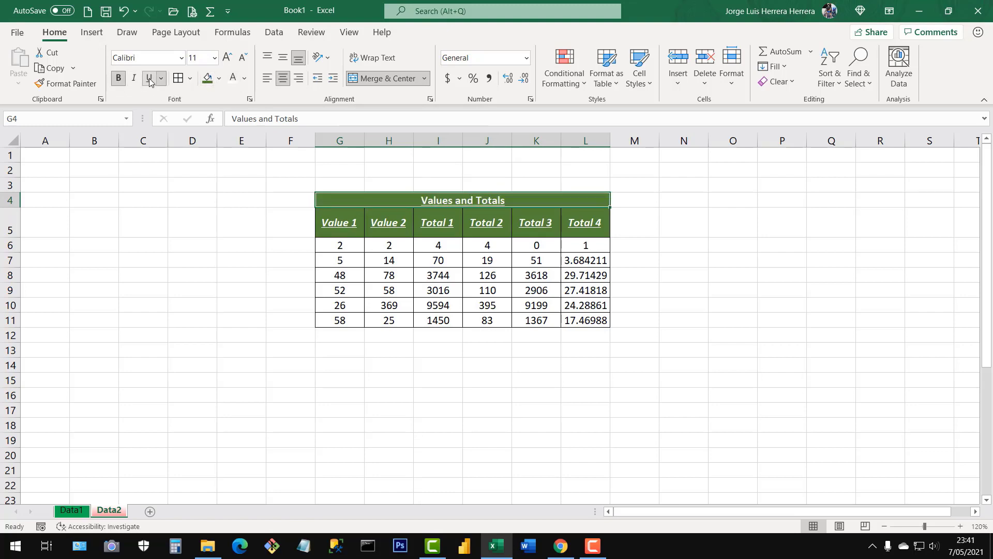
# Try larger font sizes on the "Values and Totals" title and settle on size 14.
pyautogui.click(214, 60)
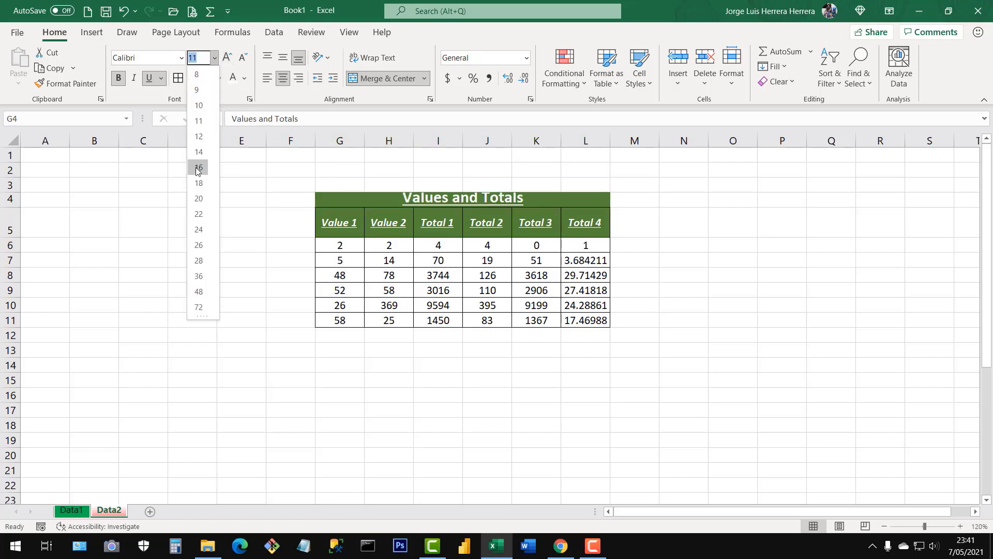
pyautogui.click(196, 169)
pyautogui.click(228, 58)
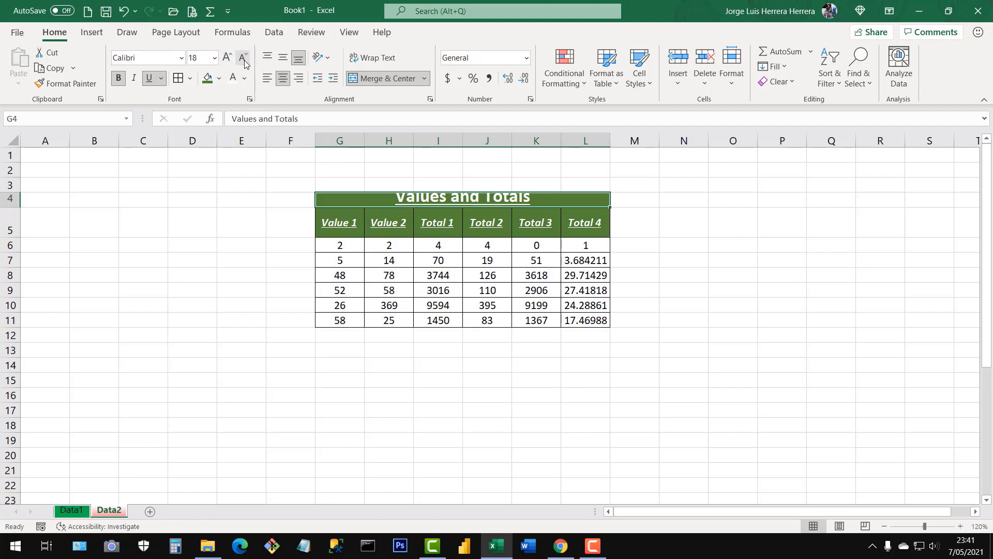
pyautogui.click(244, 60)
pyautogui.click(244, 60)
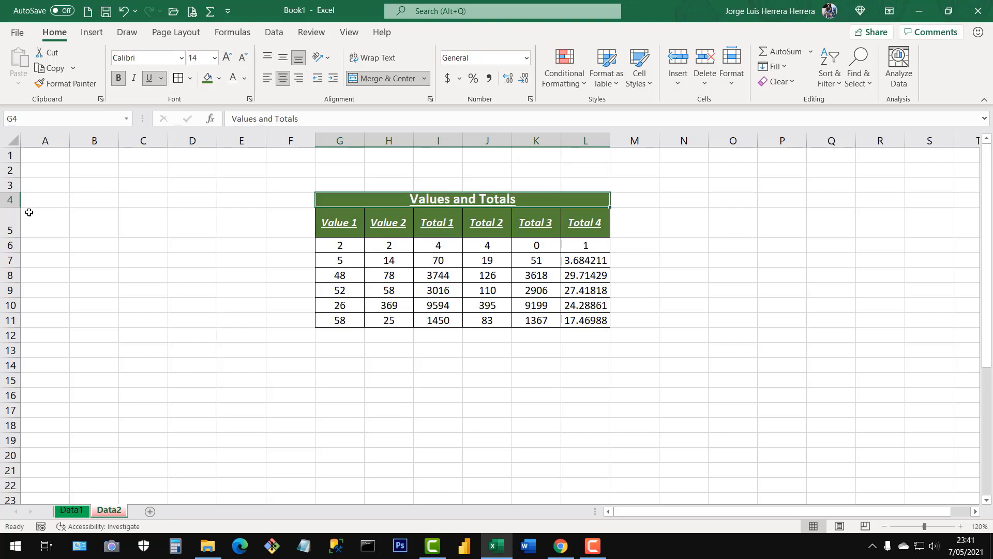
# Make title row 4 taller and vertically middle-align the "Values and Totals" title.
pyautogui.moveTo(12, 205); pyautogui.dragTo(12, 205)
pyautogui.moveTo(14, 215); pyautogui.dragTo(15, 216)
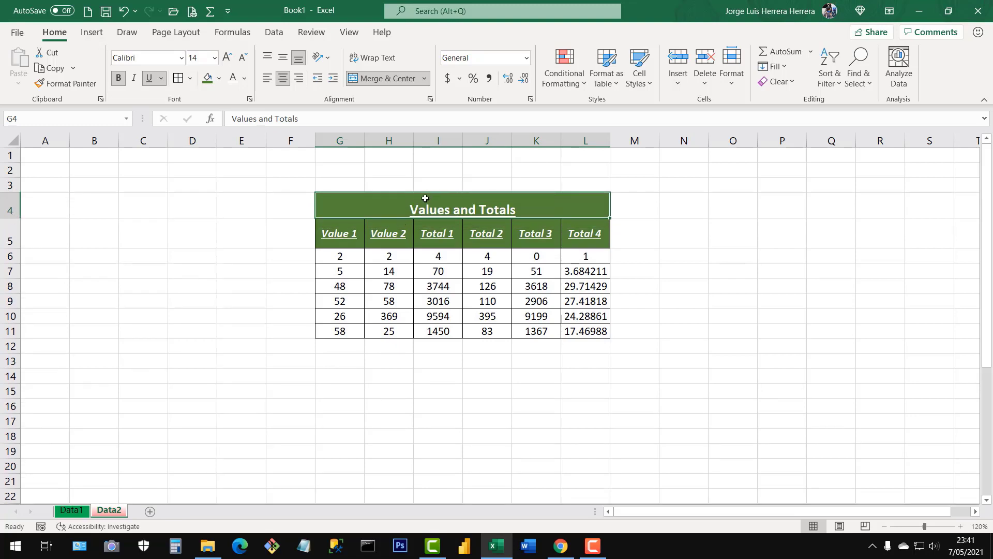
pyautogui.click(283, 60)
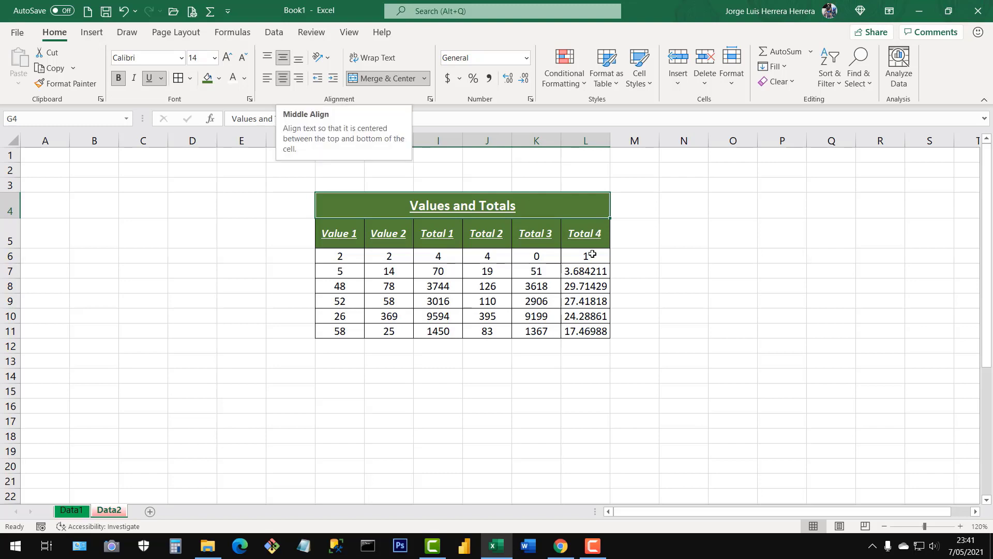
pyautogui.click(649, 227)
# Unmerge the "Values and Totals" title, and merge and center it again across G4 to L4.
pyautogui.click(355, 204)
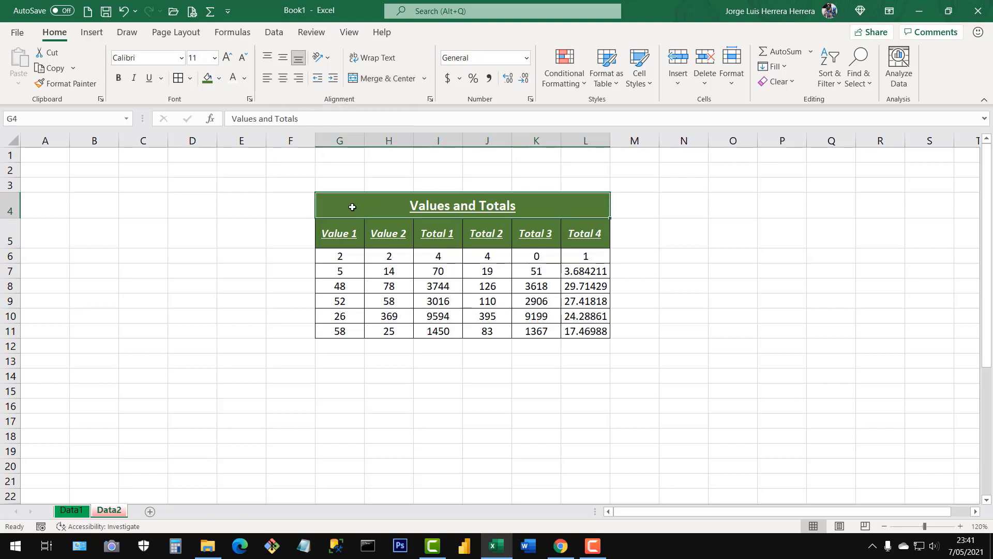
pyautogui.click(382, 81)
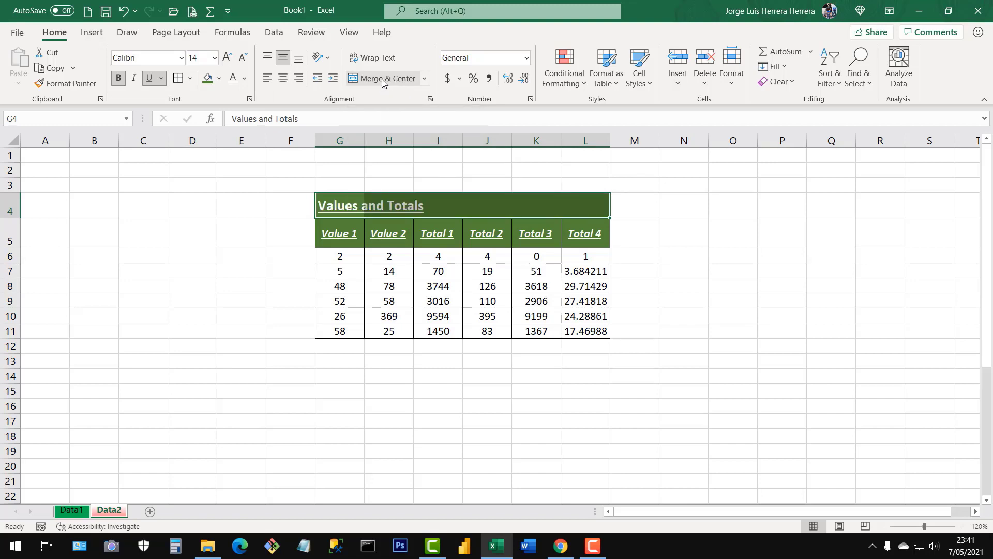
pyautogui.click(382, 82)
pyautogui.click(383, 81)
pyautogui.click(383, 81)
pyautogui.click(382, 81)
pyautogui.click(382, 82)
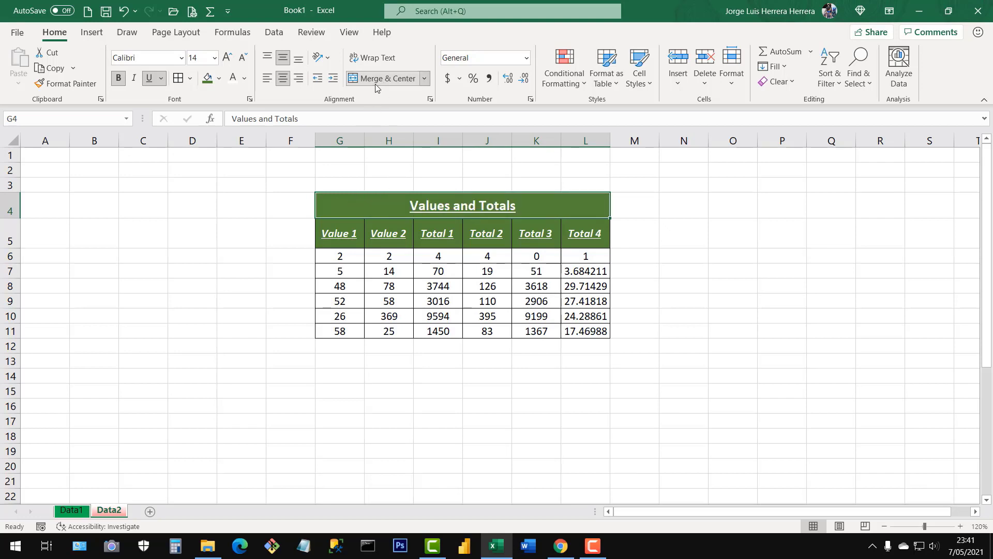
# Preview how the Data2 sheet prints, and return to the worksheet.
pyautogui.click(727, 256)
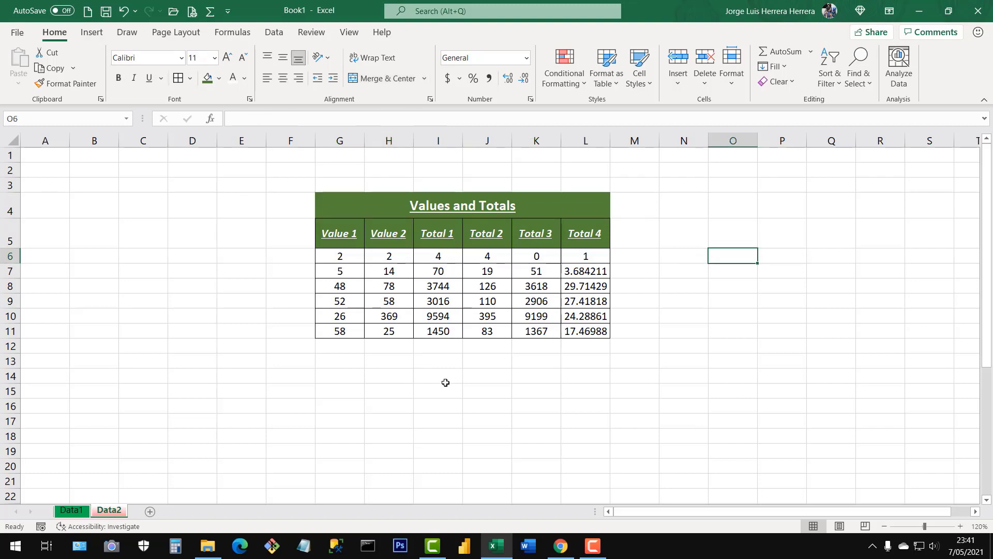
pyautogui.hotkey('ctrl', 'p')
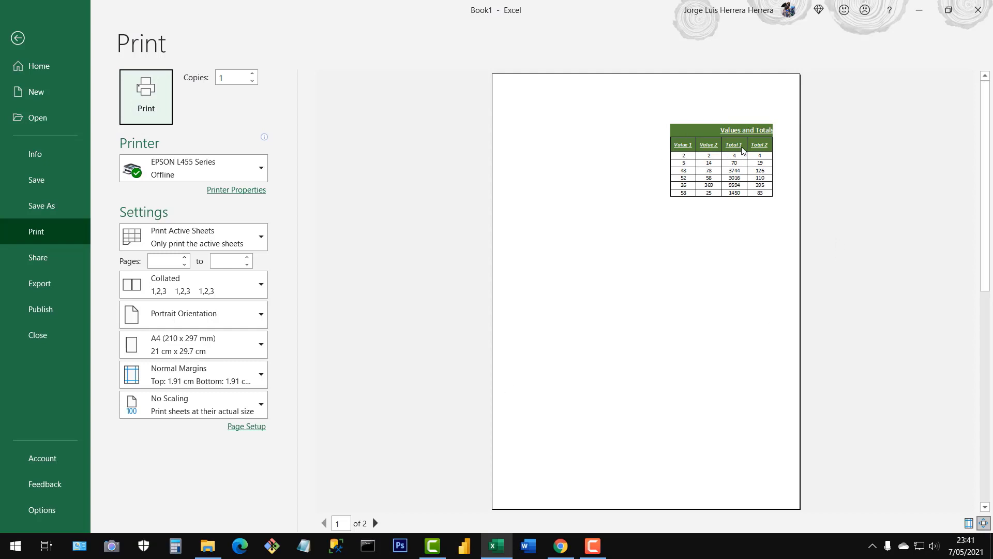
pyautogui.press('Escape')
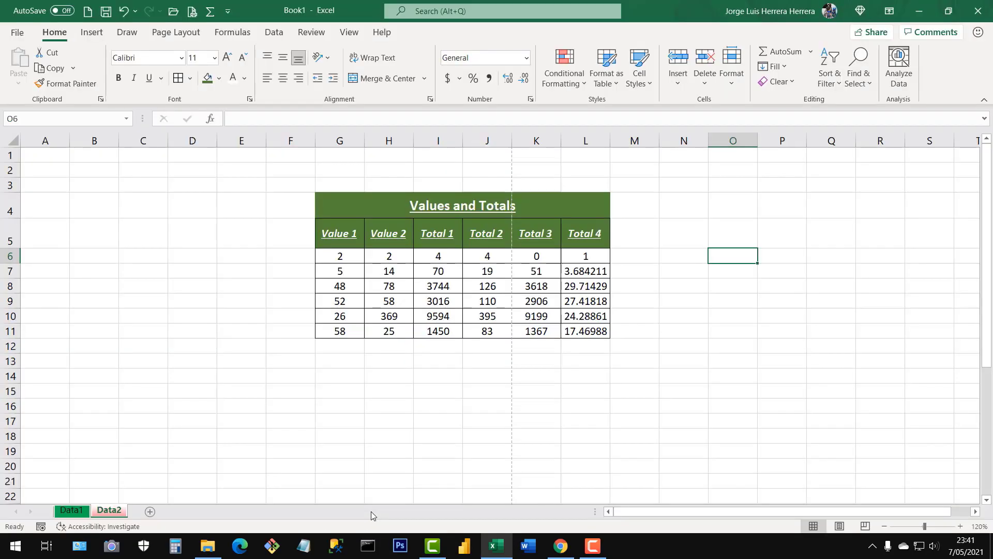
# Delete the empty columns A through E so the table starts in column B.
pyautogui.moveTo(45, 141); pyautogui.dragTo(300, 141)
pyautogui.click(73, 170)
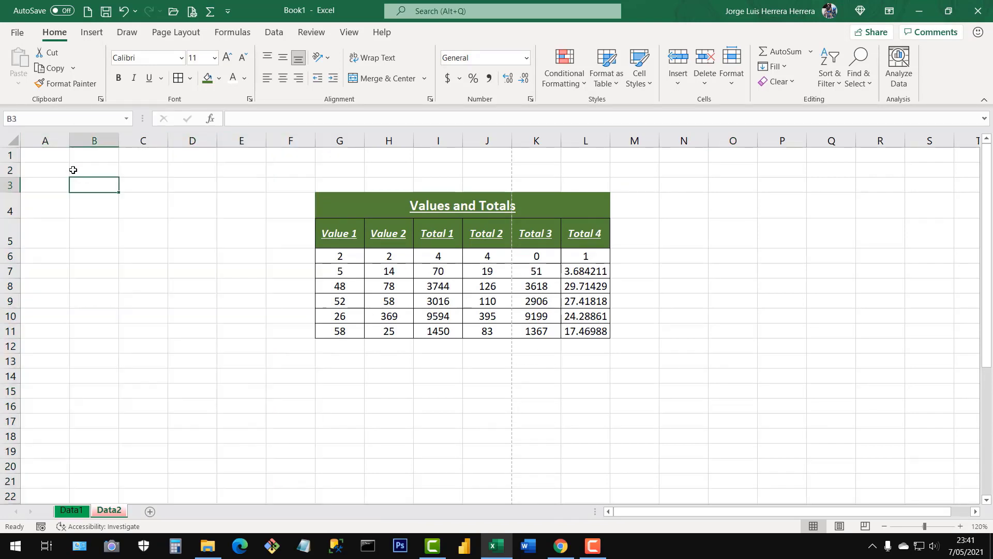
pyautogui.moveTo(45, 140); pyautogui.dragTo(240, 140)
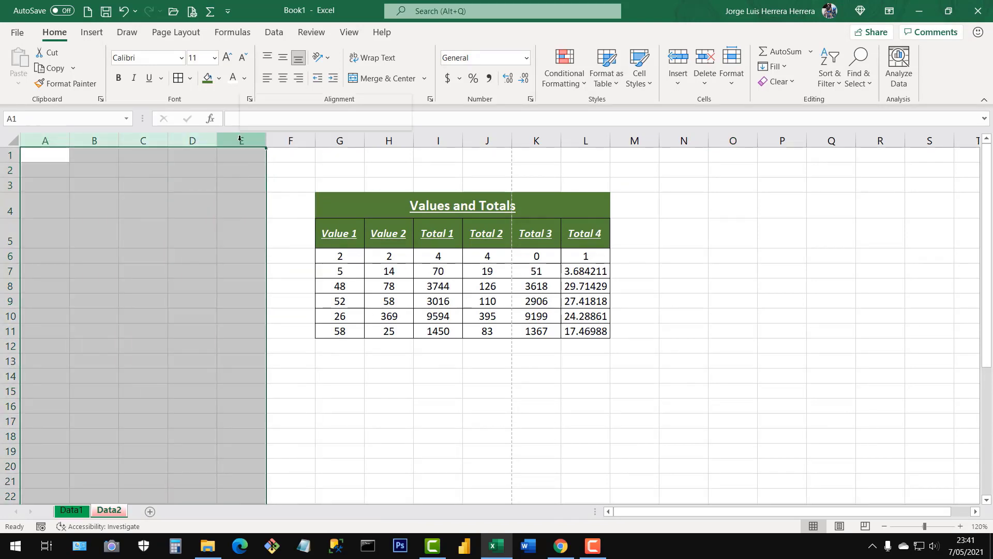
pyautogui.rightClick(240, 140)
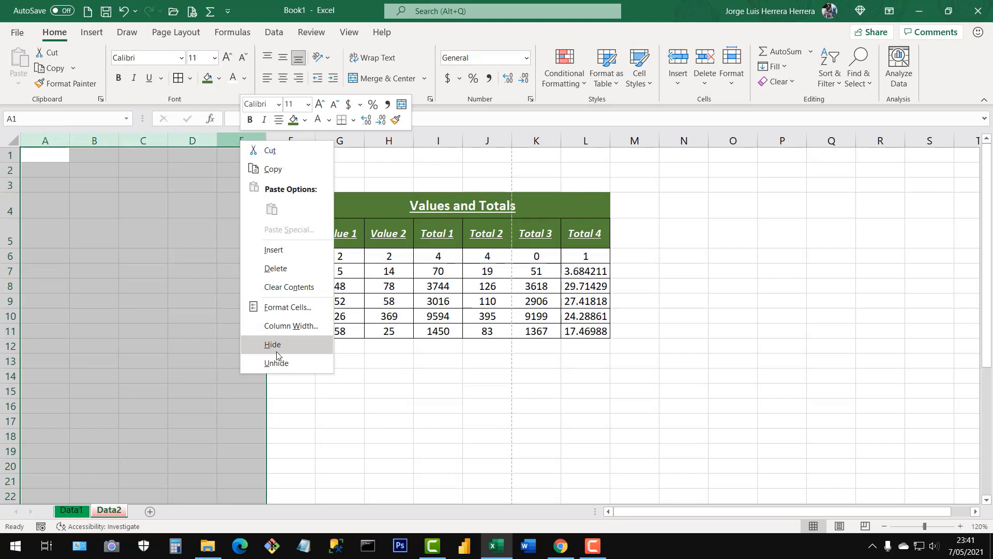
pyautogui.click(284, 269)
pyautogui.click(171, 287)
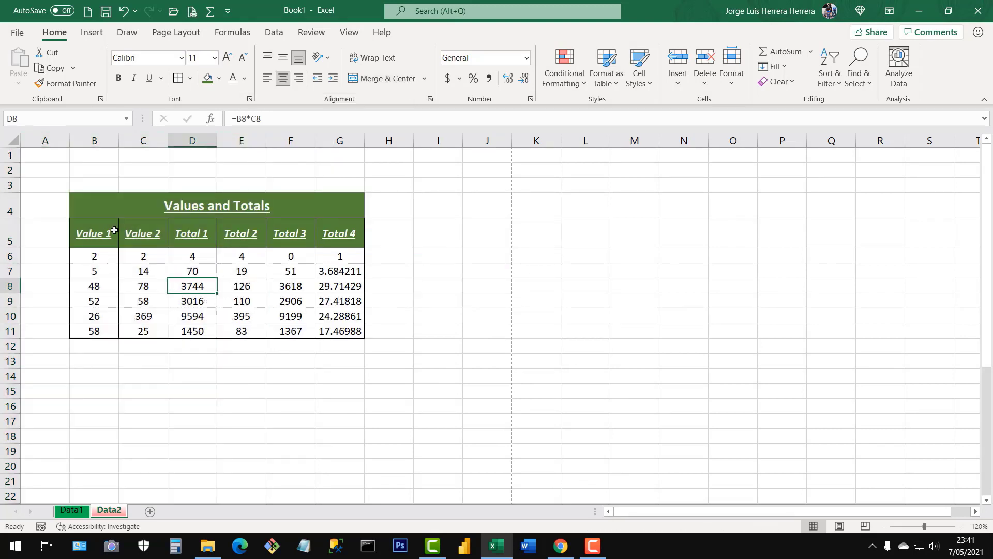
# Check the moved table's placement on the page in the print preview.
pyautogui.click(137, 169)
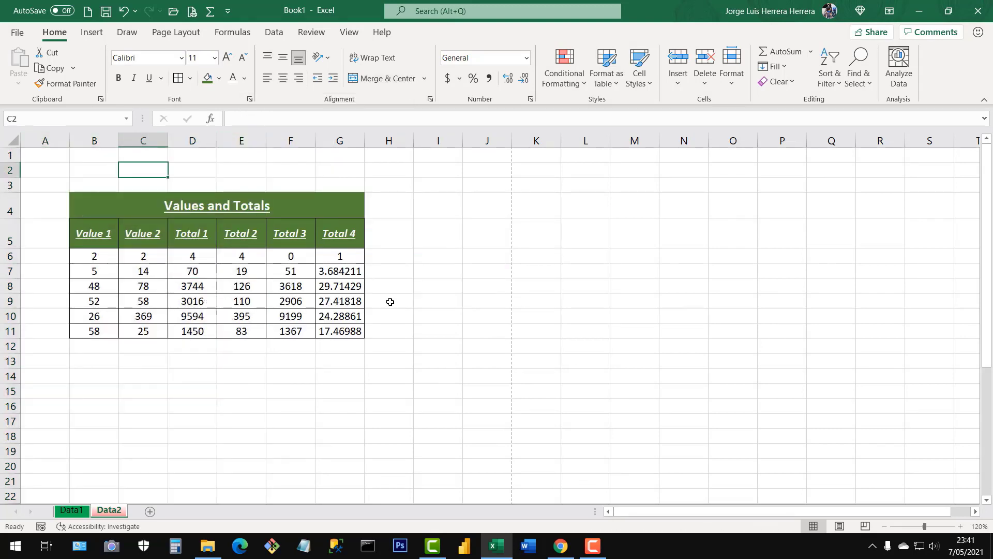
pyautogui.hotkey('ctrl', 'p')
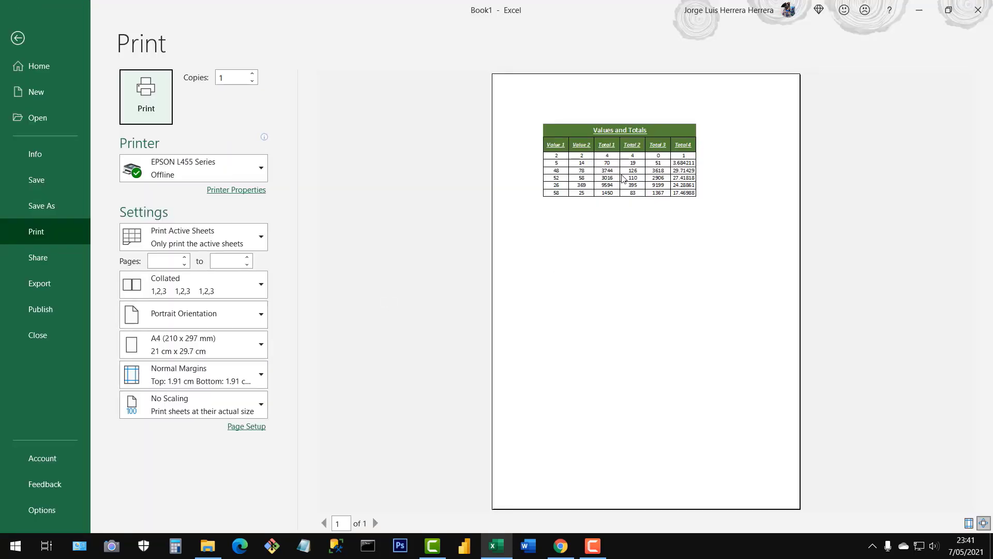